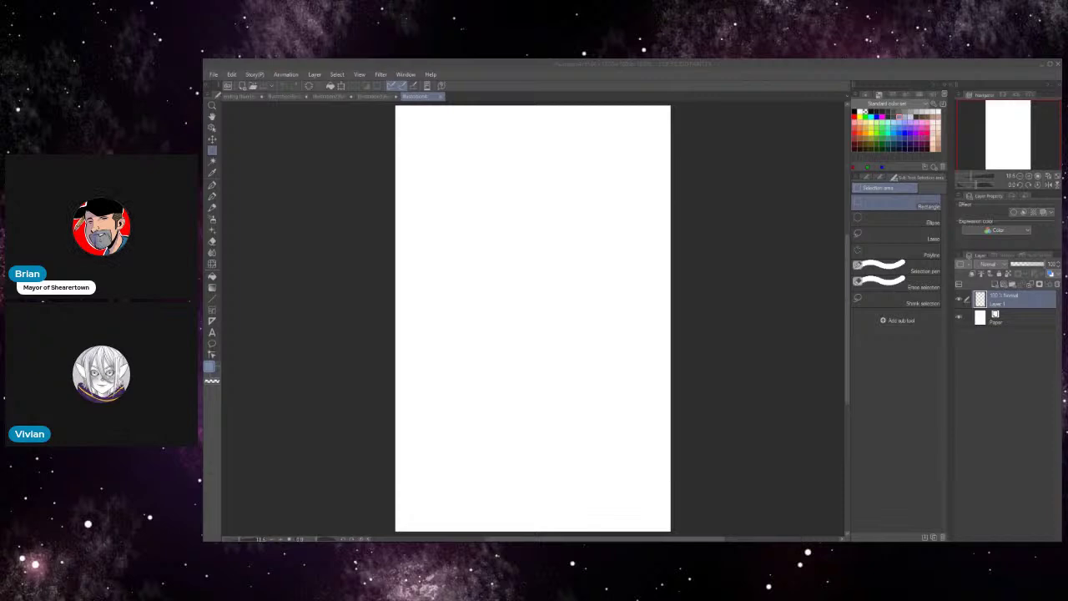
Choose the Pencil - Layout Blue brush and sketch the crown and back edge of a blocky head shape on Layer 1.
{"action": "left_click_drag", "start_coordinate": [848, 283], "coordinate": [848, 277]}
{"action": "left_click_drag", "start_coordinate": [848, 283], "coordinate": [847, 284]}
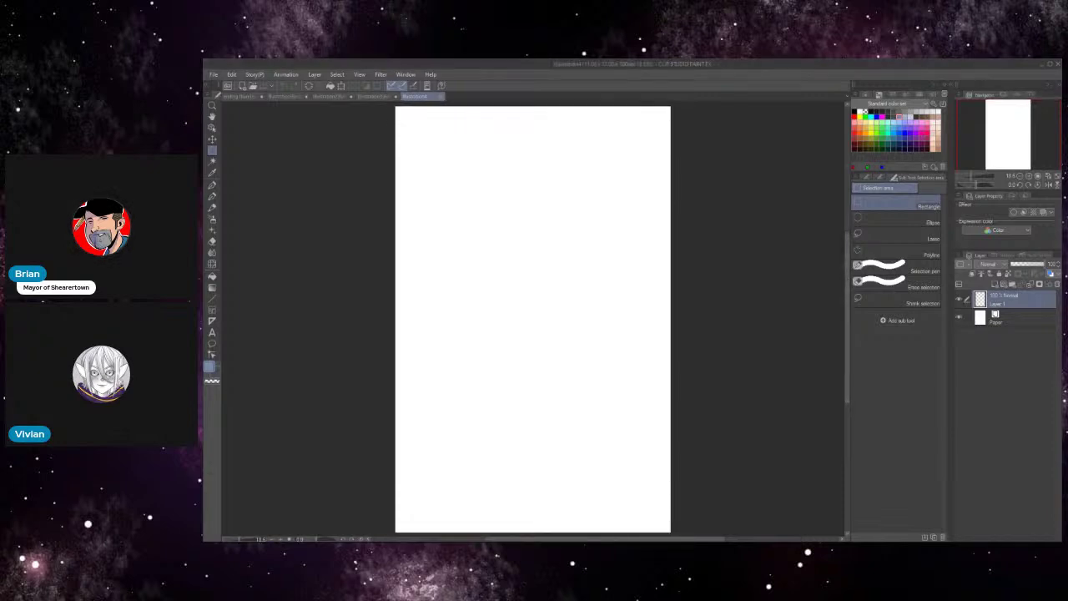
{"action": "key", "text": "h"}
{"action": "scroll", "coordinate": [648, 275], "scroll_direction": "up", "scroll_amount": 5}
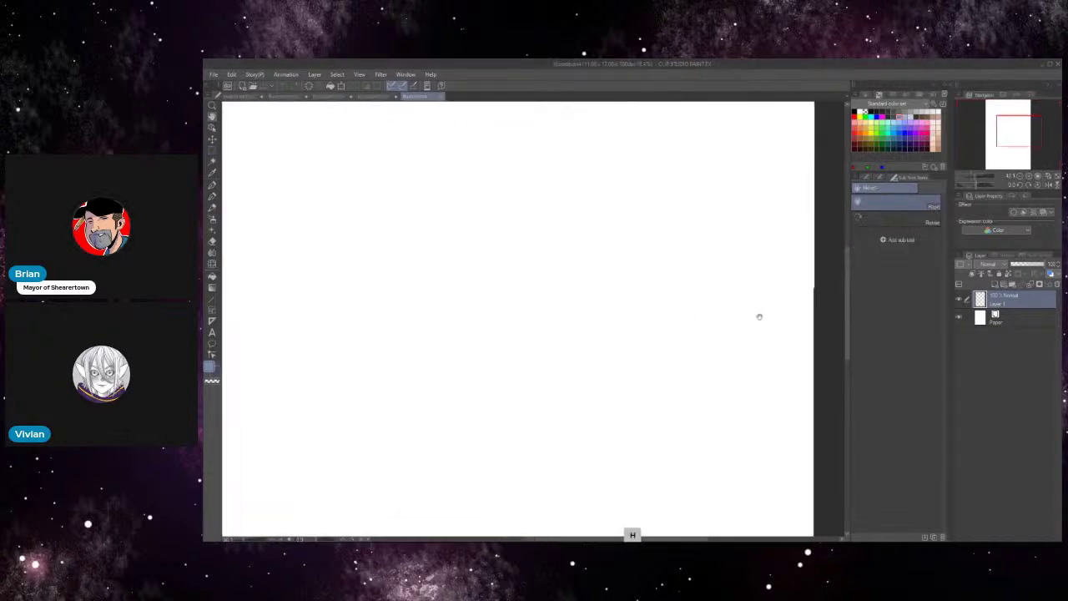
{"action": "key", "text": "b"}
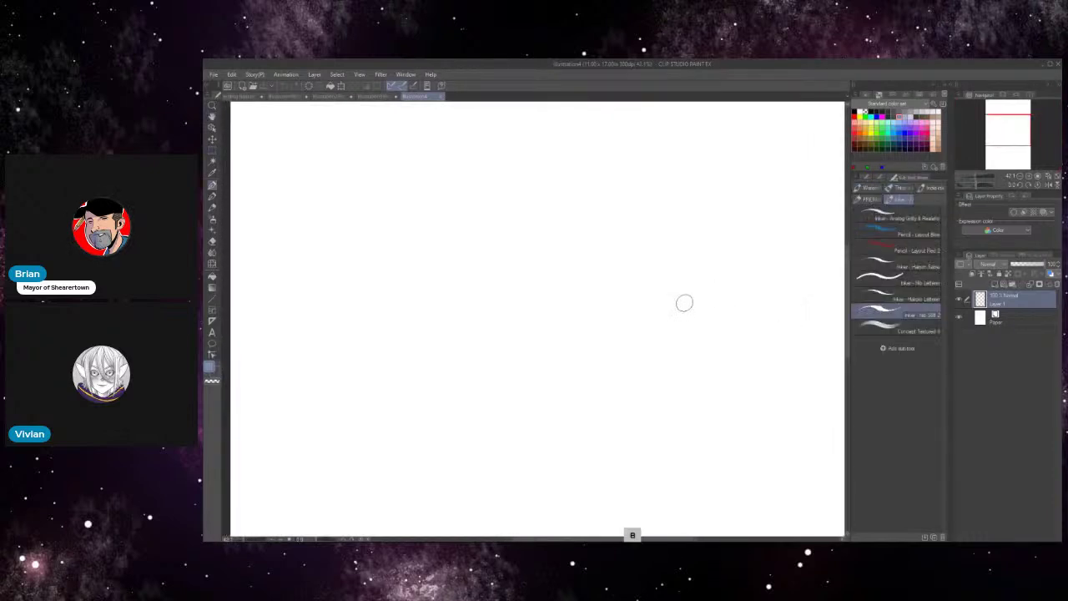
{"action": "left_click", "coordinate": [900, 235]}
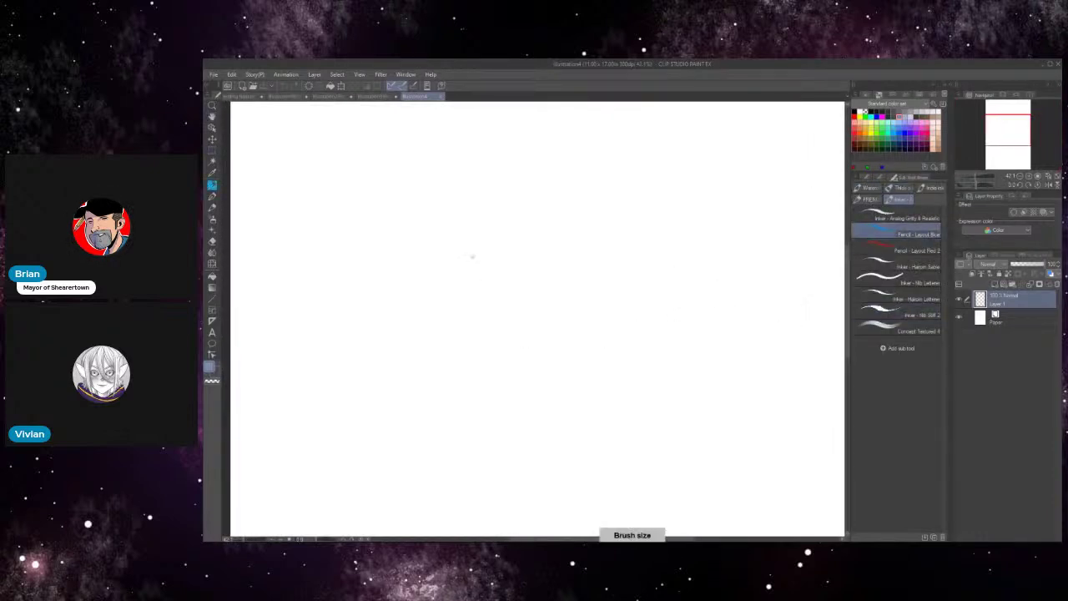
{"action": "mouse_move", "coordinate": [472, 256]}
{"action": "left_mouse_down"}
{"action": "mouse_move", "coordinate": [552, 184]}
{"action": "mouse_move", "coordinate": [669, 201]}
{"action": "mouse_move", "coordinate": [682, 372]}
{"action": "left_mouse_up"}
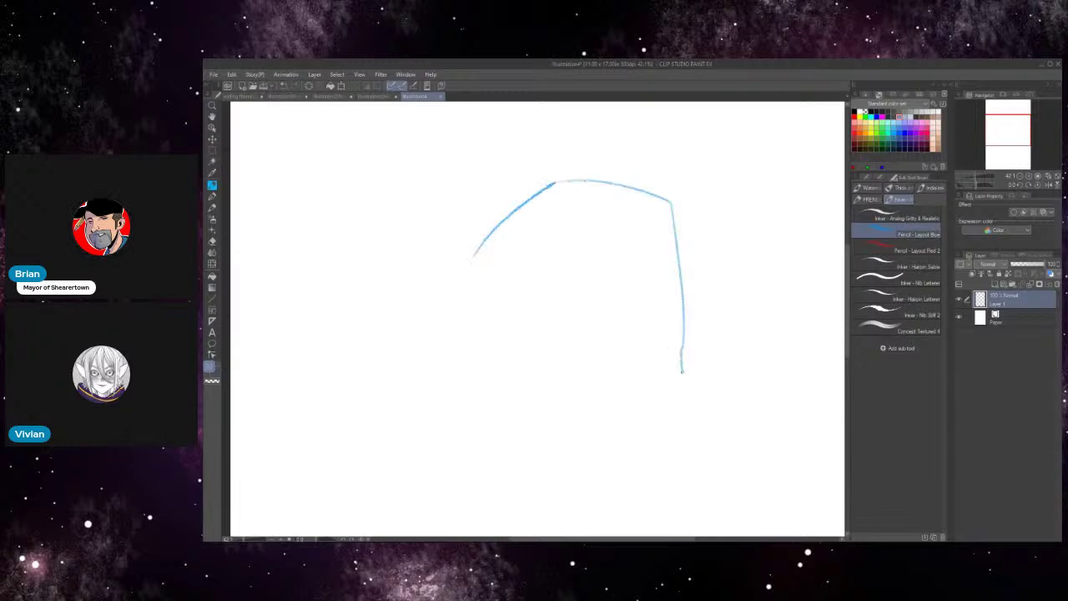
{"action": "left_click_drag", "start_coordinate": [493, 241], "coordinate": [466, 269]}
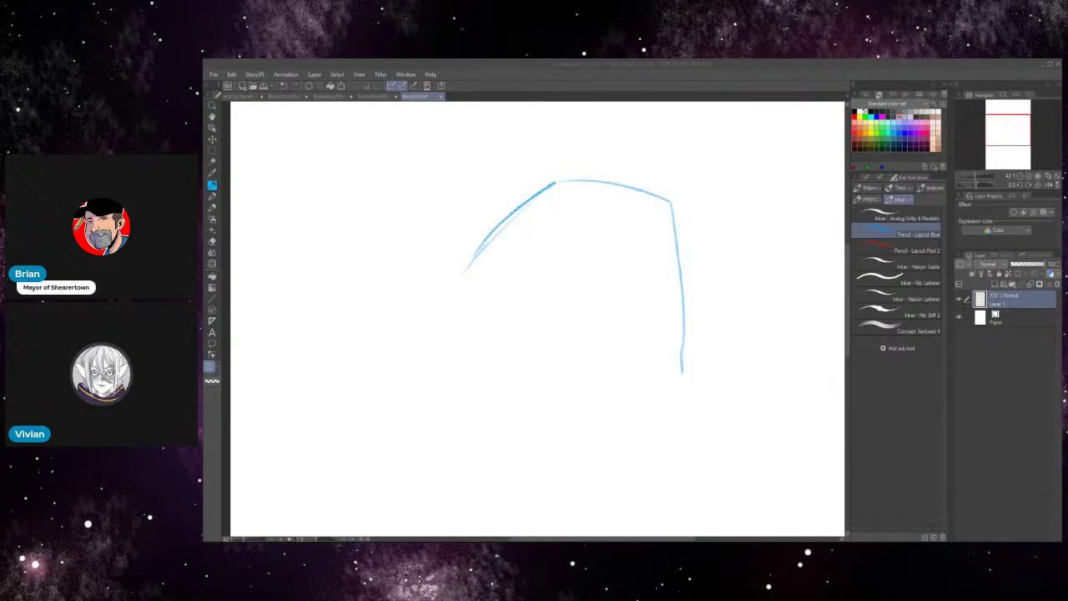
Complete the blue head block-in with its front side, angular base, top plane edges, reinforced contour and guide strokes across the face.
{"action": "mouse_move", "coordinate": [469, 265]}
{"action": "left_mouse_down"}
{"action": "mouse_move", "coordinate": [477, 418]}
{"action": "mouse_move", "coordinate": [494, 468]}
{"action": "mouse_move", "coordinate": [556, 496]}
{"action": "mouse_move", "coordinate": [631, 460]}
{"action": "mouse_move", "coordinate": [678, 421]}
{"action": "mouse_move", "coordinate": [673, 399]}
{"action": "left_mouse_up"}
{"action": "mouse_move", "coordinate": [684, 209]}
{"action": "left_mouse_down"}
{"action": "mouse_move", "coordinate": [691, 294]}
{"action": "mouse_move", "coordinate": [689, 250]}
{"action": "mouse_move", "coordinate": [628, 222]}
{"action": "mouse_move", "coordinate": [590, 272]}
{"action": "left_mouse_up"}
{"action": "mouse_move", "coordinate": [560, 179]}
{"action": "left_mouse_down"}
{"action": "mouse_move", "coordinate": [658, 176]}
{"action": "mouse_move", "coordinate": [692, 227]}
{"action": "left_mouse_up"}
{"action": "left_click_drag", "start_coordinate": [681, 216], "coordinate": [689, 307]}
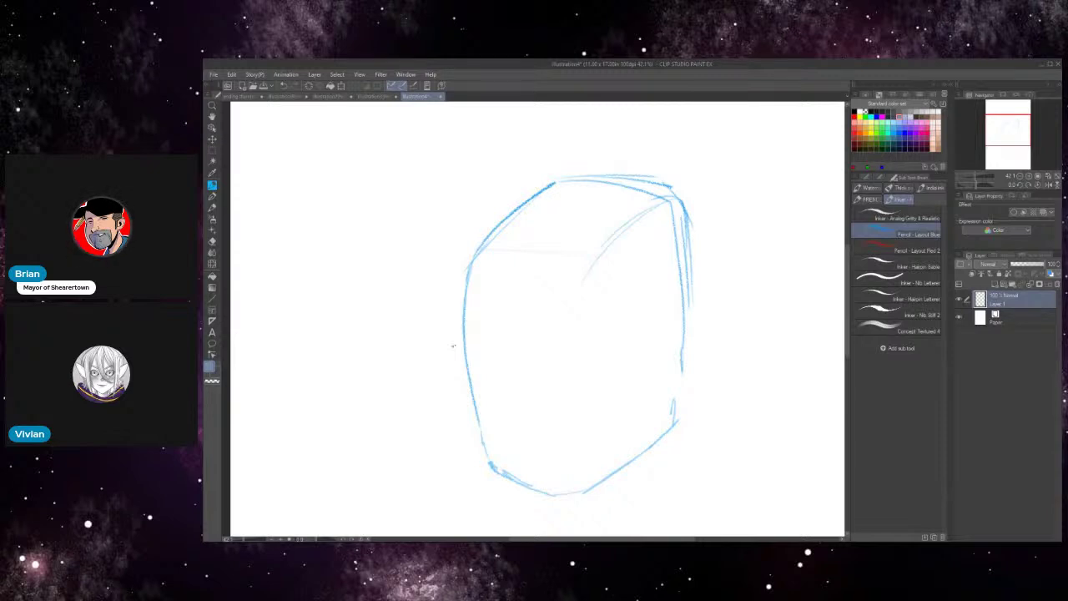
{"action": "mouse_move", "coordinate": [519, 212]}
{"action": "left_mouse_down"}
{"action": "mouse_move", "coordinate": [555, 187]}
{"action": "mouse_move", "coordinate": [634, 179]}
{"action": "mouse_move", "coordinate": [693, 275]}
{"action": "mouse_move", "coordinate": [693, 310]}
{"action": "mouse_move", "coordinate": [669, 357]}
{"action": "mouse_move", "coordinate": [674, 417]}
{"action": "mouse_move", "coordinate": [638, 455]}
{"action": "left_mouse_up"}
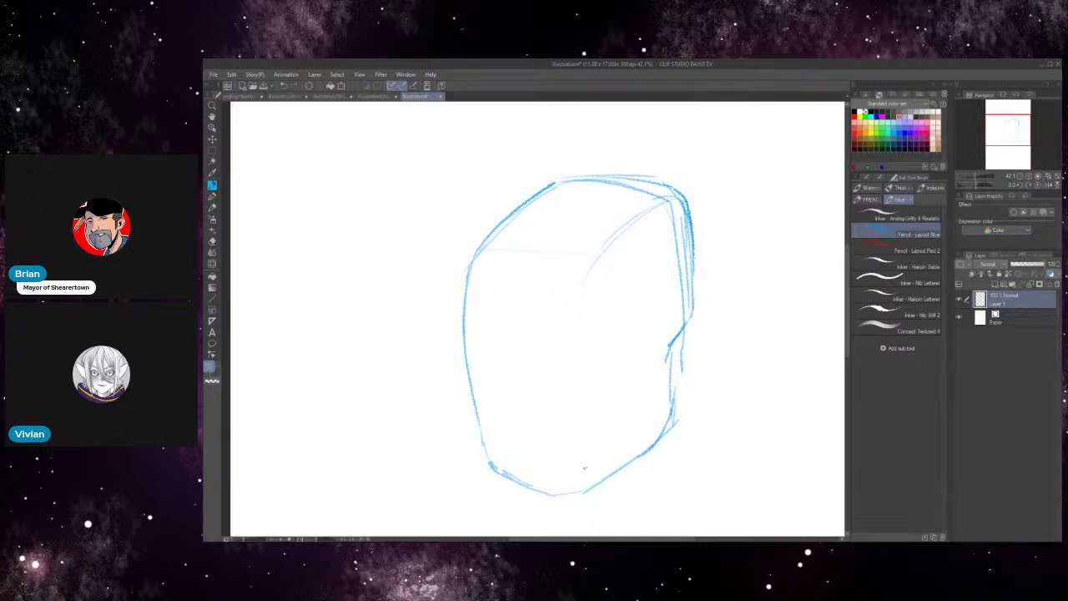
{"action": "left_click_drag", "start_coordinate": [849, 267], "coordinate": [849, 282]}
{"action": "left_click_drag", "start_coordinate": [459, 324], "coordinate": [561, 342]}
{"action": "mouse_move", "coordinate": [487, 334]}
{"action": "left_mouse_down"}
{"action": "mouse_move", "coordinate": [561, 346]}
{"action": "mouse_move", "coordinate": [551, 356]}
{"action": "left_mouse_up"}
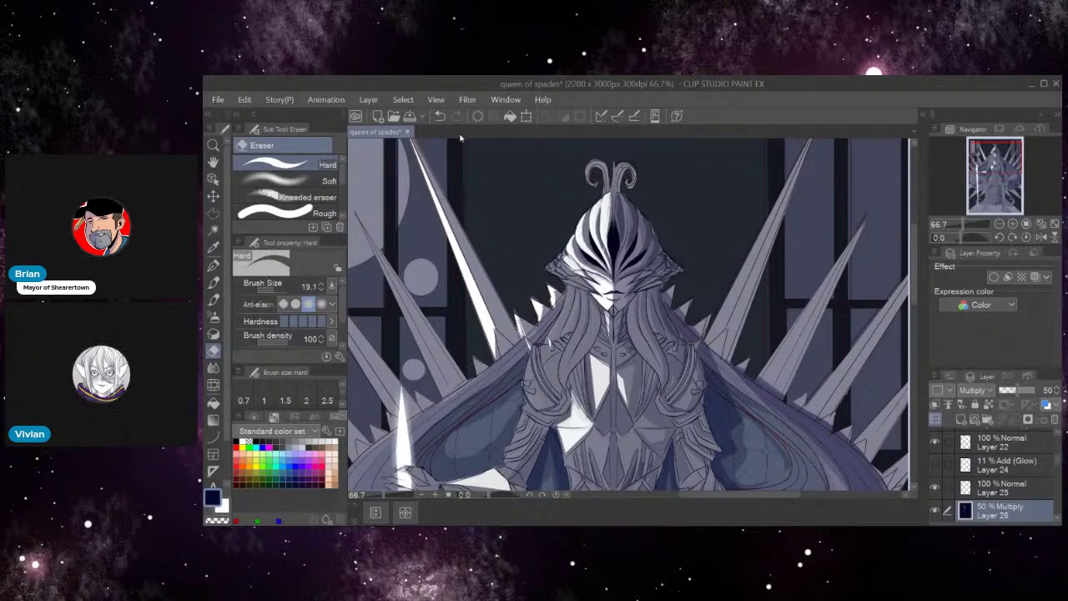
In the queen of spades illustration, undo the last eraser stroke and erase Layer 26 shading from the collar spikes and lit shoulder armor.
{"action": "left_click", "coordinate": [440, 117]}
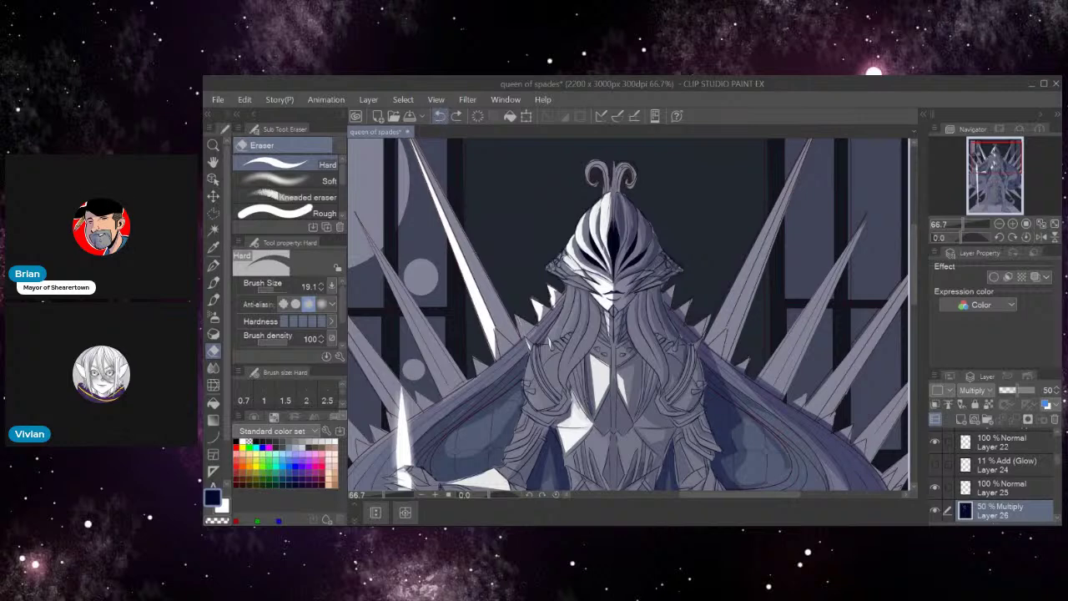
{"action": "mouse_move", "coordinate": [524, 322]}
{"action": "left_mouse_down"}
{"action": "mouse_move", "coordinate": [516, 316]}
{"action": "mouse_move", "coordinate": [523, 336]}
{"action": "left_mouse_up"}
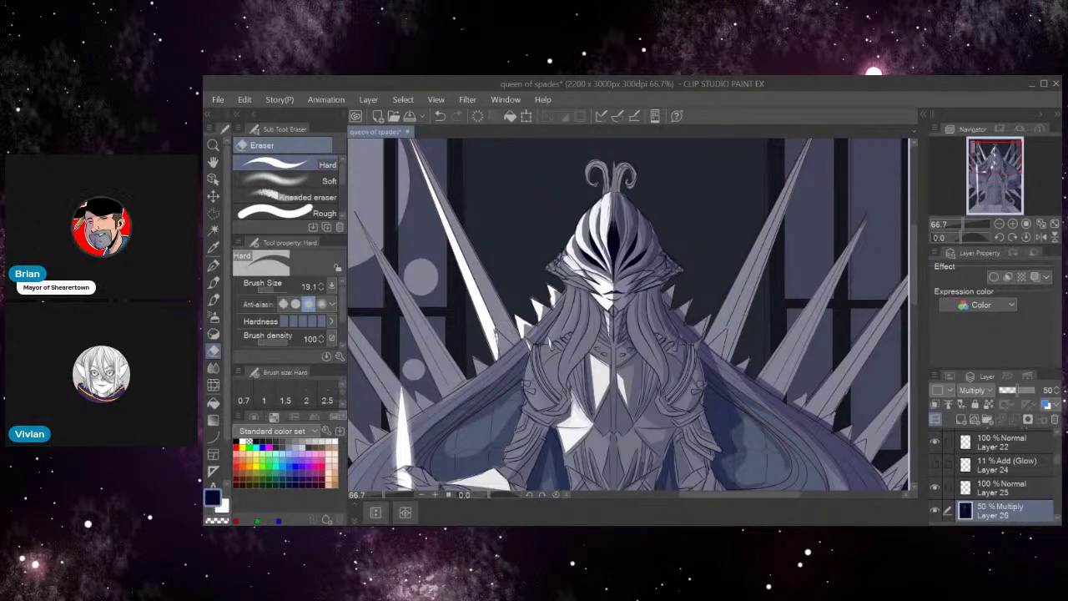
{"action": "mouse_move", "coordinate": [498, 355]}
{"action": "left_mouse_down"}
{"action": "mouse_move", "coordinate": [497, 333]}
{"action": "mouse_move", "coordinate": [501, 355]}
{"action": "left_mouse_up"}
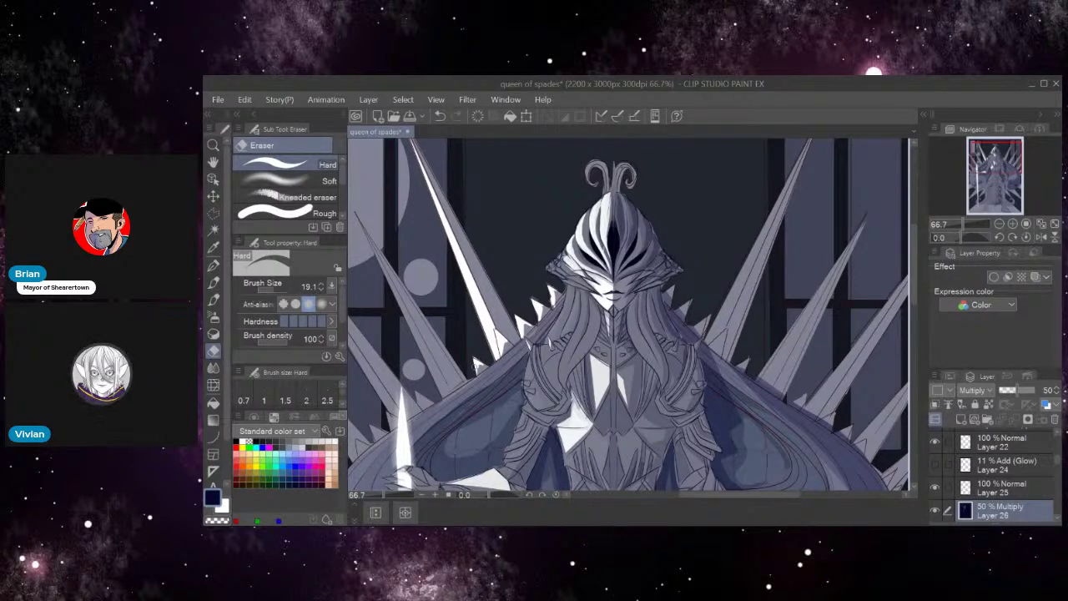
{"action": "mouse_move", "coordinate": [914, 237]}
{"action": "left_mouse_down"}
{"action": "mouse_move", "coordinate": [913, 264]}
{"action": "mouse_move", "coordinate": [914, 251]}
{"action": "left_mouse_up"}
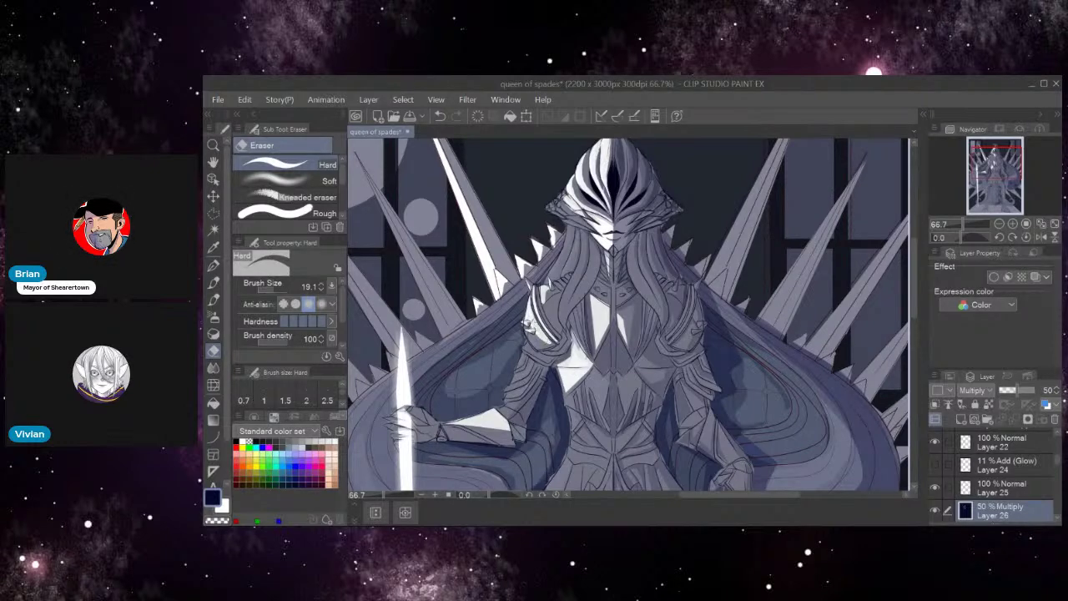
Hide Layer 26, show Layer 21 and set Layer 21's opacity to 55%.
{"action": "left_click", "coordinate": [934, 511]}
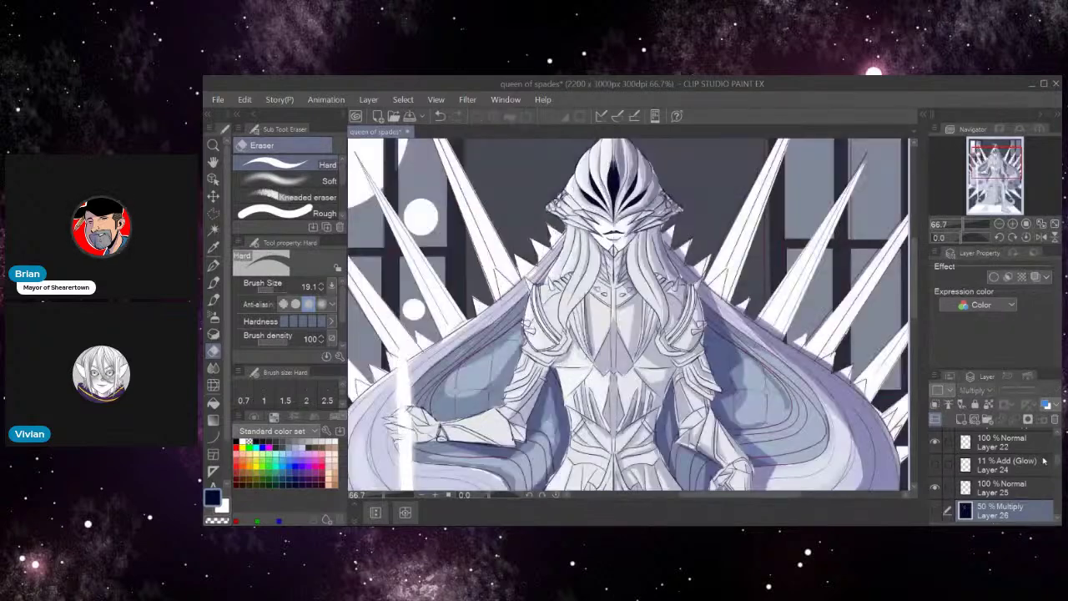
{"action": "scroll", "coordinate": [993, 476], "scroll_direction": "down", "scroll_amount": 3}
{"action": "left_click", "coordinate": [934, 478]}
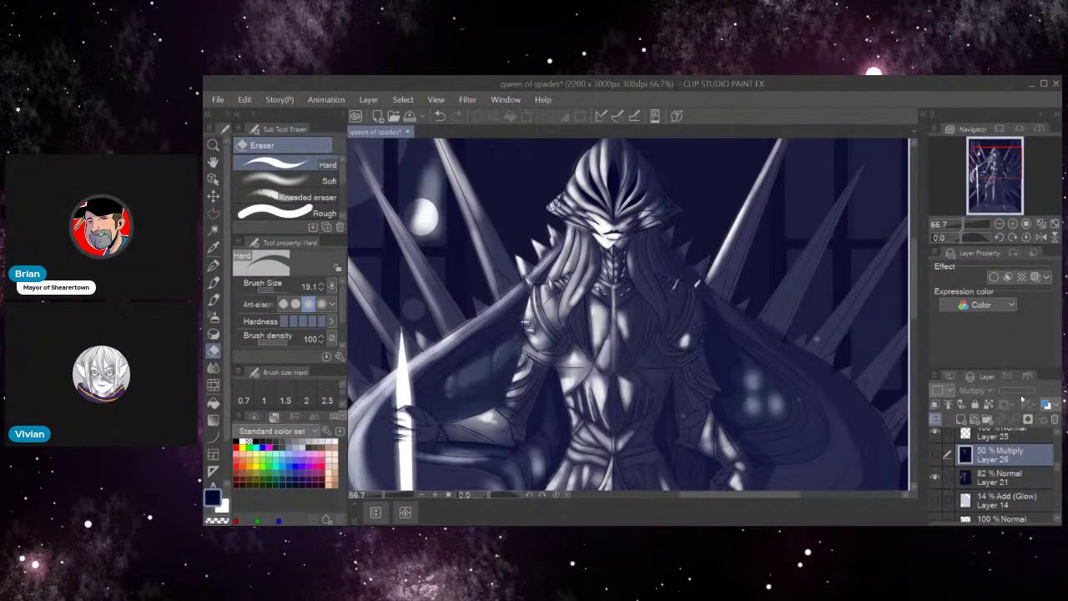
{"action": "left_click", "coordinate": [1002, 477]}
{"action": "left_click", "coordinate": [1020, 389]}
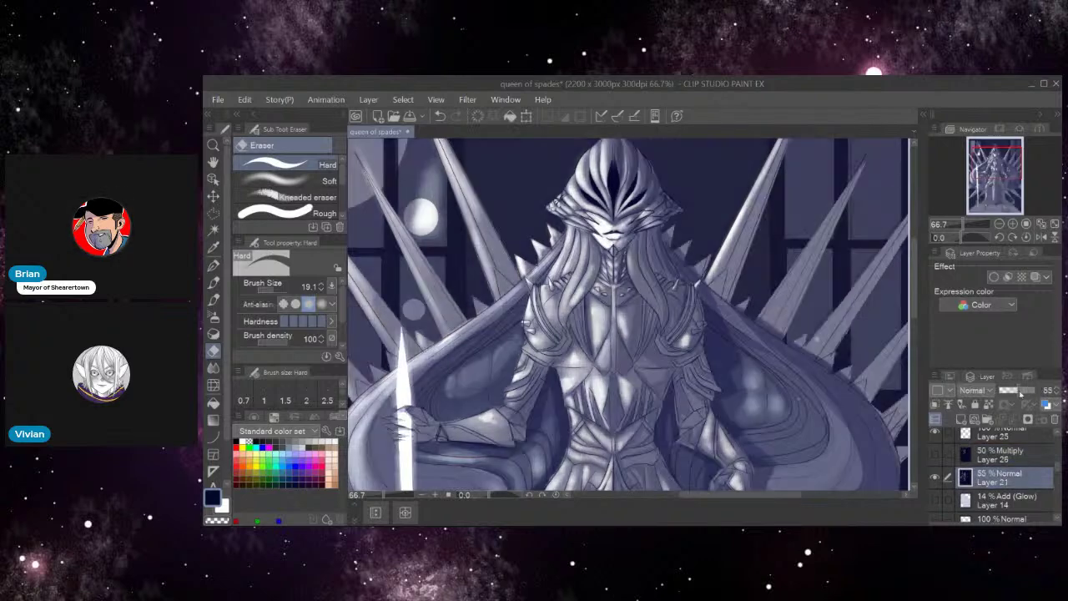
Show Layer 26 again, set Layer 21's opacity to 30% and move Layer 21 above Layer 26.
{"action": "left_click", "coordinate": [934, 454]}
{"action": "left_click", "coordinate": [1014, 389]}
{"action": "left_click_drag", "start_coordinate": [1014, 391], "coordinate": [1009, 390]}
{"action": "left_click_drag", "start_coordinate": [1017, 477], "coordinate": [1021, 454]}
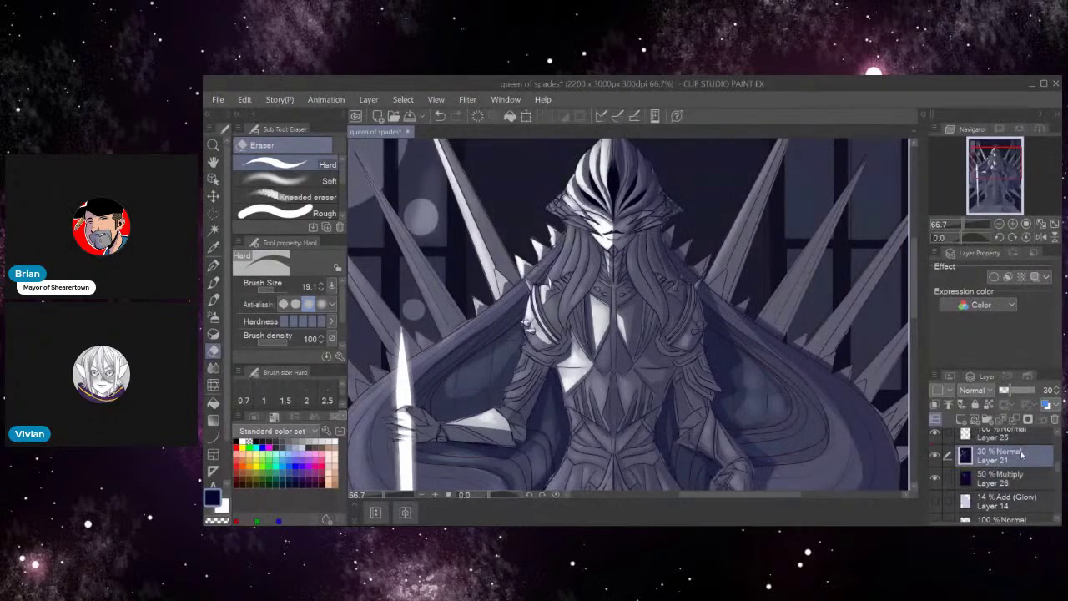
Show only Layer 21 of the two shadow layers and set its opacity to 26%.
{"action": "left_click", "coordinate": [936, 455]}
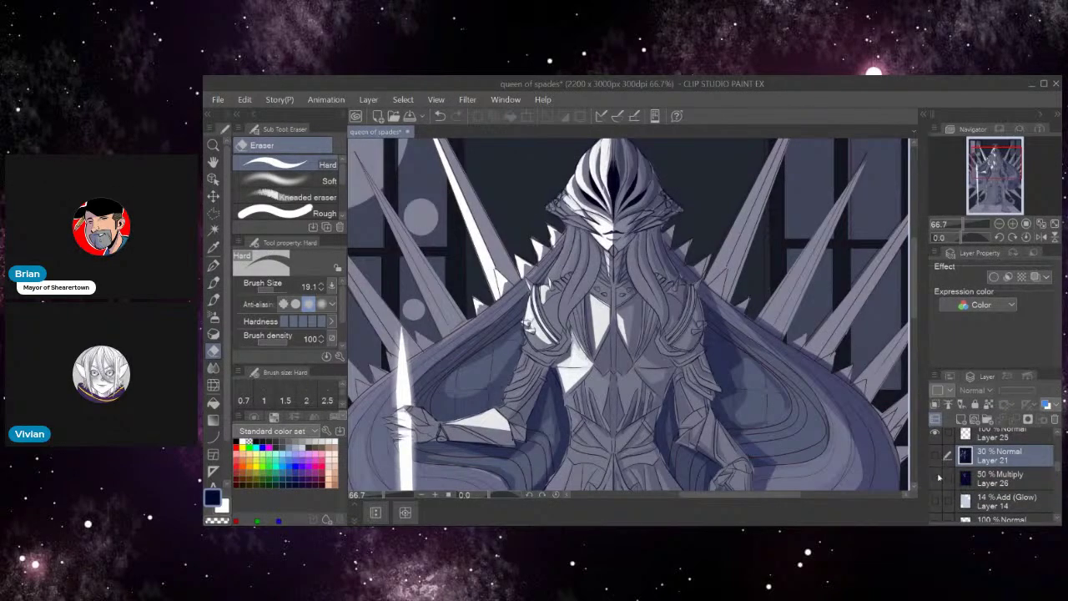
{"action": "left_click", "coordinate": [936, 455]}
{"action": "left_click_drag", "start_coordinate": [1011, 400], "coordinate": [1002, 419]}
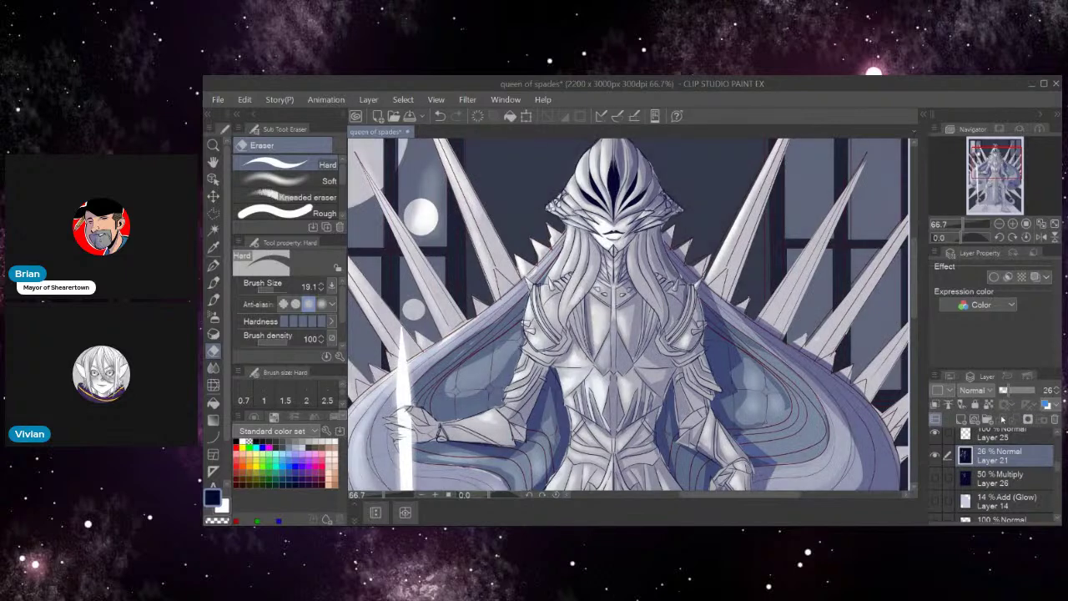
Set the Multiply shadow Layer 26 to 19% opacity and show it together with Layer 21, toggling both to compare their effect.
{"action": "left_click", "coordinate": [1013, 478]}
{"action": "left_click", "coordinate": [936, 456]}
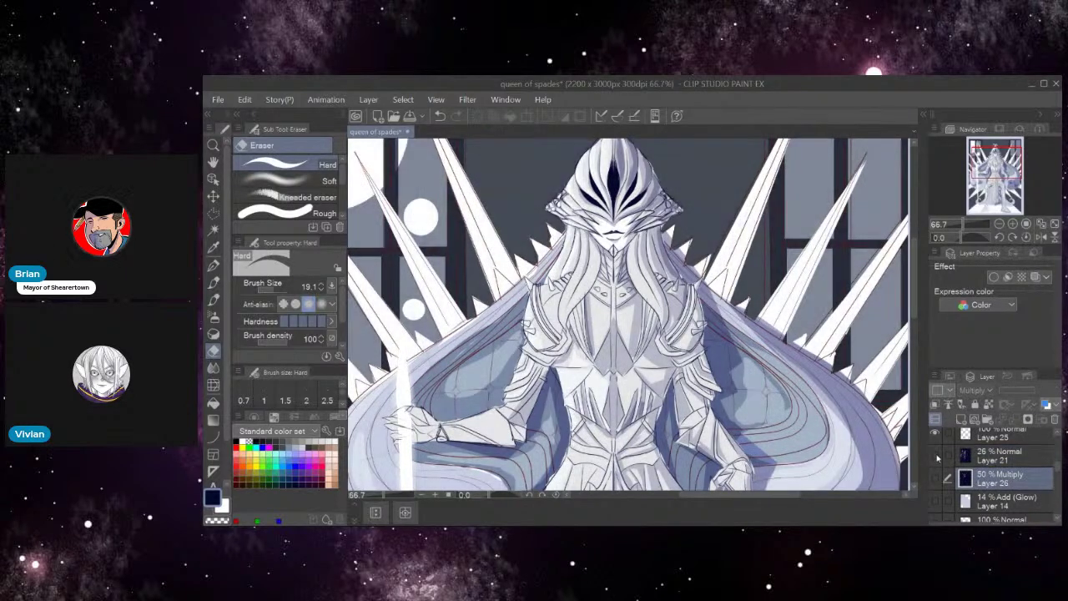
{"action": "left_click", "coordinate": [936, 456]}
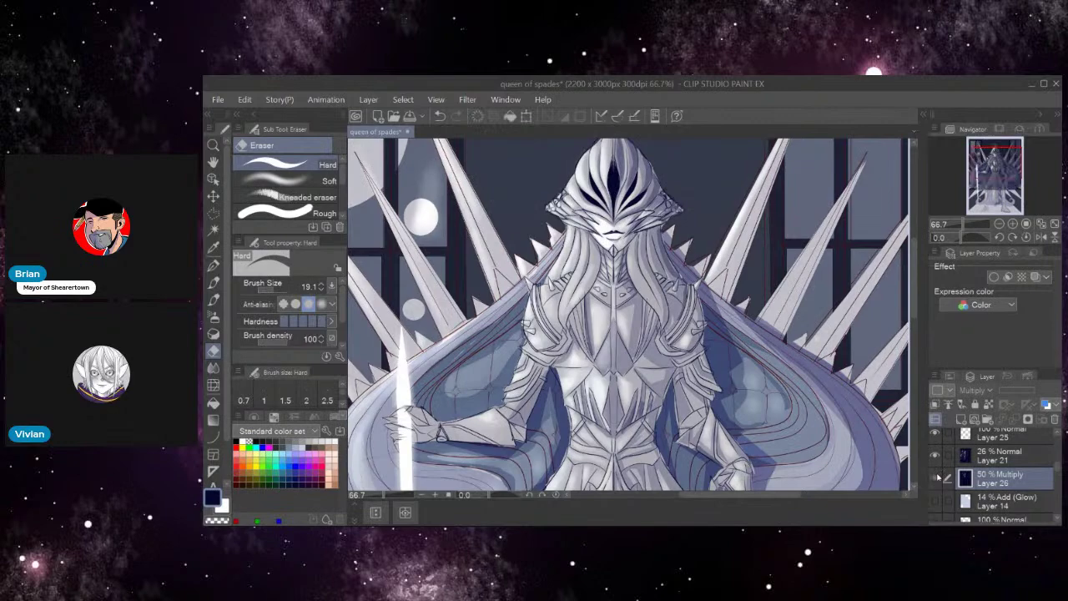
{"action": "left_click", "coordinate": [936, 477]}
{"action": "left_click_drag", "start_coordinate": [1013, 391], "coordinate": [1005, 401]}
{"action": "left_click", "coordinate": [936, 478]}
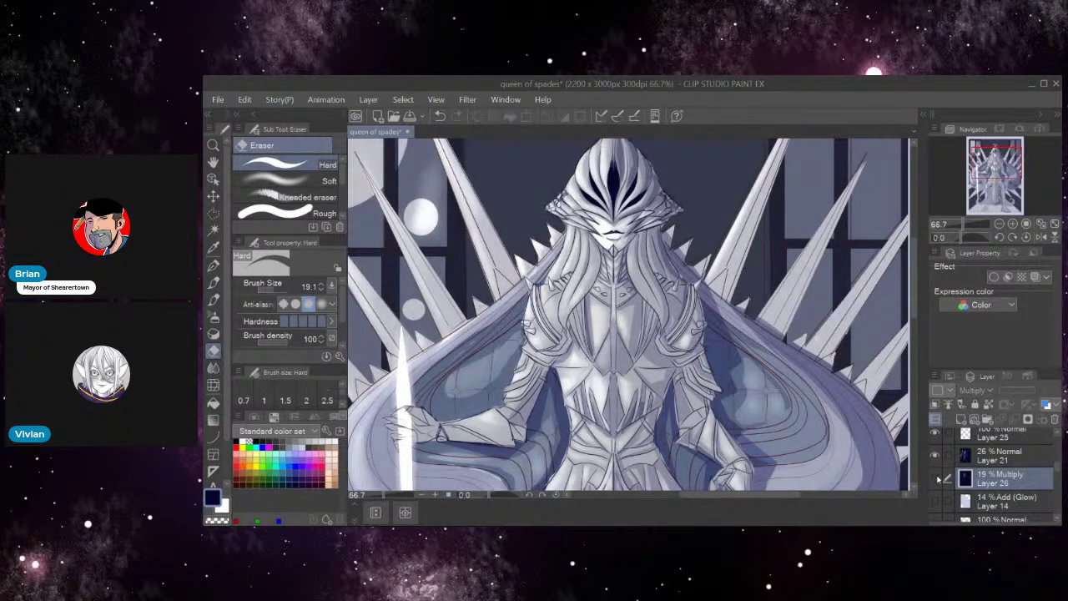
{"action": "left_click", "coordinate": [935, 477]}
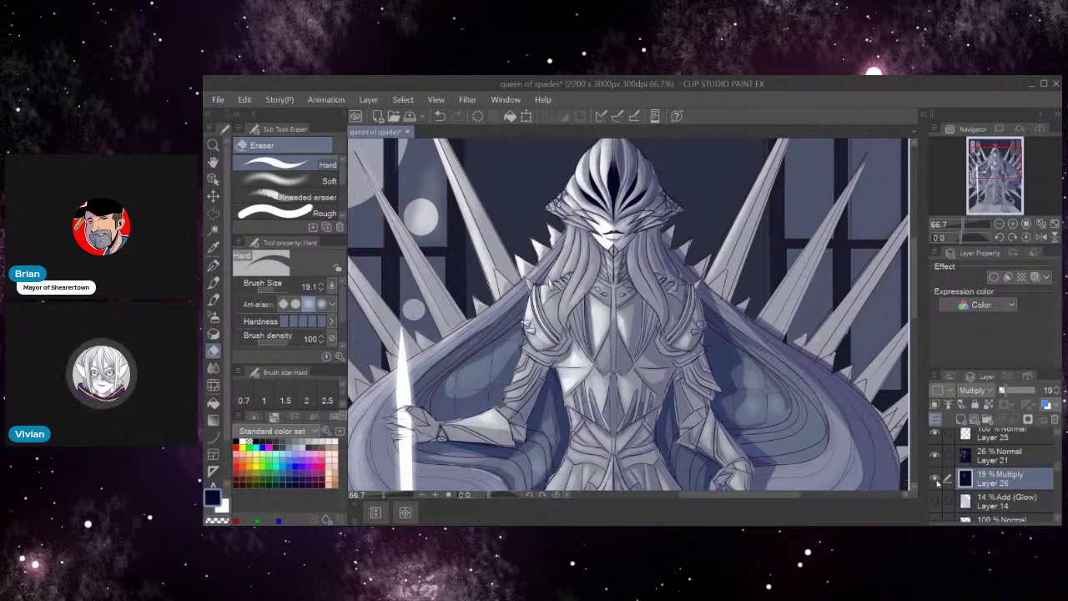
Select Layer 21 and toggle the shadow layers' visibility to compare soft and hard shading.
{"action": "left_click", "coordinate": [993, 456]}
{"action": "left_click", "coordinate": [934, 476]}
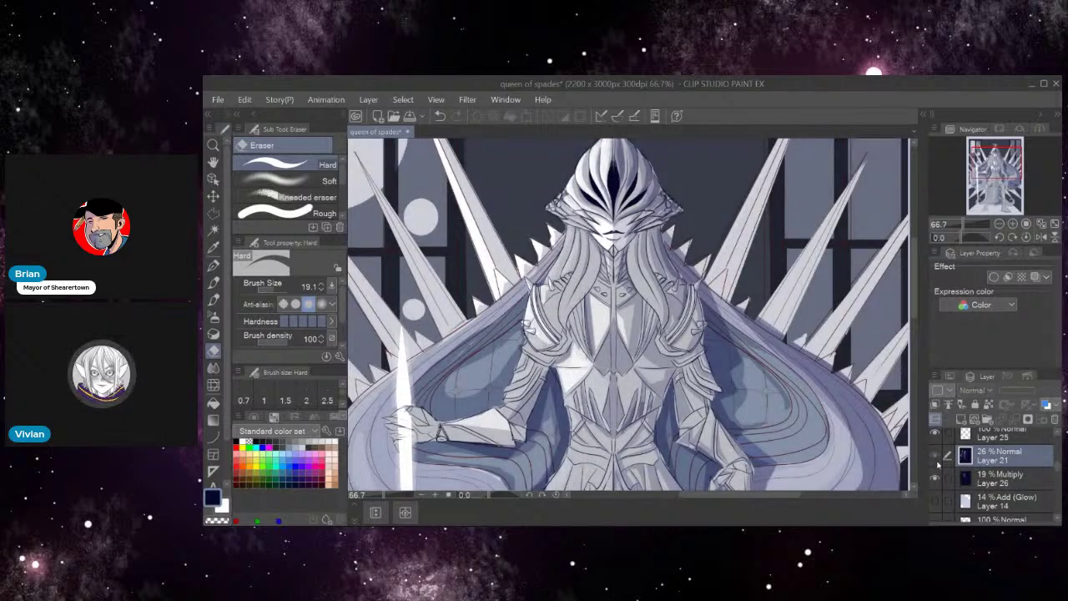
{"action": "left_click", "coordinate": [934, 476]}
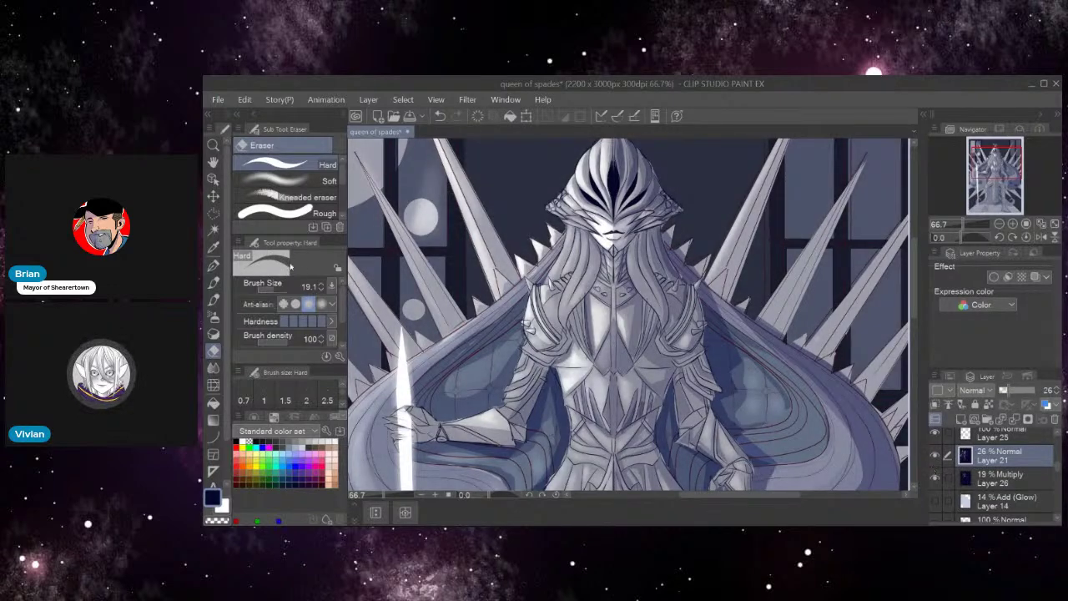
Set up the Soft airbrush at size 17 with transparent color, hide Layer 26 and set Layer 21's opacity to 69%.
{"action": "left_click", "coordinate": [213, 318]}
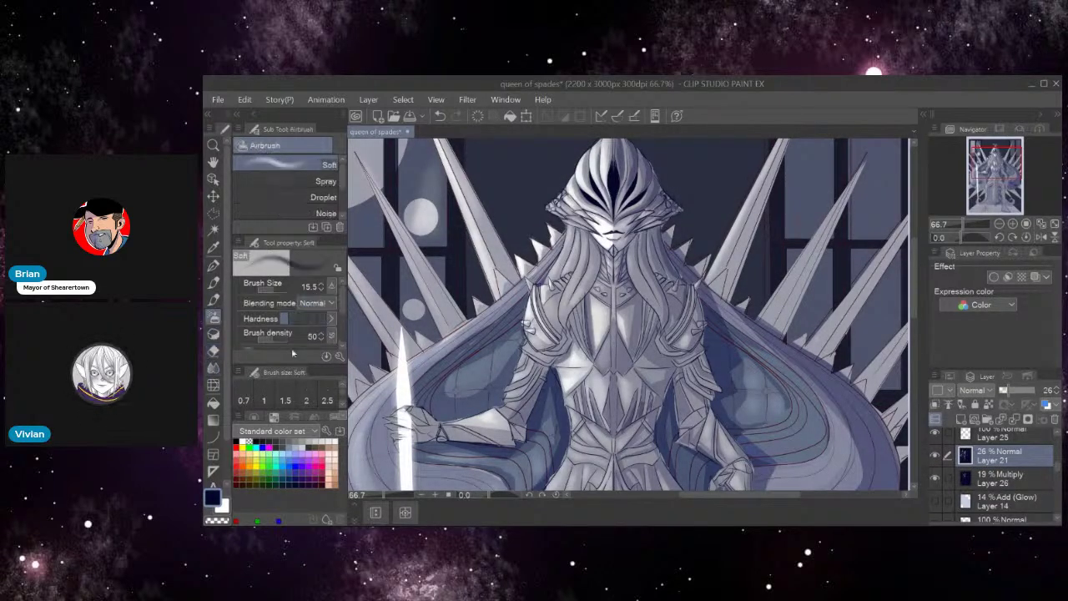
{"action": "left_click", "coordinate": [321, 282]}
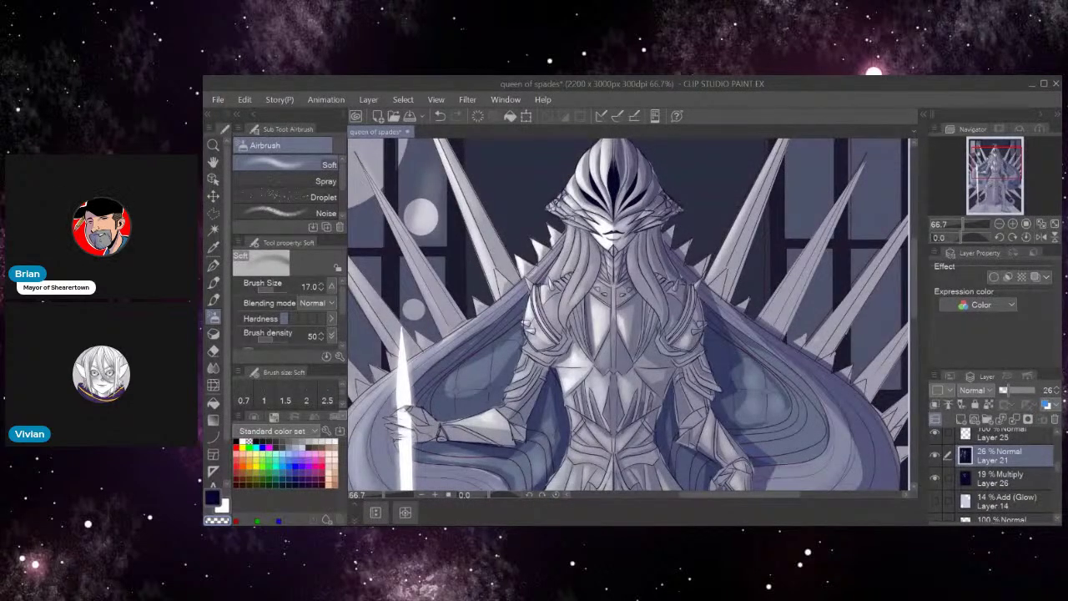
{"action": "left_click", "coordinate": [935, 477]}
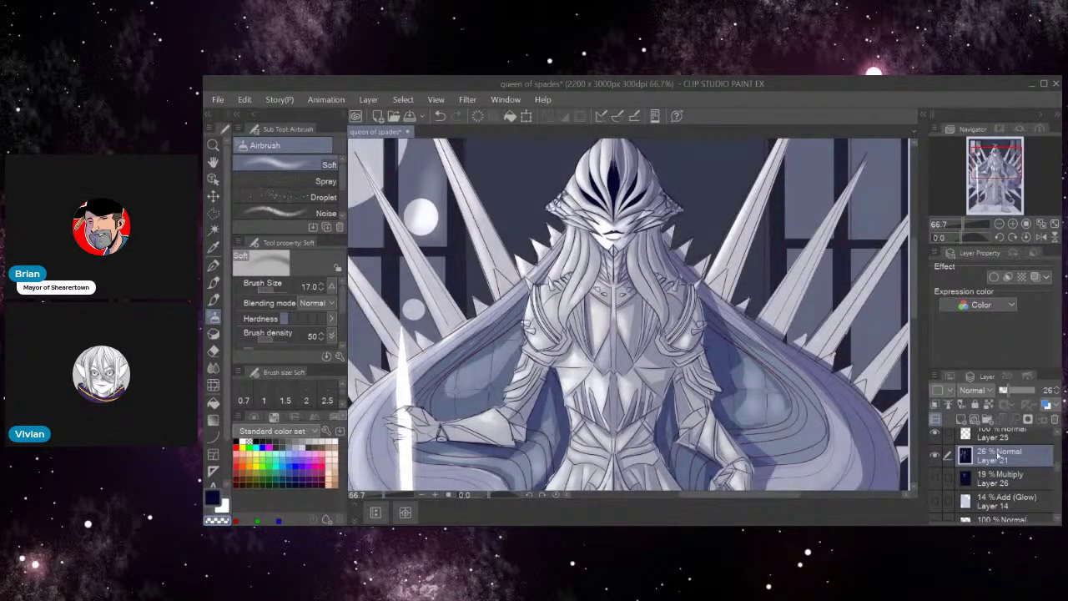
{"action": "left_click_drag", "start_coordinate": [1013, 392], "coordinate": [1026, 392]}
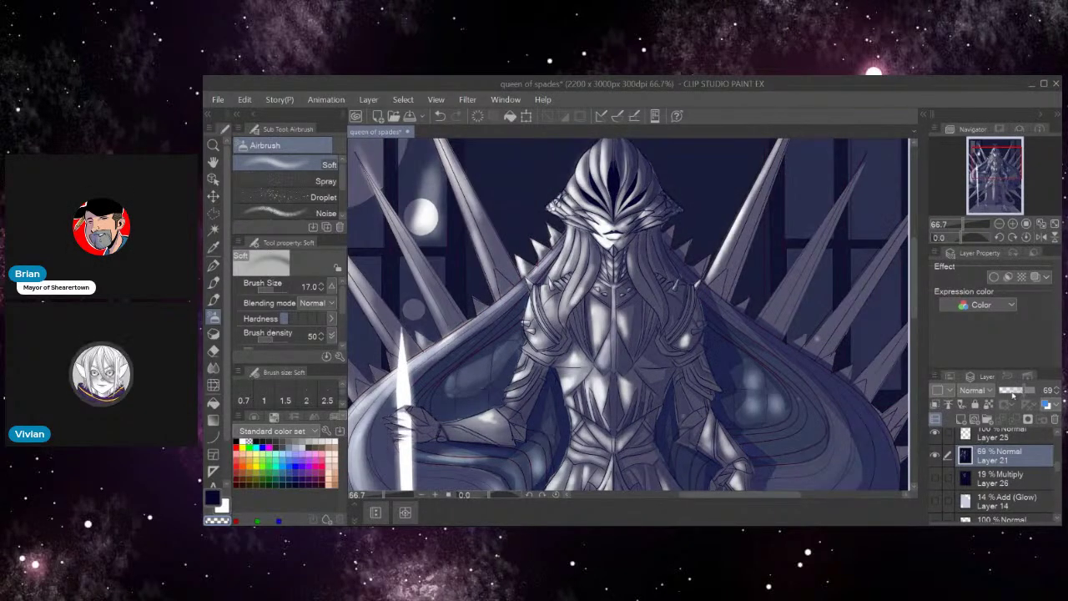
Airbrush soft highlights out of Layer 21 on the chest plate, inner cape folds, sword hand and forearm armor.
{"action": "left_click_drag", "start_coordinate": [623, 311], "coordinate": [628, 347]}
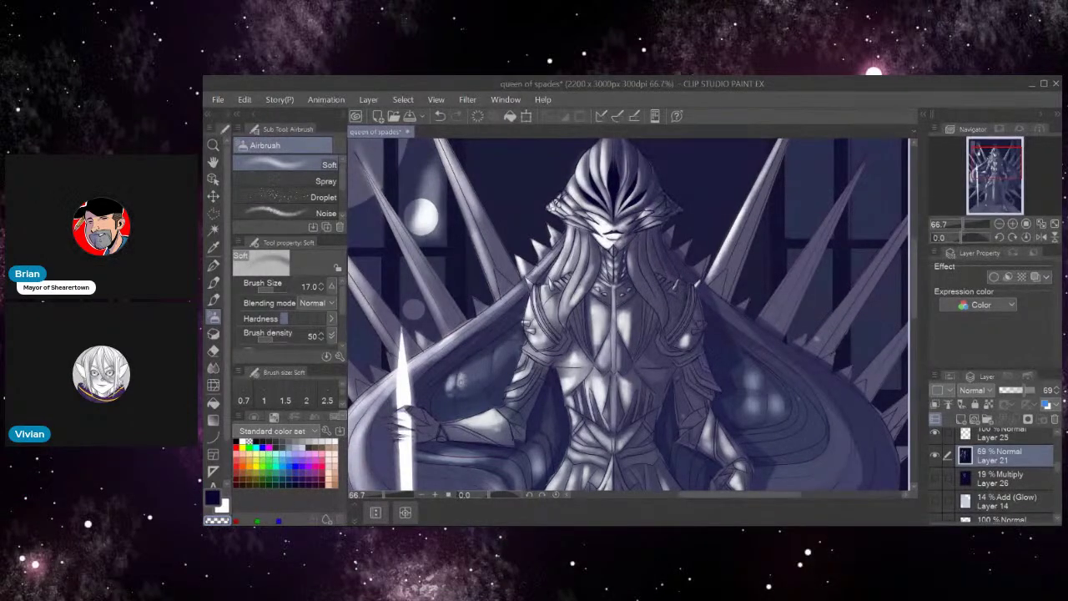
{"action": "mouse_move", "coordinate": [470, 373]}
{"action": "left_mouse_down"}
{"action": "mouse_move", "coordinate": [487, 367]}
{"action": "mouse_move", "coordinate": [479, 378]}
{"action": "left_mouse_up"}
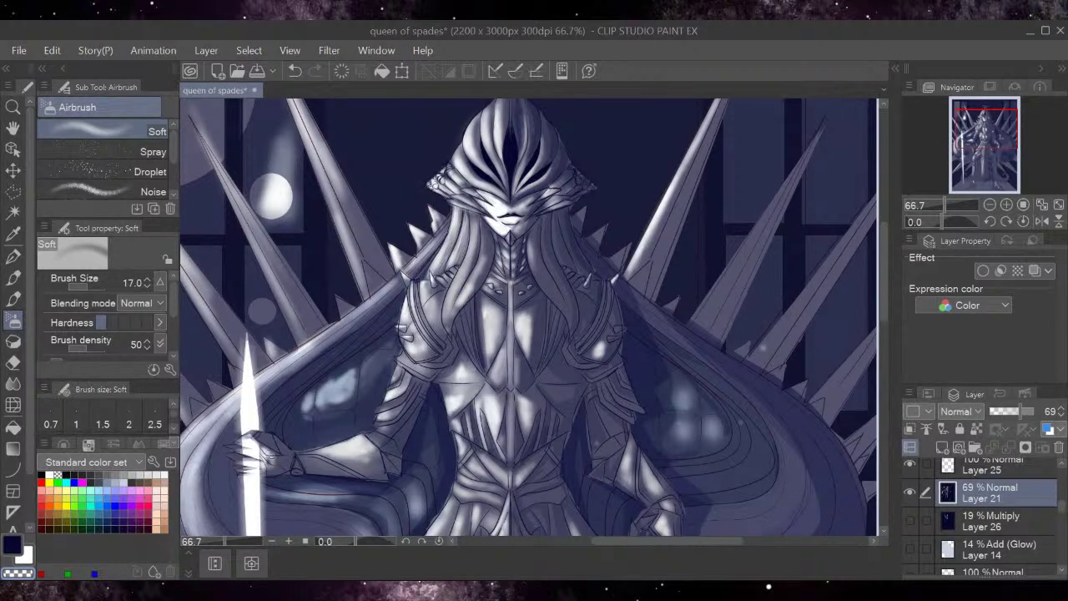
{"action": "mouse_move", "coordinate": [274, 460]}
{"action": "left_mouse_down"}
{"action": "mouse_move", "coordinate": [267, 451]}
{"action": "mouse_move", "coordinate": [250, 459]}
{"action": "mouse_move", "coordinate": [265, 463]}
{"action": "left_mouse_up"}
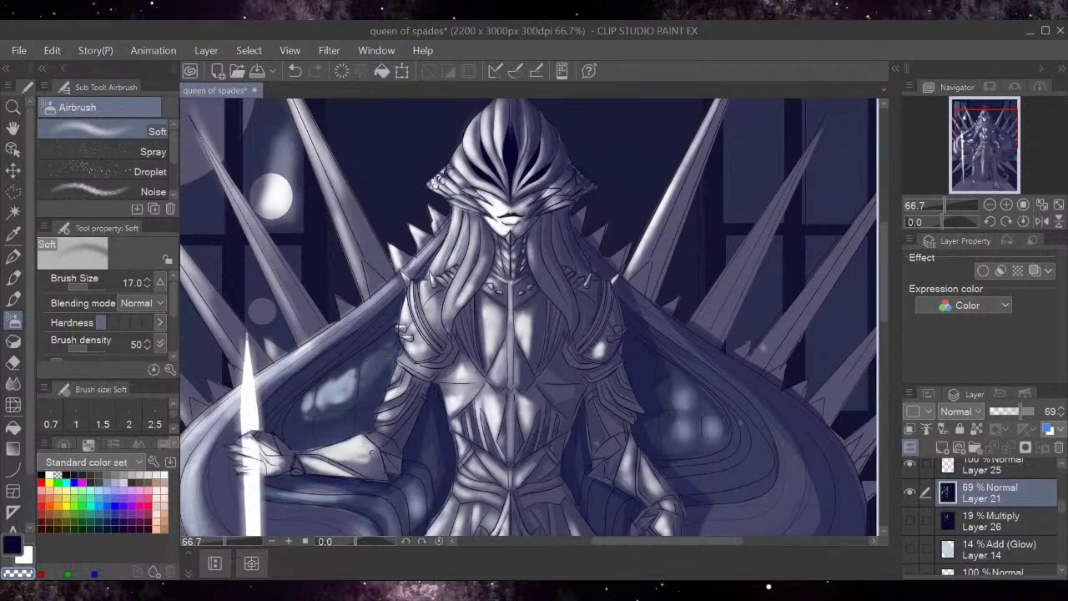
{"action": "mouse_move", "coordinate": [374, 456]}
{"action": "left_mouse_down"}
{"action": "mouse_move", "coordinate": [340, 459]}
{"action": "mouse_move", "coordinate": [375, 458]}
{"action": "left_mouse_up"}
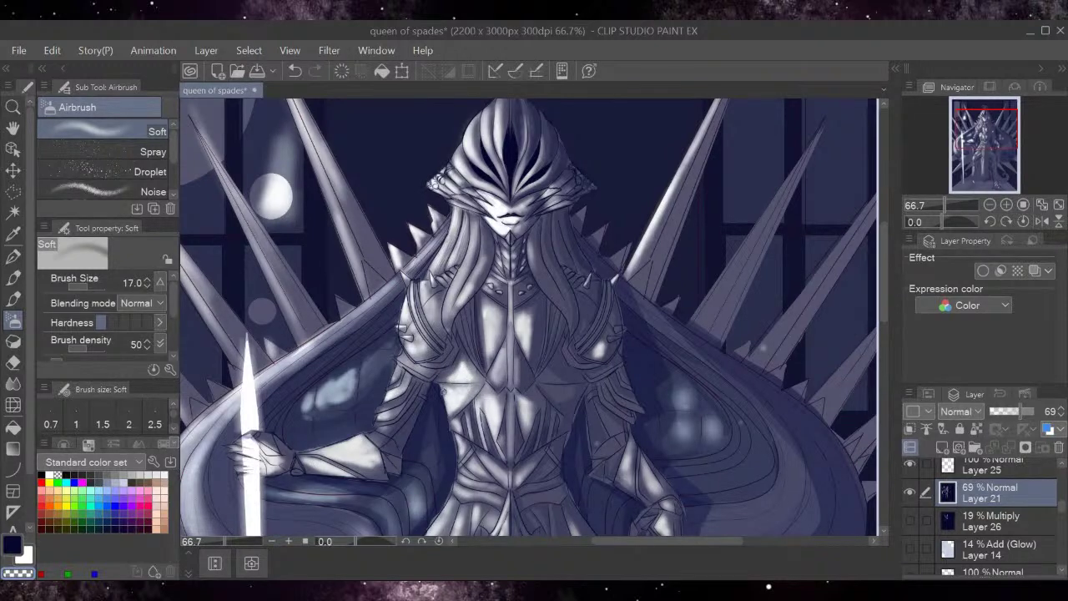
Airbrush soft highlights out of Layer 21 along the pleated panel hanging between the figure's legs.
{"action": "left_click_drag", "start_coordinate": [884, 262], "coordinate": [875, 315]}
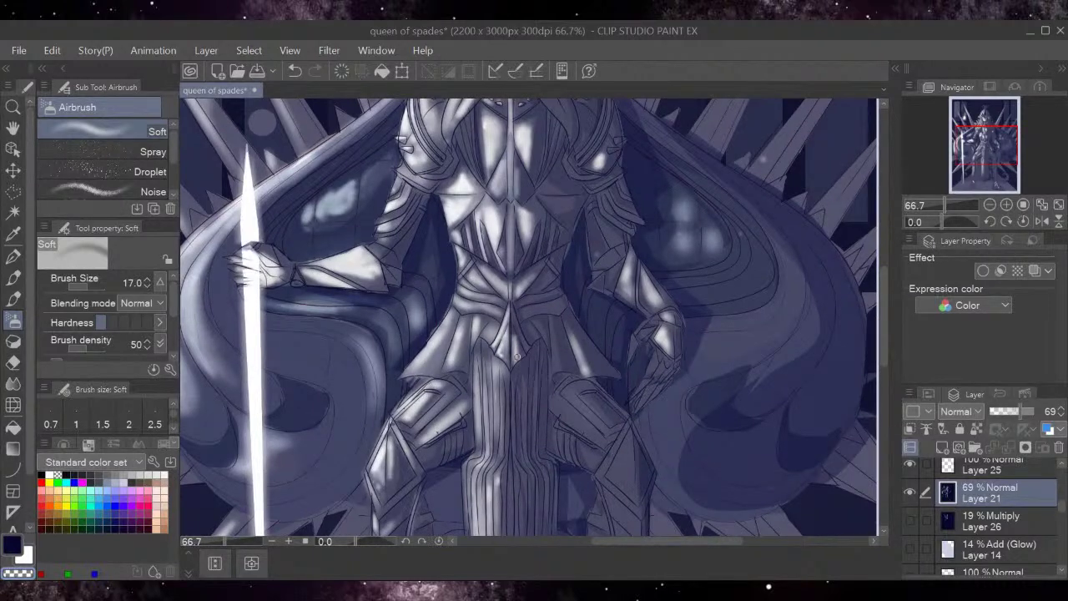
{"action": "mouse_move", "coordinate": [477, 416]}
{"action": "left_mouse_down"}
{"action": "mouse_move", "coordinate": [474, 360]}
{"action": "mouse_move", "coordinate": [486, 440]}
{"action": "left_mouse_up"}
{"action": "mouse_move", "coordinate": [483, 378]}
{"action": "left_mouse_down"}
{"action": "mouse_move", "coordinate": [485, 448]}
{"action": "mouse_move", "coordinate": [485, 421]}
{"action": "mouse_move", "coordinate": [499, 434]}
{"action": "mouse_move", "coordinate": [499, 400]}
{"action": "left_mouse_up"}
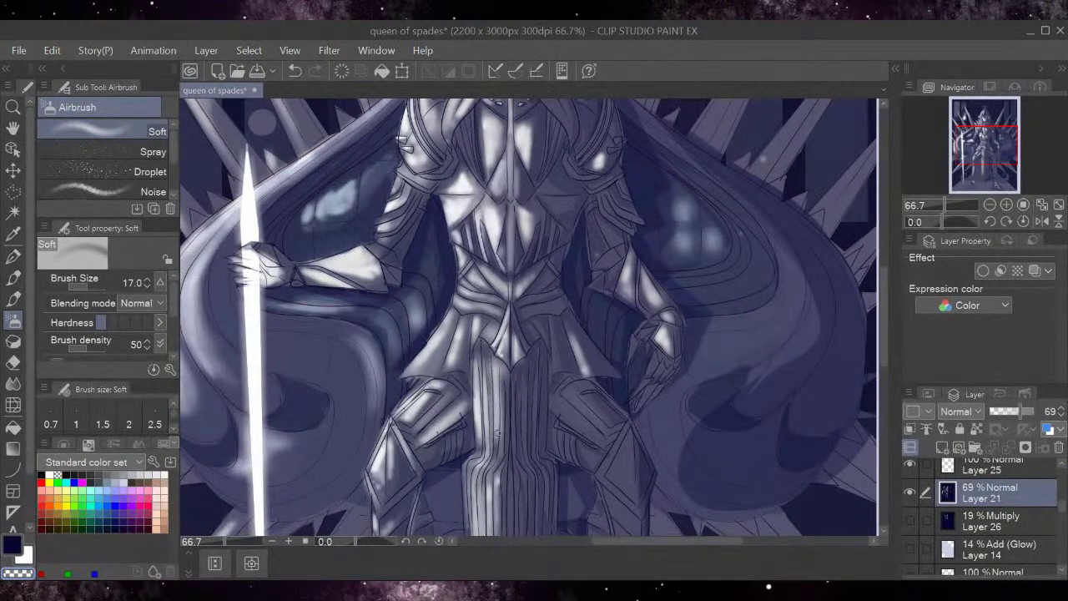
Extend the soft airbrushed highlights on Layer 21 down the lower folds of the hanging pleated panel.
{"action": "scroll", "coordinate": [861, 264], "scroll_direction": "down", "scroll_amount": 5}
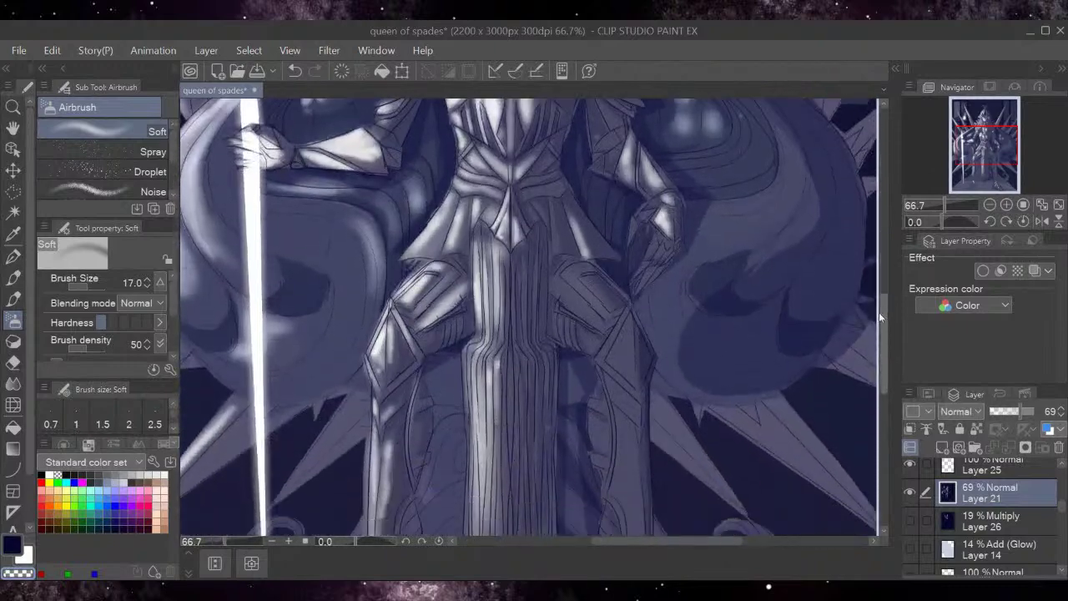
{"action": "left_click_drag", "start_coordinate": [469, 311], "coordinate": [467, 359]}
{"action": "left_click_drag", "start_coordinate": [465, 313], "coordinate": [471, 386]}
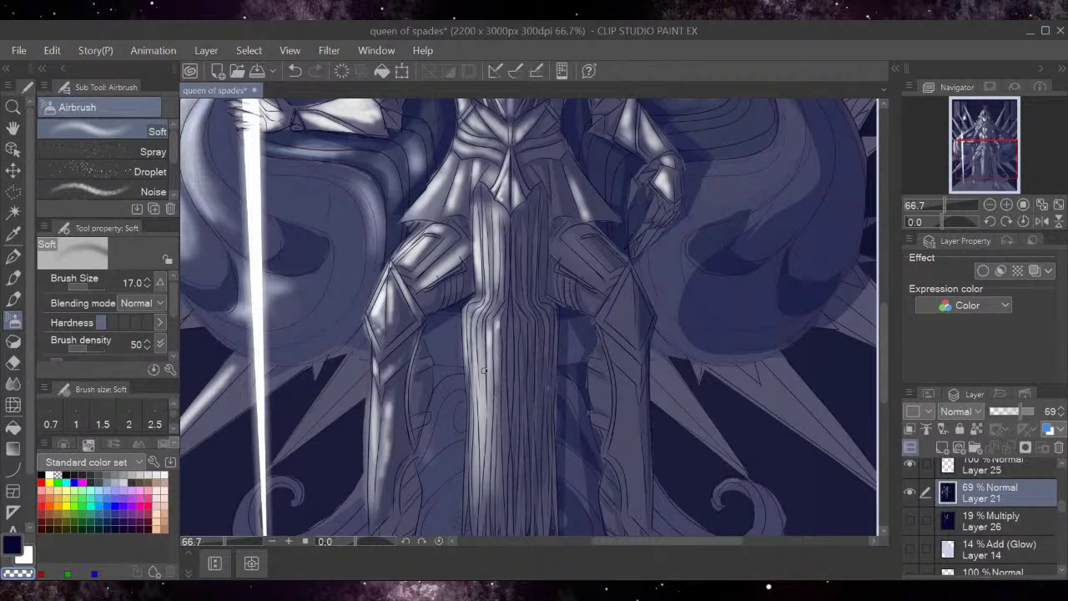
Hide Layer 21, show the Multiply shadow Layer 26 and set its opacity to 59%.
{"action": "left_click", "coordinate": [990, 205]}
{"action": "left_click", "coordinate": [990, 205]}
{"action": "left_click_drag", "start_coordinate": [996, 145], "coordinate": [998, 131]}
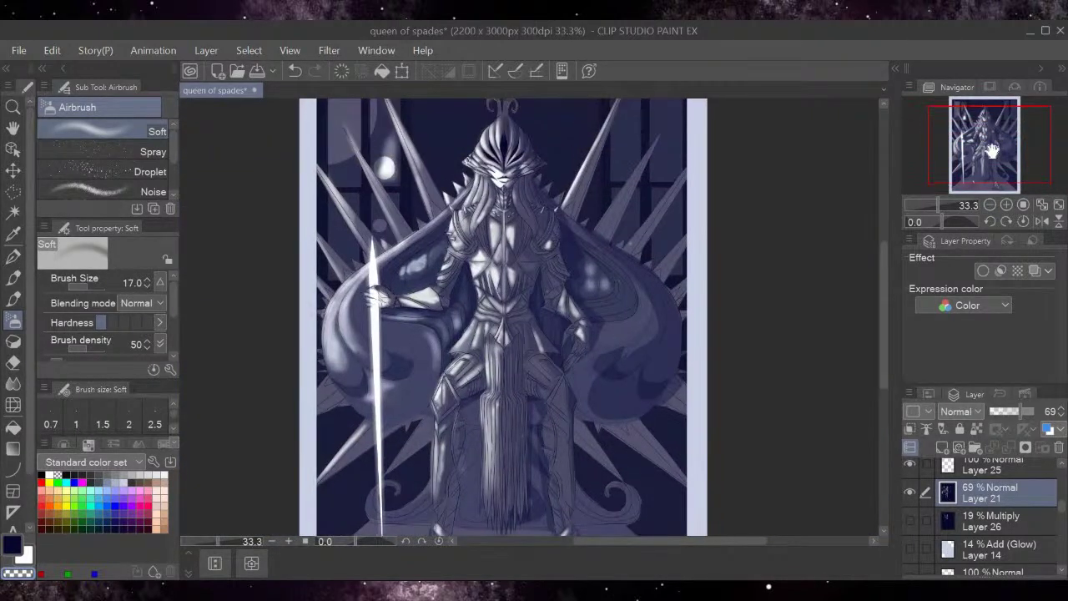
{"action": "left_click", "coordinate": [912, 495]}
{"action": "left_click", "coordinate": [911, 519]}
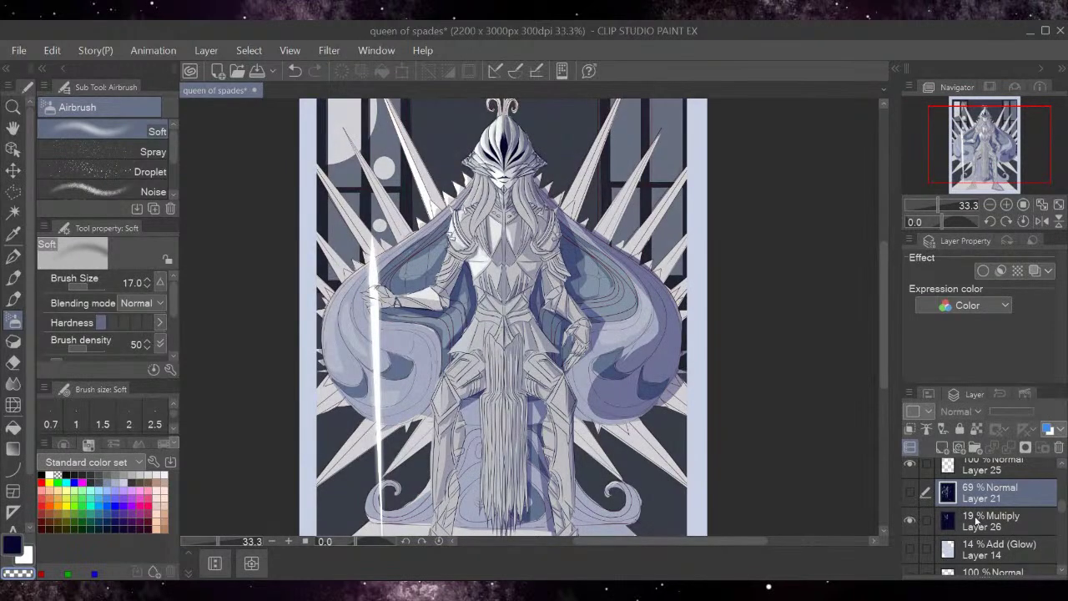
{"action": "left_click", "coordinate": [975, 518]}
{"action": "left_click", "coordinate": [1016, 411]}
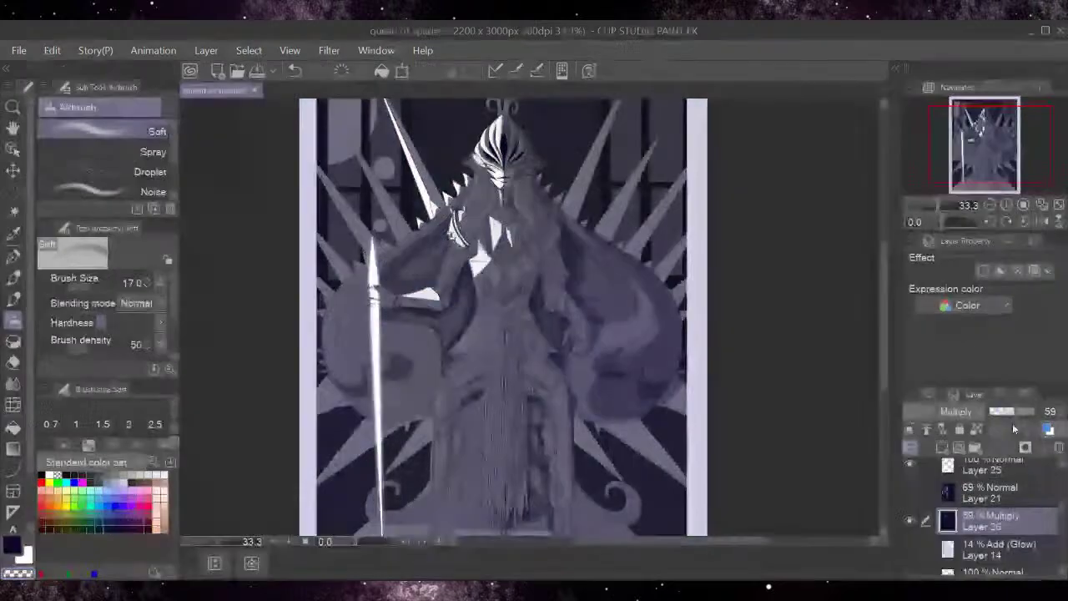
Compare hard and soft shading by toggling Layers 26 and 21, leaving only Layer 21 visible and selected.
{"action": "left_click", "coordinate": [913, 522]}
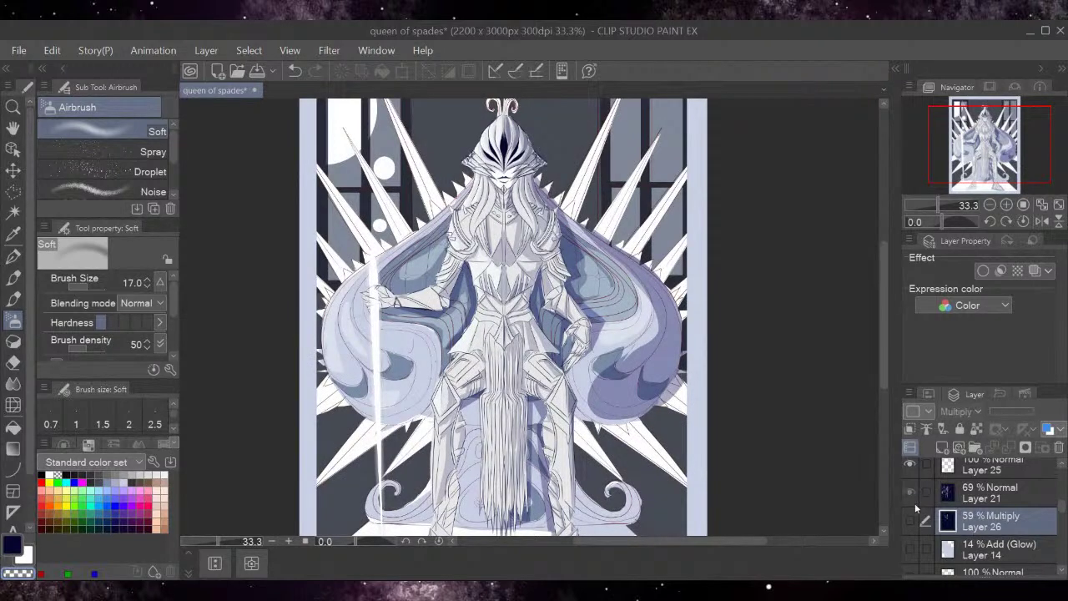
{"action": "left_click", "coordinate": [914, 491]}
{"action": "left_click", "coordinate": [912, 494]}
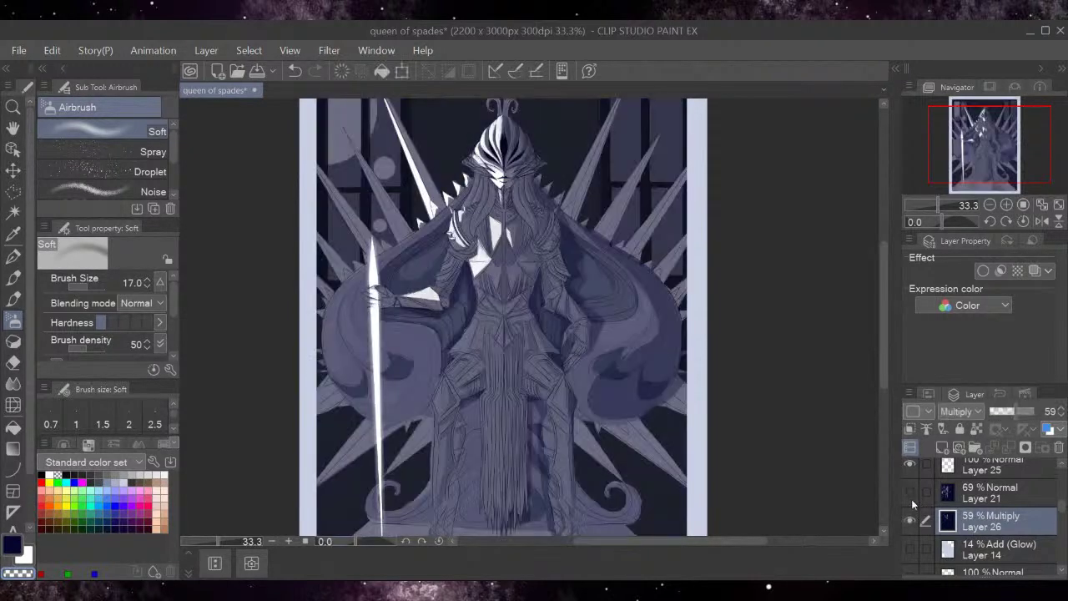
{"action": "left_click", "coordinate": [913, 519]}
{"action": "left_click", "coordinate": [914, 489]}
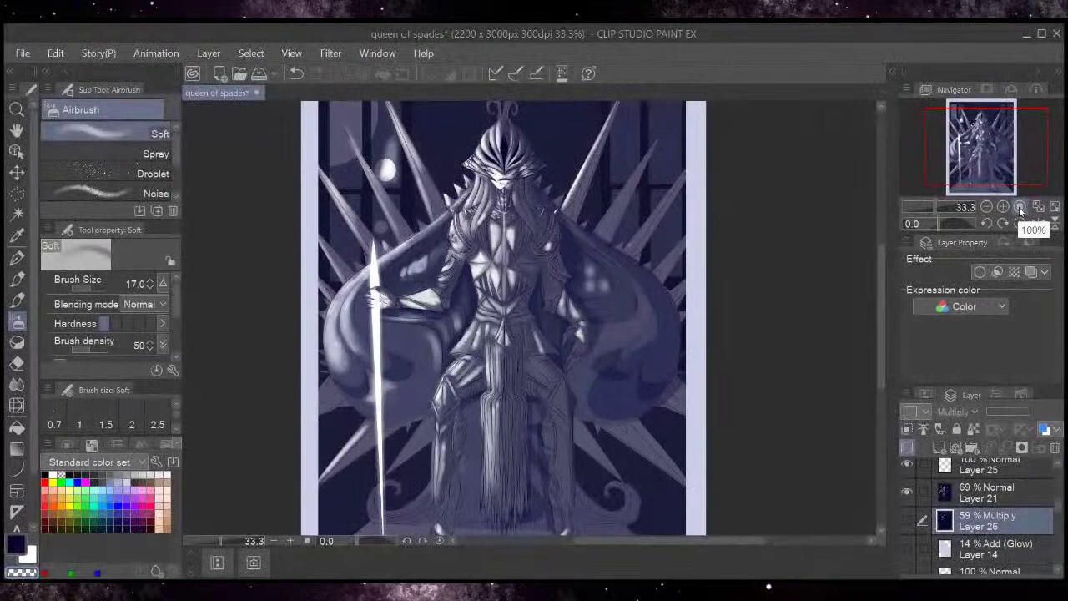
{"action": "left_click", "coordinate": [975, 501]}
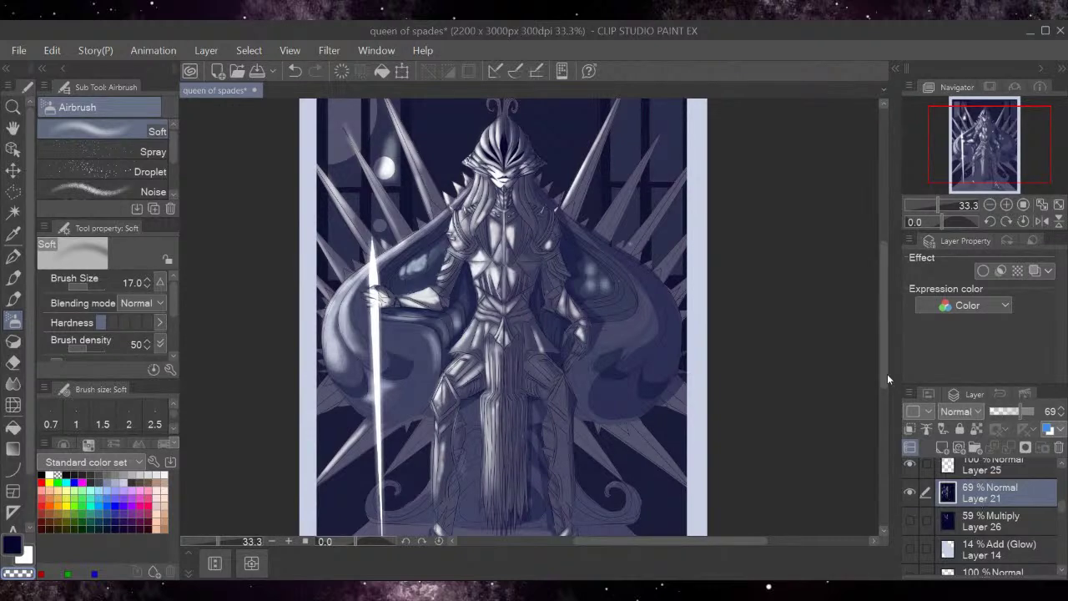
{"action": "left_click", "coordinate": [989, 204]}
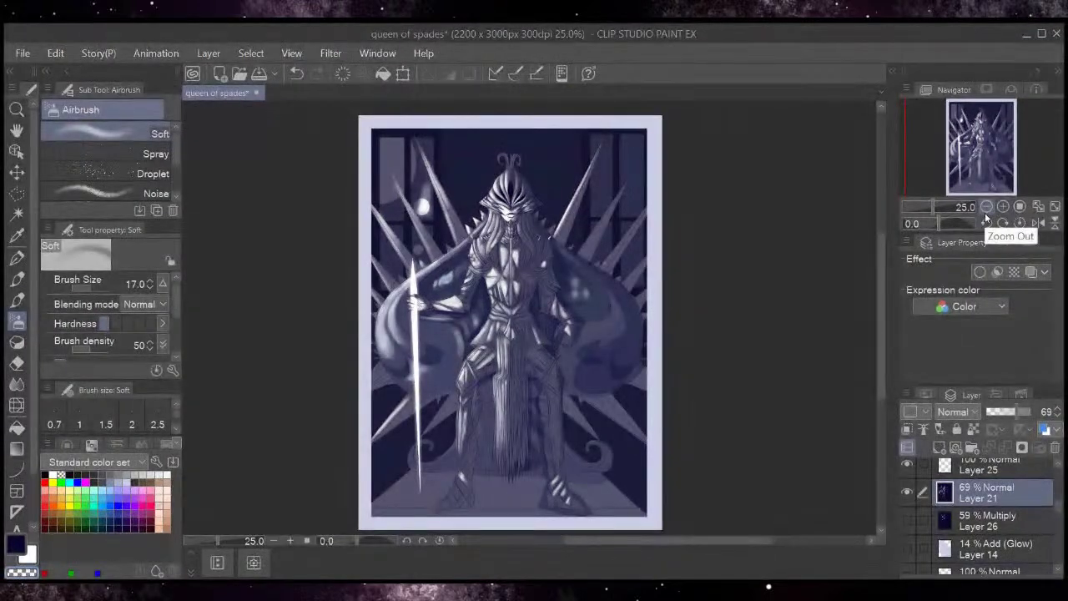
{"action": "left_click_drag", "start_coordinate": [176, 156], "coordinate": [176, 178]}
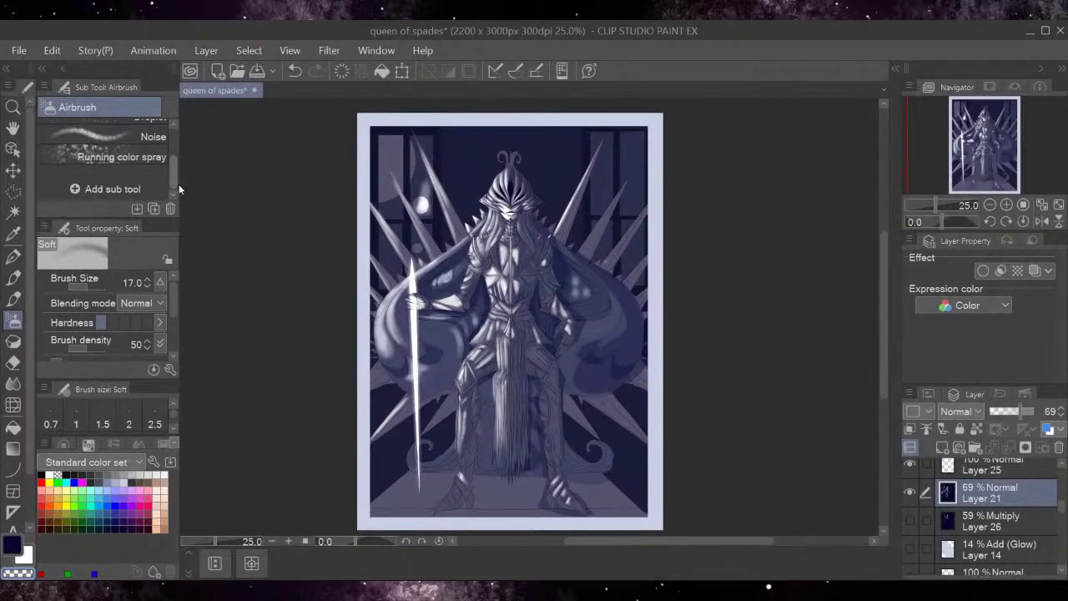
{"action": "mouse_move", "coordinate": [174, 178]}
{"action": "left_mouse_down"}
{"action": "mouse_move", "coordinate": [169, 150]}
{"action": "mouse_move", "coordinate": [176, 170]}
{"action": "left_mouse_up"}
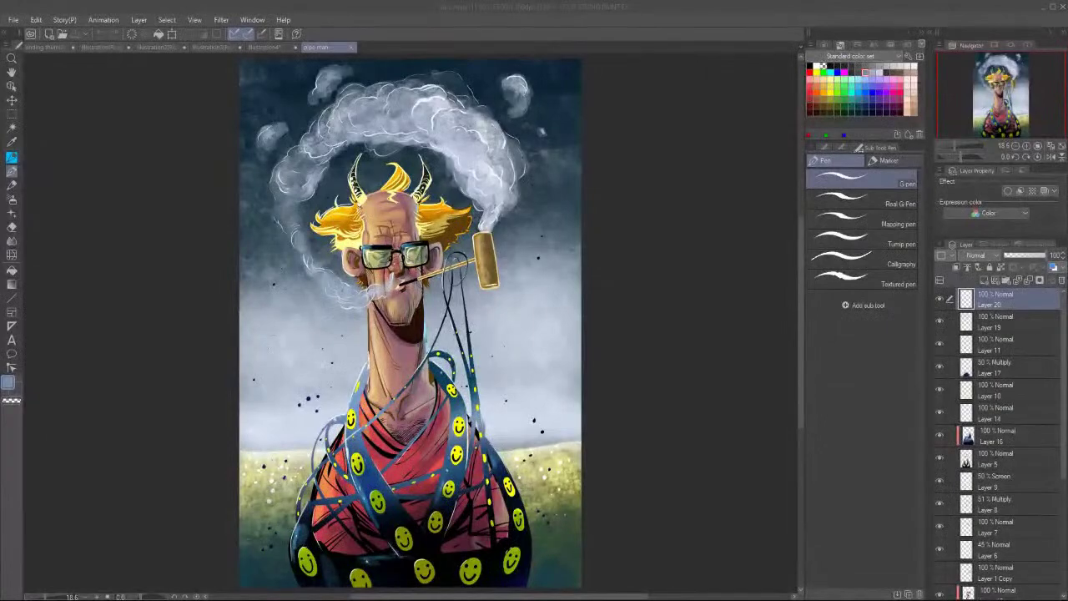
In the pipe man illustration, add a new layer above Layer 4 and set its blending mode to Screen.
{"action": "left_click_drag", "start_coordinate": [801, 275], "coordinate": [801, 282]}
{"action": "key", "text": "slash"}
{"action": "left_click_drag", "start_coordinate": [392, 328], "coordinate": [471, 328]}
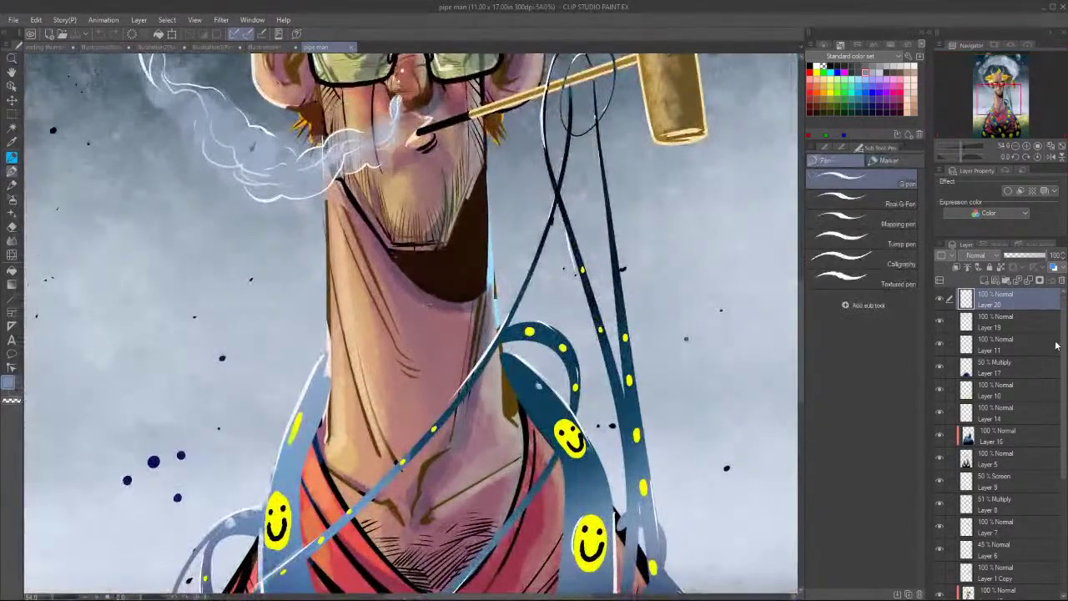
{"action": "left_click_drag", "start_coordinate": [1064, 353], "coordinate": [1064, 474]}
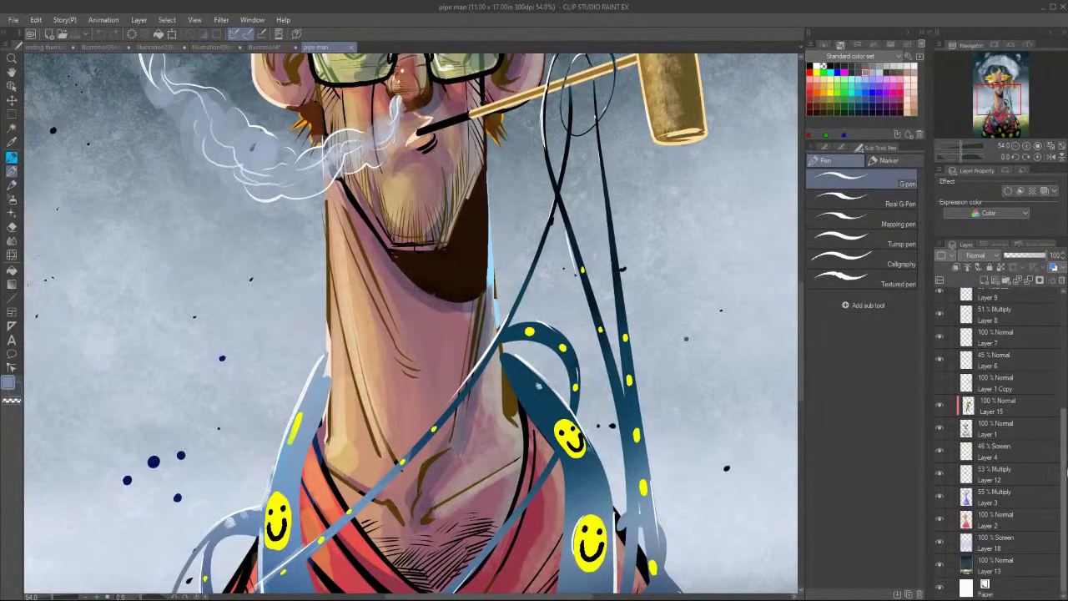
{"action": "left_click", "coordinate": [1010, 457]}
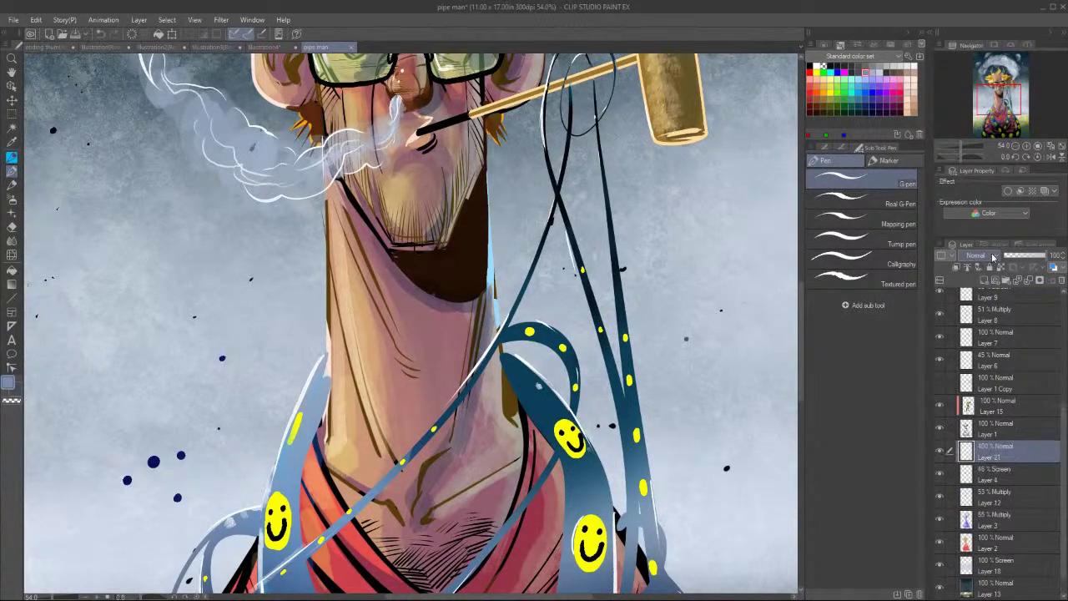
{"action": "left_click", "coordinate": [991, 255]}
{"action": "left_click", "coordinate": [989, 341]}
Set up the Inker - Nib Stiff 2 brush with a yellow-orange color and set Layer 21's opacity to 100%.
{"action": "key", "text": "b"}
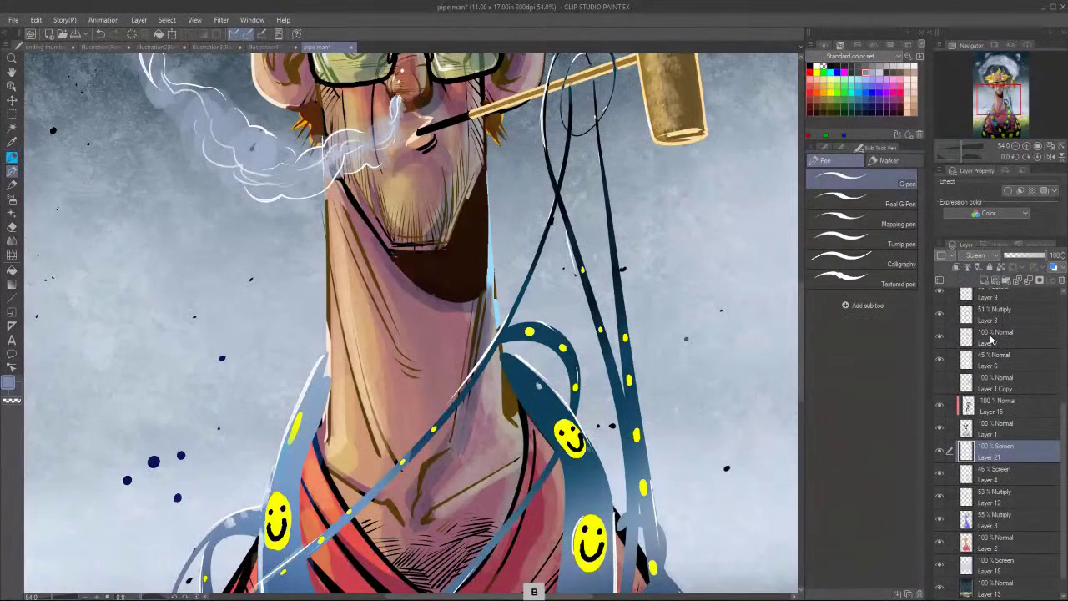
{"action": "left_click", "coordinate": [825, 86]}
{"action": "left_click", "coordinate": [1029, 255]}
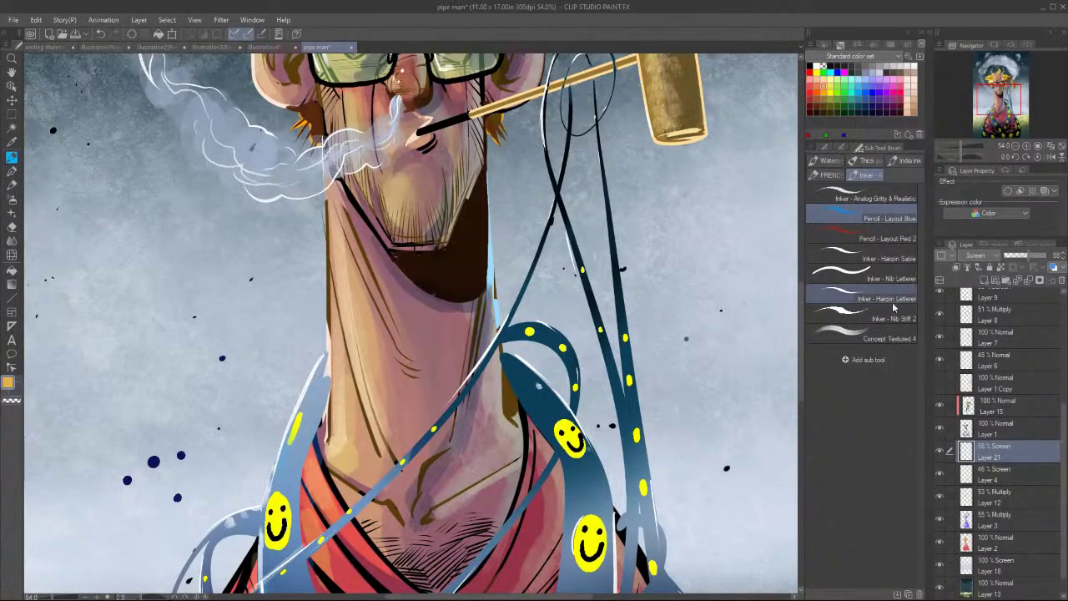
{"action": "left_click", "coordinate": [868, 316]}
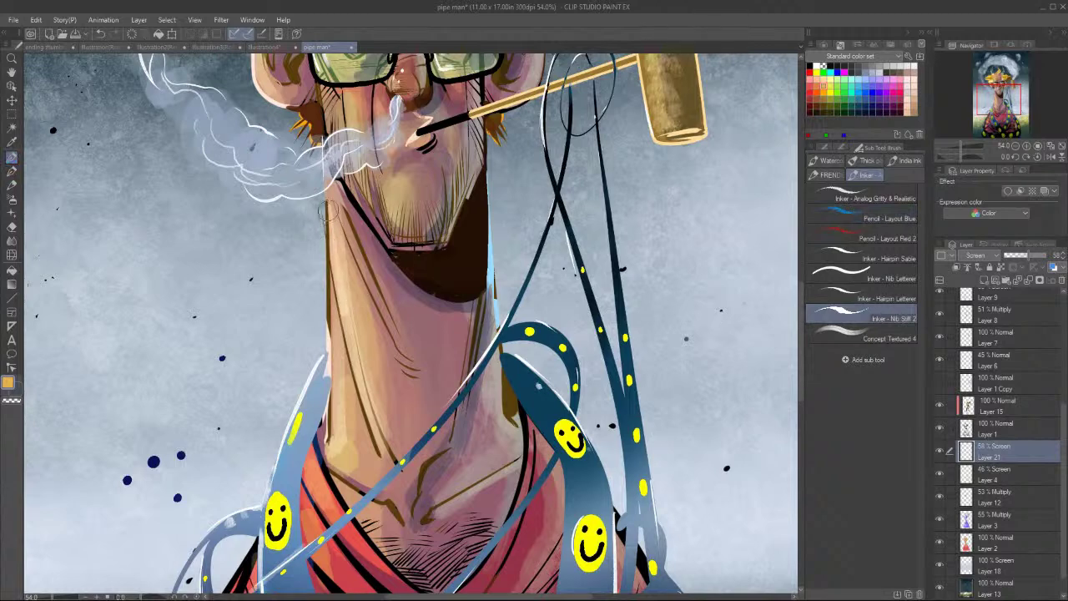
{"action": "left_click_drag", "start_coordinate": [1035, 255], "coordinate": [1065, 254]}
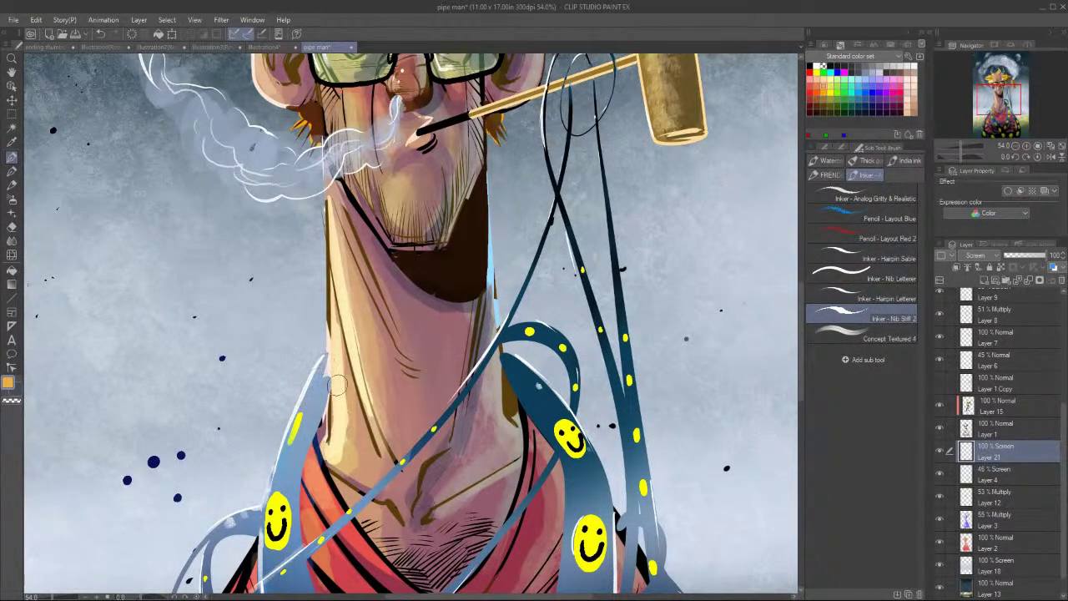
Paint warm hard-edged highlights on the man's nose, brow and temple on Layer 21.
{"action": "scroll", "coordinate": [400, 317], "scroll_direction": "up", "scroll_amount": 5}
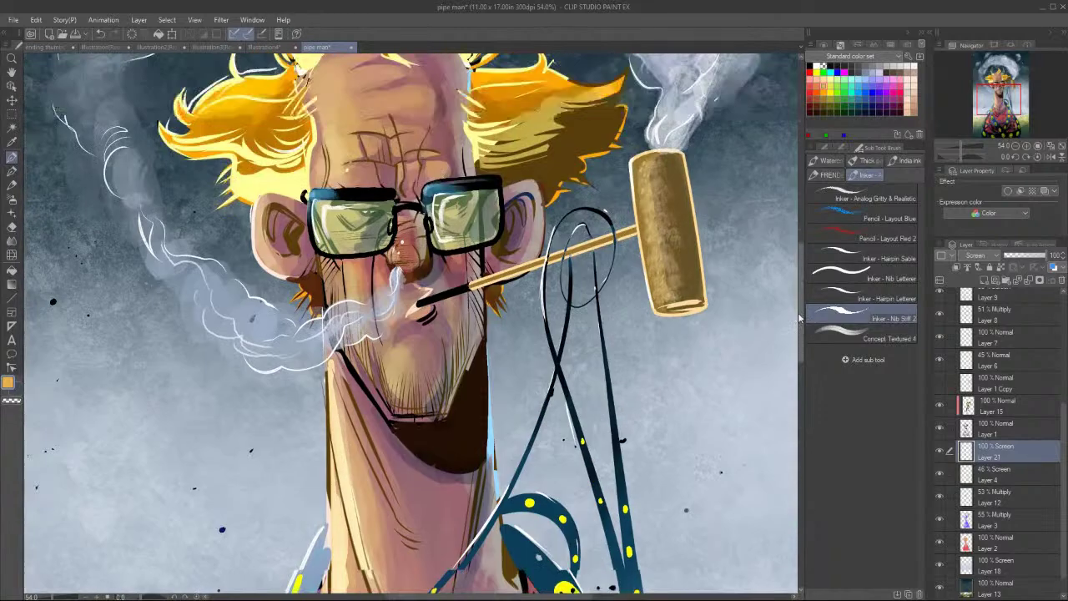
{"action": "left_click_drag", "start_coordinate": [399, 253], "coordinate": [396, 300]}
{"action": "mouse_move", "coordinate": [324, 202]}
{"action": "left_mouse_down"}
{"action": "mouse_move", "coordinate": [319, 222]}
{"action": "mouse_move", "coordinate": [343, 220]}
{"action": "left_mouse_up"}
{"action": "left_click_drag", "start_coordinate": [322, 162], "coordinate": [319, 211]}
{"action": "mouse_move", "coordinate": [309, 121]}
{"action": "left_mouse_down"}
{"action": "mouse_move", "coordinate": [319, 184]}
{"action": "mouse_move", "coordinate": [381, 208]}
{"action": "left_mouse_up"}
{"action": "left_click_drag", "start_coordinate": [399, 269], "coordinate": [394, 287]}
Switch to white and paint hard highlights on the ear, cheek, chin, neck and brow.
{"action": "left_click", "coordinate": [822, 65]}
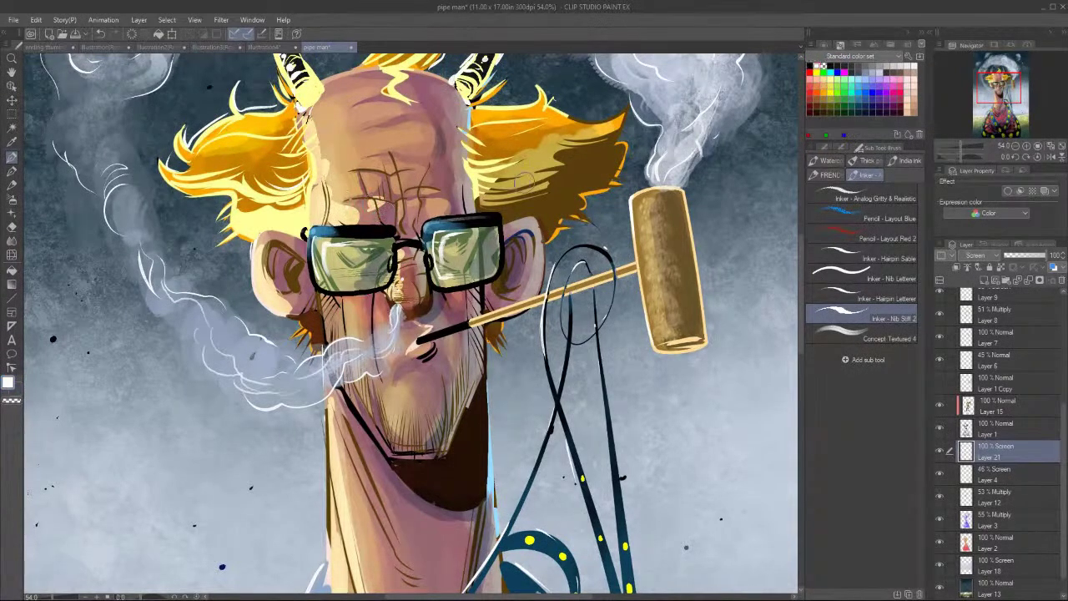
{"action": "mouse_move", "coordinate": [255, 239]}
{"action": "left_mouse_down"}
{"action": "mouse_move", "coordinate": [281, 308]}
{"action": "mouse_move", "coordinate": [342, 382]}
{"action": "left_mouse_up"}
{"action": "mouse_move", "coordinate": [341, 307]}
{"action": "left_mouse_down"}
{"action": "mouse_move", "coordinate": [359, 388]}
{"action": "mouse_move", "coordinate": [406, 446]}
{"action": "left_mouse_up"}
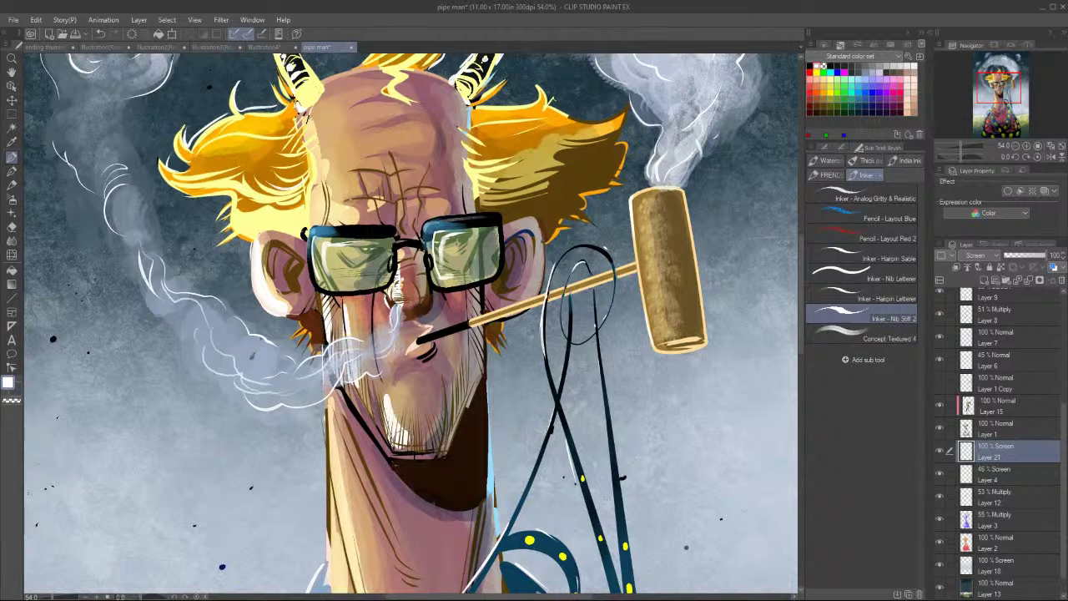
{"action": "left_click_drag", "start_coordinate": [332, 393], "coordinate": [338, 516]}
{"action": "left_click_drag", "start_coordinate": [338, 416], "coordinate": [402, 562]}
{"action": "left_click_drag", "start_coordinate": [332, 208], "coordinate": [319, 155]}
{"action": "left_click_drag", "start_coordinate": [366, 204], "coordinate": [337, 172]}
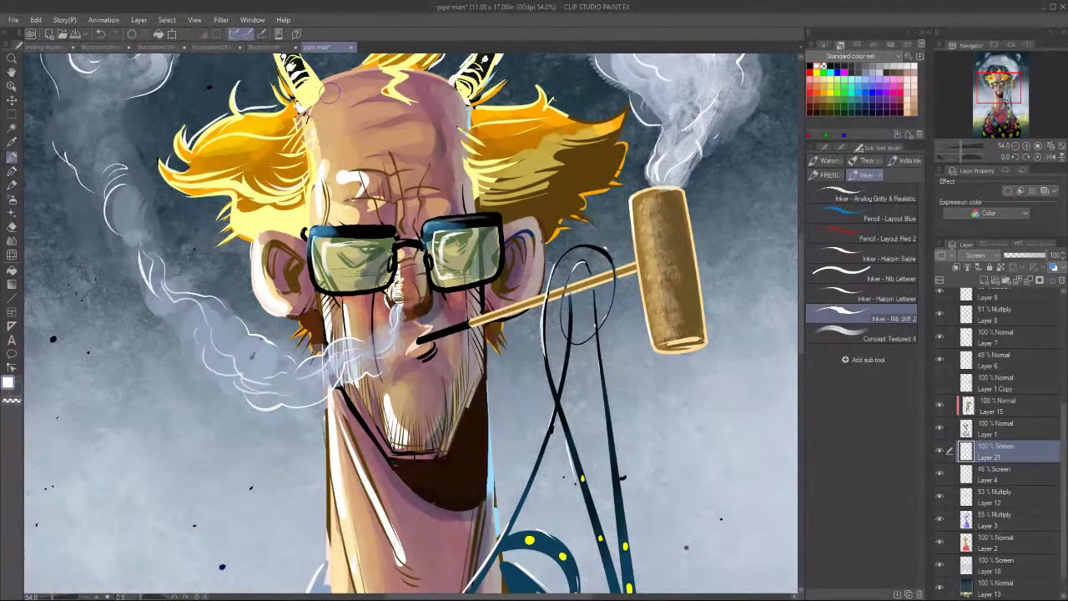
Add a new layer above Layer 21, set its blending mode to Add (Glow) and choose the Soft airbrush.
{"action": "left_click", "coordinate": [989, 275]}
{"action": "left_click", "coordinate": [978, 256]}
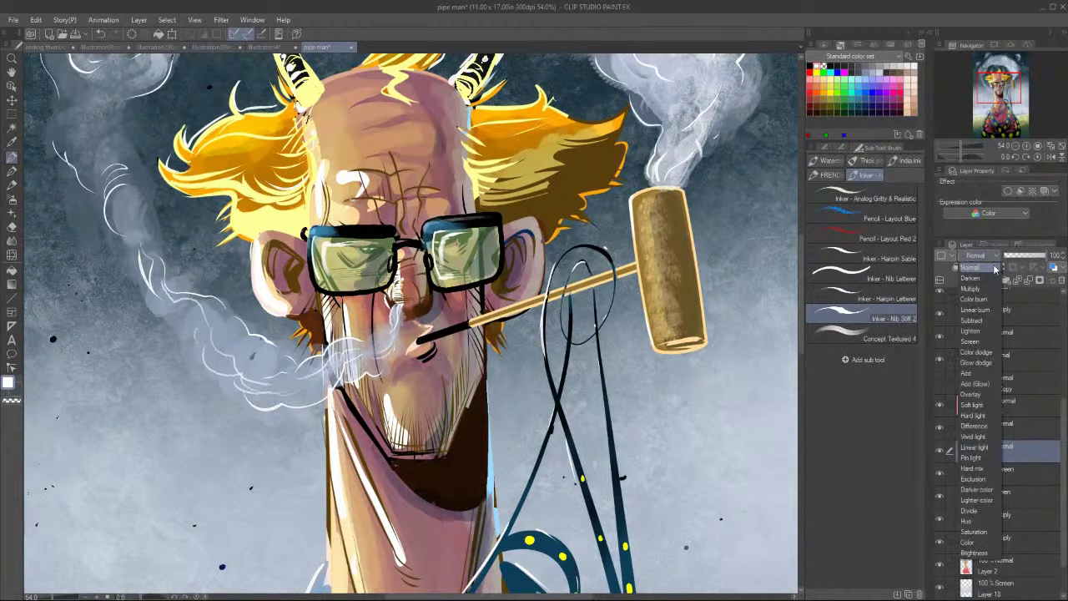
{"action": "left_click", "coordinate": [978, 385]}
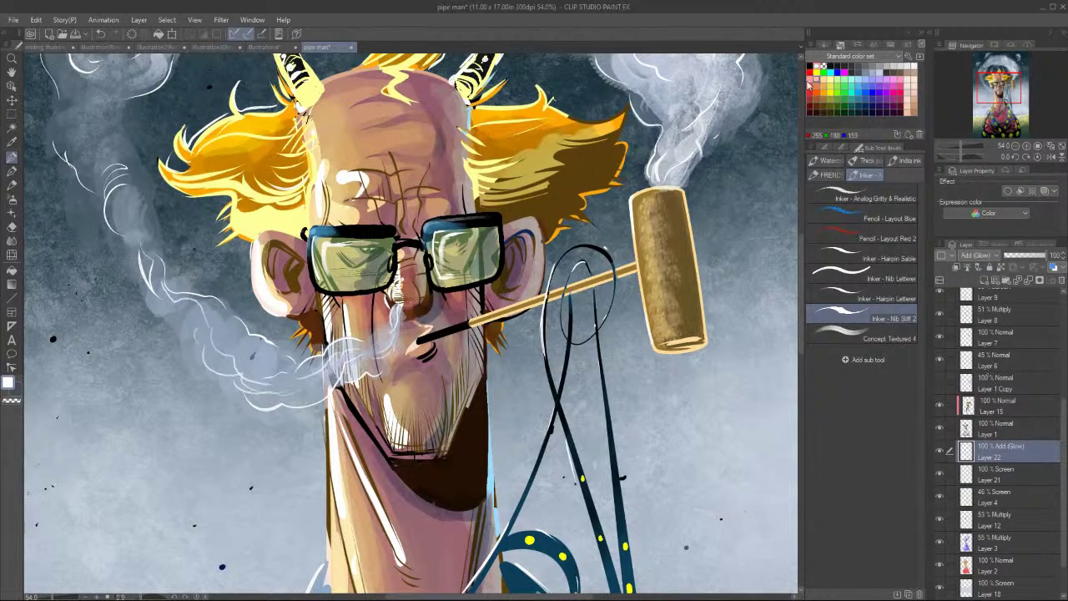
{"action": "left_click", "coordinate": [12, 201]}
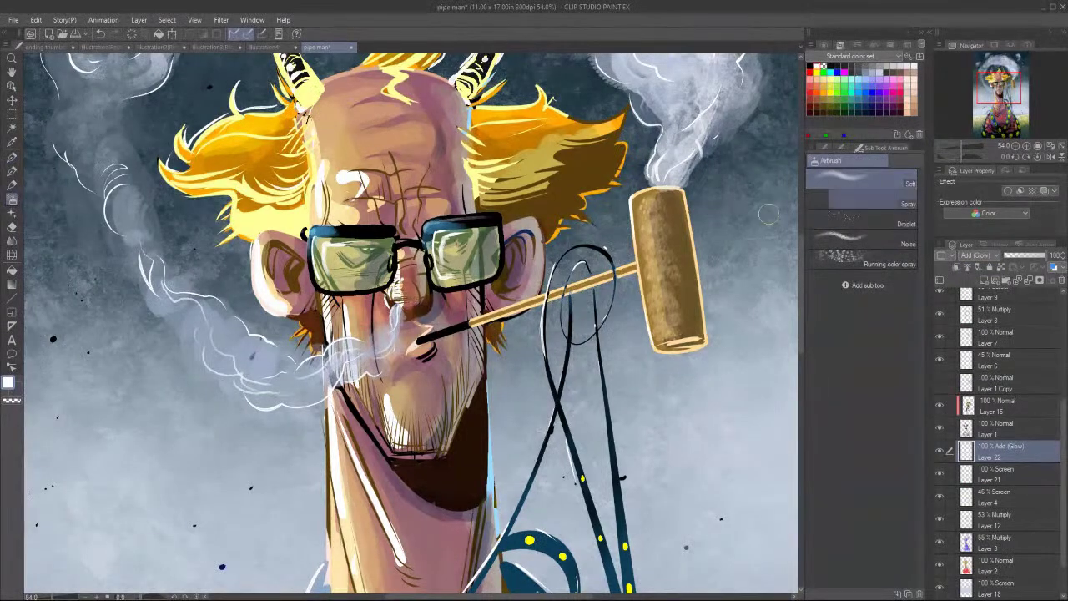
Airbrush a soft white glow over the highlights on the ear, cheek, chin, neck, nose and brow.
{"action": "left_click_drag", "start_coordinate": [253, 246], "coordinate": [275, 315]}
{"action": "mouse_move", "coordinate": [345, 305]}
{"action": "left_mouse_down"}
{"action": "mouse_move", "coordinate": [349, 380]}
{"action": "mouse_move", "coordinate": [396, 449]}
{"action": "left_mouse_up"}
{"action": "left_click_drag", "start_coordinate": [324, 399], "coordinate": [338, 511]}
{"action": "left_click_drag", "start_coordinate": [327, 426], "coordinate": [337, 541]}
{"action": "left_click_drag", "start_coordinate": [390, 265], "coordinate": [385, 307]}
{"action": "mouse_move", "coordinate": [322, 171]}
{"action": "left_mouse_down"}
{"action": "mouse_move", "coordinate": [328, 194]}
{"action": "mouse_move", "coordinate": [351, 171]}
{"action": "mouse_move", "coordinate": [361, 188]}
{"action": "mouse_move", "coordinate": [355, 175]}
{"action": "left_mouse_up"}
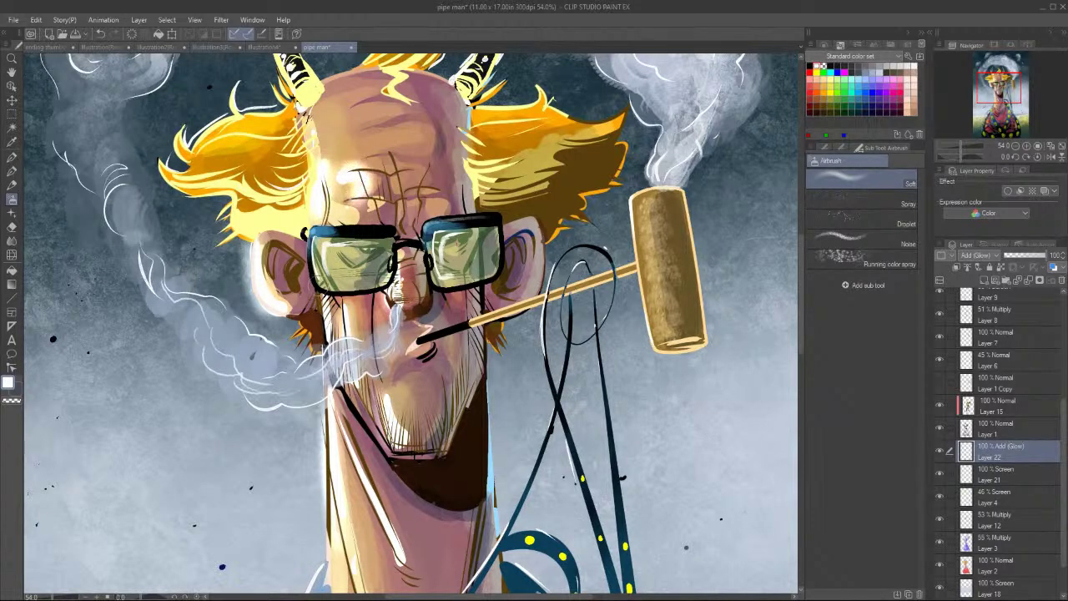
Preview a weaker glow by lowering Layer 22's opacity, and return it to 100%.
{"action": "key", "text": "ctrl+space"}
{"action": "left_click_drag", "start_coordinate": [620, 332], "coordinate": [620, 332]}
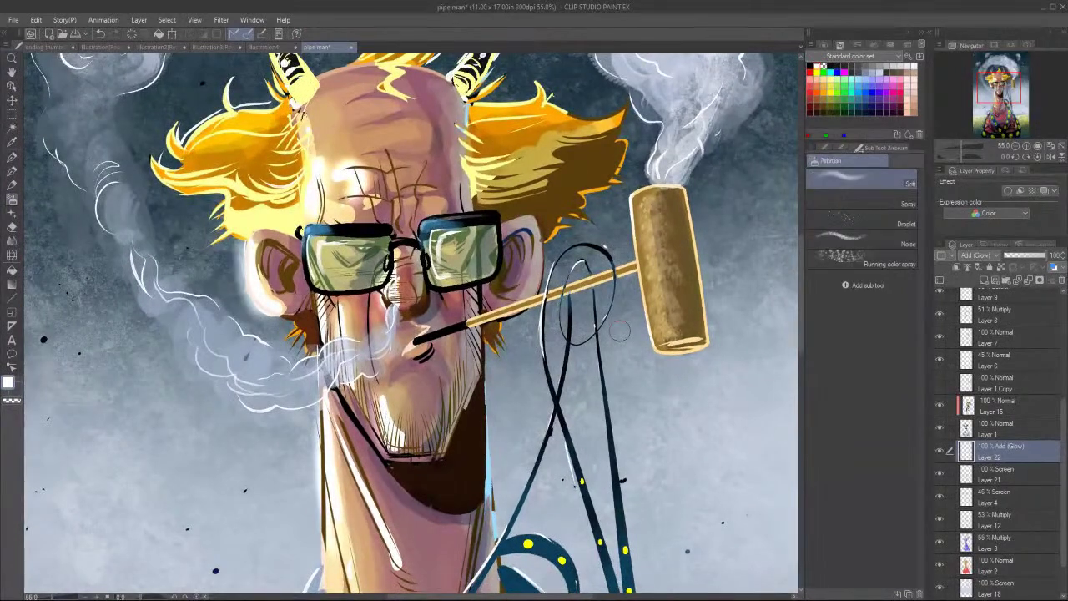
{"action": "left_click", "coordinate": [1032, 256]}
{"action": "left_click_drag", "start_coordinate": [1031, 257], "coordinate": [1048, 255]}
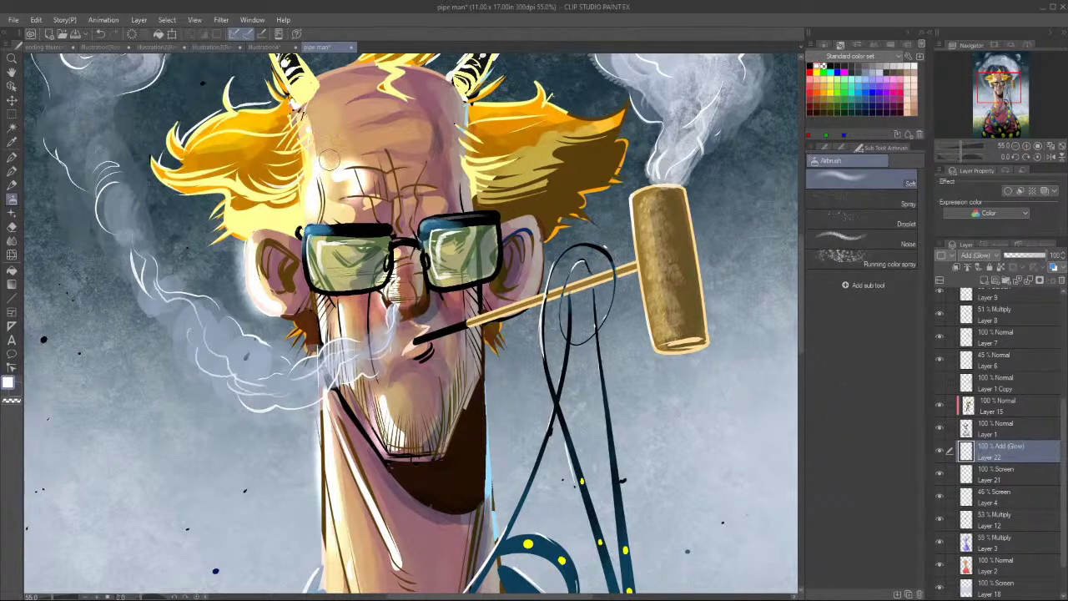
Paint a hard white highlight across the forehead on Layer 21 with the Inker - Hairpin Sable brush.
{"action": "left_click", "coordinate": [11, 157]}
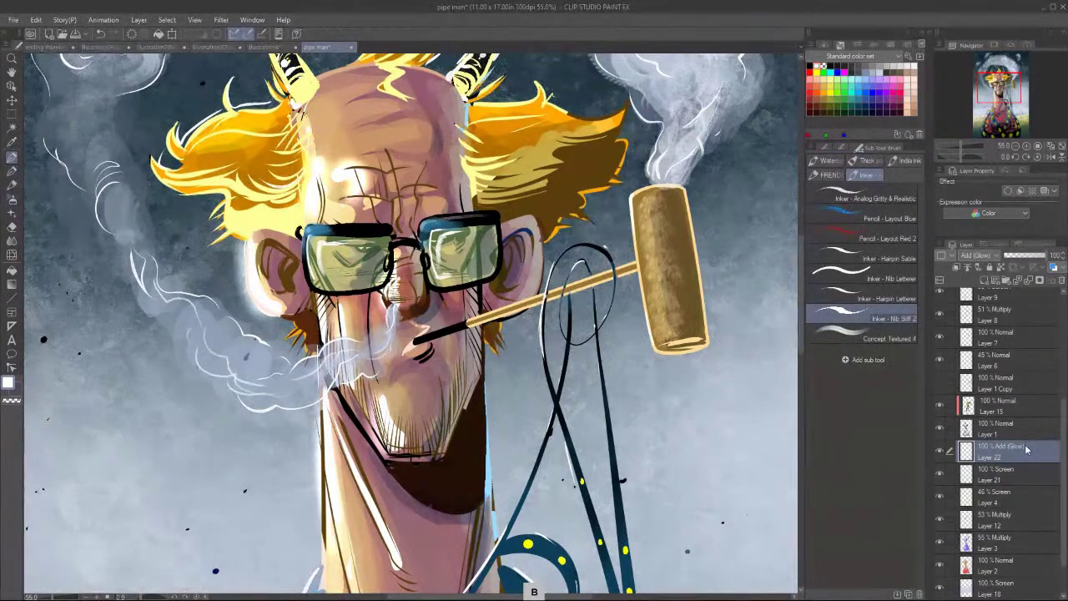
{"action": "left_click", "coordinate": [997, 473]}
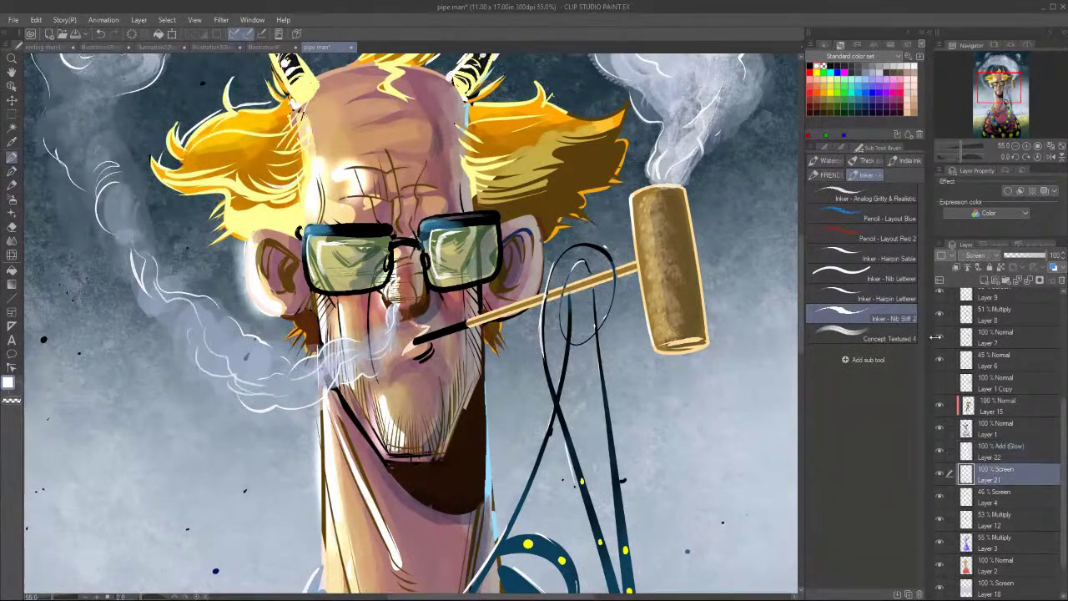
{"action": "left_click", "coordinate": [886, 259]}
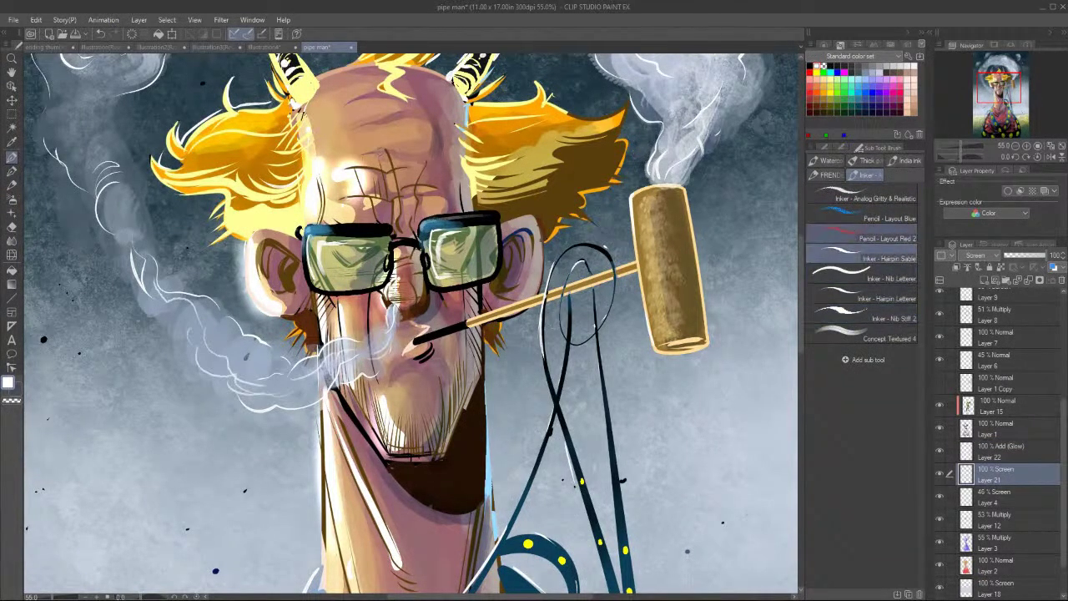
{"action": "left_click_drag", "start_coordinate": [358, 138], "coordinate": [382, 131]}
{"action": "key", "text": "ctrl+z"}
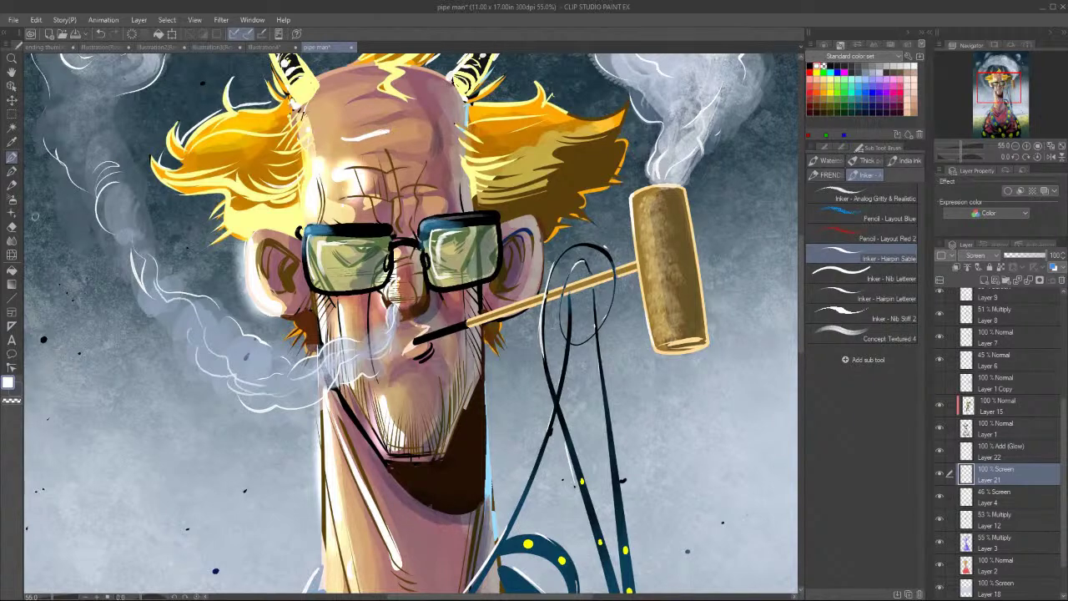
Airbrush a soft glow around the forehead highlight on Layer 22 using an enlarged Soft airbrush.
{"action": "left_click", "coordinate": [12, 199]}
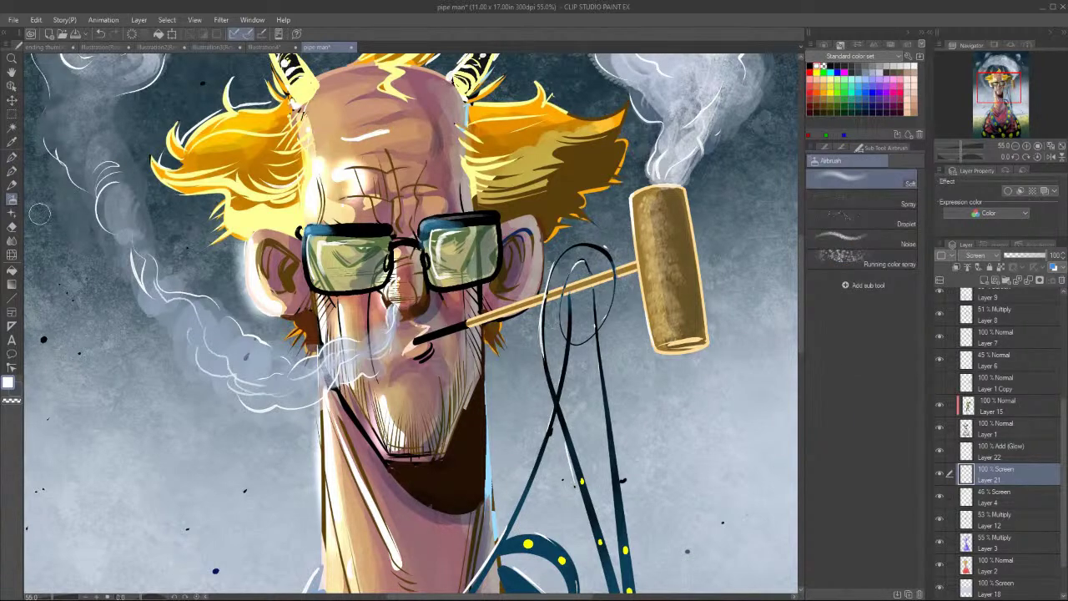
{"action": "left_click", "coordinate": [1035, 457]}
{"action": "key", "text": "]"}
{"action": "mouse_move", "coordinate": [360, 126]}
{"action": "left_mouse_down"}
{"action": "mouse_move", "coordinate": [408, 124]}
{"action": "mouse_move", "coordinate": [422, 133]}
{"action": "mouse_move", "coordinate": [369, 133]}
{"action": "left_mouse_up"}
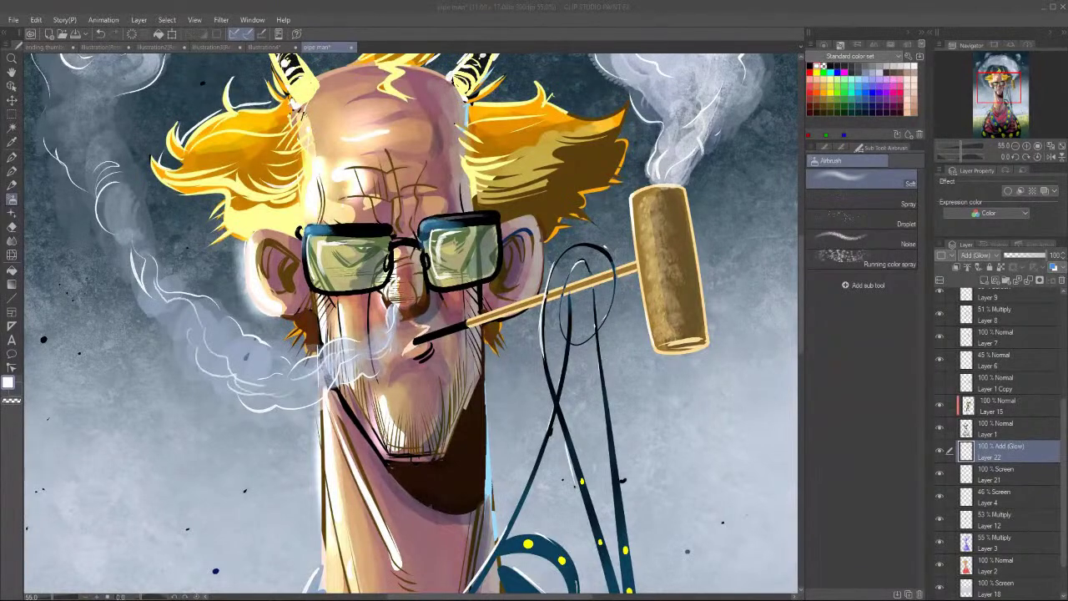
Close the pipe man illustration without saving its changes and return to the queen of spades artwork.
{"action": "left_click", "coordinate": [352, 47]}
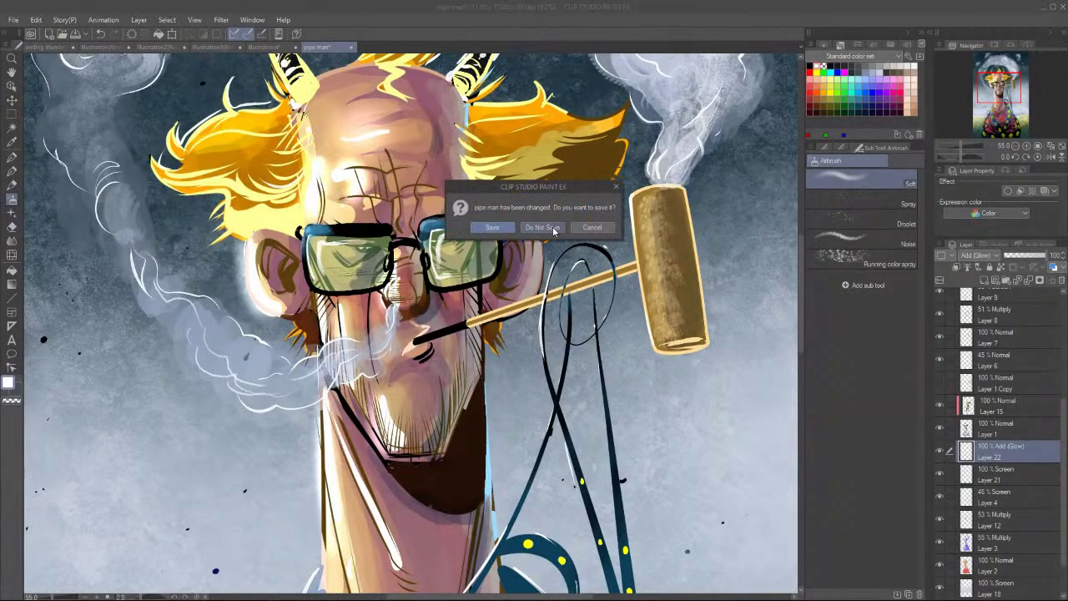
{"action": "left_click", "coordinate": [556, 231]}
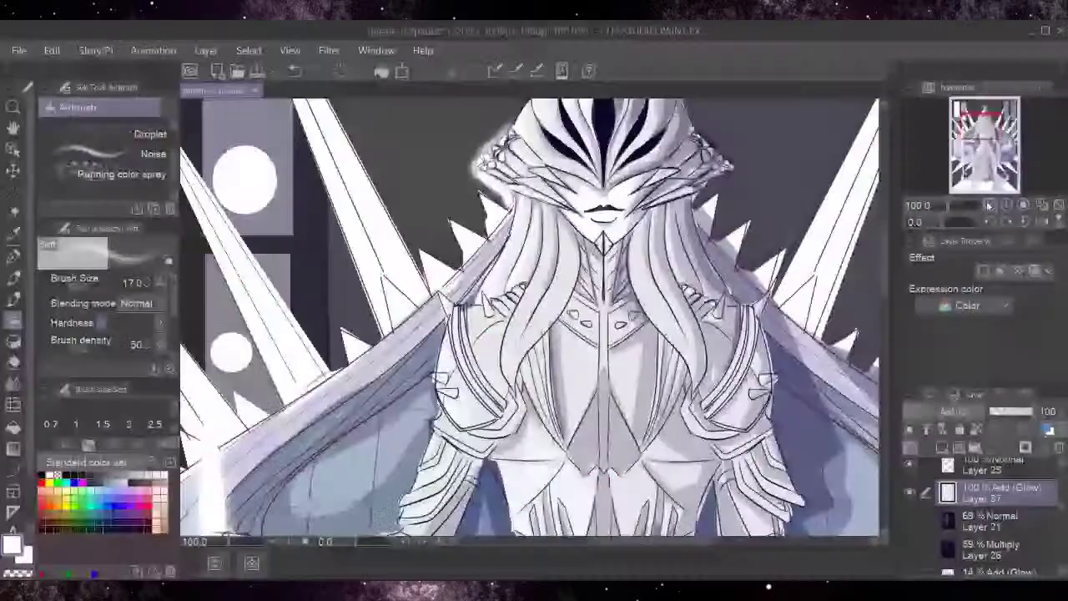
{"action": "scroll", "coordinate": [550, 342], "scroll_direction": "down", "scroll_amount": 4}
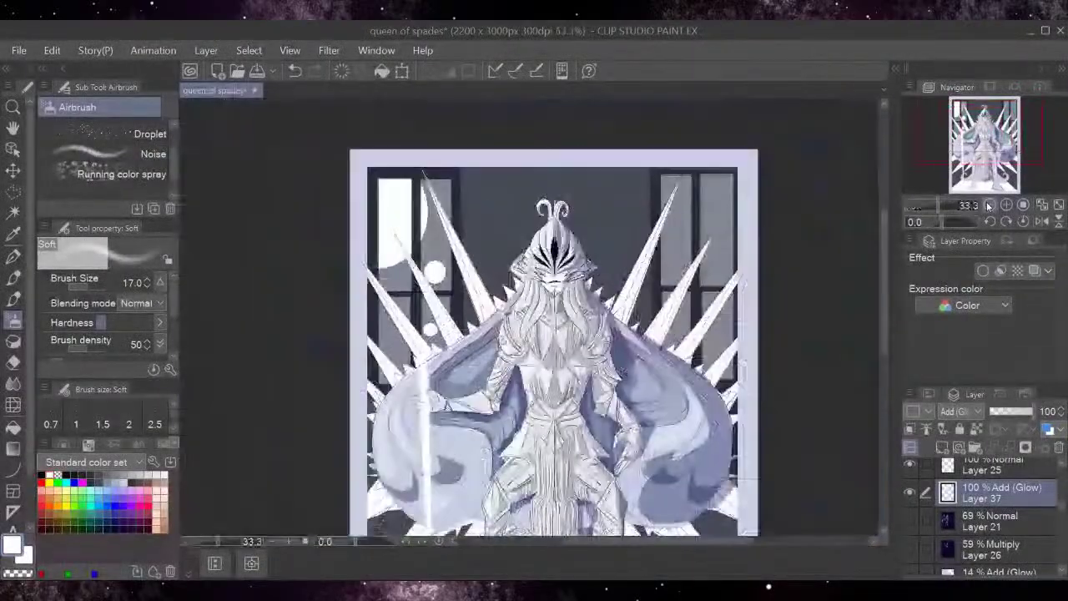
Preview the red version of the figure by showing Folder 3 and hiding Folder 4.
{"action": "left_click_drag", "start_coordinate": [1062, 509], "coordinate": [1065, 530]}
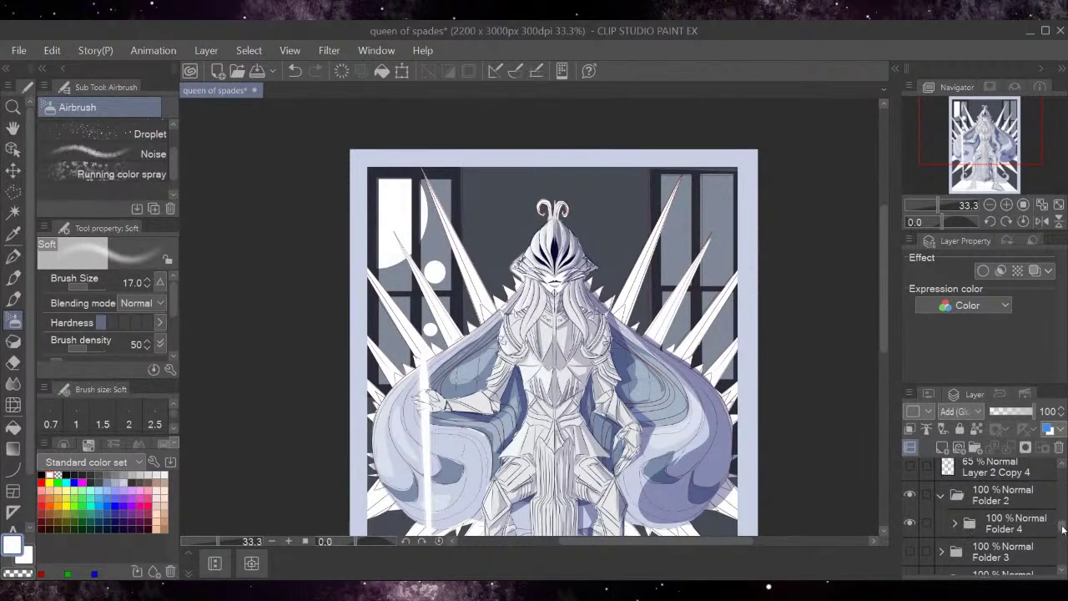
{"action": "left_click_drag", "start_coordinate": [1062, 525], "coordinate": [1062, 533]}
{"action": "left_click", "coordinate": [909, 518]}
{"action": "left_click", "coordinate": [908, 517]}
{"action": "left_click", "coordinate": [910, 486]}
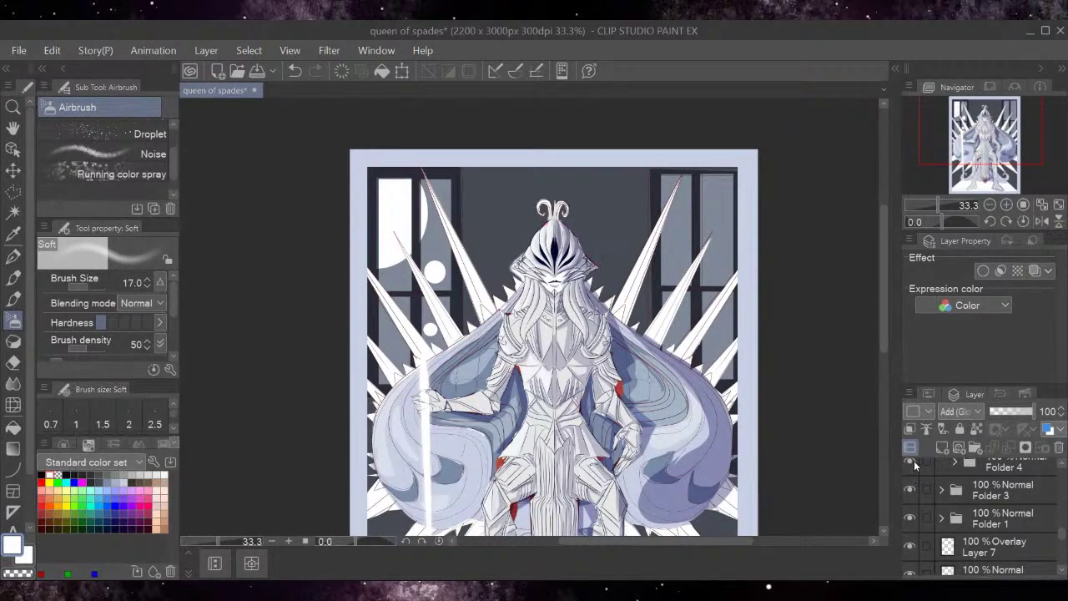
{"action": "left_click", "coordinate": [912, 460]}
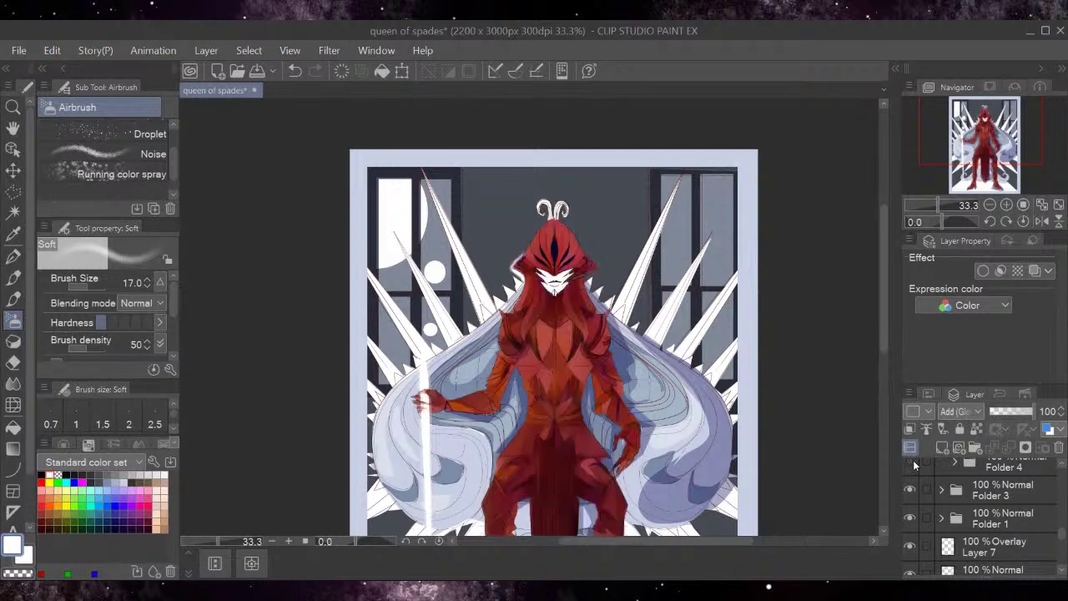
{"action": "left_click_drag", "start_coordinate": [885, 336], "coordinate": [865, 373]}
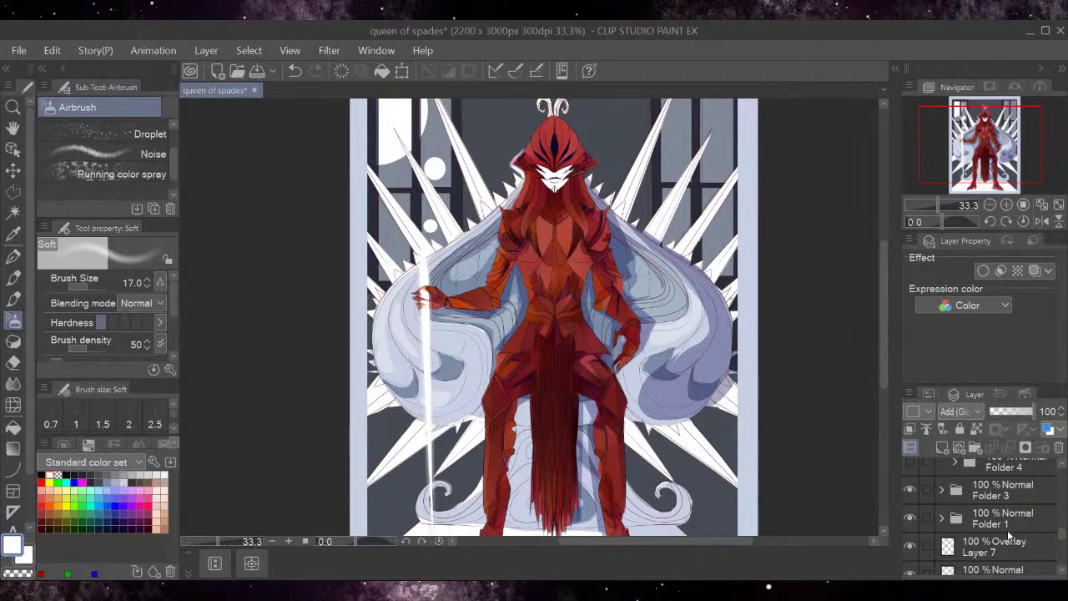
Hide Folder 3 and show Folder 4 again to bring back the white version of the figure.
{"action": "left_click", "coordinate": [911, 490]}
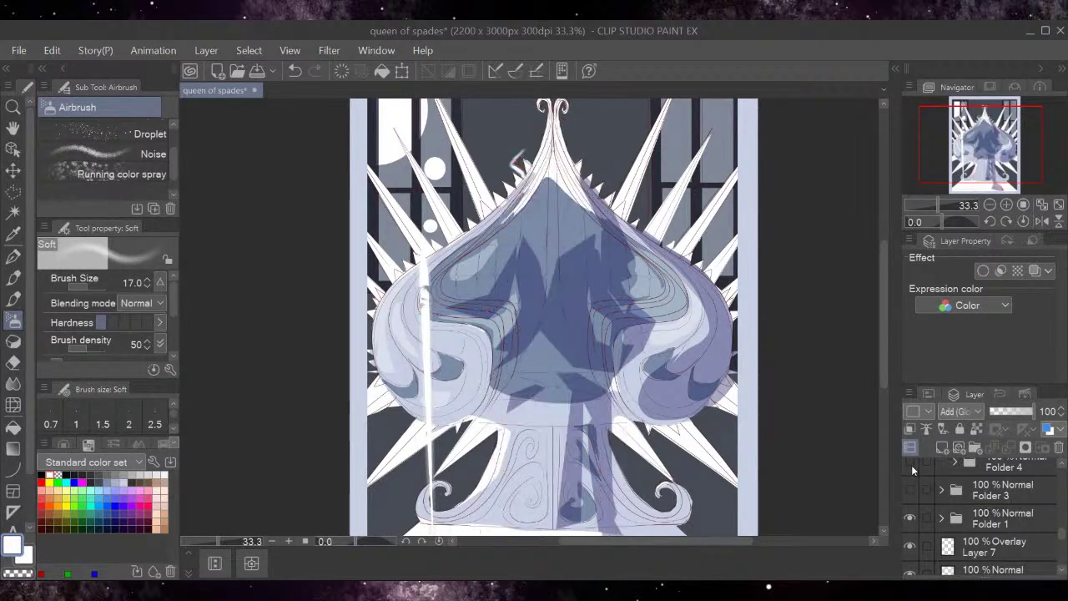
{"action": "left_click", "coordinate": [912, 464]}
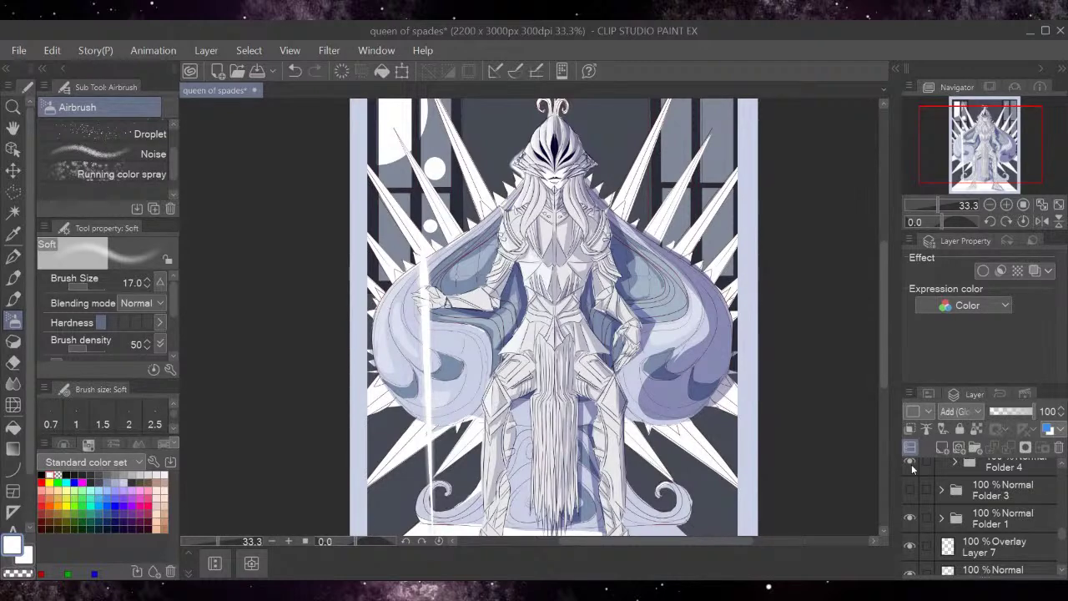
{"action": "left_click", "coordinate": [911, 464]}
{"action": "left_click", "coordinate": [911, 464]}
Show Layer 21, the dark blue shadow layer set to Normal mode, over the throne scene.
{"action": "scroll", "coordinate": [1017, 549], "scroll_direction": "down", "scroll_amount": 3}
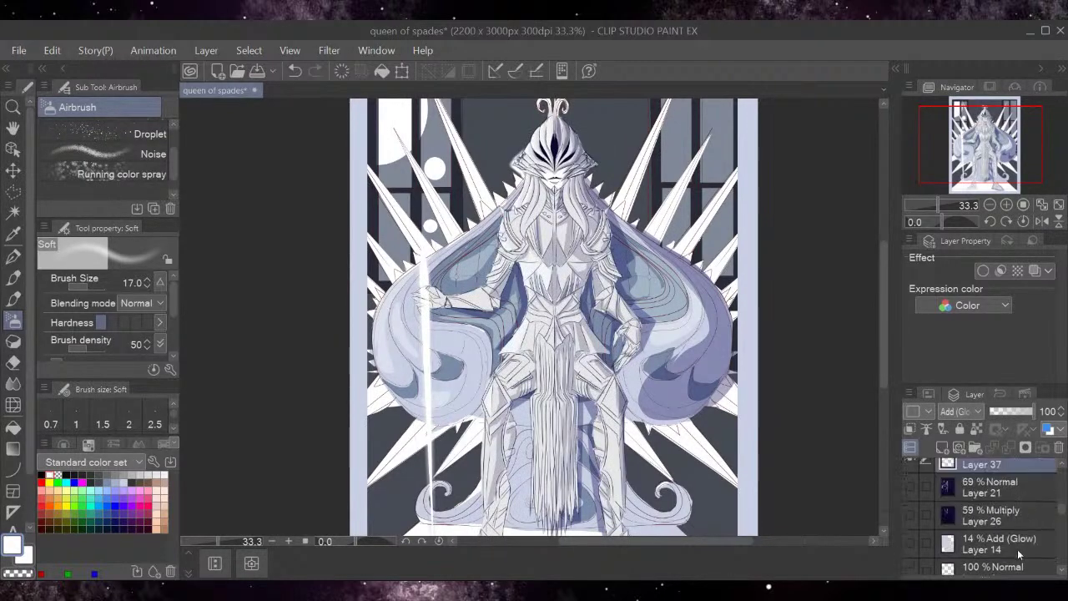
{"action": "right_click", "coordinate": [1017, 550]}
{"action": "left_click", "coordinate": [921, 555]}
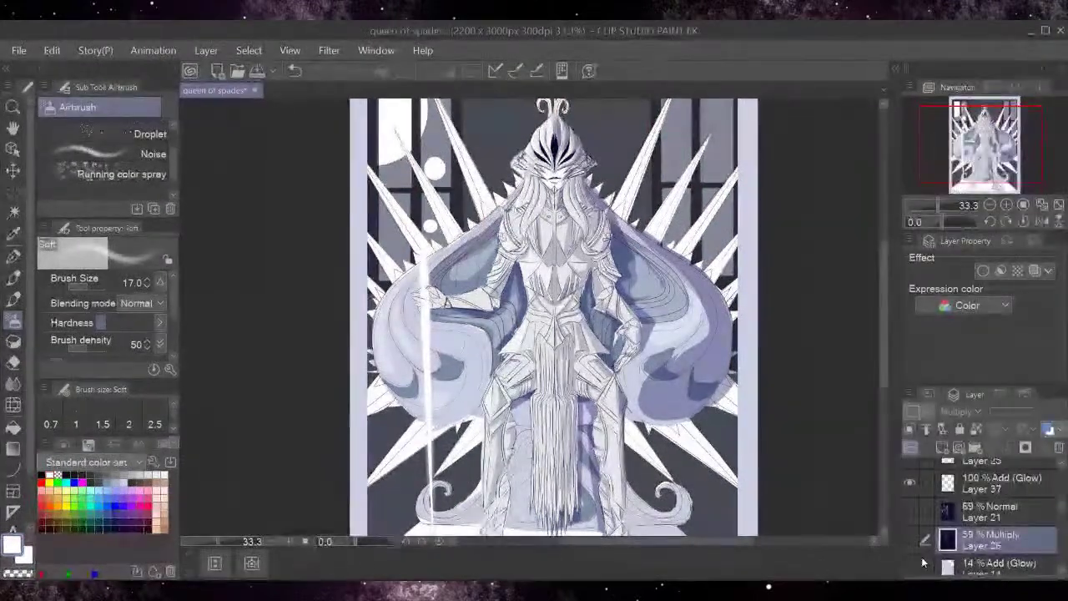
{"action": "left_click", "coordinate": [910, 512]}
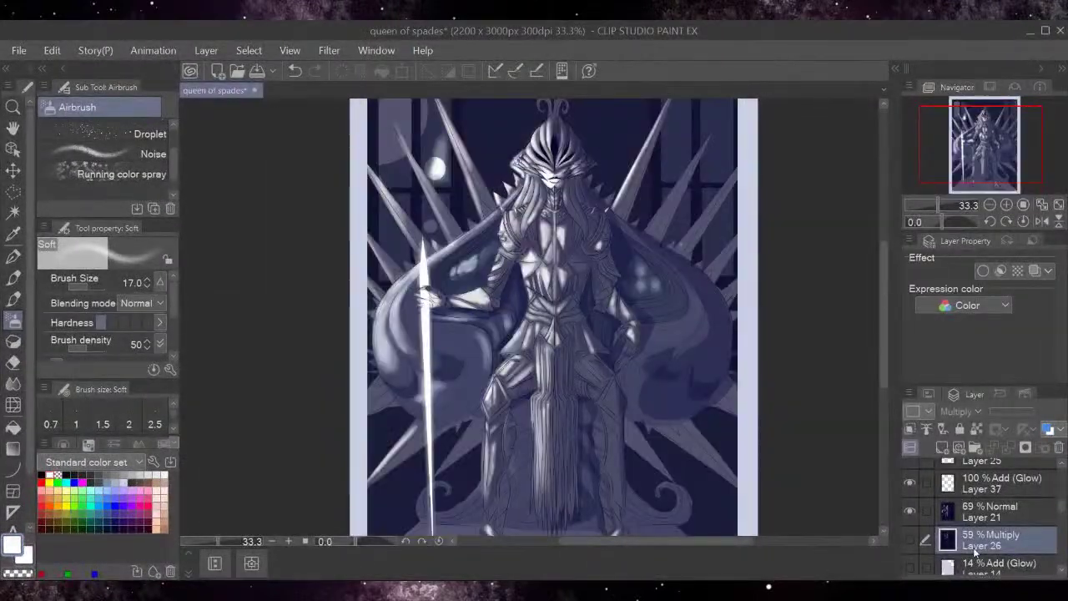
Hide Folder 2 and show Folder 3 so the red figure sits beneath the shadow layer.
{"action": "scroll", "coordinate": [975, 552], "scroll_direction": "up", "scroll_amount": 3}
{"action": "scroll", "coordinate": [973, 547], "scroll_direction": "down", "scroll_amount": 2}
{"action": "right_click", "coordinate": [973, 548]}
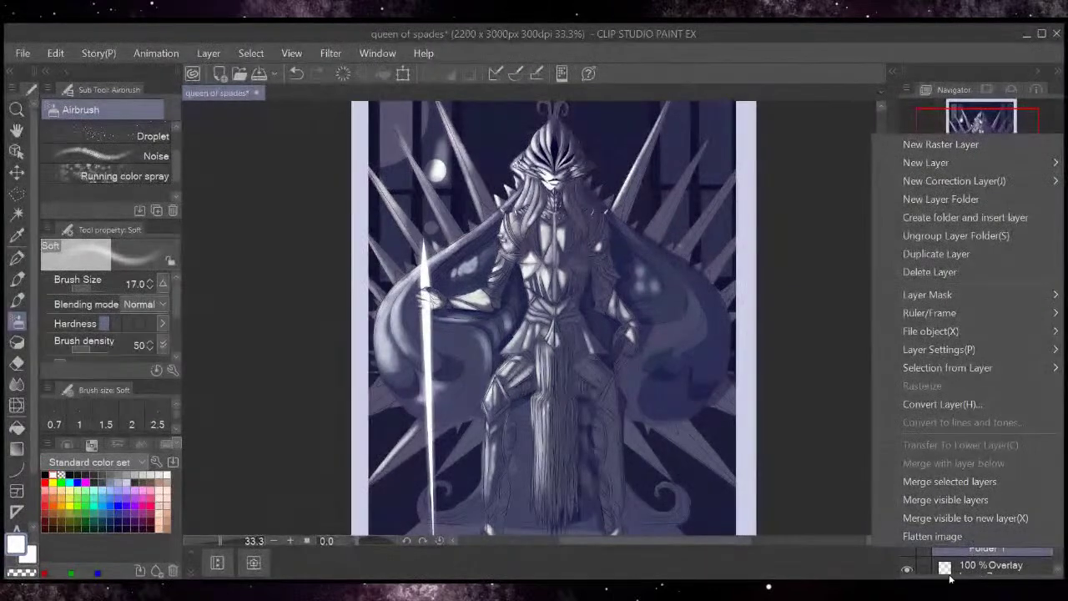
{"action": "left_click", "coordinate": [962, 549]}
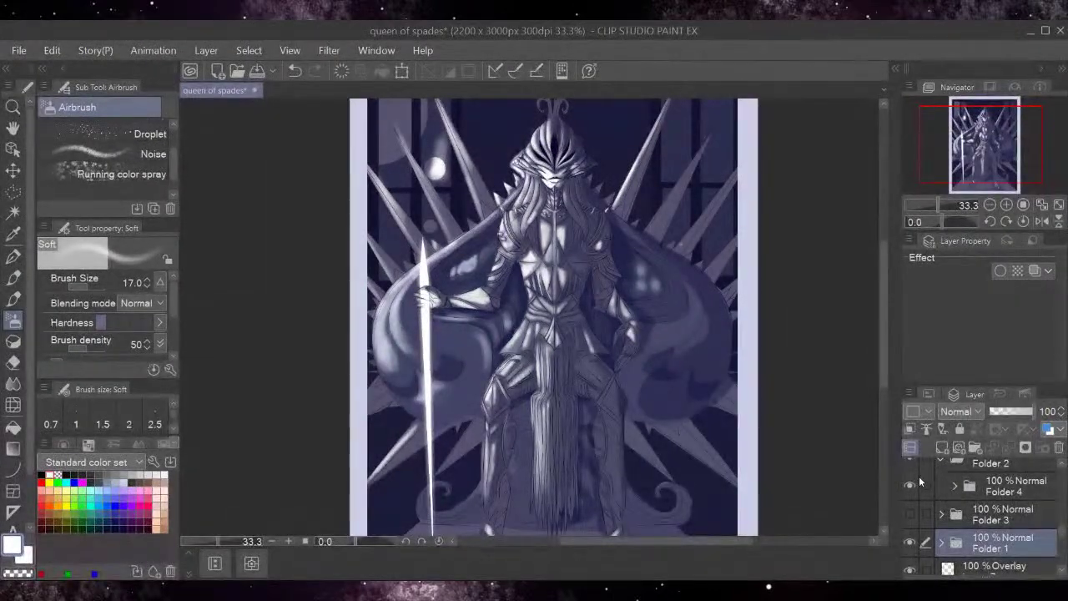
{"action": "scroll", "coordinate": [918, 475], "scroll_direction": "up", "scroll_amount": 1}
{"action": "left_click", "coordinate": [910, 482]}
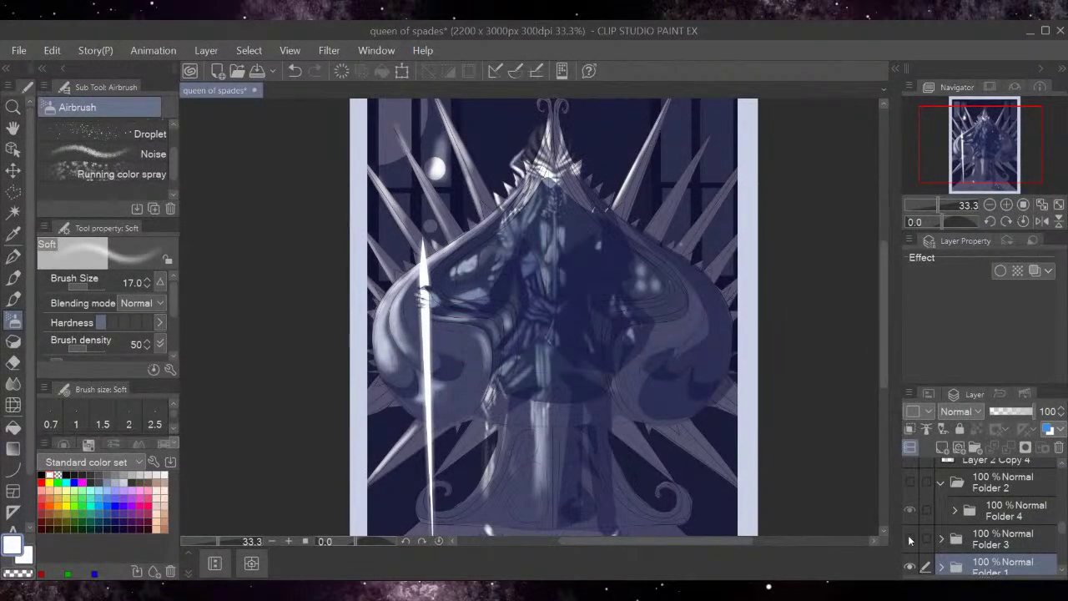
{"action": "left_click", "coordinate": [910, 540]}
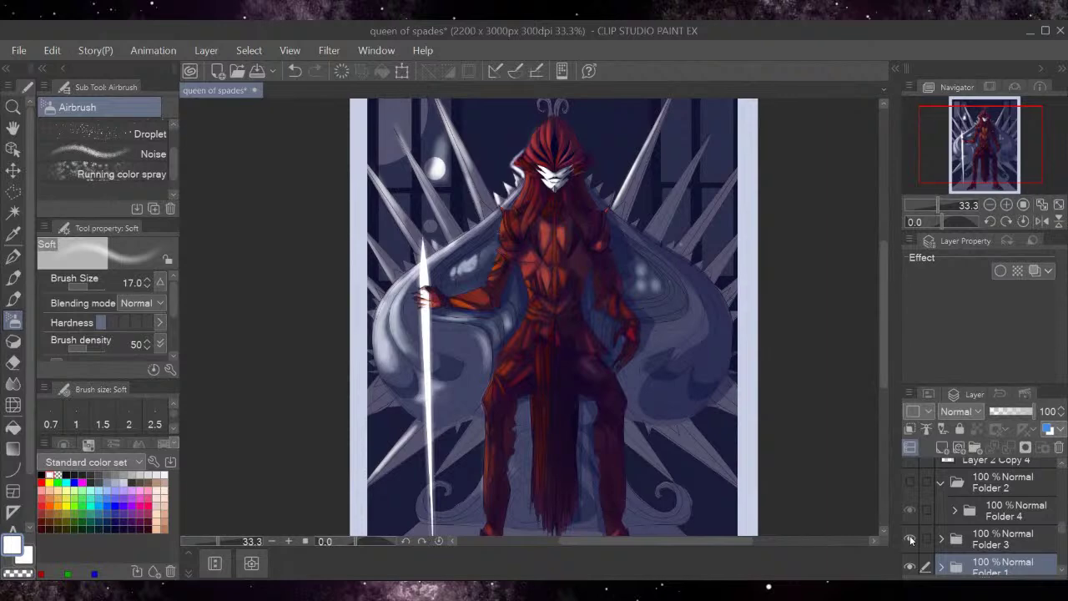
Try Folder 1 at 74% opacity and restore it to 100%.
{"action": "left_click", "coordinate": [1027, 412]}
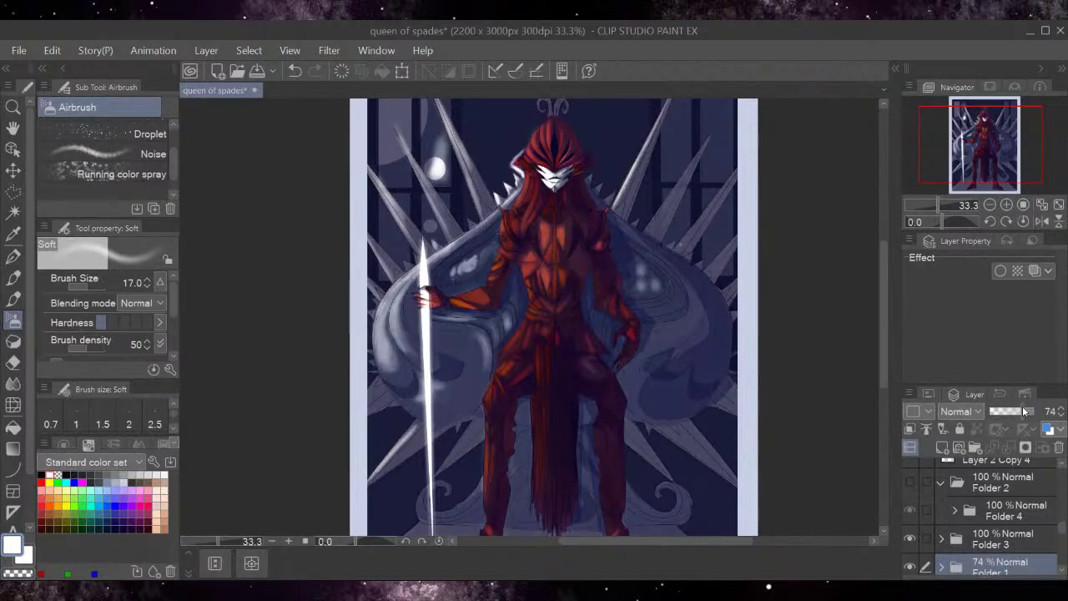
{"action": "left_click", "coordinate": [1035, 412]}
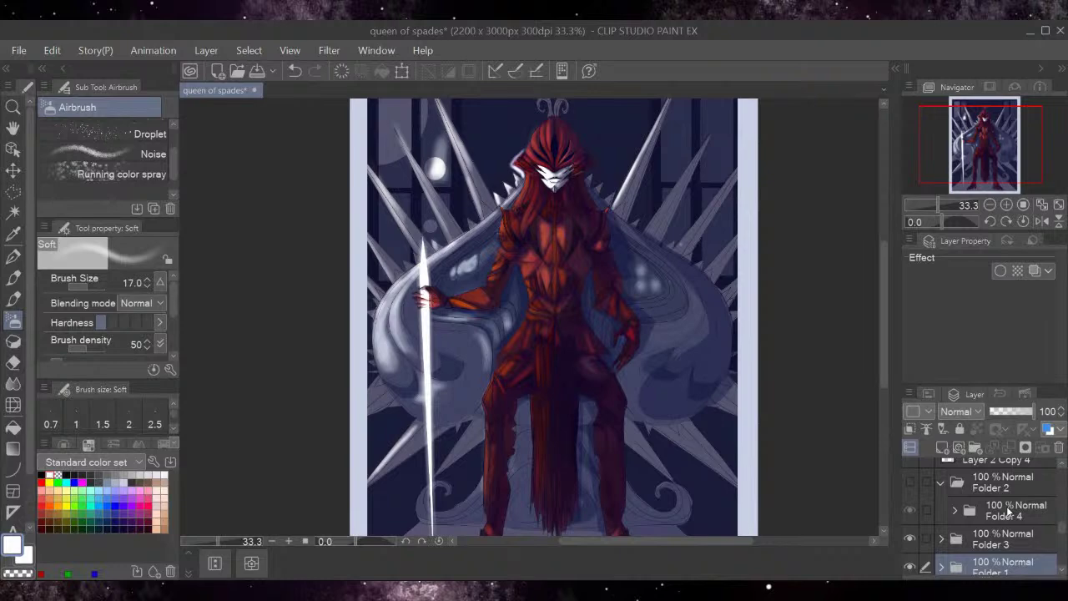
Select Layer 21, compare the upper figure with its shadow hidden and shown, and choose the Hard eraser.
{"action": "left_click", "coordinate": [1023, 204]}
{"action": "left_click_drag", "start_coordinate": [881, 279], "coordinate": [886, 242]}
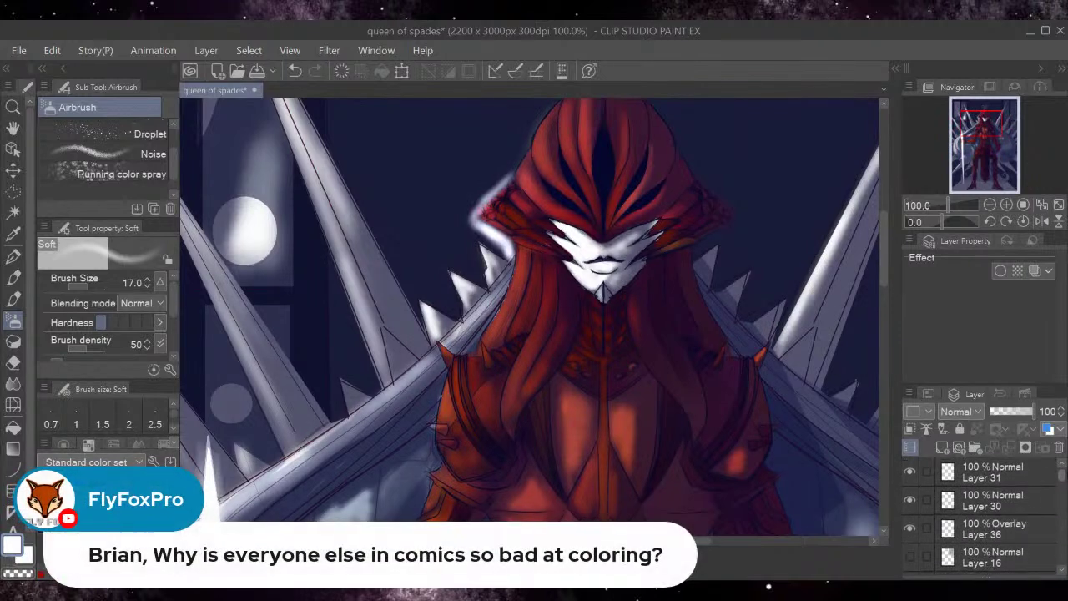
{"action": "scroll", "coordinate": [989, 513], "scroll_direction": "down", "scroll_amount": 5}
{"action": "left_click", "coordinate": [993, 515]}
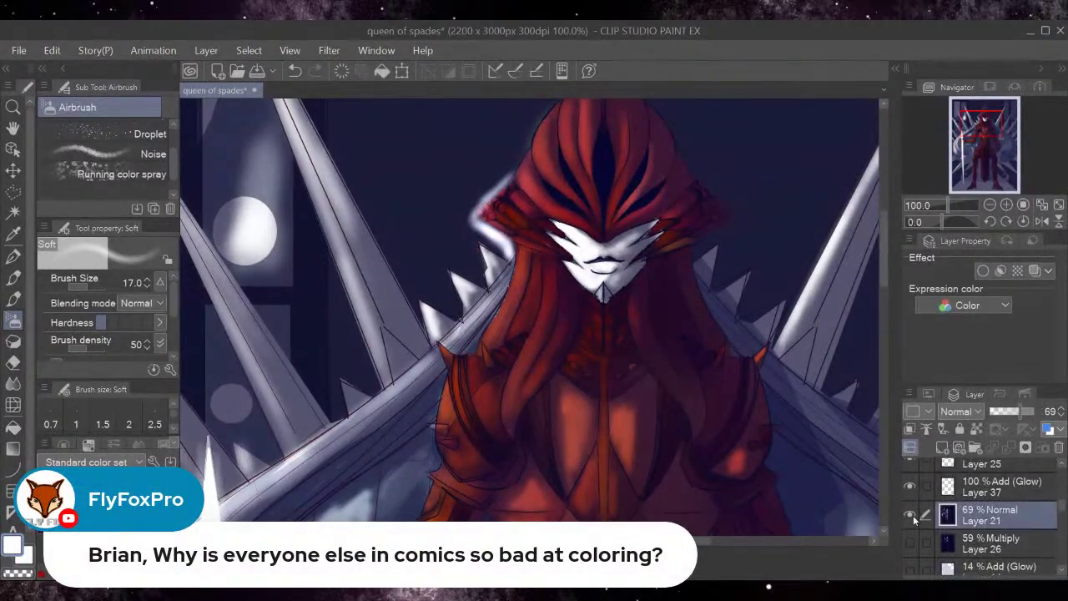
{"action": "left_click", "coordinate": [909, 515]}
{"action": "left_click", "coordinate": [910, 515]}
{"action": "left_click", "coordinate": [13, 362]}
{"action": "mouse_move", "coordinate": [570, 355]}
{"action": "left_mouse_down"}
{"action": "mouse_move", "coordinate": [567, 452]}
{"action": "mouse_move", "coordinate": [558, 416]}
{"action": "left_mouse_up"}
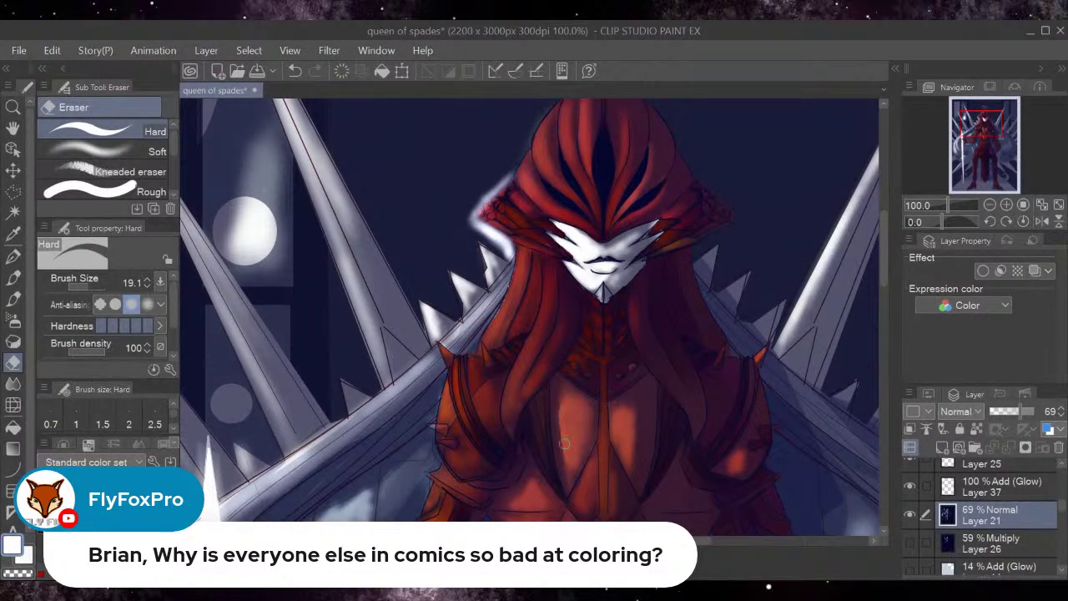
Expand Folder 3 and set the opacity of its dark red Multiply layer, Layer 5 Copy, to 35%.
{"action": "left_click_drag", "start_coordinate": [1060, 509], "coordinate": [1058, 532]}
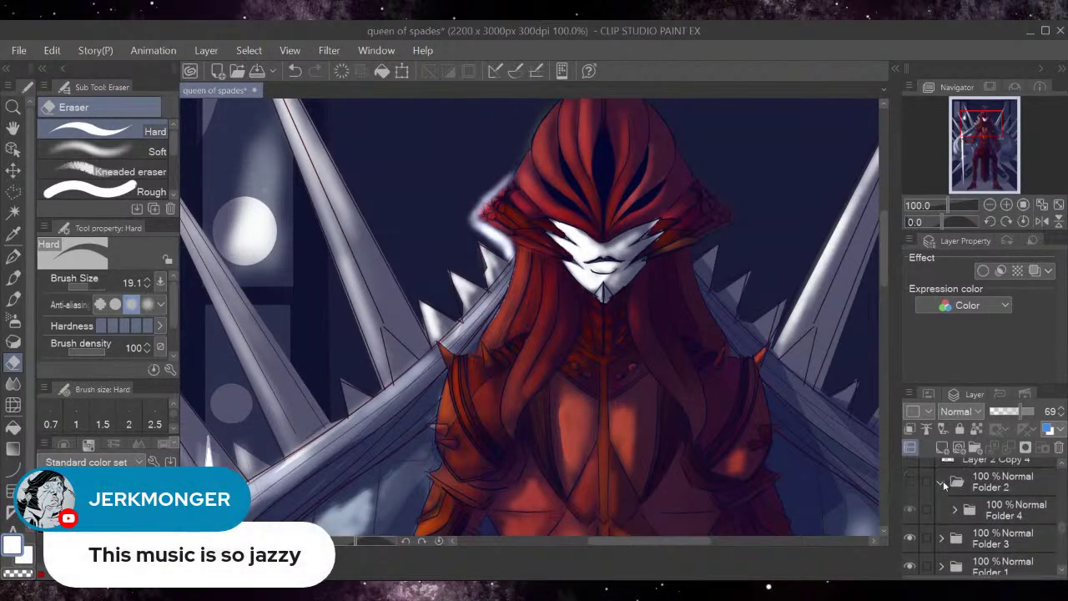
{"action": "left_click", "coordinate": [954, 505]}
{"action": "scroll", "coordinate": [1048, 536], "scroll_direction": "down", "scroll_amount": 3}
{"action": "left_click", "coordinate": [943, 478]}
{"action": "scroll", "coordinate": [1043, 518], "scroll_direction": "down", "scroll_amount": 3}
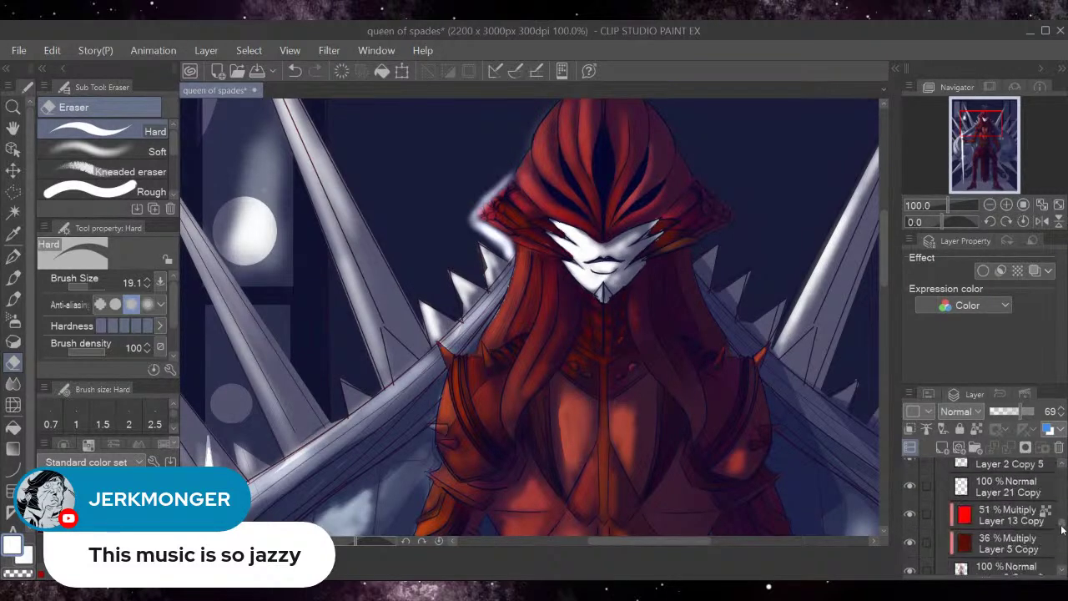
{"action": "scroll", "coordinate": [1053, 526], "scroll_direction": "up", "scroll_amount": 1}
{"action": "left_click", "coordinate": [1006, 525]}
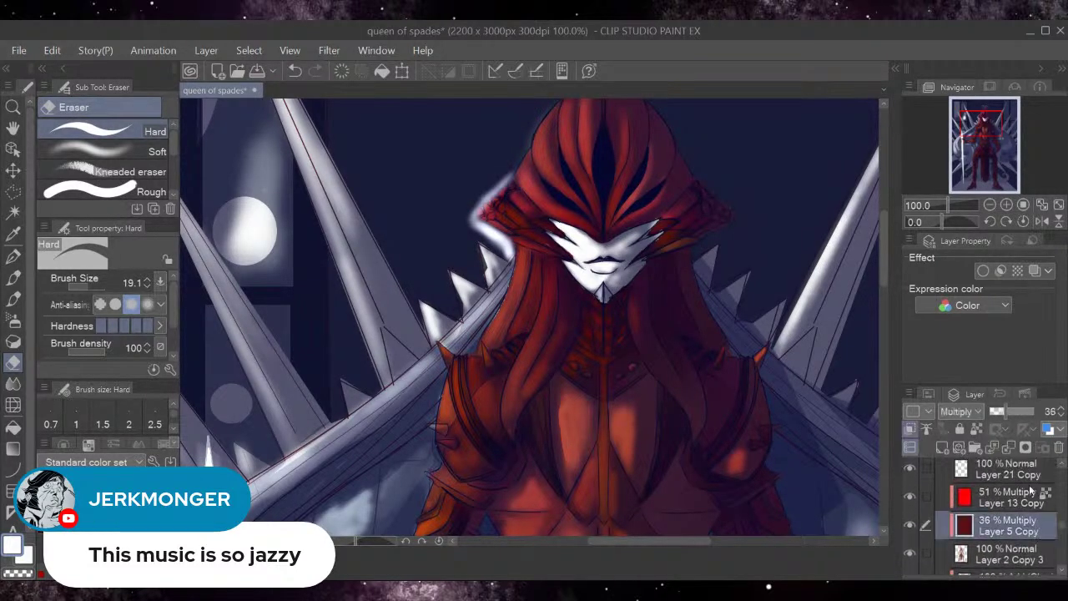
{"action": "left_click", "coordinate": [1013, 411]}
{"action": "mouse_move", "coordinate": [1012, 411]}
{"action": "left_mouse_down"}
{"action": "mouse_move", "coordinate": [1002, 411]}
{"action": "mouse_move", "coordinate": [1029, 412]}
{"action": "mouse_move", "coordinate": [1020, 409]}
{"action": "left_mouse_up"}
Raise the opacity of the bright red Multiply layer, Layer 13 Copy, to 75% and collapse Folder 3.
{"action": "left_click", "coordinate": [1008, 497]}
{"action": "left_click", "coordinate": [1025, 410]}
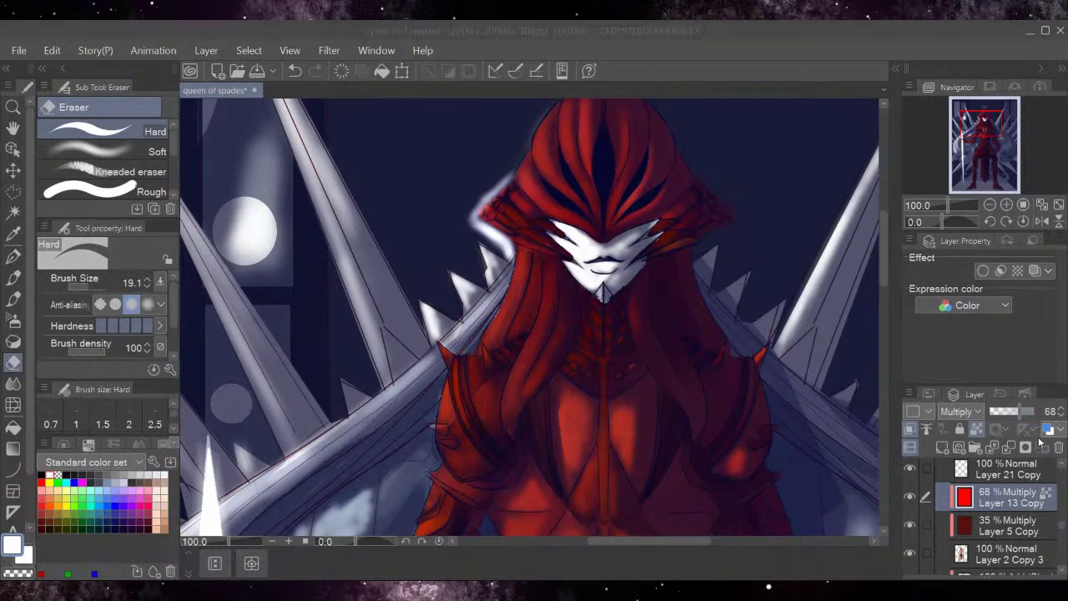
{"action": "left_click_drag", "start_coordinate": [1022, 407], "coordinate": [1025, 411]}
{"action": "scroll", "coordinate": [1062, 468], "scroll_direction": "up", "scroll_amount": 1}
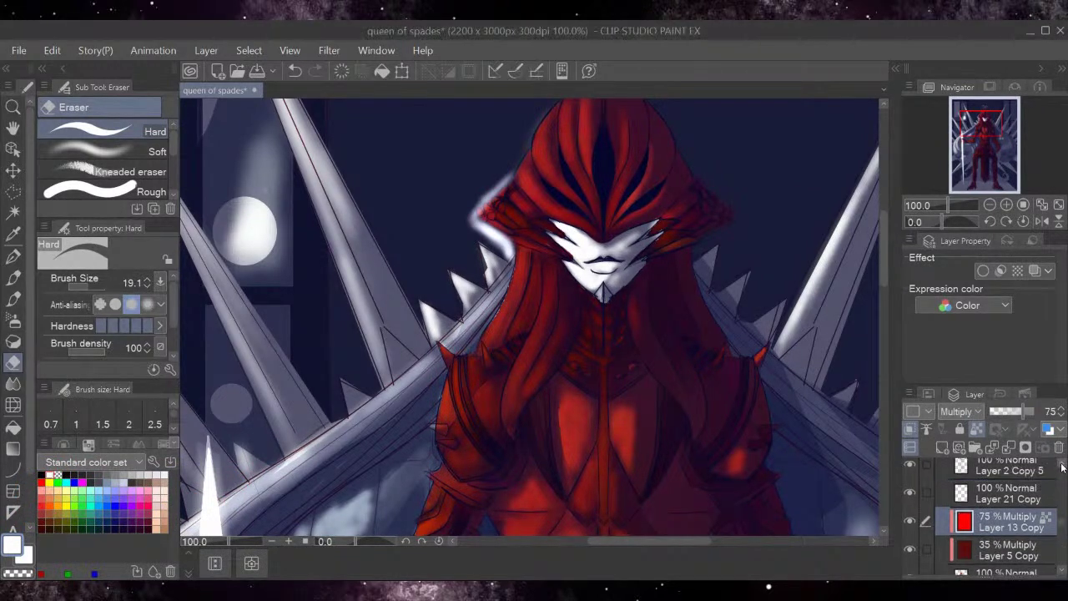
{"action": "scroll", "coordinate": [1062, 469], "scroll_direction": "up", "scroll_amount": 3}
{"action": "left_click", "coordinate": [946, 487]}
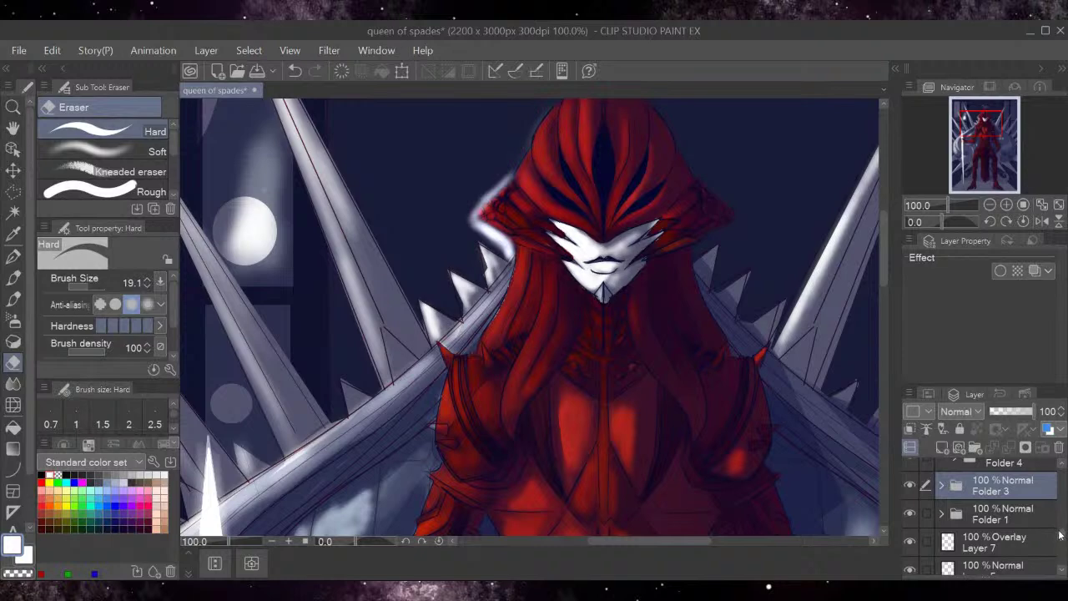
Check Layer 21's shadow by hiding and showing it, and set its opacity to 52%.
{"action": "scroll", "coordinate": [1062, 527], "scroll_direction": "up", "scroll_amount": 5}
{"action": "mouse_move", "coordinate": [1063, 525]}
{"action": "left_mouse_down"}
{"action": "mouse_move", "coordinate": [1063, 492]}
{"action": "mouse_move", "coordinate": [1064, 509]}
{"action": "left_mouse_up"}
{"action": "left_click", "coordinate": [909, 507]}
{"action": "left_click", "coordinate": [910, 507]}
{"action": "mouse_move", "coordinate": [1032, 413]}
{"action": "left_mouse_down"}
{"action": "mouse_move", "coordinate": [1030, 422]}
{"action": "mouse_move", "coordinate": [1046, 423]}
{"action": "mouse_move", "coordinate": [1012, 414]}
{"action": "left_mouse_up"}
{"action": "left_click", "coordinate": [1029, 509]}
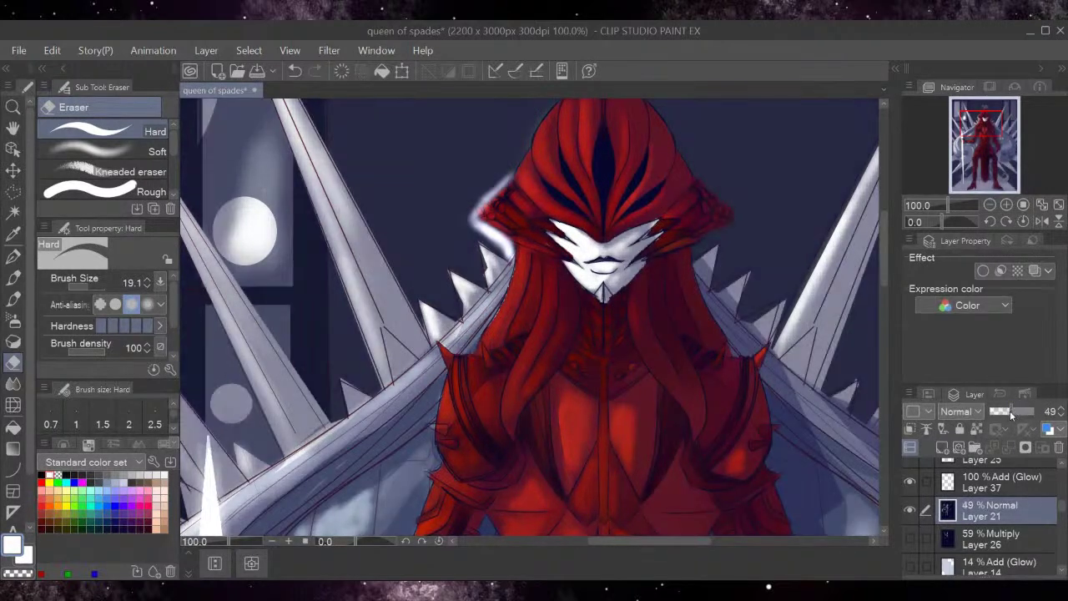
{"action": "left_click", "coordinate": [1061, 409]}
{"action": "left_click", "coordinate": [1061, 409]}
{"action": "left_click", "coordinate": [1061, 408]}
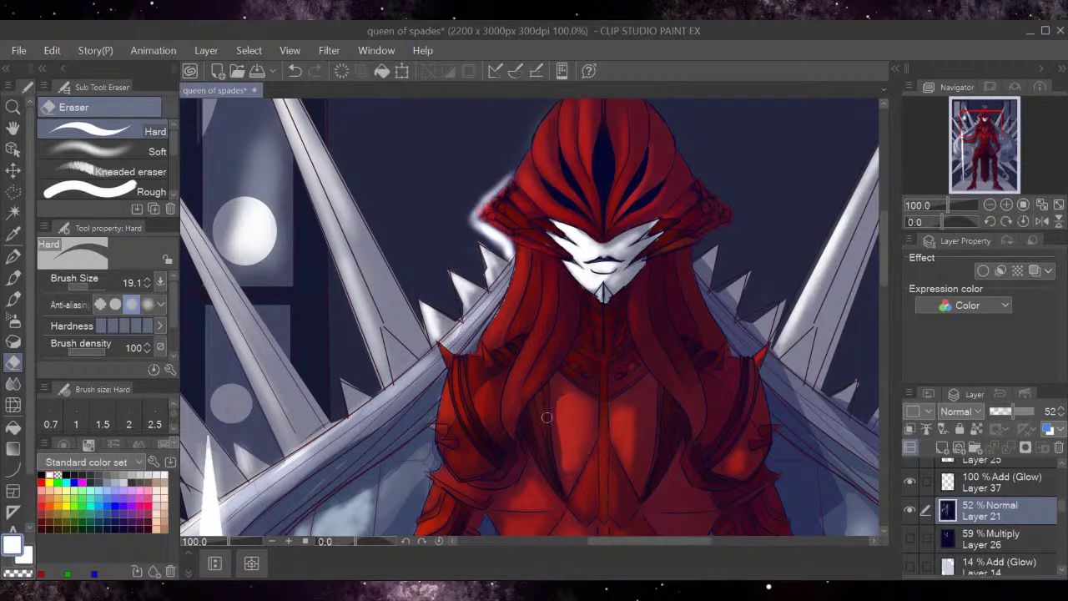
Compare the flat red colours with the shaded figure by hiding Layer 21 and showing it again.
{"action": "left_click", "coordinate": [294, 70]}
{"action": "left_click_drag", "start_coordinate": [581, 128], "coordinate": [581, 160]}
{"action": "left_click", "coordinate": [909, 509]}
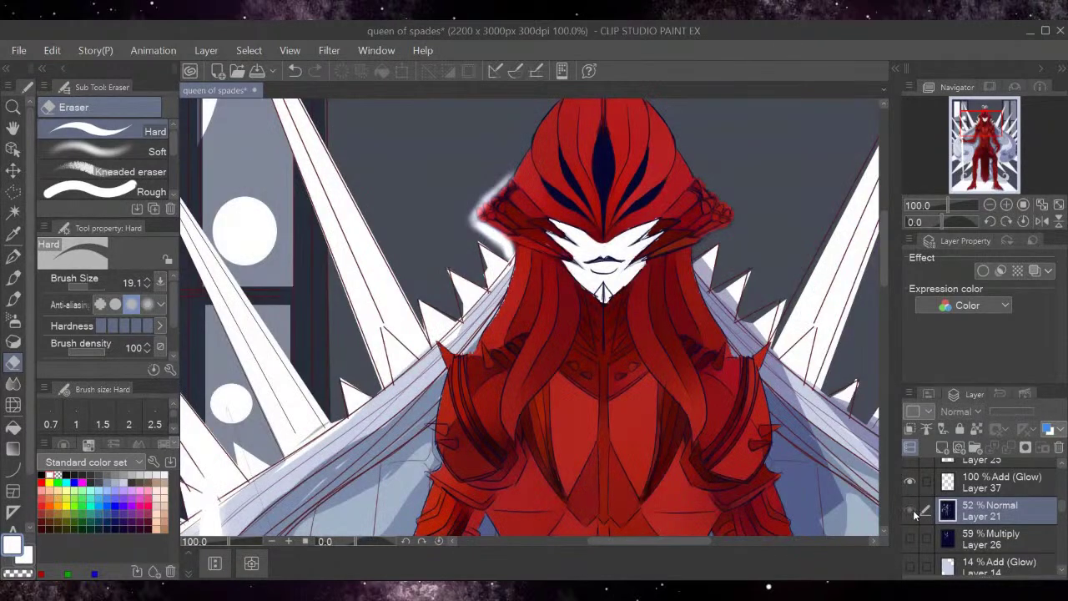
{"action": "left_click", "coordinate": [913, 510]}
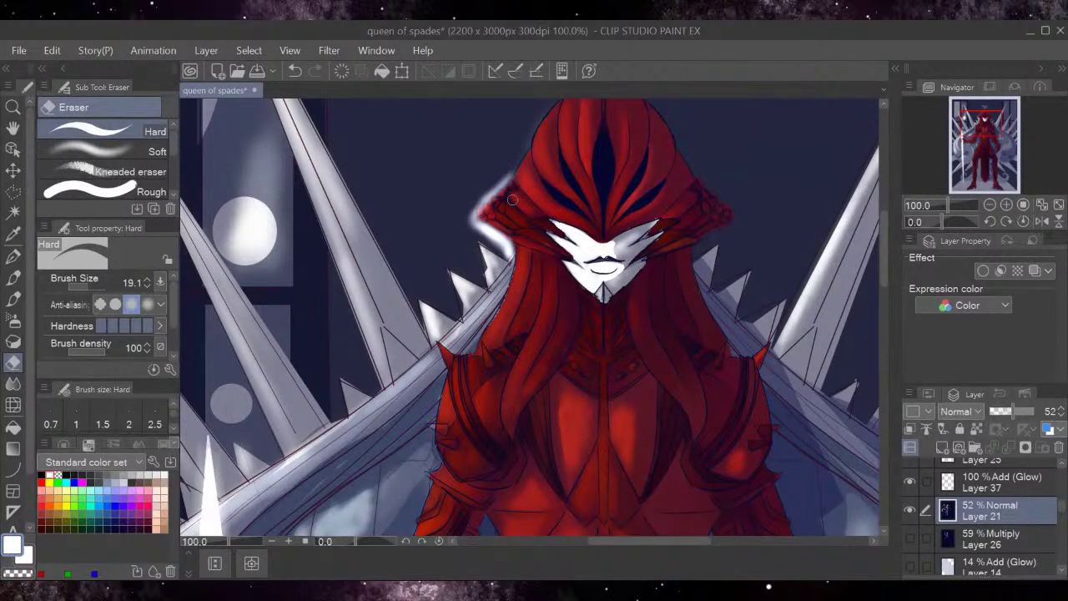
Hide Layer 37, the Add (Glow) layer that adds the white glow beside the hood.
{"action": "scroll", "coordinate": [925, 507], "scroll_direction": "up", "scroll_amount": 5}
{"action": "left_click", "coordinate": [914, 519]}
{"action": "left_click", "coordinate": [912, 473]}
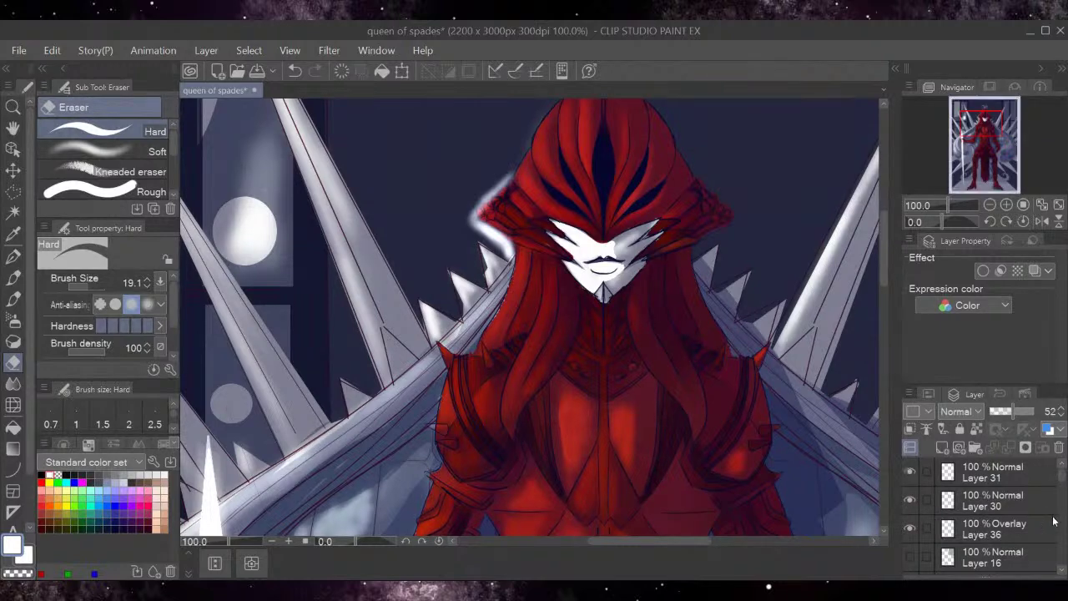
{"action": "scroll", "coordinate": [915, 501], "scroll_direction": "down", "scroll_amount": 5}
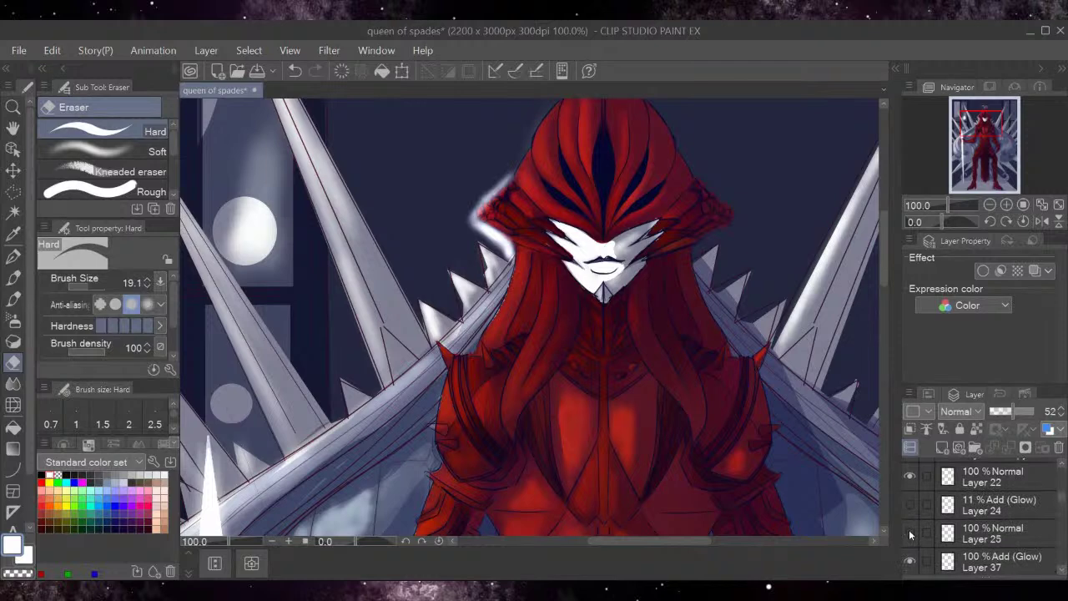
{"action": "left_click", "coordinate": [911, 560]}
Draw dark navy shadow across the mask on Layer 21 with the Thin Render Solid pencil.
{"action": "scroll", "coordinate": [1058, 509], "scroll_direction": "down", "scroll_amount": 4}
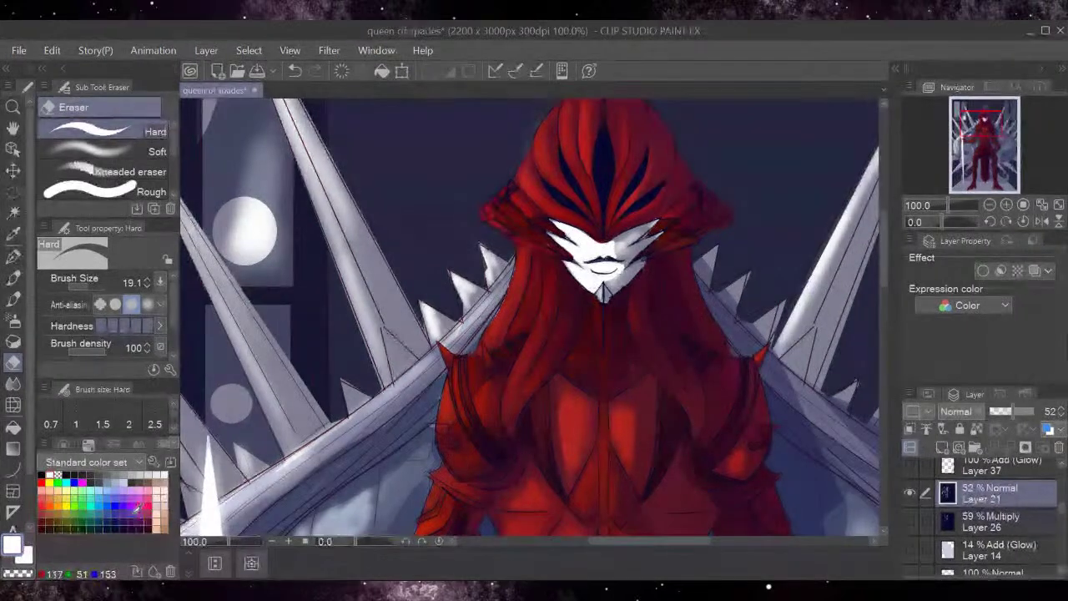
{"action": "left_click", "coordinate": [117, 521]}
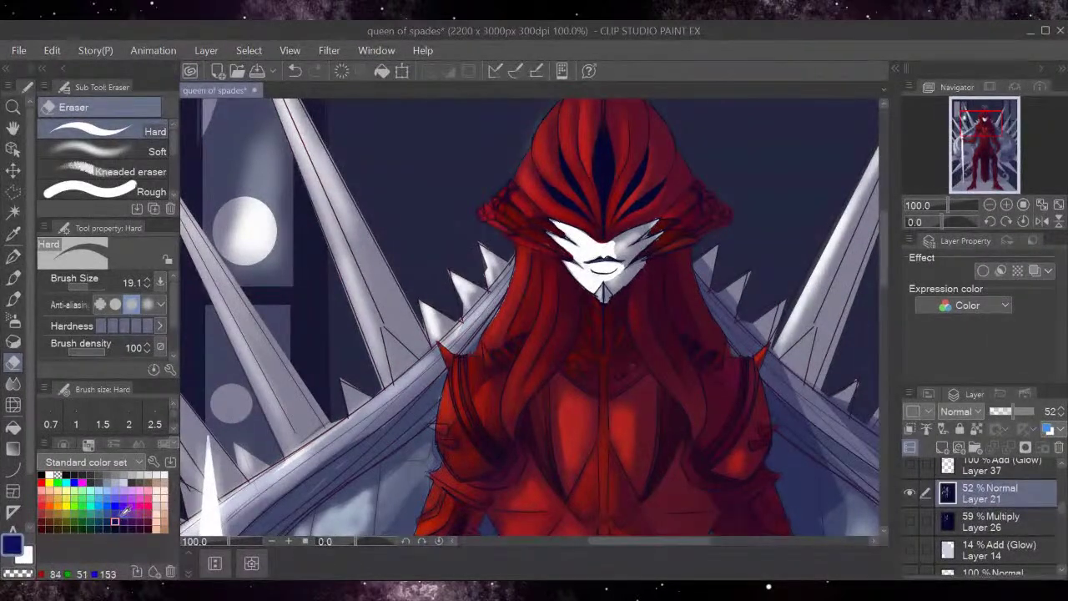
{"action": "left_click", "coordinate": [13, 278]}
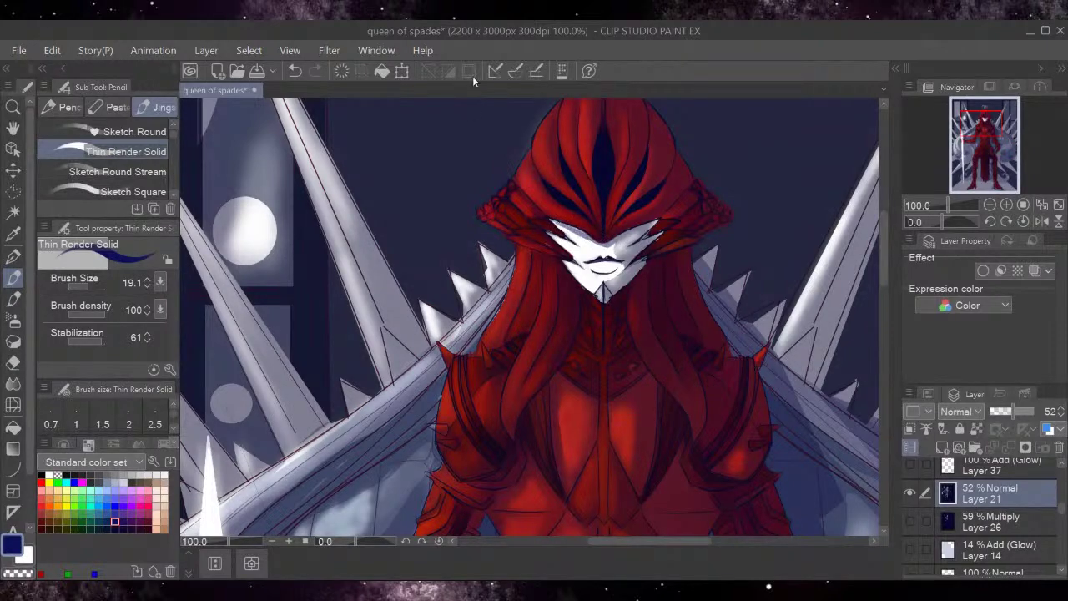
{"action": "left_click", "coordinate": [296, 71]}
{"action": "left_click", "coordinate": [123, 527]}
{"action": "mouse_move", "coordinate": [571, 228]}
{"action": "left_mouse_down"}
{"action": "mouse_move", "coordinate": [622, 245]}
{"action": "mouse_move", "coordinate": [659, 220]}
{"action": "mouse_move", "coordinate": [651, 229]}
{"action": "left_mouse_up"}
Erase shadow along the outer edge of the moonlit-side shoulder armour with the Hard eraser.
{"action": "key", "text": "e"}
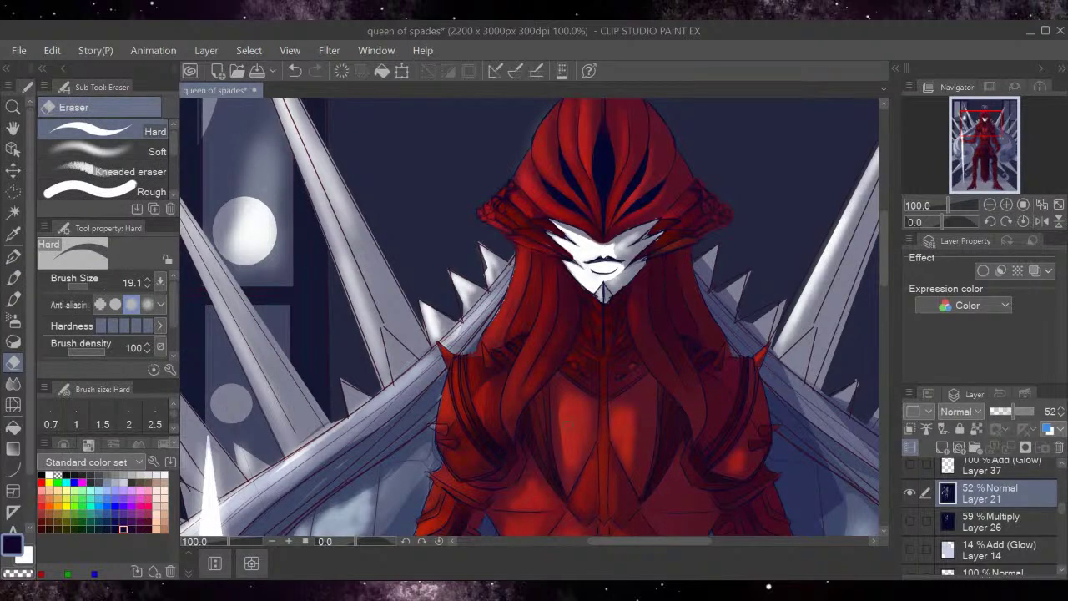
{"action": "left_click_drag", "start_coordinate": [443, 385], "coordinate": [439, 417]}
{"action": "left_click_drag", "start_coordinate": [451, 357], "coordinate": [445, 353]}
Set Layer 21's opacity to 54% and compare the figure with and without its shadow.
{"action": "left_click", "coordinate": [1062, 408]}
{"action": "left_click", "coordinate": [1061, 408]}
{"action": "left_click", "coordinate": [911, 495]}
{"action": "left_click", "coordinate": [912, 494]}
Change Layer 21's blending mode to Multiply and set its opacity to 69%.
{"action": "left_click", "coordinate": [961, 412]}
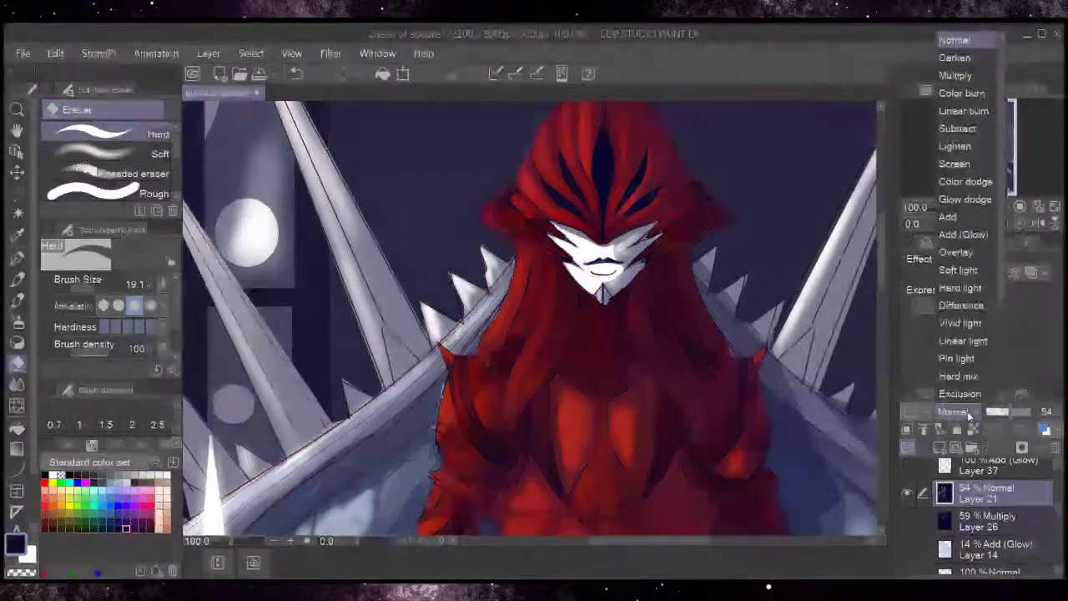
{"action": "left_click", "coordinate": [960, 75]}
{"action": "left_click", "coordinate": [1060, 409]}
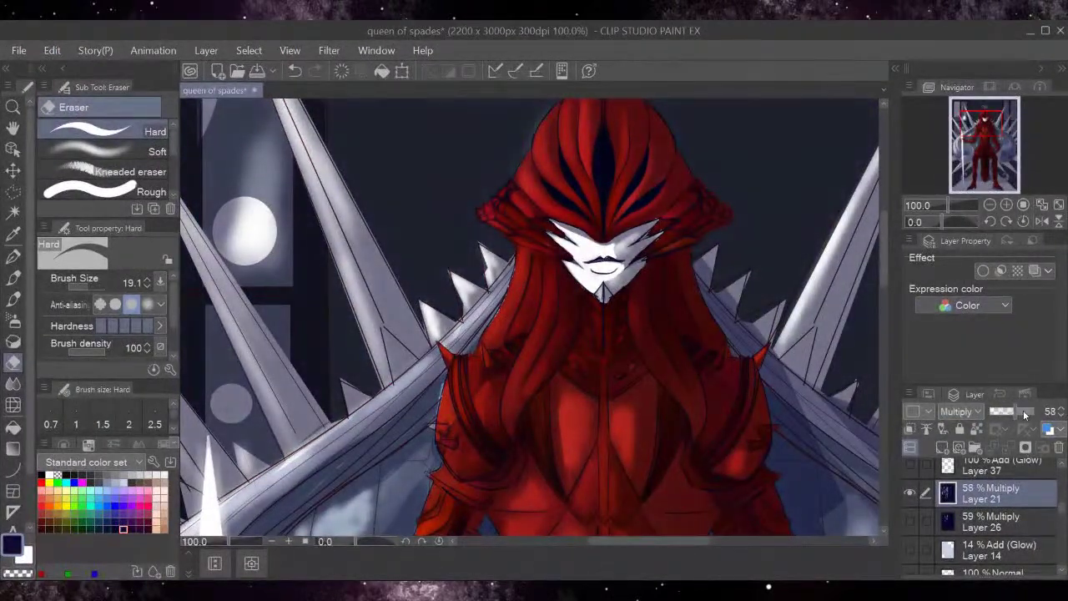
{"action": "left_click", "coordinate": [1026, 415]}
{"action": "left_click", "coordinate": [1019, 410]}
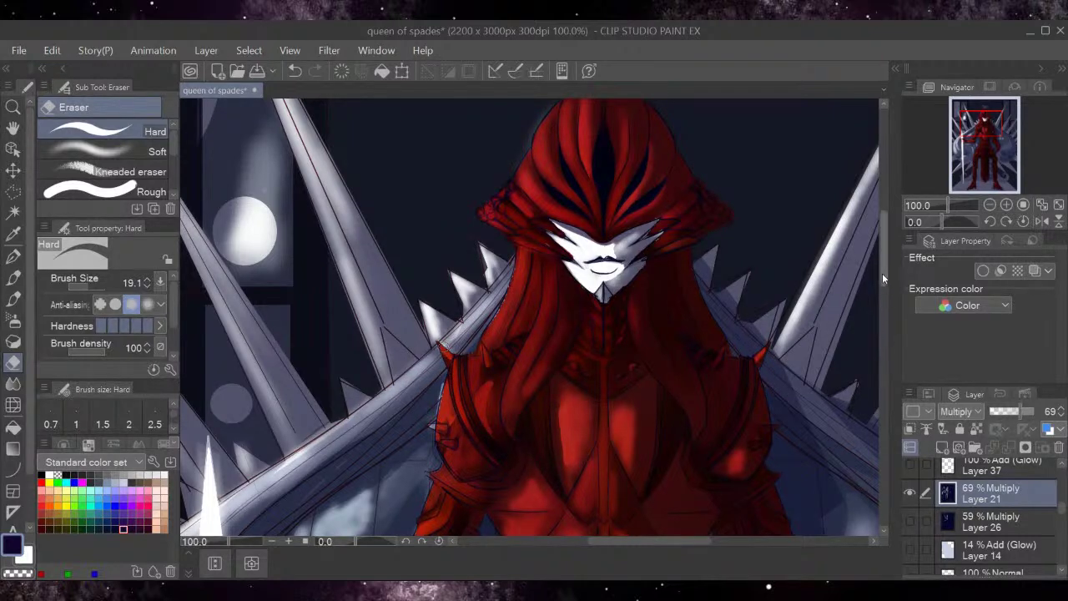
Switch to the Soft airbrush and set its brush size to 19.1.
{"action": "scroll", "coordinate": [881, 274], "scroll_direction": "down", "scroll_amount": 3}
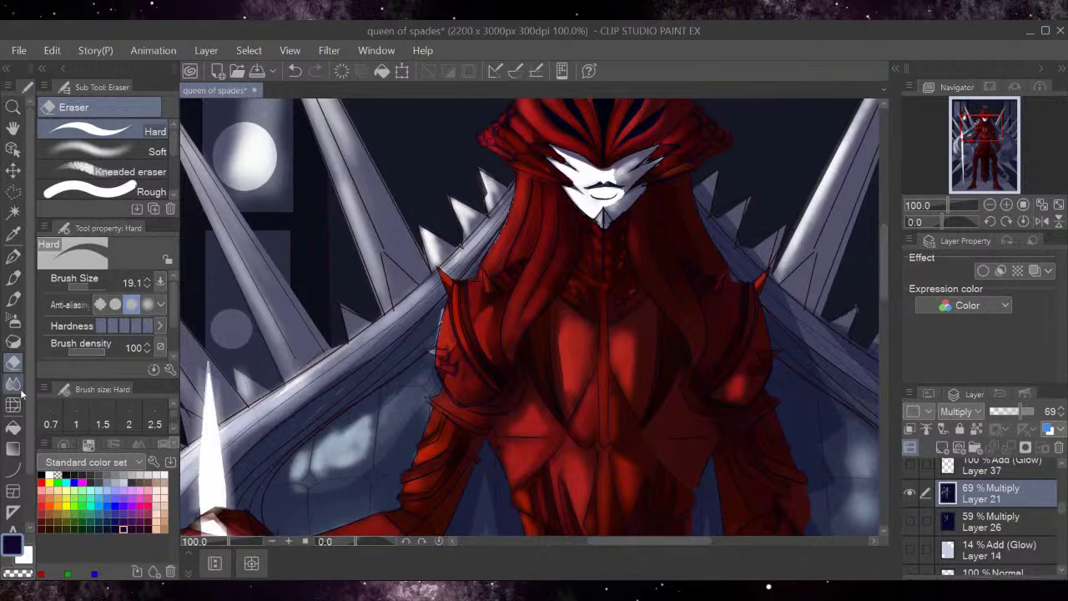
{"action": "left_click", "coordinate": [13, 382]}
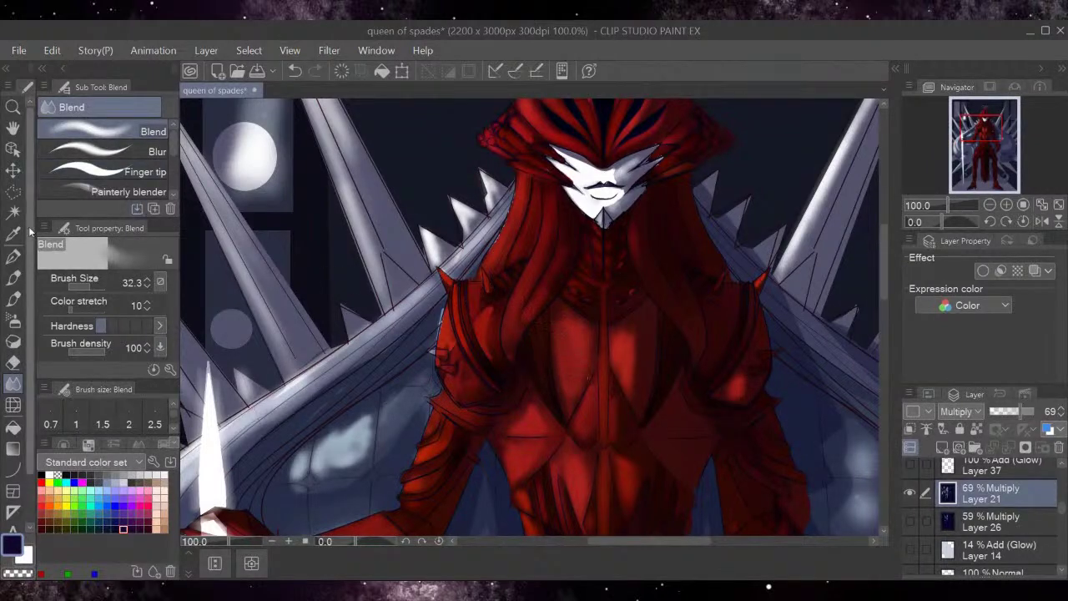
{"action": "left_click", "coordinate": [12, 426]}
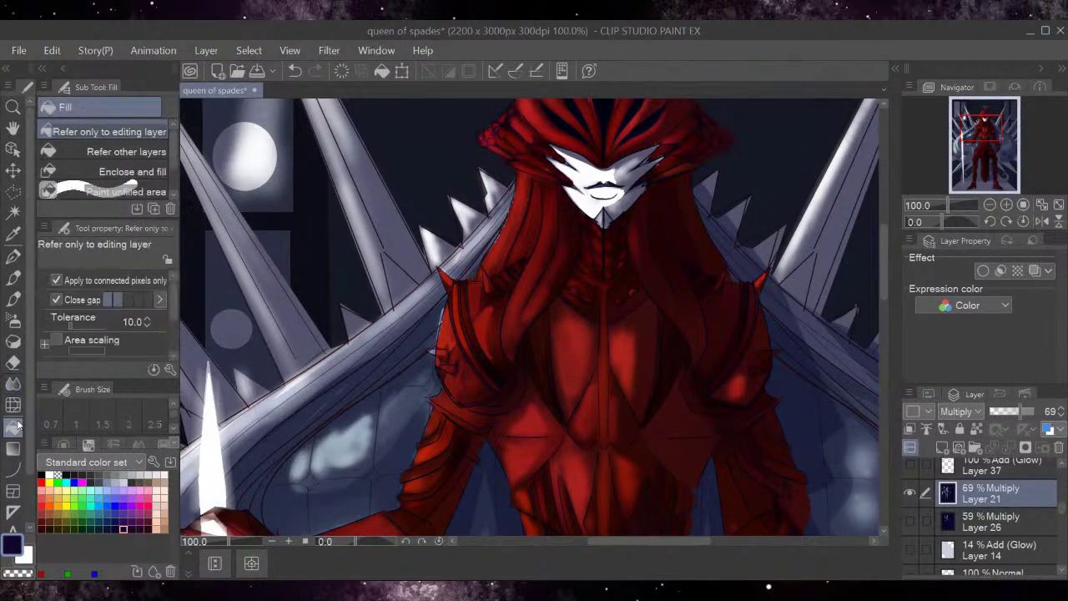
{"action": "left_click", "coordinate": [13, 320]}
{"action": "left_click", "coordinate": [148, 279]}
{"action": "left_click", "coordinate": [148, 279]}
{"action": "left_click", "coordinate": [148, 279]}
{"action": "left_click", "coordinate": [148, 279]}
{"action": "left_click", "coordinate": [147, 279]}
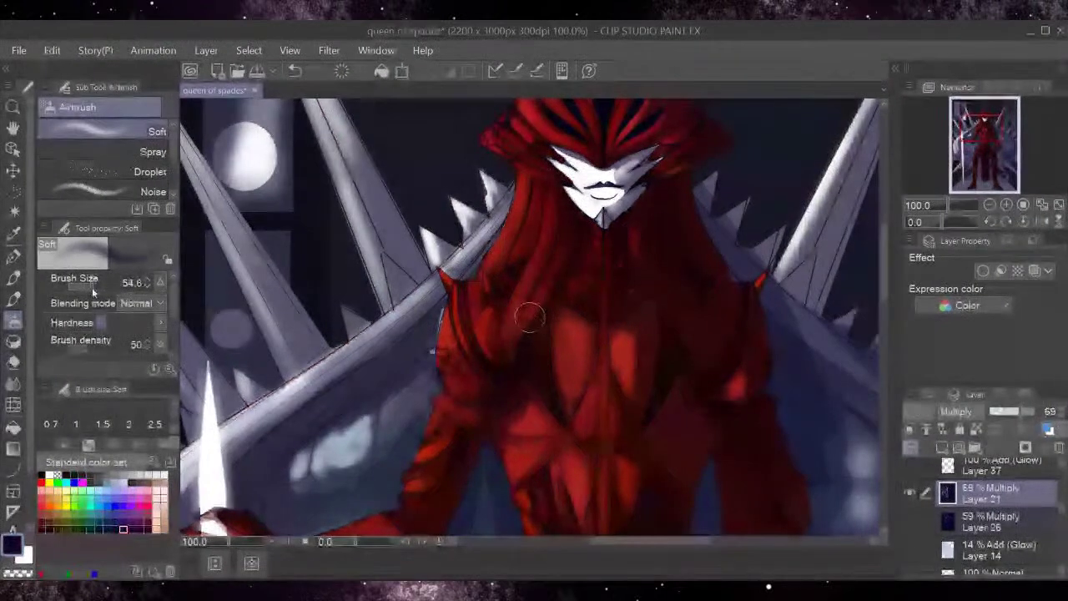
{"action": "left_click", "coordinate": [90, 290]}
{"action": "left_click", "coordinate": [89, 288]}
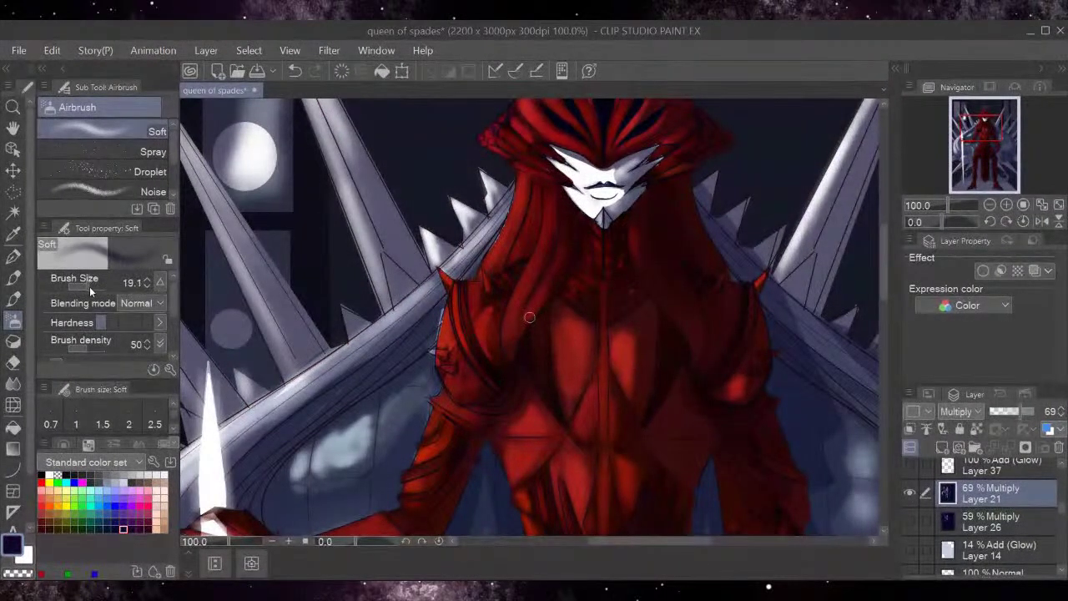
Airbrush white softly over the chest armour on Layer 21 to lighten its shadows.
{"action": "left_click_drag", "start_coordinate": [545, 426], "coordinate": [533, 417]}
{"action": "left_click", "coordinate": [296, 71]}
{"action": "left_click", "coordinate": [28, 554]}
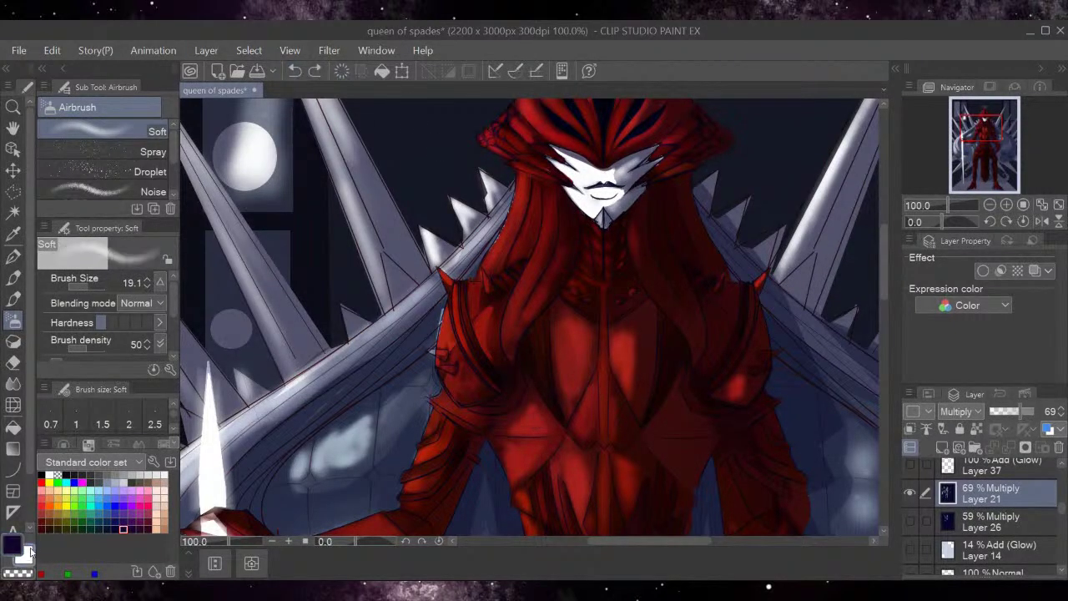
{"action": "left_click_drag", "start_coordinate": [539, 429], "coordinate": [544, 416]}
{"action": "left_click_drag", "start_coordinate": [578, 369], "coordinate": [576, 386]}
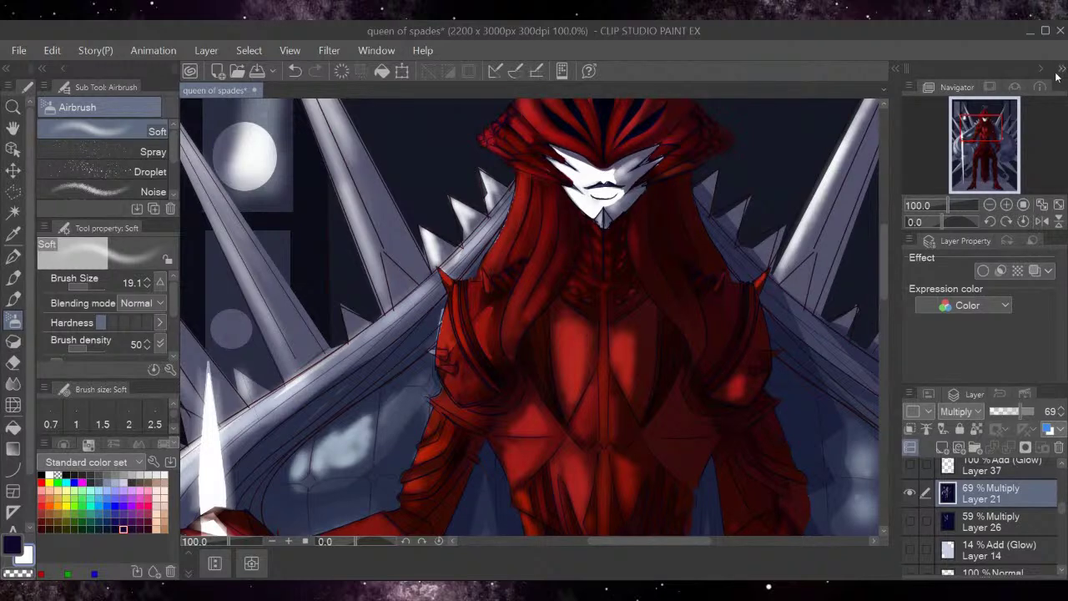
Add the downloaded brushes ネオンなペン ふわ and ネオンなペン 濃い目 to the Airbrush sub tools.
{"action": "left_click", "coordinate": [897, 70]}
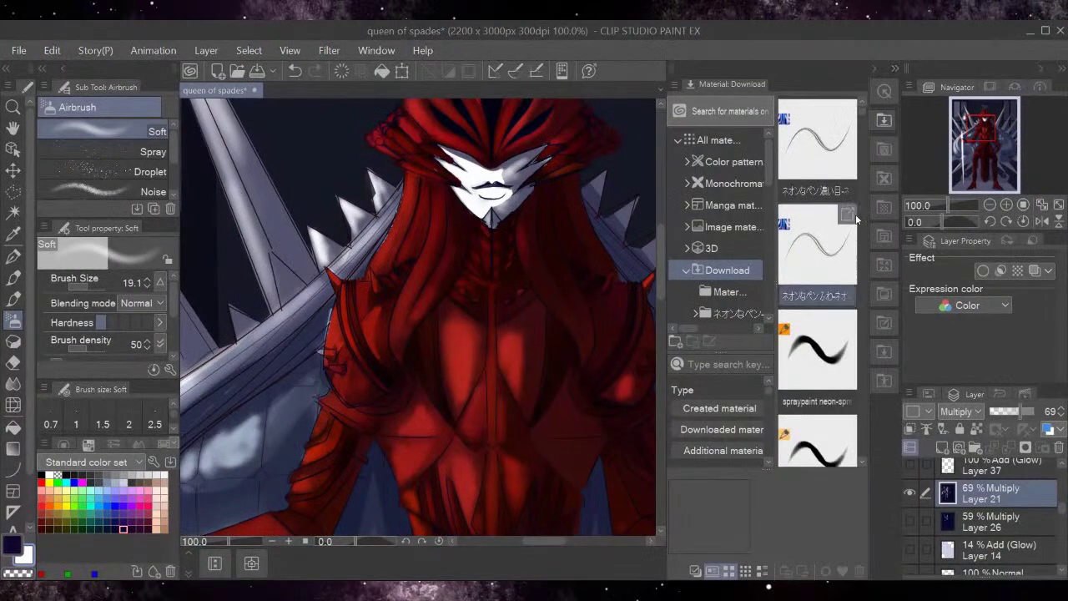
{"action": "scroll", "coordinate": [864, 119], "scroll_direction": "down", "scroll_amount": 3}
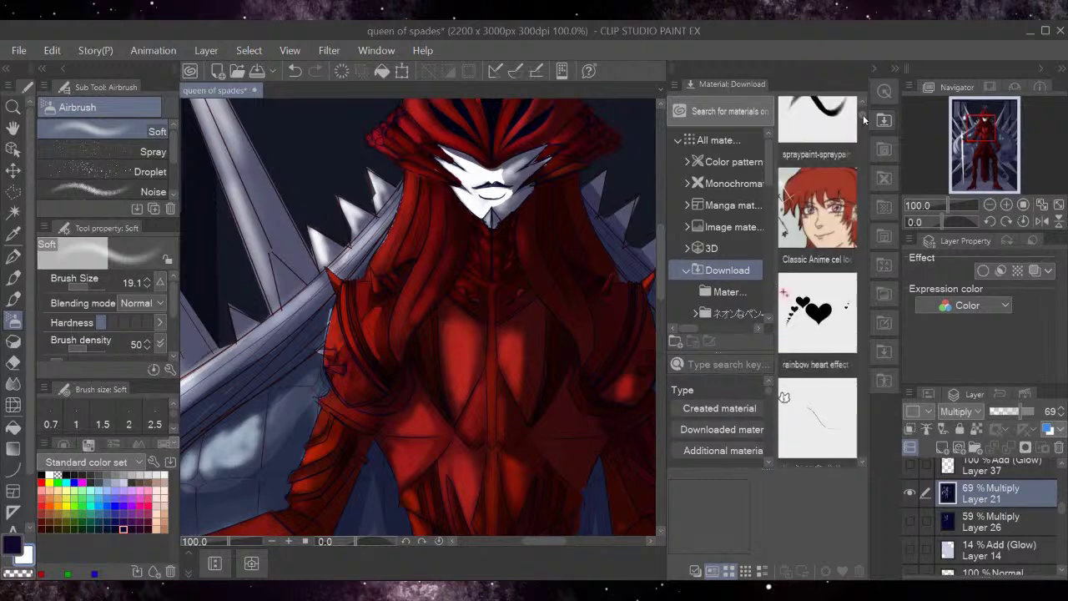
{"action": "scroll", "coordinate": [864, 120], "scroll_direction": "down", "scroll_amount": 10}
{"action": "left_click_drag", "start_coordinate": [864, 128], "coordinate": [865, 106]}
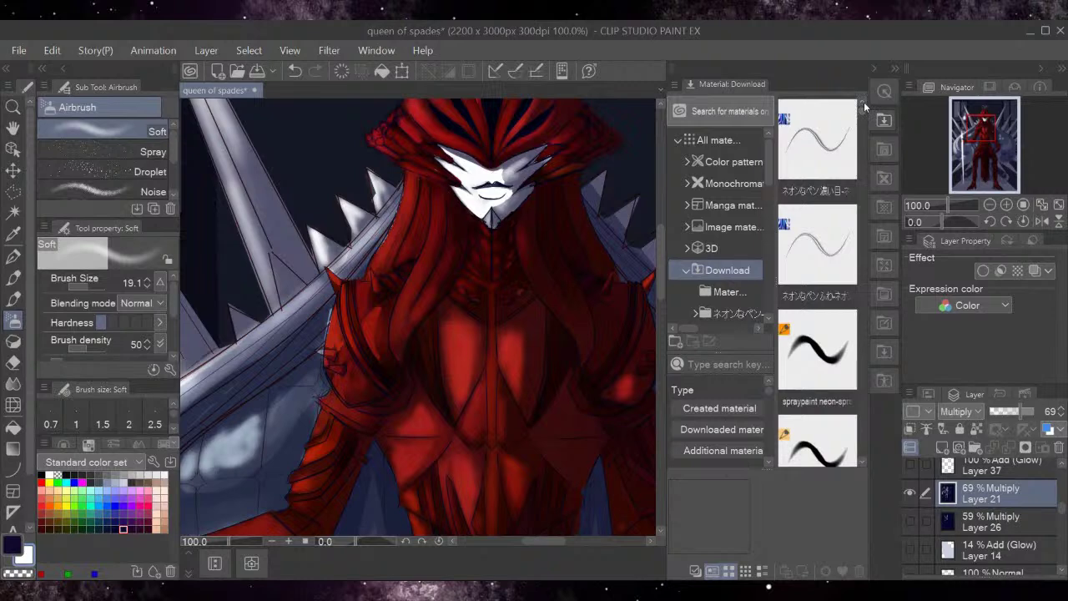
{"action": "left_click", "coordinate": [837, 257]}
{"action": "mouse_move", "coordinate": [837, 257]}
{"action": "left_mouse_down"}
{"action": "mouse_move", "coordinate": [822, 342]}
{"action": "mouse_move", "coordinate": [317, 264]}
{"action": "mouse_move", "coordinate": [96, 193]}
{"action": "left_mouse_up"}
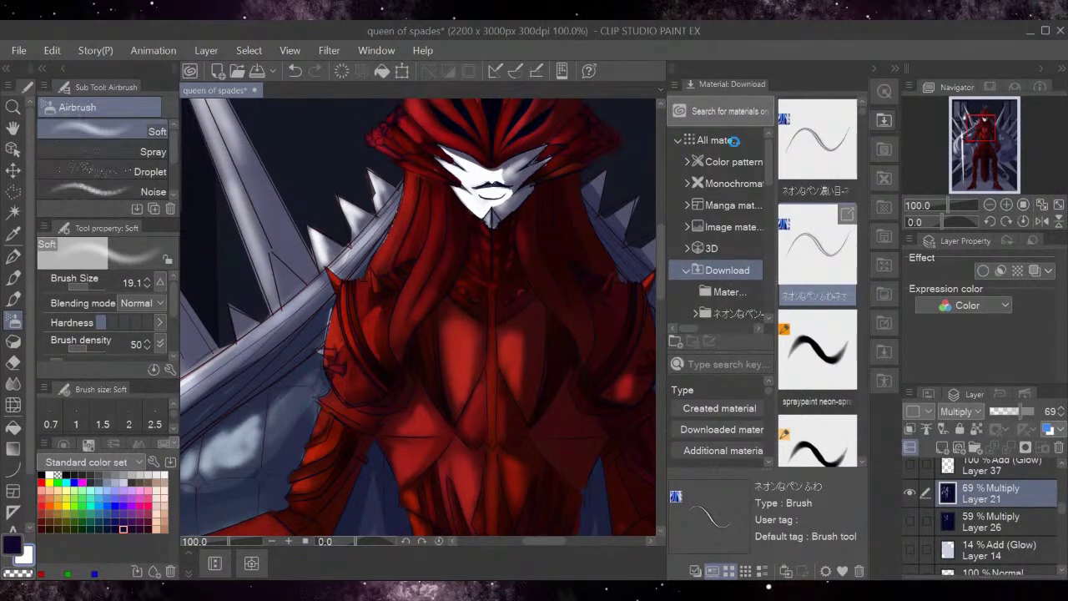
{"action": "mouse_move", "coordinate": [835, 166]}
{"action": "left_mouse_down"}
{"action": "mouse_move", "coordinate": [221, 219]}
{"action": "mouse_move", "coordinate": [115, 170]}
{"action": "left_mouse_up"}
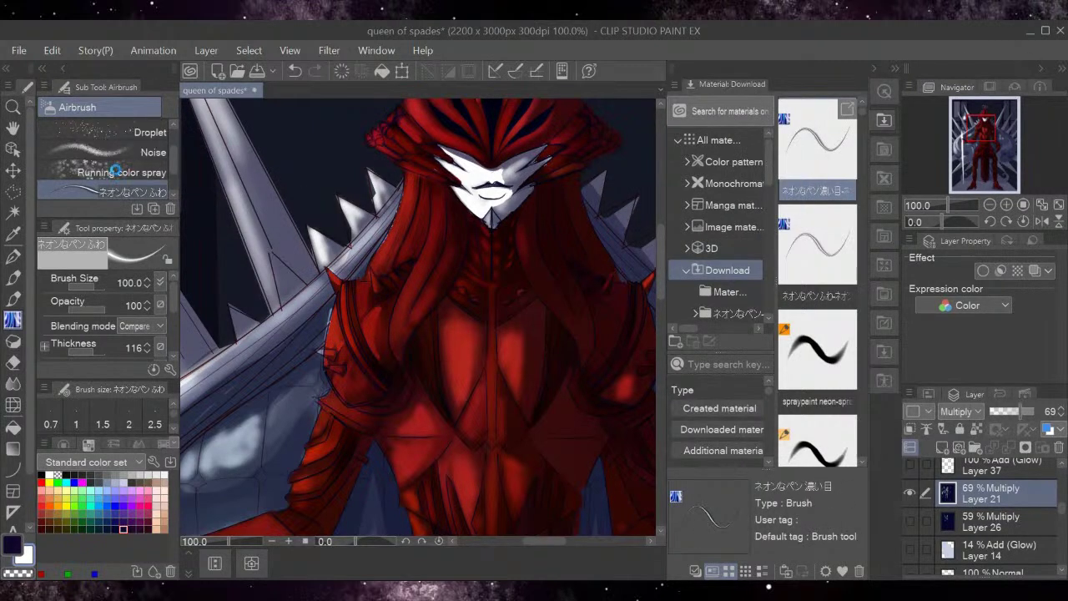
{"action": "left_click", "coordinate": [895, 68]}
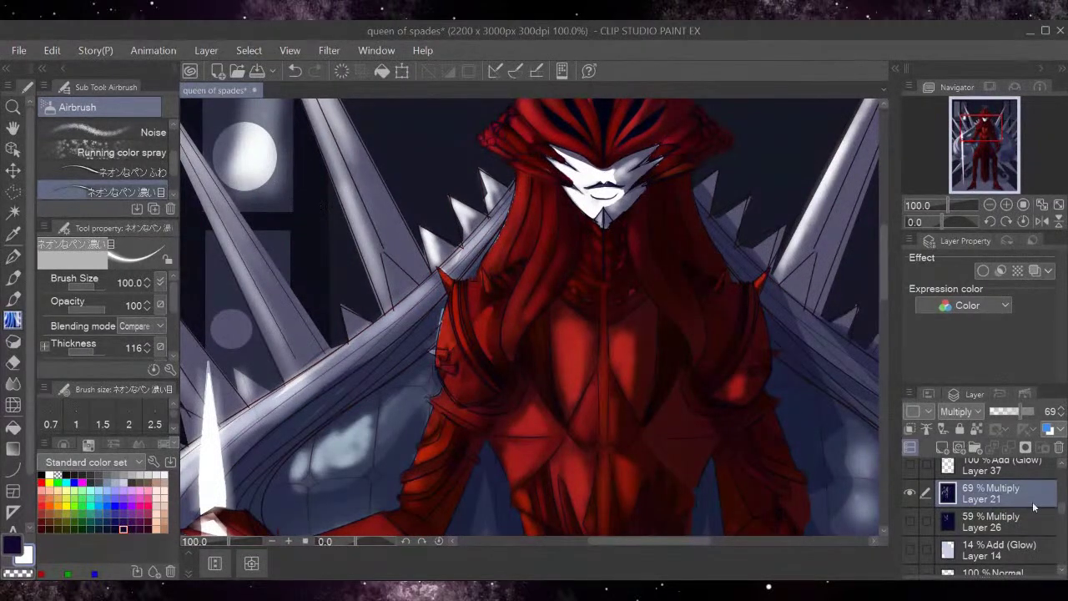
Show Layer 37 and clear its white glow, trying a white ネオンなペン 濃い目 scribble beside the hood.
{"action": "left_click", "coordinate": [997, 470]}
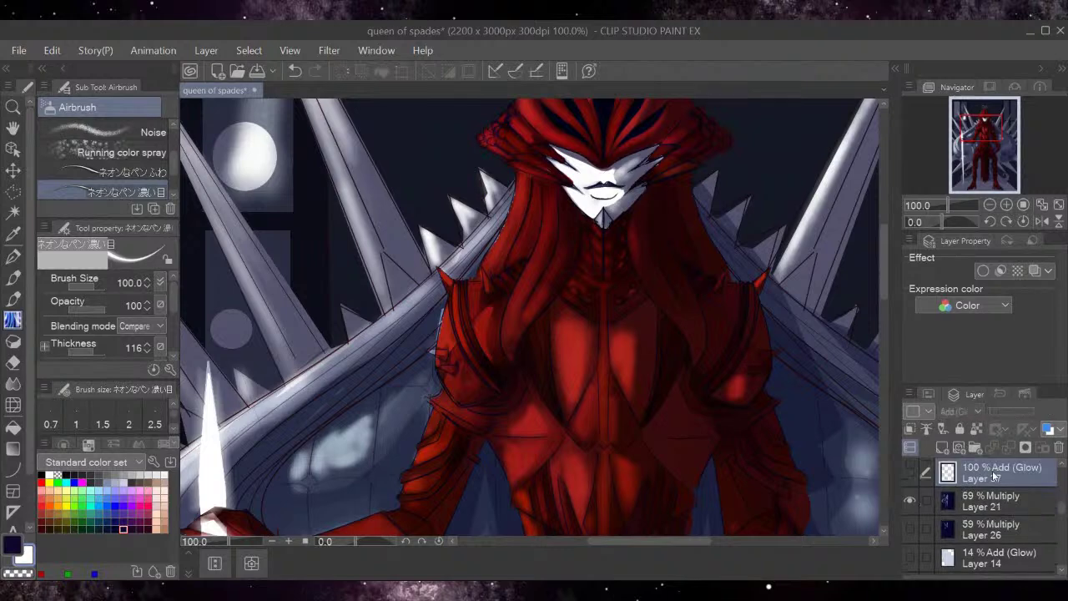
{"action": "left_click", "coordinate": [912, 472]}
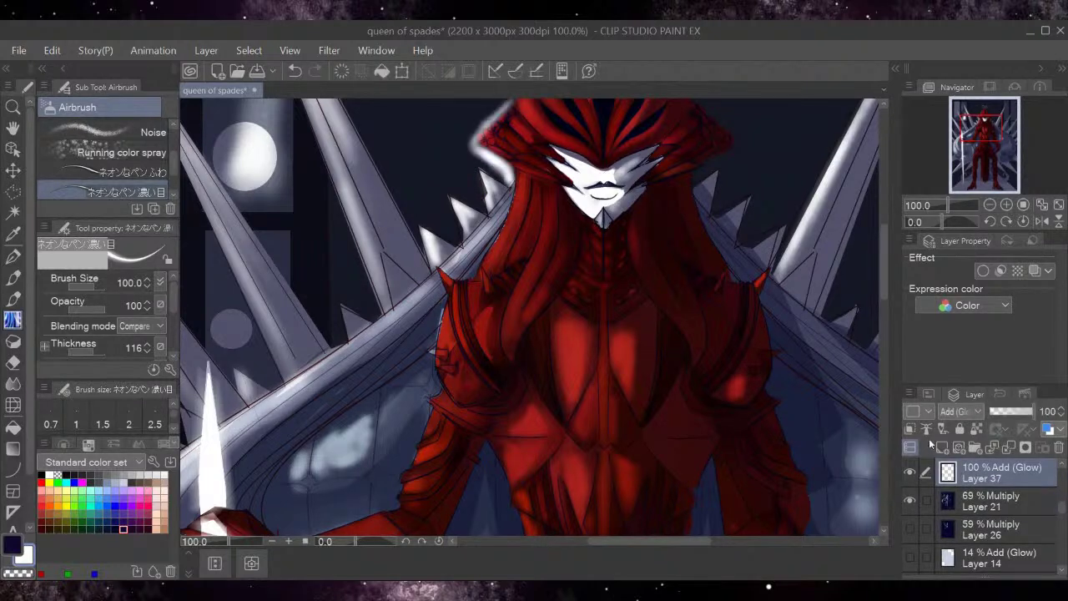
{"action": "left_click", "coordinate": [343, 72]}
{"action": "mouse_move", "coordinate": [404, 205]}
{"action": "left_mouse_down"}
{"action": "mouse_move", "coordinate": [401, 173]}
{"action": "mouse_move", "coordinate": [442, 152]}
{"action": "left_mouse_up"}
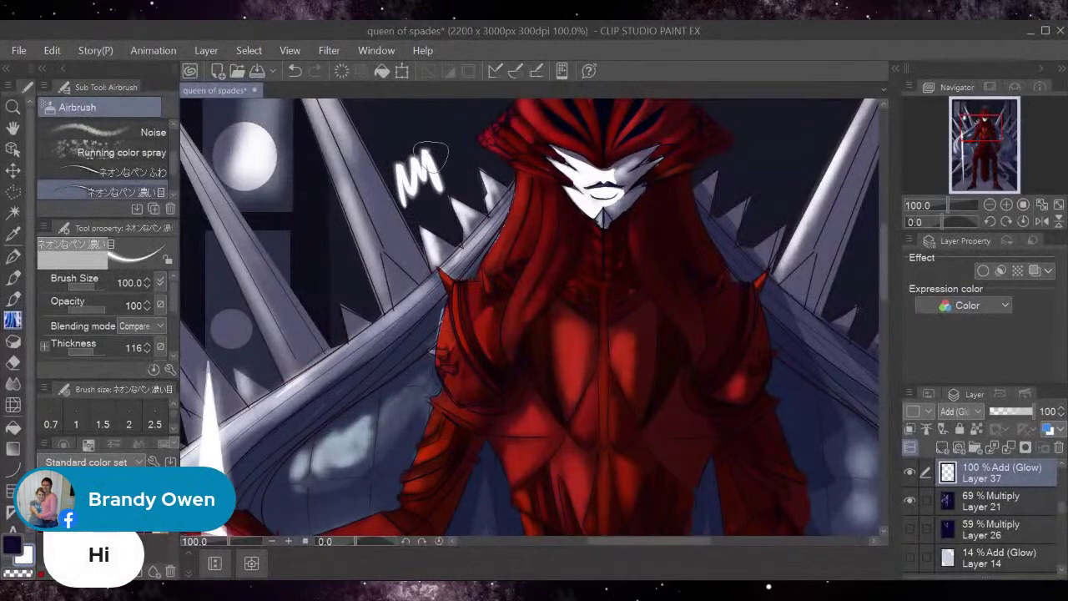
{"action": "left_click", "coordinate": [295, 70]}
Pick bright red and try ネオンなペン 濃い目 strokes along the hood's edge, the chest plate and the hair.
{"action": "left_click", "coordinate": [43, 574]}
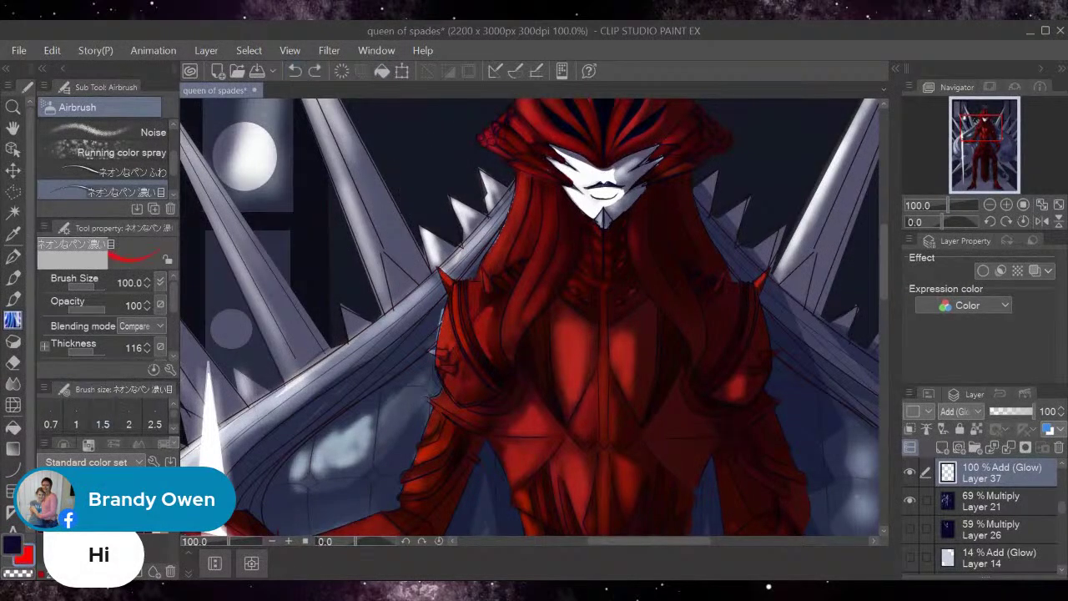
{"action": "mouse_move", "coordinate": [484, 152]}
{"action": "left_mouse_down"}
{"action": "mouse_move", "coordinate": [509, 171]}
{"action": "mouse_move", "coordinate": [482, 148]}
{"action": "left_mouse_up"}
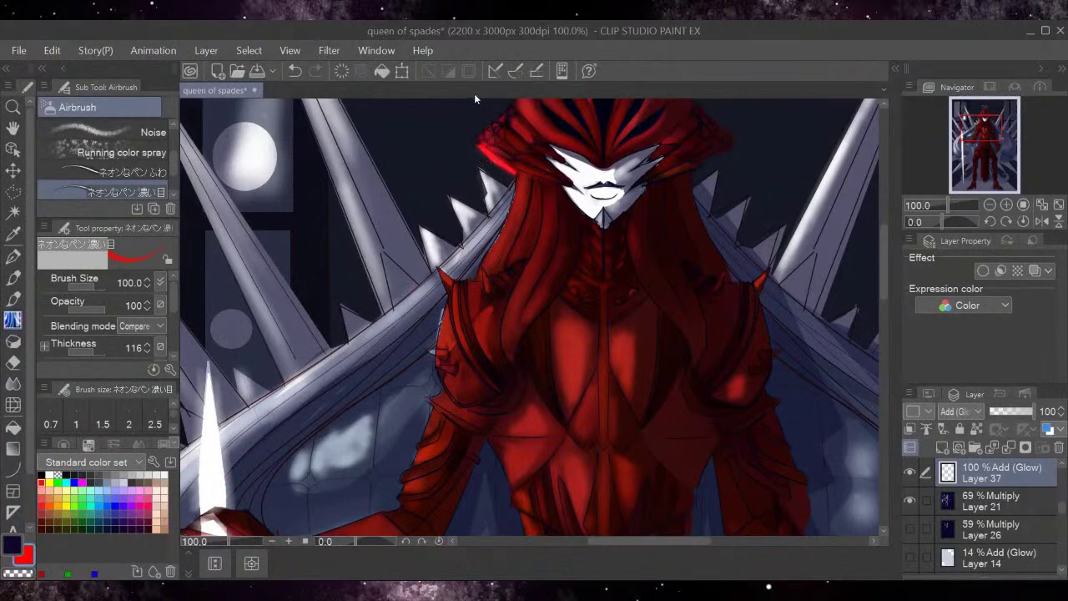
{"action": "left_click", "coordinate": [295, 70]}
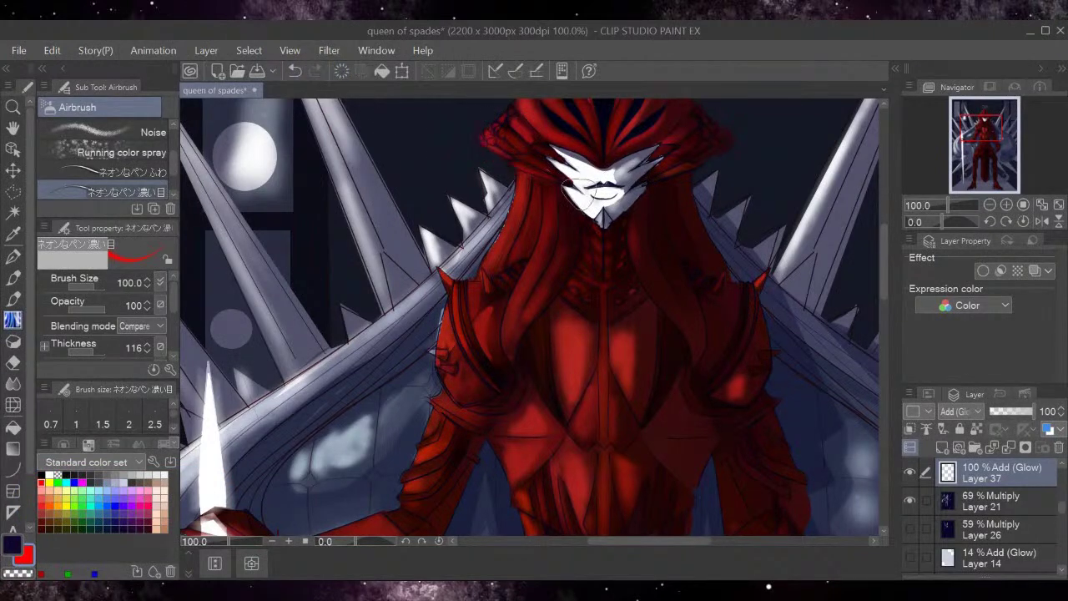
{"action": "mouse_move", "coordinate": [563, 372]}
{"action": "left_mouse_down"}
{"action": "mouse_move", "coordinate": [554, 338]}
{"action": "mouse_move", "coordinate": [572, 381]}
{"action": "mouse_move", "coordinate": [569, 345]}
{"action": "left_mouse_up"}
{"action": "mouse_move", "coordinate": [489, 251]}
{"action": "left_mouse_down"}
{"action": "mouse_move", "coordinate": [481, 267]}
{"action": "mouse_move", "coordinate": [515, 201]}
{"action": "mouse_move", "coordinate": [506, 192]}
{"action": "left_mouse_up"}
Paint red glow highlights on the chest plate and moonlit-side shoulder armour on Layer 37 with the Soft airbrush.
{"action": "scroll", "coordinate": [162, 146], "scroll_direction": "up", "scroll_amount": 3}
{"action": "left_click", "coordinate": [156, 134]}
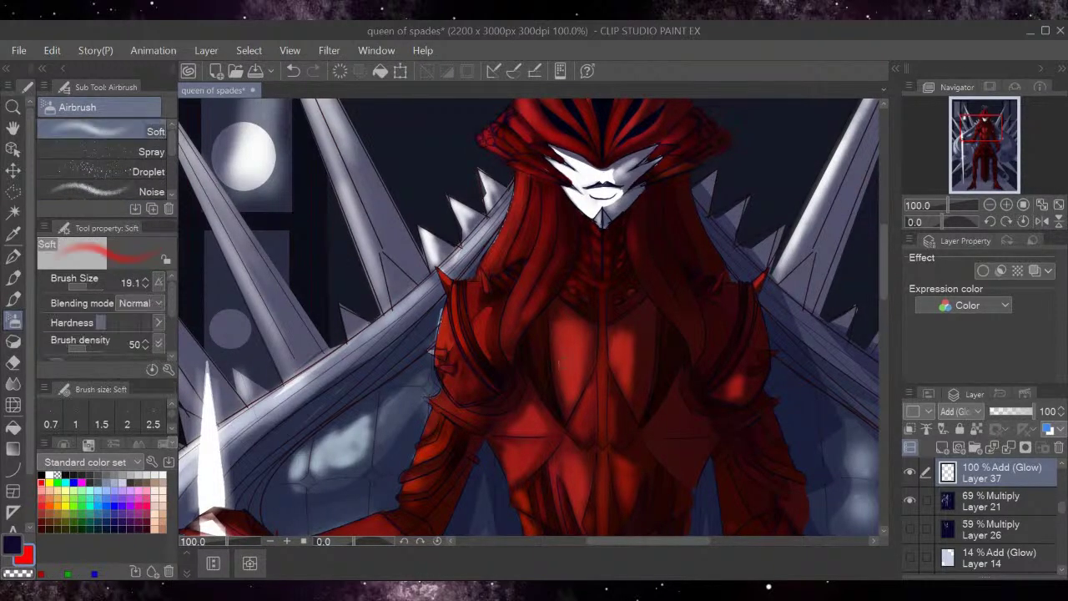
{"action": "left_click_drag", "start_coordinate": [567, 370], "coordinate": [566, 364]}
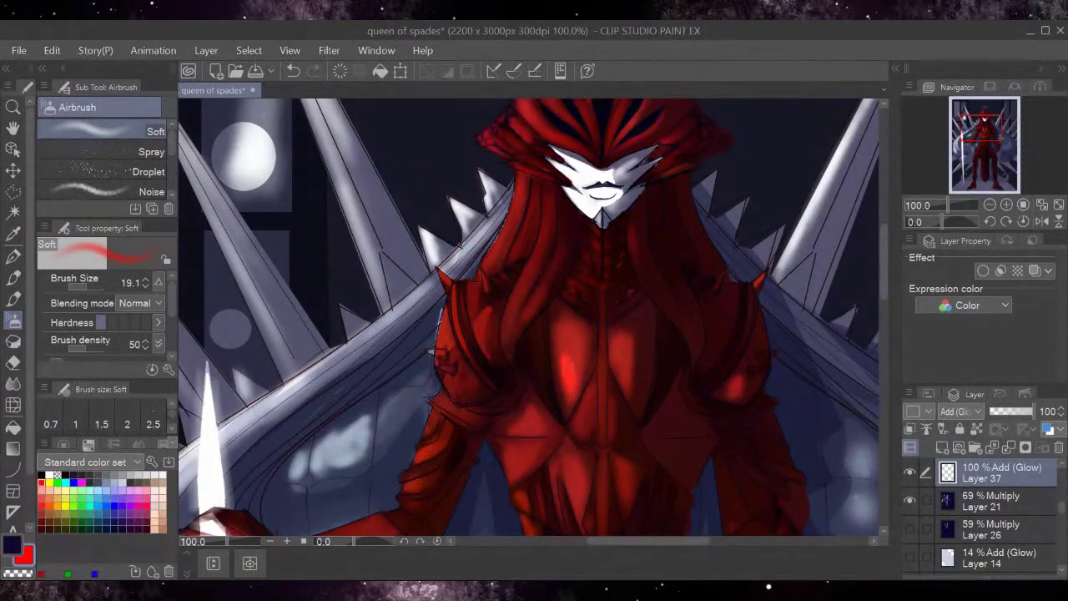
{"action": "left_click_drag", "start_coordinate": [442, 331], "coordinate": [444, 318]}
{"action": "mouse_move", "coordinate": [469, 302]}
{"action": "left_mouse_down"}
{"action": "mouse_move", "coordinate": [471, 288]}
{"action": "mouse_move", "coordinate": [473, 302]}
{"action": "left_mouse_up"}
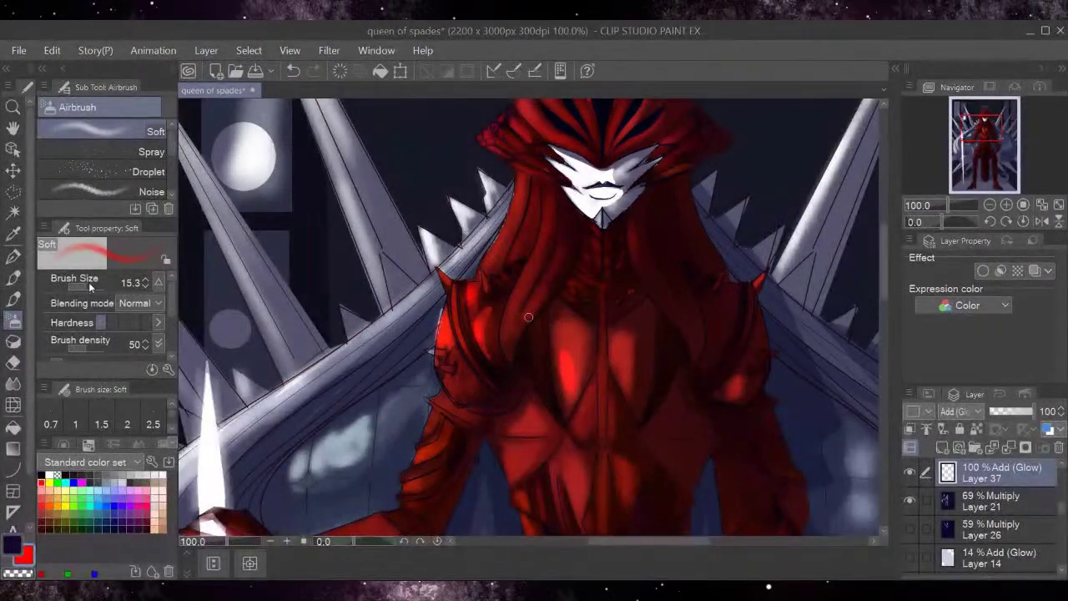
Set the Soft airbrush size to 11.2 and paint red glow highlights along the hood's folds and pointed brim.
{"action": "left_click", "coordinate": [85, 288]}
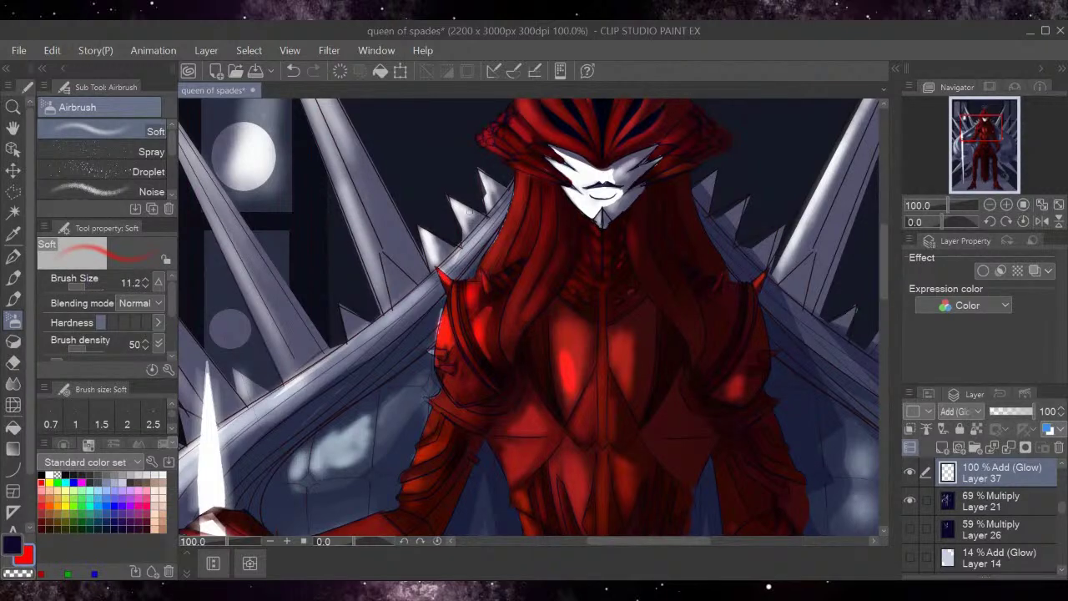
{"action": "left_click", "coordinate": [993, 119]}
{"action": "left_click_drag", "start_coordinate": [494, 237], "coordinate": [525, 266]}
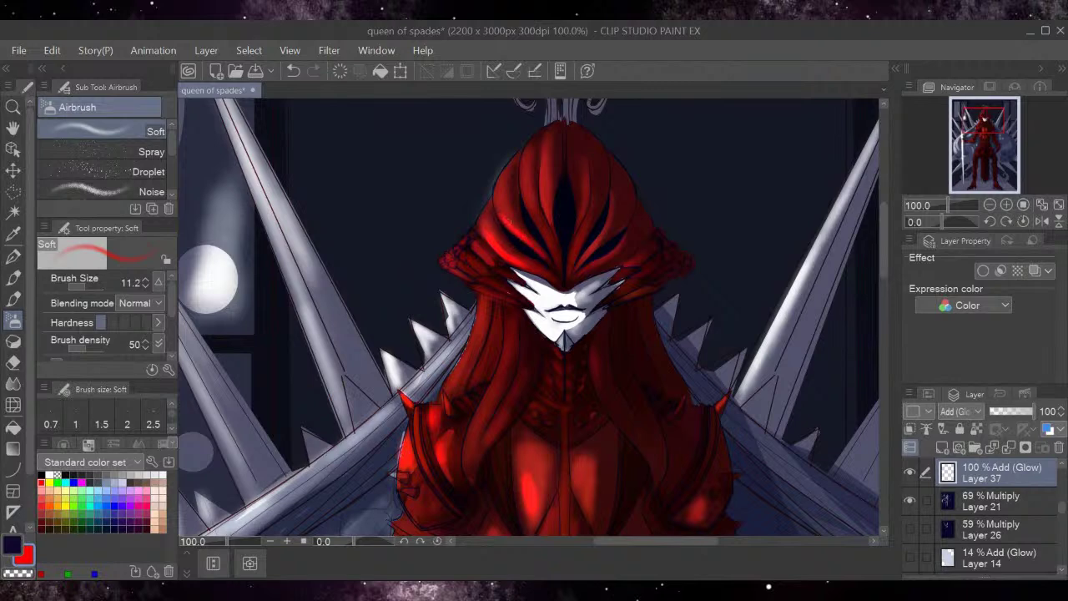
{"action": "mouse_move", "coordinate": [499, 186]}
{"action": "left_mouse_down"}
{"action": "mouse_move", "coordinate": [503, 215]}
{"action": "mouse_move", "coordinate": [536, 203]}
{"action": "mouse_move", "coordinate": [525, 193]}
{"action": "mouse_move", "coordinate": [558, 265]}
{"action": "left_mouse_up"}
{"action": "mouse_move", "coordinate": [539, 220]}
{"action": "left_mouse_down"}
{"action": "mouse_move", "coordinate": [528, 154]}
{"action": "mouse_move", "coordinate": [530, 194]}
{"action": "mouse_move", "coordinate": [526, 179]}
{"action": "mouse_move", "coordinate": [560, 259]}
{"action": "mouse_move", "coordinate": [545, 143]}
{"action": "left_mouse_up"}
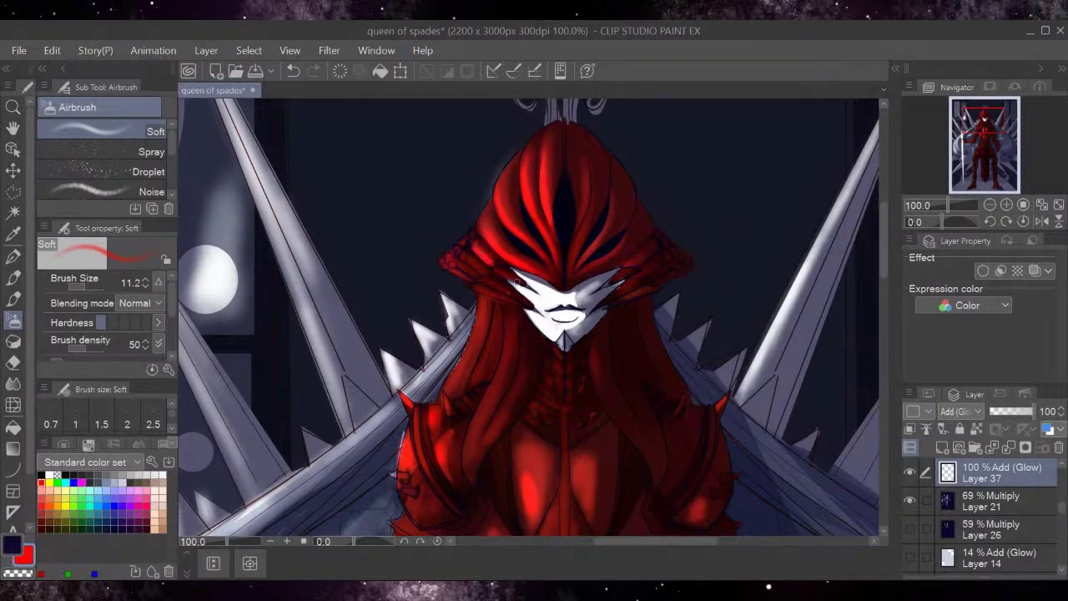
{"action": "mouse_move", "coordinate": [463, 260]}
{"action": "left_mouse_down"}
{"action": "mouse_move", "coordinate": [527, 303]}
{"action": "mouse_move", "coordinate": [461, 268]}
{"action": "mouse_move", "coordinate": [517, 305]}
{"action": "left_mouse_up"}
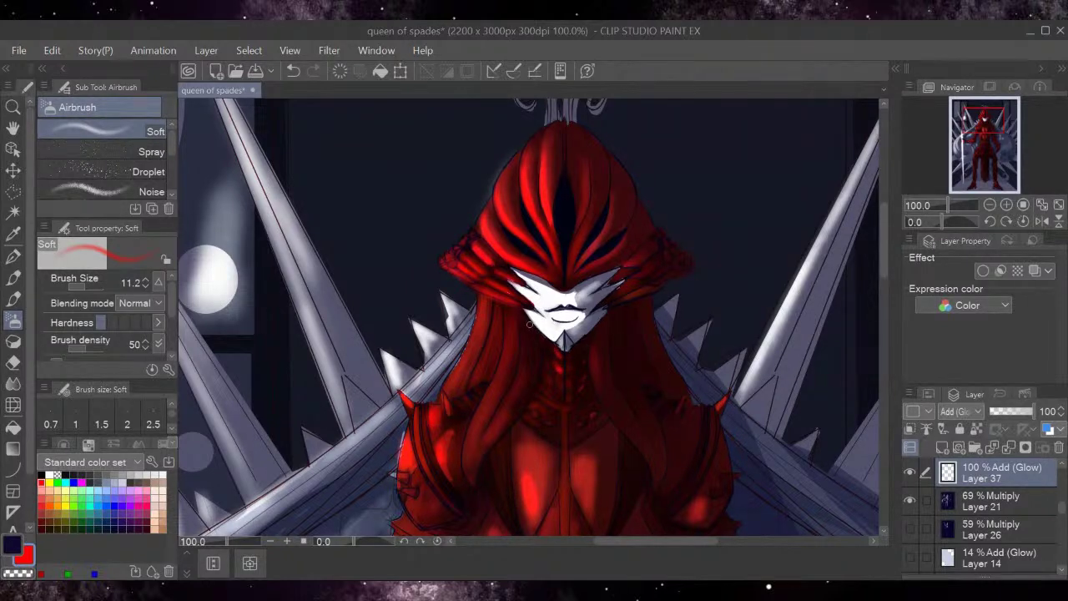
Add a small white highlight inside the red glow on the chest plate.
{"action": "left_click_drag", "start_coordinate": [989, 147], "coordinate": [977, 121]}
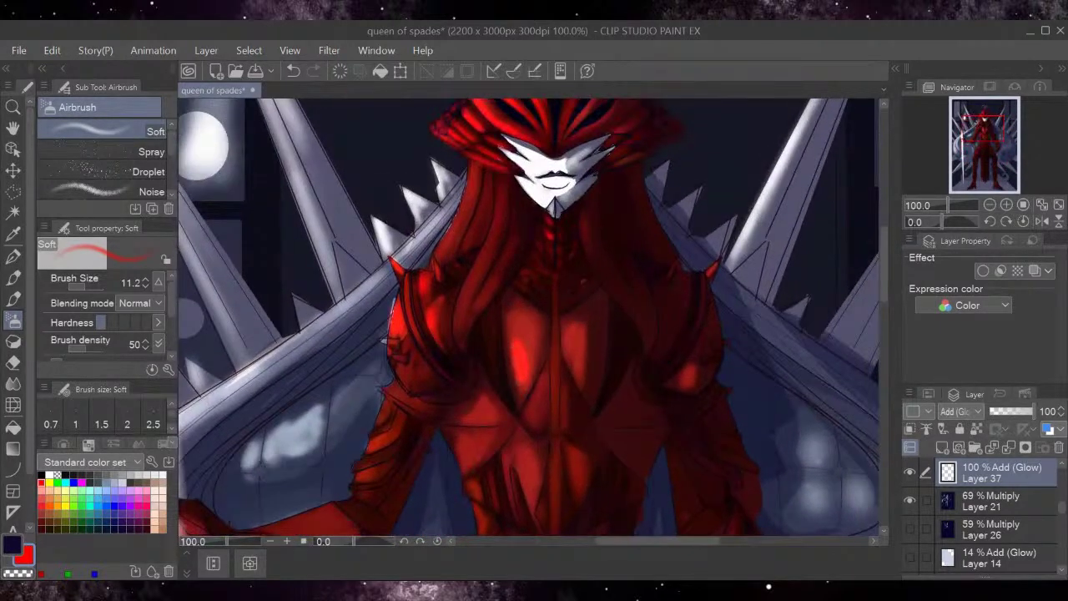
{"action": "left_click", "coordinate": [162, 474]}
{"action": "left_click_drag", "start_coordinate": [529, 326], "coordinate": [526, 345]}
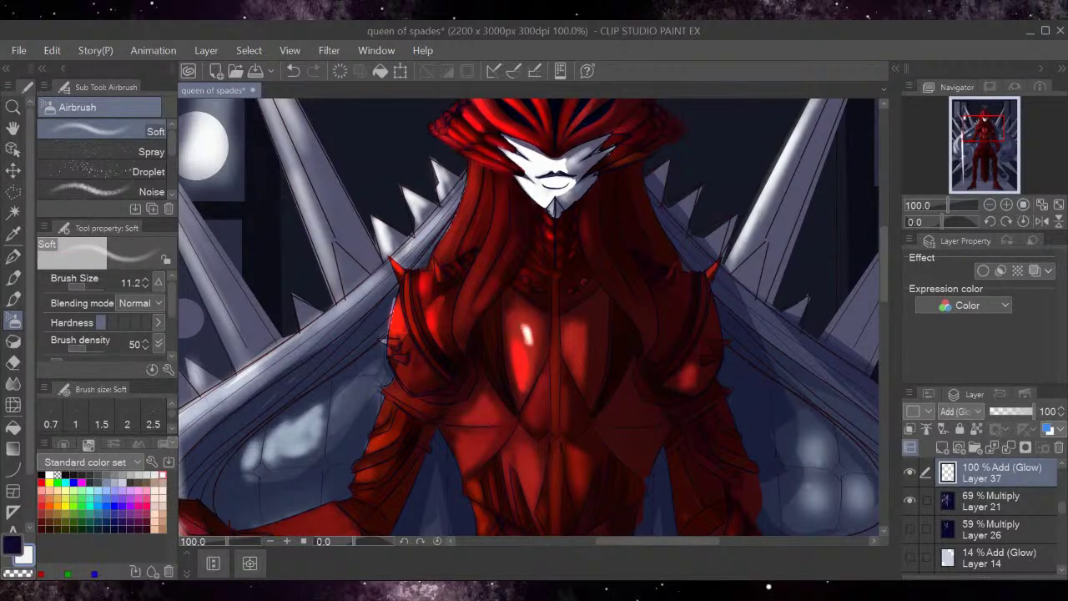
Undo the last white highlight on the chest plate and airbrush bright red glow on the moonlit-side shoulder spikes and upper arm armour.
{"action": "left_click", "coordinate": [292, 73]}
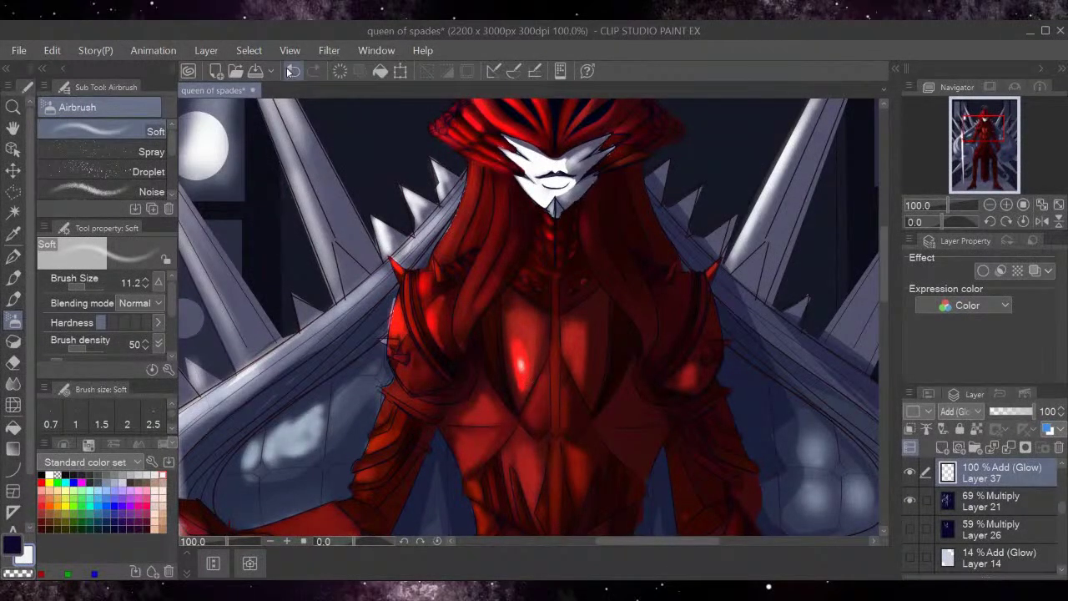
{"action": "left_click", "coordinate": [42, 482]}
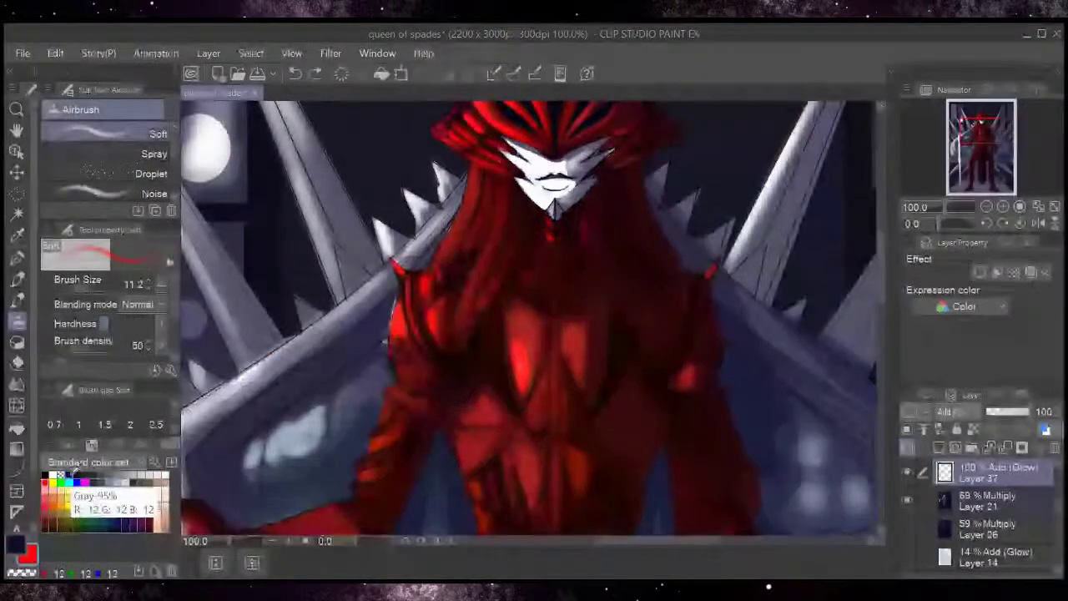
{"action": "left_click_drag", "start_coordinate": [398, 301], "coordinate": [403, 338]}
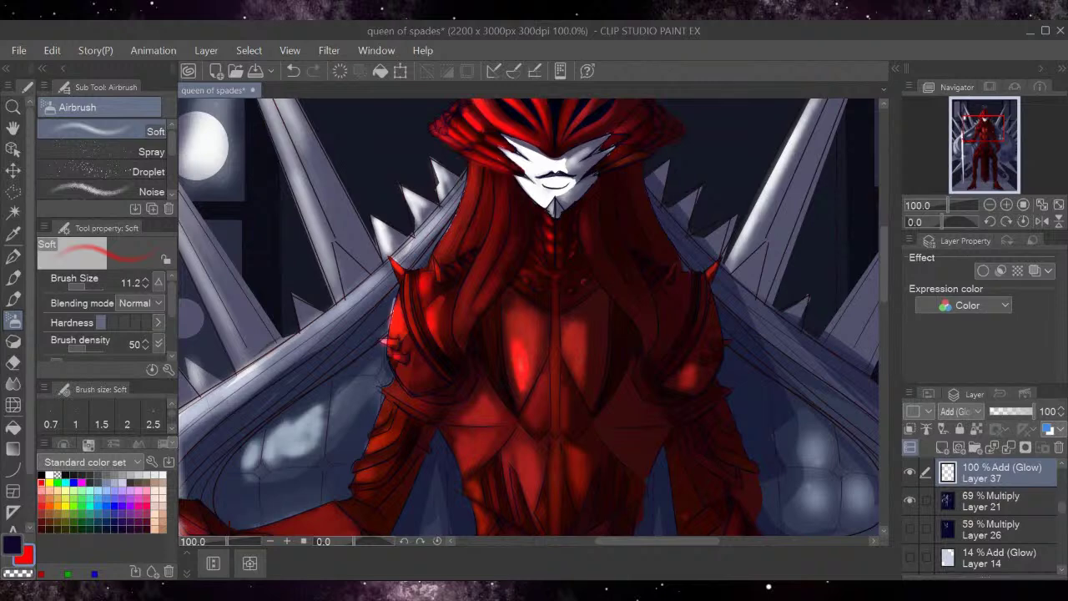
{"action": "mouse_move", "coordinate": [375, 441]}
{"action": "left_mouse_down"}
{"action": "mouse_move", "coordinate": [404, 424]}
{"action": "mouse_move", "coordinate": [385, 405]}
{"action": "mouse_move", "coordinate": [370, 418]}
{"action": "left_mouse_up"}
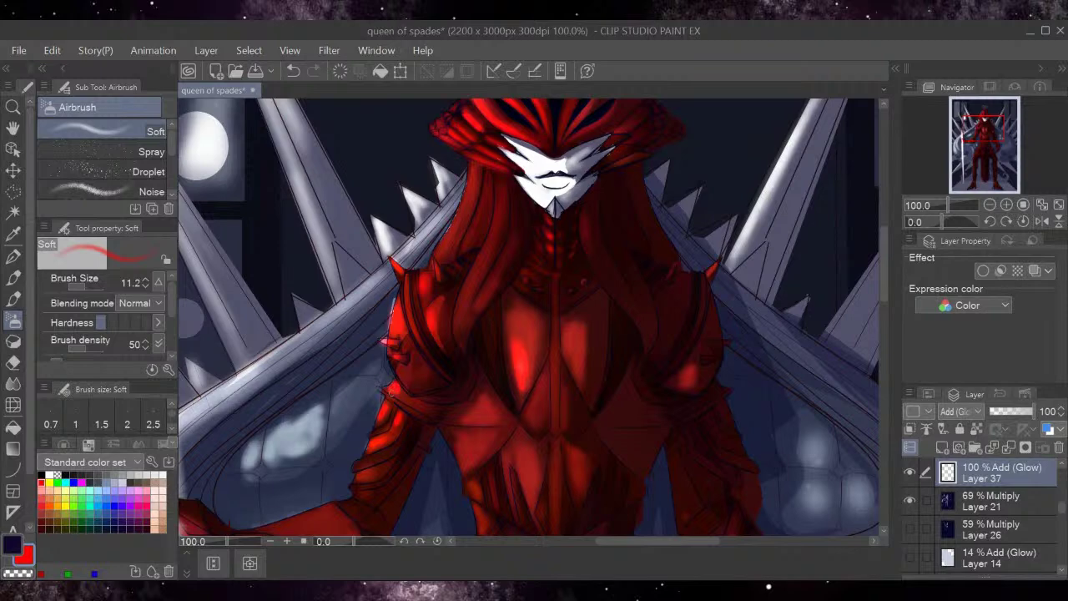
Try hard-edged red highlights with the Thin Render Solid pencil on the shoulder armour, the chest plate and the hair.
{"action": "left_click", "coordinate": [15, 257]}
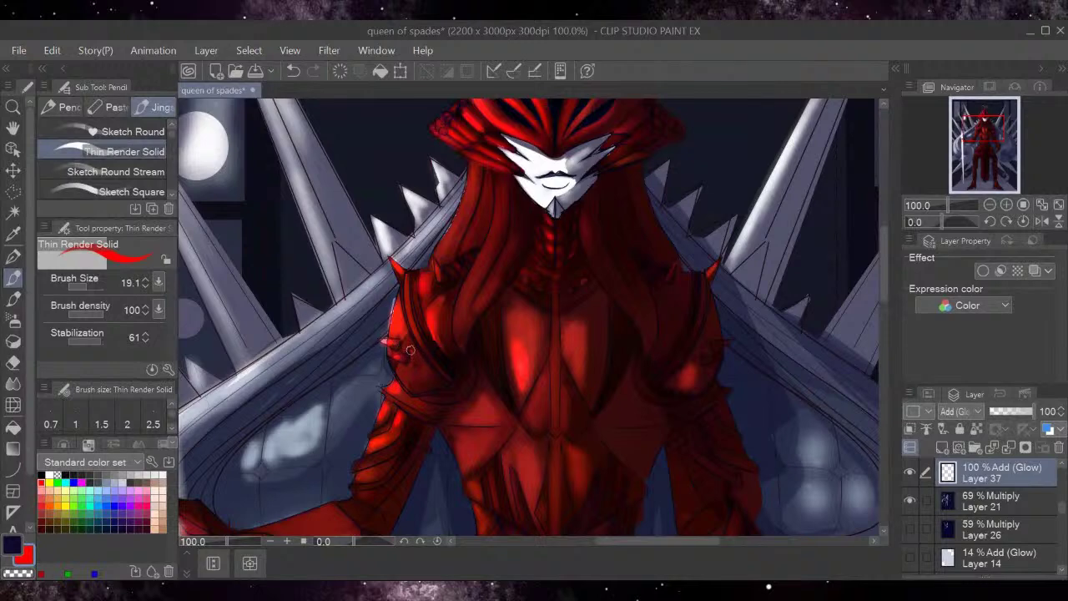
{"action": "left_click_drag", "start_coordinate": [412, 359], "coordinate": [408, 353]}
{"action": "left_click_drag", "start_coordinate": [511, 326], "coordinate": [530, 359]}
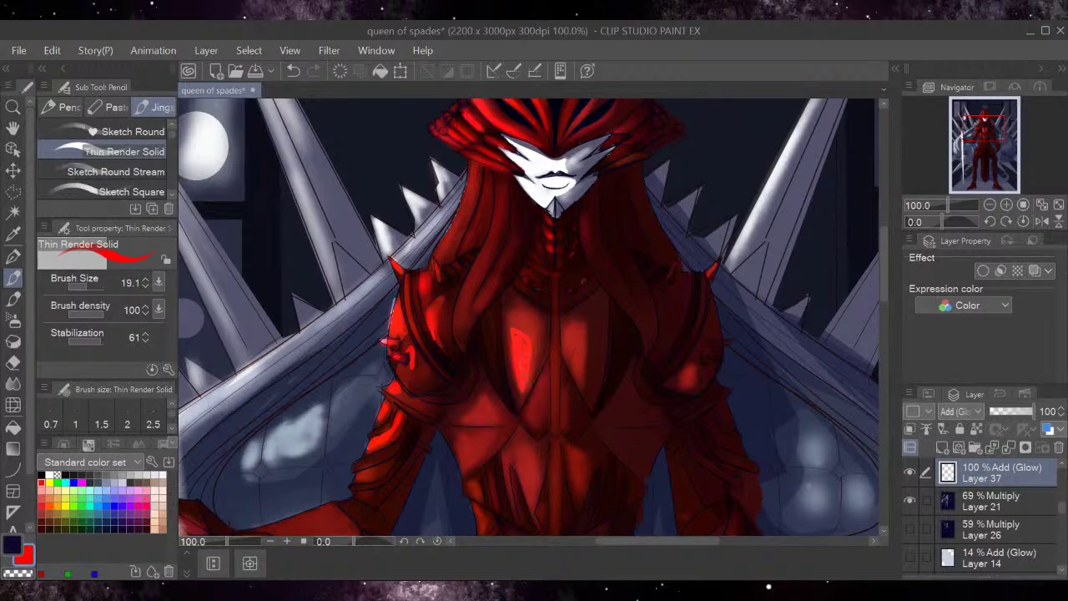
{"action": "left_click_drag", "start_coordinate": [439, 250], "coordinate": [474, 173]}
Undo the last four hard-edged red strokes.
{"action": "left_click", "coordinate": [294, 73]}
{"action": "left_click", "coordinate": [293, 72]}
{"action": "left_click", "coordinate": [293, 74]}
{"action": "left_click", "coordinate": [293, 73]}
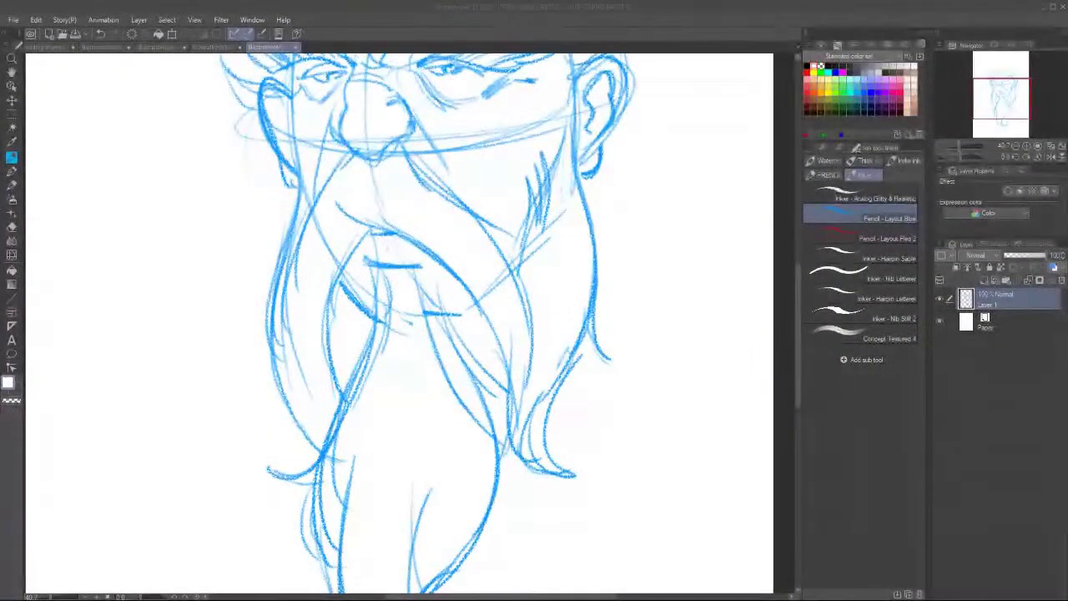
In the Illustration4 sketch of the bearded man, erase the forehead wrinkle lines above the nose.
{"action": "left_click_drag", "start_coordinate": [798, 292], "coordinate": [799, 239]}
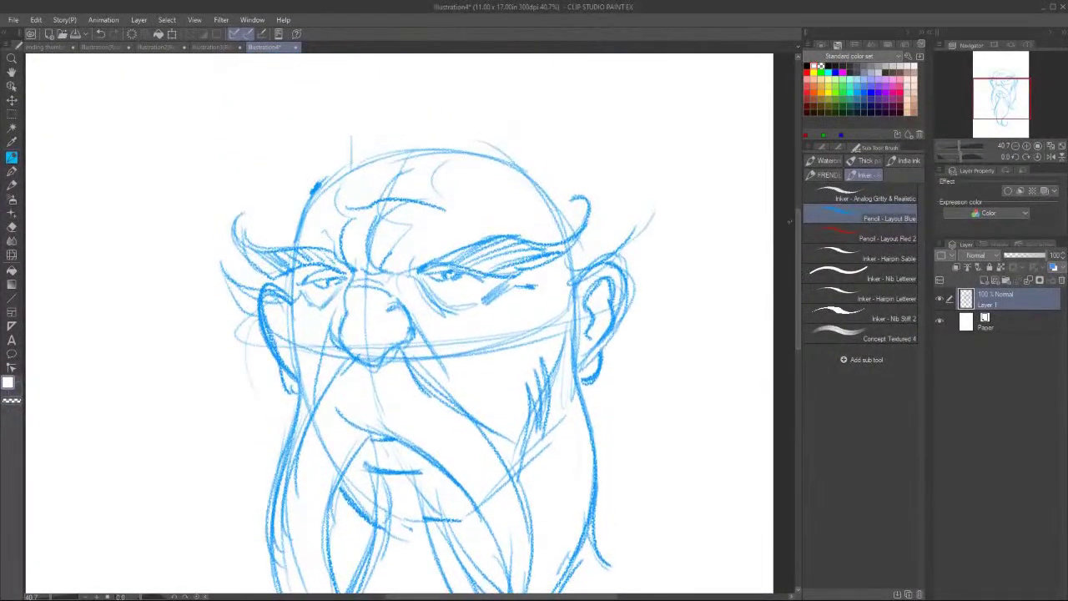
{"action": "key", "text": "ctrl+space"}
{"action": "left_click_drag", "start_coordinate": [544, 252], "coordinate": [434, 259]}
{"action": "key", "text": "space"}
{"action": "left_click_drag", "start_coordinate": [677, 368], "coordinate": [614, 342]}
{"action": "scroll", "coordinate": [614, 342], "scroll_direction": "up", "scroll_amount": 4}
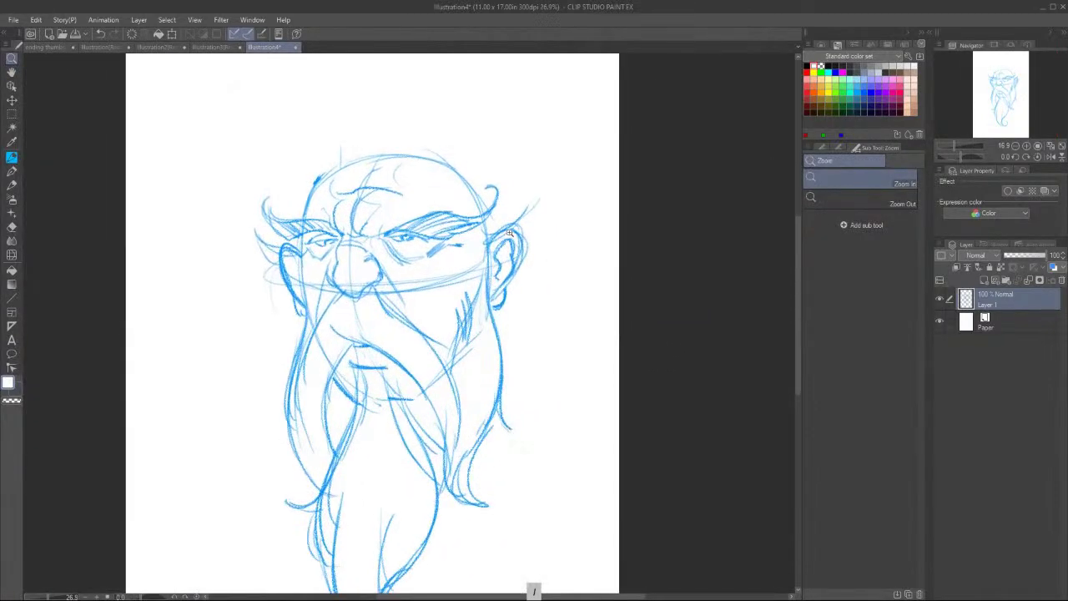
{"action": "key", "text": "h"}
{"action": "left_click_drag", "start_coordinate": [553, 237], "coordinate": [561, 279]}
{"action": "key", "text": "slash"}
{"action": "left_click_drag", "start_coordinate": [488, 253], "coordinate": [469, 263]}
{"action": "scroll", "coordinate": [469, 262], "scroll_direction": "up", "scroll_amount": 3}
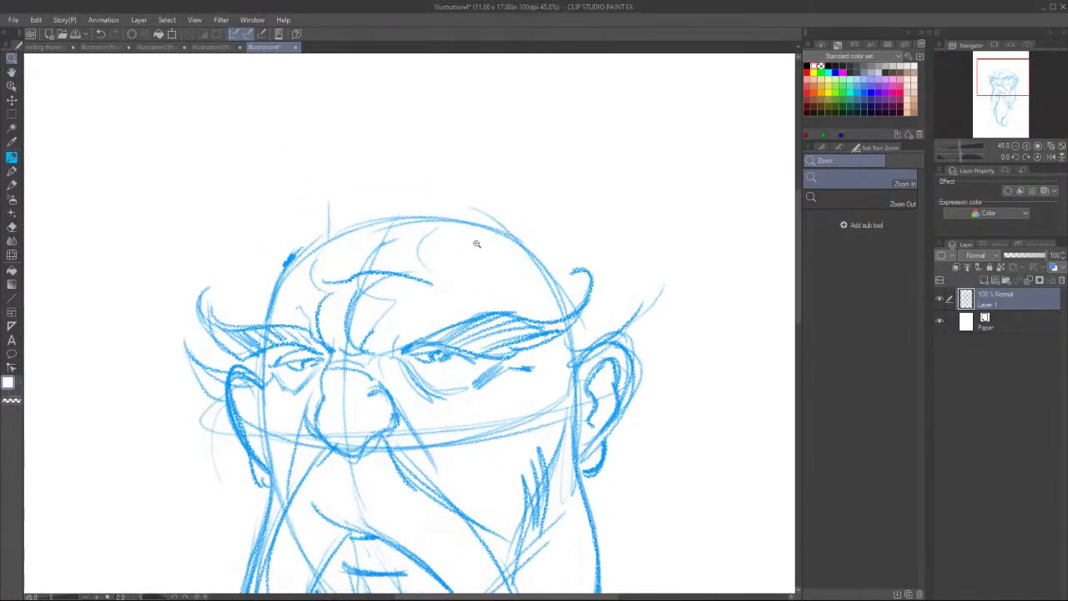
{"action": "left_click", "coordinate": [419, 182]}
{"action": "key", "text": "e"}
{"action": "mouse_move", "coordinate": [336, 327]}
{"action": "left_mouse_down"}
{"action": "mouse_move", "coordinate": [357, 306]}
{"action": "mouse_move", "coordinate": [374, 310]}
{"action": "left_mouse_up"}
Sketch a third eye with lids, pupil and surrounding wrinkles in the middle of the forehead using Pencil - Layout Blue.
{"action": "key", "text": "b"}
{"action": "mouse_move", "coordinate": [308, 311]}
{"action": "left_mouse_down"}
{"action": "mouse_move", "coordinate": [347, 298]}
{"action": "mouse_move", "coordinate": [380, 315]}
{"action": "left_mouse_up"}
{"action": "mouse_move", "coordinate": [380, 316]}
{"action": "left_mouse_down"}
{"action": "mouse_move", "coordinate": [357, 288]}
{"action": "mouse_move", "coordinate": [310, 307]}
{"action": "mouse_move", "coordinate": [377, 309]}
{"action": "mouse_move", "coordinate": [317, 317]}
{"action": "mouse_move", "coordinate": [361, 322]}
{"action": "mouse_move", "coordinate": [319, 340]}
{"action": "mouse_move", "coordinate": [413, 318]}
{"action": "mouse_move", "coordinate": [442, 299]}
{"action": "mouse_move", "coordinate": [481, 303]}
{"action": "left_mouse_up"}
{"action": "mouse_move", "coordinate": [310, 305]}
{"action": "left_mouse_down"}
{"action": "mouse_move", "coordinate": [262, 321]}
{"action": "mouse_move", "coordinate": [349, 318]}
{"action": "mouse_move", "coordinate": [354, 299]}
{"action": "mouse_move", "coordinate": [341, 309]}
{"action": "mouse_move", "coordinate": [377, 318]}
{"action": "left_mouse_up"}
{"action": "left_click_drag", "start_coordinate": [308, 308], "coordinate": [332, 291]}
{"action": "mouse_move", "coordinate": [327, 293]}
{"action": "left_mouse_down"}
{"action": "mouse_move", "coordinate": [340, 288]}
{"action": "mouse_move", "coordinate": [373, 312]}
{"action": "mouse_move", "coordinate": [342, 284]}
{"action": "mouse_move", "coordinate": [363, 277]}
{"action": "left_mouse_up"}
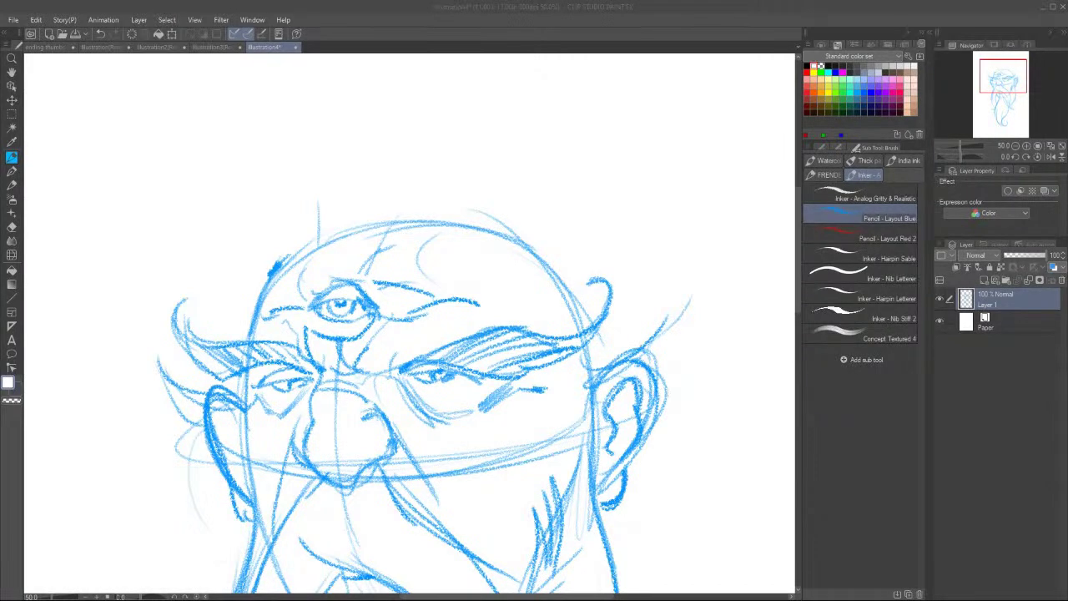
{"action": "left_click_drag", "start_coordinate": [799, 272], "coordinate": [799, 267]}
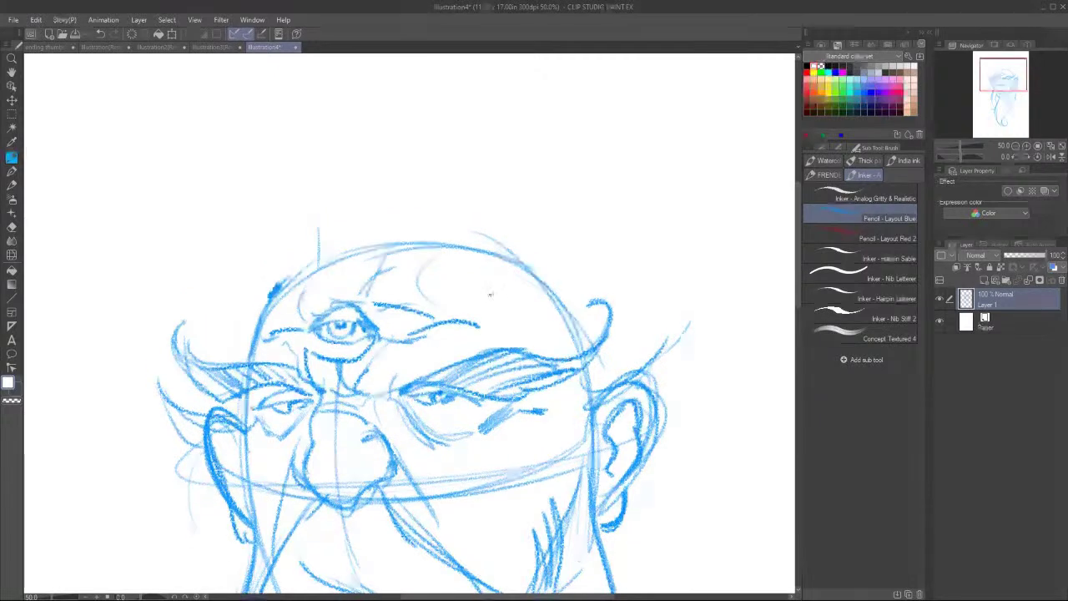
{"action": "left_click_drag", "start_coordinate": [367, 312], "coordinate": [401, 318]}
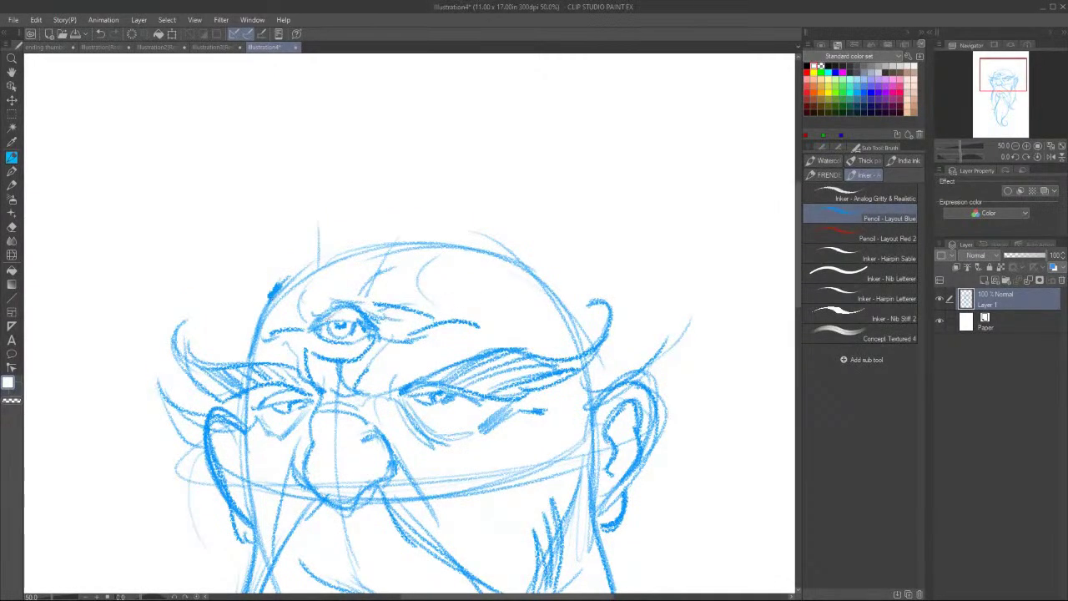
Darken the skull contour beside the right ear and thicken the curled tips of both eyebrows.
{"action": "mouse_move", "coordinate": [520, 280]}
{"action": "left_mouse_down"}
{"action": "mouse_move", "coordinate": [591, 364]}
{"action": "mouse_move", "coordinate": [596, 402]}
{"action": "left_mouse_up"}
{"action": "left_click_drag", "start_coordinate": [609, 328], "coordinate": [594, 372]}
{"action": "left_click_drag", "start_coordinate": [600, 310], "coordinate": [567, 297]}
{"action": "mouse_move", "coordinate": [184, 339]}
{"action": "left_mouse_down"}
{"action": "mouse_move", "coordinate": [204, 313]}
{"action": "mouse_move", "coordinate": [213, 331]}
{"action": "left_mouse_up"}
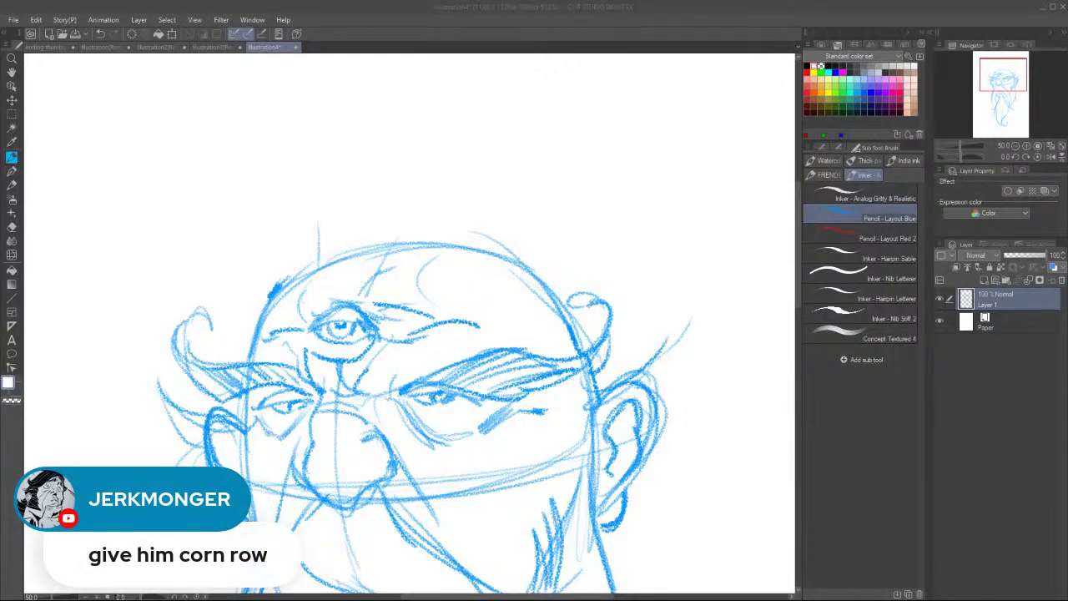
Sketch braided cornrows along the top of the head and a second row across the upper forehead.
{"action": "mouse_move", "coordinate": [800, 246]}
{"action": "left_mouse_down"}
{"action": "mouse_move", "coordinate": [800, 280]}
{"action": "mouse_move", "coordinate": [800, 259]}
{"action": "left_mouse_up"}
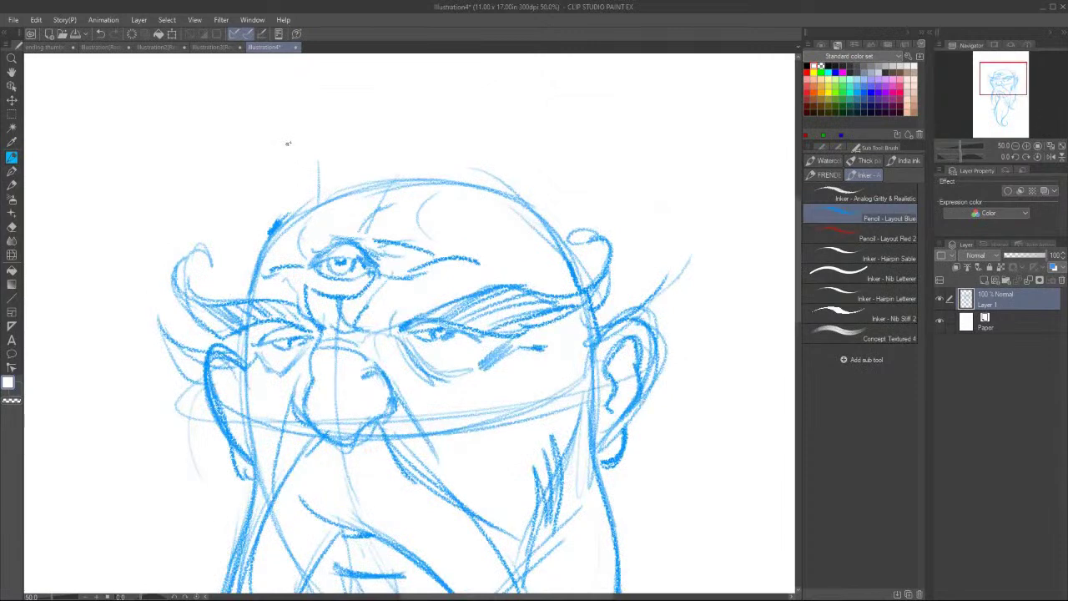
{"action": "left_click_drag", "start_coordinate": [288, 220], "coordinate": [323, 203]}
{"action": "left_click_drag", "start_coordinate": [307, 202], "coordinate": [364, 183]}
{"action": "mouse_move", "coordinate": [334, 218]}
{"action": "left_mouse_down"}
{"action": "mouse_move", "coordinate": [395, 178]}
{"action": "mouse_move", "coordinate": [436, 170]}
{"action": "mouse_move", "coordinate": [369, 204]}
{"action": "left_mouse_up"}
{"action": "mouse_move", "coordinate": [364, 207]}
{"action": "left_mouse_down"}
{"action": "mouse_move", "coordinate": [435, 211]}
{"action": "mouse_move", "coordinate": [428, 195]}
{"action": "mouse_move", "coordinate": [457, 187]}
{"action": "left_mouse_up"}
{"action": "left_click_drag", "start_coordinate": [439, 195], "coordinate": [476, 172]}
{"action": "left_click_drag", "start_coordinate": [469, 190], "coordinate": [506, 170]}
{"action": "left_click_drag", "start_coordinate": [493, 199], "coordinate": [514, 177]}
{"action": "left_click_drag", "start_coordinate": [432, 211], "coordinate": [519, 188]}
{"action": "mouse_move", "coordinate": [484, 237]}
{"action": "left_mouse_down"}
{"action": "mouse_move", "coordinate": [566, 209]}
{"action": "mouse_move", "coordinate": [572, 242]}
{"action": "left_mouse_up"}
{"action": "left_click_drag", "start_coordinate": [457, 224], "coordinate": [511, 198]}
{"action": "left_click_drag", "start_coordinate": [505, 210], "coordinate": [544, 194]}
{"action": "left_click_drag", "start_coordinate": [539, 216], "coordinate": [547, 199]}
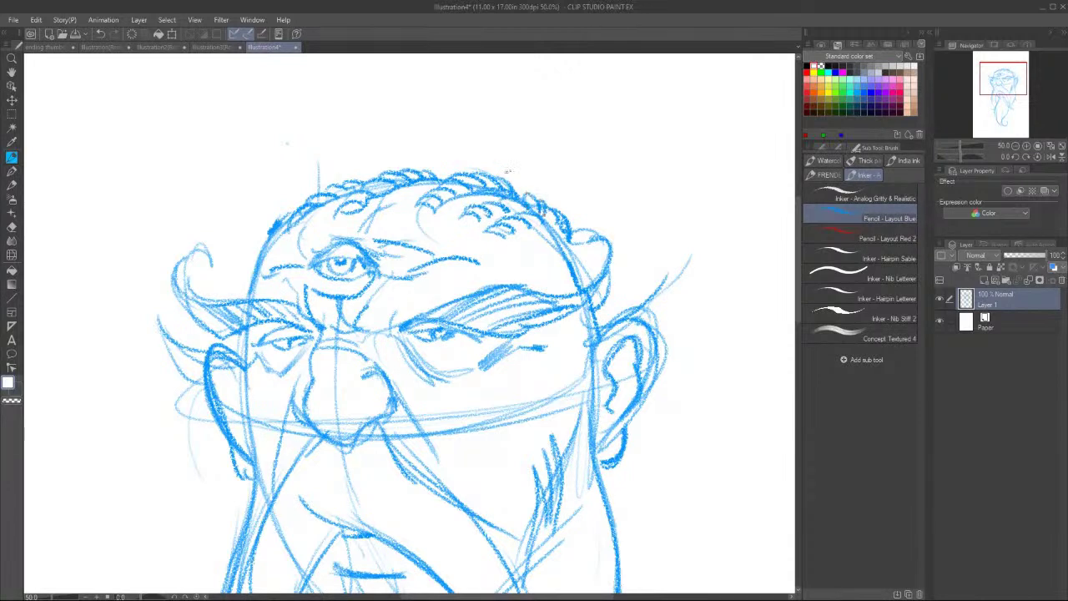
Extend the cornrows across the crown, down the left side of the head and onto the right temple.
{"action": "left_click_drag", "start_coordinate": [397, 200], "coordinate": [459, 167]}
{"action": "mouse_move", "coordinate": [319, 209]}
{"action": "left_mouse_down"}
{"action": "mouse_move", "coordinate": [389, 169]}
{"action": "mouse_move", "coordinate": [269, 227]}
{"action": "mouse_move", "coordinate": [262, 252]}
{"action": "left_mouse_up"}
{"action": "left_click_drag", "start_coordinate": [284, 242], "coordinate": [270, 256]}
{"action": "mouse_move", "coordinate": [536, 250]}
{"action": "left_mouse_down"}
{"action": "mouse_move", "coordinate": [544, 265]}
{"action": "mouse_move", "coordinate": [586, 272]}
{"action": "left_mouse_up"}
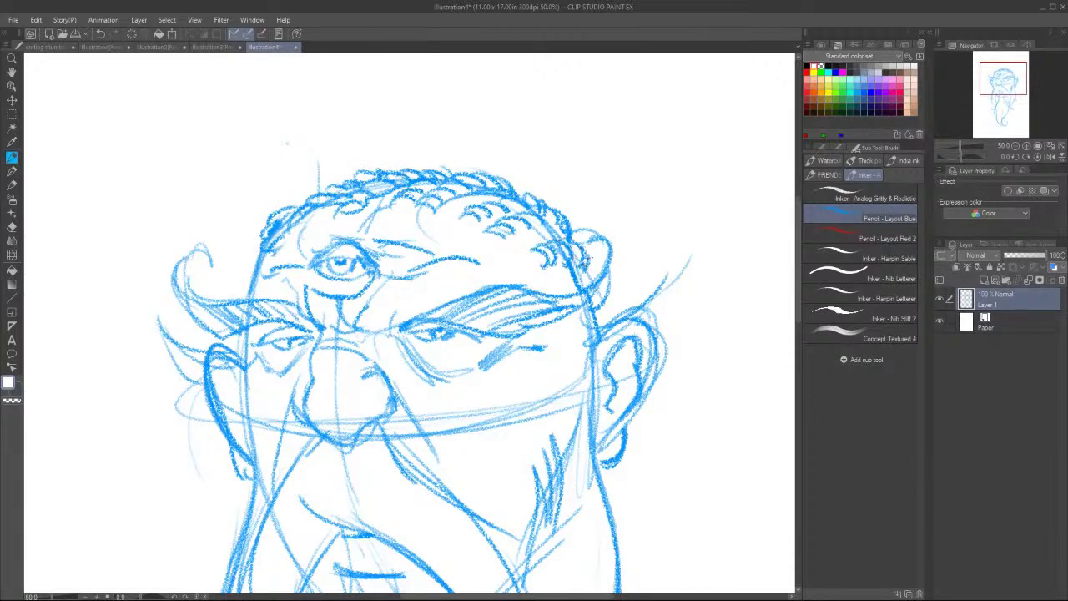
Refine the right temple, the upper-left braids, the lines around both eyes and the inside of the right ear.
{"action": "key", "text": "slash"}
{"action": "left_click_drag", "start_coordinate": [714, 285], "coordinate": [674, 304]}
{"action": "key", "text": "h"}
{"action": "mouse_move", "coordinate": [748, 423]}
{"action": "left_mouse_down"}
{"action": "mouse_move", "coordinate": [635, 332]}
{"action": "mouse_move", "coordinate": [654, 343]}
{"action": "left_mouse_up"}
{"action": "key", "text": "b"}
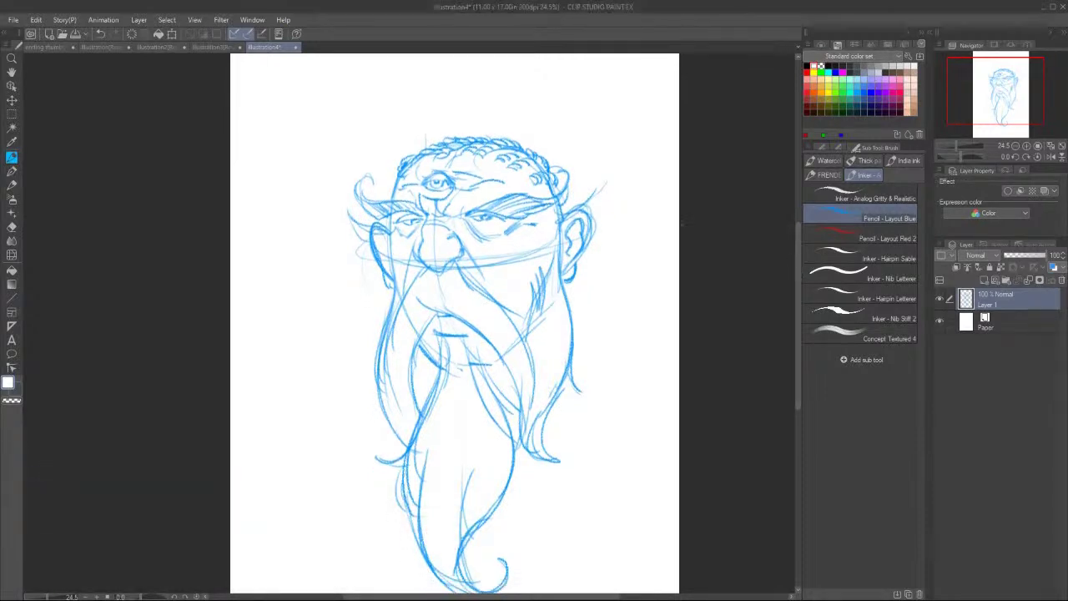
{"action": "left_click_drag", "start_coordinate": [560, 183], "coordinate": [564, 211]}
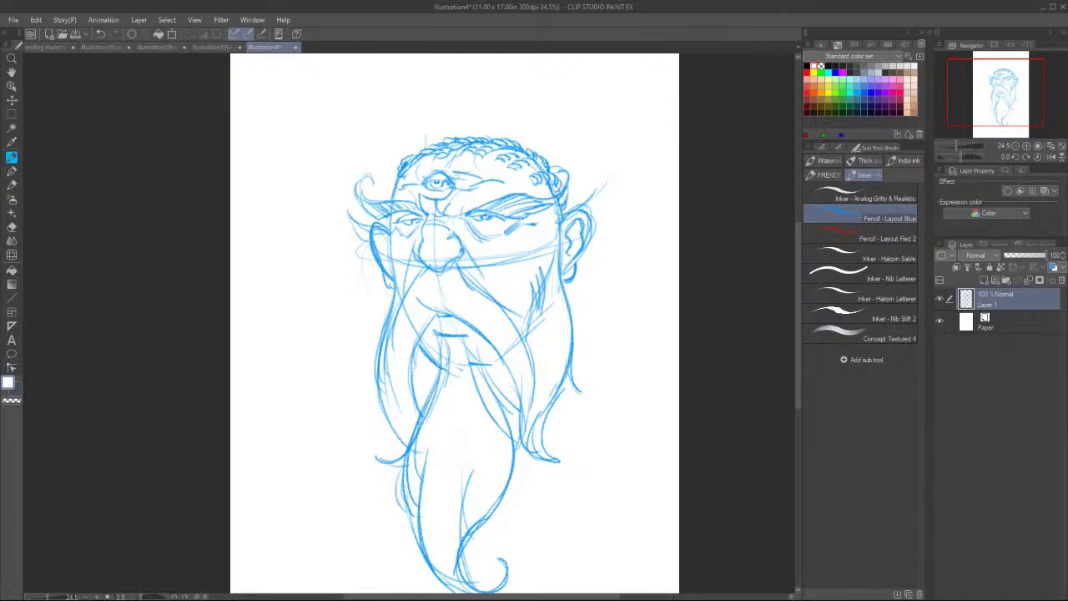
{"action": "mouse_move", "coordinate": [401, 167]}
{"action": "left_mouse_down"}
{"action": "mouse_move", "coordinate": [396, 179]}
{"action": "mouse_move", "coordinate": [404, 158]}
{"action": "mouse_move", "coordinate": [468, 132]}
{"action": "left_mouse_up"}
{"action": "left_click_drag", "start_coordinate": [487, 221], "coordinate": [504, 229]}
{"action": "left_click_drag", "start_coordinate": [397, 222], "coordinate": [423, 217]}
{"action": "left_click_drag", "start_coordinate": [574, 248], "coordinate": [571, 264]}
Draw flaring, curled hair tufts sticking out beside both ears.
{"action": "mouse_move", "coordinate": [378, 232]}
{"action": "left_mouse_down"}
{"action": "mouse_move", "coordinate": [391, 237]}
{"action": "mouse_move", "coordinate": [389, 252]}
{"action": "mouse_move", "coordinate": [344, 206]}
{"action": "left_mouse_up"}
{"action": "mouse_move", "coordinate": [559, 209]}
{"action": "left_mouse_down"}
{"action": "mouse_move", "coordinate": [582, 200]}
{"action": "mouse_move", "coordinate": [598, 167]}
{"action": "mouse_move", "coordinate": [597, 210]}
{"action": "mouse_move", "coordinate": [616, 176]}
{"action": "mouse_move", "coordinate": [603, 187]}
{"action": "left_mouse_up"}
{"action": "mouse_move", "coordinate": [378, 190]}
{"action": "left_mouse_down"}
{"action": "mouse_move", "coordinate": [372, 175]}
{"action": "mouse_move", "coordinate": [360, 185]}
{"action": "left_mouse_up"}
{"action": "left_click_drag", "start_coordinate": [601, 168], "coordinate": [593, 176]}
{"action": "left_click_drag", "start_coordinate": [356, 233], "coordinate": [344, 203]}
{"action": "mouse_move", "coordinate": [592, 226]}
{"action": "left_mouse_down"}
{"action": "mouse_move", "coordinate": [618, 208]}
{"action": "mouse_move", "coordinate": [599, 238]}
{"action": "mouse_move", "coordinate": [610, 234]}
{"action": "left_mouse_up"}
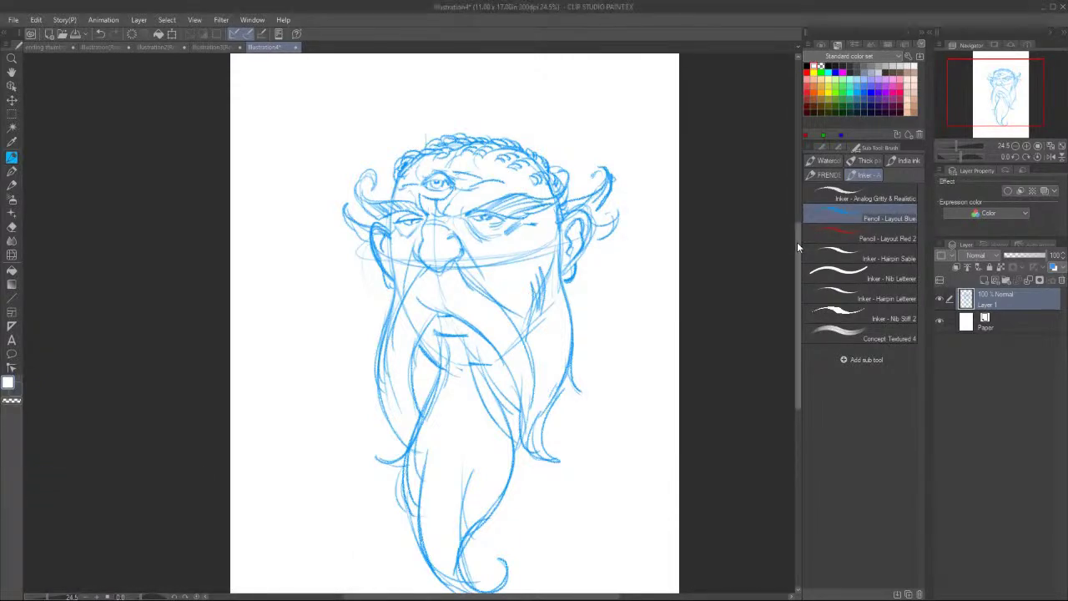
Add flowing hair strands to the side beard, the moustache ends and the chin beard below the mouth.
{"action": "scroll", "coordinate": [455, 334], "scroll_direction": "down", "scroll_amount": 1}
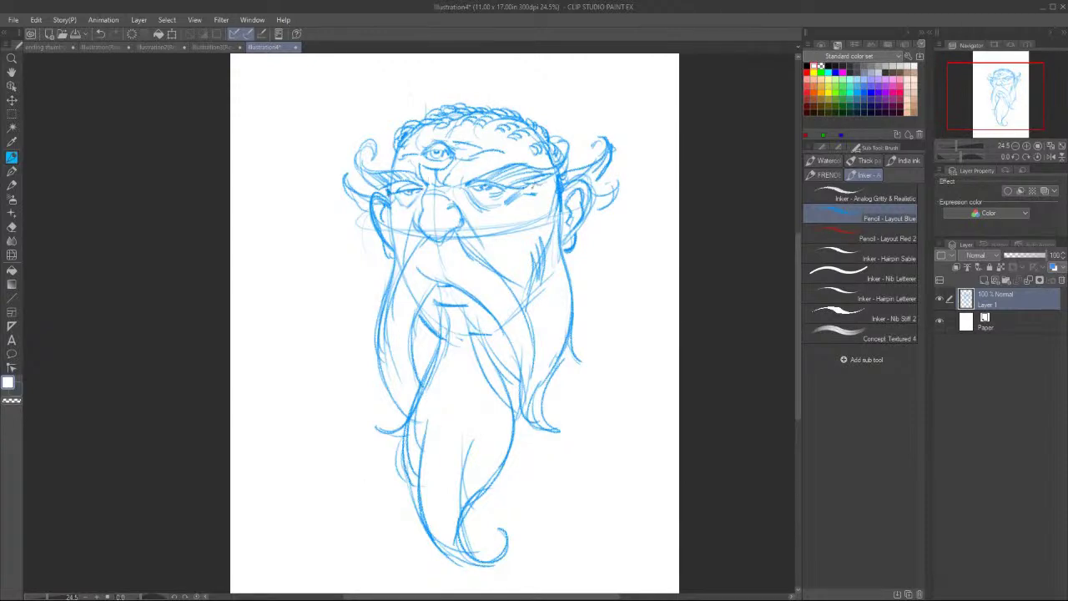
{"action": "mouse_move", "coordinate": [550, 286]}
{"action": "left_mouse_down"}
{"action": "mouse_move", "coordinate": [553, 336]}
{"action": "mouse_move", "coordinate": [533, 398]}
{"action": "left_mouse_up"}
{"action": "left_click_drag", "start_coordinate": [449, 309], "coordinate": [449, 382]}
{"action": "left_click_drag", "start_coordinate": [415, 331], "coordinate": [418, 383]}
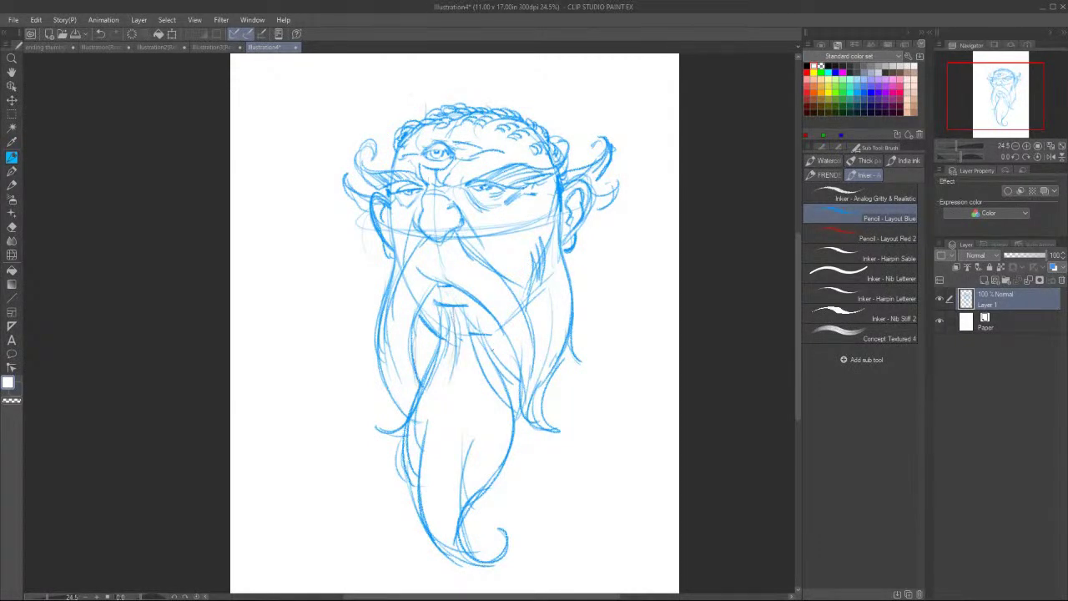
{"action": "mouse_move", "coordinate": [519, 383]}
{"action": "left_mouse_down"}
{"action": "mouse_move", "coordinate": [544, 436]}
{"action": "mouse_move", "coordinate": [568, 428]}
{"action": "mouse_move", "coordinate": [557, 429]}
{"action": "left_mouse_up"}
{"action": "left_click_drag", "start_coordinate": [564, 272], "coordinate": [543, 384]}
{"action": "mouse_move", "coordinate": [416, 272]}
{"action": "left_mouse_down"}
{"action": "mouse_move", "coordinate": [379, 354]}
{"action": "mouse_move", "coordinate": [389, 362]}
{"action": "left_mouse_up"}
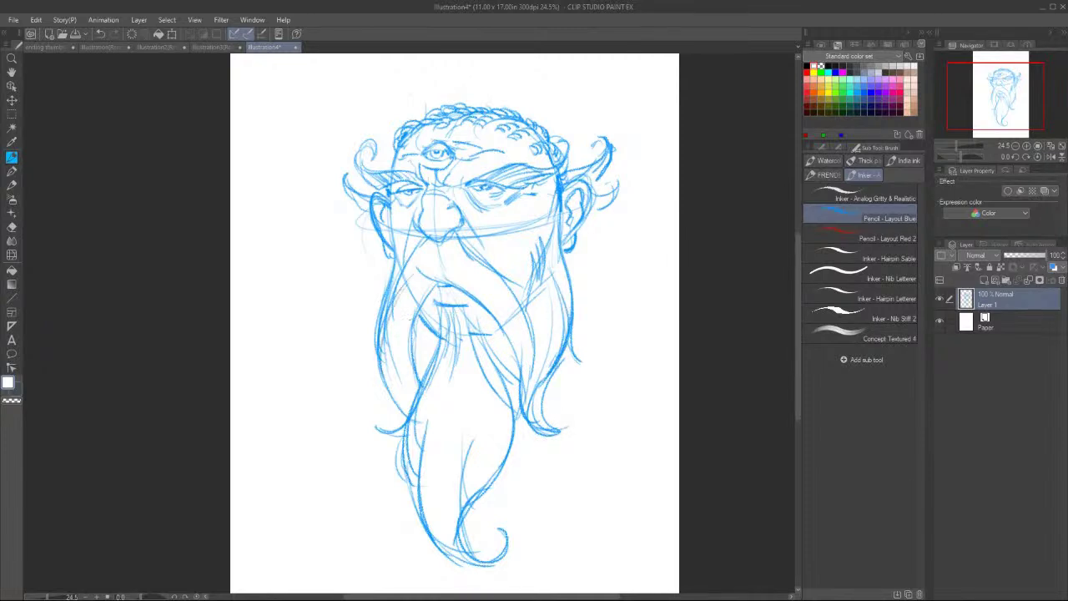
Sketch moustache lines below the nose and darken the nose bridge and the fold under the third eye.
{"action": "mouse_move", "coordinate": [449, 239]}
{"action": "left_mouse_down"}
{"action": "mouse_move", "coordinate": [439, 282]}
{"action": "mouse_move", "coordinate": [457, 282]}
{"action": "left_mouse_up"}
{"action": "left_click_drag", "start_coordinate": [463, 186], "coordinate": [437, 181]}
{"action": "mouse_move", "coordinate": [413, 157]}
{"action": "left_mouse_down"}
{"action": "mouse_move", "coordinate": [432, 168]}
{"action": "mouse_move", "coordinate": [463, 159]}
{"action": "left_mouse_up"}
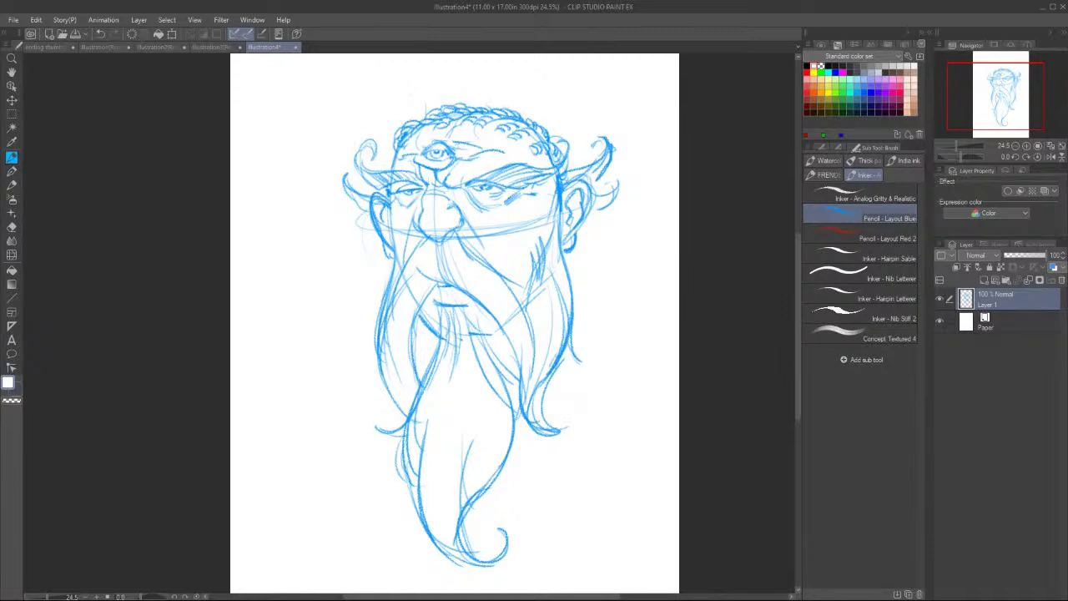
Draw long hair strands running down the central lock of the beard to its tip.
{"action": "scroll", "coordinate": [800, 334], "scroll_direction": "down", "scroll_amount": 2}
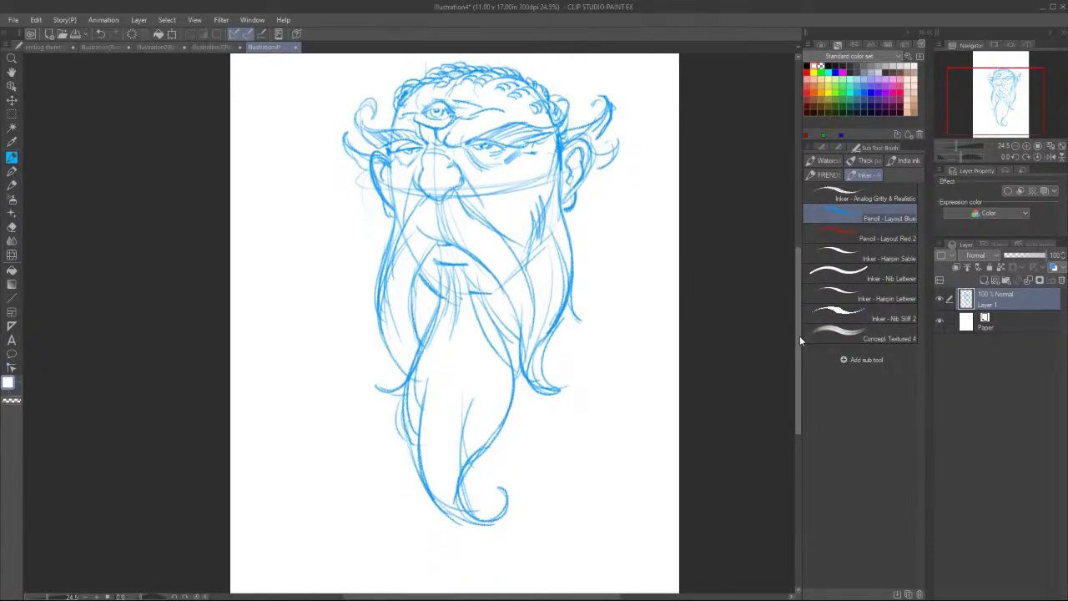
{"action": "left_click_drag", "start_coordinate": [799, 335], "coordinate": [800, 336]}
{"action": "left_click_drag", "start_coordinate": [802, 320], "coordinate": [799, 351]}
{"action": "left_click_drag", "start_coordinate": [439, 365], "coordinate": [450, 479]}
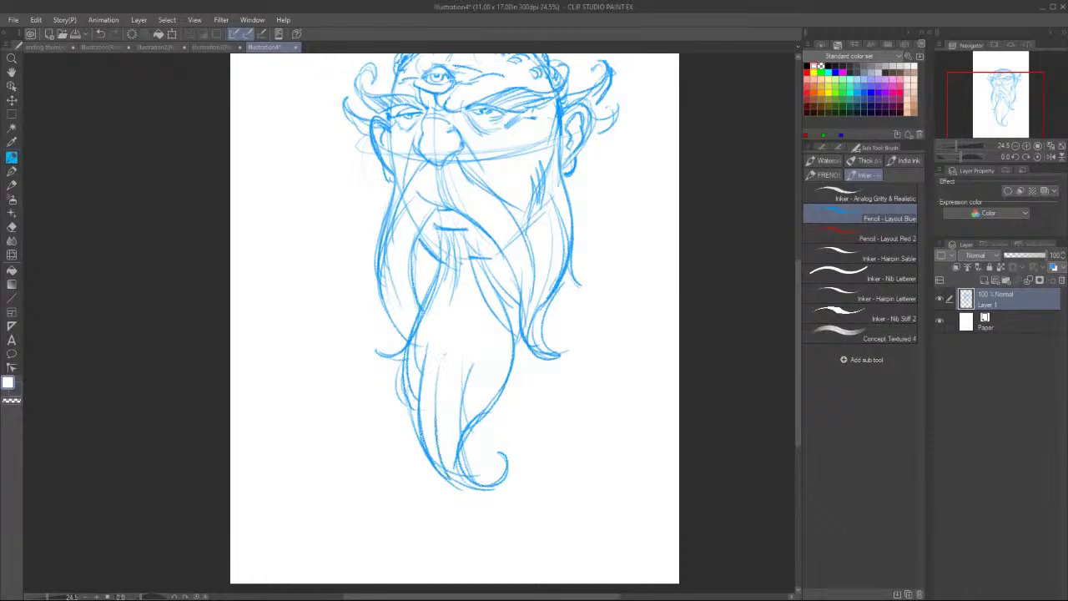
{"action": "mouse_move", "coordinate": [443, 345]}
{"action": "left_mouse_down"}
{"action": "mouse_move", "coordinate": [440, 433]}
{"action": "mouse_move", "coordinate": [465, 501]}
{"action": "left_mouse_up"}
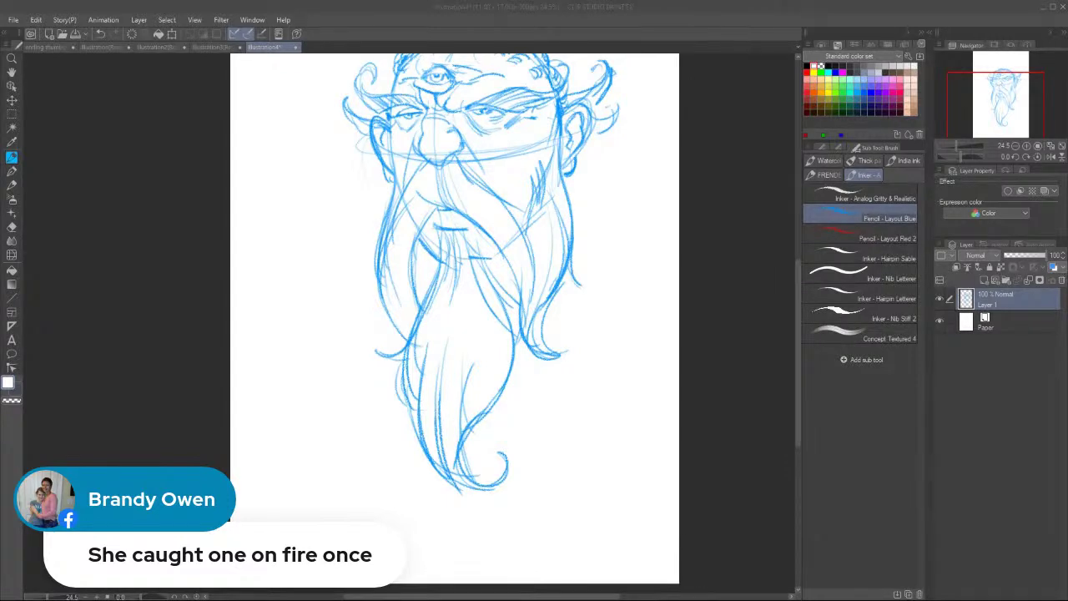
Refine the upper-left braids, the curled eyebrow tips and the nose bridge, and add a tuft below the left ear.
{"action": "left_click_drag", "start_coordinate": [797, 272], "coordinate": [798, 237]}
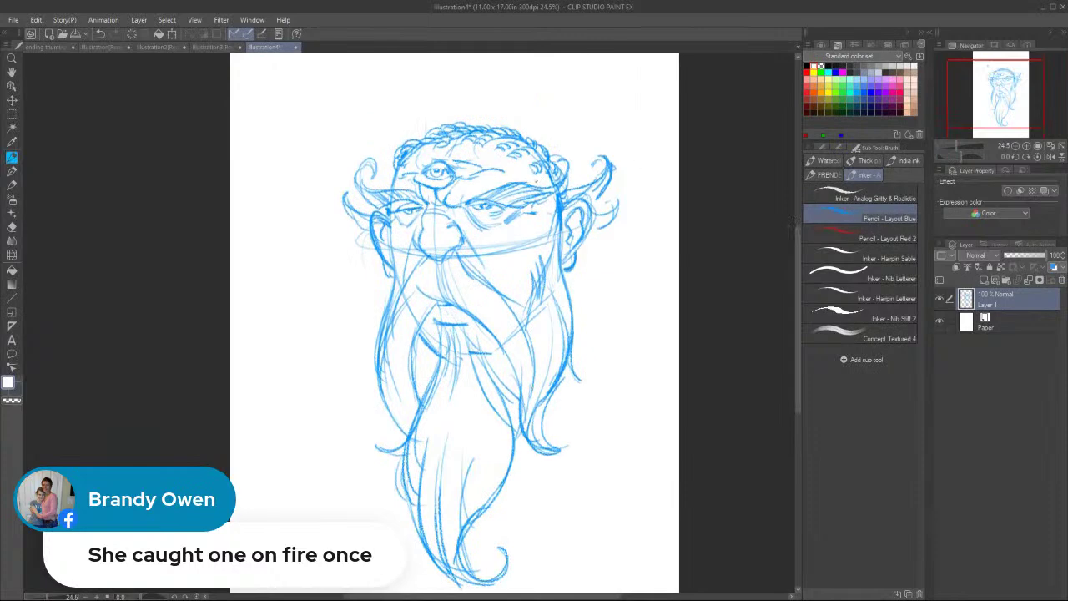
{"action": "left_click_drag", "start_coordinate": [416, 142], "coordinate": [435, 134]}
{"action": "scroll", "coordinate": [455, 334], "scroll_direction": "up", "scroll_amount": 2}
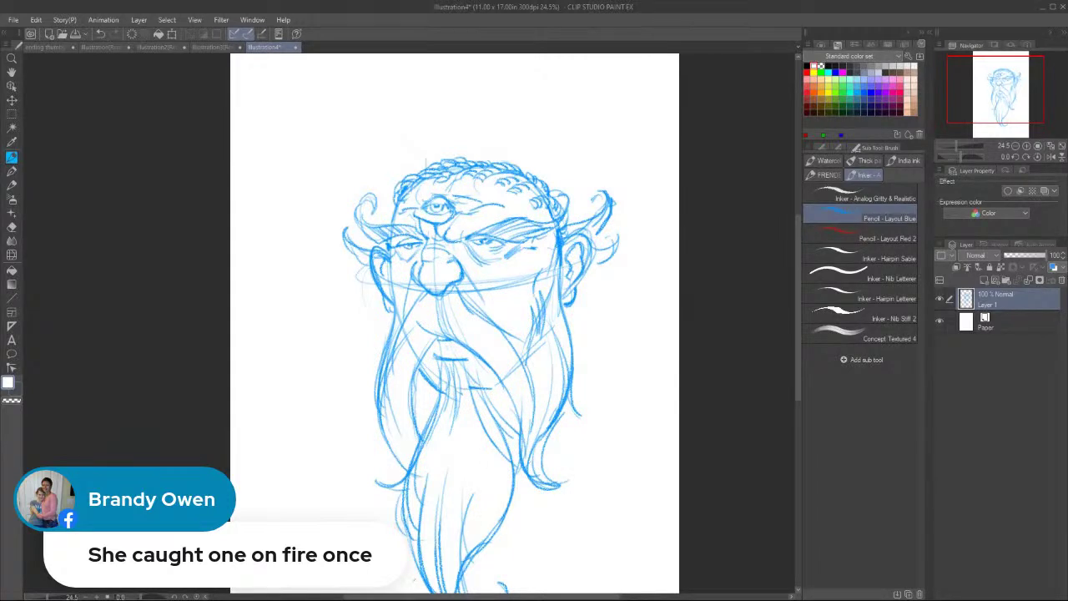
{"action": "mouse_move", "coordinate": [365, 211]}
{"action": "left_mouse_down"}
{"action": "mouse_move", "coordinate": [372, 202]}
{"action": "mouse_move", "coordinate": [365, 227]}
{"action": "left_mouse_up"}
{"action": "mouse_move", "coordinate": [555, 193]}
{"action": "left_mouse_down"}
{"action": "mouse_move", "coordinate": [565, 219]}
{"action": "mouse_move", "coordinate": [556, 225]}
{"action": "left_mouse_up"}
{"action": "mouse_move", "coordinate": [448, 239]}
{"action": "left_mouse_down"}
{"action": "mouse_move", "coordinate": [465, 235]}
{"action": "mouse_move", "coordinate": [429, 239]}
{"action": "left_mouse_up"}
{"action": "left_click_drag", "start_coordinate": [426, 237], "coordinate": [442, 242]}
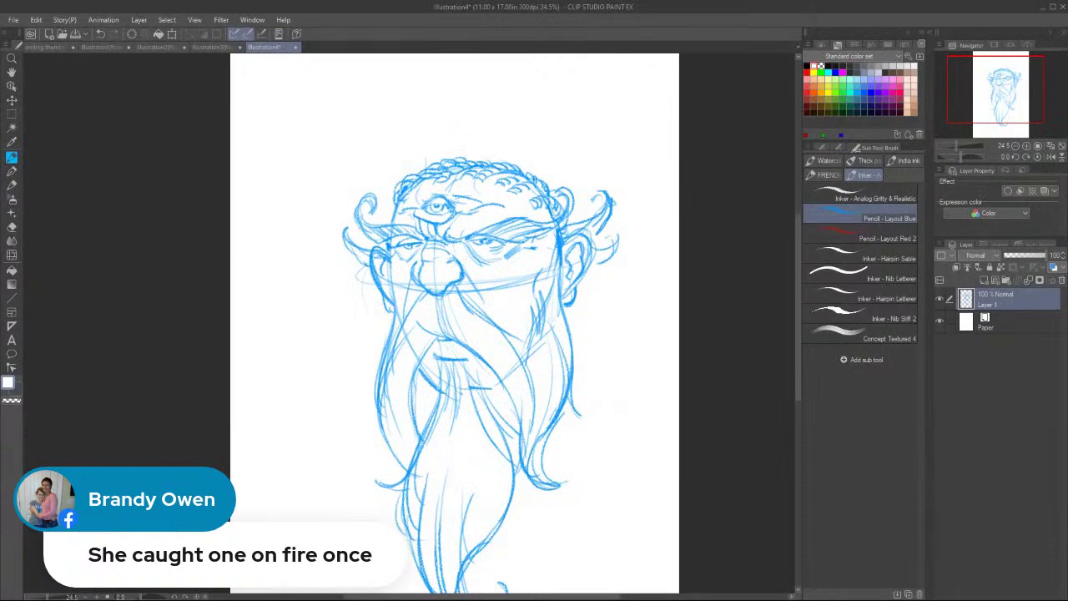
{"action": "mouse_move", "coordinate": [370, 271]}
{"action": "left_mouse_down"}
{"action": "mouse_move", "coordinate": [355, 278]}
{"action": "mouse_move", "coordinate": [378, 289]}
{"action": "left_mouse_up"}
Strengthen the moustache contours and add curled strands along the outer edges and ends of the side beard.
{"action": "left_click_drag", "start_coordinate": [423, 291], "coordinate": [390, 349]}
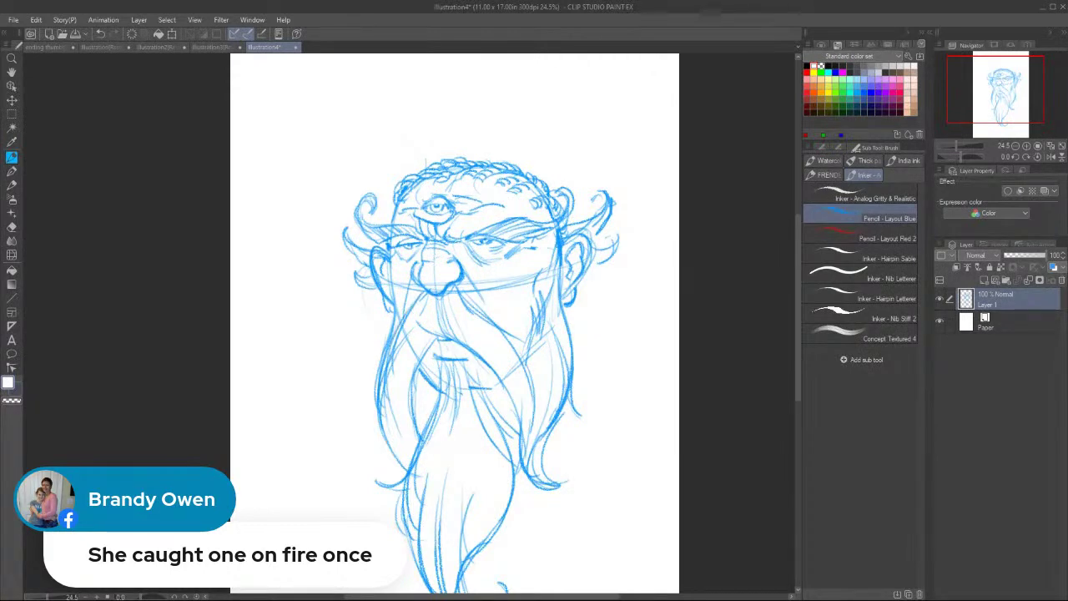
{"action": "left_click_drag", "start_coordinate": [463, 292], "coordinate": [534, 408]}
{"action": "left_click_drag", "start_coordinate": [469, 363], "coordinate": [506, 410]}
{"action": "left_click_drag", "start_coordinate": [482, 391], "coordinate": [511, 431]}
{"action": "left_click_drag", "start_coordinate": [419, 374], "coordinate": [399, 486]}
{"action": "mouse_move", "coordinate": [523, 454]}
{"action": "left_mouse_down"}
{"action": "mouse_move", "coordinate": [526, 467]}
{"action": "mouse_move", "coordinate": [563, 481]}
{"action": "left_mouse_up"}
{"action": "left_click_drag", "start_coordinate": [529, 483], "coordinate": [552, 496]}
{"action": "left_click_drag", "start_coordinate": [565, 389], "coordinate": [578, 422]}
{"action": "left_click_drag", "start_coordinate": [378, 375], "coordinate": [357, 410]}
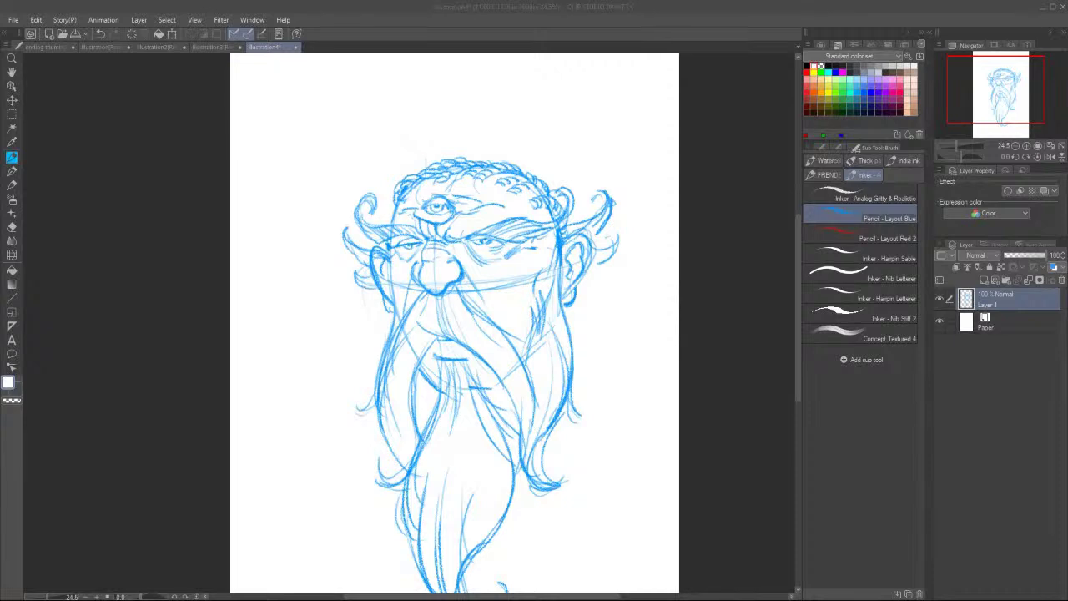
Reinforce the line between the right ear and the cheek.
{"action": "mouse_move", "coordinate": [795, 275]}
{"action": "left_mouse_down"}
{"action": "mouse_move", "coordinate": [799, 317]}
{"action": "mouse_move", "coordinate": [804, 267]}
{"action": "left_mouse_up"}
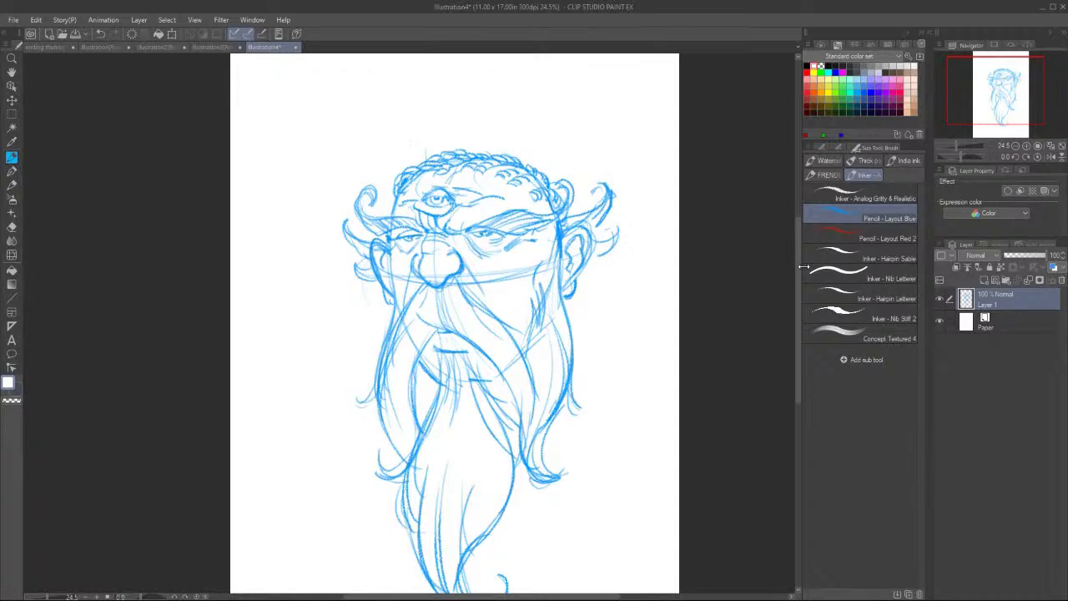
{"action": "left_click_drag", "start_coordinate": [804, 266], "coordinate": [798, 334]}
{"action": "left_click_drag", "start_coordinate": [557, 197], "coordinate": [559, 166]}
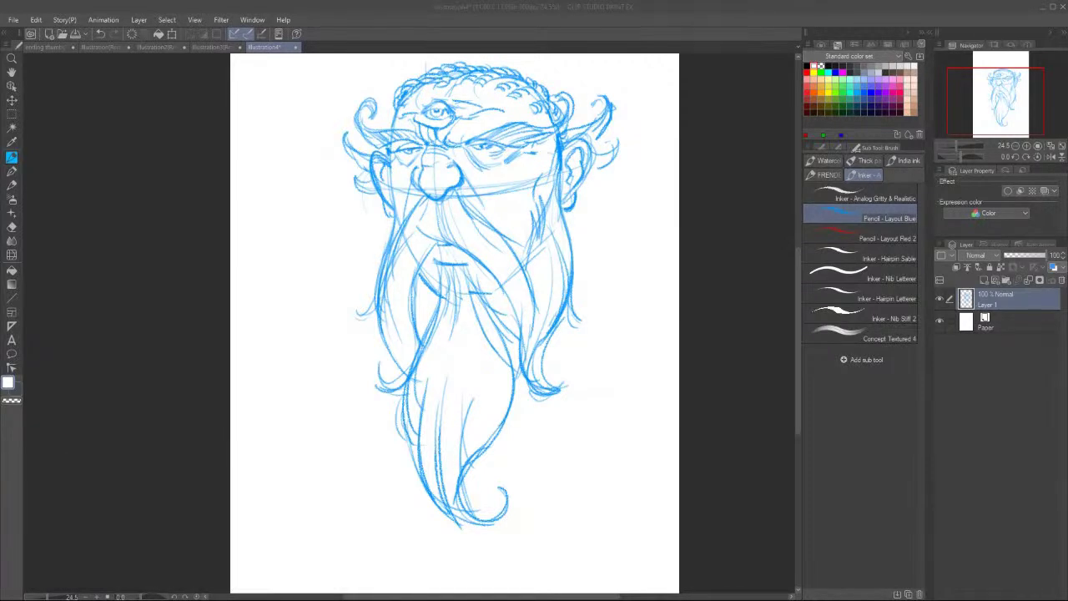
{"action": "left_click_drag", "start_coordinate": [798, 269], "coordinate": [798, 260]}
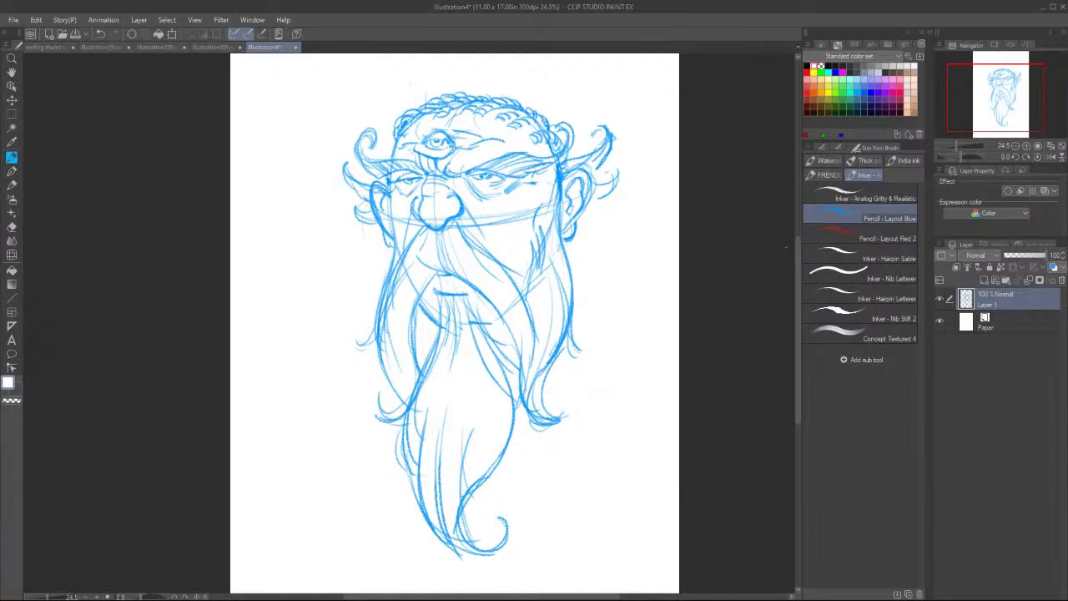
Strengthen the line between the nose bridge and the right eye, and add shading strokes under the right eye.
{"action": "left_click_drag", "start_coordinate": [798, 278], "coordinate": [797, 256]}
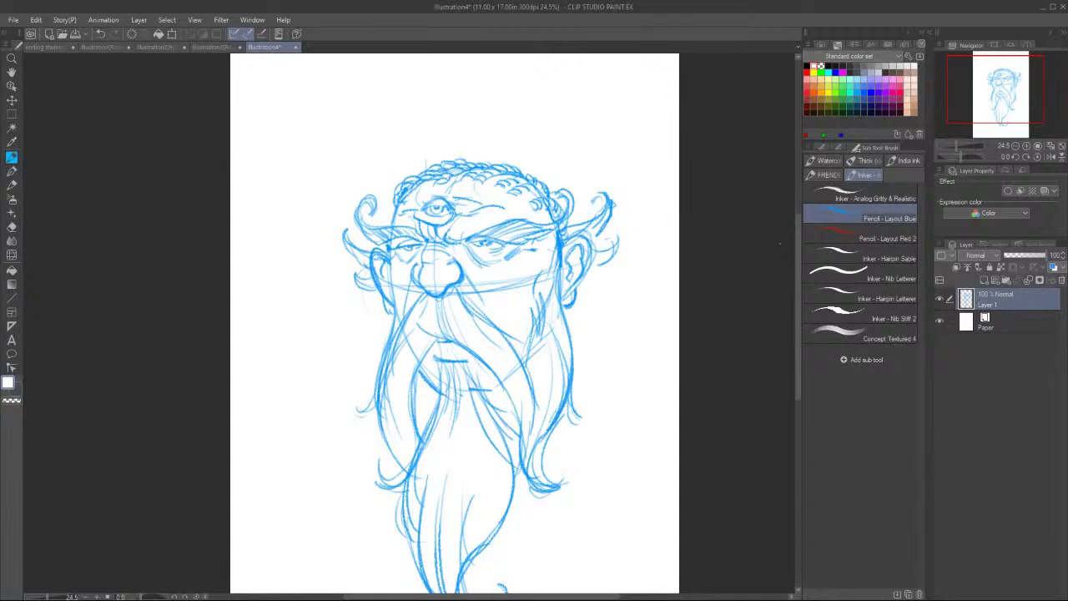
{"action": "left_click_drag", "start_coordinate": [798, 279], "coordinate": [796, 318]}
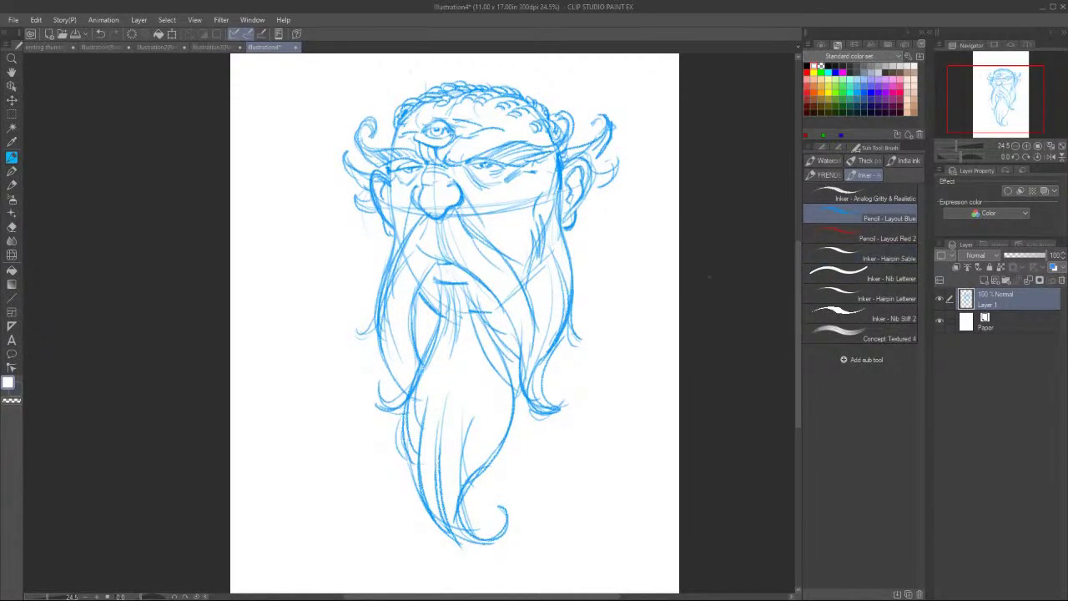
{"action": "key", "text": "h"}
{"action": "scroll", "coordinate": [707, 291], "scroll_direction": "down", "scroll_amount": 2}
{"action": "mouse_move", "coordinate": [708, 291]}
{"action": "left_mouse_down"}
{"action": "mouse_move", "coordinate": [689, 319]}
{"action": "mouse_move", "coordinate": [475, 328]}
{"action": "mouse_move", "coordinate": [579, 386]}
{"action": "mouse_move", "coordinate": [646, 343]}
{"action": "left_mouse_up"}
{"action": "key", "text": "slash"}
{"action": "mouse_move", "coordinate": [504, 270]}
{"action": "left_mouse_down"}
{"action": "mouse_move", "coordinate": [540, 251]}
{"action": "mouse_move", "coordinate": [584, 310]}
{"action": "left_mouse_up"}
{"action": "key", "text": "h"}
{"action": "key", "text": "b"}
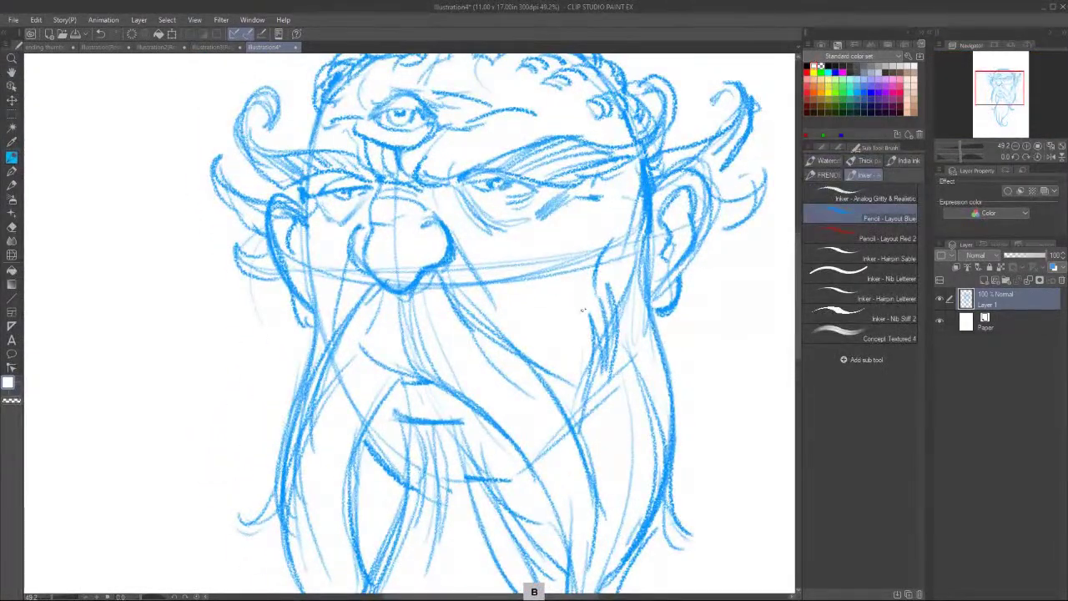
{"action": "left_click_drag", "start_coordinate": [451, 180], "coordinate": [434, 217]}
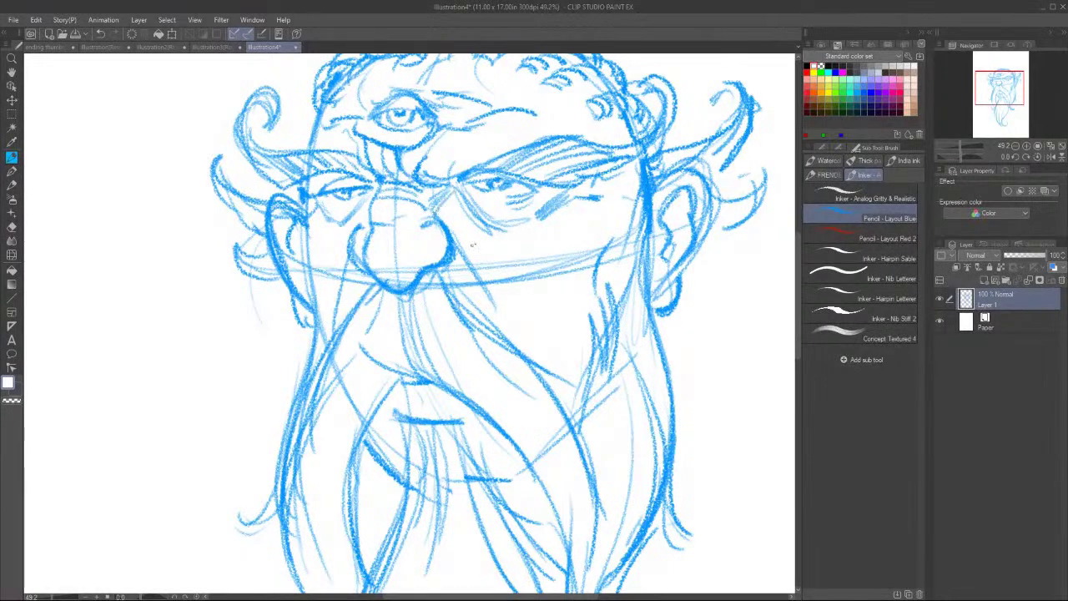
{"action": "mouse_move", "coordinate": [558, 222]}
{"action": "left_mouse_down"}
{"action": "mouse_move", "coordinate": [585, 194]}
{"action": "mouse_move", "coordinate": [618, 197]}
{"action": "left_mouse_up"}
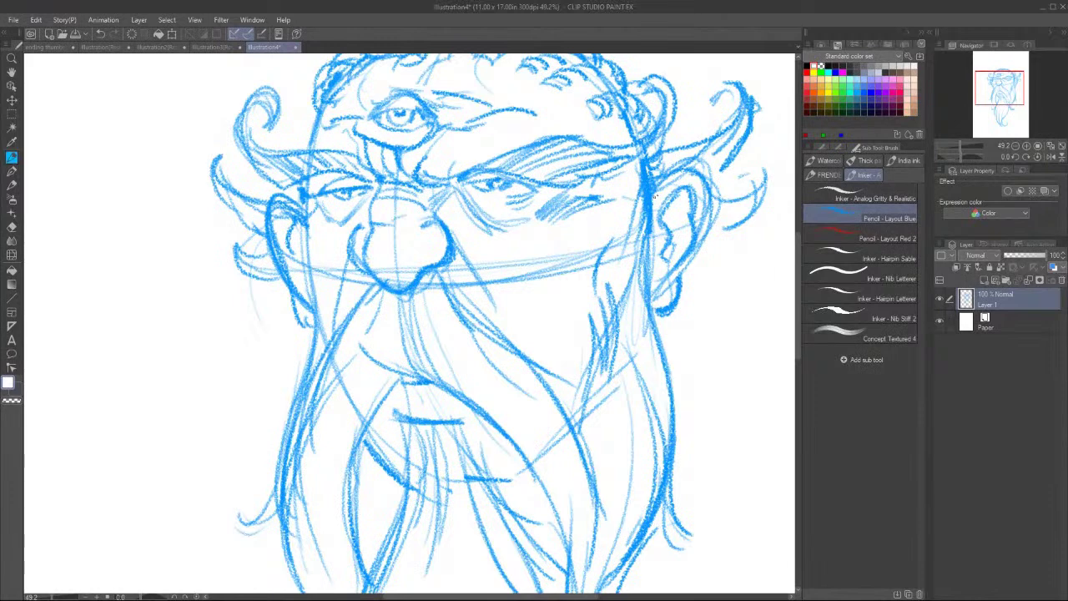
Define the bag and side plane beside the left eye, and contour the outer right cheek between the eye and the ear.
{"action": "left_click_drag", "start_coordinate": [329, 204], "coordinate": [312, 224]}
{"action": "mouse_move", "coordinate": [372, 192]}
{"action": "left_mouse_down"}
{"action": "mouse_move", "coordinate": [309, 207]}
{"action": "mouse_move", "coordinate": [303, 283]}
{"action": "left_mouse_up"}
{"action": "mouse_move", "coordinate": [322, 275]}
{"action": "left_mouse_down"}
{"action": "mouse_move", "coordinate": [312, 292]}
{"action": "mouse_move", "coordinate": [320, 346]}
{"action": "left_mouse_up"}
{"action": "left_click_drag", "start_coordinate": [637, 185], "coordinate": [609, 252]}
{"action": "left_click_drag", "start_coordinate": [635, 217], "coordinate": [592, 314]}
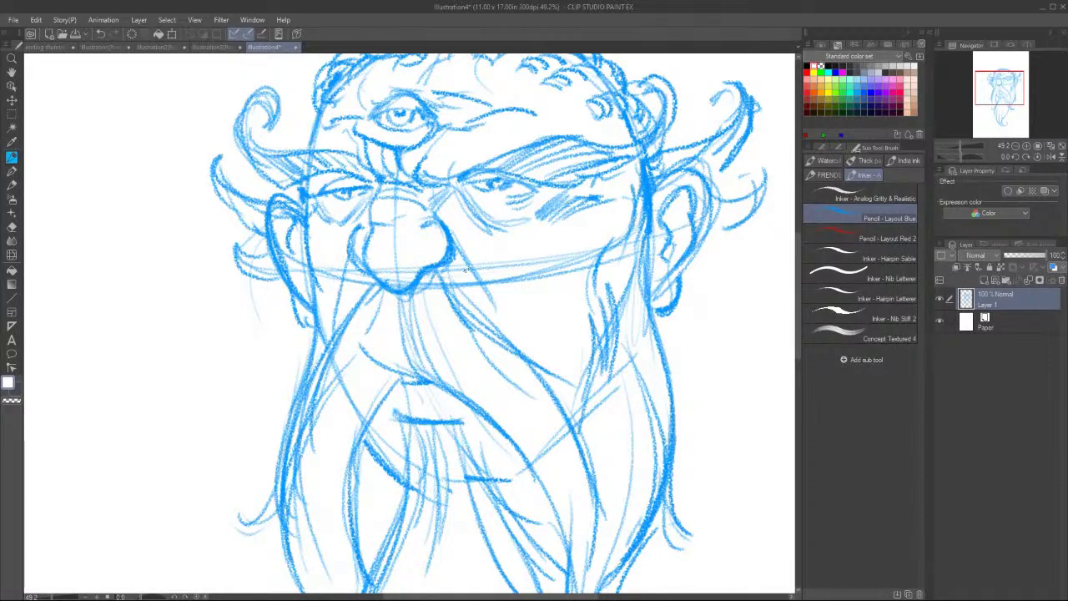
Darken the third eye's pupil and draw the left curve of a rounded socket down to the brows.
{"action": "scroll", "coordinate": [799, 272], "scroll_direction": "up", "scroll_amount": 5}
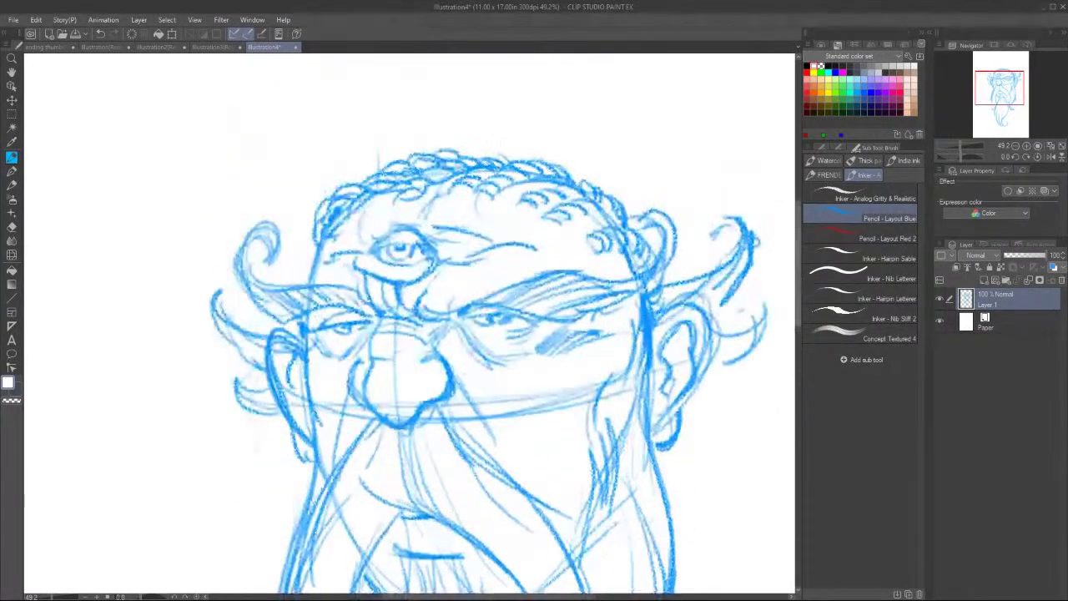
{"action": "mouse_move", "coordinate": [393, 262]}
{"action": "left_mouse_down"}
{"action": "mouse_move", "coordinate": [434, 256]}
{"action": "mouse_move", "coordinate": [412, 260]}
{"action": "left_mouse_up"}
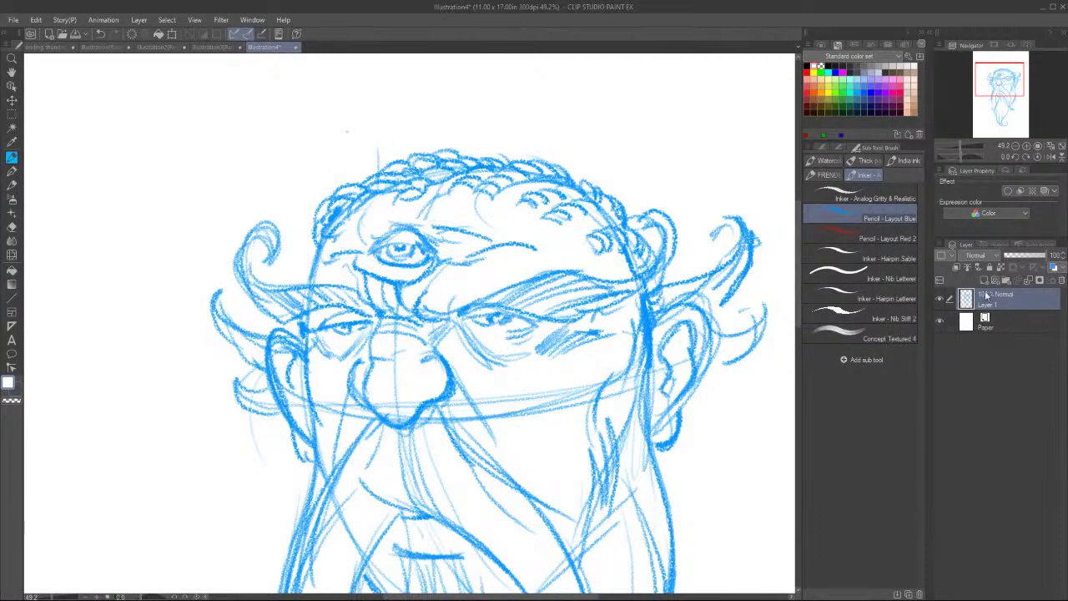
{"action": "mouse_move", "coordinate": [346, 275]}
{"action": "left_mouse_down"}
{"action": "mouse_move", "coordinate": [472, 207]}
{"action": "mouse_move", "coordinate": [343, 257]}
{"action": "left_mouse_up"}
{"action": "mouse_move", "coordinate": [380, 315]}
{"action": "left_mouse_down"}
{"action": "mouse_move", "coordinate": [383, 171]}
{"action": "mouse_move", "coordinate": [453, 276]}
{"action": "mouse_move", "coordinate": [559, 512]}
{"action": "mouse_move", "coordinate": [643, 384]}
{"action": "mouse_move", "coordinate": [652, 329]}
{"action": "mouse_move", "coordinate": [576, 501]}
{"action": "mouse_move", "coordinate": [443, 289]}
{"action": "mouse_move", "coordinate": [392, 160]}
{"action": "mouse_move", "coordinate": [461, 260]}
{"action": "mouse_move", "coordinate": [358, 308]}
{"action": "left_mouse_up"}
{"action": "left_click_drag", "start_coordinate": [347, 268], "coordinate": [359, 289]}
{"action": "left_click_drag", "start_coordinate": [357, 285], "coordinate": [394, 322]}
Complete the oval socket around the third eye from the hairline to the brows, and round off the right cheek contour.
{"action": "left_click_drag", "start_coordinate": [407, 152], "coordinate": [342, 184]}
{"action": "left_click_drag", "start_coordinate": [451, 186], "coordinate": [434, 226]}
{"action": "left_click_drag", "start_coordinate": [426, 282], "coordinate": [404, 302]}
{"action": "left_click_drag", "start_coordinate": [457, 281], "coordinate": [407, 319]}
{"action": "left_click_drag", "start_coordinate": [655, 252], "coordinate": [584, 255]}
{"action": "left_click_drag", "start_coordinate": [748, 427], "coordinate": [648, 361]}
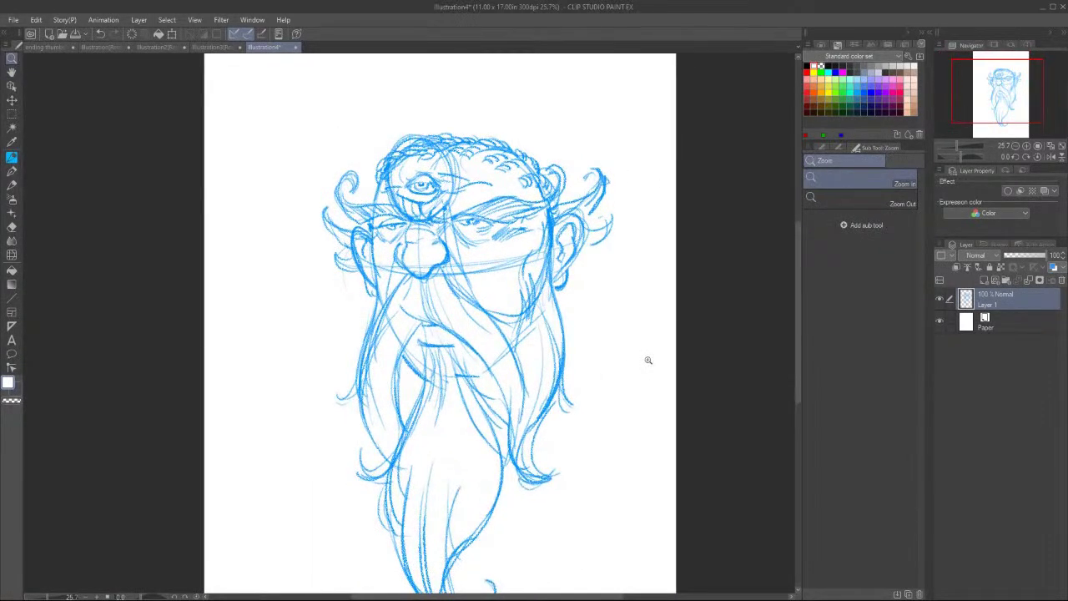
Examine the third eye's socket up close, and review the proportions of the whole head and beard sketch.
{"action": "left_click", "coordinate": [429, 208]}
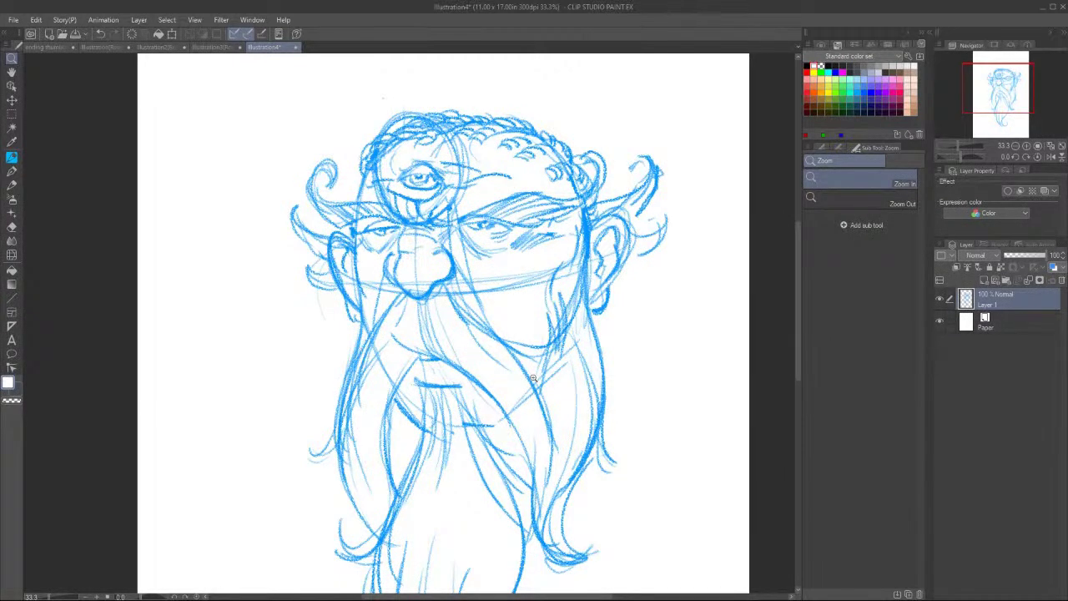
{"action": "left_click_drag", "start_coordinate": [798, 267], "coordinate": [797, 247]}
{"action": "left_click_drag", "start_coordinate": [379, 240], "coordinate": [402, 288]}
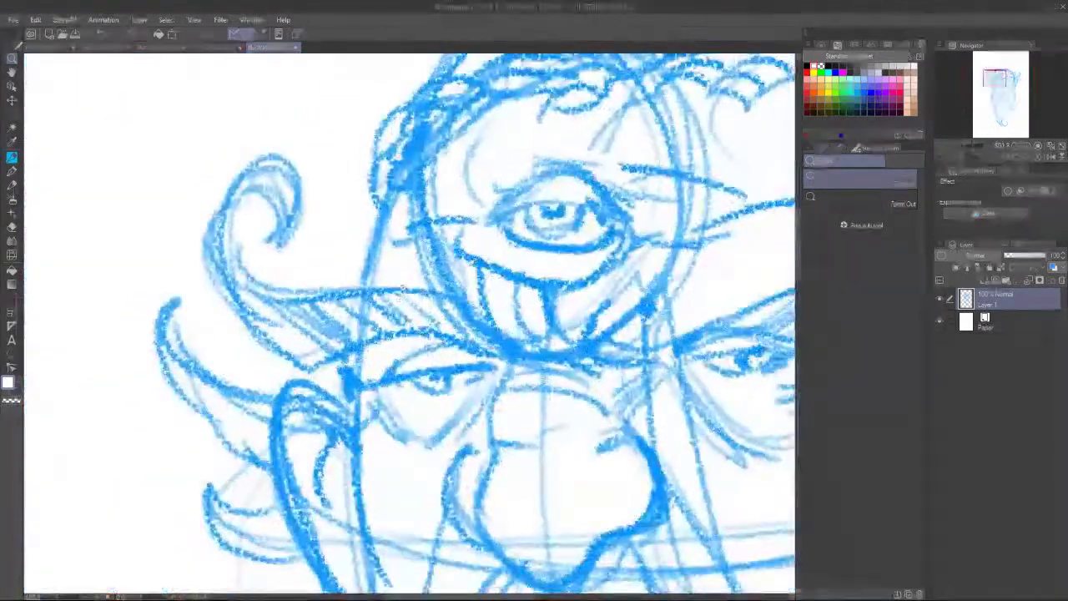
{"action": "left_click_drag", "start_coordinate": [584, 304], "coordinate": [560, 306]}
{"action": "key", "text": "h"}
{"action": "left_click_drag", "start_coordinate": [685, 350], "coordinate": [501, 263]}
{"action": "key", "text": "slash"}
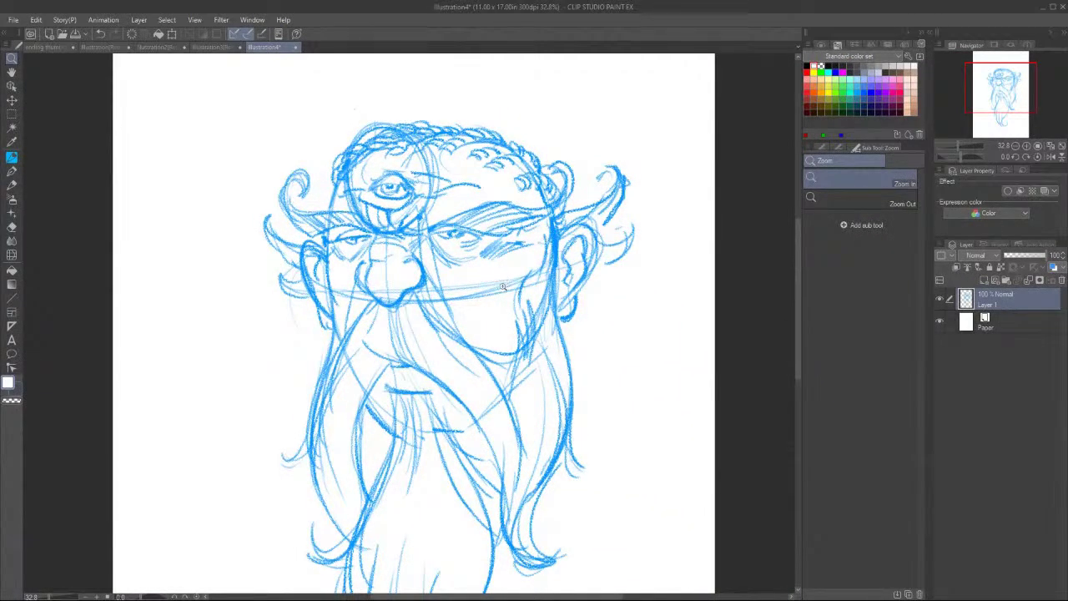
{"action": "scroll", "coordinate": [798, 328], "scroll_direction": "down", "scroll_amount": 2}
{"action": "key", "text": "slash"}
{"action": "scroll", "coordinate": [512, 361], "scroll_direction": "down", "scroll_amount": 1}
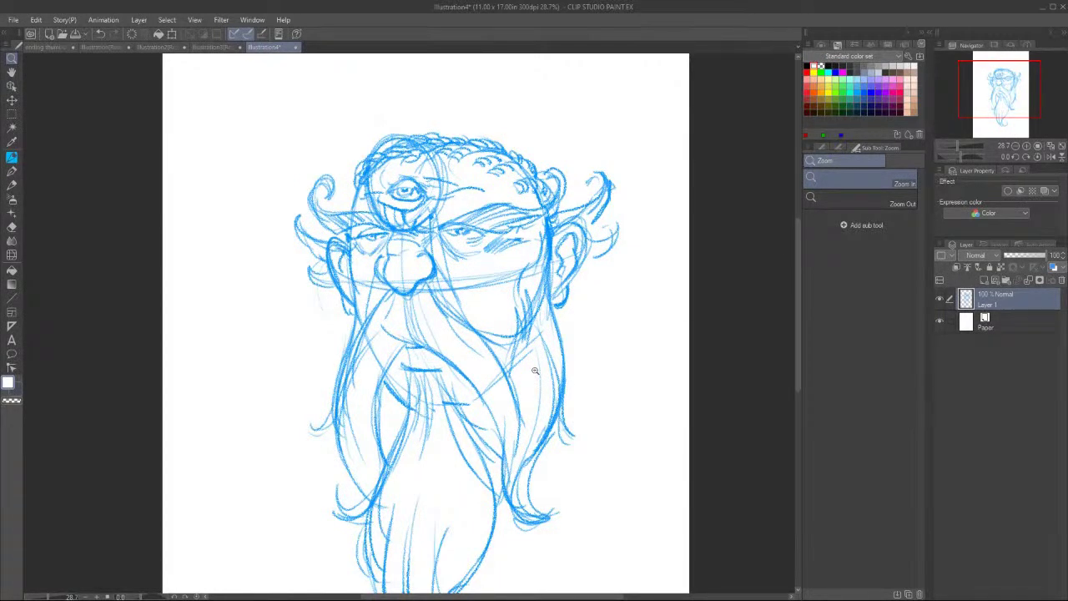
{"action": "left_click_drag", "start_coordinate": [796, 294], "coordinate": [797, 311]}
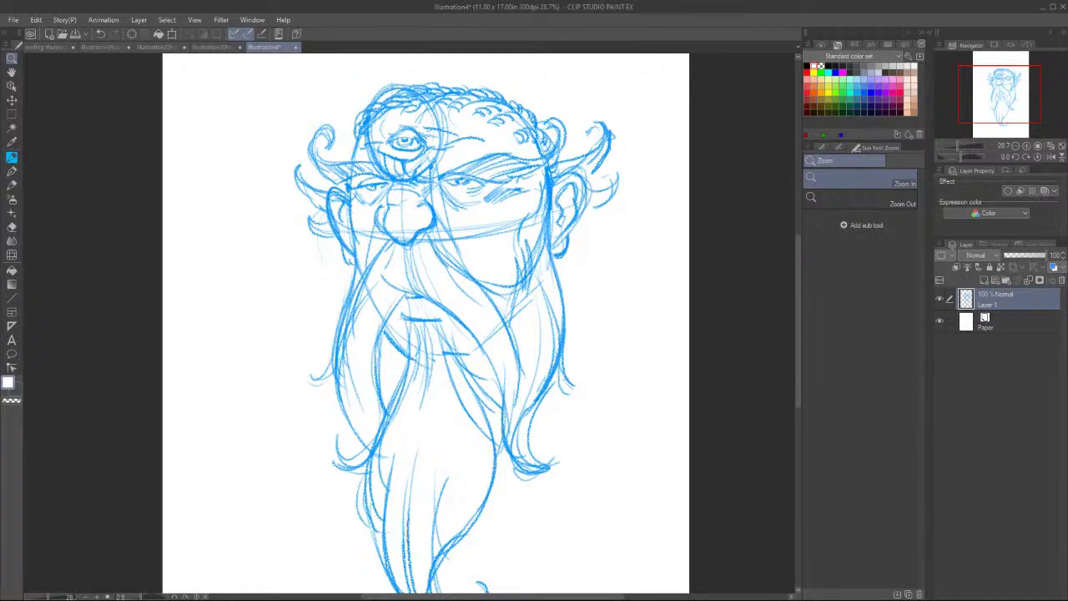
{"action": "mouse_move", "coordinate": [798, 248]}
{"action": "left_mouse_down"}
{"action": "mouse_move", "coordinate": [800, 237]}
{"action": "mouse_move", "coordinate": [795, 258]}
{"action": "left_mouse_up"}
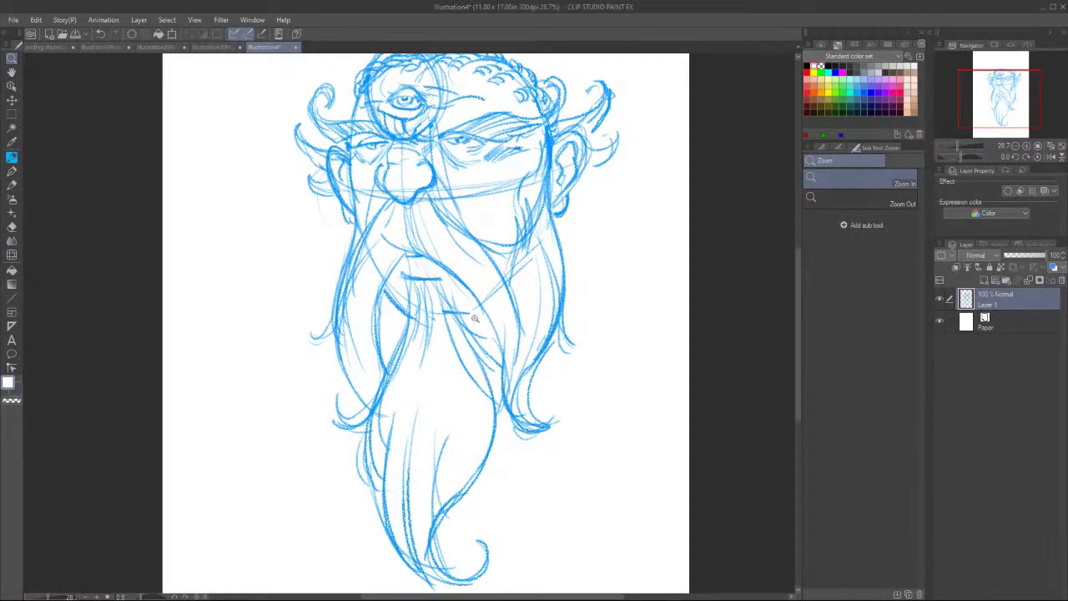
{"action": "scroll", "coordinate": [476, 317], "scroll_direction": "down", "scroll_amount": 1}
{"action": "key", "text": "space"}
{"action": "left_click_drag", "start_coordinate": [627, 293], "coordinate": [632, 328]}
{"action": "key", "text": "ctrl+space"}
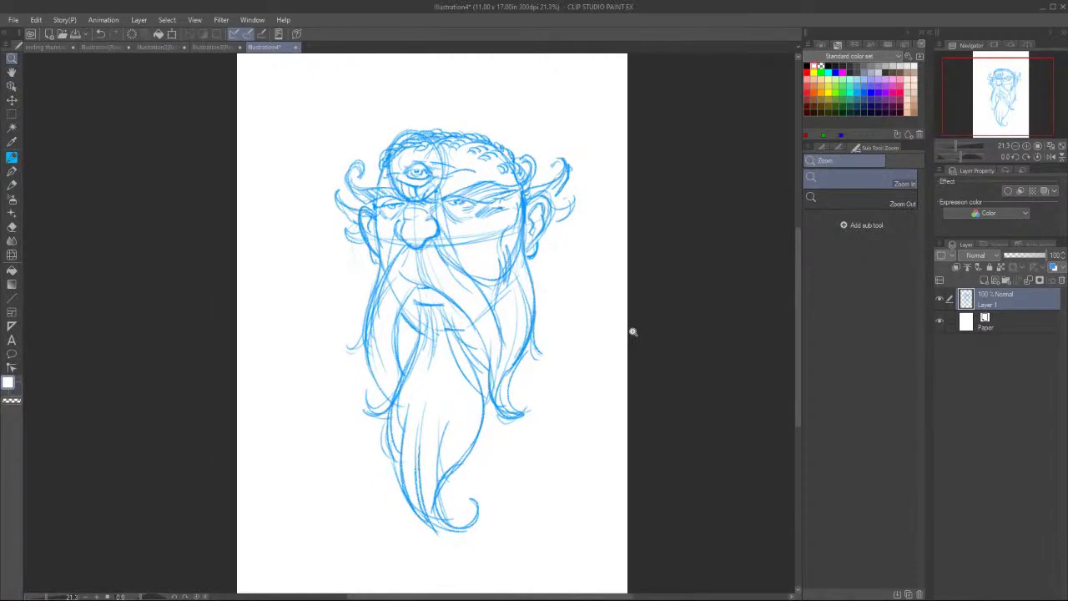
{"action": "left_click_drag", "start_coordinate": [798, 282], "coordinate": [798, 292]}
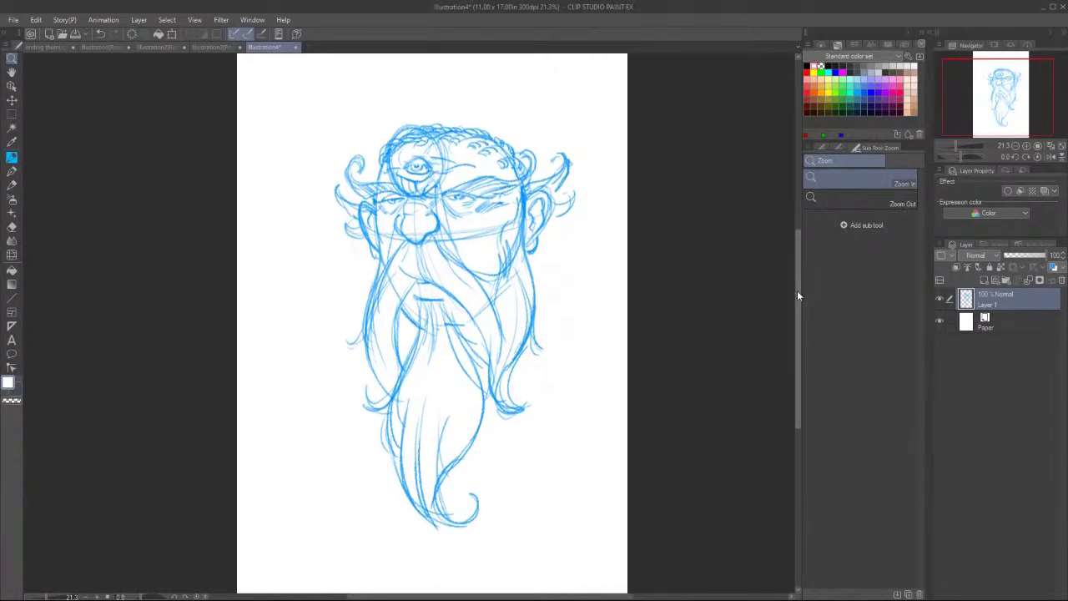
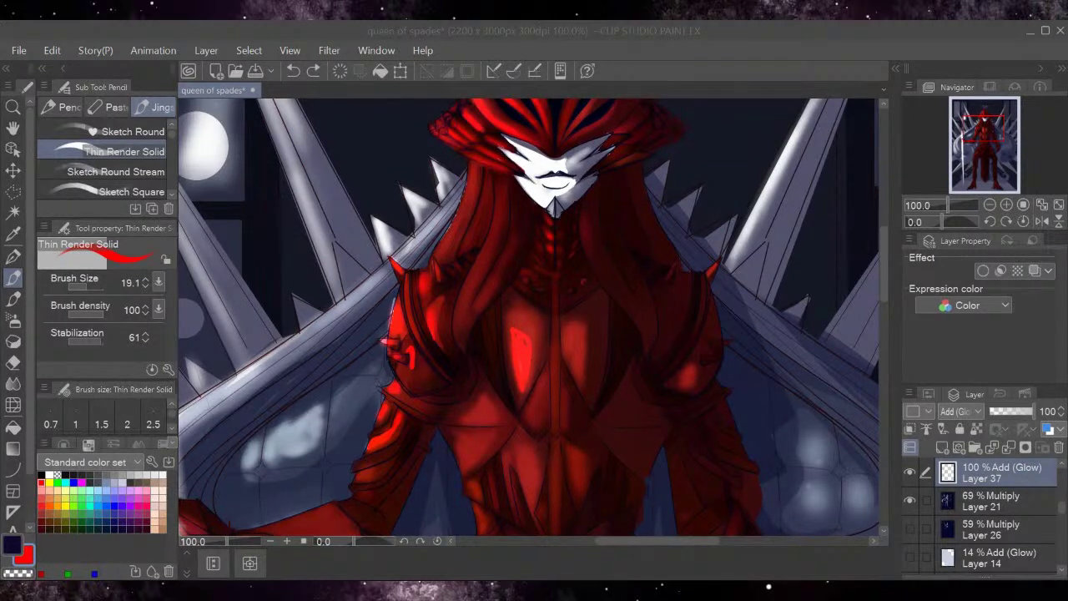
In the queen of spades illustration, toggle the 69% Multiply shading on Layer 21 to check its effect.
{"action": "left_click", "coordinate": [964, 498]}
{"action": "left_click", "coordinate": [911, 500]}
{"action": "left_click", "coordinate": [911, 500]}
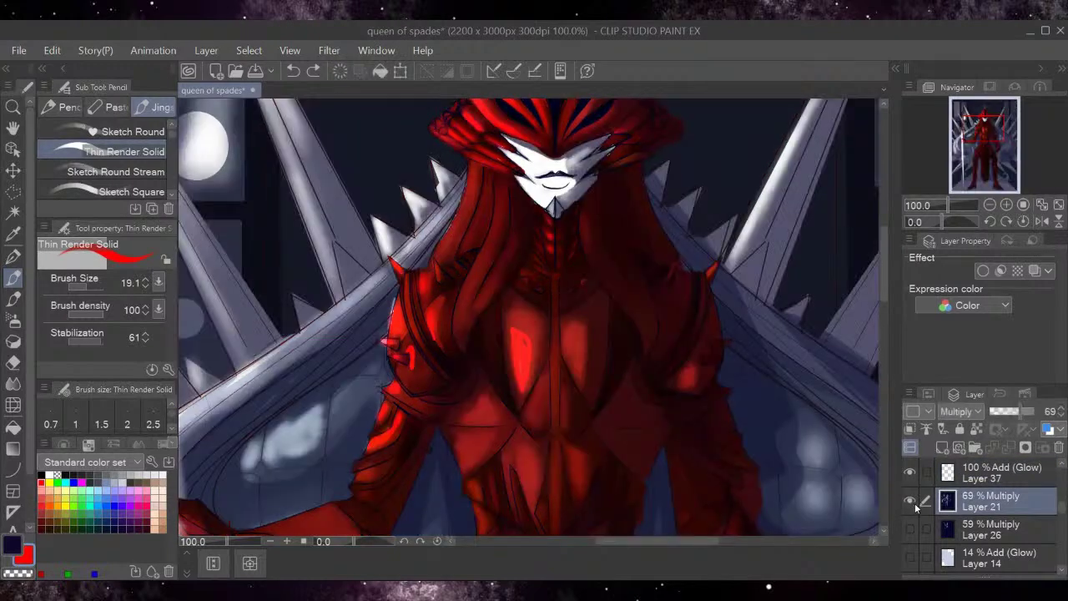
On the Add (Glow) Layer 37, airbrush soft highlights onto the right chest plate, the right arm armour and the left forearm.
{"action": "left_click", "coordinate": [986, 479]}
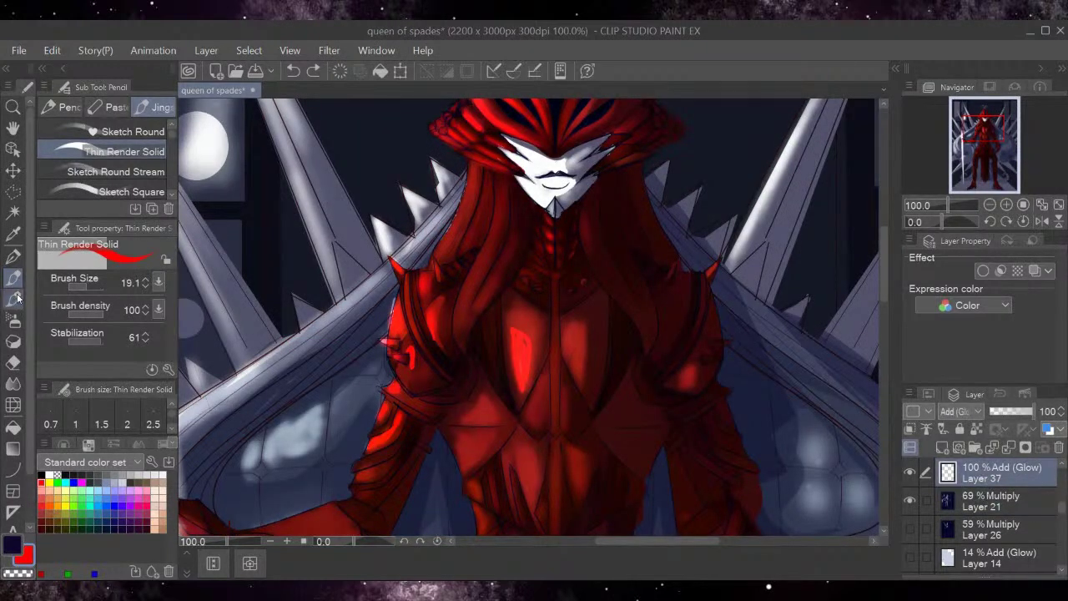
{"action": "left_click", "coordinate": [12, 319]}
{"action": "left_click_drag", "start_coordinate": [571, 359], "coordinate": [571, 352]}
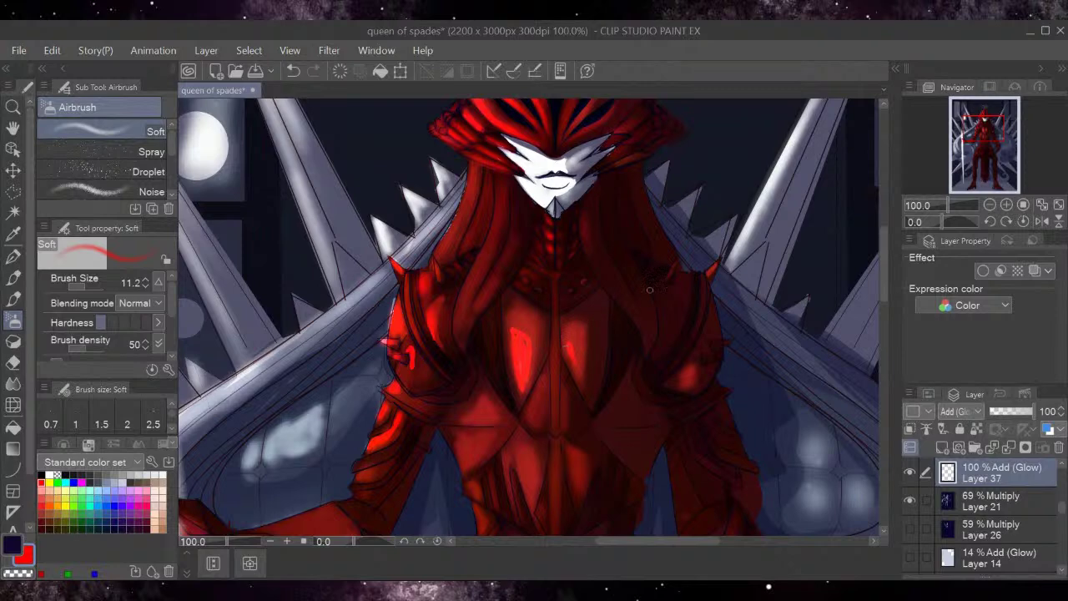
{"action": "left_click_drag", "start_coordinate": [684, 375], "coordinate": [686, 377]}
{"action": "left_click_drag", "start_coordinate": [885, 296], "coordinate": [895, 326]}
{"action": "left_click_drag", "start_coordinate": [776, 413], "coordinate": [758, 392]}
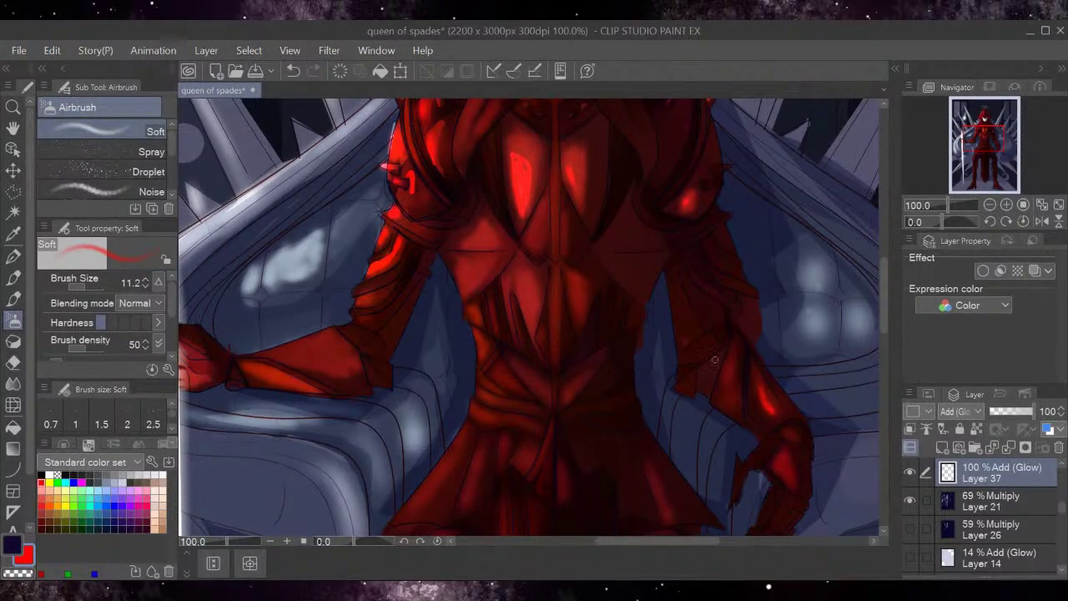
{"action": "left_click_drag", "start_coordinate": [992, 172], "coordinate": [980, 133]}
{"action": "mouse_move", "coordinate": [376, 432]}
{"action": "left_mouse_down"}
{"action": "mouse_move", "coordinate": [368, 433]}
{"action": "mouse_move", "coordinate": [403, 431]}
{"action": "left_mouse_up"}
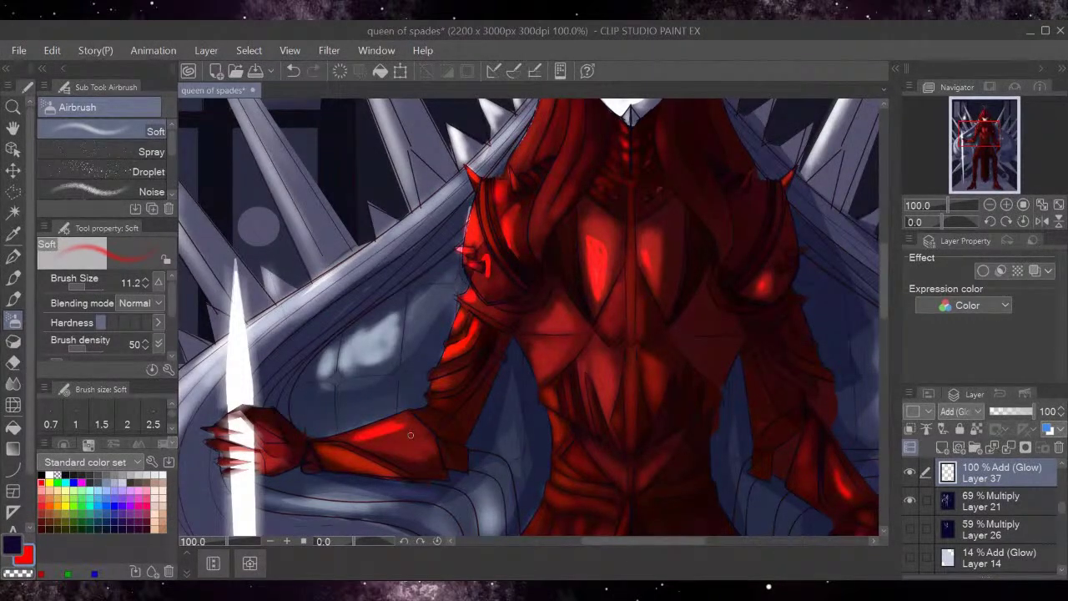
Try extra soft highlight strokes on the left forearm's inner panel, and undo them.
{"action": "mouse_move", "coordinate": [403, 429]}
{"action": "left_mouse_down"}
{"action": "mouse_move", "coordinate": [392, 440]}
{"action": "mouse_move", "coordinate": [428, 447]}
{"action": "mouse_move", "coordinate": [391, 448]}
{"action": "mouse_move", "coordinate": [421, 446]}
{"action": "mouse_move", "coordinate": [413, 440]}
{"action": "left_mouse_up"}
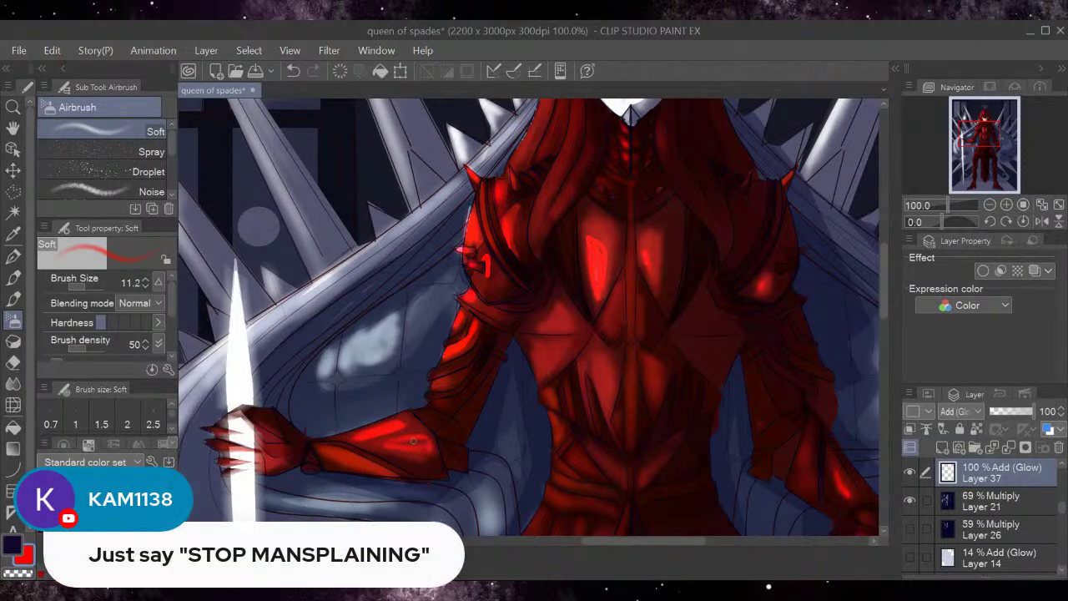
{"action": "left_click", "coordinate": [291, 54]}
{"action": "left_click", "coordinate": [293, 71]}
{"action": "left_click", "coordinate": [293, 71]}
{"action": "left_click", "coordinate": [293, 71]}
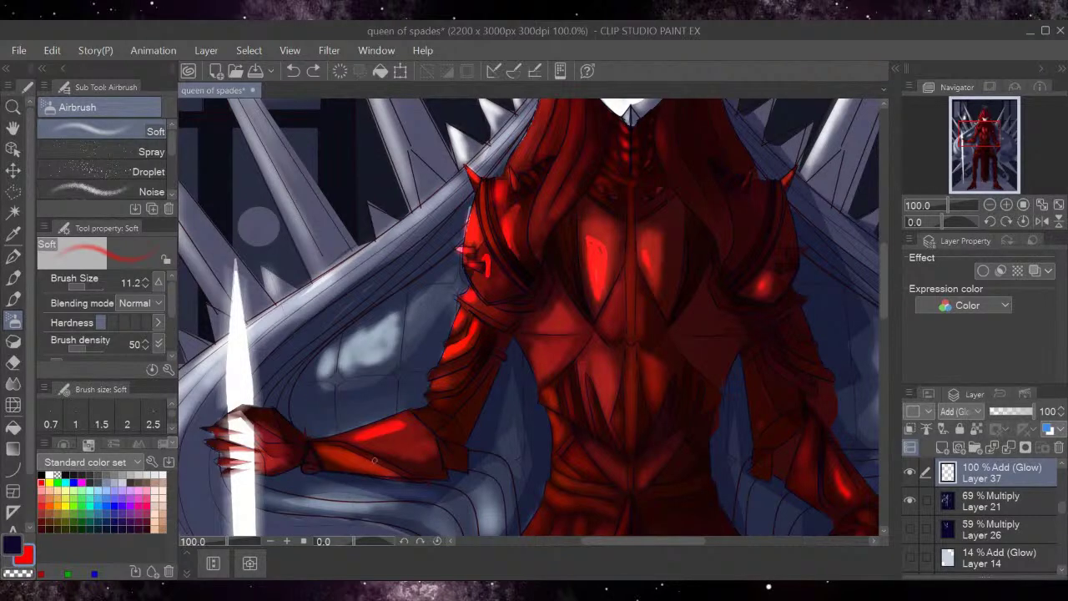
Airbrush soft highlights along the left forearm armour and blend the highlight on the left chest plate.
{"action": "mouse_move", "coordinate": [327, 452]}
{"action": "left_mouse_down"}
{"action": "mouse_move", "coordinate": [361, 460]}
{"action": "mouse_move", "coordinate": [328, 451]}
{"action": "mouse_move", "coordinate": [402, 420]}
{"action": "left_mouse_up"}
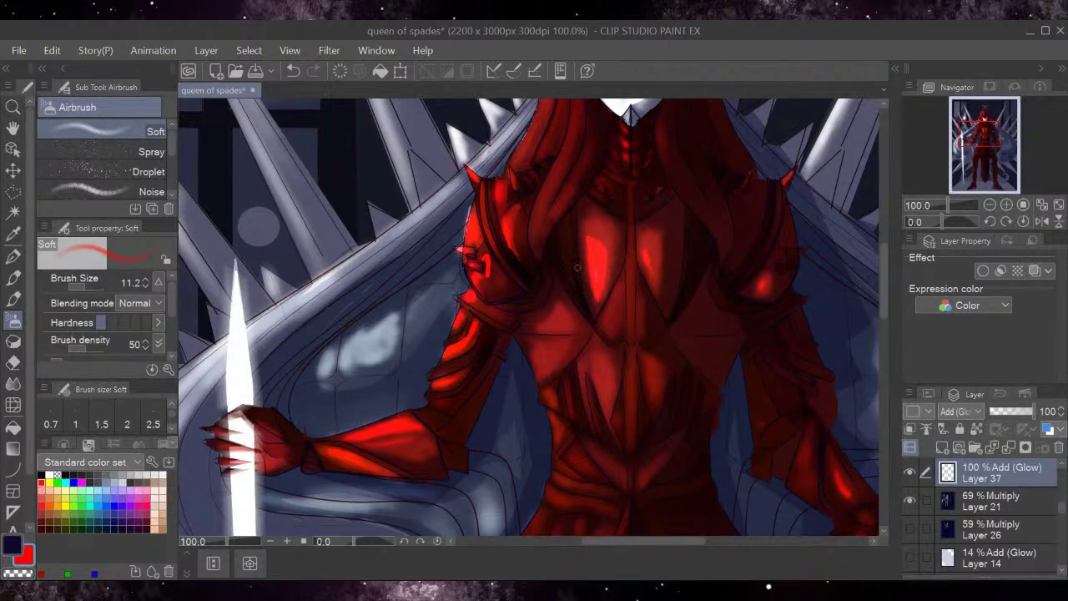
{"action": "key", "text": "j"}
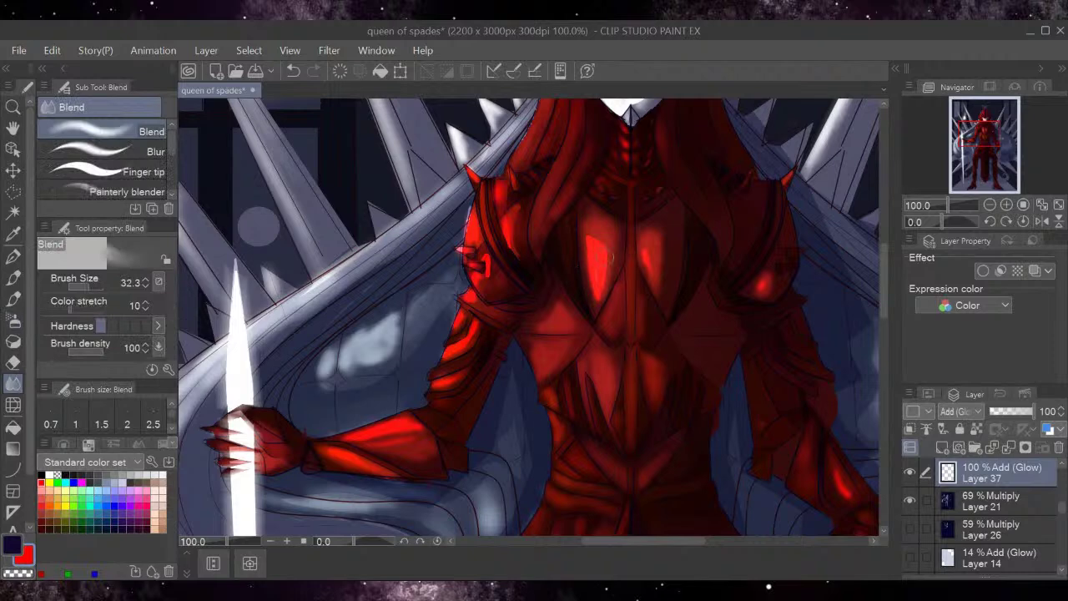
{"action": "mouse_move", "coordinate": [600, 237]}
{"action": "left_mouse_down"}
{"action": "mouse_move", "coordinate": [583, 239]}
{"action": "mouse_move", "coordinate": [608, 287]}
{"action": "mouse_move", "coordinate": [591, 292]}
{"action": "mouse_move", "coordinate": [583, 256]}
{"action": "left_mouse_up"}
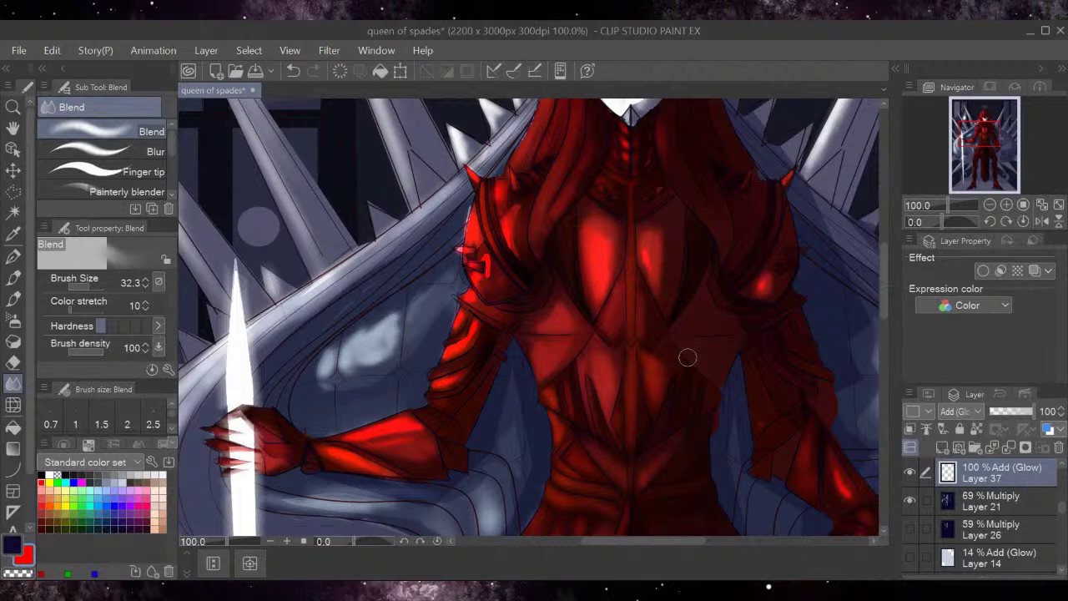
Airbrush soft highlights along the torso's central ridge and onto the angular panels below the left chest plate.
{"action": "left_click", "coordinate": [13, 320]}
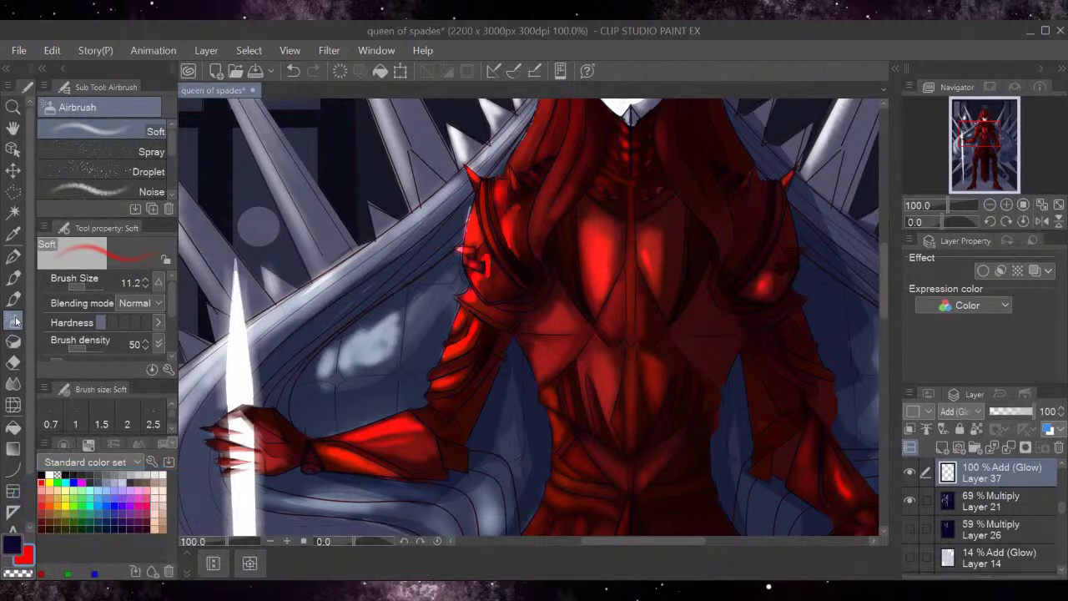
{"action": "scroll", "coordinate": [882, 290], "scroll_direction": "up", "scroll_amount": 2}
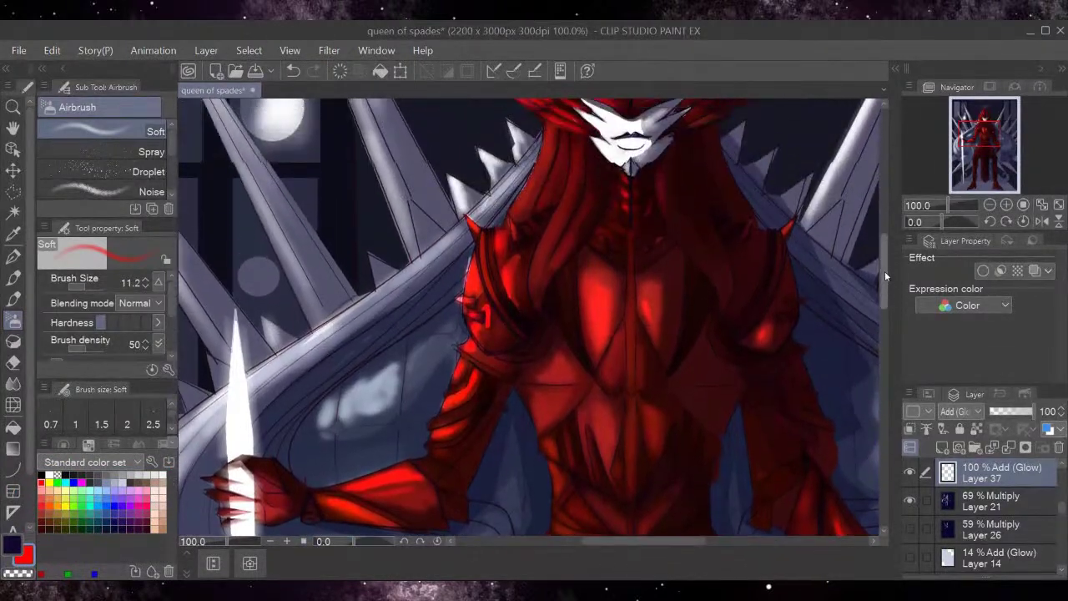
{"action": "scroll", "coordinate": [885, 272], "scroll_direction": "up", "scroll_amount": 3}
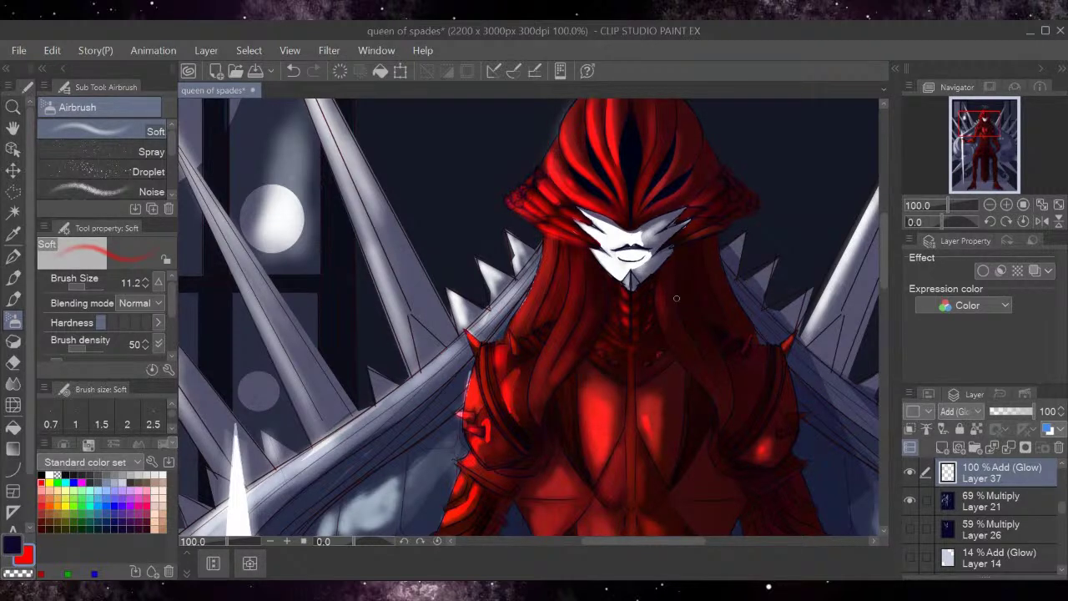
{"action": "scroll", "coordinate": [885, 261], "scroll_direction": "down", "scroll_amount": 3}
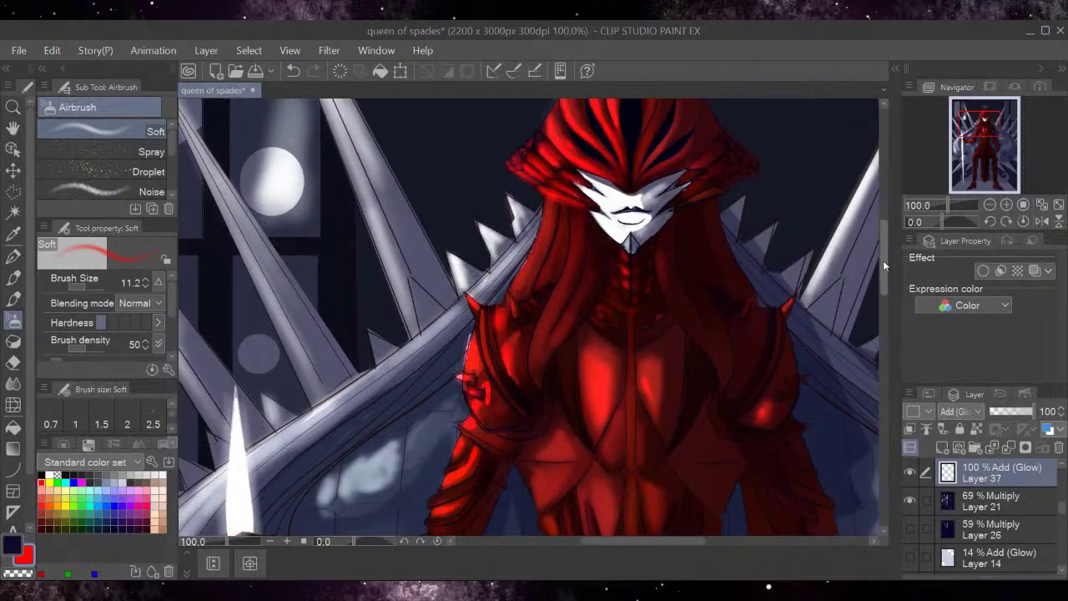
{"action": "mouse_move", "coordinate": [628, 337]}
{"action": "left_mouse_down"}
{"action": "mouse_move", "coordinate": [632, 455]}
{"action": "mouse_move", "coordinate": [629, 434]}
{"action": "left_mouse_up"}
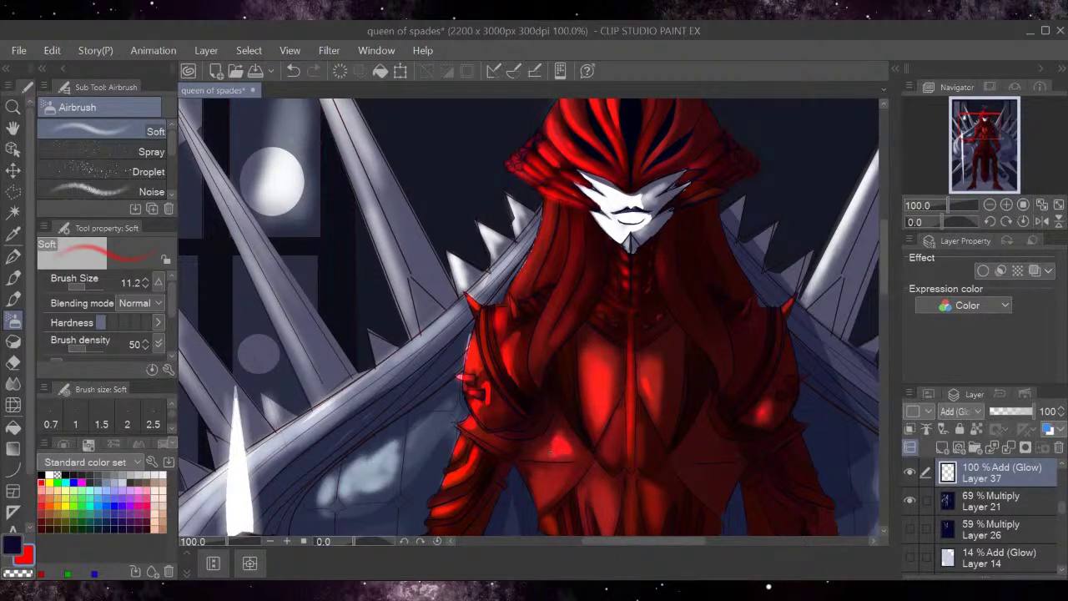
{"action": "left_click_drag", "start_coordinate": [885, 267], "coordinate": [885, 288]}
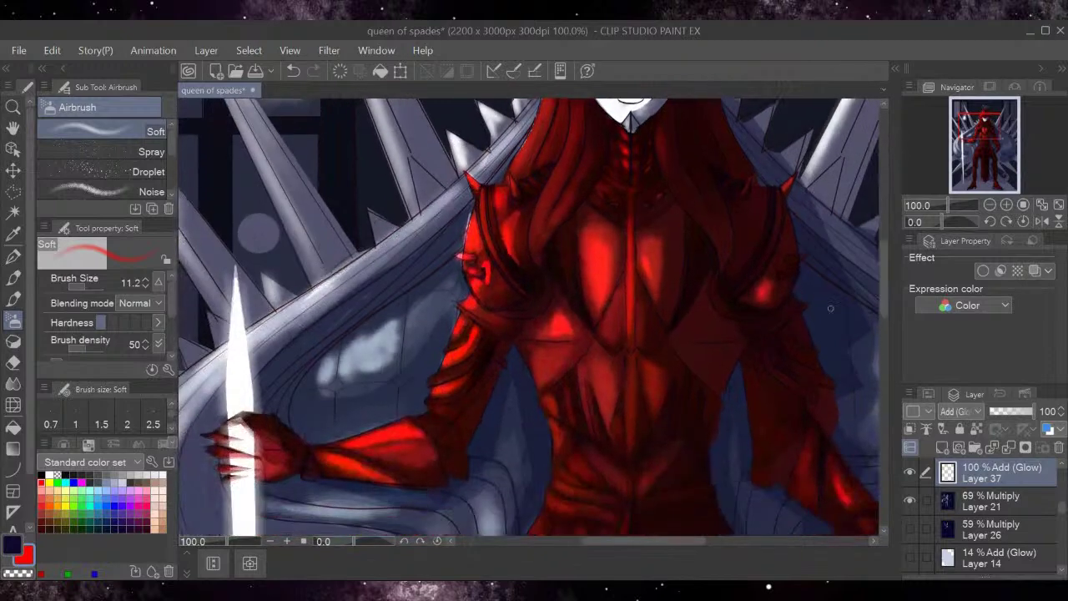
{"action": "left_click_drag", "start_coordinate": [565, 354], "coordinate": [551, 359]}
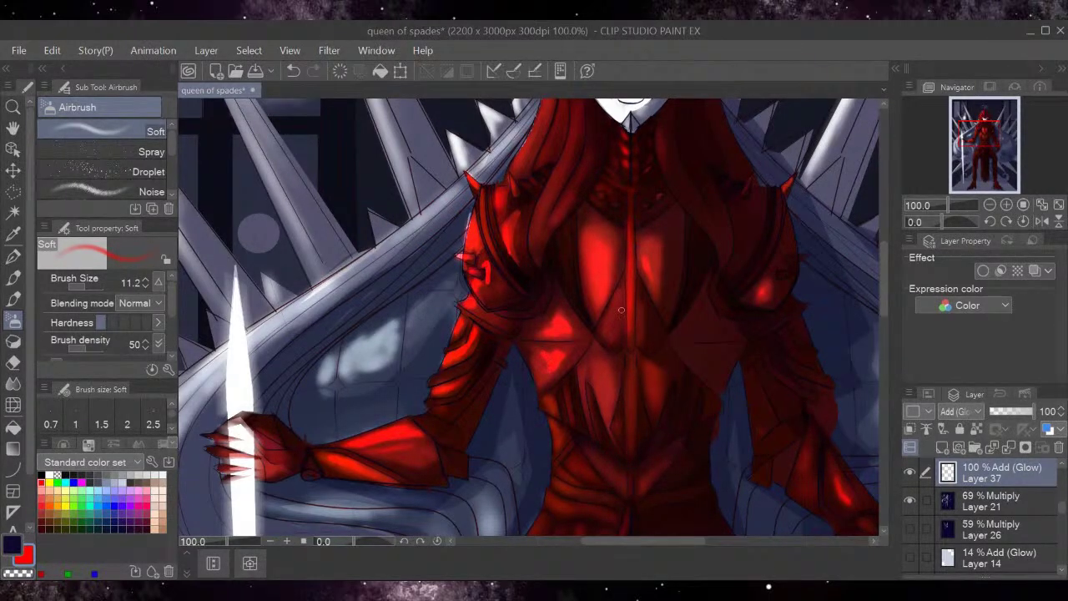
Airbrush soft highlights onto the torso panels below the chest plates, the abdomen ribs and the left shoulder armour.
{"action": "left_click_drag", "start_coordinate": [619, 296], "coordinate": [612, 322]}
{"action": "mouse_move", "coordinate": [605, 413]}
{"action": "left_mouse_down"}
{"action": "mouse_move", "coordinate": [596, 376]}
{"action": "mouse_move", "coordinate": [607, 379]}
{"action": "mouse_move", "coordinate": [582, 386]}
{"action": "mouse_move", "coordinate": [589, 413]}
{"action": "mouse_move", "coordinate": [583, 379]}
{"action": "mouse_move", "coordinate": [591, 431]}
{"action": "mouse_move", "coordinate": [581, 349]}
{"action": "mouse_move", "coordinate": [559, 401]}
{"action": "mouse_move", "coordinate": [565, 389]}
{"action": "mouse_move", "coordinate": [572, 421]}
{"action": "left_mouse_up"}
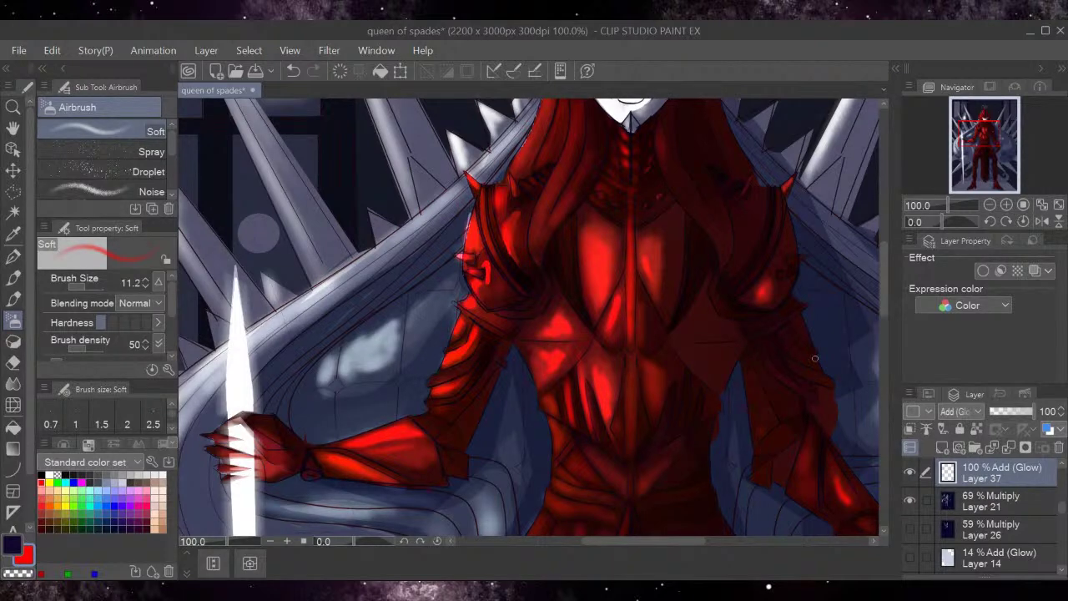
{"action": "mouse_move", "coordinate": [466, 274]}
{"action": "left_mouse_down"}
{"action": "mouse_move", "coordinate": [473, 280]}
{"action": "mouse_move", "coordinate": [481, 257]}
{"action": "mouse_move", "coordinate": [472, 263]}
{"action": "mouse_move", "coordinate": [488, 299]}
{"action": "mouse_move", "coordinate": [476, 286]}
{"action": "left_mouse_up"}
Blend the highlights on the left shoulder armour, the angular panel below the left chest plate and the chest plates.
{"action": "key", "text": "j"}
{"action": "mouse_move", "coordinate": [567, 342]}
{"action": "left_mouse_down"}
{"action": "mouse_move", "coordinate": [543, 358]}
{"action": "mouse_move", "coordinate": [550, 367]}
{"action": "mouse_move", "coordinate": [556, 357]}
{"action": "mouse_move", "coordinate": [555, 325]}
{"action": "mouse_move", "coordinate": [550, 332]}
{"action": "mouse_move", "coordinate": [603, 309]}
{"action": "mouse_move", "coordinate": [616, 321]}
{"action": "mouse_move", "coordinate": [603, 374]}
{"action": "mouse_move", "coordinate": [598, 363]}
{"action": "mouse_move", "coordinate": [605, 418]}
{"action": "mouse_move", "coordinate": [596, 368]}
{"action": "left_mouse_up"}
{"action": "left_click_drag", "start_coordinate": [578, 318], "coordinate": [575, 329]}
{"action": "mouse_move", "coordinate": [627, 303]}
{"action": "left_mouse_down"}
{"action": "mouse_move", "coordinate": [576, 349]}
{"action": "mouse_move", "coordinate": [591, 320]}
{"action": "left_mouse_up"}
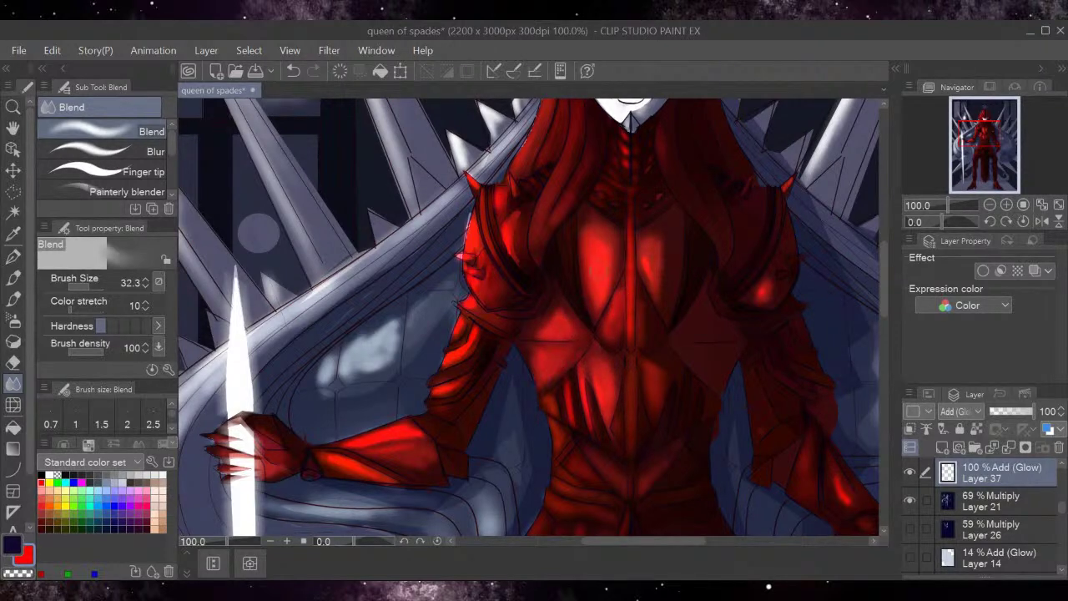
{"action": "left_click_drag", "start_coordinate": [650, 272], "coordinate": [639, 271]}
On the Multiply Layer 21, airbrush soft shading onto the left gauntlet and the left knee armour.
{"action": "left_click", "coordinate": [982, 492]}
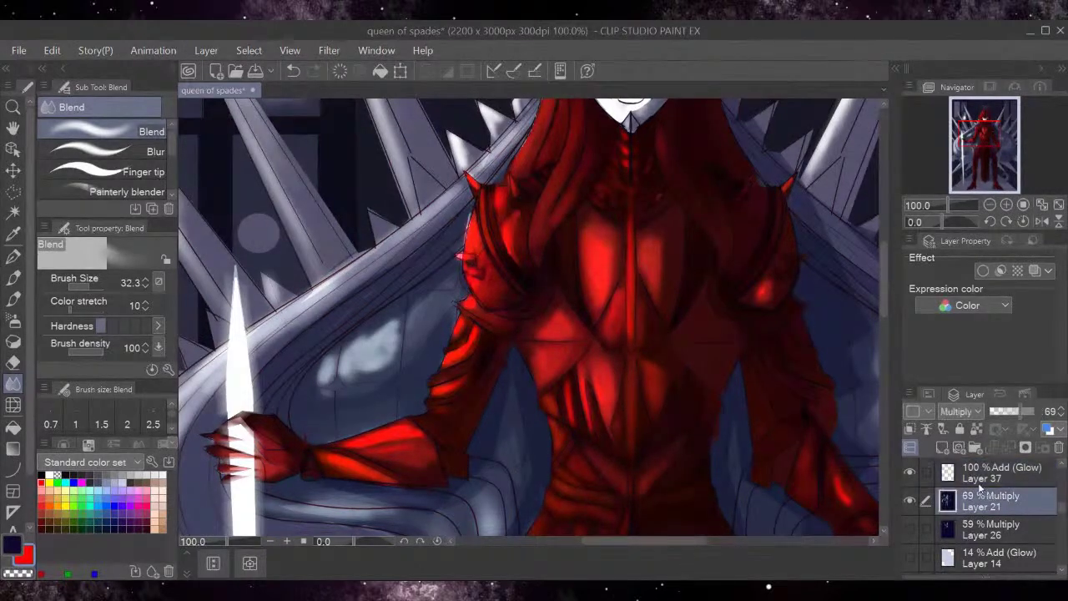
{"action": "left_click", "coordinate": [17, 321]}
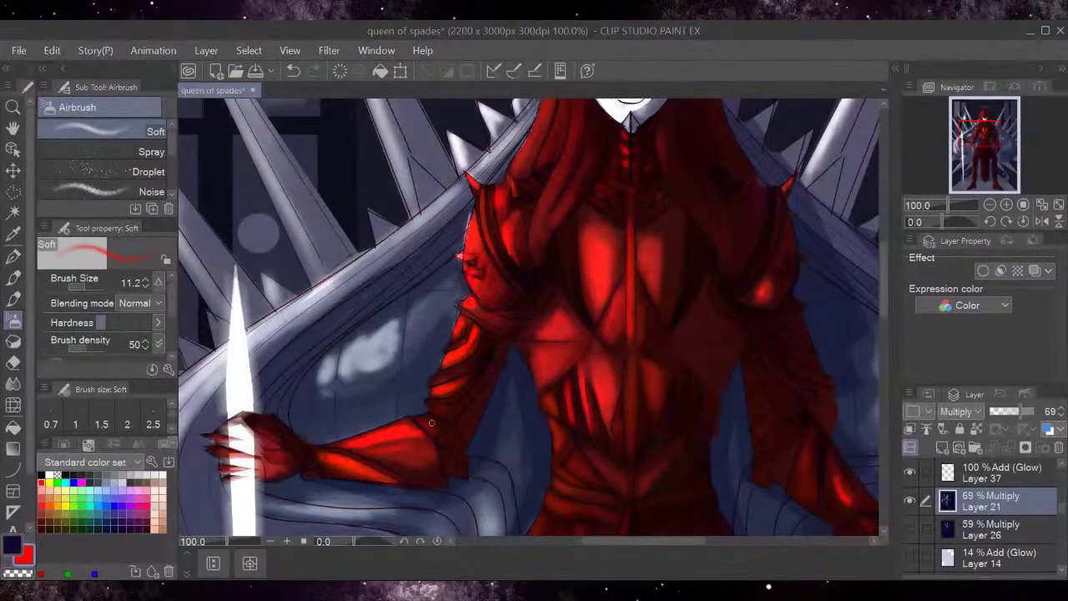
{"action": "left_click_drag", "start_coordinate": [980, 137], "coordinate": [981, 146]}
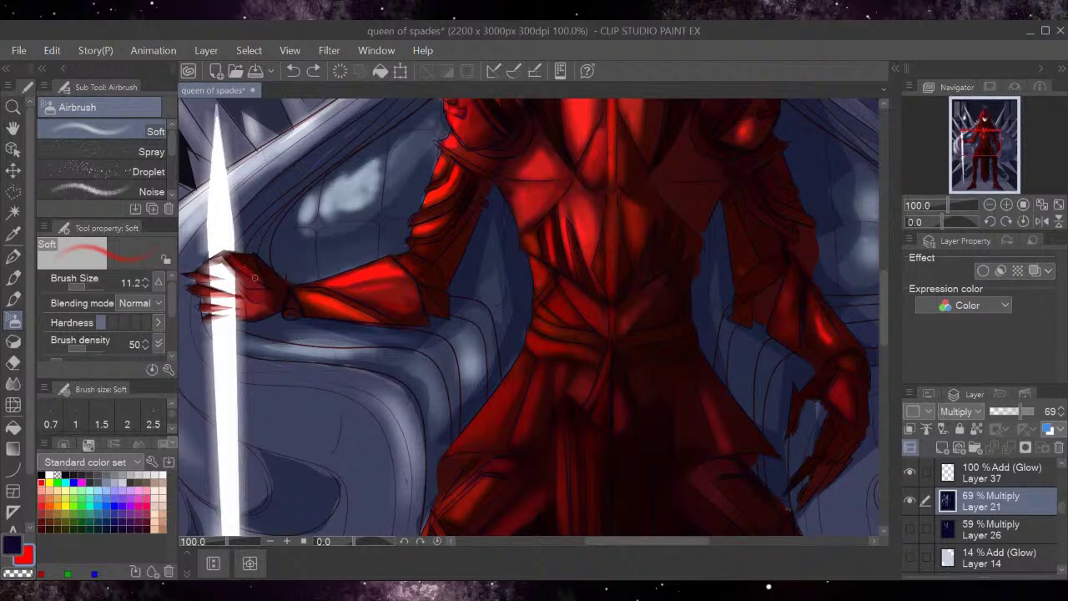
{"action": "left_click_drag", "start_coordinate": [255, 278], "coordinate": [257, 272]}
{"action": "left_click_drag", "start_coordinate": [884, 292], "coordinate": [886, 356]}
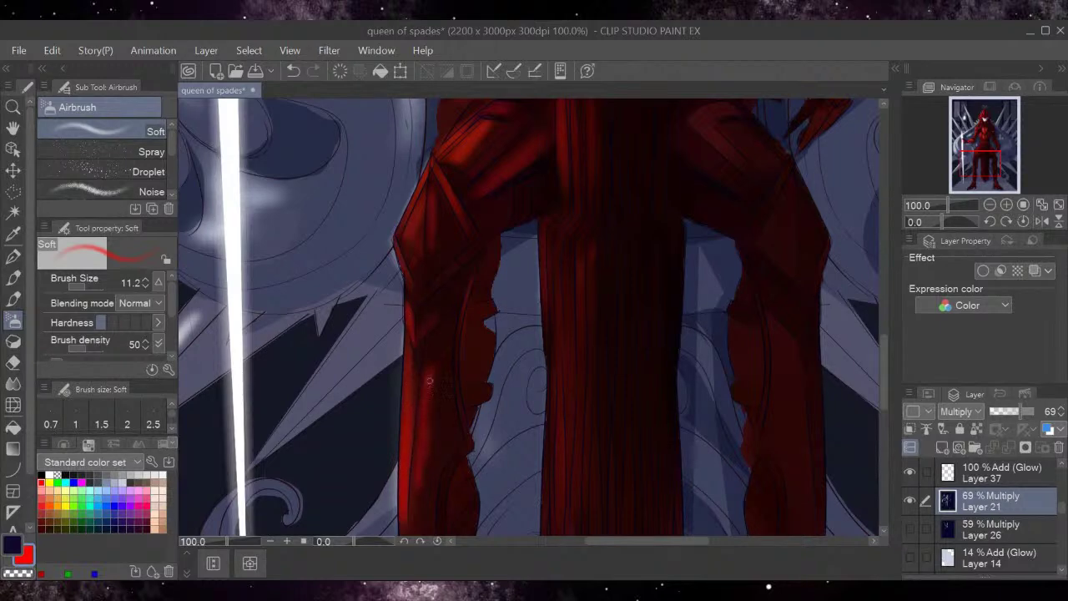
{"action": "left_click_drag", "start_coordinate": [427, 317], "coordinate": [425, 326]}
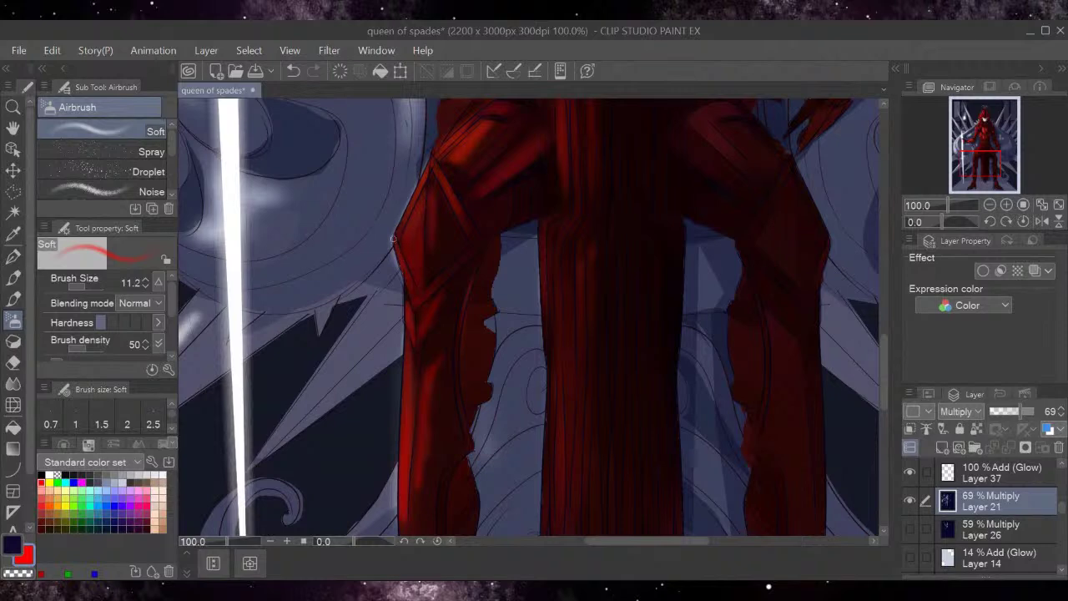
Undo the last airbrush strokes on the left shin and lighten its shading with the Soft eraser, reducing the eraser size to 17.
{"action": "scroll", "coordinate": [855, 323], "scroll_direction": "down", "scroll_amount": 5}
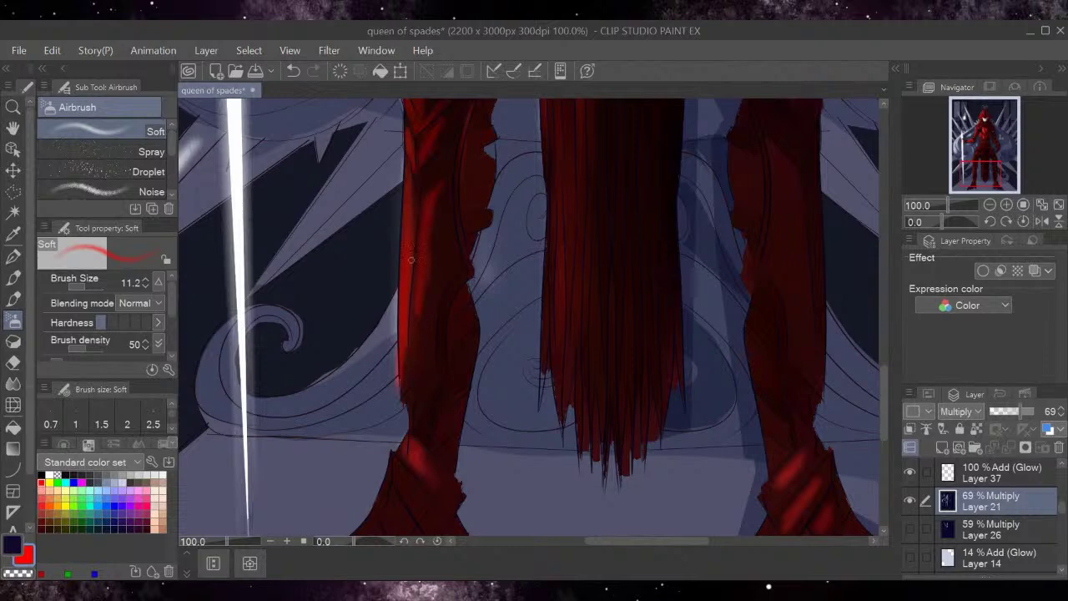
{"action": "left_click", "coordinate": [295, 73]}
{"action": "left_click", "coordinate": [297, 72]}
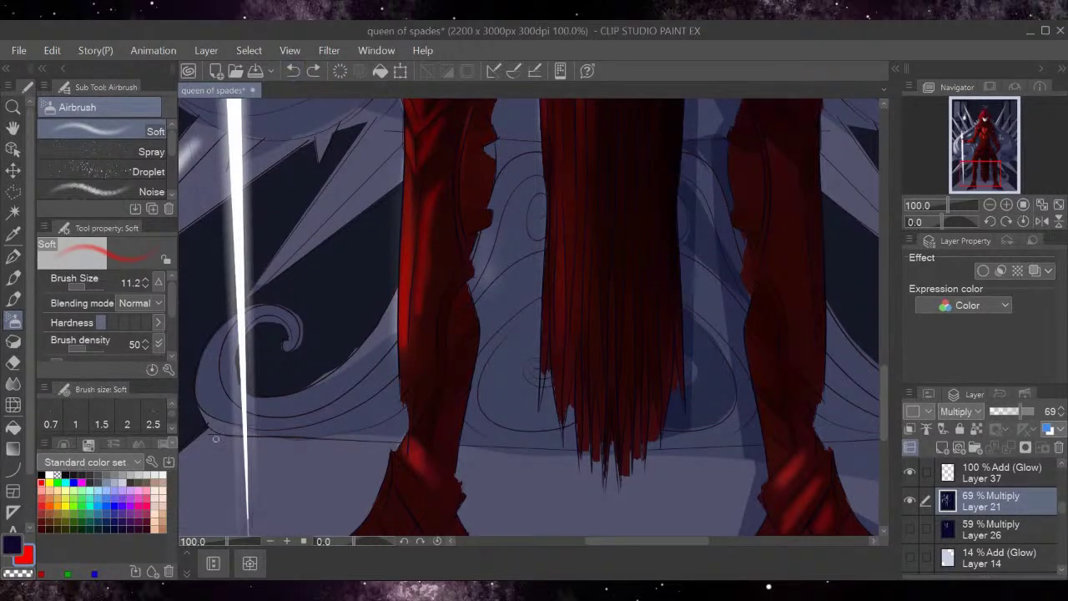
{"action": "left_click", "coordinate": [14, 364]}
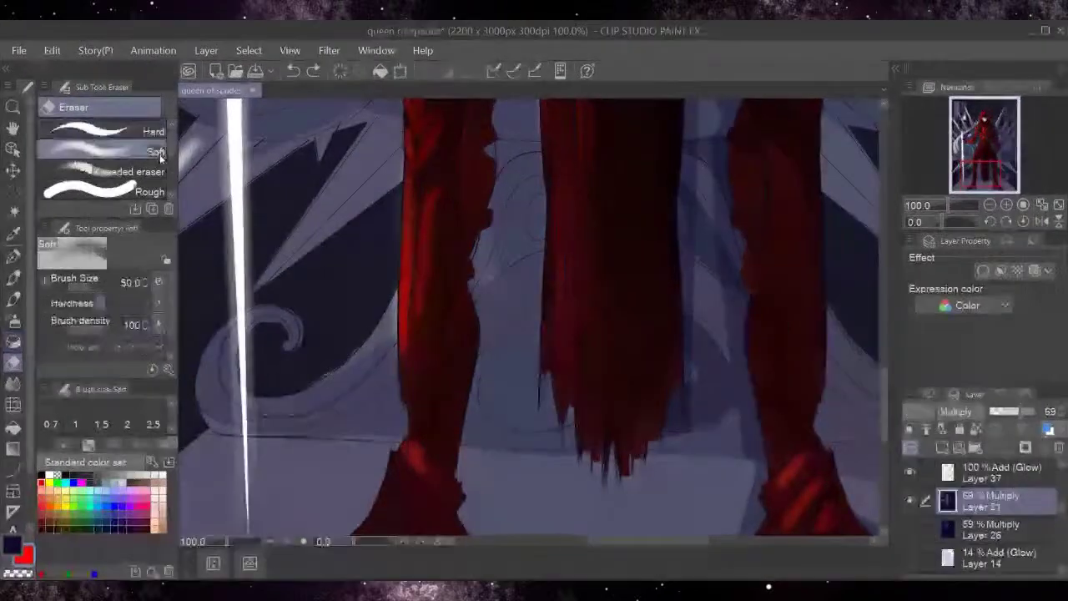
{"action": "left_click", "coordinate": [100, 151]}
{"action": "mouse_move", "coordinate": [403, 338]}
{"action": "left_mouse_down"}
{"action": "mouse_move", "coordinate": [408, 380]}
{"action": "mouse_move", "coordinate": [416, 294]}
{"action": "mouse_move", "coordinate": [407, 379]}
{"action": "left_mouse_up"}
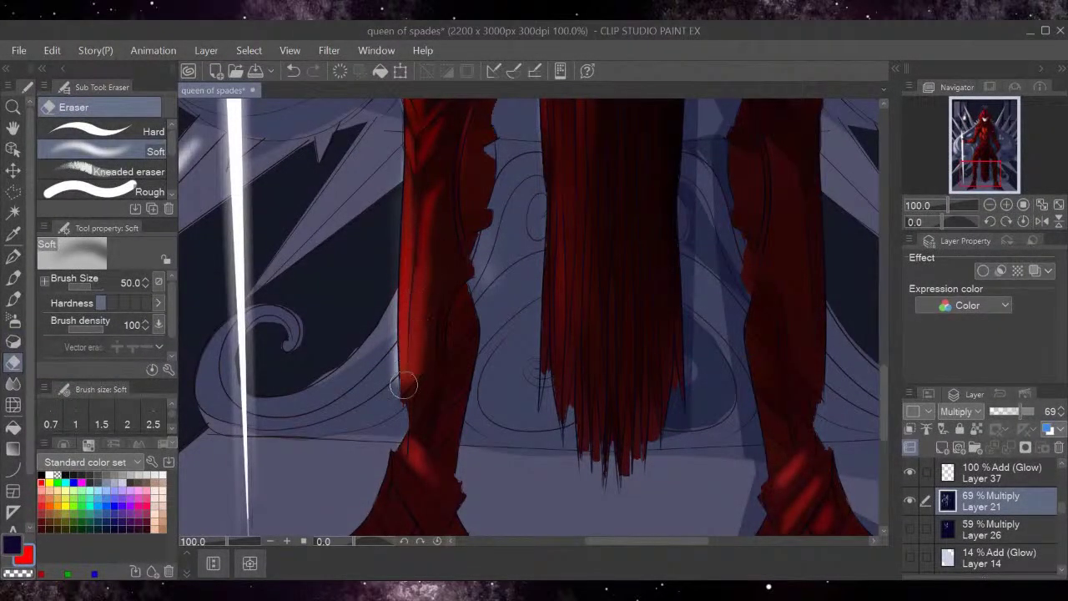
{"action": "left_click_drag", "start_coordinate": [89, 287], "coordinate": [85, 287]}
{"action": "left_click", "coordinate": [147, 280]}
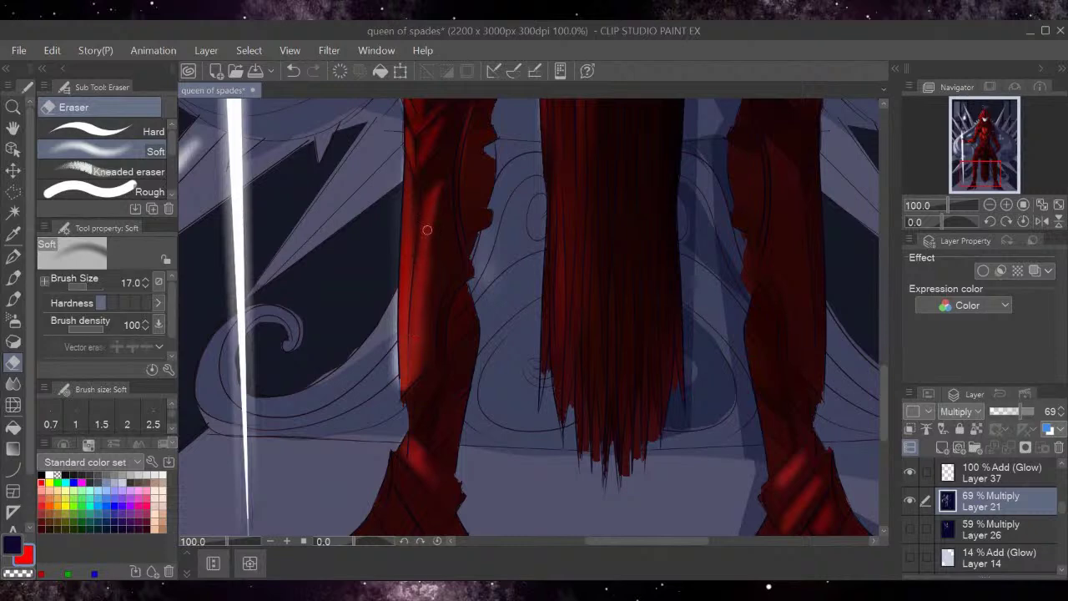
Soft-erase Layer 21's shading along the left knee plate's outer edge and the upper shin to bring out lighter facets.
{"action": "left_click_drag", "start_coordinate": [978, 177], "coordinate": [977, 161]}
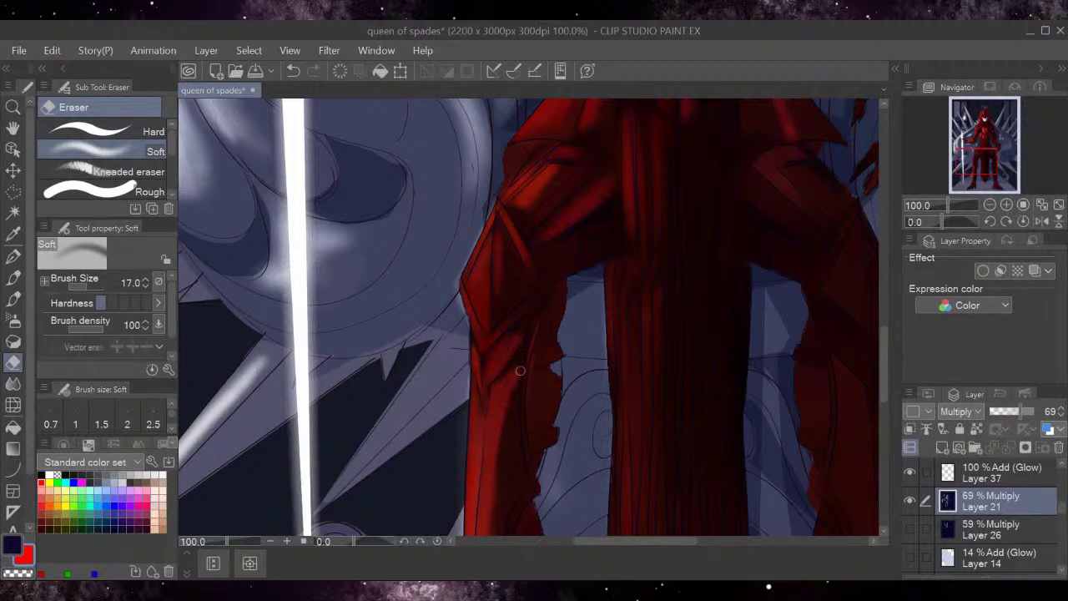
{"action": "left_click_drag", "start_coordinate": [461, 286], "coordinate": [482, 341]}
{"action": "left_click_drag", "start_coordinate": [460, 286], "coordinate": [468, 272]}
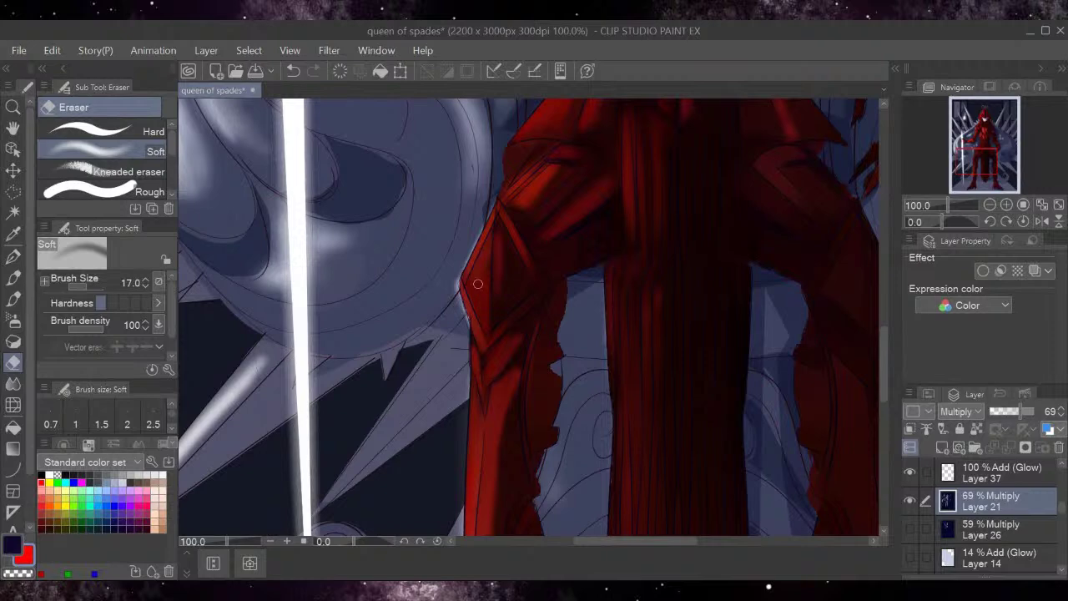
{"action": "mouse_move", "coordinate": [556, 386]}
{"action": "left_mouse_down"}
{"action": "mouse_move", "coordinate": [554, 409]}
{"action": "mouse_move", "coordinate": [552, 367]}
{"action": "mouse_move", "coordinate": [543, 413]}
{"action": "mouse_move", "coordinate": [549, 382]}
{"action": "left_mouse_up"}
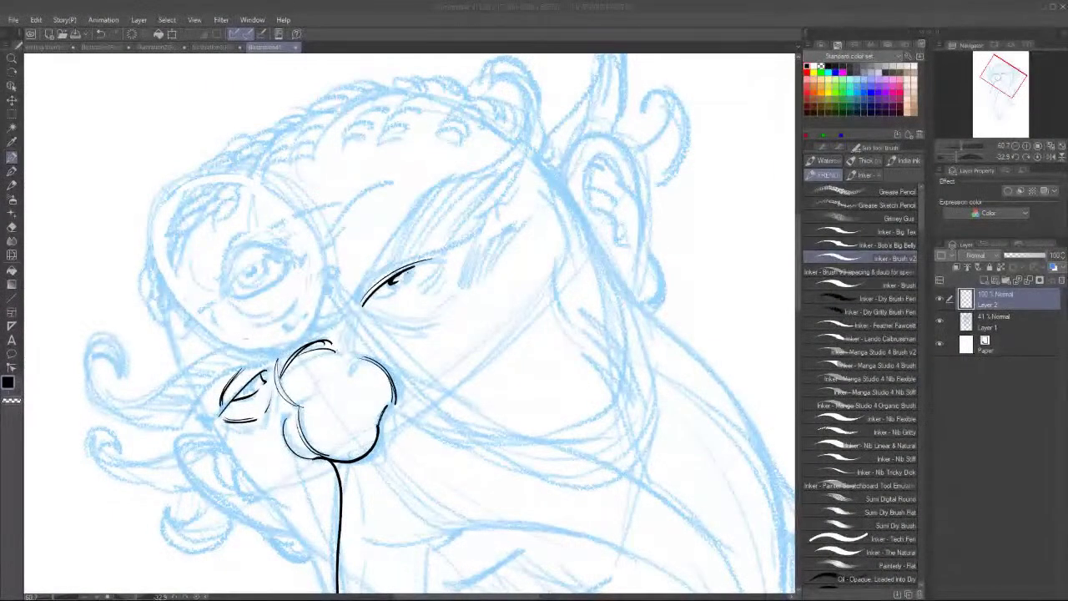
On the bearded man's Layer 2, ink the right eyebrow's outline with a curled tip and add dark pupils to the lower eyes.
{"action": "left_click_drag", "start_coordinate": [647, 342], "coordinate": [622, 457]}
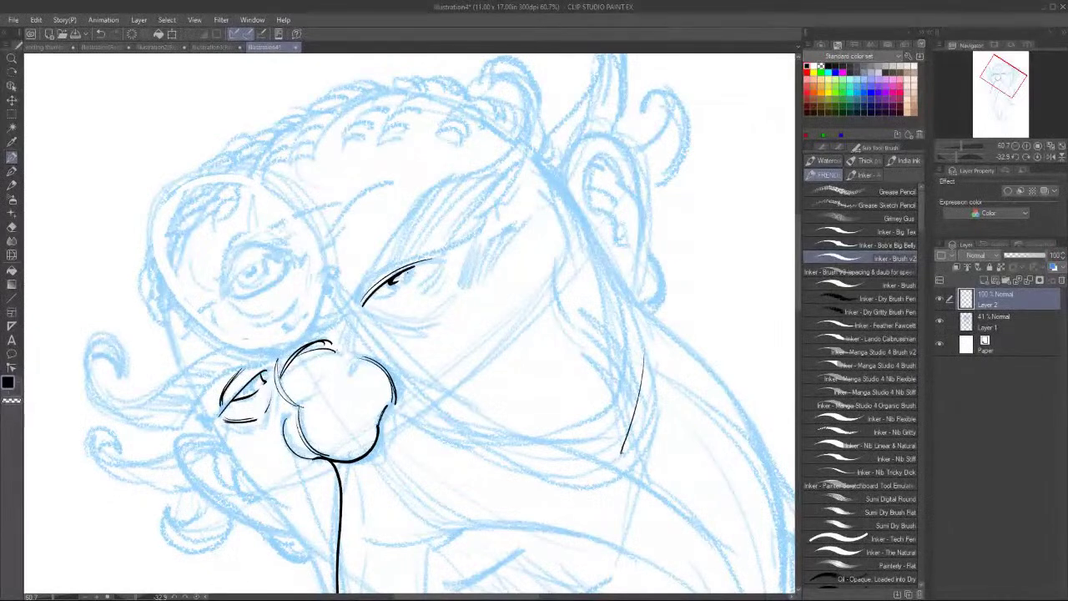
{"action": "key", "text": "ctrl+z"}
{"action": "key", "text": "r"}
{"action": "left_click_drag", "start_coordinate": [657, 390], "coordinate": [633, 448]}
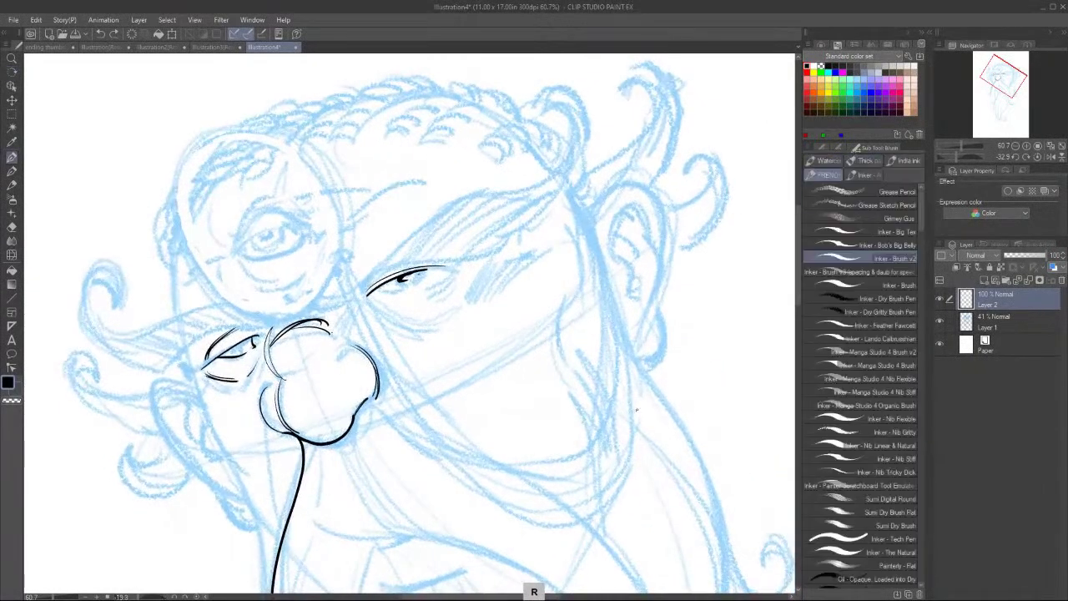
{"action": "key", "text": "bracketright"}
{"action": "mouse_move", "coordinate": [357, 293]}
{"action": "left_mouse_down"}
{"action": "mouse_move", "coordinate": [424, 225]}
{"action": "mouse_move", "coordinate": [567, 162]}
{"action": "mouse_move", "coordinate": [558, 120]}
{"action": "left_mouse_up"}
{"action": "mouse_move", "coordinate": [357, 297]}
{"action": "left_mouse_down"}
{"action": "mouse_move", "coordinate": [598, 130]}
{"action": "mouse_move", "coordinate": [547, 104]}
{"action": "left_mouse_up"}
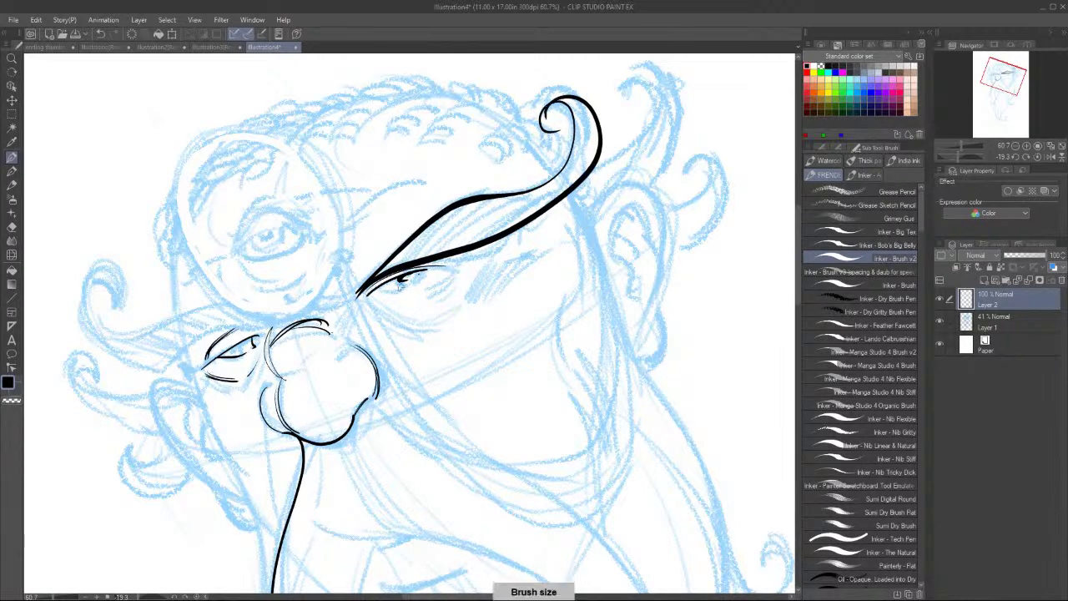
{"action": "mouse_move", "coordinate": [419, 271]}
{"action": "left_mouse_down"}
{"action": "mouse_move", "coordinate": [420, 281]}
{"action": "mouse_move", "coordinate": [375, 295]}
{"action": "mouse_move", "coordinate": [437, 271]}
{"action": "left_mouse_up"}
{"action": "left_click_drag", "start_coordinate": [240, 350], "coordinate": [259, 339]}
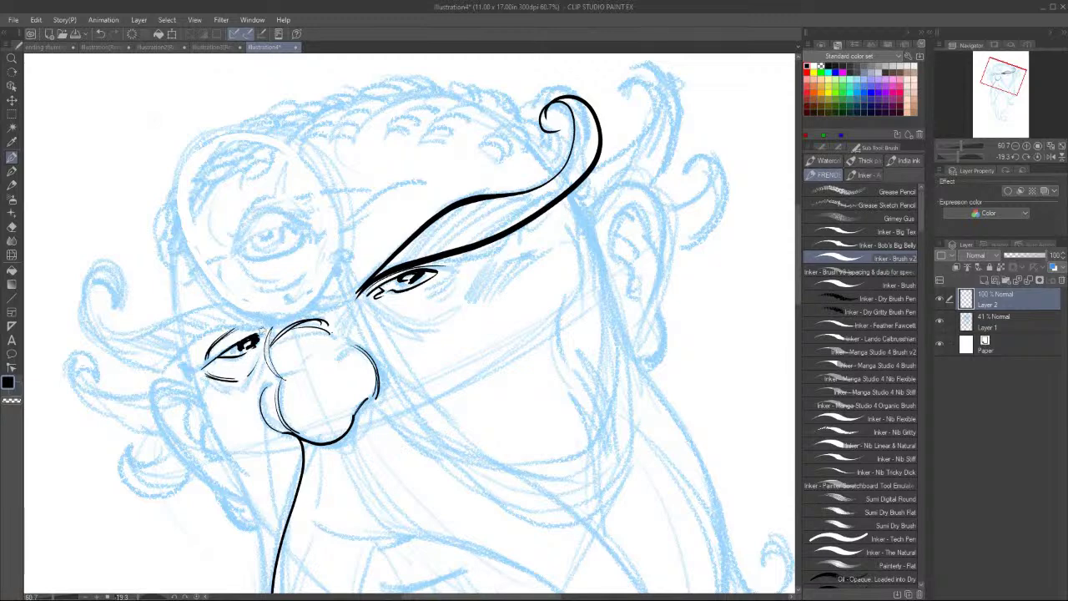
Fill the right eyebrow with tapered black hair strokes running from its lower edge to its upper edge.
{"action": "left_click_drag", "start_coordinate": [376, 281], "coordinate": [472, 199]}
{"action": "left_click_drag", "start_coordinate": [402, 264], "coordinate": [480, 201]}
{"action": "key", "text": "]"}
{"action": "left_click_drag", "start_coordinate": [417, 259], "coordinate": [484, 201]}
{"action": "left_click_drag", "start_coordinate": [430, 257], "coordinate": [498, 196]}
{"action": "mouse_move", "coordinate": [437, 254]}
{"action": "left_mouse_down"}
{"action": "mouse_move", "coordinate": [509, 194]}
{"action": "mouse_move", "coordinate": [461, 249]}
{"action": "mouse_move", "coordinate": [539, 191]}
{"action": "left_mouse_up"}
{"action": "left_click_drag", "start_coordinate": [468, 243], "coordinate": [557, 174]}
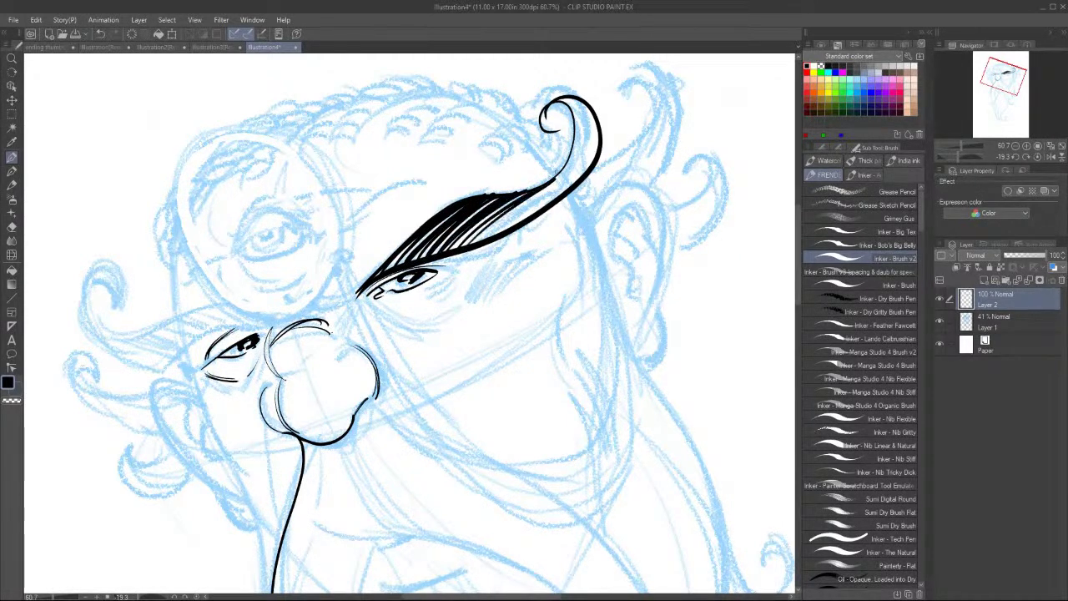
Ink short crease lines beside and beneath the right eye and along the inner side of the left eye.
{"action": "left_click_drag", "start_coordinate": [487, 263], "coordinate": [470, 295]}
{"action": "mouse_move", "coordinate": [499, 255]}
{"action": "left_mouse_down"}
{"action": "mouse_move", "coordinate": [474, 298]}
{"action": "mouse_move", "coordinate": [429, 299]}
{"action": "left_mouse_up"}
{"action": "left_click_drag", "start_coordinate": [370, 300], "coordinate": [420, 315]}
{"action": "left_click_drag", "start_coordinate": [262, 338], "coordinate": [254, 379]}
Try several curled outline strokes for the left eyebrow, and undo them.
{"action": "key", "text": "r"}
{"action": "left_click_drag", "start_coordinate": [634, 400], "coordinate": [292, 529]}
{"action": "key", "text": "h"}
{"action": "left_click_drag", "start_coordinate": [521, 334], "coordinate": [525, 385]}
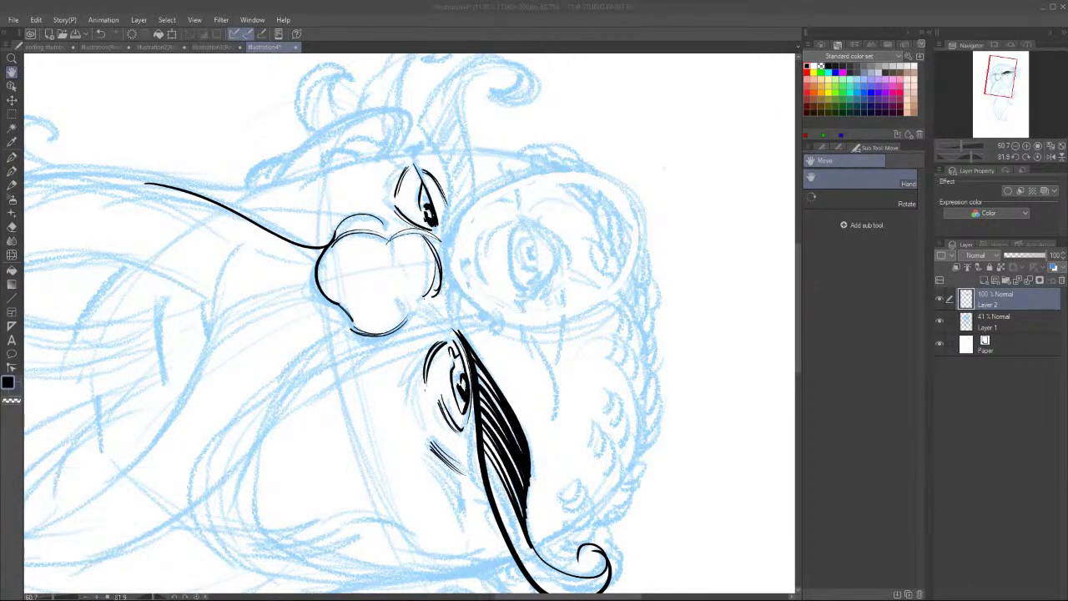
{"action": "left_click_drag", "start_coordinate": [664, 168], "coordinate": [666, 205]}
{"action": "key", "text": "shift+space"}
{"action": "left_click_drag", "start_coordinate": [734, 367], "coordinate": [338, 129]}
{"action": "left_click_drag", "start_coordinate": [676, 211], "coordinate": [668, 201]}
{"action": "key", "text": "b"}
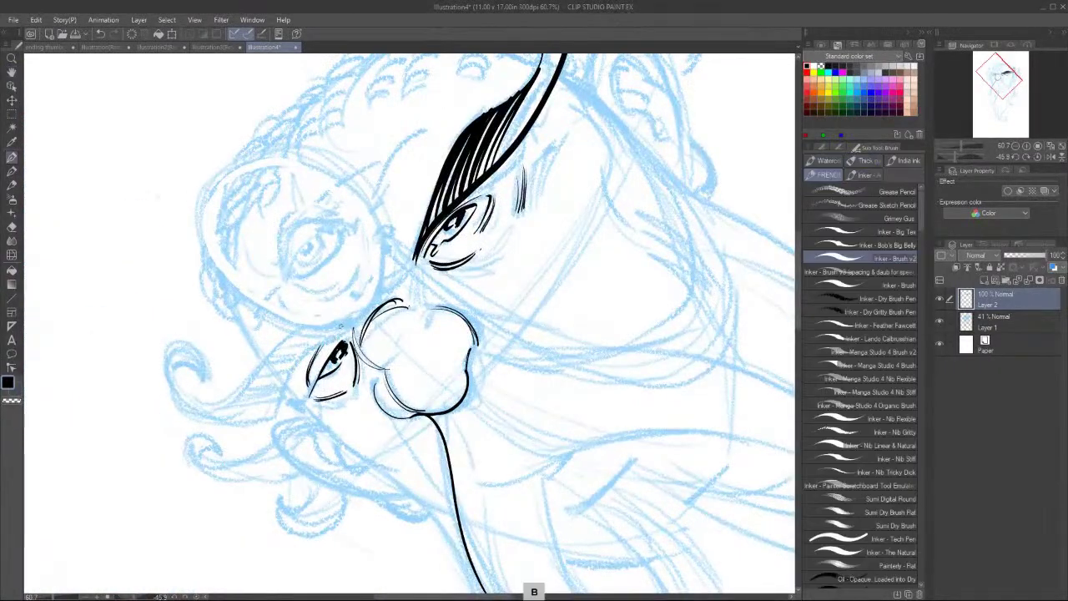
{"action": "left_click_drag", "start_coordinate": [325, 368], "coordinate": [188, 364]}
{"action": "key", "text": "ctrl+z"}
{"action": "mouse_move", "coordinate": [319, 339]}
{"action": "left_mouse_down"}
{"action": "mouse_move", "coordinate": [269, 357]}
{"action": "mouse_move", "coordinate": [185, 419]}
{"action": "left_mouse_up"}
{"action": "key", "text": "ctrl+z"}
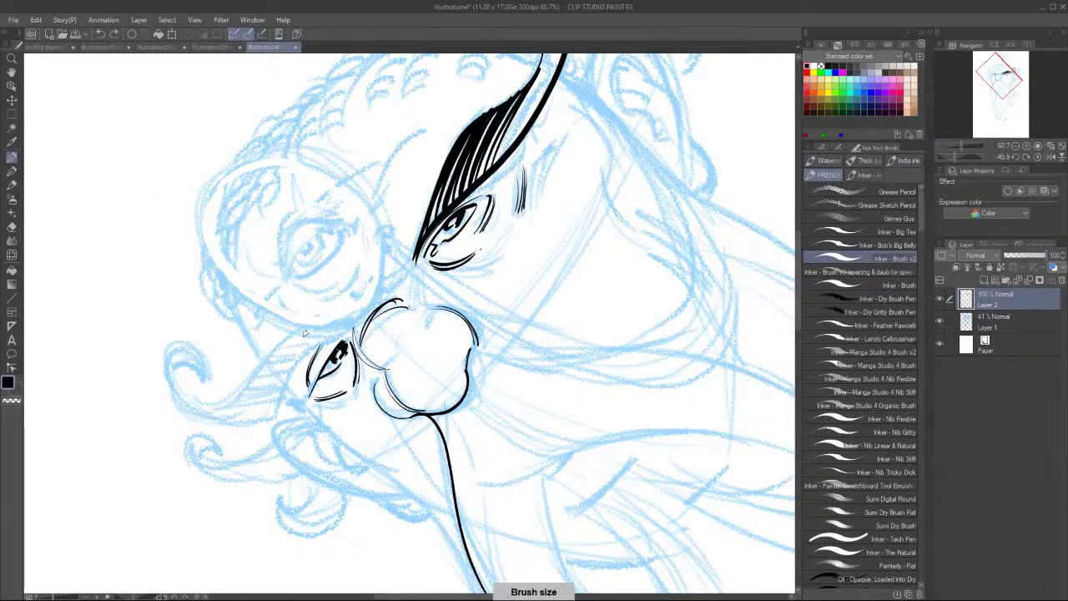
{"action": "left_click_drag", "start_coordinate": [287, 349], "coordinate": [219, 408]}
{"action": "key", "text": "ctrl+z"}
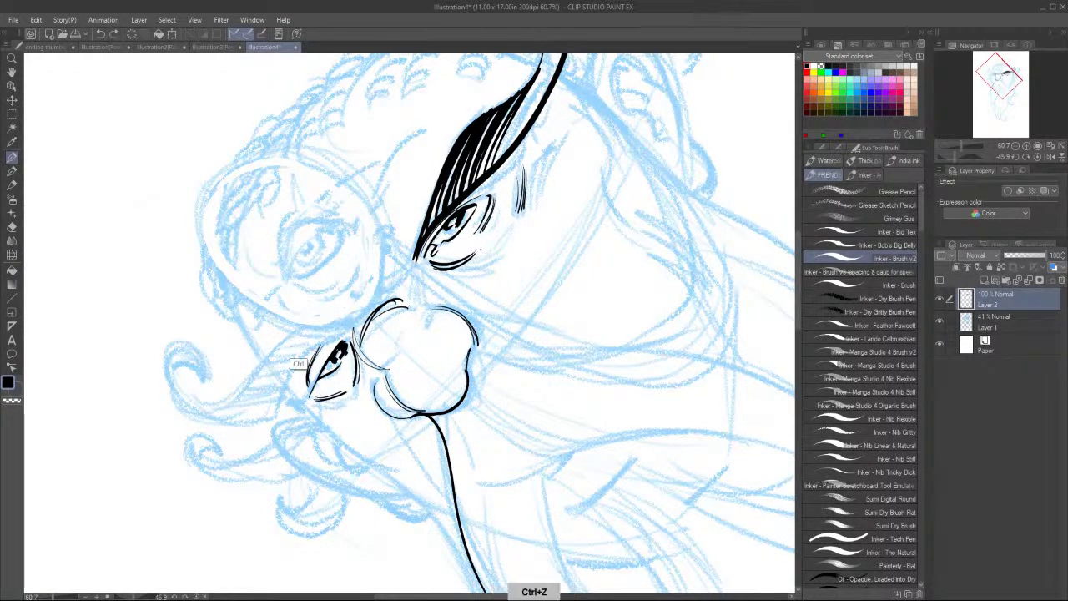
{"action": "mouse_move", "coordinate": [275, 357]}
{"action": "left_mouse_down"}
{"action": "mouse_move", "coordinate": [204, 399]}
{"action": "mouse_move", "coordinate": [204, 375]}
{"action": "left_mouse_up"}
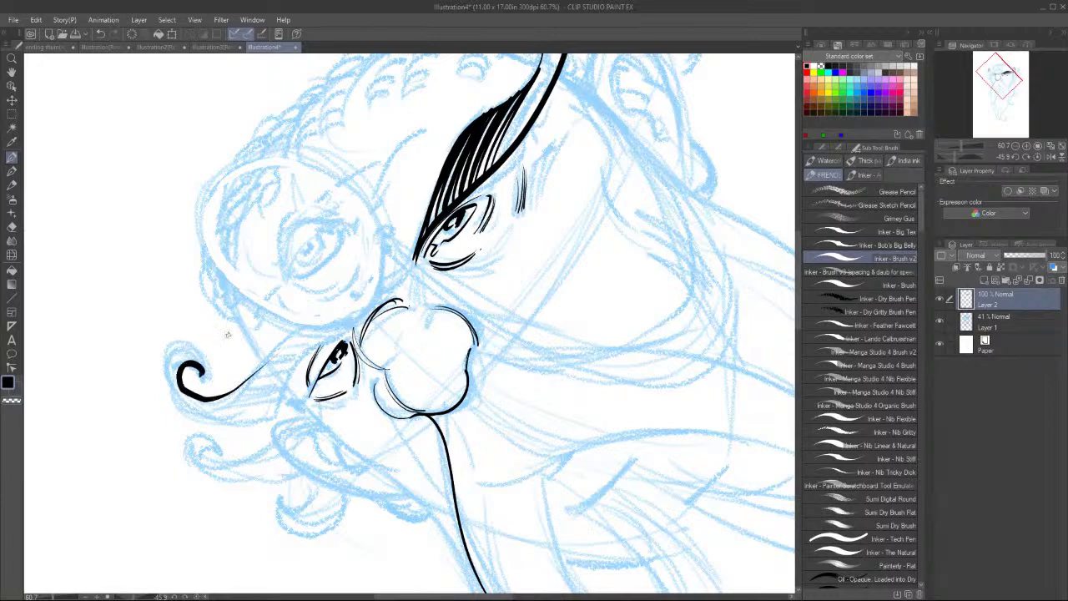
{"action": "key", "text": "r"}
{"action": "key", "text": "ctrl+z"}
Clear all ink from Layer 2 and switch to the Inker - Analog Gritty & Realistic brush.
{"action": "mouse_move", "coordinate": [636, 344]}
{"action": "left_mouse_down"}
{"action": "mouse_move", "coordinate": [563, 481]}
{"action": "mouse_move", "coordinate": [532, 489]}
{"action": "left_mouse_up"}
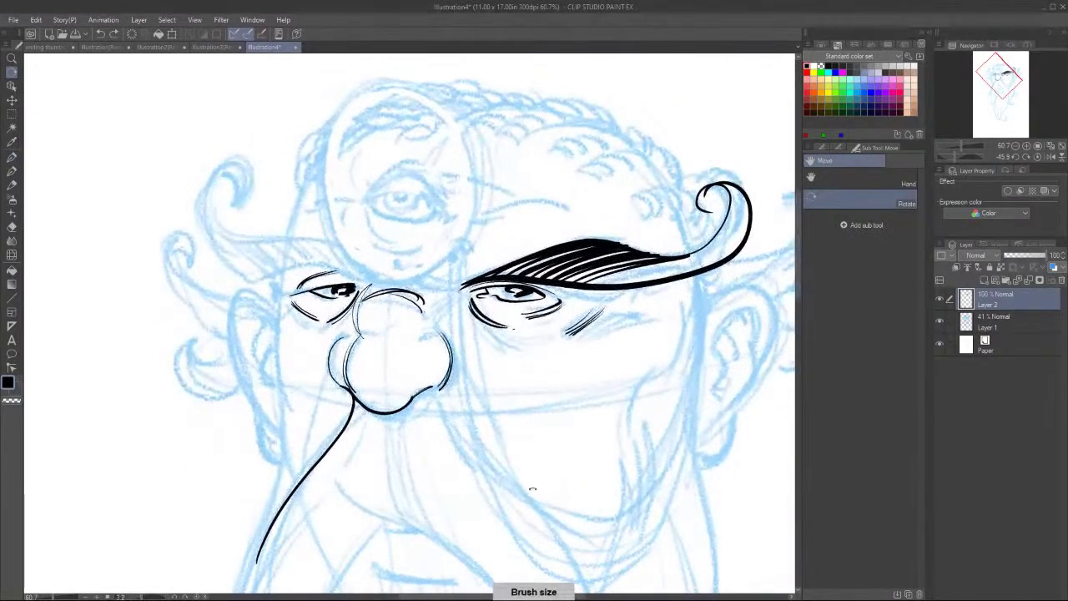
{"action": "key", "text": "Delete"}
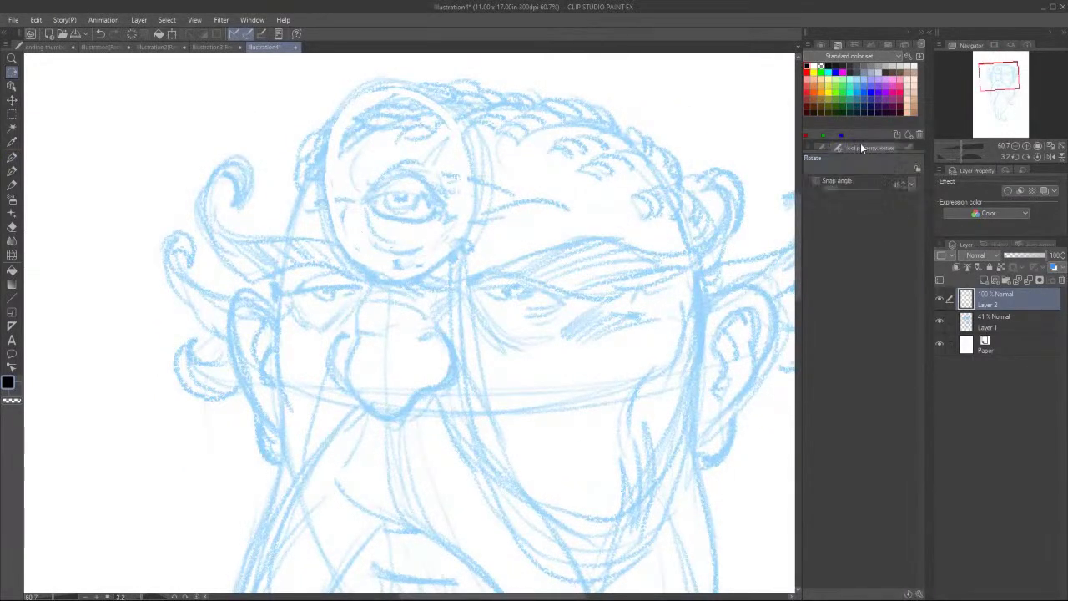
{"action": "key", "text": "b"}
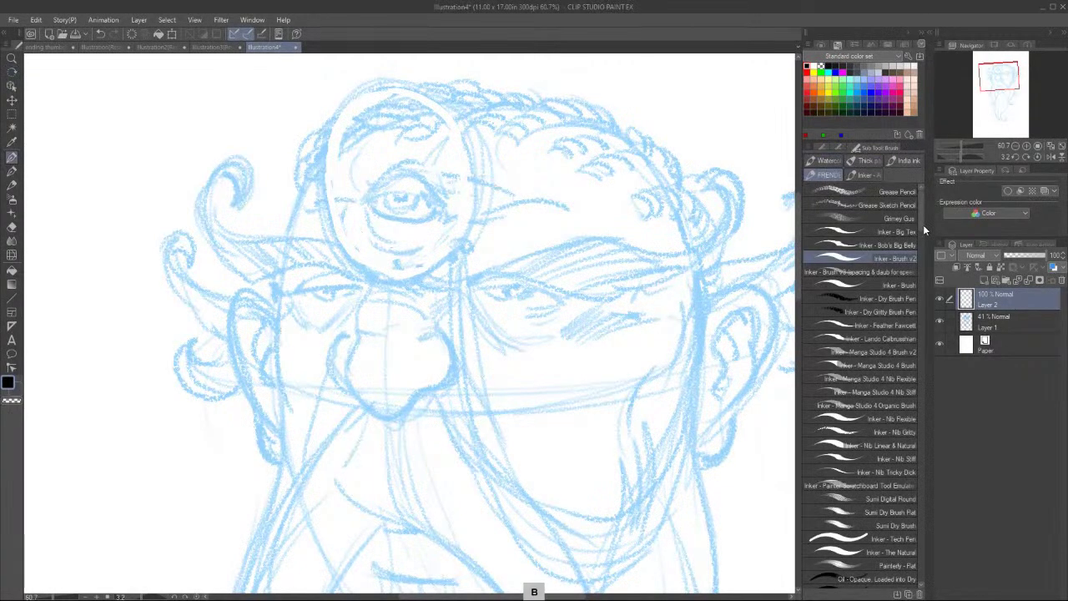
{"action": "left_click", "coordinate": [865, 175]}
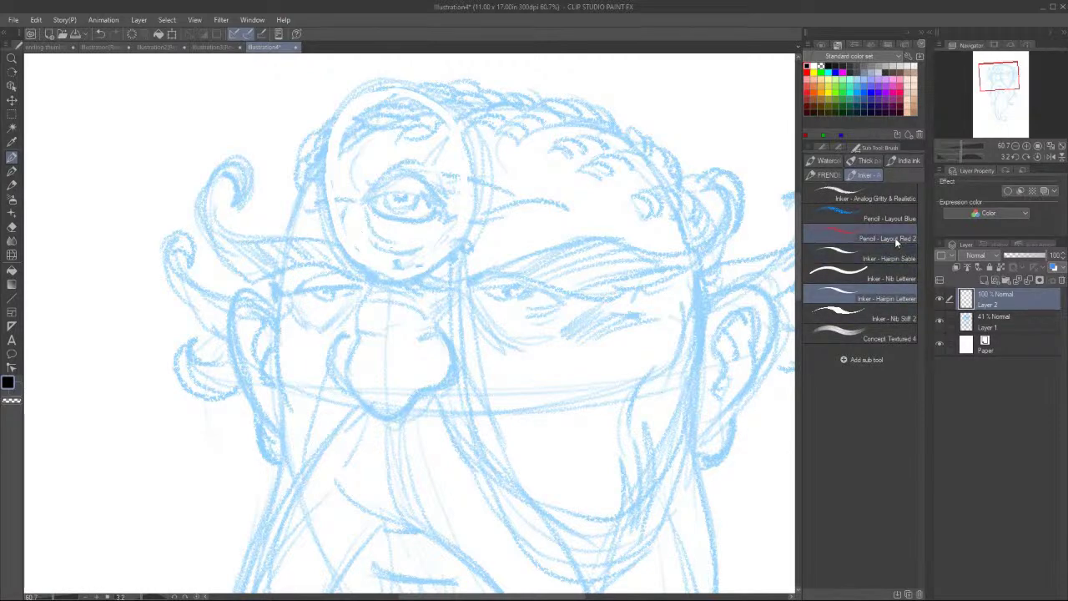
{"action": "left_click", "coordinate": [876, 197]}
Ink short hatch marks below both lower eyes and lay the first long strokes along the right eyebrow's upper edge.
{"action": "mouse_move", "coordinate": [597, 308]}
{"action": "left_mouse_down"}
{"action": "mouse_move", "coordinate": [564, 334]}
{"action": "mouse_move", "coordinate": [603, 308]}
{"action": "left_mouse_up"}
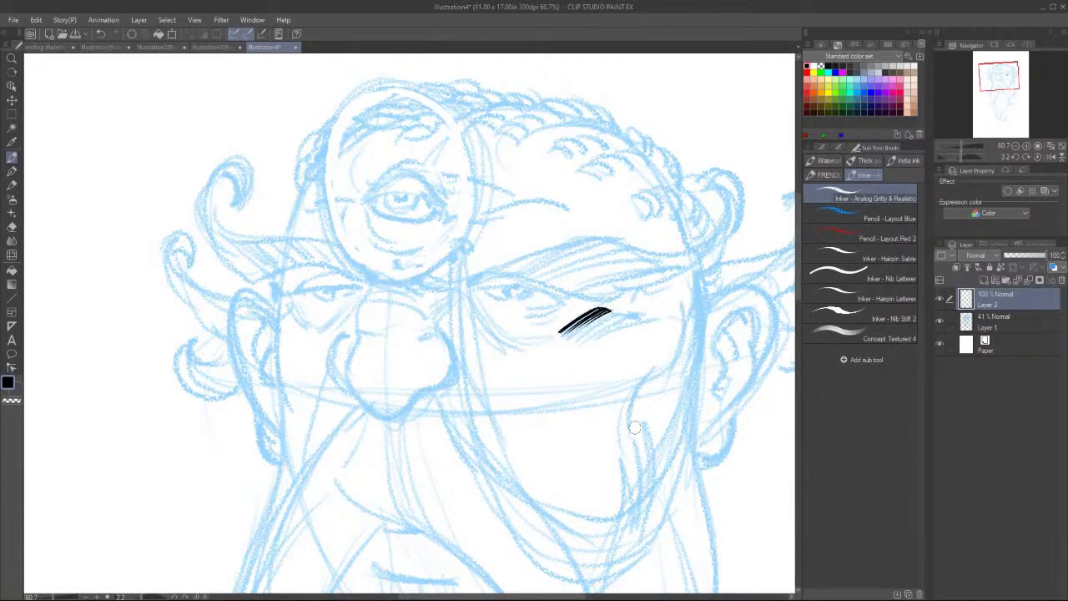
{"action": "mouse_move", "coordinate": [285, 301]}
{"action": "left_mouse_down"}
{"action": "mouse_move", "coordinate": [306, 327]}
{"action": "mouse_move", "coordinate": [293, 303]}
{"action": "left_mouse_up"}
{"action": "mouse_move", "coordinate": [462, 282]}
{"action": "left_mouse_down"}
{"action": "mouse_move", "coordinate": [603, 244]}
{"action": "mouse_move", "coordinate": [565, 247]}
{"action": "mouse_move", "coordinate": [628, 244]}
{"action": "left_mouse_up"}
{"action": "left_click_drag", "start_coordinate": [535, 260], "coordinate": [641, 244]}
{"action": "mouse_move", "coordinate": [577, 263]}
{"action": "left_mouse_down"}
{"action": "mouse_move", "coordinate": [497, 278]}
{"action": "mouse_move", "coordinate": [644, 243]}
{"action": "left_mouse_up"}
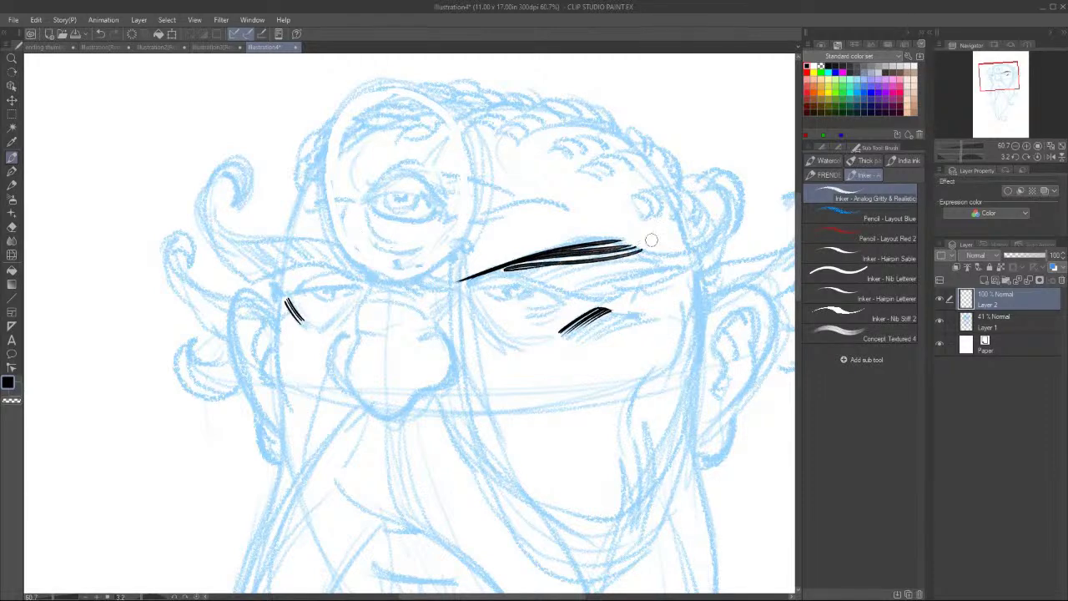
Ink the rest of the right eyebrow with thick tapered strokes, from its pointed inner end to its curled outer tip.
{"action": "key", "text": "r"}
{"action": "mouse_move", "coordinate": [661, 472]}
{"action": "left_mouse_down"}
{"action": "mouse_move", "coordinate": [732, 343]}
{"action": "mouse_move", "coordinate": [731, 316]}
{"action": "left_mouse_up"}
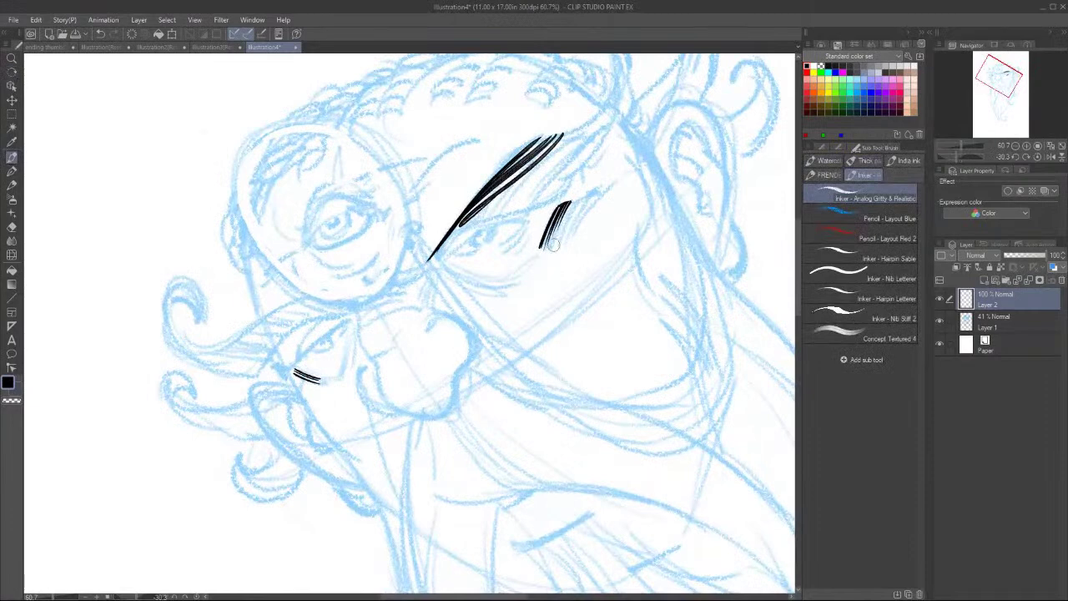
{"action": "key", "text": "h"}
{"action": "left_click_drag", "start_coordinate": [581, 224], "coordinate": [562, 351]}
{"action": "key", "text": "b"}
{"action": "left_click_drag", "start_coordinate": [433, 354], "coordinate": [566, 251]}
{"action": "left_click_drag", "start_coordinate": [509, 274], "coordinate": [568, 251]}
{"action": "mouse_move", "coordinate": [437, 356]}
{"action": "left_mouse_down"}
{"action": "mouse_move", "coordinate": [597, 244]}
{"action": "mouse_move", "coordinate": [574, 181]}
{"action": "mouse_move", "coordinate": [607, 237]}
{"action": "left_mouse_up"}
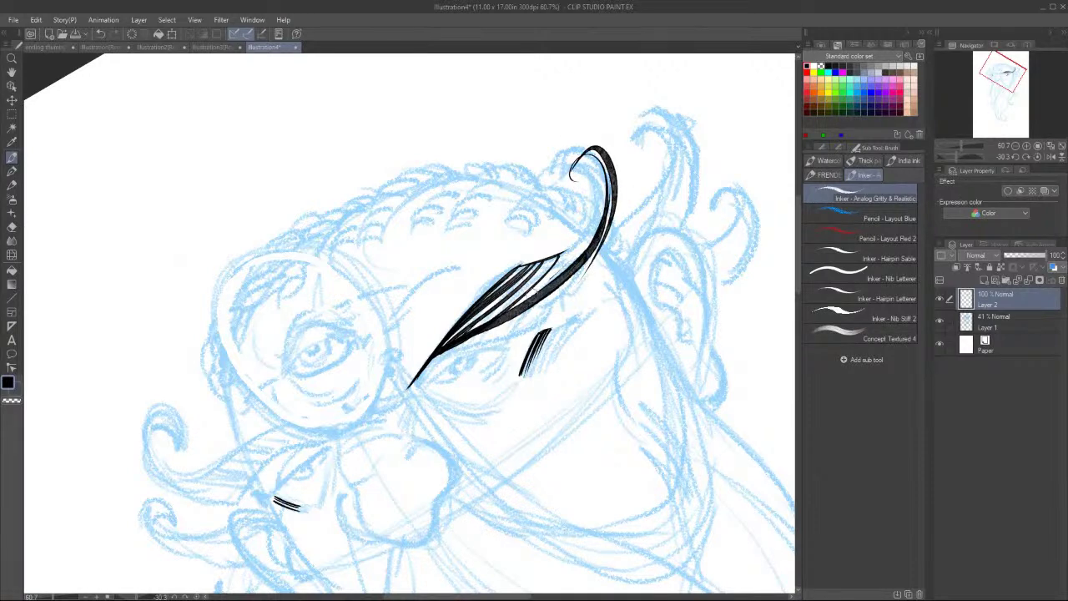
{"action": "left_click_drag", "start_coordinate": [517, 308], "coordinate": [614, 179]}
Ink the left eyebrow with thick tapered strokes that sweep outward into a curled tip.
{"action": "mouse_move", "coordinate": [280, 426]}
{"action": "left_mouse_down"}
{"action": "mouse_move", "coordinate": [190, 472]}
{"action": "mouse_move", "coordinate": [176, 448]}
{"action": "mouse_move", "coordinate": [183, 487]}
{"action": "left_mouse_up"}
{"action": "left_click_drag", "start_coordinate": [158, 420], "coordinate": [201, 499]}
{"action": "mouse_move", "coordinate": [158, 451]}
{"action": "left_mouse_down"}
{"action": "mouse_move", "coordinate": [248, 489]}
{"action": "mouse_move", "coordinate": [317, 432]}
{"action": "left_mouse_up"}
{"action": "left_click_drag", "start_coordinate": [308, 430], "coordinate": [165, 474]}
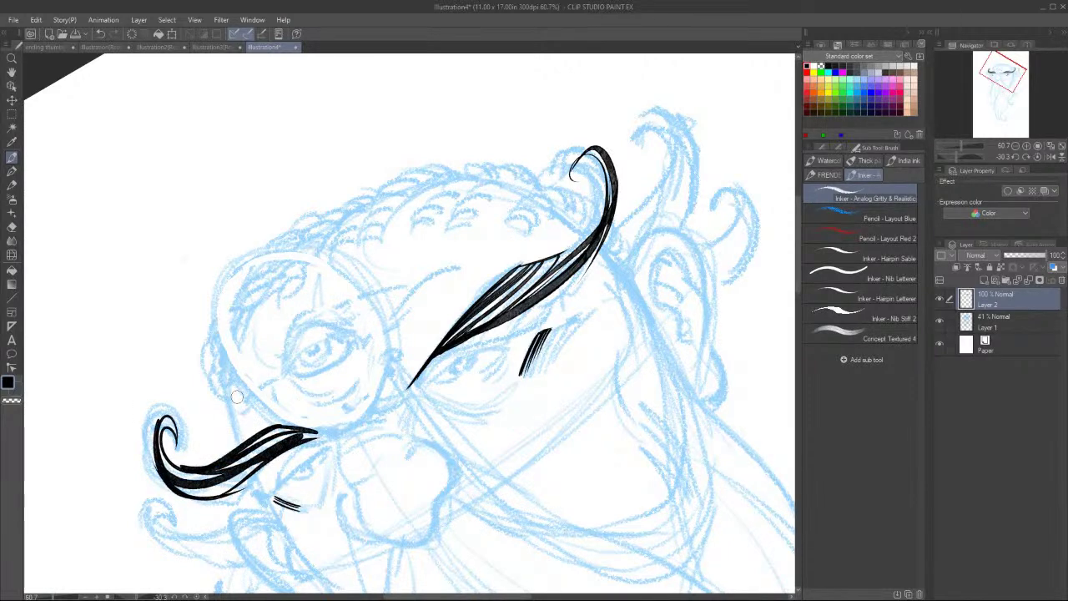
Ink the left eye's lid lines and iris just below the left eyebrow.
{"action": "key", "text": "h"}
{"action": "left_click_drag", "start_coordinate": [566, 493], "coordinate": [562, 396]}
{"action": "key", "text": "r"}
{"action": "mouse_move", "coordinate": [676, 414]}
{"action": "left_mouse_down"}
{"action": "mouse_move", "coordinate": [641, 477]}
{"action": "mouse_move", "coordinate": [587, 513]}
{"action": "mouse_move", "coordinate": [645, 431]}
{"action": "left_mouse_up"}
{"action": "key", "text": "b"}
{"action": "mouse_move", "coordinate": [259, 378]}
{"action": "left_mouse_down"}
{"action": "mouse_move", "coordinate": [322, 338]}
{"action": "mouse_move", "coordinate": [279, 356]}
{"action": "mouse_move", "coordinate": [302, 335]}
{"action": "left_mouse_up"}
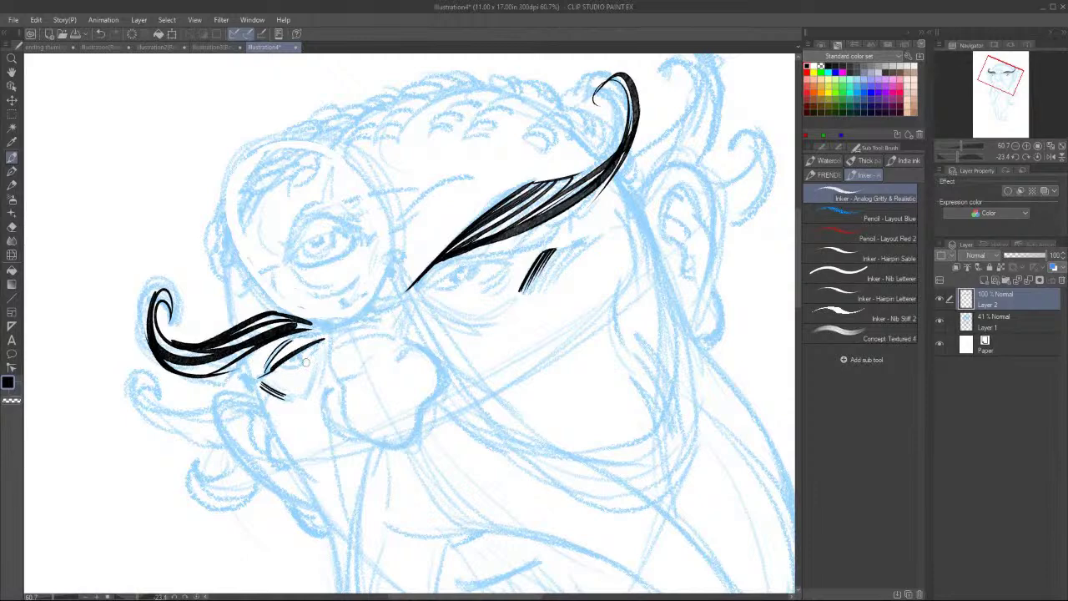
{"action": "left_click_drag", "start_coordinate": [275, 371], "coordinate": [319, 347]}
Ink the right eye with its lids, iris and lower bag, and add the short angled crease at the nose bridge.
{"action": "mouse_move", "coordinate": [434, 288]}
{"action": "left_mouse_down"}
{"action": "mouse_move", "coordinate": [495, 261]}
{"action": "mouse_move", "coordinate": [456, 276]}
{"action": "mouse_move", "coordinate": [487, 276]}
{"action": "left_mouse_up"}
{"action": "left_click_drag", "start_coordinate": [486, 276], "coordinate": [499, 265]}
{"action": "mouse_move", "coordinate": [429, 277]}
{"action": "left_mouse_down"}
{"action": "mouse_move", "coordinate": [489, 252]}
{"action": "mouse_move", "coordinate": [433, 282]}
{"action": "mouse_move", "coordinate": [480, 320]}
{"action": "left_mouse_up"}
{"action": "left_click_drag", "start_coordinate": [427, 299], "coordinate": [484, 320]}
{"action": "mouse_move", "coordinate": [325, 339]}
{"action": "left_mouse_down"}
{"action": "mouse_move", "coordinate": [308, 382]}
{"action": "mouse_move", "coordinate": [327, 355]}
{"action": "mouse_move", "coordinate": [338, 380]}
{"action": "left_mouse_up"}
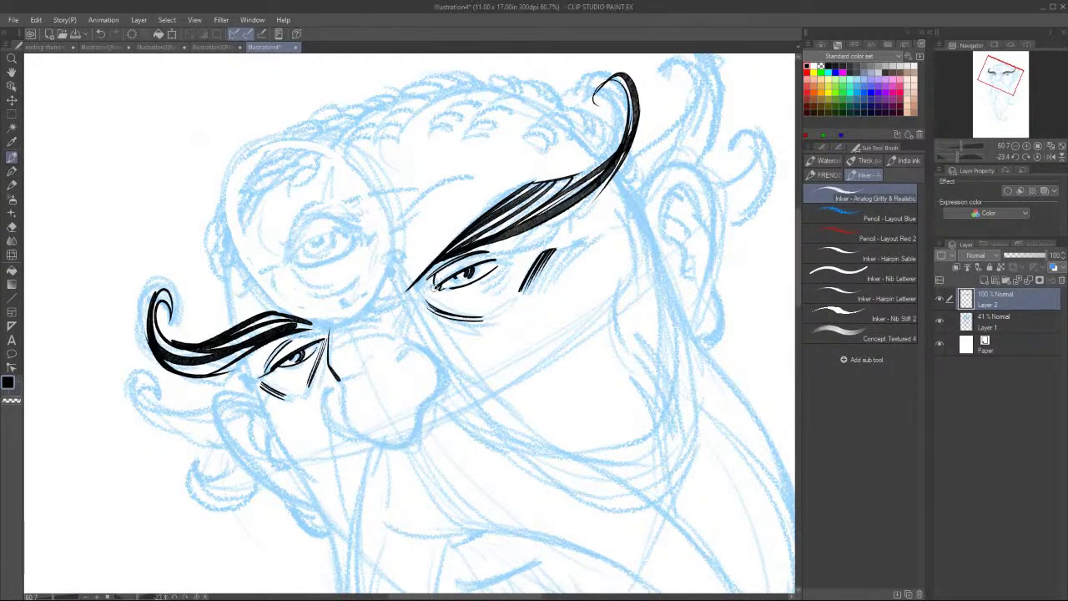
{"action": "mouse_move", "coordinate": [488, 254]}
{"action": "left_mouse_down"}
{"action": "mouse_move", "coordinate": [507, 254]}
{"action": "mouse_move", "coordinate": [427, 275]}
{"action": "mouse_move", "coordinate": [494, 242]}
{"action": "left_mouse_up"}
Thicken the left eyebrow from its inner end to its curled tip and reinforce the right eyebrow's curl.
{"action": "mouse_move", "coordinate": [264, 345]}
{"action": "left_mouse_down"}
{"action": "mouse_move", "coordinate": [311, 325]}
{"action": "mouse_move", "coordinate": [207, 371]}
{"action": "mouse_move", "coordinate": [222, 365]}
{"action": "mouse_move", "coordinate": [173, 365]}
{"action": "left_mouse_up"}
{"action": "key", "text": "r"}
{"action": "left_click_drag", "start_coordinate": [576, 334], "coordinate": [505, 458]}
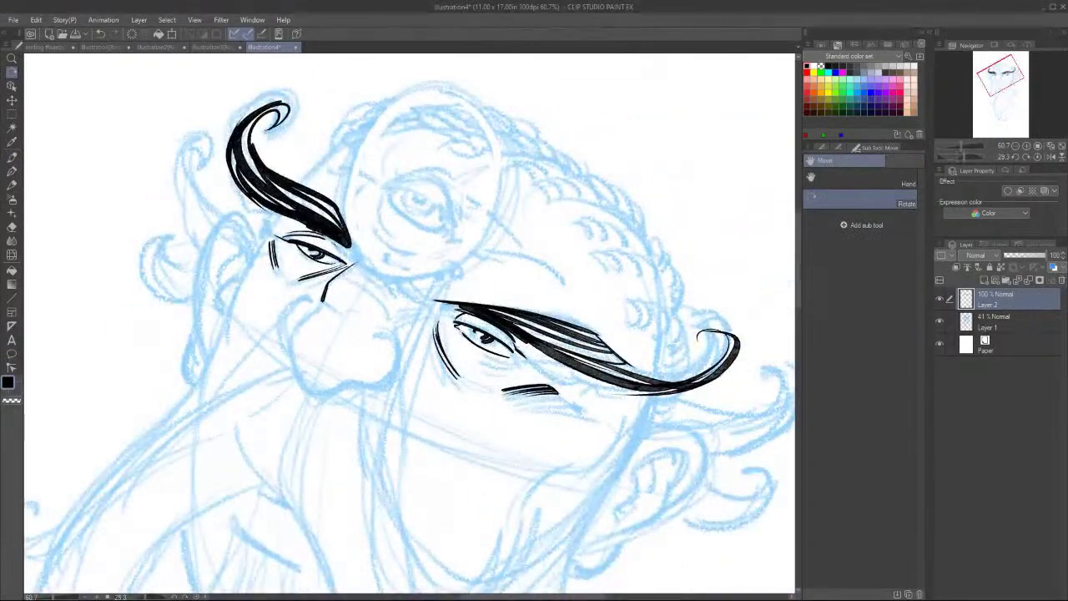
{"action": "key", "text": "b"}
{"action": "mouse_move", "coordinate": [318, 229]}
{"action": "left_mouse_down"}
{"action": "mouse_move", "coordinate": [239, 192]}
{"action": "mouse_move", "coordinate": [228, 165]}
{"action": "left_mouse_up"}
{"action": "mouse_move", "coordinate": [339, 208]}
{"action": "left_mouse_down"}
{"action": "mouse_move", "coordinate": [271, 149]}
{"action": "mouse_move", "coordinate": [285, 103]}
{"action": "left_mouse_up"}
{"action": "key", "text": "ctrl+z"}
{"action": "left_click_drag", "start_coordinate": [234, 133], "coordinate": [289, 99]}
{"action": "left_click_drag", "start_coordinate": [728, 366], "coordinate": [706, 326]}
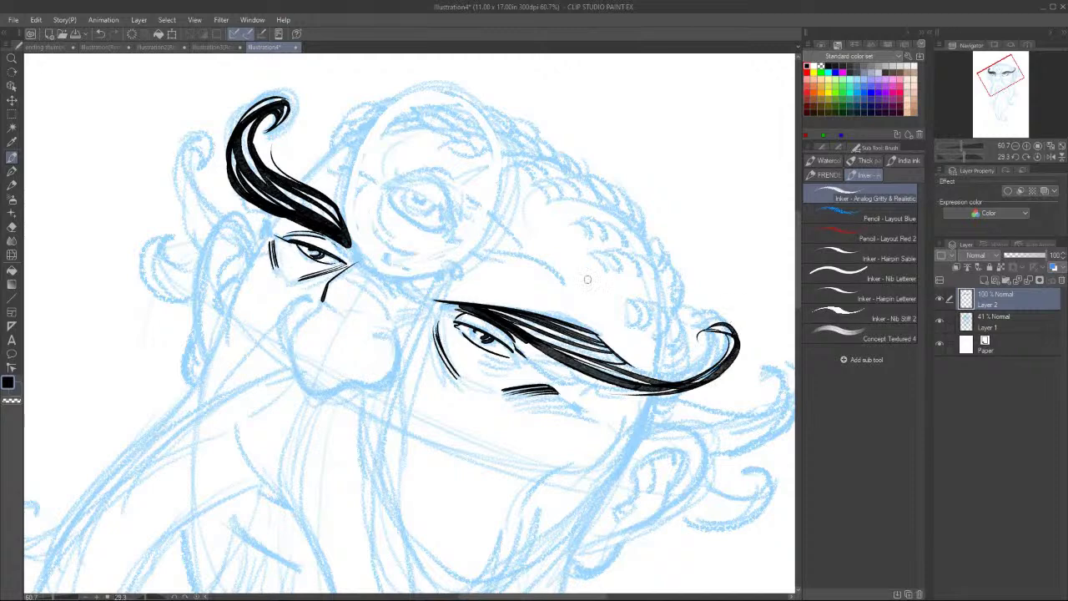
Ink the left side of the face from the eyebrow down to the cheek, with short hatch strokes beside the contour.
{"action": "mouse_move", "coordinate": [279, 215]}
{"action": "left_mouse_down"}
{"action": "mouse_move", "coordinate": [242, 274]}
{"action": "mouse_move", "coordinate": [227, 346]}
{"action": "left_mouse_up"}
{"action": "left_click_drag", "start_coordinate": [237, 294], "coordinate": [228, 347]}
{"action": "left_click_drag", "start_coordinate": [240, 296], "coordinate": [237, 356]}
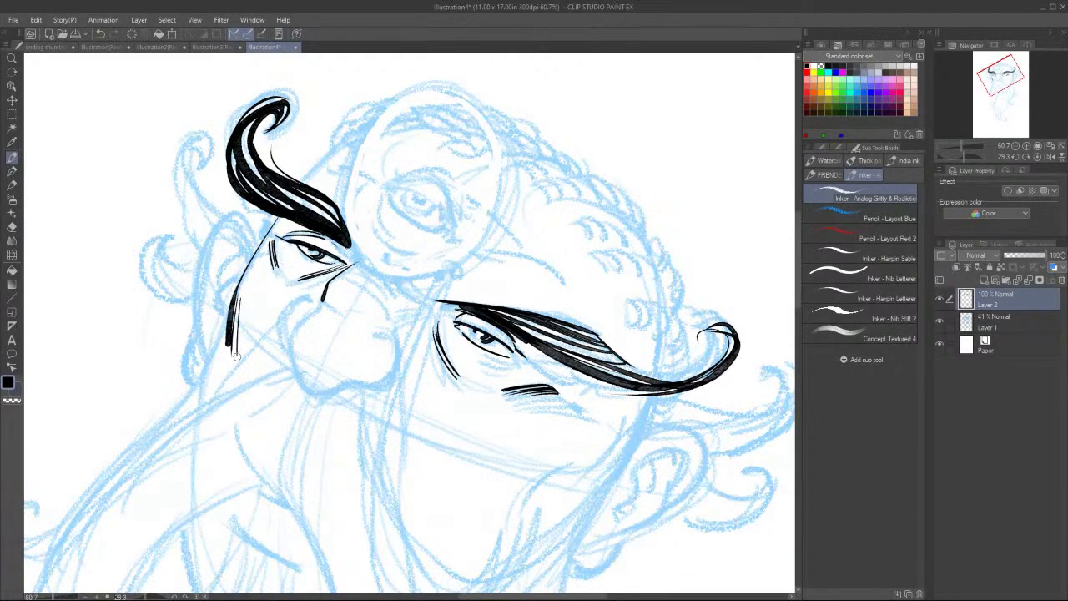
Ink the bulbous nose with both nostril wings, a heavy lower contour and short highlight lines on the ball.
{"action": "key", "text": "r"}
{"action": "left_click_drag", "start_coordinate": [696, 525], "coordinate": [724, 292]}
{"action": "key", "text": "h"}
{"action": "mouse_move", "coordinate": [585, 434]}
{"action": "left_mouse_down"}
{"action": "mouse_move", "coordinate": [636, 402]}
{"action": "mouse_move", "coordinate": [691, 317]}
{"action": "mouse_move", "coordinate": [722, 393]}
{"action": "left_mouse_up"}
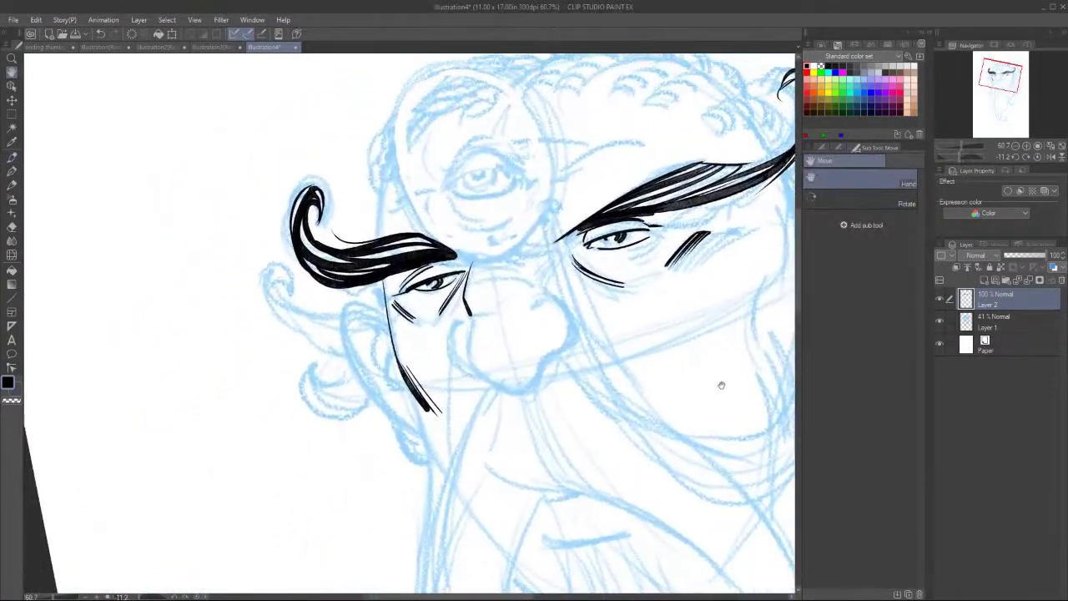
{"action": "key", "text": "b"}
{"action": "mouse_move", "coordinate": [459, 318]}
{"action": "left_mouse_down"}
{"action": "mouse_move", "coordinate": [449, 350]}
{"action": "mouse_move", "coordinate": [486, 382]}
{"action": "mouse_move", "coordinate": [544, 360]}
{"action": "mouse_move", "coordinate": [571, 330]}
{"action": "mouse_move", "coordinate": [542, 294]}
{"action": "left_mouse_up"}
{"action": "left_click_drag", "start_coordinate": [464, 323], "coordinate": [472, 372]}
{"action": "left_click_drag", "start_coordinate": [473, 317], "coordinate": [517, 306]}
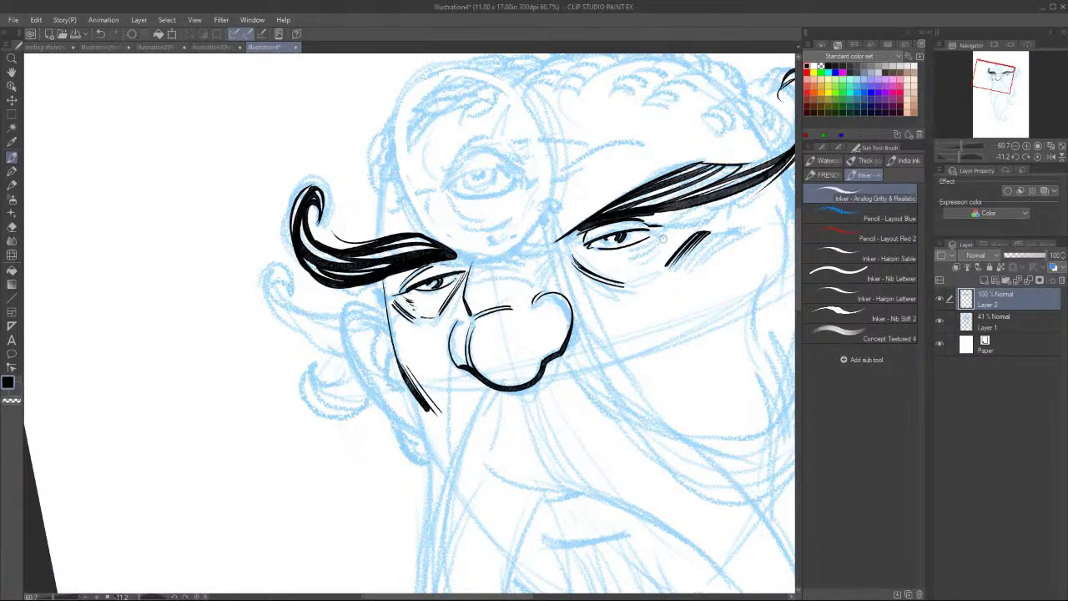
Ink the forehead eye with lids, lashes, iris and bag, plus crease lines at the nose bridge and right eye.
{"action": "left_click_drag", "start_coordinate": [467, 284], "coordinate": [514, 258]}
{"action": "mouse_move", "coordinate": [464, 179]}
{"action": "left_mouse_down"}
{"action": "mouse_move", "coordinate": [507, 174]}
{"action": "mouse_move", "coordinate": [479, 154]}
{"action": "mouse_move", "coordinate": [512, 169]}
{"action": "left_mouse_up"}
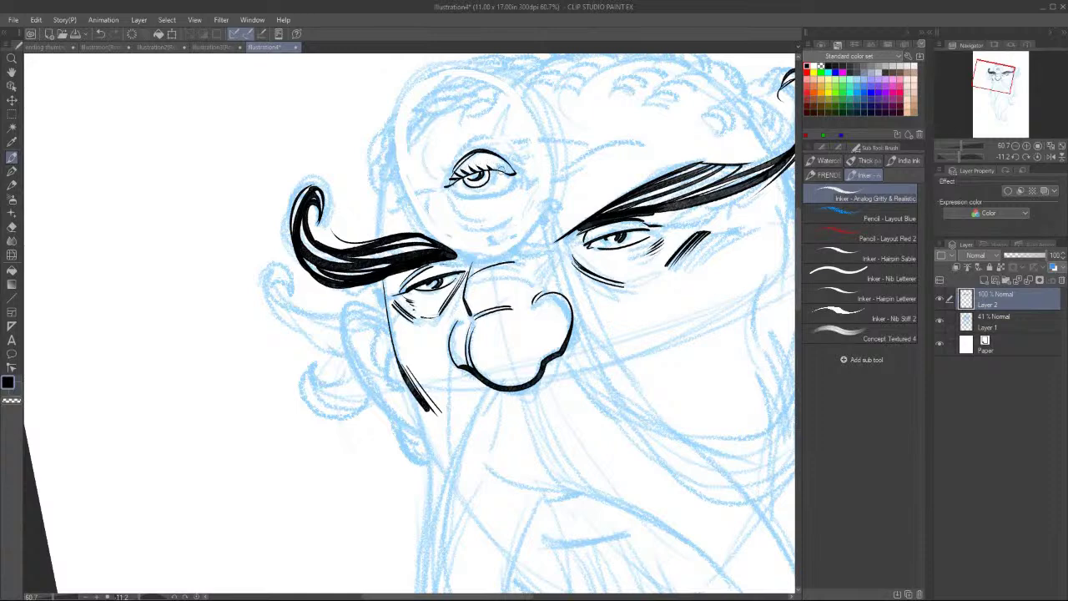
{"action": "mouse_move", "coordinate": [460, 194]}
{"action": "left_mouse_down"}
{"action": "mouse_move", "coordinate": [511, 183]}
{"action": "mouse_move", "coordinate": [481, 216]}
{"action": "left_mouse_up"}
{"action": "left_click_drag", "start_coordinate": [522, 187], "coordinate": [492, 219]}
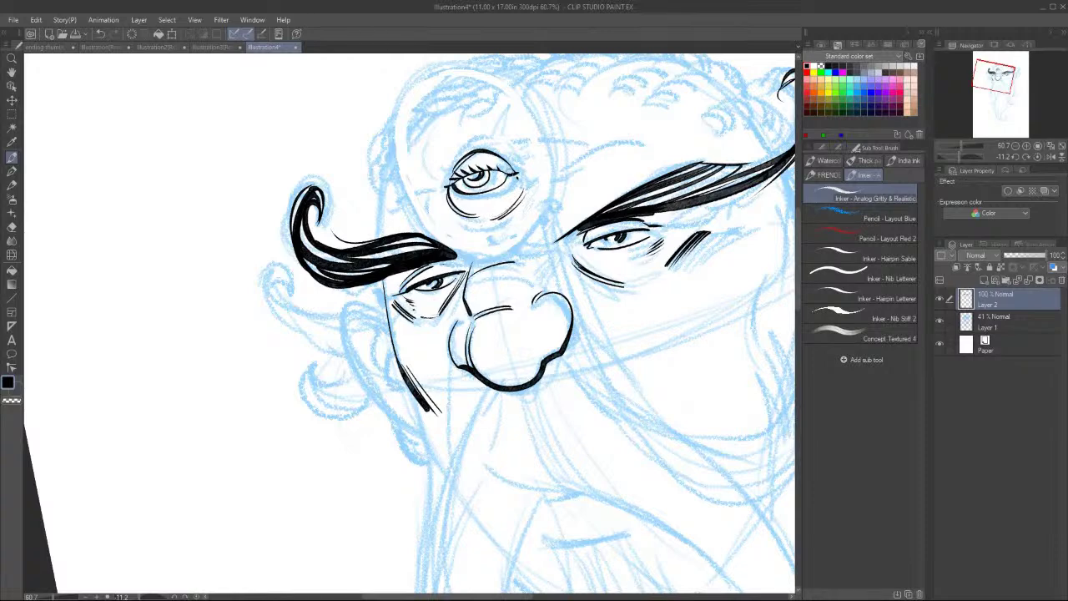
{"action": "left_click_drag", "start_coordinate": [443, 187], "coordinate": [515, 174]}
{"action": "left_click_drag", "start_coordinate": [596, 243], "coordinate": [630, 227]}
{"action": "left_click_drag", "start_coordinate": [531, 243], "coordinate": [571, 230]}
Ink the left ear's outline and the two curled hair tufts that sweep out behind it.
{"action": "mouse_move", "coordinate": [386, 306]}
{"action": "left_mouse_down"}
{"action": "mouse_move", "coordinate": [365, 380]}
{"action": "mouse_move", "coordinate": [387, 419]}
{"action": "mouse_move", "coordinate": [424, 429]}
{"action": "left_mouse_up"}
{"action": "key", "text": "h"}
{"action": "left_click_drag", "start_coordinate": [686, 507], "coordinate": [504, 461]}
{"action": "key", "text": "r"}
{"action": "left_click_drag", "start_coordinate": [689, 439], "coordinate": [645, 522]}
{"action": "key", "text": "b"}
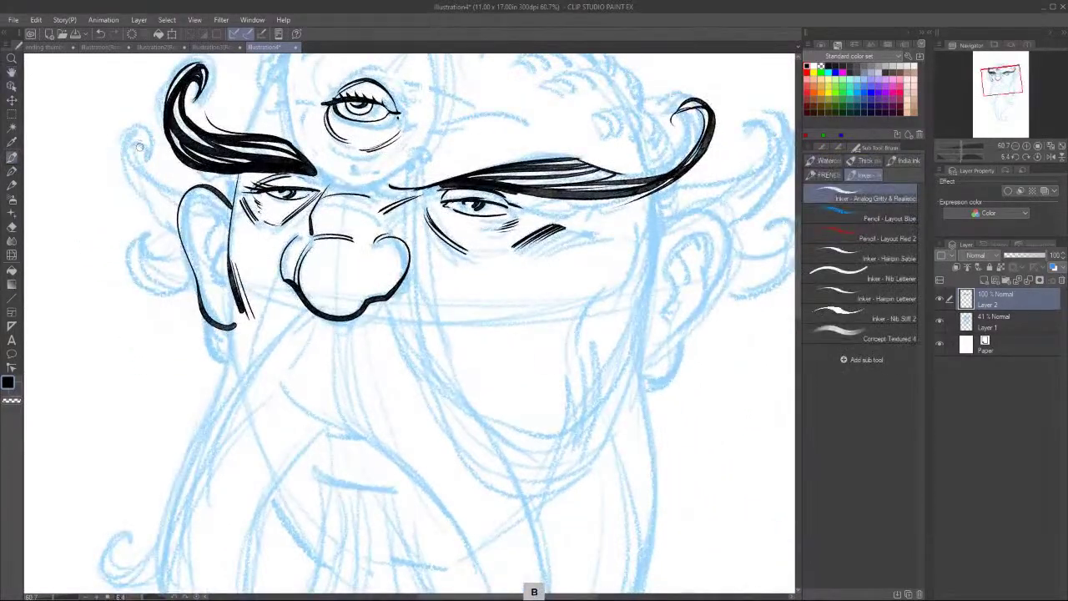
{"action": "mouse_move", "coordinate": [142, 129]}
{"action": "left_mouse_down"}
{"action": "mouse_move", "coordinate": [123, 162]}
{"action": "mouse_move", "coordinate": [170, 222]}
{"action": "left_mouse_up"}
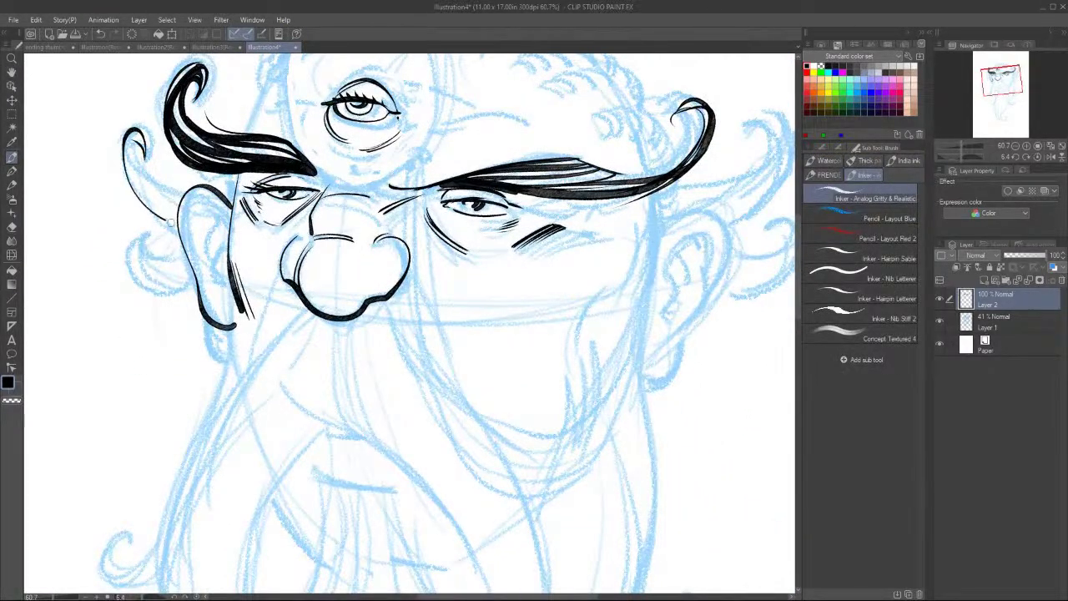
{"action": "mouse_move", "coordinate": [136, 144]}
{"action": "left_mouse_down"}
{"action": "mouse_move", "coordinate": [185, 196]}
{"action": "mouse_move", "coordinate": [128, 170]}
{"action": "mouse_move", "coordinate": [179, 220]}
{"action": "mouse_move", "coordinate": [145, 249]}
{"action": "mouse_move", "coordinate": [187, 286]}
{"action": "mouse_move", "coordinate": [142, 238]}
{"action": "mouse_move", "coordinate": [159, 236]}
{"action": "left_mouse_up"}
{"action": "mouse_move", "coordinate": [155, 233]}
{"action": "left_mouse_down"}
{"action": "mouse_move", "coordinate": [167, 288]}
{"action": "mouse_move", "coordinate": [197, 282]}
{"action": "left_mouse_up"}
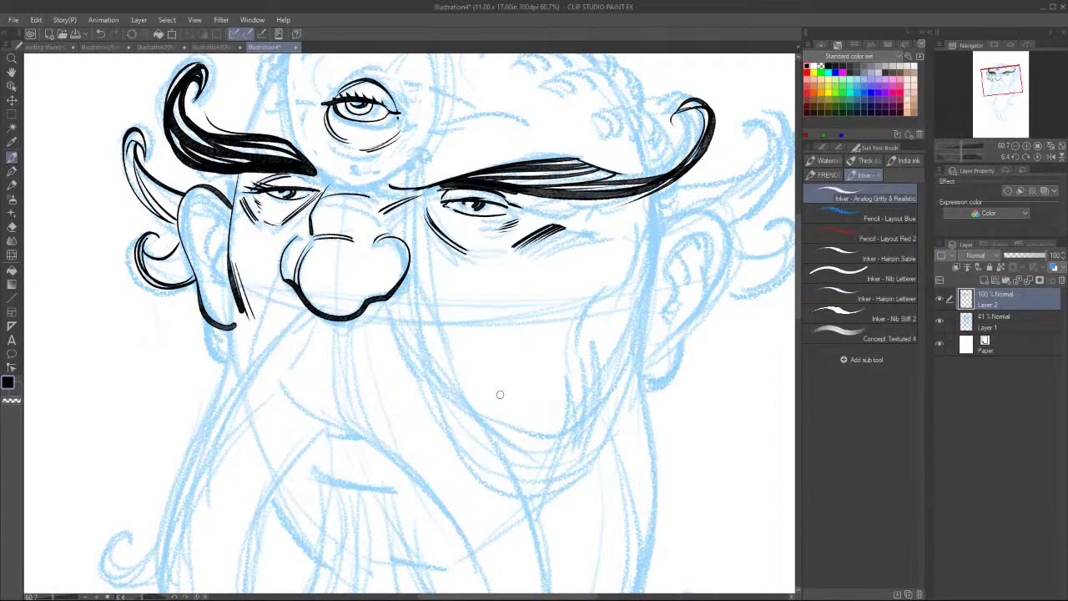
Ink the left edge of the forehead and the small hair tuft at the temple.
{"action": "key", "text": "space"}
{"action": "mouse_move", "coordinate": [548, 348]}
{"action": "left_mouse_down"}
{"action": "mouse_move", "coordinate": [595, 453]}
{"action": "mouse_move", "coordinate": [572, 449]}
{"action": "left_mouse_up"}
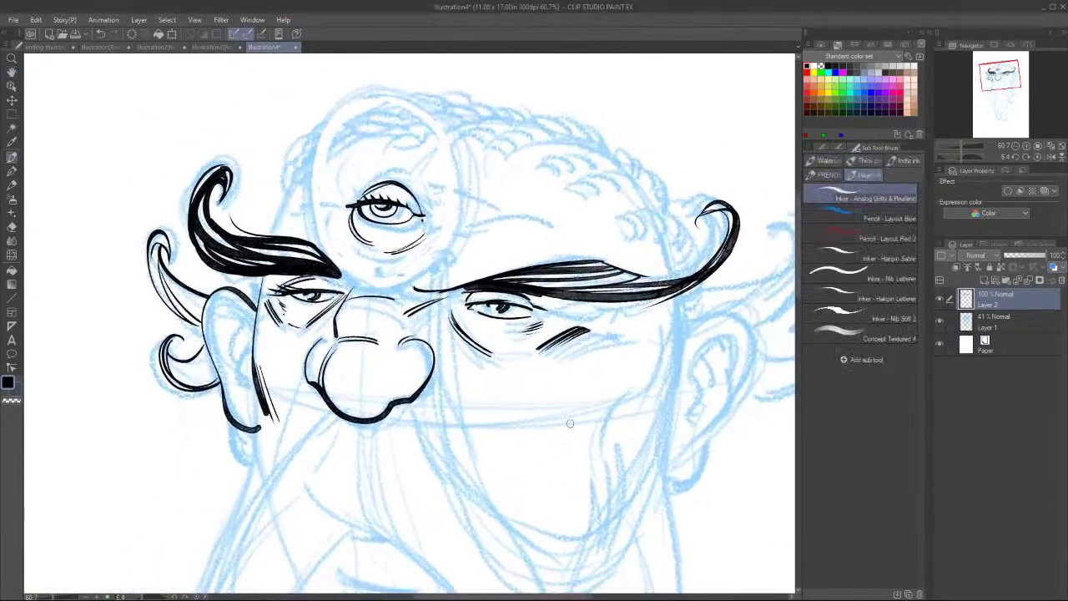
{"action": "mouse_move", "coordinate": [269, 239]}
{"action": "left_mouse_down"}
{"action": "mouse_move", "coordinate": [298, 167]}
{"action": "mouse_move", "coordinate": [288, 173]}
{"action": "mouse_move", "coordinate": [306, 150]}
{"action": "left_mouse_up"}
{"action": "mouse_move", "coordinate": [290, 156]}
{"action": "left_mouse_down"}
{"action": "mouse_move", "coordinate": [307, 140]}
{"action": "mouse_move", "coordinate": [296, 198]}
{"action": "left_mouse_up"}
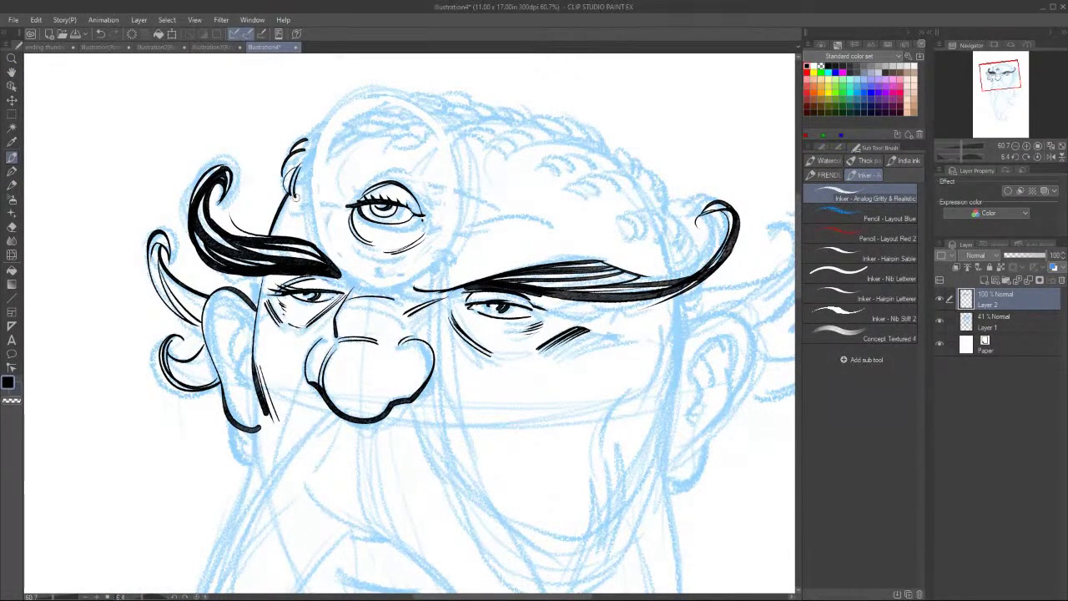
Enlarge the brush and ink rows of short, solid black curls across the top and right side of the head.
{"action": "key", "text": "bracketright"}
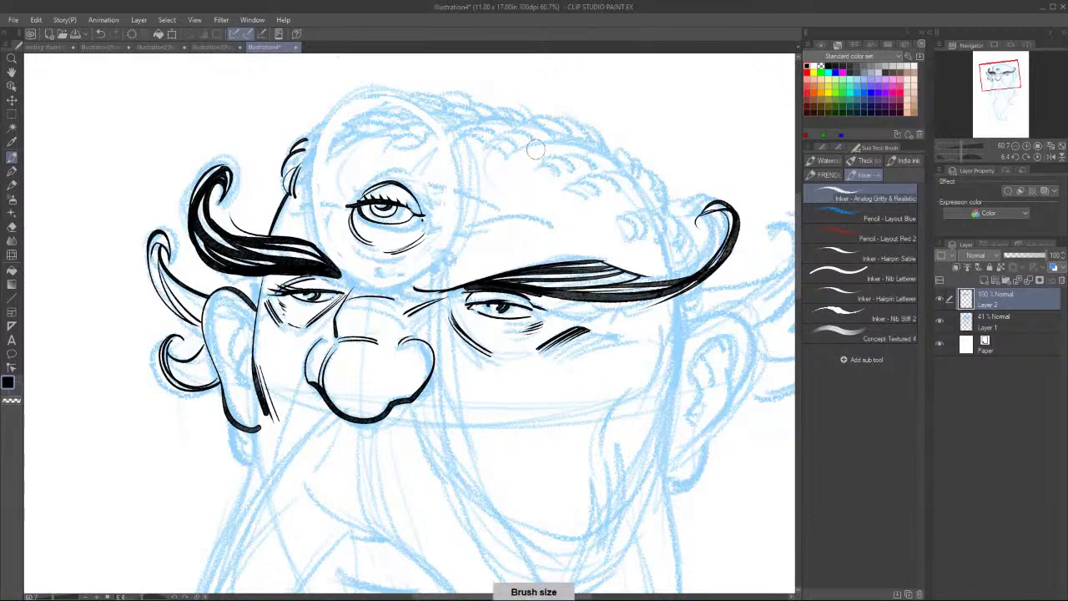
{"action": "mouse_move", "coordinate": [503, 145]}
{"action": "left_mouse_down"}
{"action": "mouse_move", "coordinate": [554, 122]}
{"action": "mouse_move", "coordinate": [571, 136]}
{"action": "mouse_move", "coordinate": [599, 136]}
{"action": "left_mouse_up"}
{"action": "left_click", "coordinate": [609, 137]}
{"action": "mouse_move", "coordinate": [465, 134]}
{"action": "left_mouse_down"}
{"action": "mouse_move", "coordinate": [521, 105]}
{"action": "mouse_move", "coordinate": [538, 108]}
{"action": "mouse_move", "coordinate": [530, 112]}
{"action": "left_mouse_up"}
{"action": "left_click_drag", "start_coordinate": [443, 111], "coordinate": [496, 94]}
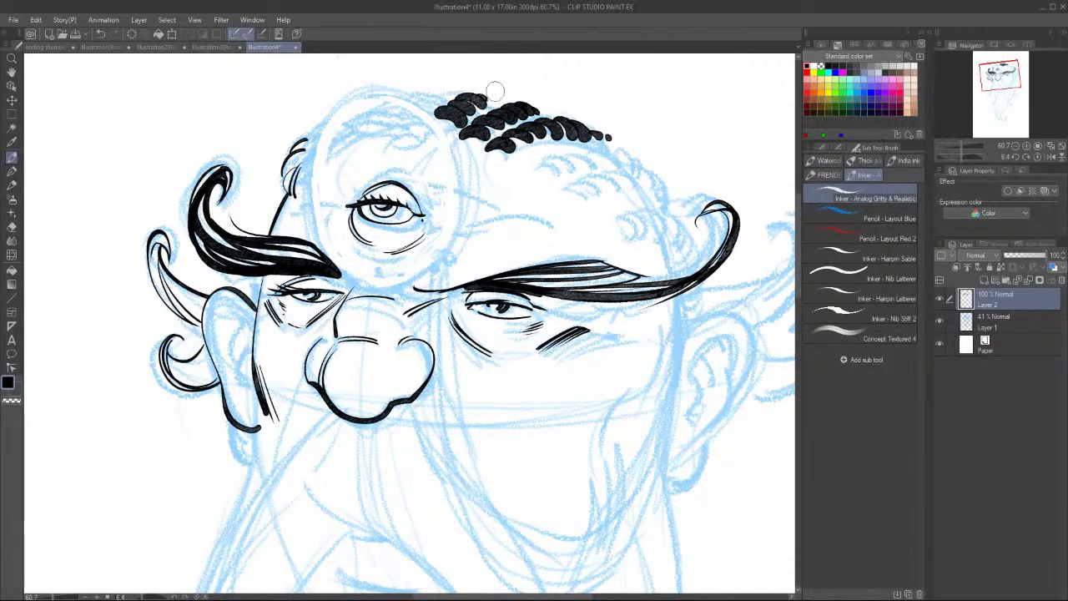
{"action": "mouse_move", "coordinate": [541, 167]}
{"action": "left_mouse_down"}
{"action": "mouse_move", "coordinate": [566, 172]}
{"action": "mouse_move", "coordinate": [559, 155]}
{"action": "mouse_move", "coordinate": [592, 150]}
{"action": "mouse_move", "coordinate": [613, 159]}
{"action": "mouse_move", "coordinate": [606, 136]}
{"action": "mouse_move", "coordinate": [642, 160]}
{"action": "left_mouse_up"}
{"action": "mouse_move", "coordinate": [578, 194]}
{"action": "left_mouse_down"}
{"action": "mouse_move", "coordinate": [616, 185]}
{"action": "mouse_move", "coordinate": [631, 197]}
{"action": "mouse_move", "coordinate": [668, 197]}
{"action": "left_mouse_up"}
{"action": "mouse_move", "coordinate": [633, 219]}
{"action": "left_mouse_down"}
{"action": "mouse_move", "coordinate": [635, 233]}
{"action": "mouse_move", "coordinate": [637, 218]}
{"action": "mouse_move", "coordinate": [686, 252]}
{"action": "mouse_move", "coordinate": [659, 225]}
{"action": "left_mouse_up"}
{"action": "mouse_move", "coordinate": [427, 89]}
{"action": "left_mouse_down"}
{"action": "mouse_move", "coordinate": [416, 104]}
{"action": "mouse_move", "coordinate": [432, 98]}
{"action": "left_mouse_up"}
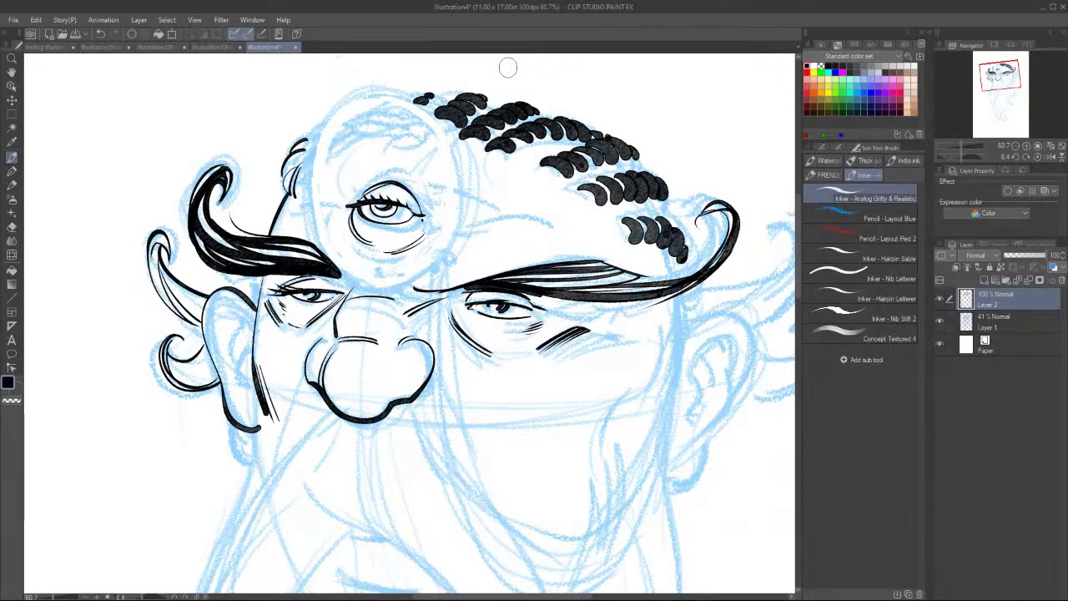
Ink the right ear's upper edge and the large upper hair curl sweeping out behind it.
{"action": "left_click_drag", "start_coordinate": [661, 360], "coordinate": [723, 308]}
{"action": "key", "text": "h"}
{"action": "scroll", "coordinate": [686, 443], "scroll_direction": "down", "scroll_amount": 3}
{"action": "left_click_drag", "start_coordinate": [734, 487], "coordinate": [599, 456]}
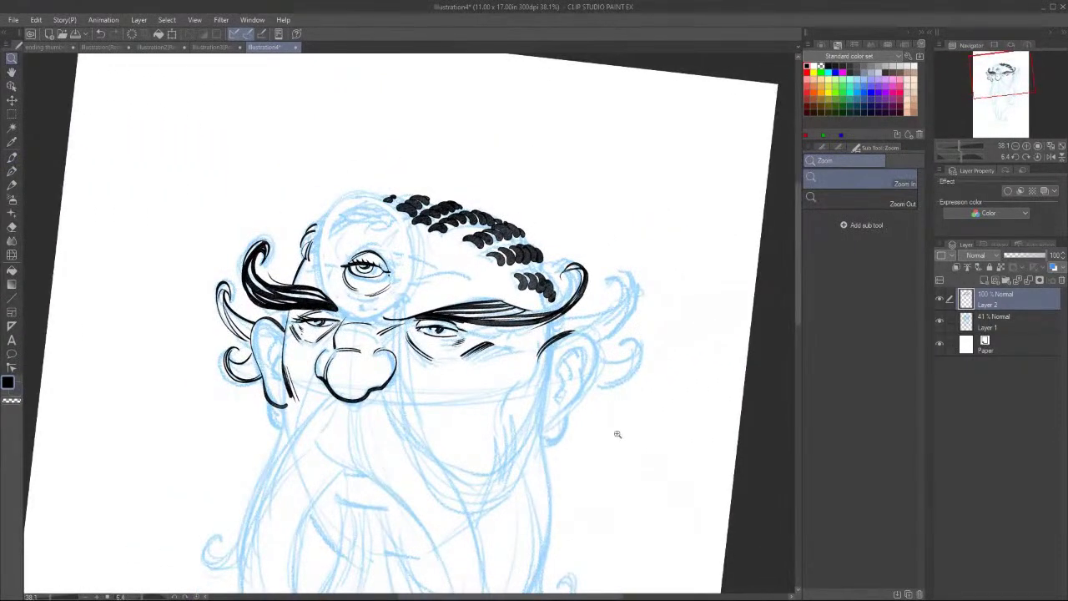
{"action": "key", "text": "b"}
{"action": "mouse_move", "coordinate": [538, 347]}
{"action": "left_mouse_down"}
{"action": "mouse_move", "coordinate": [617, 292]}
{"action": "mouse_move", "coordinate": [599, 344]}
{"action": "left_mouse_up"}
{"action": "mouse_move", "coordinate": [630, 285]}
{"action": "left_mouse_down"}
{"action": "mouse_move", "coordinate": [589, 345]}
{"action": "mouse_move", "coordinate": [603, 334]}
{"action": "mouse_move", "coordinate": [586, 339]}
{"action": "mouse_move", "coordinate": [618, 328]}
{"action": "mouse_move", "coordinate": [598, 343]}
{"action": "left_mouse_up"}
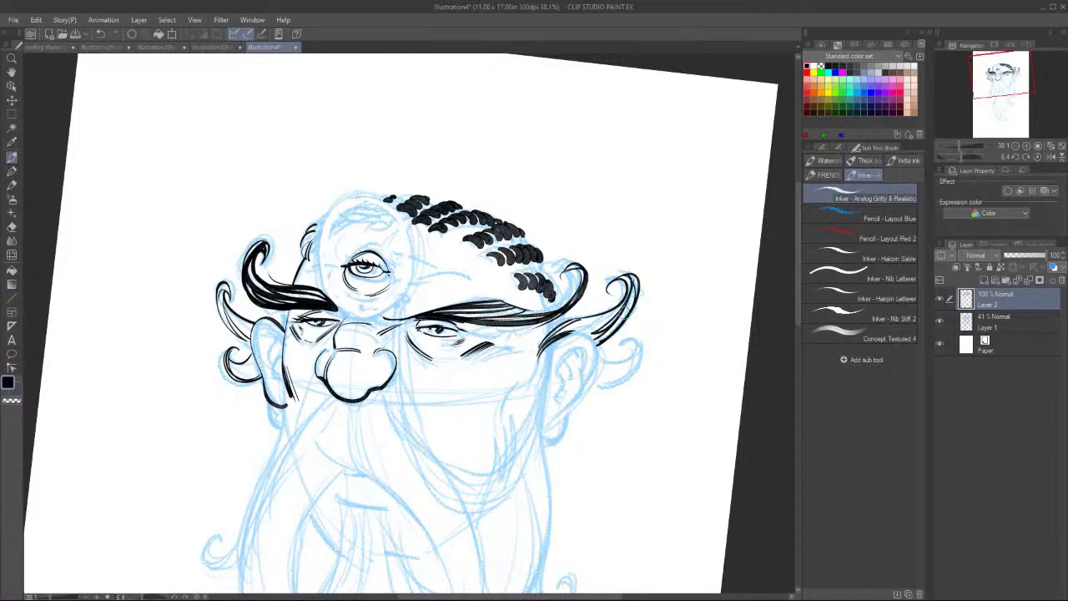
Add strands to the left ear's lower curl, then ink the right ear's details and its lower hair curl.
{"action": "left_click_drag", "start_coordinate": [230, 353], "coordinate": [258, 378]}
{"action": "left_click_drag", "start_coordinate": [237, 370], "coordinate": [260, 377]}
{"action": "mouse_move", "coordinate": [599, 362]}
{"action": "left_mouse_down"}
{"action": "mouse_move", "coordinate": [640, 349]}
{"action": "mouse_move", "coordinate": [594, 386]}
{"action": "left_mouse_up"}
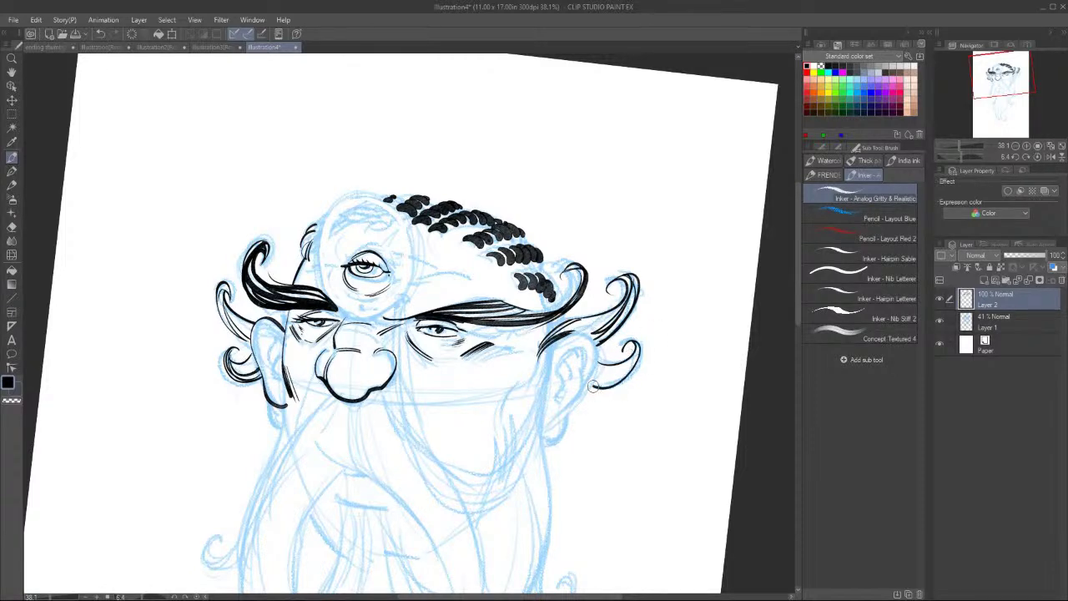
{"action": "mouse_move", "coordinate": [548, 349]}
{"action": "left_mouse_down"}
{"action": "mouse_move", "coordinate": [556, 339]}
{"action": "mouse_move", "coordinate": [595, 363]}
{"action": "mouse_move", "coordinate": [547, 439]}
{"action": "mouse_move", "coordinate": [574, 345]}
{"action": "mouse_move", "coordinate": [561, 406]}
{"action": "left_mouse_up"}
{"action": "left_click_drag", "start_coordinate": [593, 371], "coordinate": [633, 362]}
Ink the right side of the face, the left earlobe and cheek edge, and the moustache's left outer edge with its curl.
{"action": "left_click_drag", "start_coordinate": [548, 348], "coordinate": [545, 518]}
{"action": "left_click_drag", "start_coordinate": [284, 387], "coordinate": [272, 442]}
{"action": "left_click_drag", "start_coordinate": [292, 407], "coordinate": [266, 472]}
{"action": "mouse_move", "coordinate": [326, 379]}
{"action": "left_mouse_down"}
{"action": "mouse_move", "coordinate": [219, 544]}
{"action": "mouse_move", "coordinate": [215, 531]}
{"action": "left_mouse_up"}
Ink the moustache's right half with its curled tip, the arched inner edges and the mouth line beneath.
{"action": "key", "text": "h"}
{"action": "mouse_move", "coordinate": [555, 488]}
{"action": "left_mouse_down"}
{"action": "mouse_move", "coordinate": [654, 389]}
{"action": "mouse_move", "coordinate": [623, 324]}
{"action": "left_mouse_up"}
{"action": "key", "text": "b"}
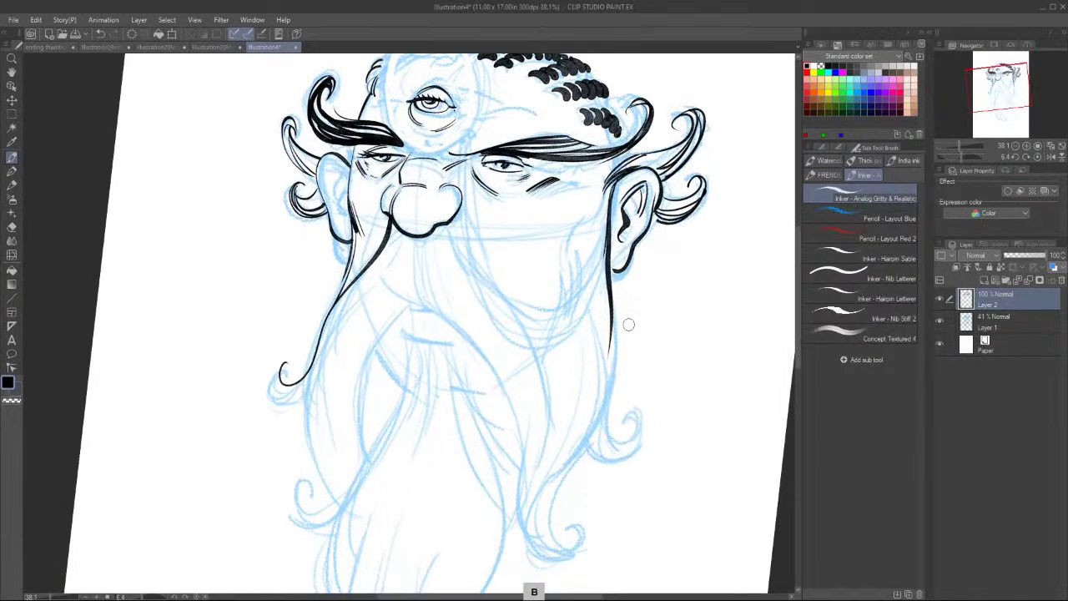
{"action": "mouse_move", "coordinate": [446, 221]}
{"action": "left_mouse_down"}
{"action": "mouse_move", "coordinate": [521, 311]}
{"action": "mouse_move", "coordinate": [527, 500]}
{"action": "left_mouse_up"}
{"action": "mouse_move", "coordinate": [381, 280]}
{"action": "left_mouse_down"}
{"action": "mouse_move", "coordinate": [509, 383]}
{"action": "mouse_move", "coordinate": [549, 554]}
{"action": "mouse_move", "coordinate": [578, 509]}
{"action": "left_mouse_up"}
{"action": "mouse_move", "coordinate": [408, 305]}
{"action": "left_mouse_down"}
{"action": "mouse_move", "coordinate": [364, 350]}
{"action": "mouse_move", "coordinate": [365, 455]}
{"action": "left_mouse_up"}
{"action": "mouse_move", "coordinate": [413, 337]}
{"action": "left_mouse_down"}
{"action": "mouse_move", "coordinate": [451, 336]}
{"action": "mouse_move", "coordinate": [459, 353]}
{"action": "left_mouse_up"}
Ink the left moustache and beard locks with curled tips and both edges of the chin beard below the mouth.
{"action": "mouse_move", "coordinate": [285, 363]}
{"action": "left_mouse_down"}
{"action": "mouse_move", "coordinate": [338, 496]}
{"action": "mouse_move", "coordinate": [309, 491]}
{"action": "mouse_move", "coordinate": [333, 522]}
{"action": "left_mouse_up"}
{"action": "left_click_drag", "start_coordinate": [297, 492], "coordinate": [331, 529]}
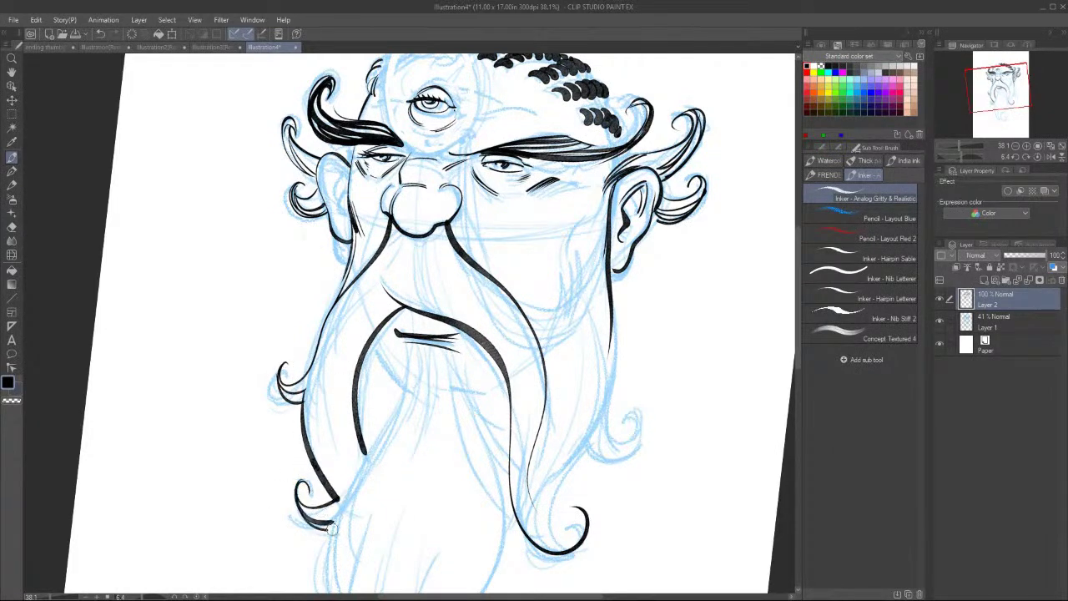
{"action": "mouse_move", "coordinate": [404, 343]}
{"action": "left_mouse_down"}
{"action": "mouse_move", "coordinate": [400, 391]}
{"action": "mouse_move", "coordinate": [354, 474]}
{"action": "left_mouse_up"}
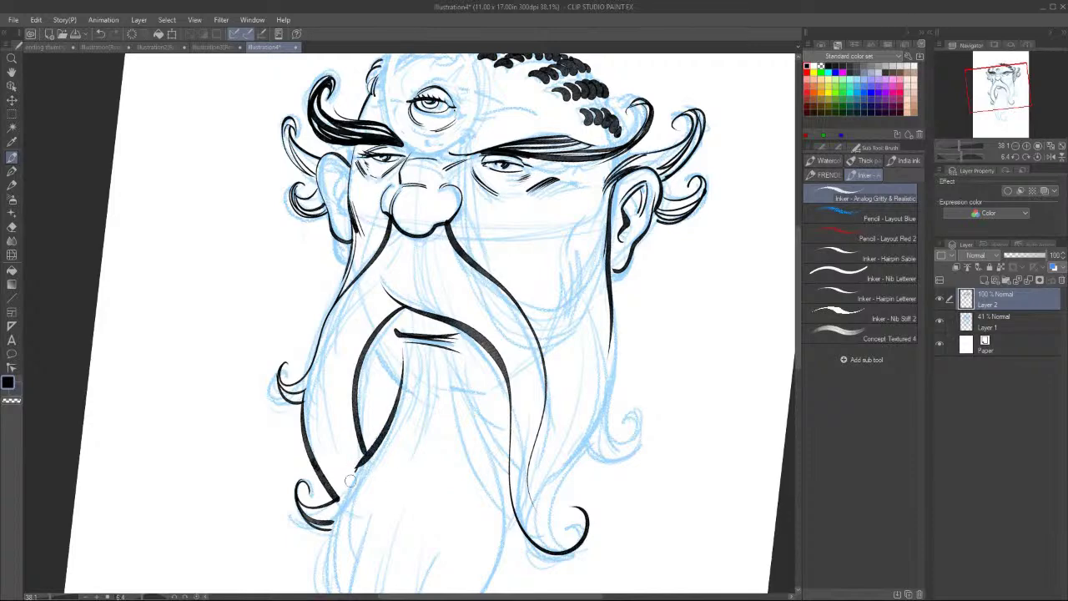
{"action": "left_click_drag", "start_coordinate": [367, 342], "coordinate": [403, 398]}
{"action": "left_click_drag", "start_coordinate": [455, 346], "coordinate": [504, 505]}
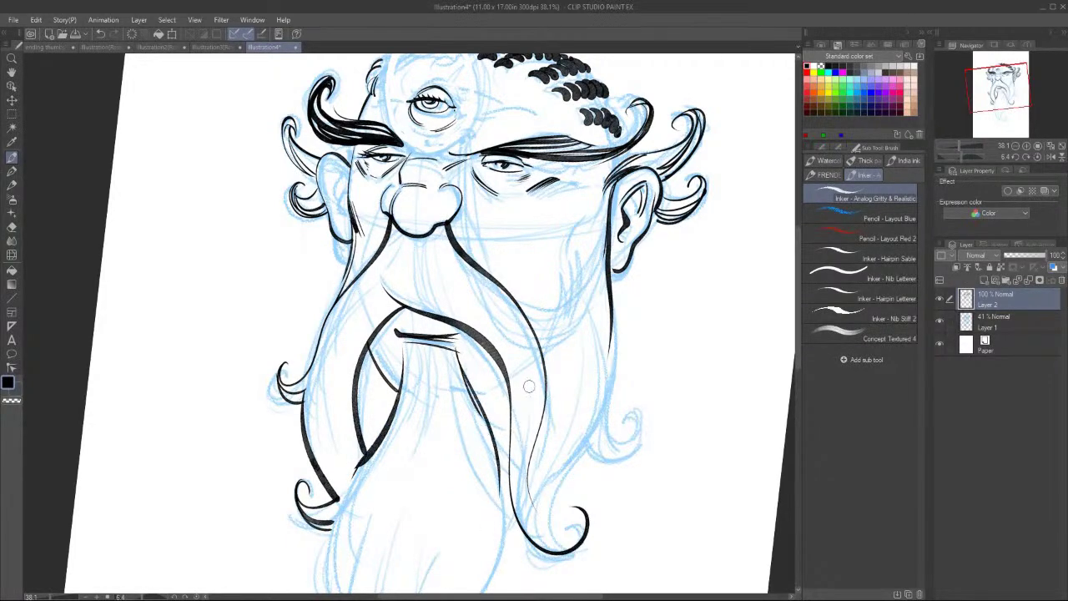
Ink the long chin beard's outline down to its curled tip and add flowing strands inside it.
{"action": "left_click_drag", "start_coordinate": [651, 499], "coordinate": [646, 342]}
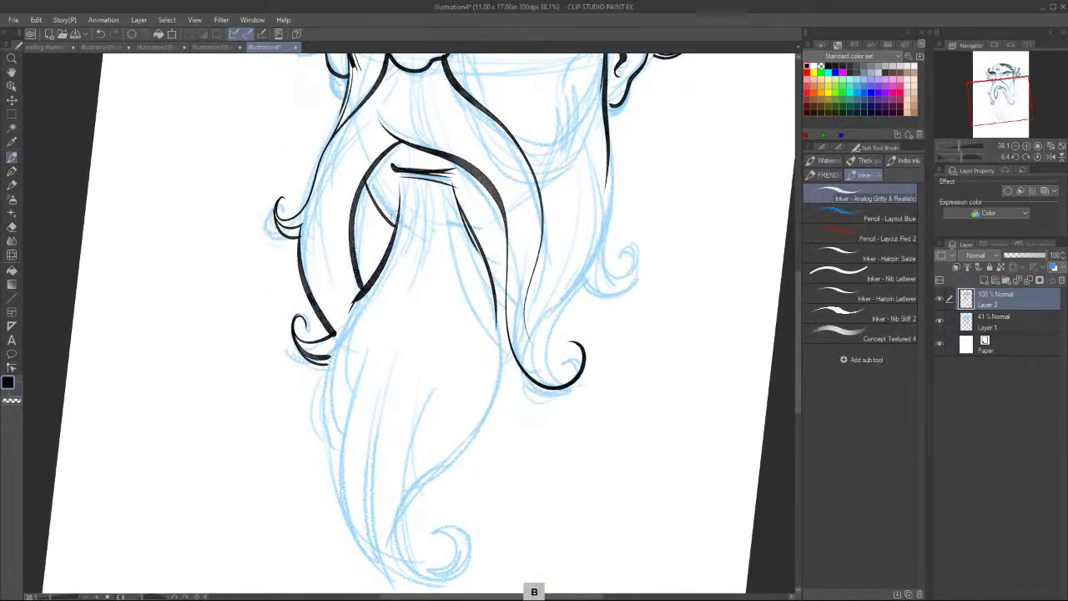
{"action": "mouse_move", "coordinate": [391, 288]}
{"action": "left_mouse_down"}
{"action": "mouse_move", "coordinate": [351, 369]}
{"action": "mouse_move", "coordinate": [337, 447]}
{"action": "left_mouse_up"}
{"action": "left_click_drag", "start_coordinate": [322, 347], "coordinate": [344, 434]}
{"action": "mouse_move", "coordinate": [356, 362]}
{"action": "left_mouse_down"}
{"action": "mouse_move", "coordinate": [465, 566]}
{"action": "mouse_move", "coordinate": [449, 526]}
{"action": "mouse_move", "coordinate": [416, 559]}
{"action": "mouse_move", "coordinate": [411, 384]}
{"action": "left_mouse_up"}
{"action": "mouse_move", "coordinate": [393, 526]}
{"action": "left_mouse_down"}
{"action": "mouse_move", "coordinate": [383, 399]}
{"action": "mouse_move", "coordinate": [403, 497]}
{"action": "mouse_move", "coordinate": [501, 336]}
{"action": "mouse_move", "coordinate": [499, 384]}
{"action": "left_mouse_up"}
{"action": "left_click_drag", "start_coordinate": [493, 387], "coordinate": [455, 434]}
Ink the right side beard down to its curled lock and add long strands below the mouth.
{"action": "mouse_move", "coordinate": [608, 178]}
{"action": "left_mouse_down"}
{"action": "mouse_move", "coordinate": [621, 257]}
{"action": "mouse_move", "coordinate": [582, 272]}
{"action": "mouse_move", "coordinate": [644, 273]}
{"action": "mouse_move", "coordinate": [638, 250]}
{"action": "left_mouse_up"}
{"action": "mouse_move", "coordinate": [594, 284]}
{"action": "left_mouse_down"}
{"action": "mouse_move", "coordinate": [571, 294]}
{"action": "mouse_move", "coordinate": [552, 375]}
{"action": "mouse_move", "coordinate": [584, 358]}
{"action": "left_mouse_up"}
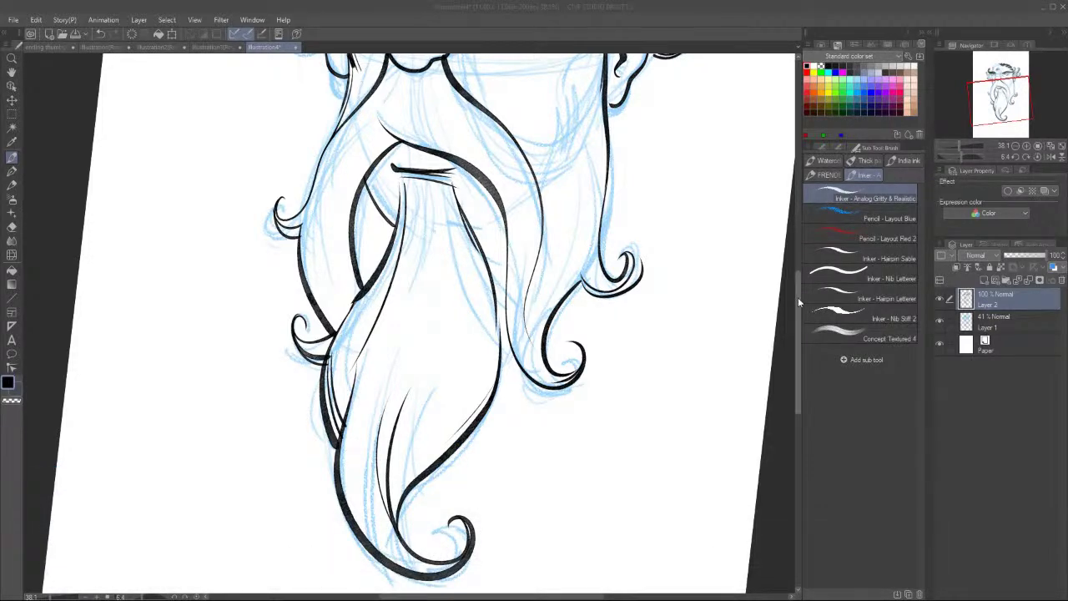
{"action": "left_click_drag", "start_coordinate": [797, 298], "coordinate": [799, 282]}
{"action": "mouse_move", "coordinate": [418, 237]}
{"action": "left_mouse_down"}
{"action": "mouse_move", "coordinate": [416, 337]}
{"action": "mouse_move", "coordinate": [392, 376]}
{"action": "mouse_move", "coordinate": [382, 428]}
{"action": "mouse_move", "coordinate": [407, 392]}
{"action": "left_mouse_up"}
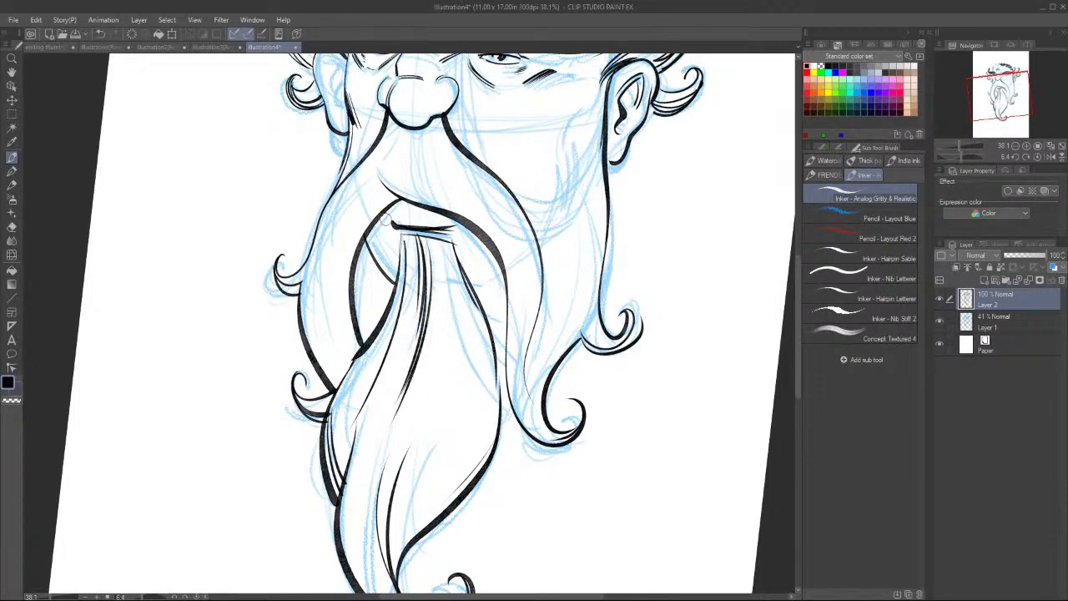
Erase and redraw the short line below the mouth's left end, and add a curled lock at the left cheek.
{"action": "key", "text": "e"}
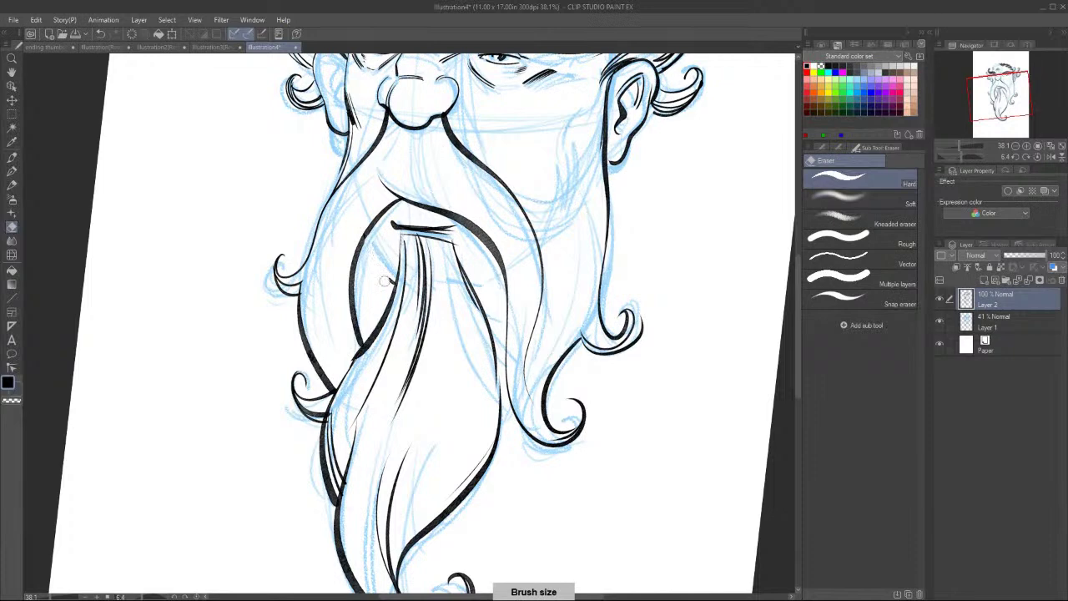
{"action": "key", "text": "b"}
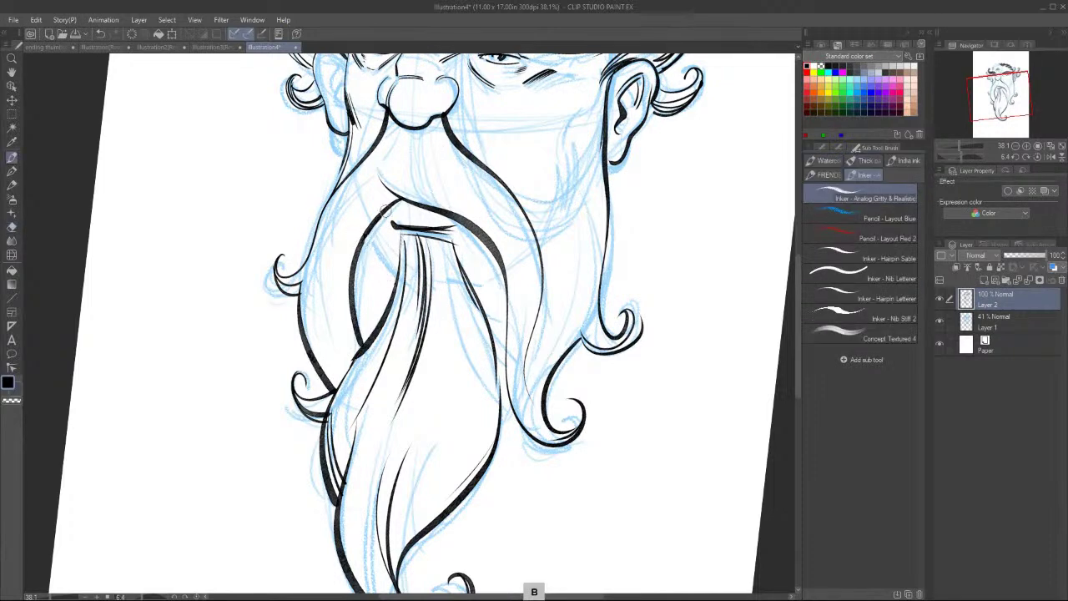
{"action": "mouse_move", "coordinate": [354, 116]}
{"action": "left_mouse_down"}
{"action": "mouse_move", "coordinate": [333, 189]}
{"action": "mouse_move", "coordinate": [324, 166]}
{"action": "left_mouse_up"}
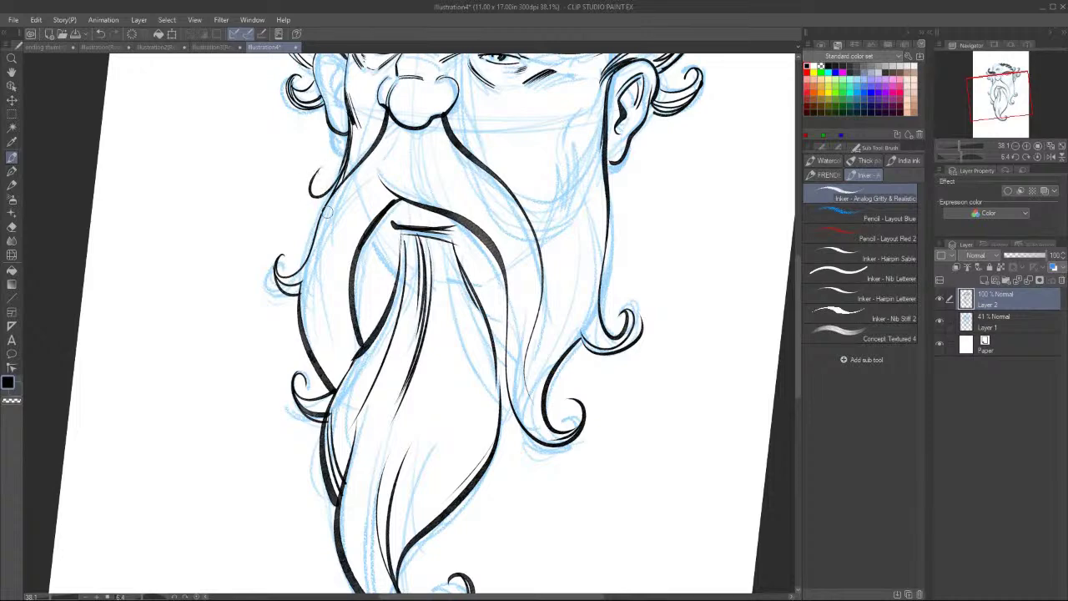
{"action": "left_click_drag", "start_coordinate": [359, 227], "coordinate": [395, 290]}
{"action": "left_click_drag", "start_coordinate": [499, 316], "coordinate": [487, 318]}
{"action": "left_click_drag", "start_coordinate": [569, 149], "coordinate": [542, 280]}
{"action": "left_click_drag", "start_coordinate": [563, 224], "coordinate": [537, 348]}
{"action": "key", "text": "ctrl+z"}
{"action": "key", "text": "ctrl+z"}
{"action": "key", "text": "ctrl+z"}
{"action": "key", "text": "ctrl+z"}
Ink long pointed beard strands down the right cheek between the moustache and the side of the face.
{"action": "mouse_move", "coordinate": [601, 327]}
{"action": "left_mouse_down"}
{"action": "mouse_move", "coordinate": [573, 144]}
{"action": "mouse_move", "coordinate": [599, 301]}
{"action": "left_mouse_up"}
{"action": "mouse_move", "coordinate": [582, 146]}
{"action": "left_mouse_down"}
{"action": "mouse_move", "coordinate": [599, 229]}
{"action": "mouse_move", "coordinate": [605, 95]}
{"action": "mouse_move", "coordinate": [593, 185]}
{"action": "left_mouse_up"}
{"action": "left_click_drag", "start_coordinate": [529, 214], "coordinate": [557, 278]}
{"action": "mouse_move", "coordinate": [535, 196]}
{"action": "left_mouse_down"}
{"action": "mouse_move", "coordinate": [558, 294]}
{"action": "mouse_move", "coordinate": [559, 250]}
{"action": "mouse_move", "coordinate": [561, 300]}
{"action": "mouse_move", "coordinate": [568, 265]}
{"action": "left_mouse_up"}
{"action": "mouse_move", "coordinate": [561, 179]}
{"action": "left_mouse_down"}
{"action": "mouse_move", "coordinate": [564, 259]}
{"action": "mouse_move", "coordinate": [567, 242]}
{"action": "left_mouse_up"}
{"action": "left_click_drag", "start_coordinate": [591, 168], "coordinate": [570, 245]}
Choose the Ellipse figure tool and try a test ellipse over the forehead eye.
{"action": "scroll", "coordinate": [704, 320], "scroll_direction": "down", "scroll_amount": 3}
{"action": "key", "text": "h"}
{"action": "left_click_drag", "start_coordinate": [694, 336], "coordinate": [602, 390]}
{"action": "key", "text": "/"}
{"action": "left_click", "coordinate": [510, 228]}
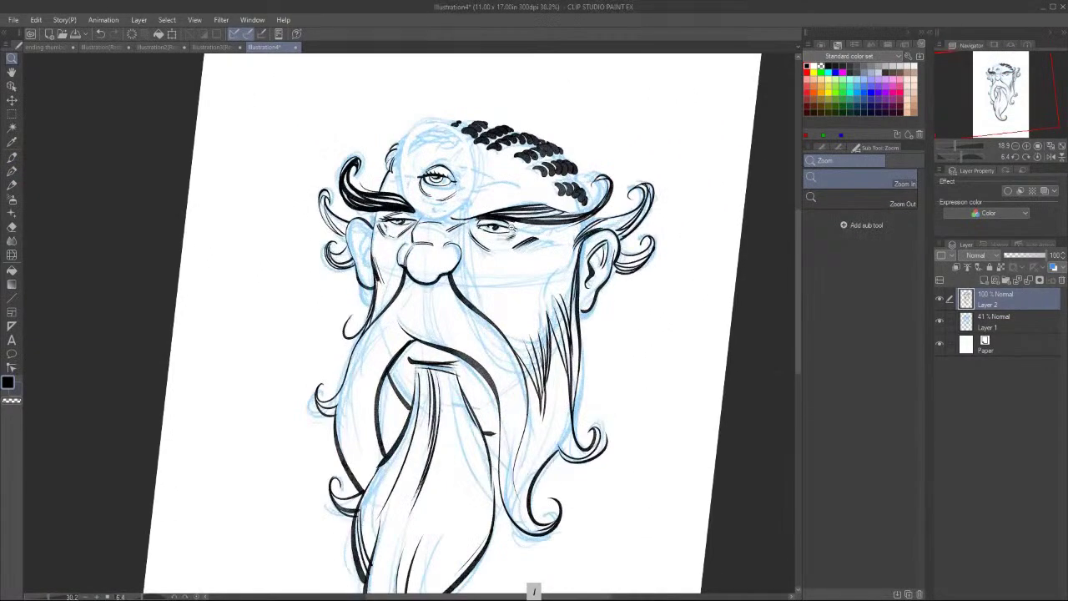
{"action": "left_click", "coordinate": [510, 223]}
{"action": "left_click", "coordinate": [12, 297]}
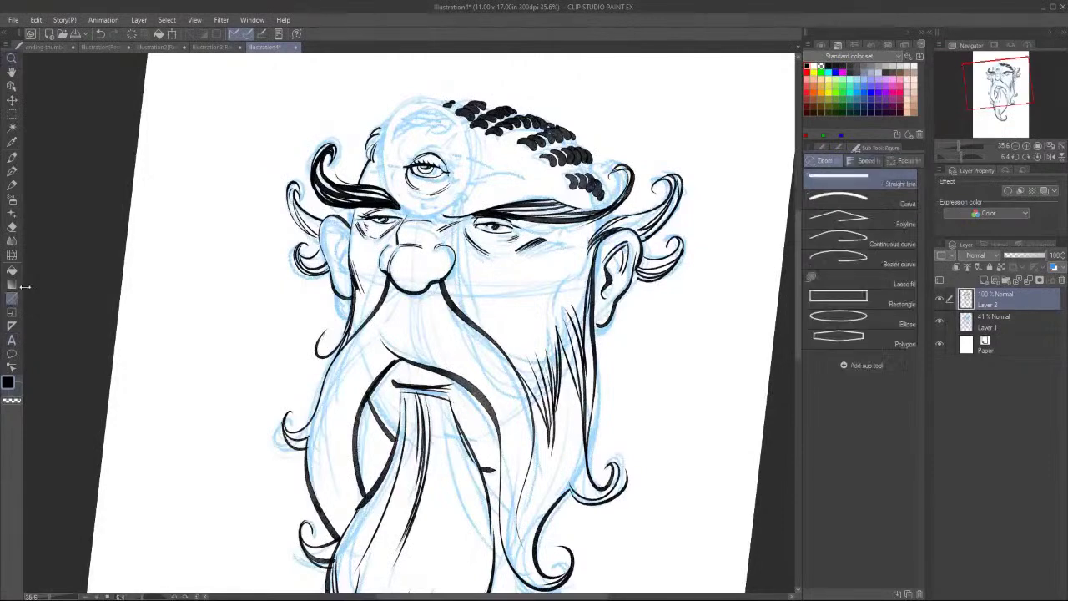
{"action": "left_click", "coordinate": [866, 315]}
{"action": "left_click_drag", "start_coordinate": [417, 156], "coordinate": [456, 188]}
{"action": "key", "text": "ctrl+z"}
Set the Ellipse tool's brush size to 8.
{"action": "key", "text": "bracketright"}
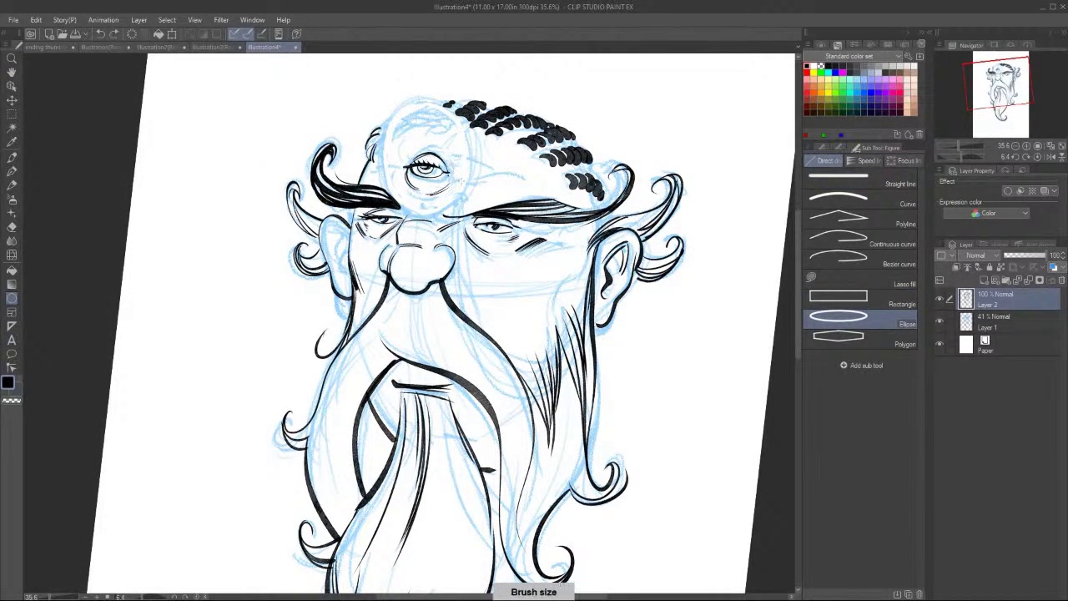
{"action": "left_click", "coordinate": [864, 152]}
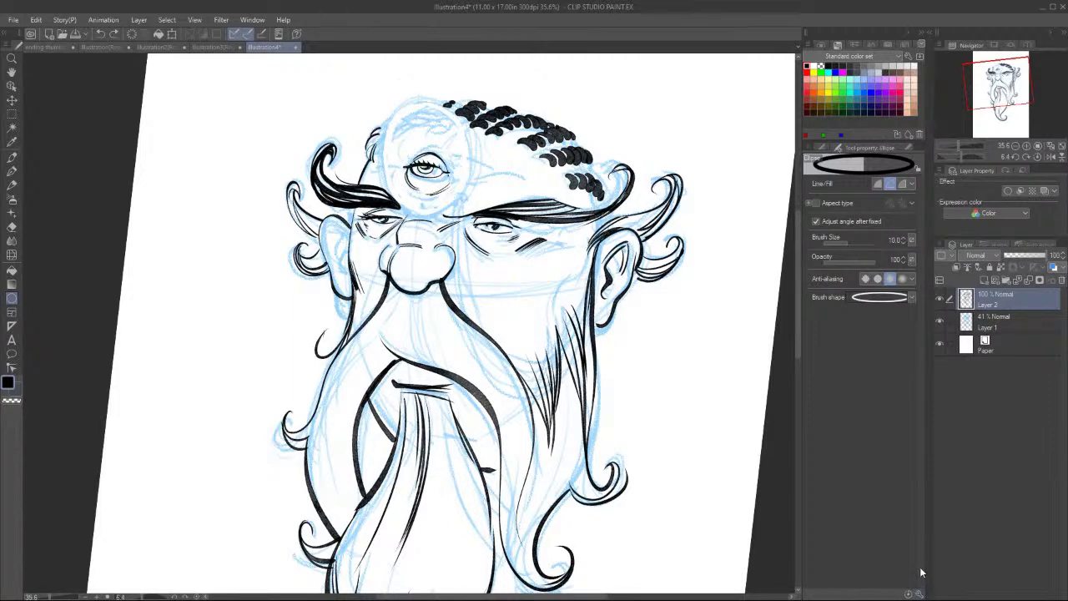
{"action": "key", "text": "bracketleft"}
{"action": "left_click", "coordinate": [822, 149]}
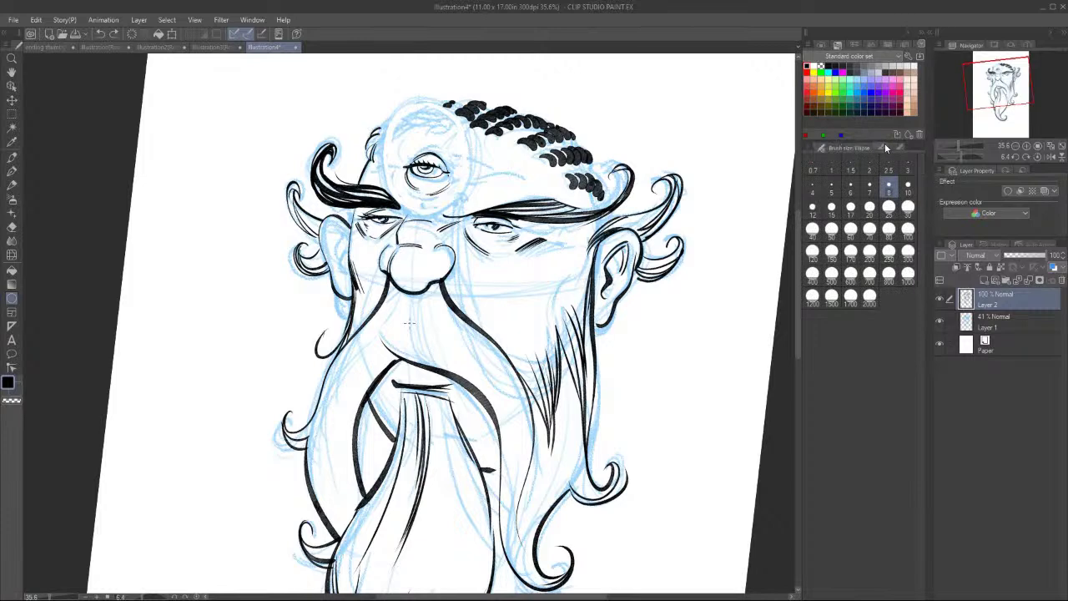
Draw an outer ellipse and a slightly smaller inner ellipse around the forehead eye to form the ring.
{"action": "left_click", "coordinate": [882, 148]}
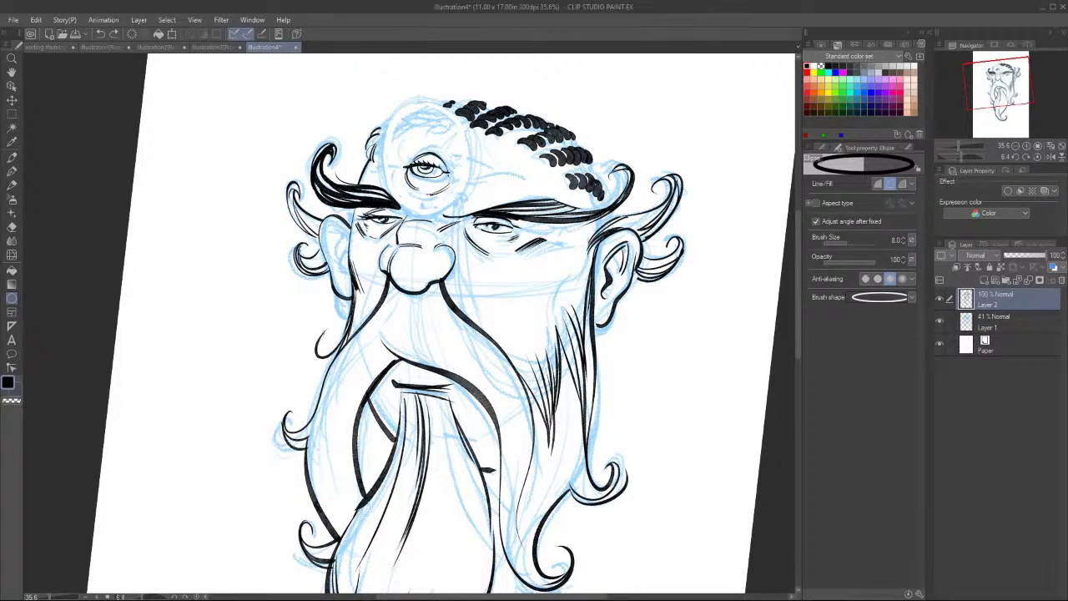
{"action": "left_click_drag", "start_coordinate": [422, 158], "coordinate": [471, 211]}
{"action": "key", "text": "ctrl+z"}
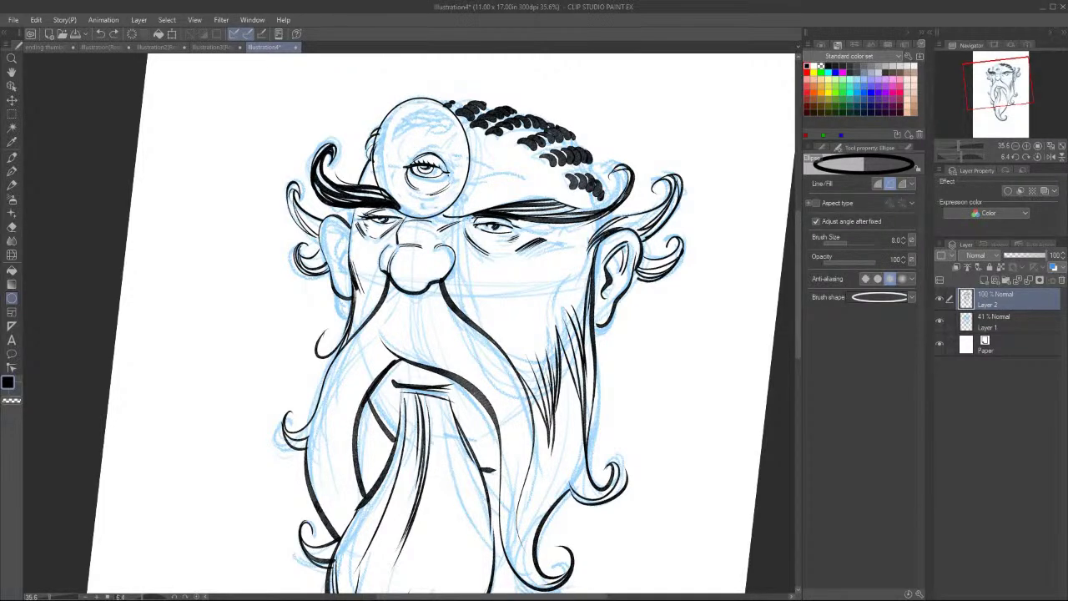
{"action": "left_click_drag", "start_coordinate": [427, 157], "coordinate": [472, 218]}
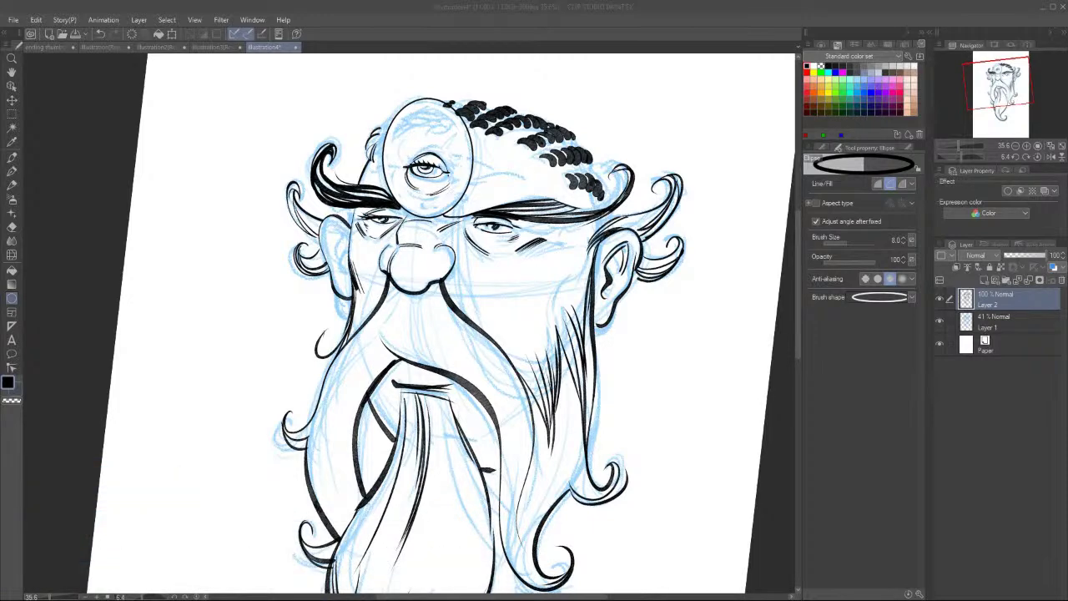
{"action": "left_click", "coordinate": [527, 26]}
{"action": "left_click_drag", "start_coordinate": [426, 153], "coordinate": [464, 204]}
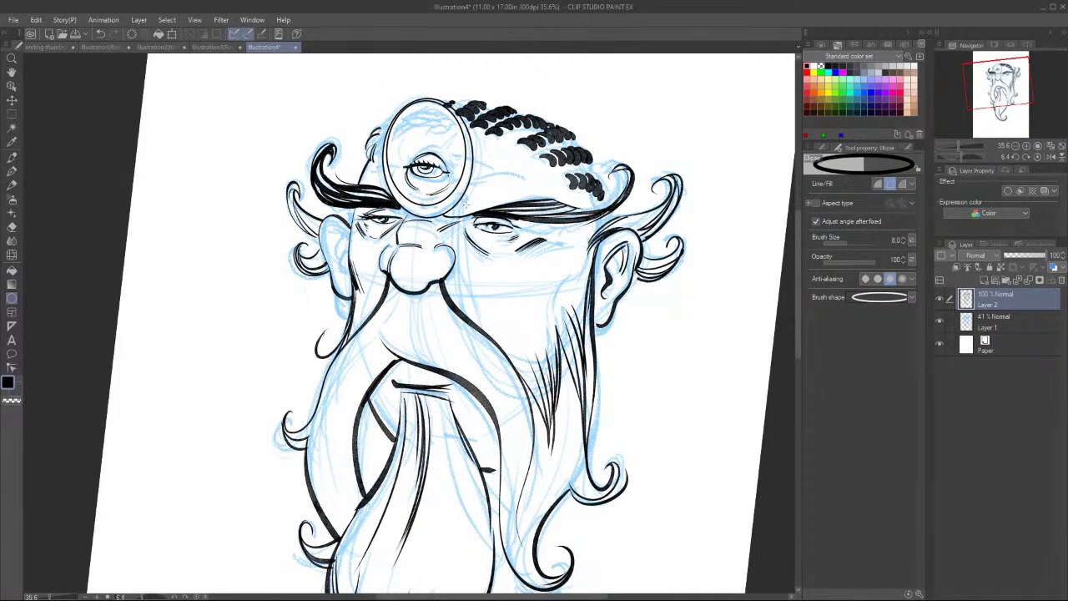
Hide the blue sketch on Layer 1 and return to the Analog Gritty & Realistic inking brush.
{"action": "key", "text": "p"}
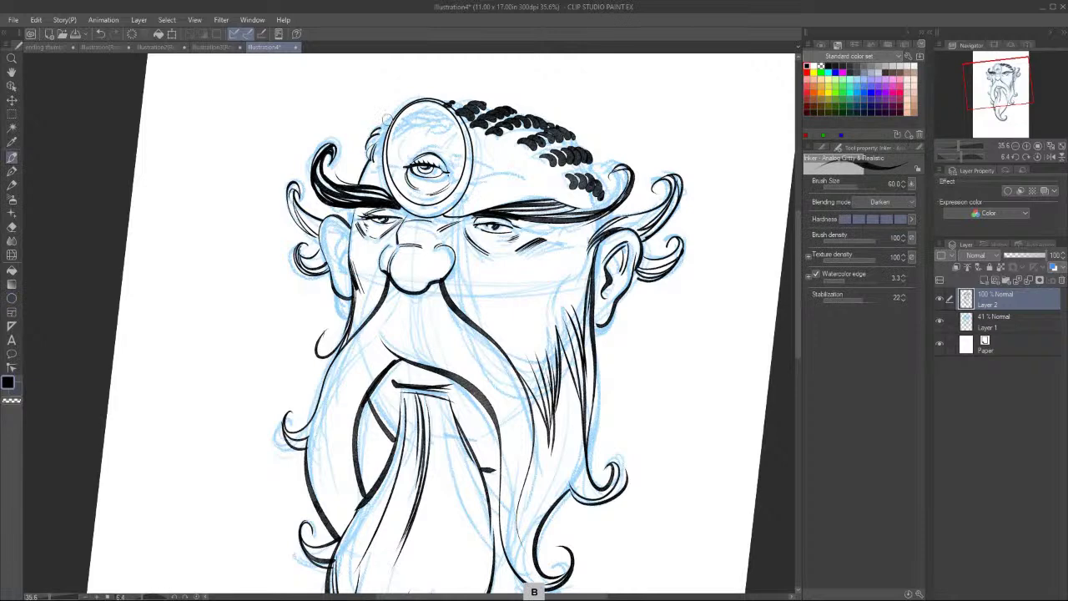
{"action": "left_click", "coordinate": [940, 320]}
{"action": "key", "text": "ctrl+space"}
{"action": "left_click_drag", "start_coordinate": [564, 299], "coordinate": [524, 350]}
{"action": "key", "text": "space"}
{"action": "key", "text": "r"}
{"action": "left_click_drag", "start_coordinate": [694, 424], "coordinate": [710, 363]}
Erase the ear on the face's left side, then redraw the face edge and extend the hair tufts to meet it.
{"action": "key", "text": "b"}
{"action": "left_click_drag", "start_coordinate": [352, 288], "coordinate": [365, 325]}
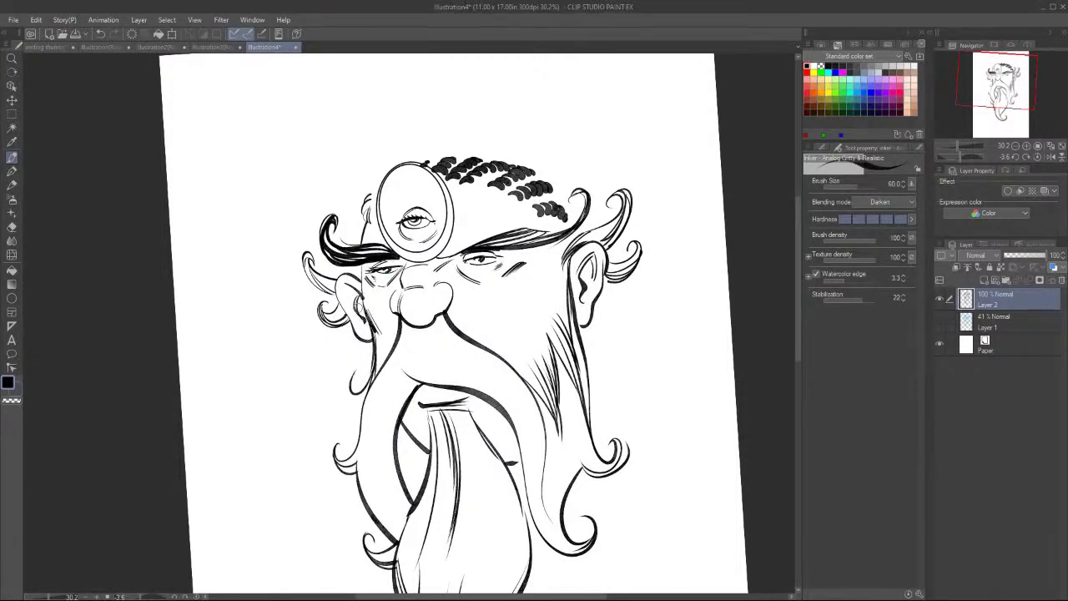
{"action": "key", "text": "e"}
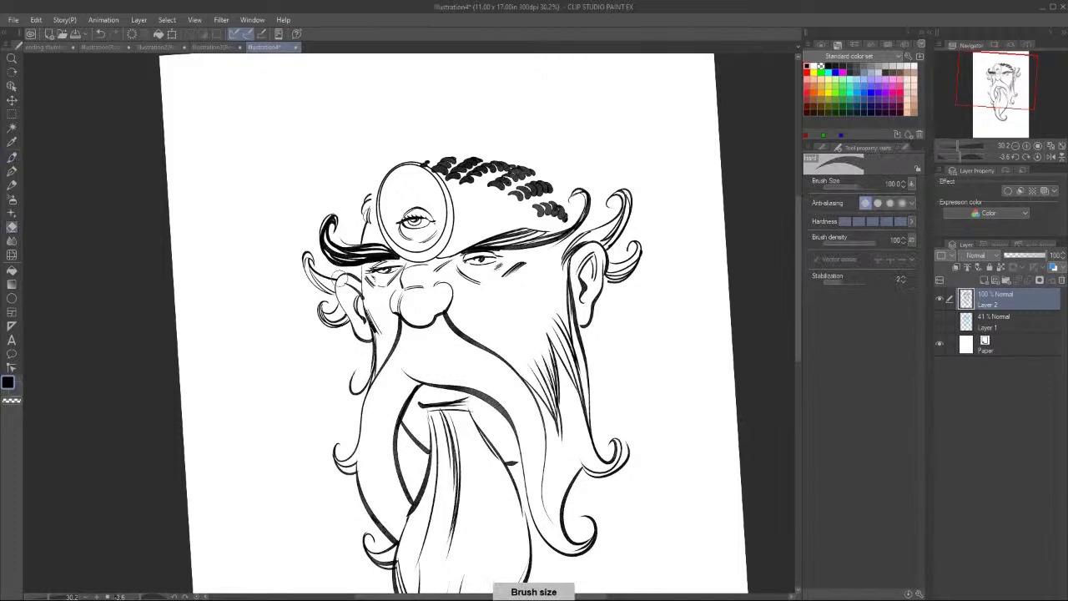
{"action": "mouse_move", "coordinate": [340, 277]}
{"action": "left_mouse_down"}
{"action": "mouse_move", "coordinate": [354, 288]}
{"action": "mouse_move", "coordinate": [355, 336]}
{"action": "mouse_move", "coordinate": [359, 315]}
{"action": "mouse_move", "coordinate": [364, 329]}
{"action": "left_mouse_up"}
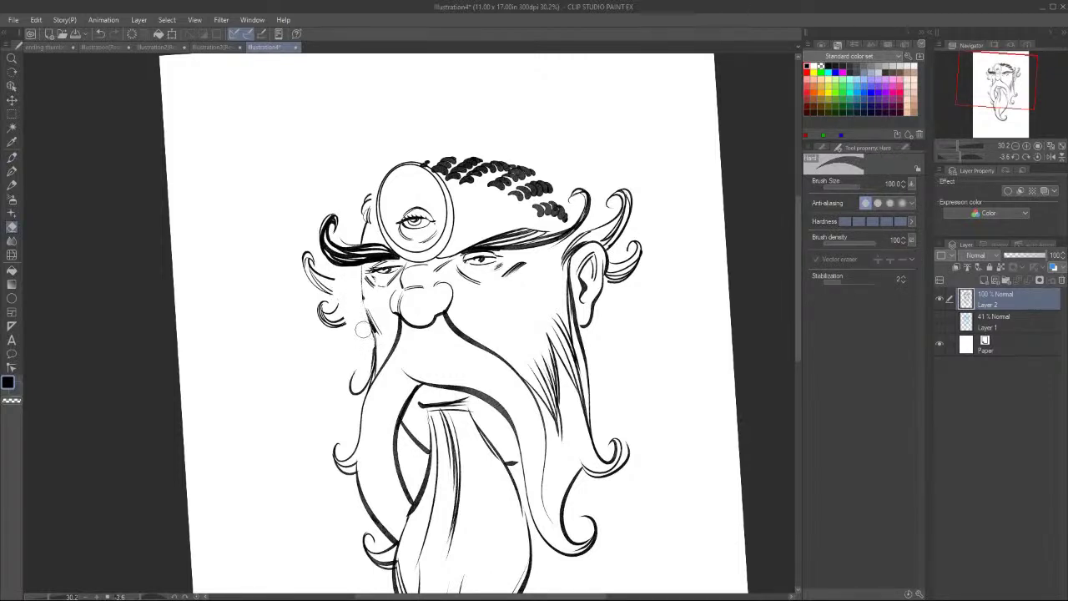
{"action": "key", "text": "b"}
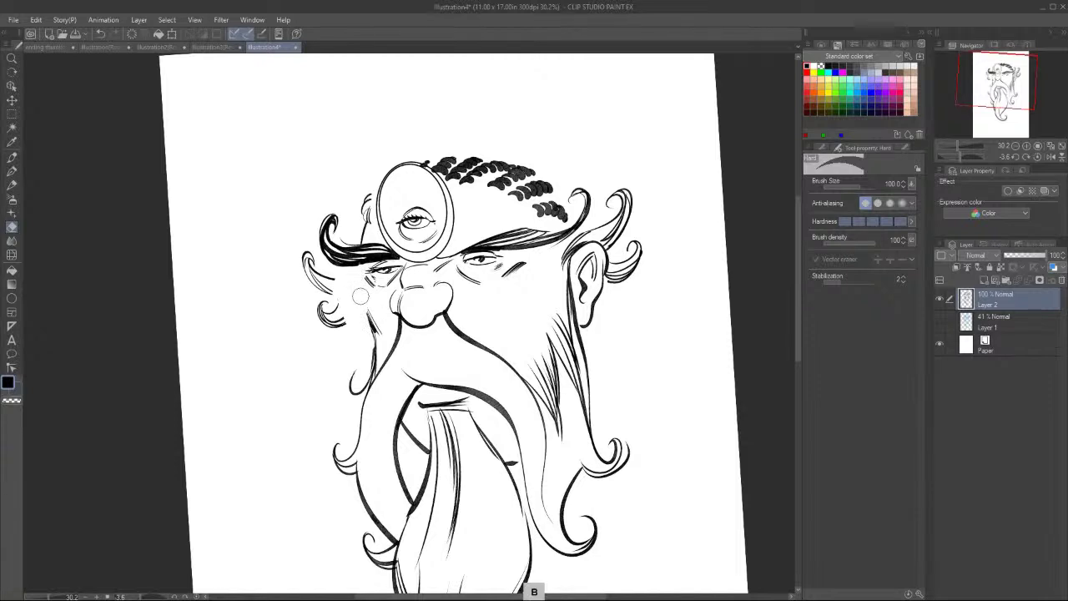
{"action": "key", "text": "b"}
{"action": "left_click_drag", "start_coordinate": [360, 264], "coordinate": [375, 334]}
{"action": "mouse_move", "coordinate": [312, 265]}
{"action": "left_mouse_down"}
{"action": "mouse_move", "coordinate": [358, 275]}
{"action": "mouse_move", "coordinate": [357, 292]}
{"action": "mouse_move", "coordinate": [333, 311]}
{"action": "mouse_move", "coordinate": [361, 305]}
{"action": "mouse_move", "coordinate": [362, 315]}
{"action": "left_mouse_up"}
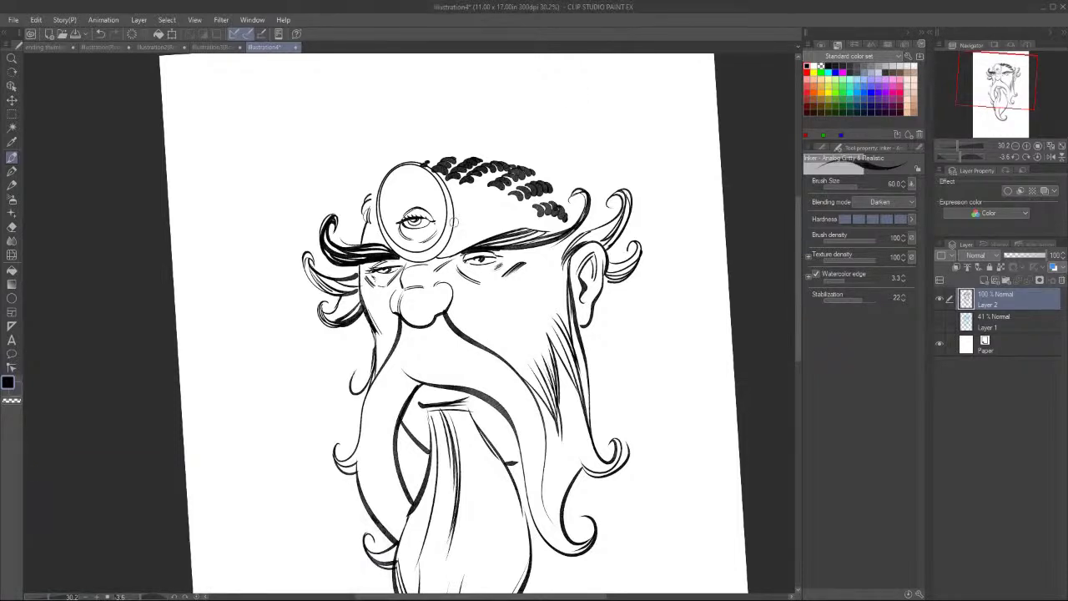
Ink a fine linked chain hanging from the ring's lower edge across the cheek and up to the right ear.
{"action": "left_click_drag", "start_coordinate": [449, 242], "coordinate": [450, 252]}
{"action": "mouse_move", "coordinate": [454, 266]}
{"action": "left_mouse_down"}
{"action": "mouse_move", "coordinate": [462, 290]}
{"action": "mouse_move", "coordinate": [491, 311]}
{"action": "mouse_move", "coordinate": [516, 313]}
{"action": "mouse_move", "coordinate": [535, 297]}
{"action": "left_mouse_up"}
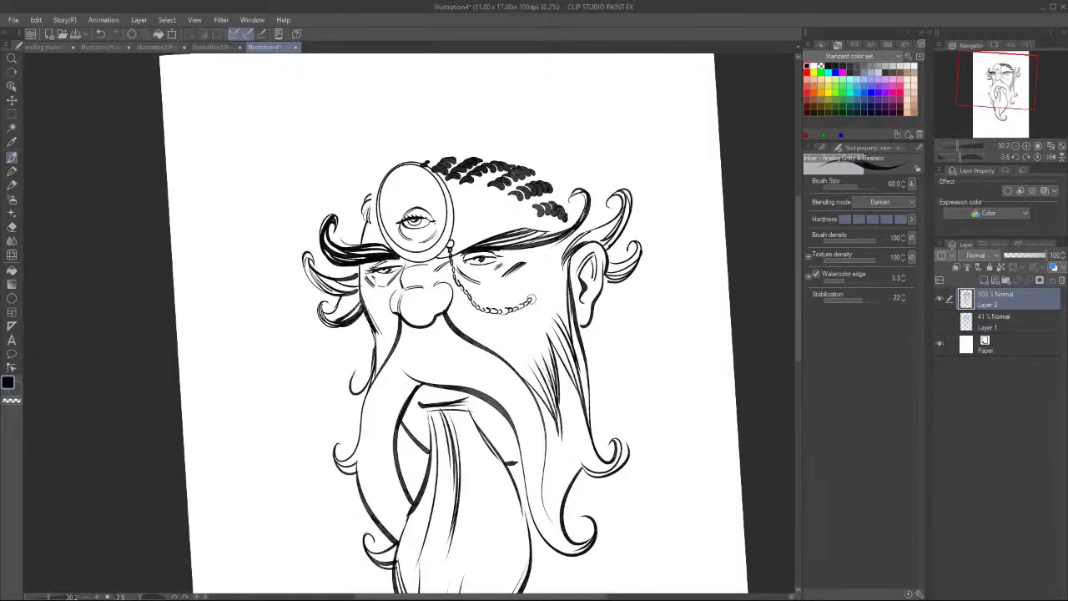
{"action": "left_click_drag", "start_coordinate": [534, 299], "coordinate": [550, 275]}
Ink dark curls beside the ring's left edge and outline the scalp from the ring down to the right temple.
{"action": "left_click_drag", "start_coordinate": [367, 211], "coordinate": [384, 177]}
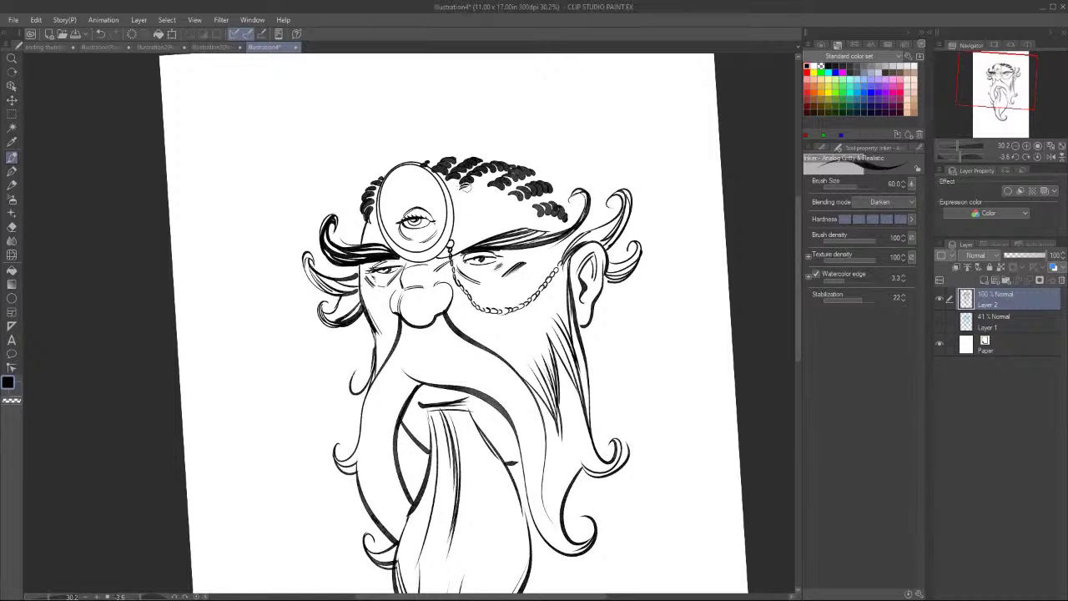
{"action": "left_click_drag", "start_coordinate": [423, 163], "coordinate": [436, 158]}
{"action": "left_click_drag", "start_coordinate": [555, 203], "coordinate": [549, 193]}
{"action": "left_click_drag", "start_coordinate": [366, 213], "coordinate": [359, 227]}
{"action": "left_click_drag", "start_coordinate": [547, 194], "coordinate": [566, 227]}
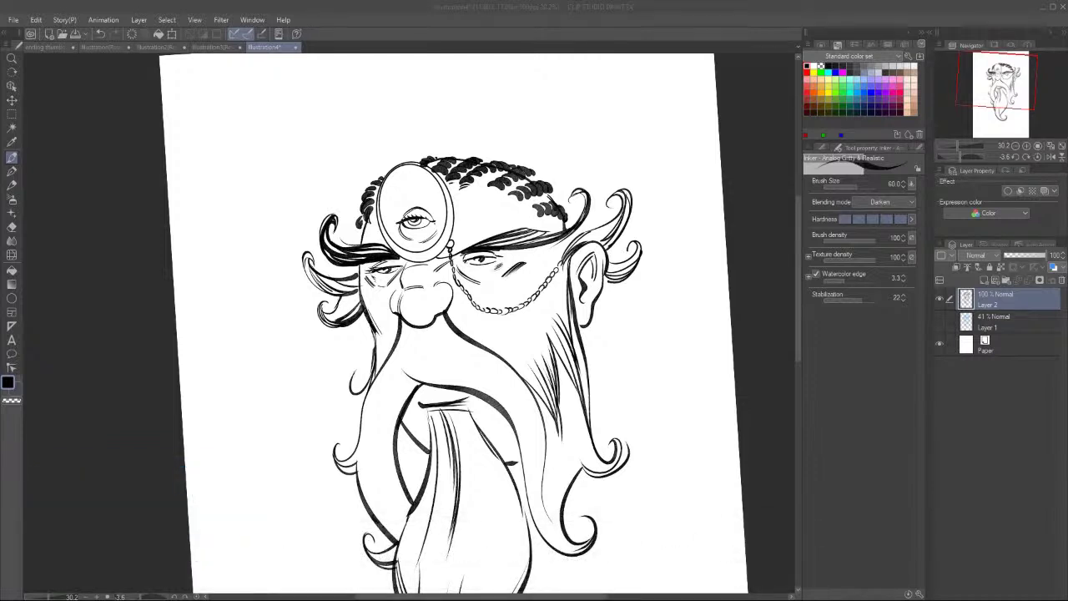
Fill in the hair with more dark curls along the crown, the right temple and the left hairline.
{"action": "scroll", "coordinate": [800, 275], "scroll_direction": "down", "scroll_amount": 2}
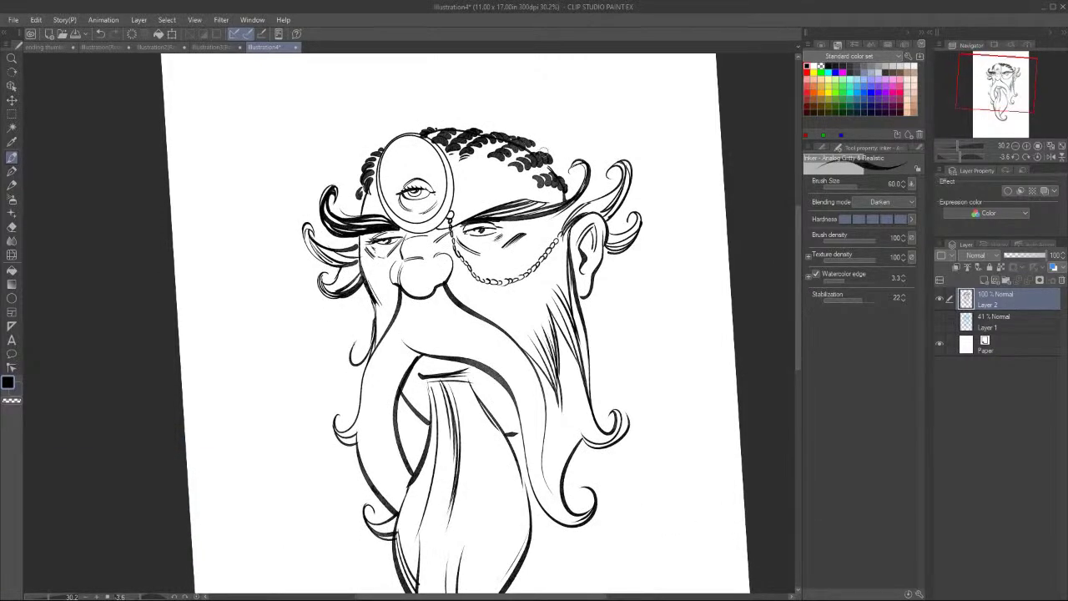
{"action": "left_click_drag", "start_coordinate": [527, 145], "coordinate": [549, 165]}
{"action": "left_click_drag", "start_coordinate": [445, 129], "coordinate": [492, 137]}
{"action": "mouse_move", "coordinate": [539, 176]}
{"action": "left_mouse_down"}
{"action": "mouse_move", "coordinate": [485, 162]}
{"action": "mouse_move", "coordinate": [524, 191]}
{"action": "left_mouse_up"}
{"action": "left_click_drag", "start_coordinate": [369, 190], "coordinate": [361, 201]}
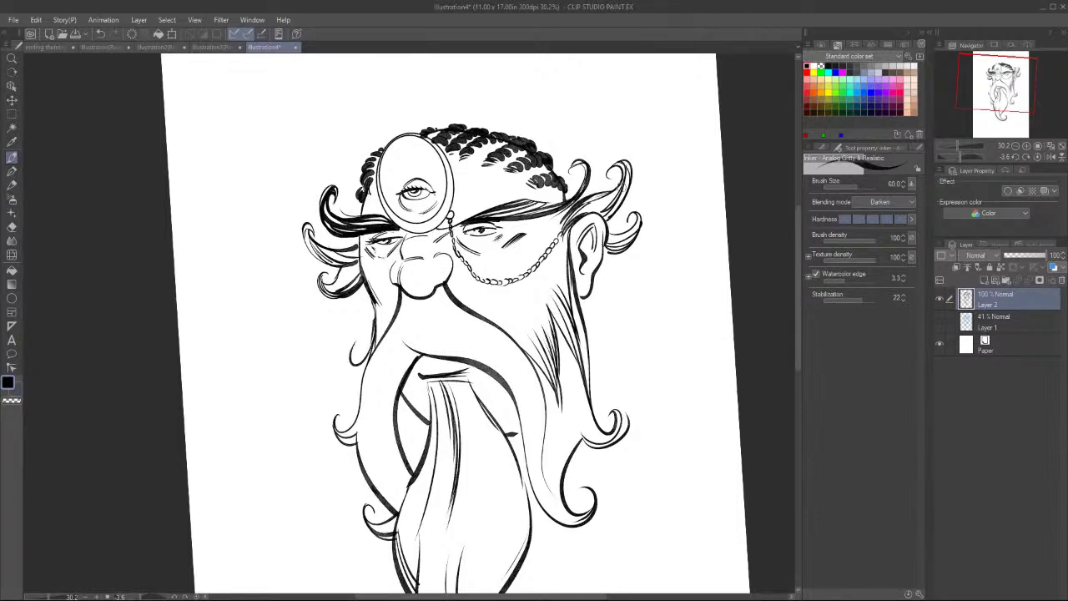
Ink long flowing strands from under the nose down both sides of the moustache.
{"action": "left_click_drag", "start_coordinate": [422, 299], "coordinate": [428, 324]}
{"action": "left_click_drag", "start_coordinate": [426, 303], "coordinate": [468, 360]}
{"action": "left_click_drag", "start_coordinate": [441, 311], "coordinate": [501, 379]}
{"action": "mouse_move", "coordinate": [437, 292]}
{"action": "left_mouse_down"}
{"action": "mouse_move", "coordinate": [484, 360]}
{"action": "mouse_move", "coordinate": [417, 336]}
{"action": "mouse_move", "coordinate": [434, 357]}
{"action": "left_mouse_up"}
{"action": "left_click_drag", "start_coordinate": [402, 292], "coordinate": [433, 359]}
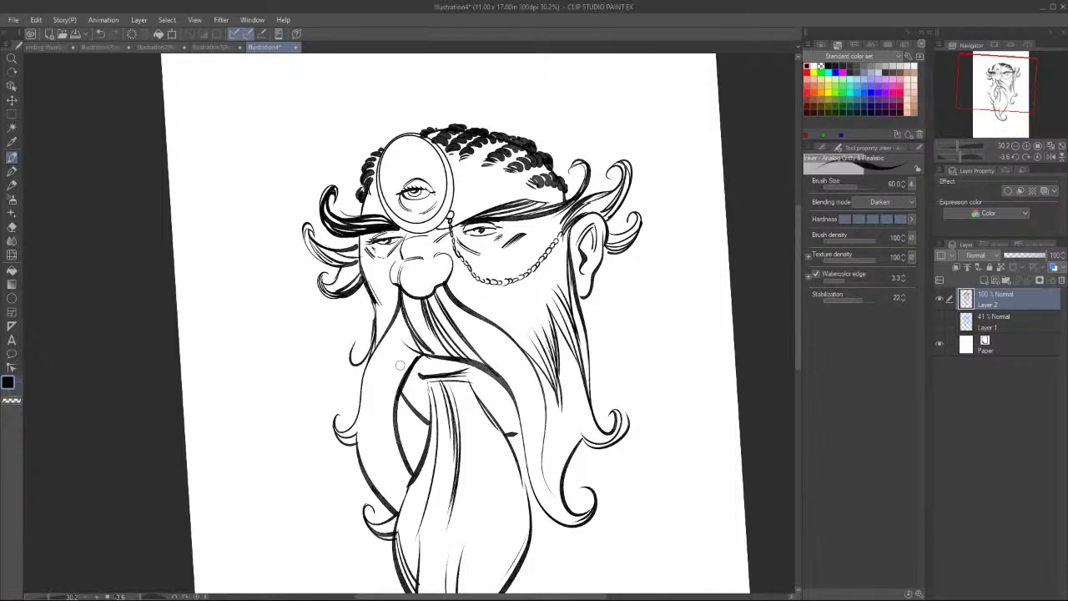
{"action": "left_click_drag", "start_coordinate": [395, 307], "coordinate": [402, 451]}
{"action": "mouse_move", "coordinate": [389, 413]}
{"action": "left_mouse_down"}
{"action": "mouse_move", "coordinate": [394, 315]}
{"action": "mouse_move", "coordinate": [382, 459]}
{"action": "mouse_move", "coordinate": [401, 492]}
{"action": "left_mouse_up"}
{"action": "mouse_move", "coordinate": [449, 295]}
{"action": "left_mouse_down"}
{"action": "mouse_move", "coordinate": [532, 436]}
{"action": "mouse_move", "coordinate": [498, 344]}
{"action": "mouse_move", "coordinate": [538, 489]}
{"action": "left_mouse_up"}
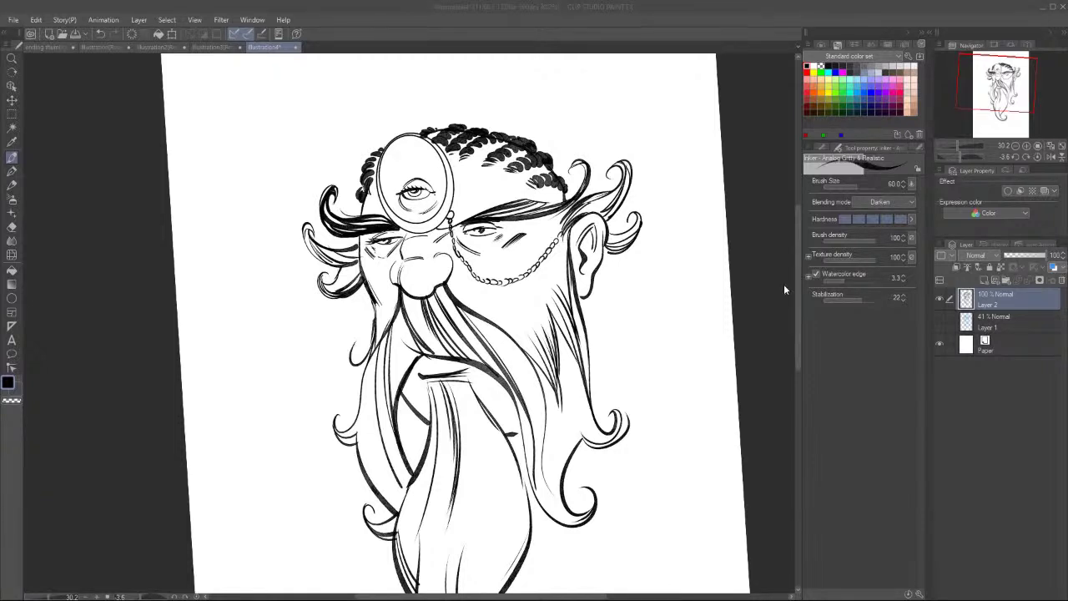
Ink long curved strands down the central beard, converging toward its curled tip.
{"action": "scroll", "coordinate": [489, 353], "scroll_direction": "down", "scroll_amount": 3}
{"action": "mouse_move", "coordinate": [475, 301]}
{"action": "left_mouse_down"}
{"action": "mouse_move", "coordinate": [490, 449]}
{"action": "mouse_move", "coordinate": [463, 505]}
{"action": "left_mouse_up"}
{"action": "left_click_drag", "start_coordinate": [481, 467], "coordinate": [476, 538]}
{"action": "mouse_move", "coordinate": [471, 519]}
{"action": "left_mouse_down"}
{"action": "mouse_move", "coordinate": [466, 493]}
{"action": "mouse_move", "coordinate": [487, 389]}
{"action": "mouse_move", "coordinate": [464, 308]}
{"action": "left_mouse_up"}
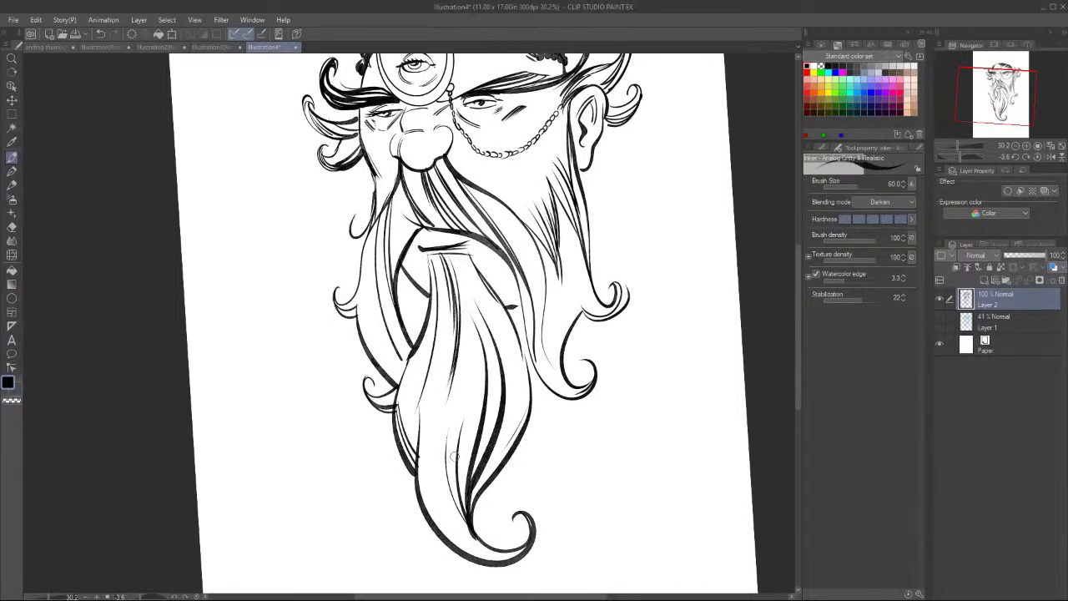
Add strands to the moustache's curled right end, its lower left side and its upper right edge.
{"action": "mouse_move", "coordinate": [549, 295]}
{"action": "left_mouse_down"}
{"action": "mouse_move", "coordinate": [557, 388]}
{"action": "mouse_move", "coordinate": [572, 402]}
{"action": "left_mouse_up"}
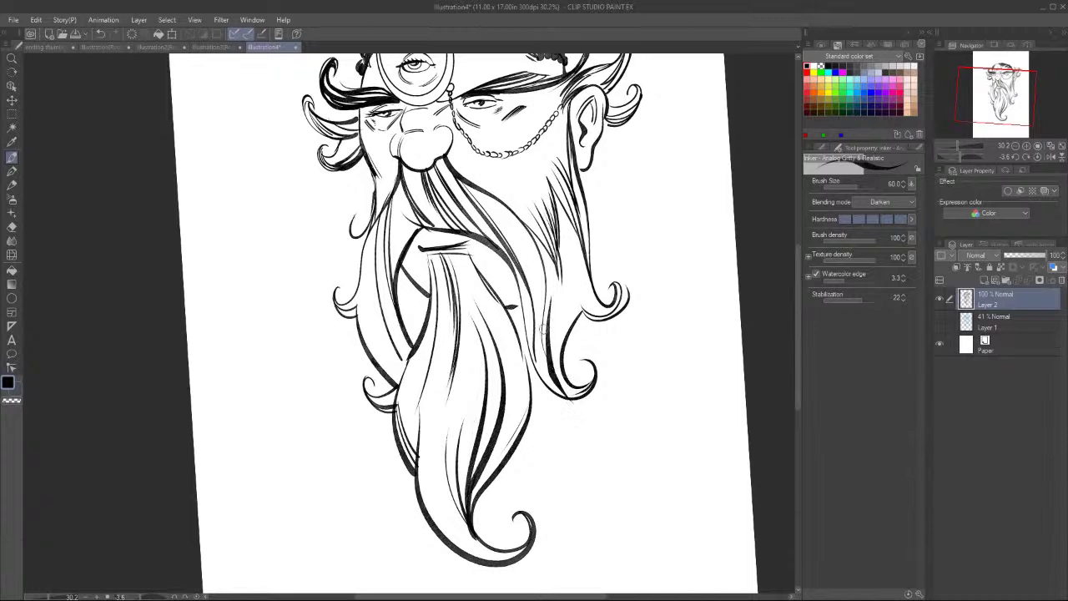
{"action": "left_click_drag", "start_coordinate": [369, 272], "coordinate": [399, 381]}
{"action": "left_click_drag", "start_coordinate": [399, 264], "coordinate": [417, 349]}
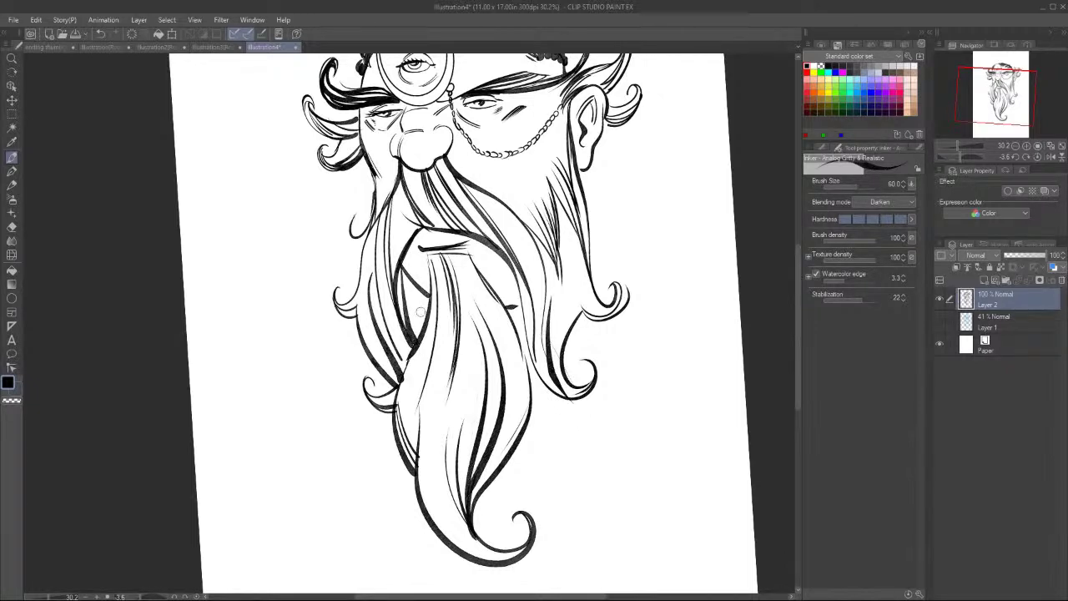
{"action": "left_click_drag", "start_coordinate": [479, 192], "coordinate": [515, 261]}
Ink fine sideburn hairs along the left cheek and at the upper edge of the right cheek's beard.
{"action": "left_click_drag", "start_coordinate": [378, 171], "coordinate": [383, 207]}
{"action": "left_click_drag", "start_coordinate": [542, 159], "coordinate": [524, 178]}
{"action": "left_click_drag", "start_coordinate": [542, 160], "coordinate": [524, 180]}
{"action": "mouse_move", "coordinate": [542, 165]}
{"action": "left_mouse_down"}
{"action": "mouse_move", "coordinate": [524, 181]}
{"action": "mouse_move", "coordinate": [539, 243]}
{"action": "left_mouse_up"}
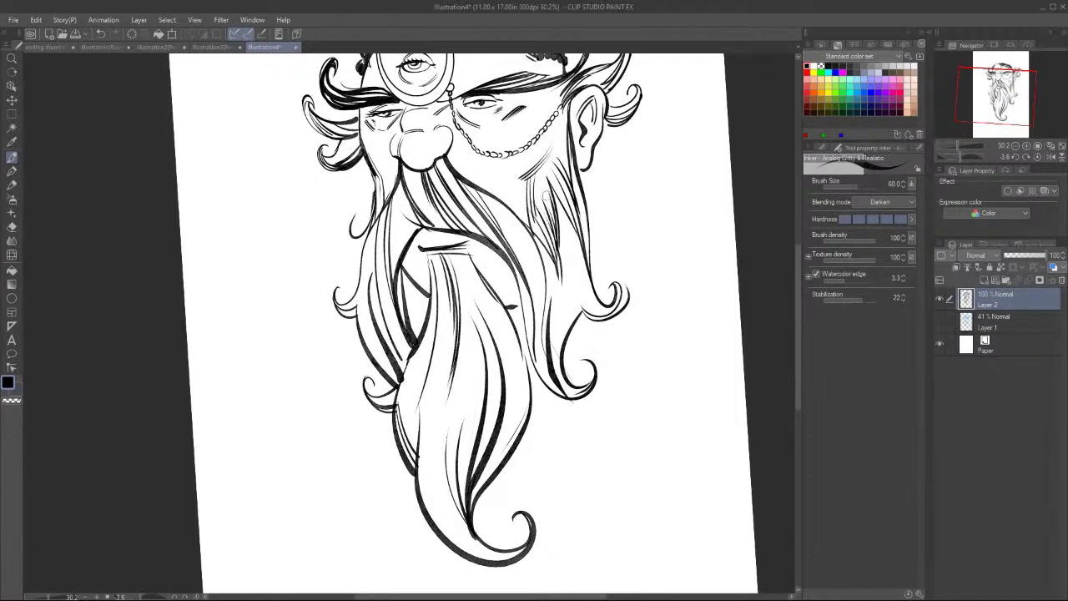
Add hatching on the nose bridge, wrinkle lines across the forehead and small curls above the ring.
{"action": "left_click_drag", "start_coordinate": [797, 317], "coordinate": [797, 275]}
{"action": "mouse_move", "coordinate": [439, 265]}
{"action": "left_mouse_down"}
{"action": "mouse_move", "coordinate": [404, 263]}
{"action": "mouse_move", "coordinate": [432, 257]}
{"action": "left_mouse_up"}
{"action": "left_click_drag", "start_coordinate": [502, 191], "coordinate": [454, 195]}
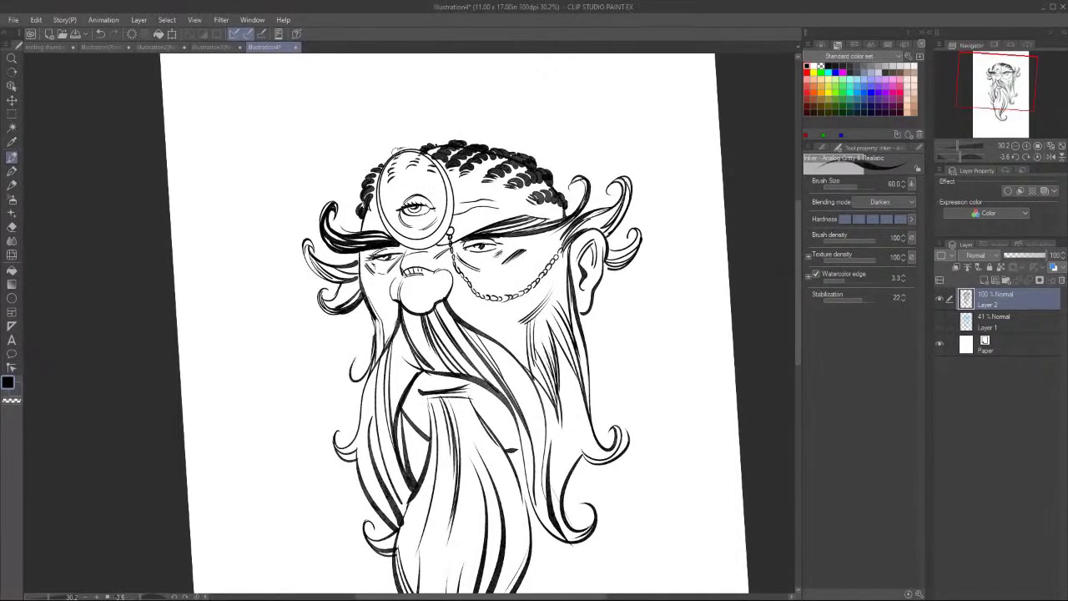
{"action": "mouse_move", "coordinate": [393, 154]}
{"action": "left_mouse_down"}
{"action": "mouse_move", "coordinate": [471, 134]}
{"action": "mouse_move", "coordinate": [495, 143]}
{"action": "left_mouse_up"}
Add short hatch marks along the mouth line and crease lines on both sides of the nose.
{"action": "key", "text": "h"}
{"action": "left_click_drag", "start_coordinate": [656, 489], "coordinate": [591, 353]}
{"action": "mouse_move", "coordinate": [391, 289]}
{"action": "left_mouse_down"}
{"action": "mouse_move", "coordinate": [394, 373]}
{"action": "mouse_move", "coordinate": [394, 327]}
{"action": "mouse_move", "coordinate": [394, 359]}
{"action": "left_mouse_up"}
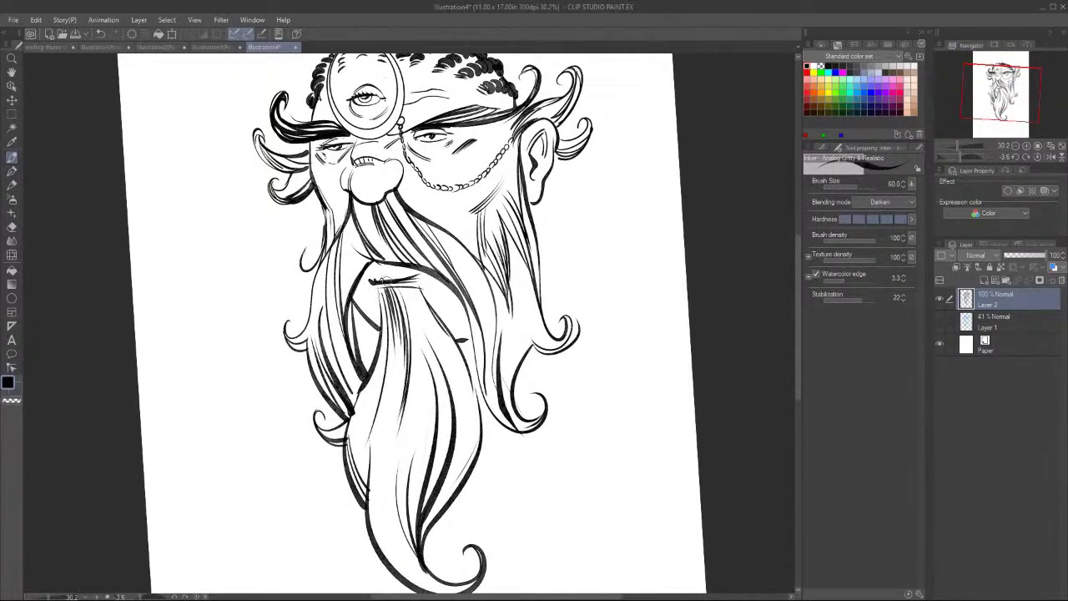
{"action": "left_click_drag", "start_coordinate": [401, 163], "coordinate": [416, 199]}
{"action": "left_click_drag", "start_coordinate": [343, 167], "coordinate": [347, 212]}
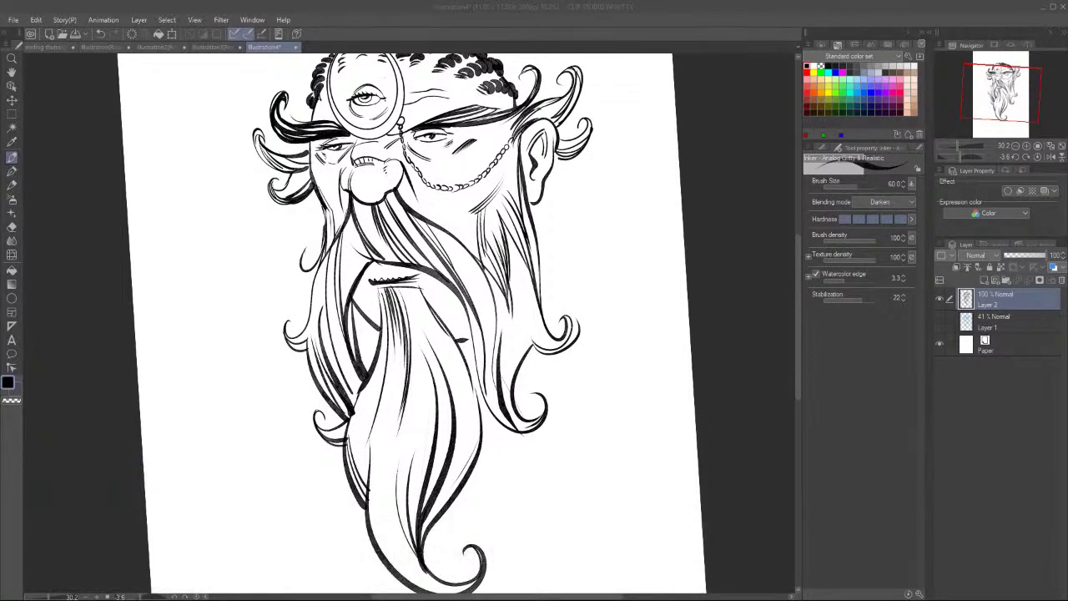
Ink additional strands in the left moustache, down the beard's left side and along the right moustache.
{"action": "left_click_drag", "start_coordinate": [797, 266], "coordinate": [798, 253]}
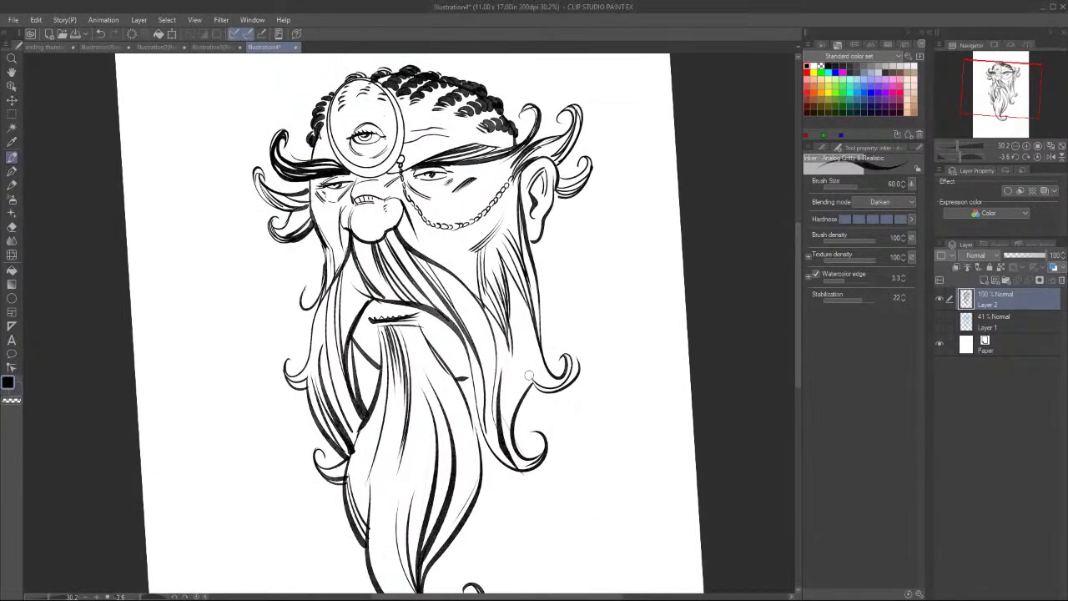
{"action": "mouse_move", "coordinate": [345, 351]}
{"action": "left_mouse_down"}
{"action": "mouse_move", "coordinate": [362, 433]}
{"action": "mouse_move", "coordinate": [338, 382]}
{"action": "left_mouse_up"}
{"action": "left_click_drag", "start_coordinate": [382, 335], "coordinate": [355, 499]}
{"action": "mouse_move", "coordinate": [375, 432]}
{"action": "left_mouse_down"}
{"action": "mouse_move", "coordinate": [363, 510]}
{"action": "mouse_move", "coordinate": [371, 544]}
{"action": "left_mouse_up"}
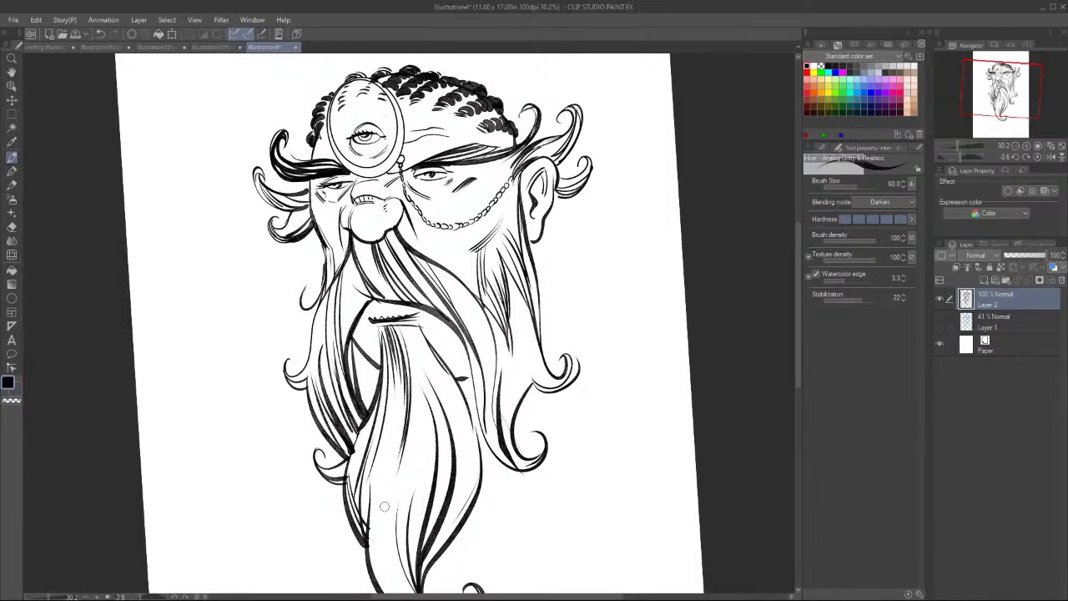
{"action": "left_click_drag", "start_coordinate": [467, 324], "coordinate": [479, 356]}
Darken the lines around both lower eyes and beneath the right eyebrow.
{"action": "left_click_drag", "start_coordinate": [315, 190], "coordinate": [336, 179]}
{"action": "left_click_drag", "start_coordinate": [402, 171], "coordinate": [480, 141]}
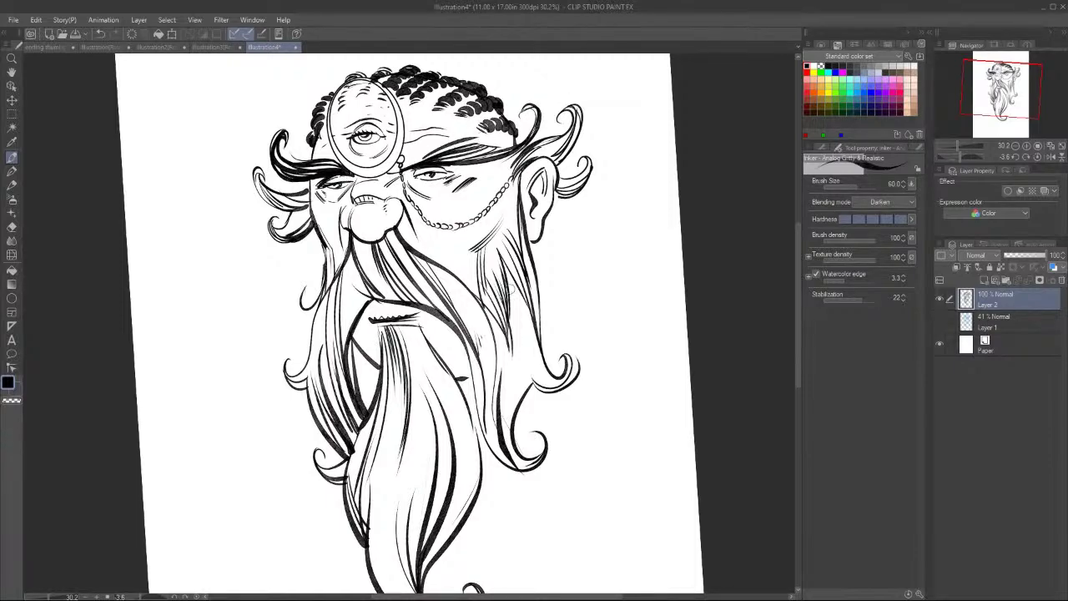
{"action": "key", "text": "ctrl+space"}
{"action": "mouse_move", "coordinate": [629, 327]}
{"action": "left_mouse_down"}
{"action": "mouse_move", "coordinate": [615, 333]}
{"action": "mouse_move", "coordinate": [638, 327]}
{"action": "mouse_move", "coordinate": [668, 358]}
{"action": "left_mouse_up"}
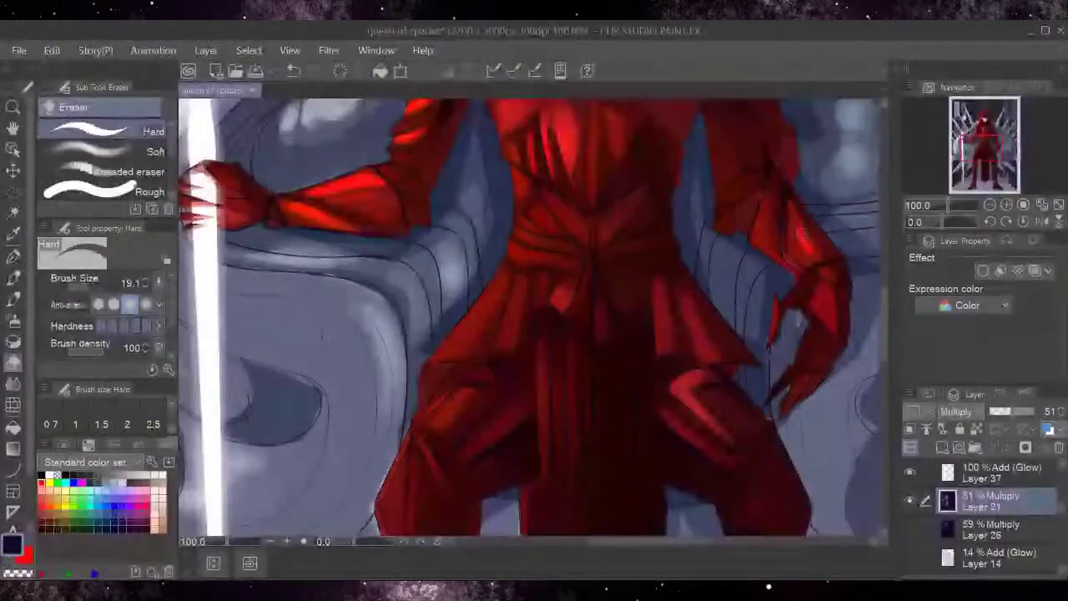
In the queen of spades painting, use the Soft eraser on Multiply Layer 21 to open a highlight down the right shin armour.
{"action": "left_click", "coordinate": [134, 150]}
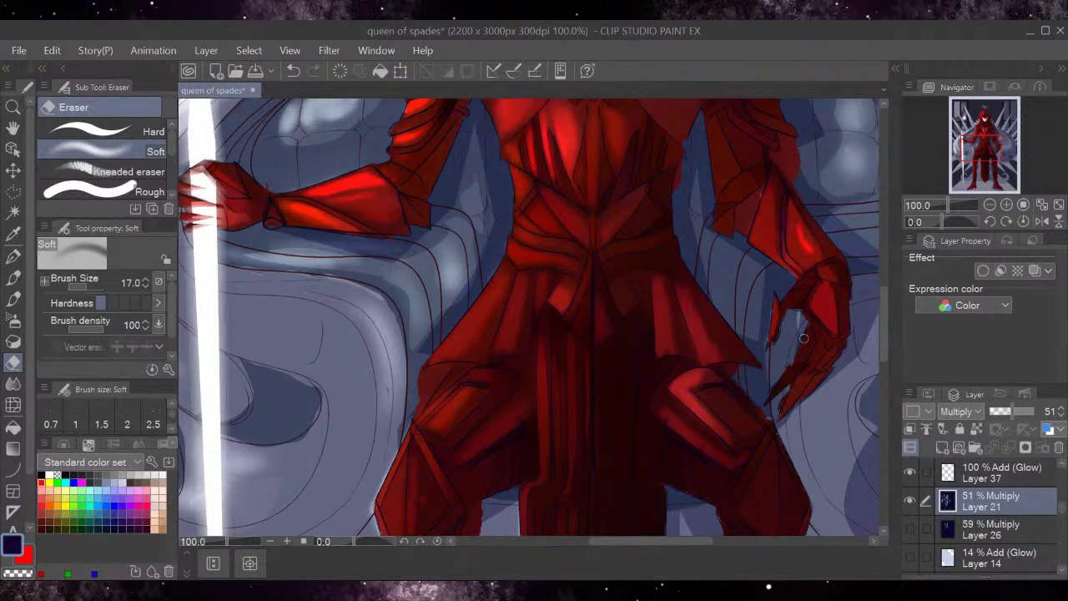
{"action": "left_click_drag", "start_coordinate": [885, 339], "coordinate": [891, 408]}
{"action": "left_click_drag", "start_coordinate": [760, 351], "coordinate": [748, 380]}
{"action": "mouse_move", "coordinate": [756, 320]}
{"action": "left_mouse_down"}
{"action": "mouse_move", "coordinate": [748, 380]}
{"action": "mouse_move", "coordinate": [769, 413]}
{"action": "mouse_move", "coordinate": [759, 377]}
{"action": "left_mouse_up"}
{"action": "left_click_drag", "start_coordinate": [755, 336], "coordinate": [755, 288]}
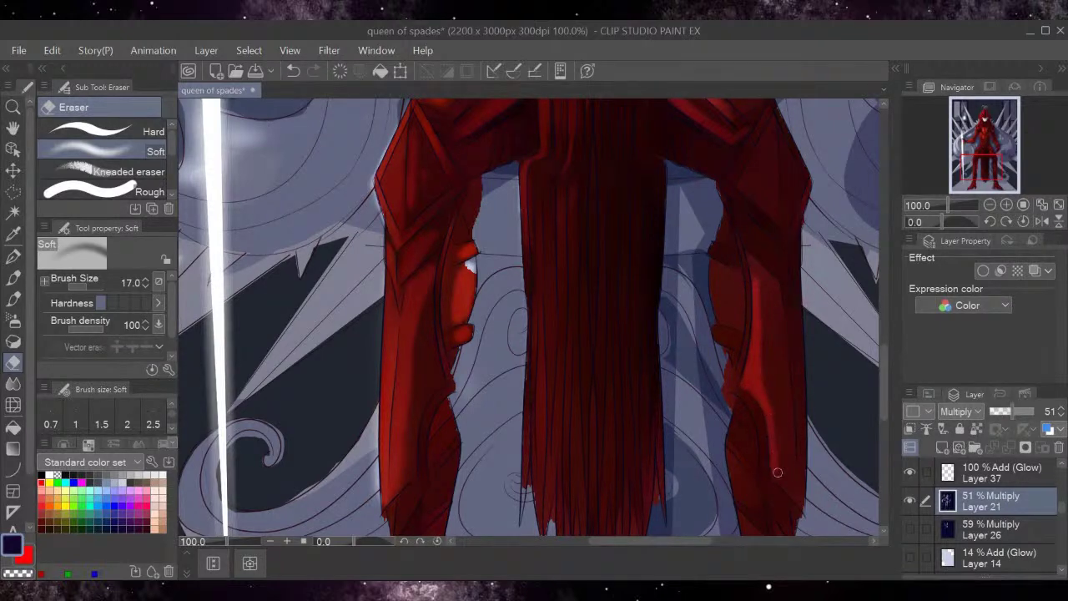
Widen the right shin's highlight and lighten the small armour plates along its inner edge by erasing shadow.
{"action": "mouse_move", "coordinate": [763, 381]}
{"action": "left_mouse_down"}
{"action": "mouse_move", "coordinate": [789, 496]}
{"action": "mouse_move", "coordinate": [758, 299]}
{"action": "left_mouse_up"}
{"action": "left_click_drag", "start_coordinate": [751, 261], "coordinate": [759, 281]}
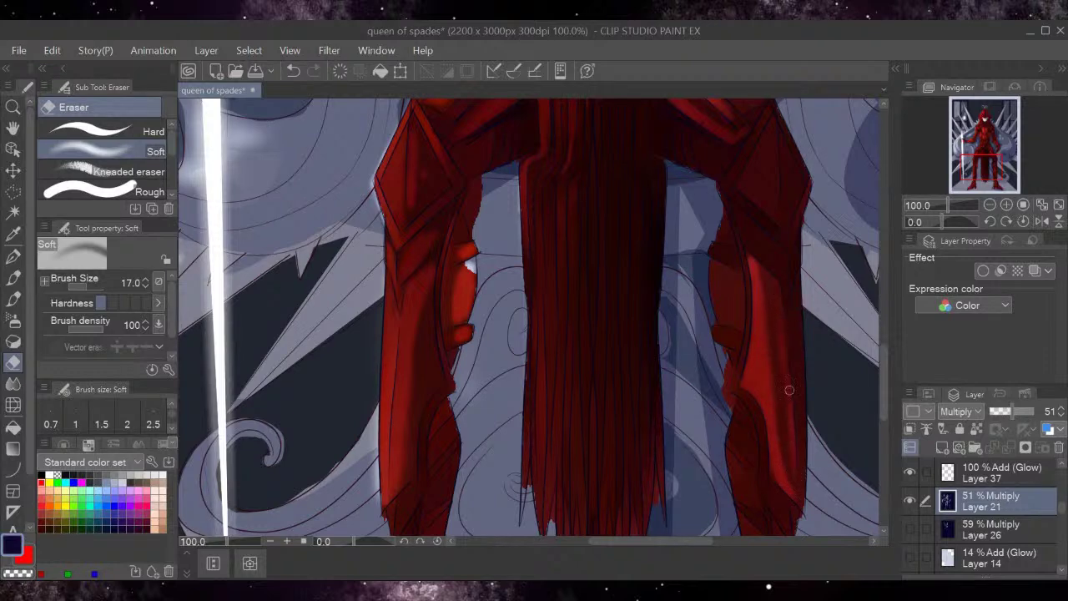
{"action": "left_click_drag", "start_coordinate": [799, 495], "coordinate": [797, 528]}
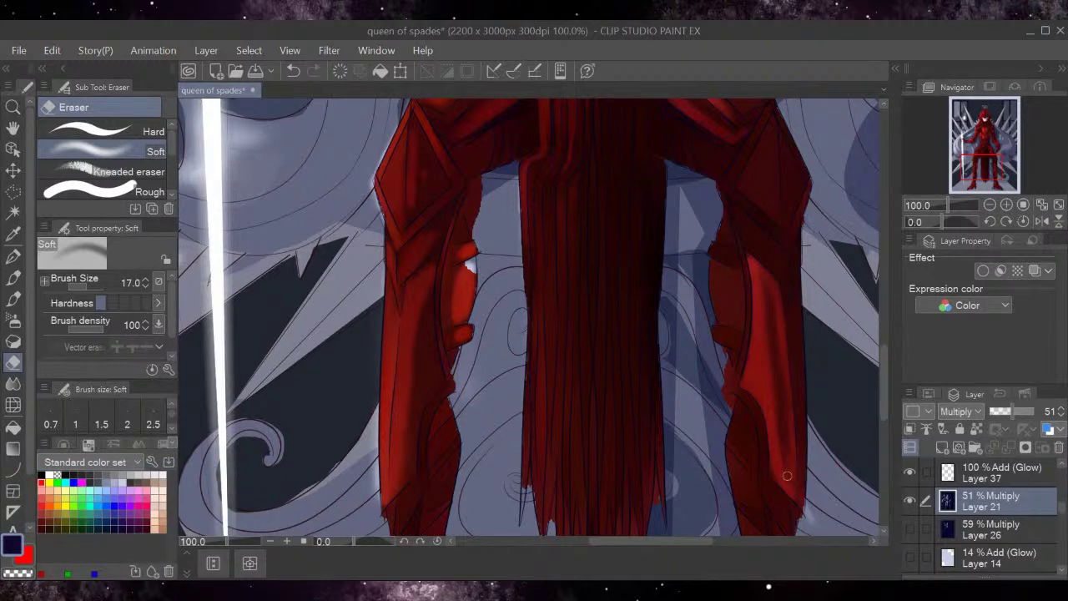
{"action": "left_click_drag", "start_coordinate": [762, 353], "coordinate": [761, 284]}
{"action": "left_click_drag", "start_coordinate": [778, 370], "coordinate": [777, 340]}
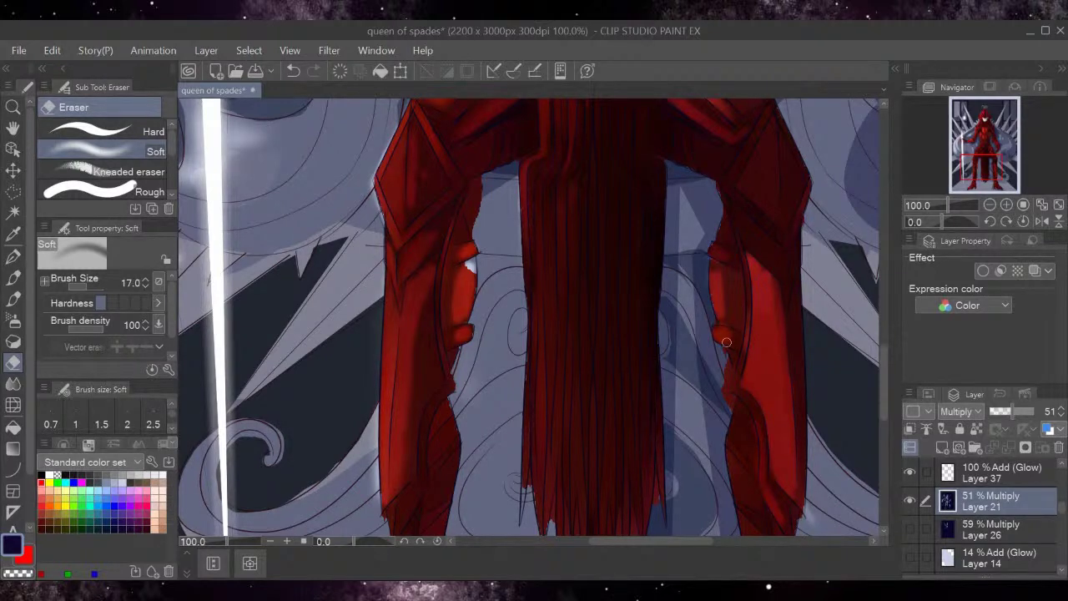
Softly erase shadow from the right chest plate of the red armour on Layer 21.
{"action": "left_click_drag", "start_coordinate": [890, 369], "coordinate": [884, 271]}
{"action": "mouse_move", "coordinate": [644, 346]}
{"action": "left_mouse_down"}
{"action": "mouse_move", "coordinate": [664, 370]}
{"action": "mouse_move", "coordinate": [656, 346]}
{"action": "mouse_move", "coordinate": [665, 365]}
{"action": "mouse_move", "coordinate": [667, 352]}
{"action": "mouse_move", "coordinate": [647, 323]}
{"action": "mouse_move", "coordinate": [661, 314]}
{"action": "mouse_move", "coordinate": [657, 329]}
{"action": "mouse_move", "coordinate": [678, 332]}
{"action": "mouse_move", "coordinate": [659, 314]}
{"action": "left_mouse_up"}
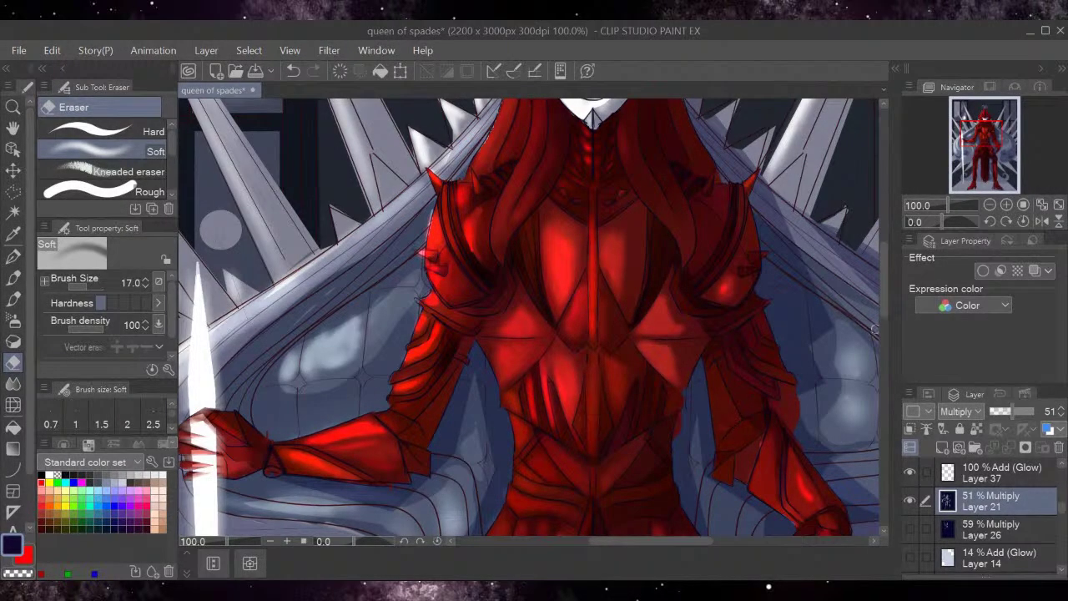
{"action": "mouse_move", "coordinate": [883, 303]}
{"action": "left_mouse_down"}
{"action": "mouse_move", "coordinate": [893, 350]}
{"action": "mouse_move", "coordinate": [892, 341]}
{"action": "left_mouse_up"}
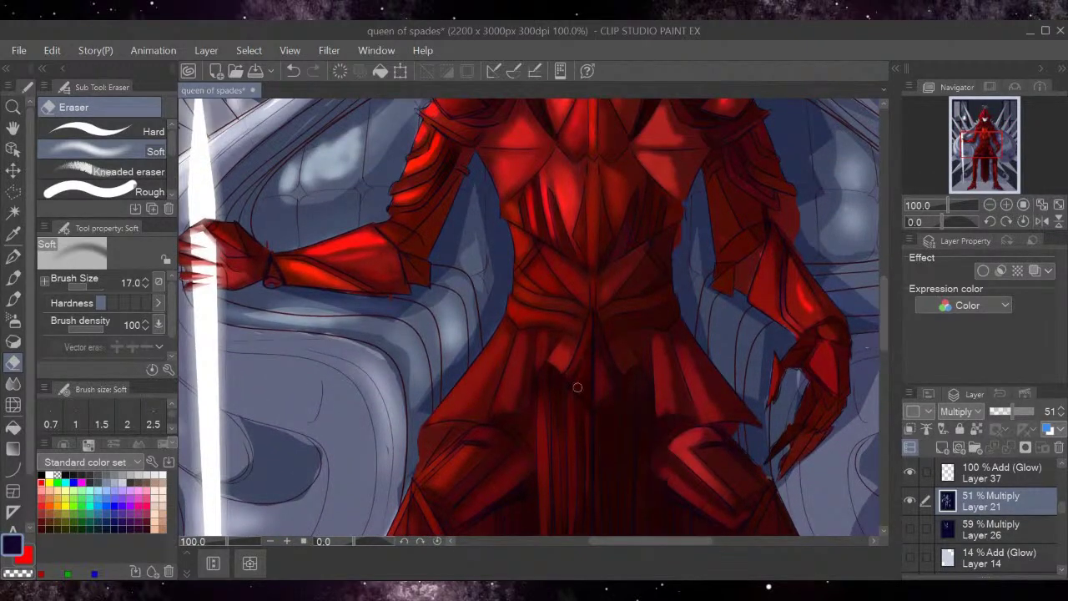
Softly erase shadow on Multiply Layer 21 along the right arm armour's inner edge and from its elbow plate.
{"action": "left_click_drag", "start_coordinate": [882, 329], "coordinate": [880, 271]}
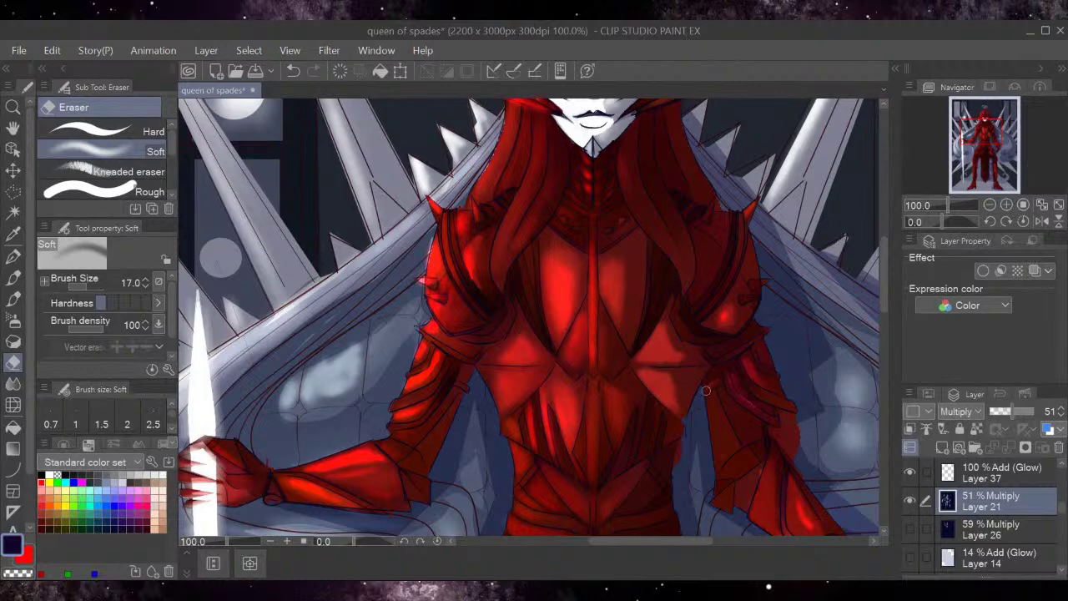
{"action": "mouse_move", "coordinate": [711, 446]}
{"action": "left_mouse_down"}
{"action": "mouse_move", "coordinate": [715, 407]}
{"action": "mouse_move", "coordinate": [716, 444]}
{"action": "mouse_move", "coordinate": [700, 393]}
{"action": "mouse_move", "coordinate": [713, 385]}
{"action": "mouse_move", "coordinate": [727, 451]}
{"action": "left_mouse_up"}
{"action": "left_click", "coordinate": [298, 74]}
{"action": "mouse_move", "coordinate": [720, 508]}
{"action": "left_mouse_down"}
{"action": "mouse_move", "coordinate": [725, 481]}
{"action": "mouse_move", "coordinate": [745, 504]}
{"action": "left_mouse_up"}
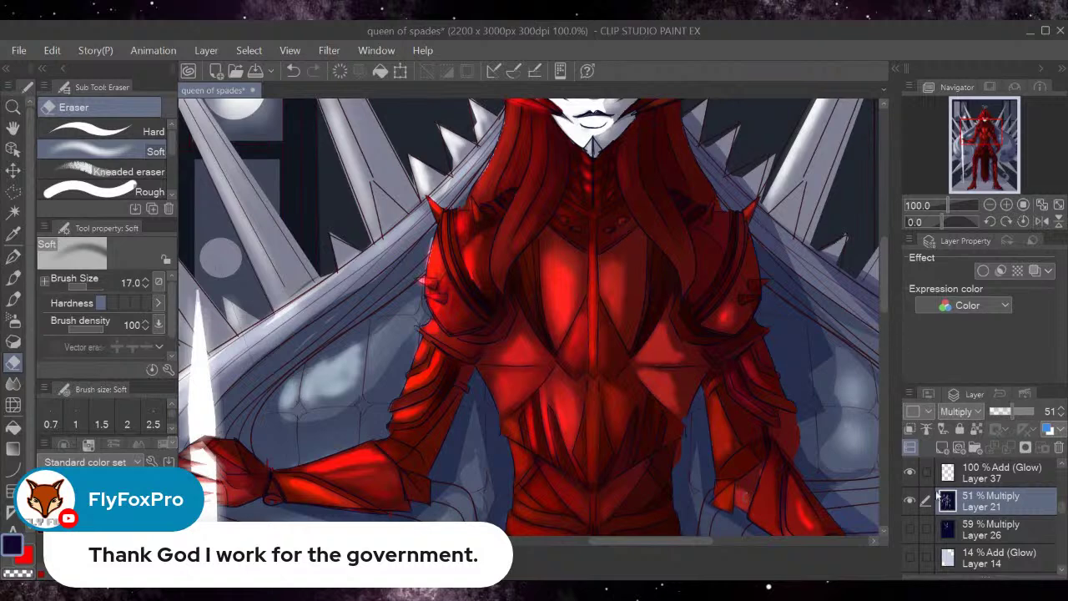
Make Add (Glow) Layer 37 active with red as the drawing colour, and hide that layer.
{"action": "scroll", "coordinate": [1043, 507], "scroll_direction": "up", "scroll_amount": 2}
{"action": "left_click", "coordinate": [969, 518]}
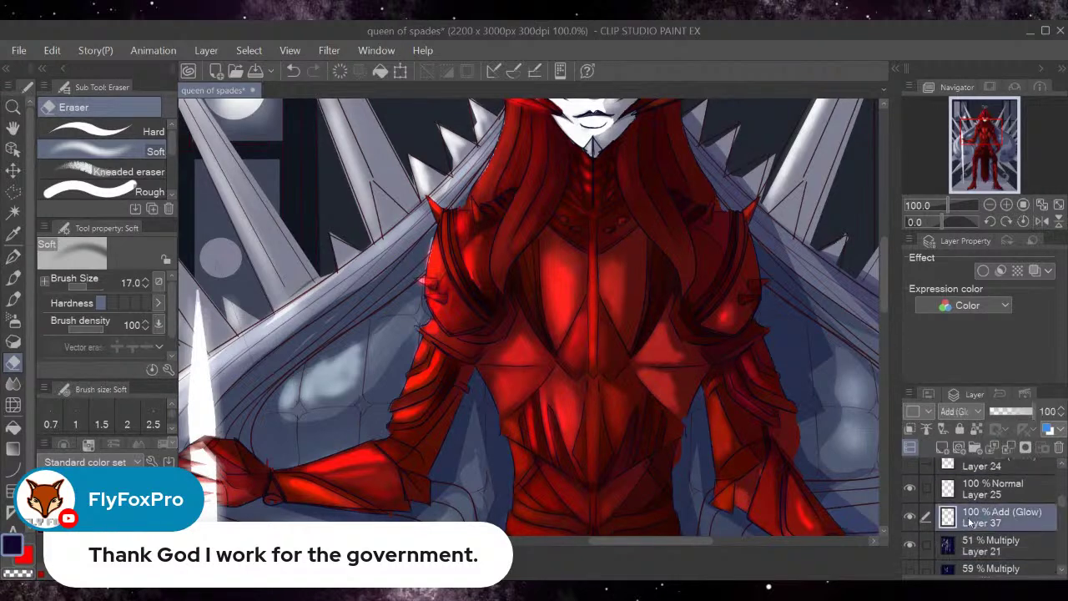
{"action": "left_click", "coordinate": [41, 483]}
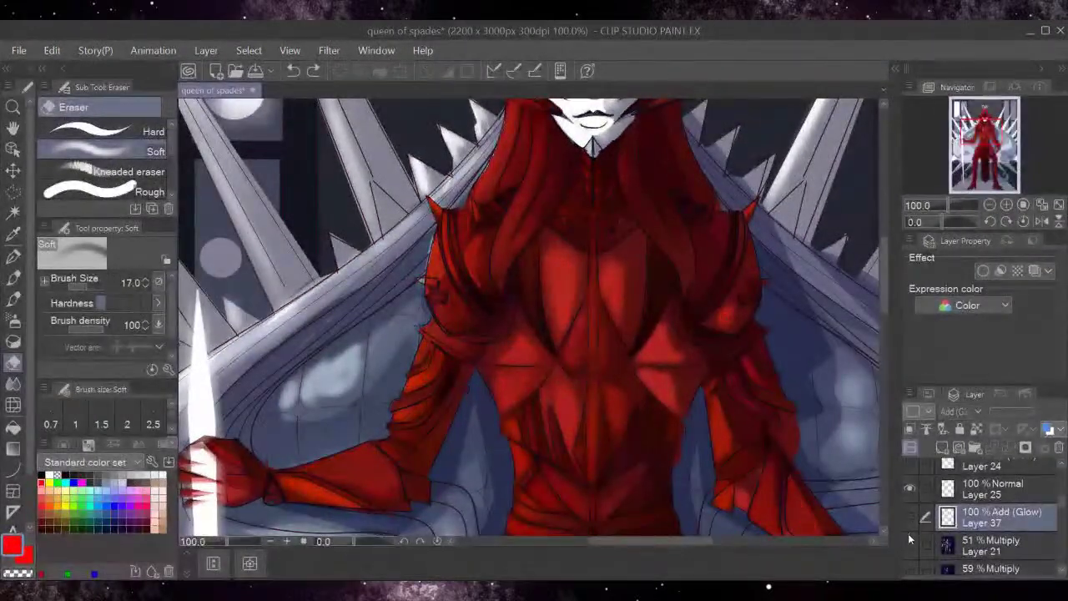
Compare the painting without and with the shadows of Multiply Layer 21, and make that layer active.
{"action": "left_click", "coordinate": [910, 533]}
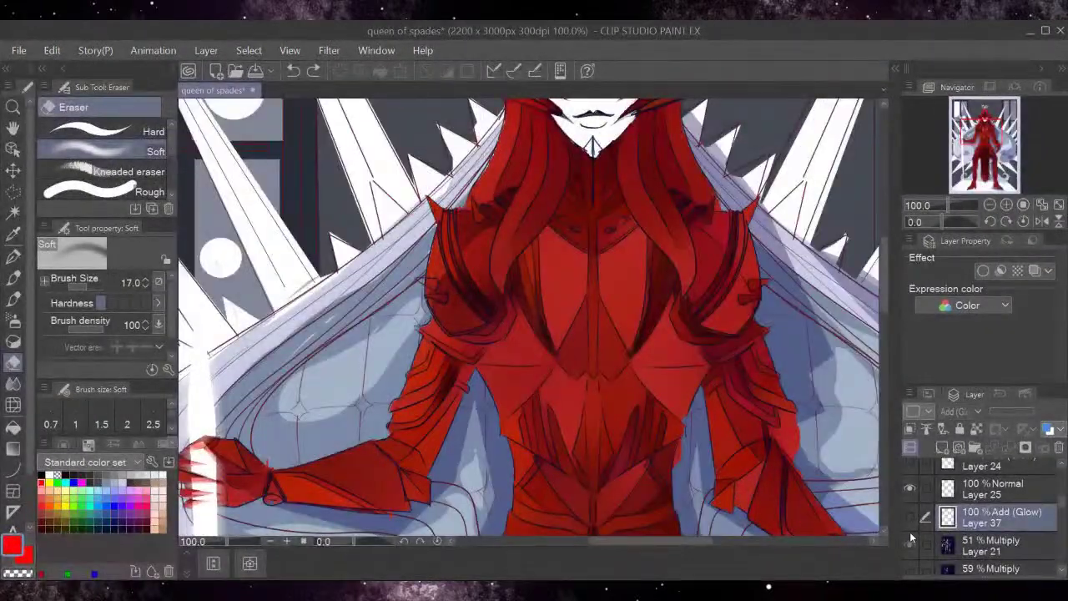
{"action": "left_click", "coordinate": [910, 539]}
{"action": "left_click", "coordinate": [1020, 544]}
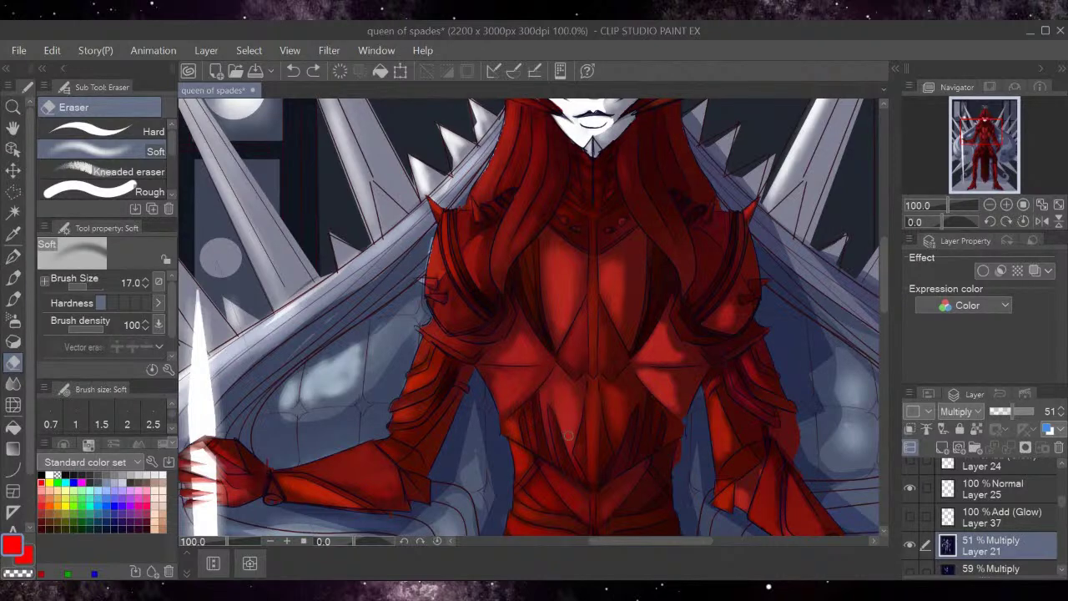
Select and show the Add (Glow) Layer 37, soften its glow on the left chest plate with the Soft eraser, and compare its visibility.
{"action": "left_click", "coordinate": [964, 523]}
{"action": "left_click", "coordinate": [909, 516]}
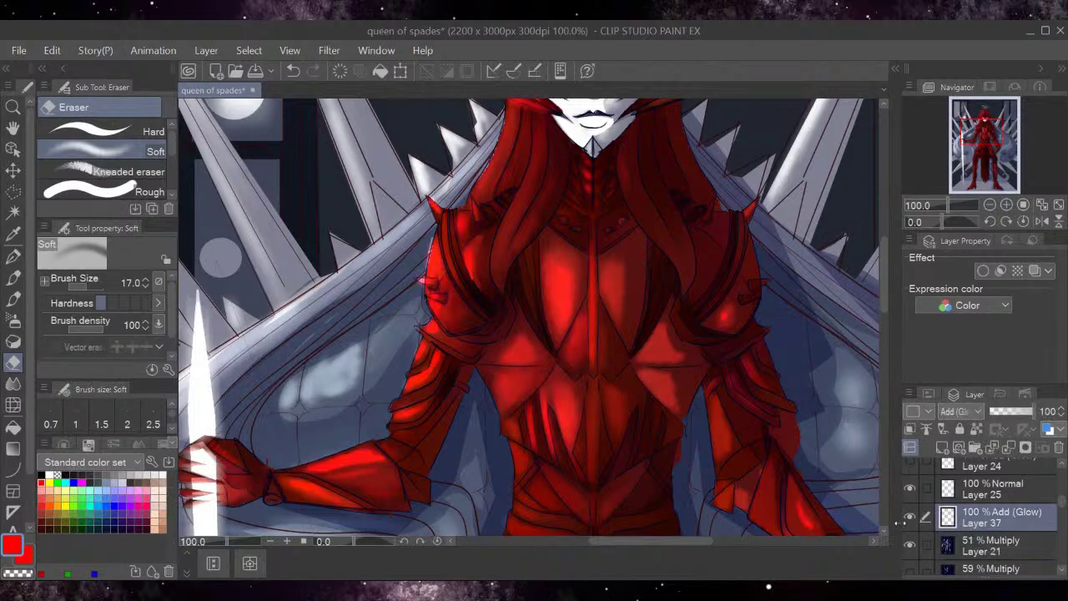
{"action": "left_click_drag", "start_coordinate": [560, 283], "coordinate": [561, 308]}
{"action": "key", "text": "ctrl+y"}
{"action": "left_click", "coordinate": [910, 516]}
{"action": "left_click", "coordinate": [911, 516]}
{"action": "left_click", "coordinate": [910, 517]}
{"action": "left_click", "coordinate": [910, 517]}
Set the drawing colour to red and refine the glow near the chest armour's central ridge with the Soft eraser.
{"action": "left_click", "coordinate": [49, 482]}
{"action": "left_click", "coordinate": [42, 482]}
{"action": "left_click", "coordinate": [910, 517]}
{"action": "left_click", "coordinate": [910, 516]}
{"action": "left_click_drag", "start_coordinate": [570, 282], "coordinate": [566, 308]}
{"action": "left_click", "coordinate": [298, 73]}
{"action": "left_click", "coordinate": [311, 72]}
{"action": "left_click", "coordinate": [311, 72]}
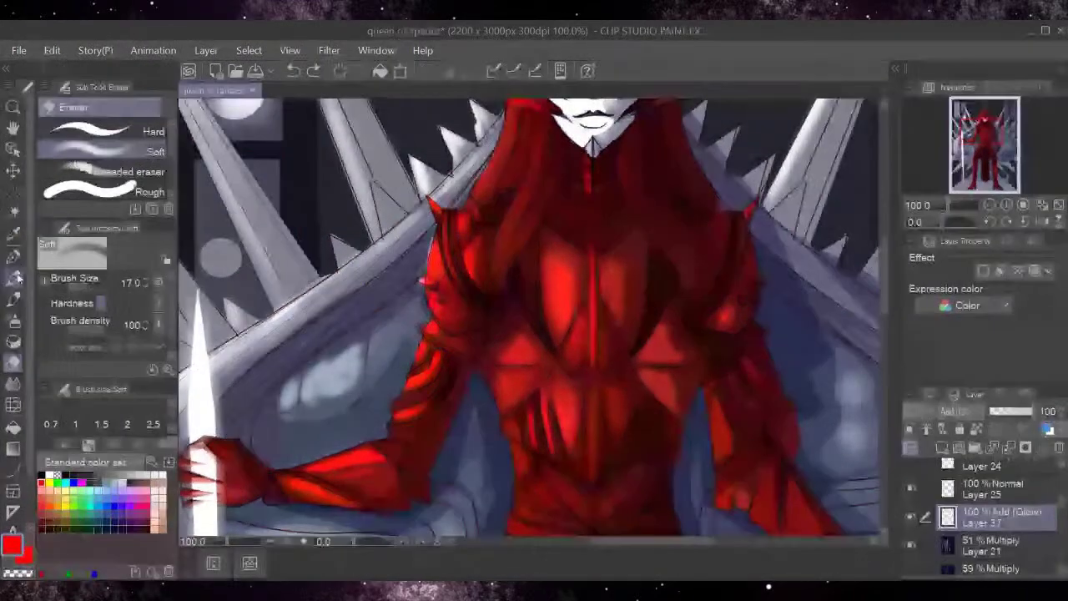
Paint red glow highlights along the chest armour's central ridge and both chest plates with the Soft airbrush.
{"action": "left_click", "coordinate": [14, 322]}
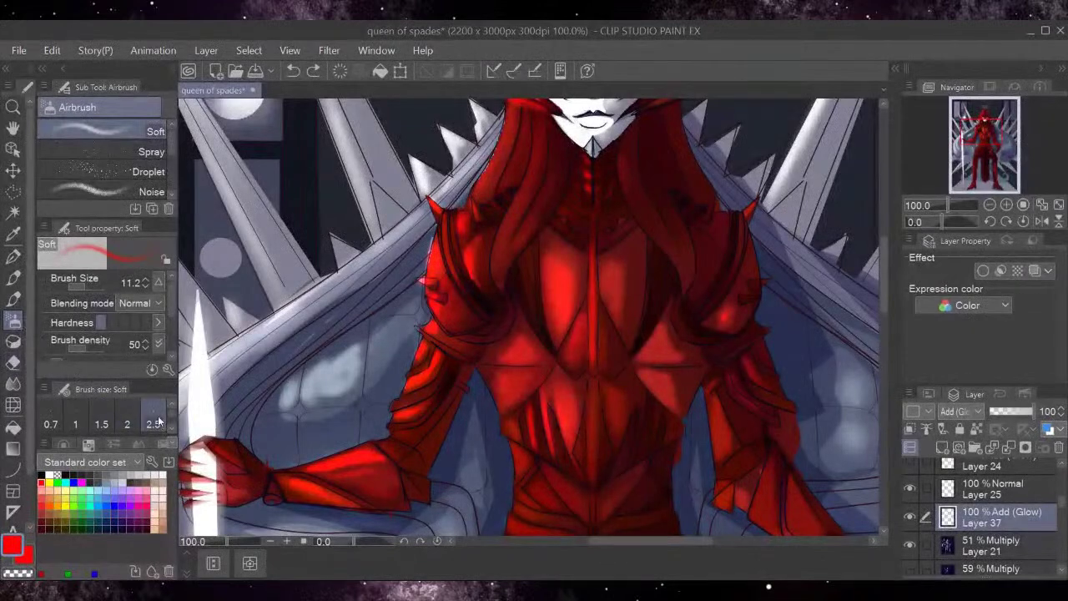
{"action": "left_click_drag", "start_coordinate": [591, 361], "coordinate": [590, 263]}
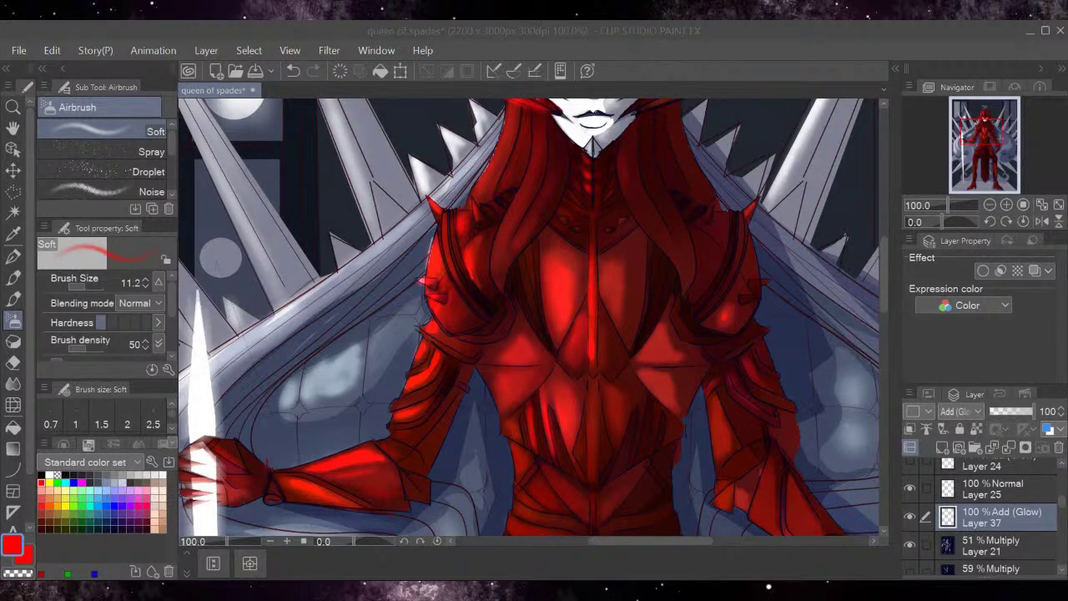
{"action": "key", "text": "ctrl+z"}
{"action": "mouse_move", "coordinate": [612, 304]}
{"action": "left_mouse_down"}
{"action": "mouse_move", "coordinate": [616, 313]}
{"action": "mouse_move", "coordinate": [609, 299]}
{"action": "left_mouse_up"}
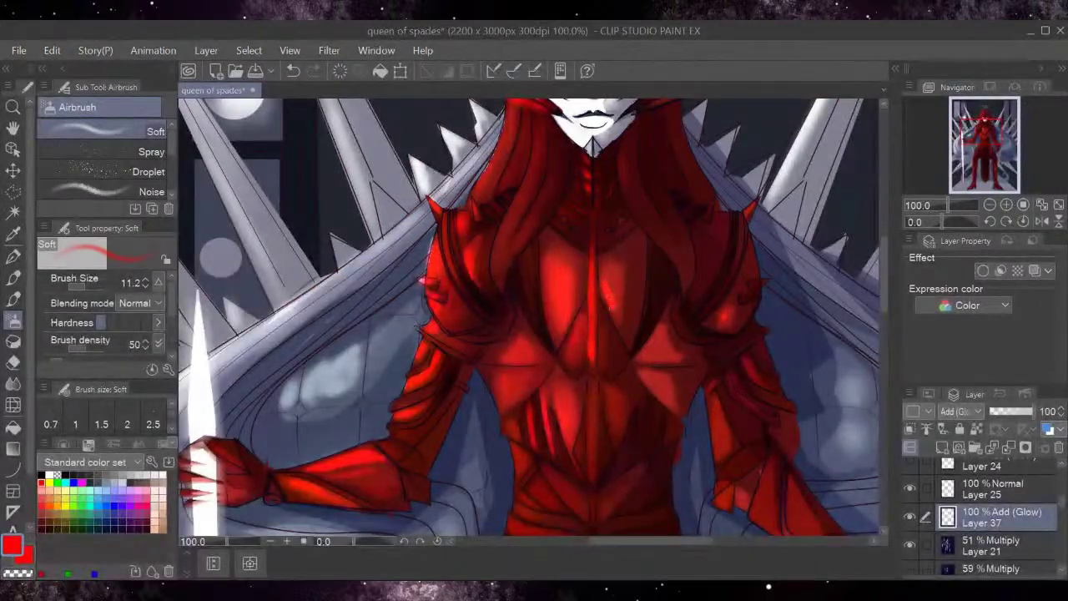
{"action": "mouse_move", "coordinate": [654, 343]}
{"action": "left_mouse_down"}
{"action": "mouse_move", "coordinate": [644, 353]}
{"action": "mouse_move", "coordinate": [656, 345]}
{"action": "left_mouse_up"}
{"action": "left_click_drag", "start_coordinate": [612, 308], "coordinate": [616, 323]}
{"action": "left_click_drag", "start_coordinate": [602, 286], "coordinate": [601, 260]}
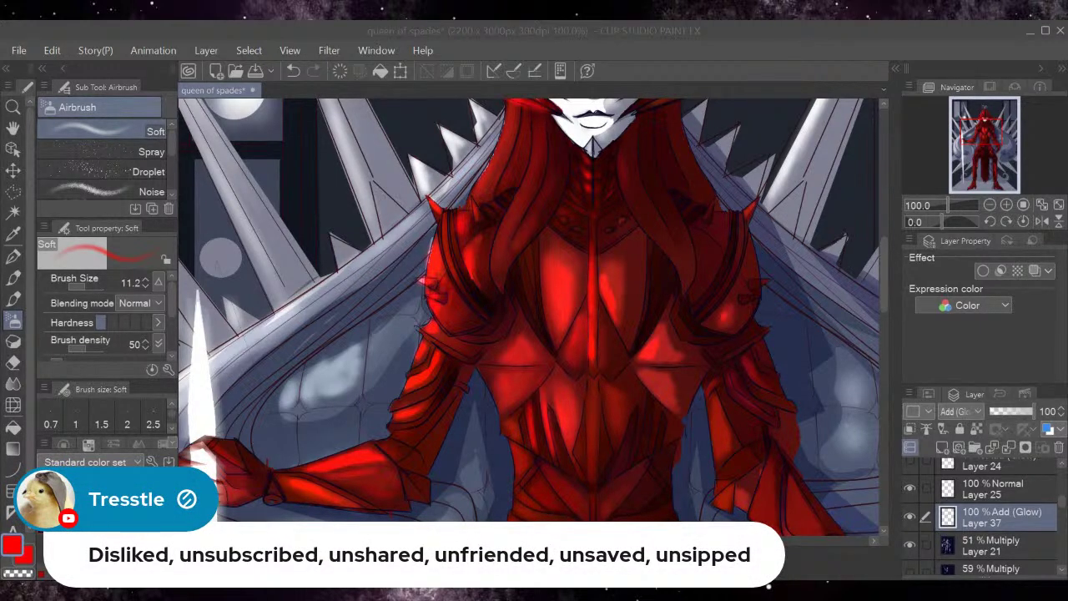
{"action": "key", "text": "ctrl+z"}
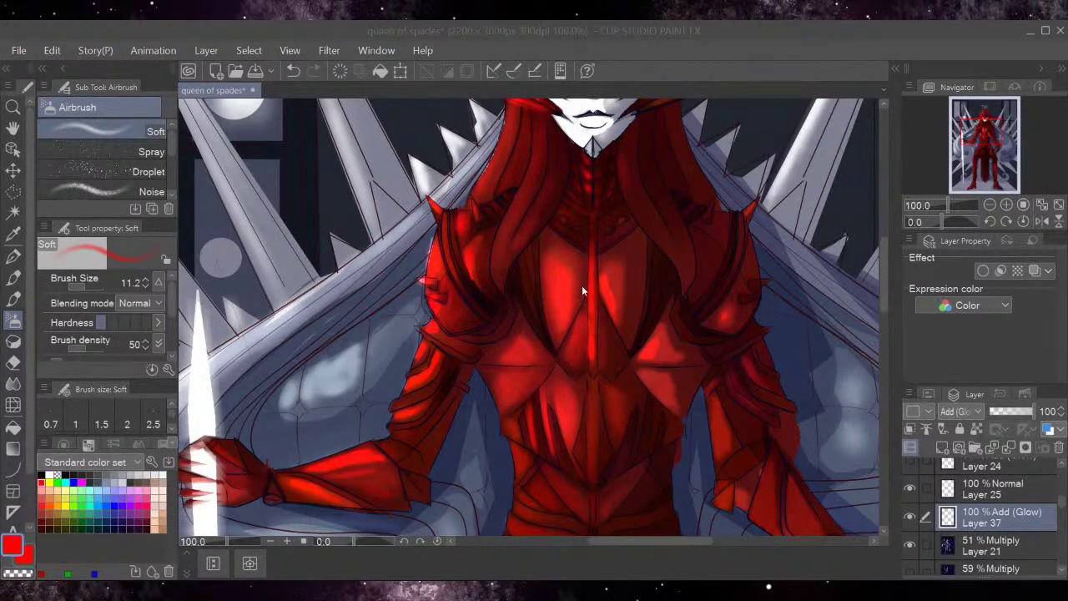
{"action": "left_click", "coordinate": [560, 305]}
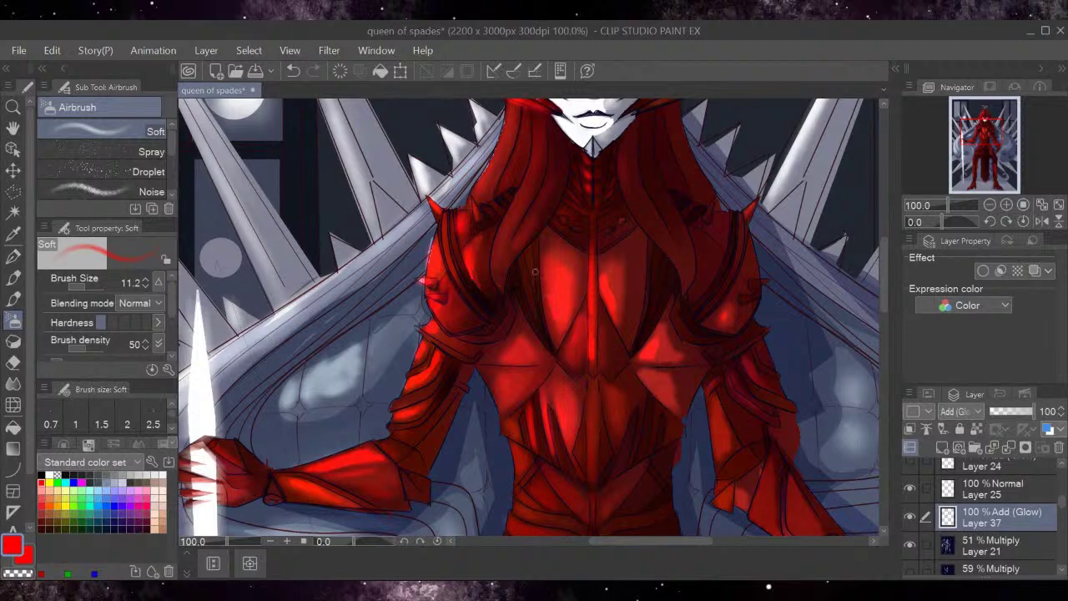
Airbrush red glow highlights onto the shoulder guard, gauntlet, opposite arm plates and waist armour, comparing with Layer 37 hidden.
{"action": "left_click_drag", "start_coordinate": [445, 217], "coordinate": [457, 280]}
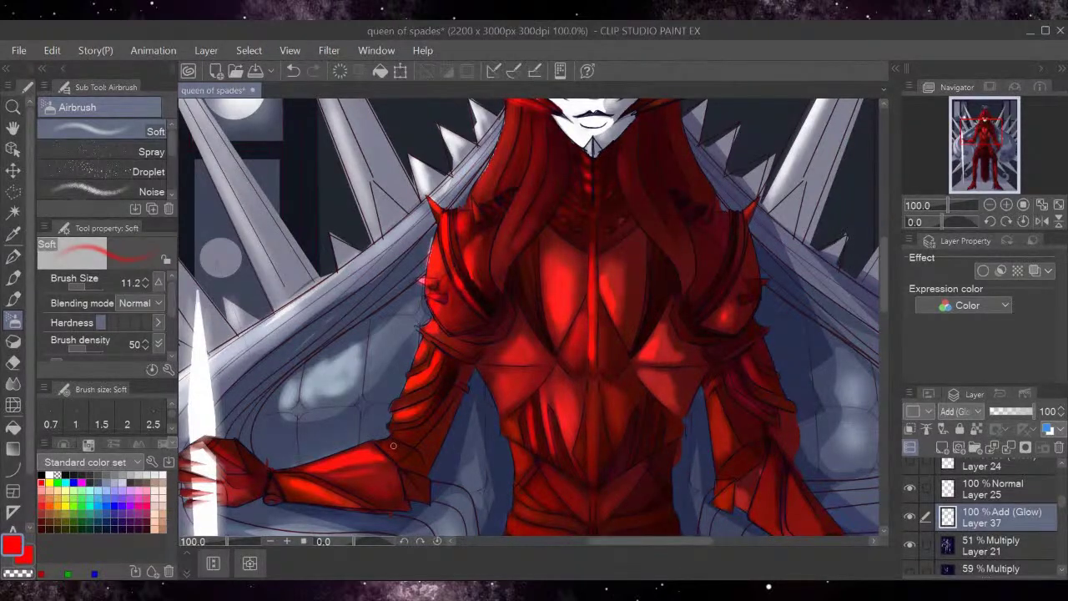
{"action": "mouse_move", "coordinate": [250, 469]}
{"action": "left_mouse_down"}
{"action": "mouse_move", "coordinate": [257, 461]}
{"action": "mouse_move", "coordinate": [227, 444]}
{"action": "left_mouse_up"}
{"action": "scroll", "coordinate": [879, 300], "scroll_direction": "down", "scroll_amount": 2}
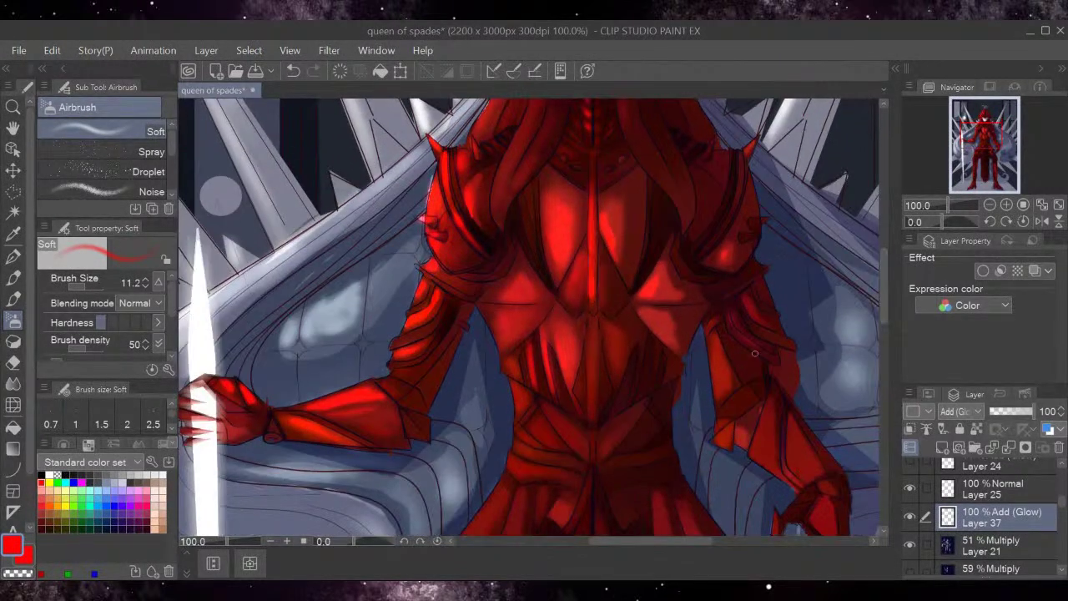
{"action": "mouse_move", "coordinate": [741, 314]}
{"action": "left_mouse_down"}
{"action": "mouse_move", "coordinate": [768, 338]}
{"action": "mouse_move", "coordinate": [726, 326]}
{"action": "mouse_move", "coordinate": [727, 310]}
{"action": "mouse_move", "coordinate": [733, 333]}
{"action": "mouse_move", "coordinate": [769, 360]}
{"action": "mouse_move", "coordinate": [752, 289]}
{"action": "mouse_move", "coordinate": [769, 311]}
{"action": "mouse_move", "coordinate": [762, 289]}
{"action": "mouse_move", "coordinate": [776, 313]}
{"action": "left_mouse_up"}
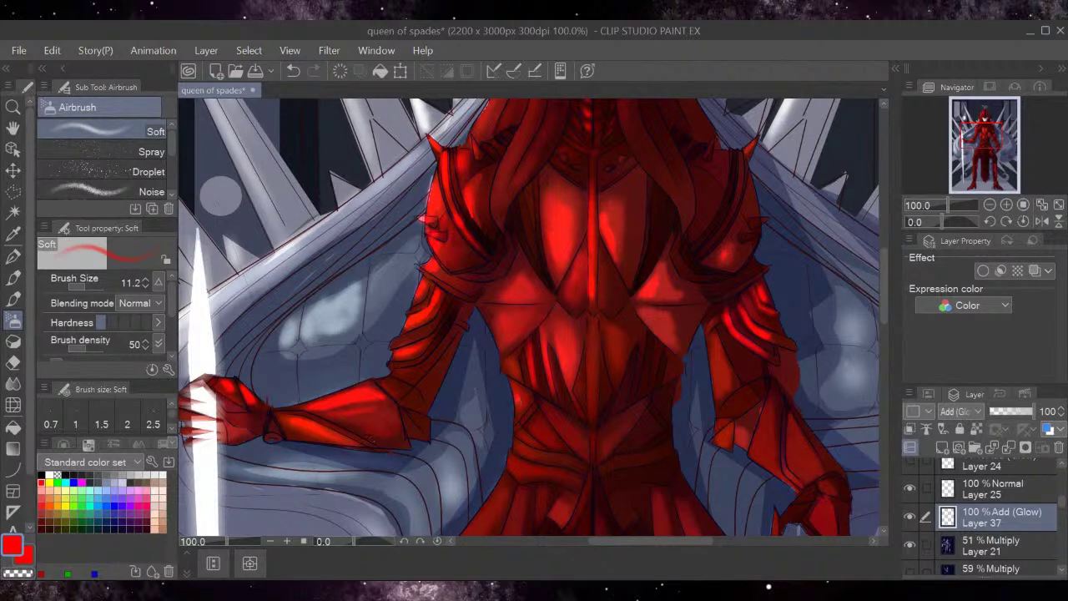
{"action": "mouse_move", "coordinate": [551, 429]}
{"action": "left_mouse_down"}
{"action": "mouse_move", "coordinate": [534, 427]}
{"action": "mouse_move", "coordinate": [544, 432]}
{"action": "left_mouse_up"}
{"action": "left_click", "coordinate": [912, 517]}
{"action": "left_click", "coordinate": [912, 517]}
Add a new Normal layer directly above the 51% Multiply Layer 21.
{"action": "scroll", "coordinate": [1059, 509], "scroll_direction": "down", "scroll_amount": 3}
{"action": "scroll", "coordinate": [1061, 511], "scroll_direction": "up", "scroll_amount": 2}
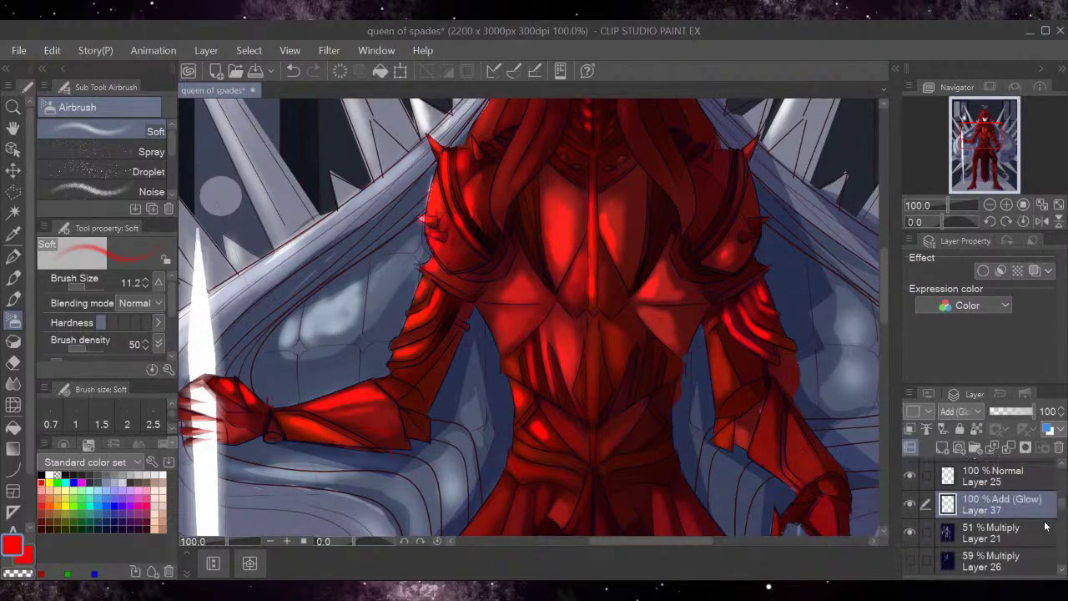
{"action": "scroll", "coordinate": [1063, 511], "scroll_direction": "down", "scroll_amount": 1}
{"action": "scroll", "coordinate": [1063, 510], "scroll_direction": "up", "scroll_amount": 1}
{"action": "left_click", "coordinate": [989, 511]}
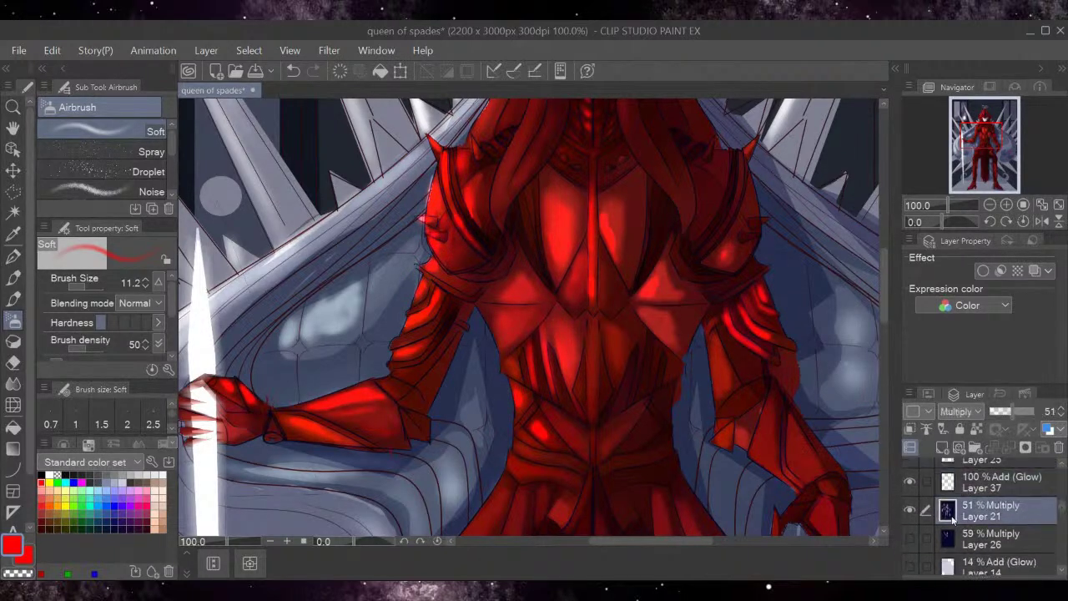
{"action": "left_click", "coordinate": [912, 509]}
{"action": "left_click", "coordinate": [913, 509]}
{"action": "left_click", "coordinate": [941, 447]}
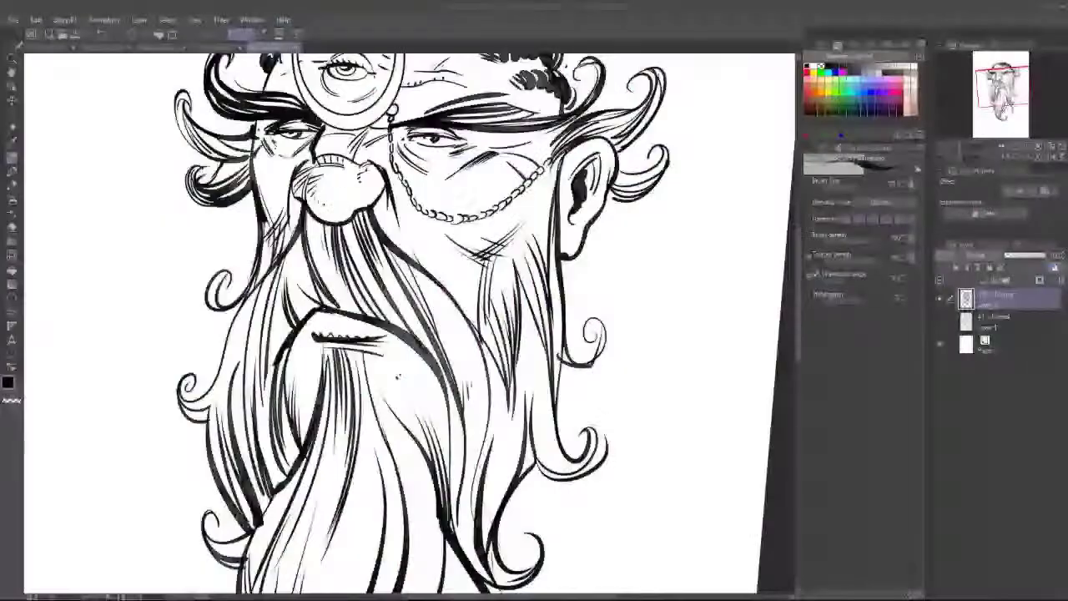
Ink small dots on the bearded man's cheek and beard, and strengthen the monocle's rim and the hair strokes.
{"action": "left_click", "coordinate": [459, 339]}
{"action": "left_click", "coordinate": [499, 385]}
{"action": "mouse_move", "coordinate": [797, 279]}
{"action": "left_mouse_down"}
{"action": "mouse_move", "coordinate": [799, 250]}
{"action": "mouse_move", "coordinate": [698, 236]}
{"action": "left_mouse_up"}
{"action": "mouse_move", "coordinate": [345, 144]}
{"action": "left_mouse_down"}
{"action": "mouse_move", "coordinate": [376, 143]}
{"action": "mouse_move", "coordinate": [404, 233]}
{"action": "mouse_move", "coordinate": [382, 288]}
{"action": "left_mouse_up"}
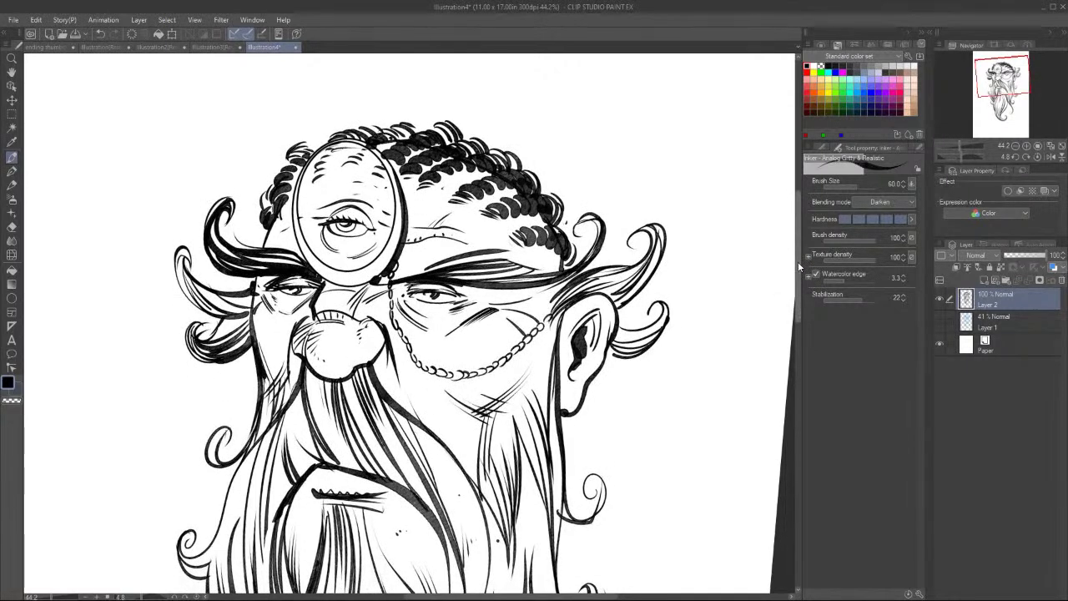
{"action": "left_click_drag", "start_coordinate": [427, 185], "coordinate": [444, 179]}
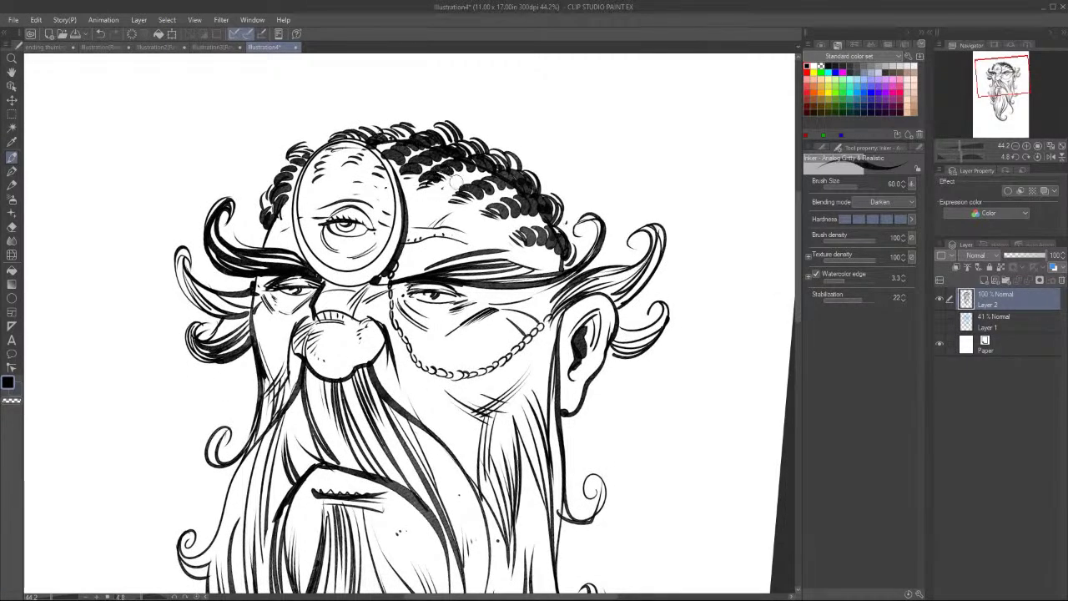
Refine the moustache and side-beard line work by erasing stray marks and inking heavier strokes along the face and cheek.
{"action": "left_click_drag", "start_coordinate": [297, 402], "coordinate": [320, 459]}
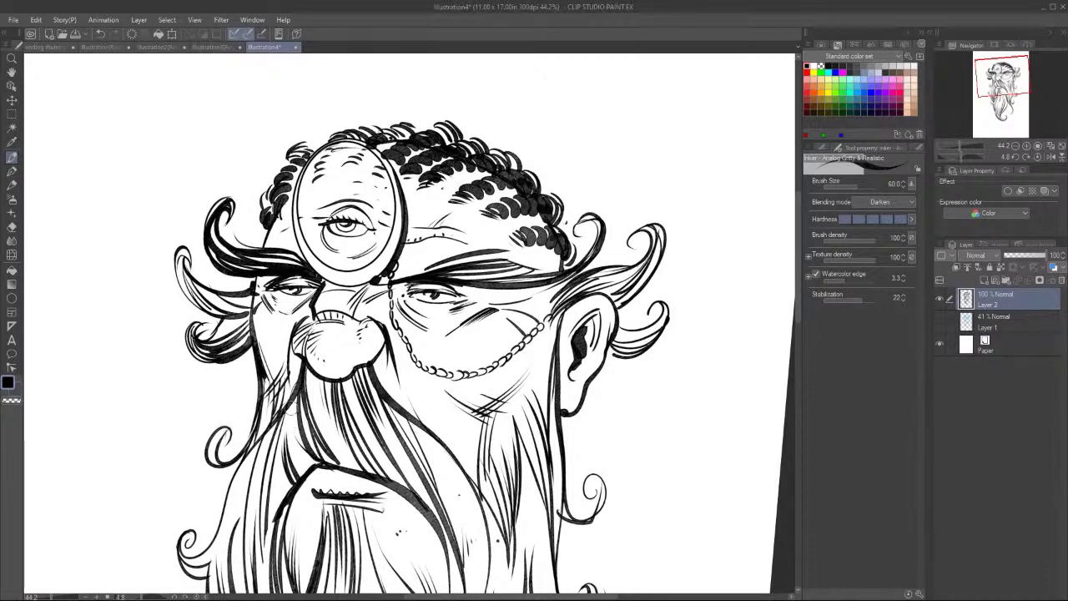
{"action": "key", "text": "e"}
{"action": "mouse_move", "coordinate": [283, 400]}
{"action": "left_mouse_down"}
{"action": "mouse_move", "coordinate": [271, 384]}
{"action": "mouse_move", "coordinate": [280, 379]}
{"action": "mouse_move", "coordinate": [272, 418]}
{"action": "mouse_move", "coordinate": [290, 322]}
{"action": "mouse_move", "coordinate": [294, 385]}
{"action": "left_mouse_up"}
{"action": "key", "text": "p"}
{"action": "left_click_drag", "start_coordinate": [257, 346], "coordinate": [270, 423]}
{"action": "left_click_drag", "start_coordinate": [497, 407], "coordinate": [537, 350]}
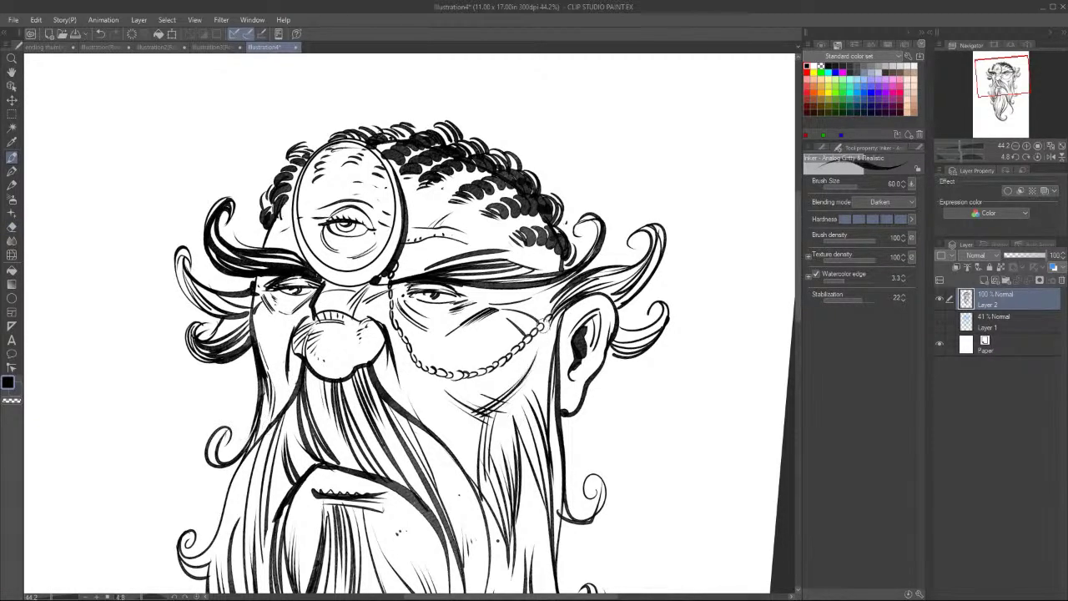
Ink four long curled hairs, one from each outer eyebrow and one from each lower side tuft.
{"action": "mouse_move", "coordinate": [574, 280]}
{"action": "left_mouse_down"}
{"action": "mouse_move", "coordinate": [640, 167]}
{"action": "mouse_move", "coordinate": [616, 191]}
{"action": "left_mouse_up"}
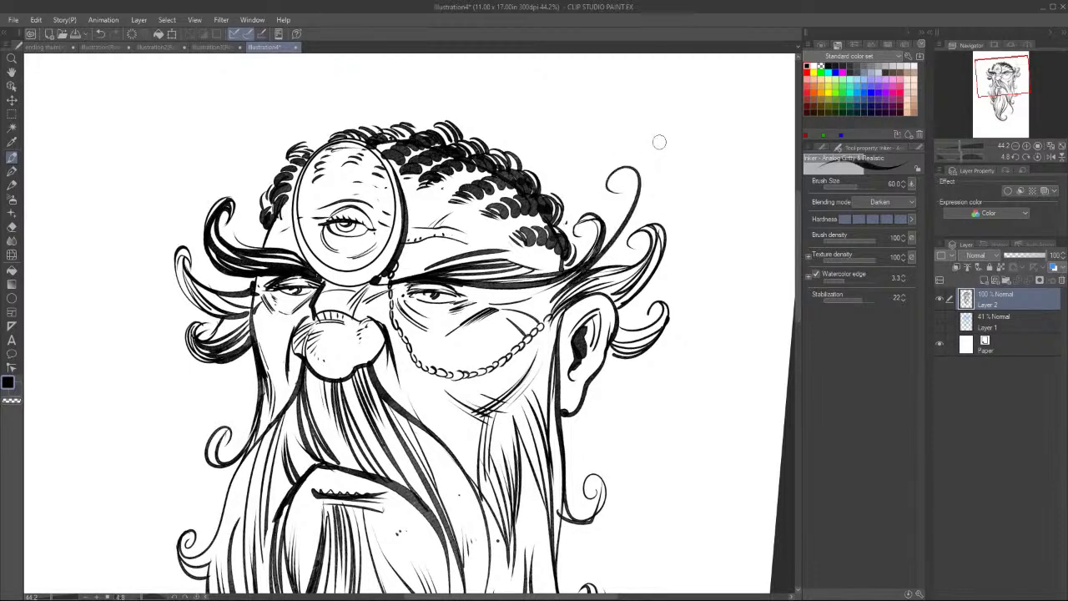
{"action": "left_click_drag", "start_coordinate": [208, 255], "coordinate": [217, 146]}
{"action": "mouse_move", "coordinate": [615, 352]}
{"action": "left_mouse_down"}
{"action": "mouse_move", "coordinate": [715, 291]}
{"action": "mouse_move", "coordinate": [689, 291]}
{"action": "left_mouse_up"}
{"action": "left_click_drag", "start_coordinate": [246, 351], "coordinate": [149, 312]}
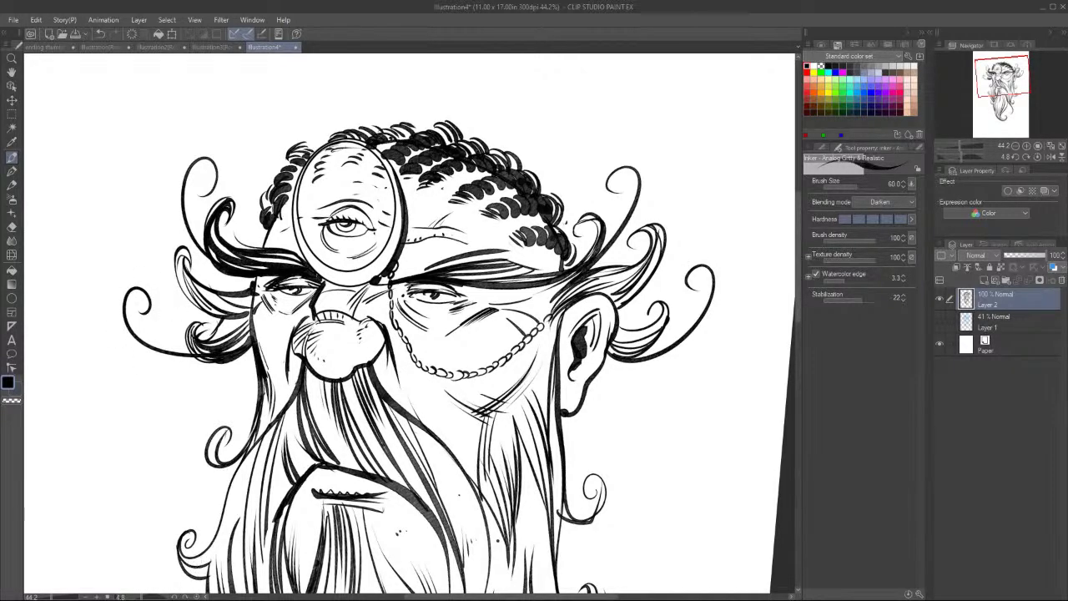
Ink a long curled hair on each side of the beard and thicken the lower beard's left contour.
{"action": "left_click_drag", "start_coordinate": [796, 297], "coordinate": [797, 350]}
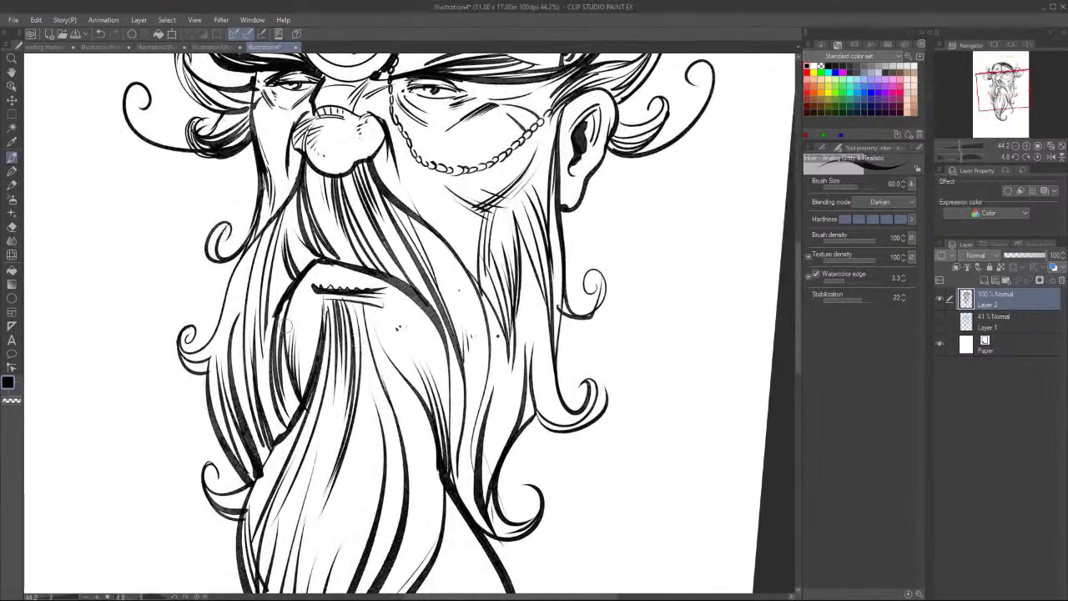
{"action": "left_click_drag", "start_coordinate": [240, 305], "coordinate": [163, 269]}
{"action": "mouse_move", "coordinate": [554, 306]}
{"action": "left_mouse_down"}
{"action": "mouse_move", "coordinate": [621, 361]}
{"action": "mouse_move", "coordinate": [640, 320]}
{"action": "left_mouse_up"}
{"action": "left_click_drag", "start_coordinate": [277, 444], "coordinate": [242, 526]}
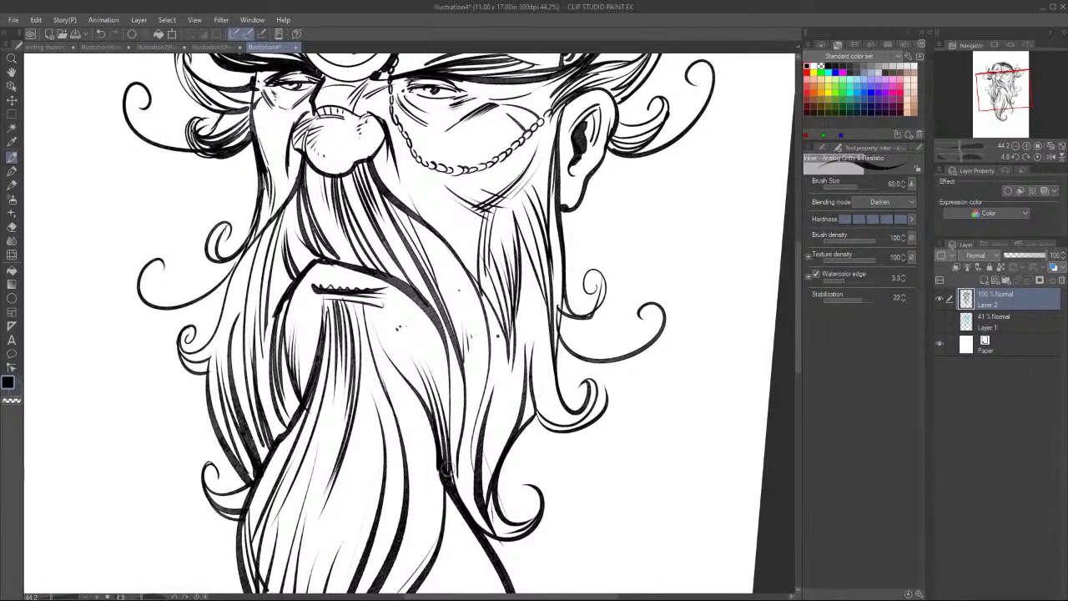
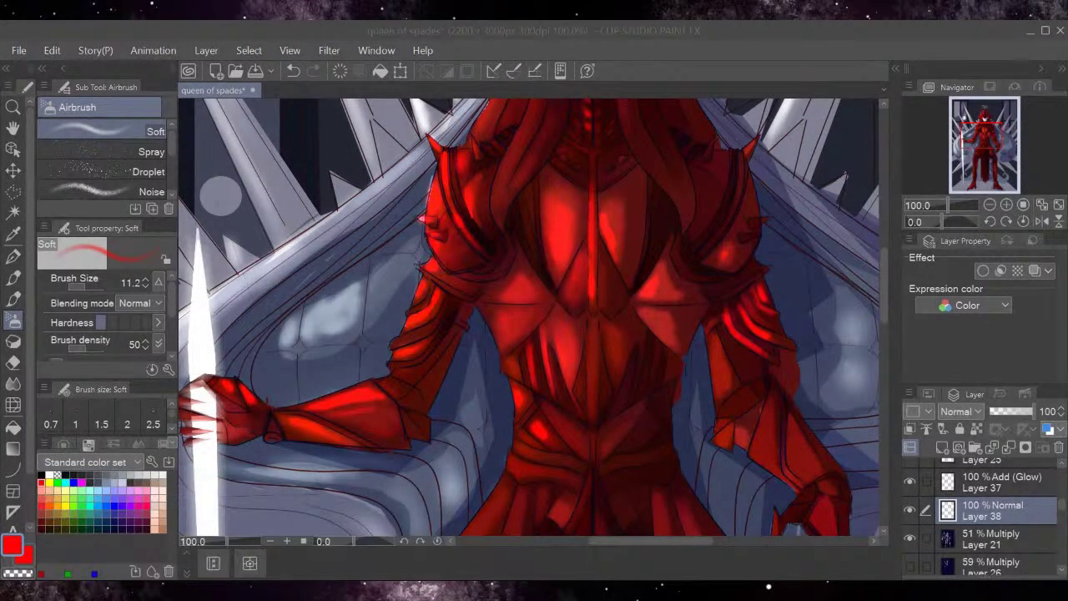
Try airbrushing red highlights on the armour on Layer 38 and smoothing them with the Blend tool.
{"action": "mouse_move", "coordinate": [612, 369]}
{"action": "left_mouse_down"}
{"action": "mouse_move", "coordinate": [607, 334]}
{"action": "mouse_move", "coordinate": [609, 344]}
{"action": "left_mouse_up"}
{"action": "key", "text": "ctrl+z"}
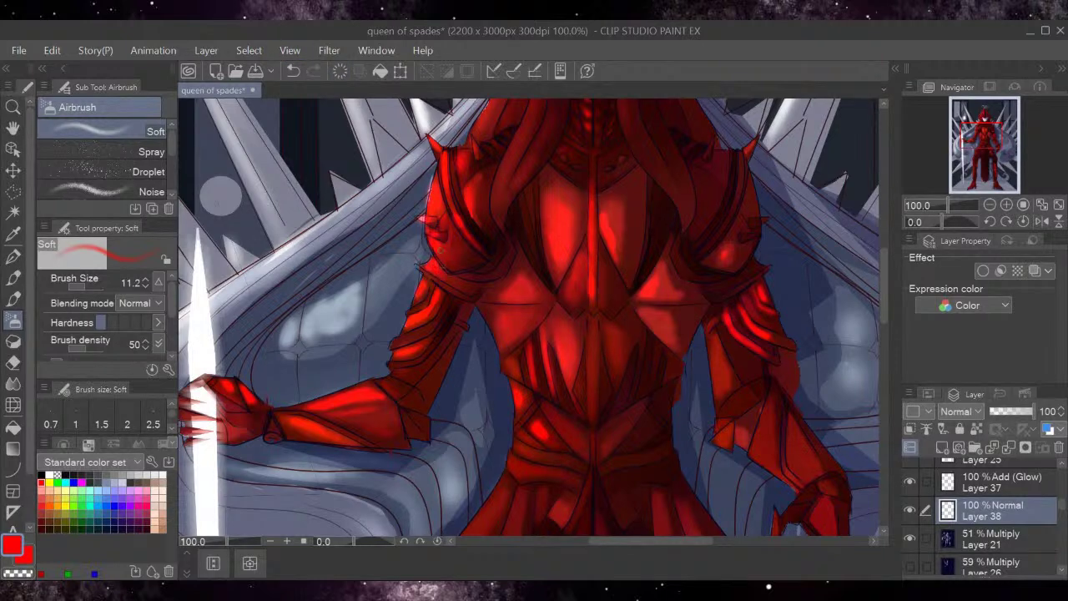
{"action": "left_click_drag", "start_coordinate": [448, 229], "coordinate": [444, 226]}
{"action": "left_click", "coordinate": [12, 381]}
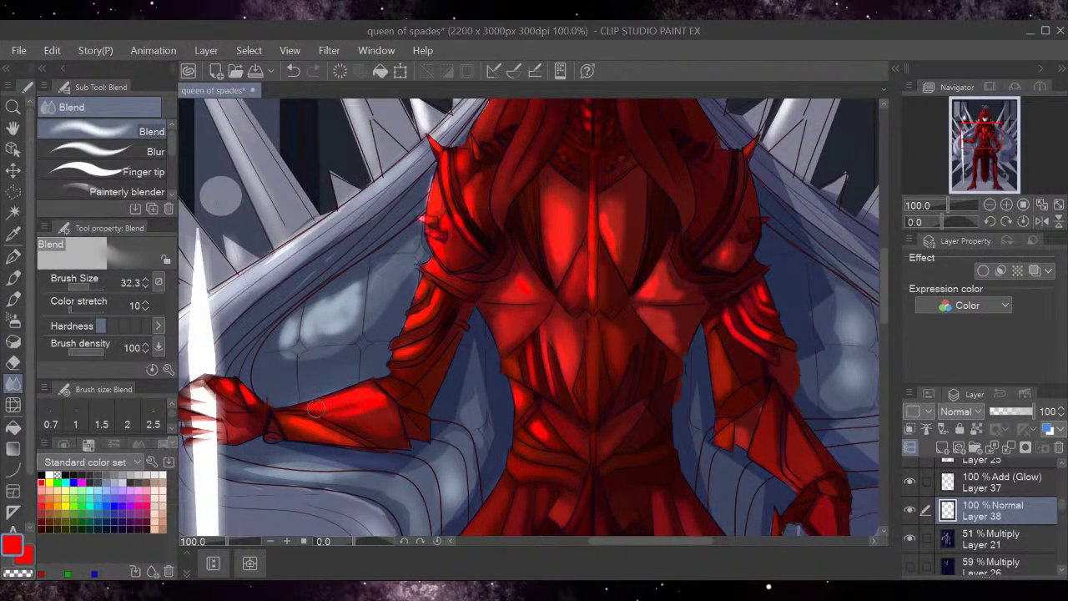
{"action": "left_click", "coordinate": [295, 73]}
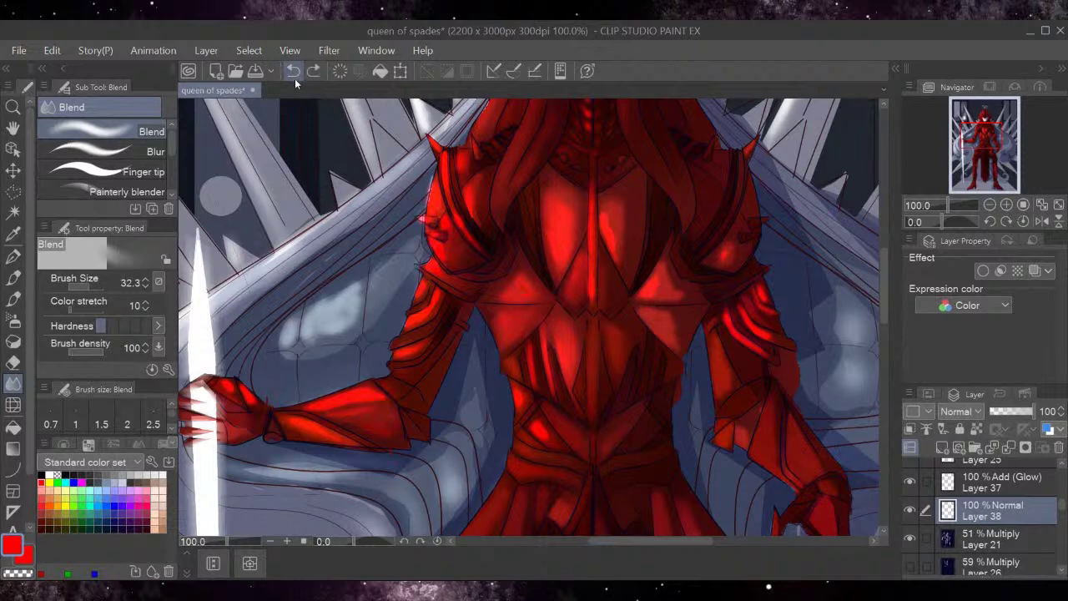
{"action": "left_click", "coordinate": [294, 71]}
Try the Copy stamp blending tool on the painting without a copy source.
{"action": "left_click_drag", "start_coordinate": [171, 149], "coordinate": [173, 159]}
{"action": "scroll", "coordinate": [172, 158], "scroll_direction": "down", "scroll_amount": 3}
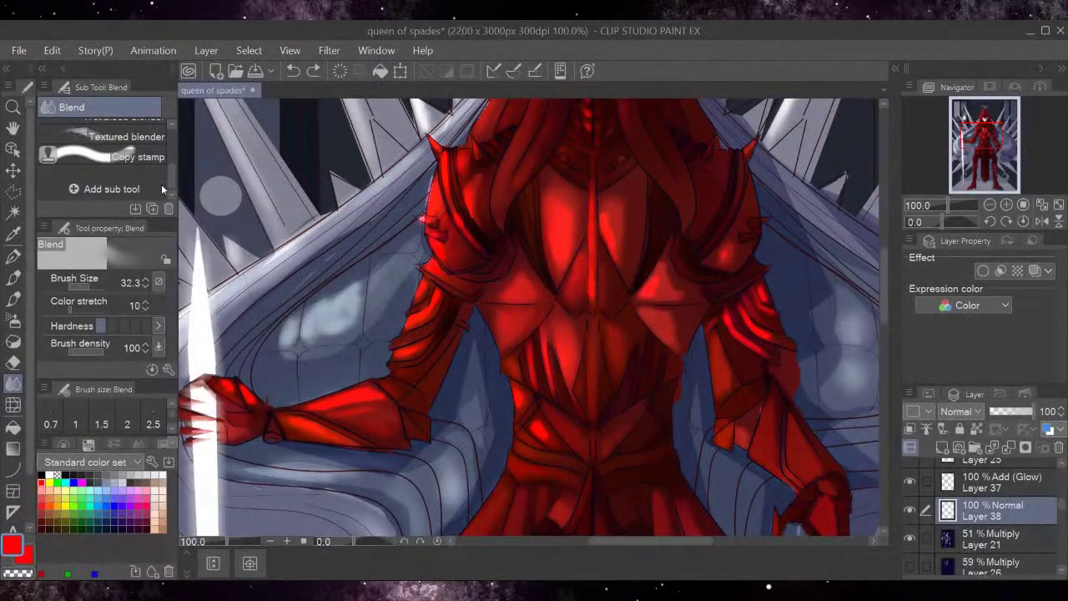
{"action": "left_click", "coordinate": [150, 157]}
{"action": "left_click", "coordinate": [348, 309]}
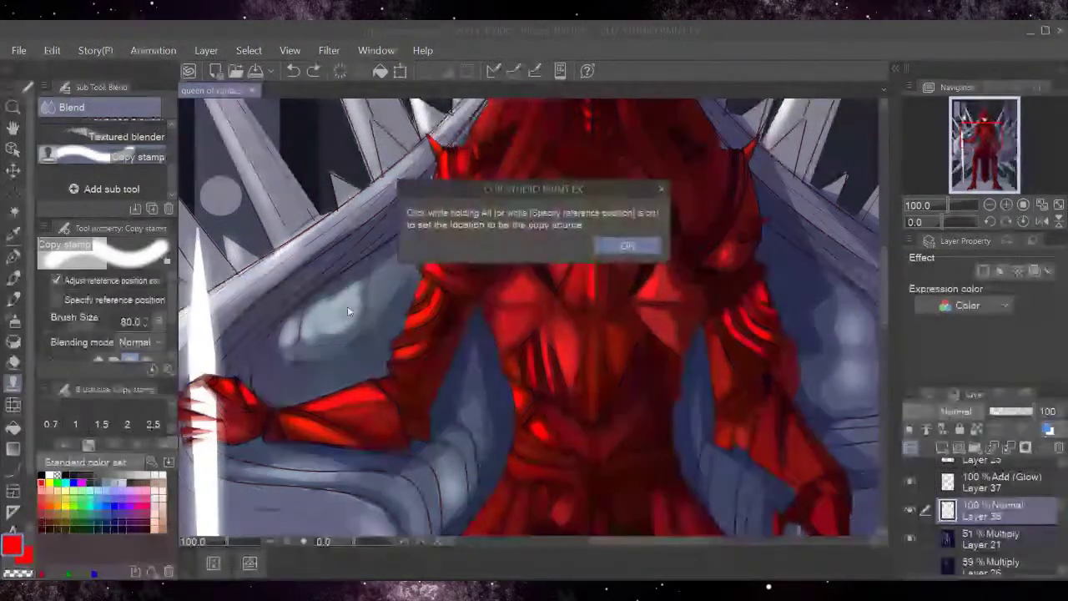
{"action": "left_click", "coordinate": [627, 247]}
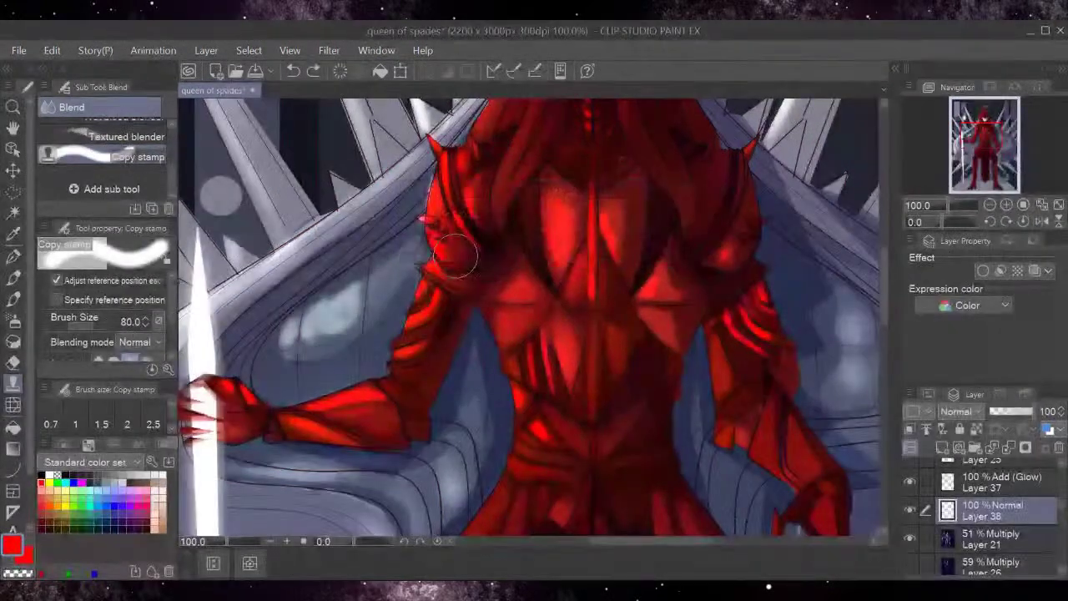
Try a red stroke across the throne's edge with the ネオンなペン ふわ airbrush and undo it.
{"action": "mouse_move", "coordinate": [168, 176]}
{"action": "left_mouse_down"}
{"action": "mouse_move", "coordinate": [173, 121]}
{"action": "mouse_move", "coordinate": [178, 183]}
{"action": "left_mouse_up"}
{"action": "left_click", "coordinate": [15, 321]}
{"action": "left_click", "coordinate": [117, 136]}
{"action": "mouse_move", "coordinate": [275, 152]}
{"action": "left_mouse_down"}
{"action": "mouse_move", "coordinate": [358, 173]}
{"action": "mouse_move", "coordinate": [361, 271]}
{"action": "mouse_move", "coordinate": [399, 329]}
{"action": "mouse_move", "coordinate": [376, 359]}
{"action": "mouse_move", "coordinate": [402, 266]}
{"action": "mouse_move", "coordinate": [374, 242]}
{"action": "mouse_move", "coordinate": [379, 200]}
{"action": "left_mouse_up"}
{"action": "left_click", "coordinate": [292, 70]}
{"action": "left_click", "coordinate": [292, 70]}
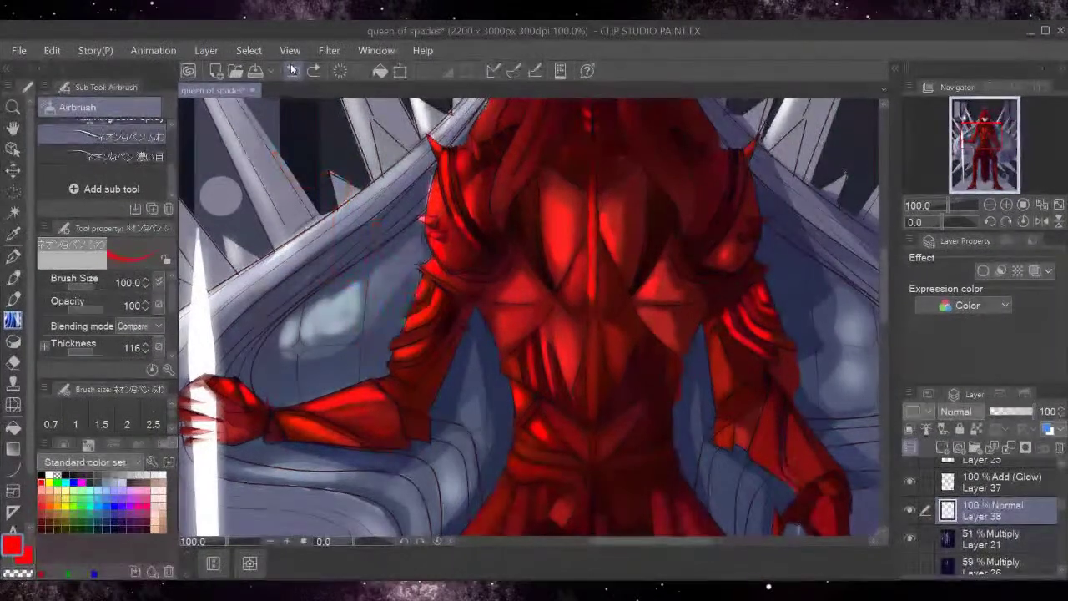
Try a neon pen stroke down the left arm's armour and clear the layer.
{"action": "left_click", "coordinate": [43, 483]}
{"action": "left_click_drag", "start_coordinate": [425, 267], "coordinate": [384, 370]}
{"action": "left_click", "coordinate": [342, 72]}
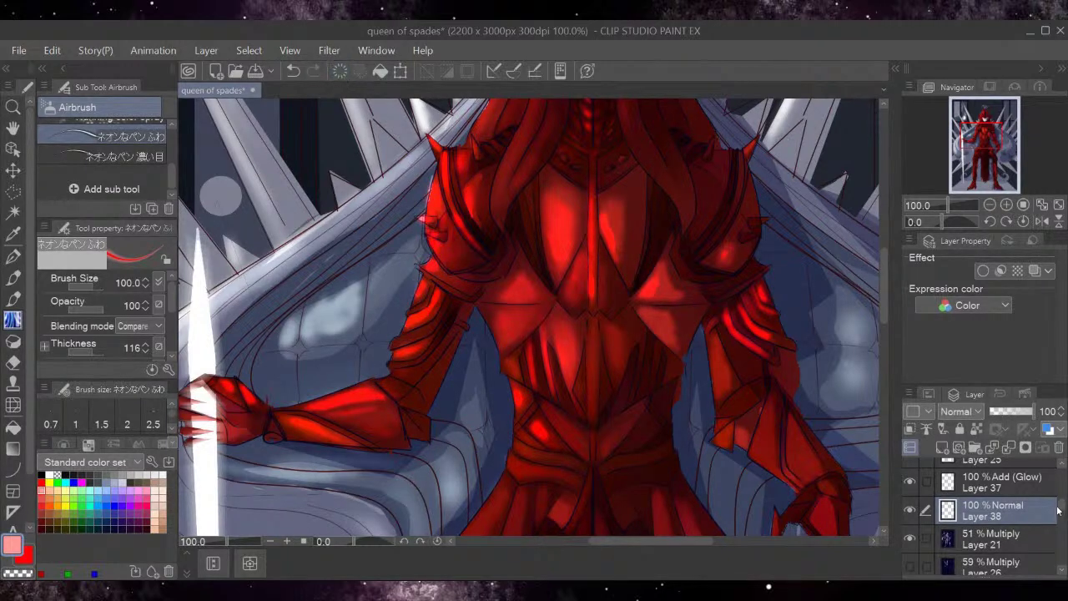
Check Folder 3's visibility and add a new Normal layer directly below that folder.
{"action": "left_click_drag", "start_coordinate": [1061, 507], "coordinate": [1062, 531]}
{"action": "left_click", "coordinate": [918, 525]}
{"action": "left_click", "coordinate": [912, 525]}
{"action": "left_click", "coordinate": [912, 524]}
{"action": "left_click", "coordinate": [980, 547]}
{"action": "left_click", "coordinate": [943, 448]}
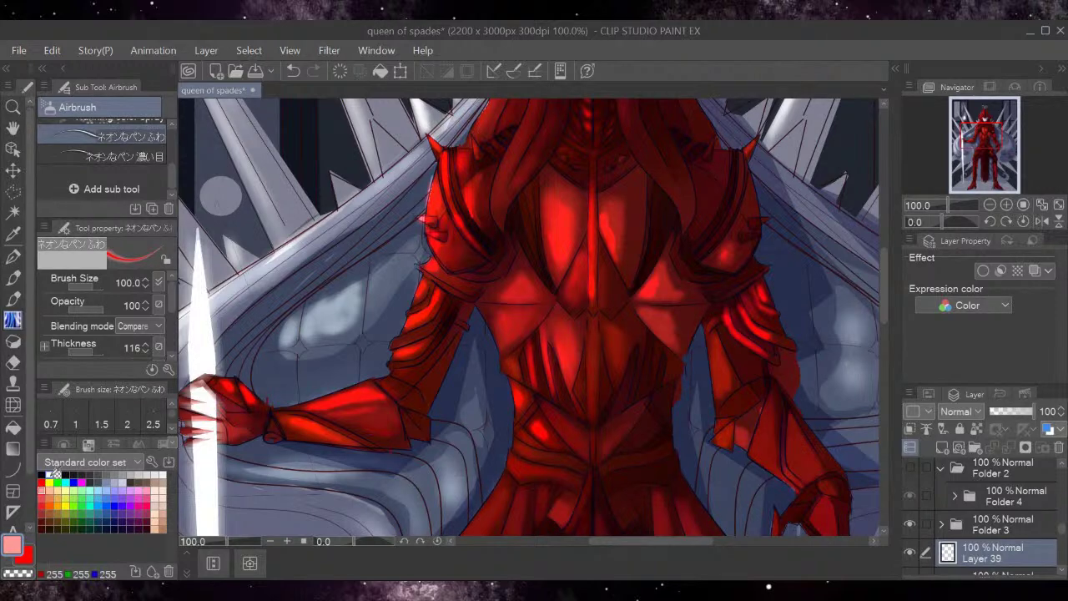
Try the Spray airbrush at size 200 in pink over the left arm's armour on Layer 39.
{"action": "left_click", "coordinate": [14, 282]}
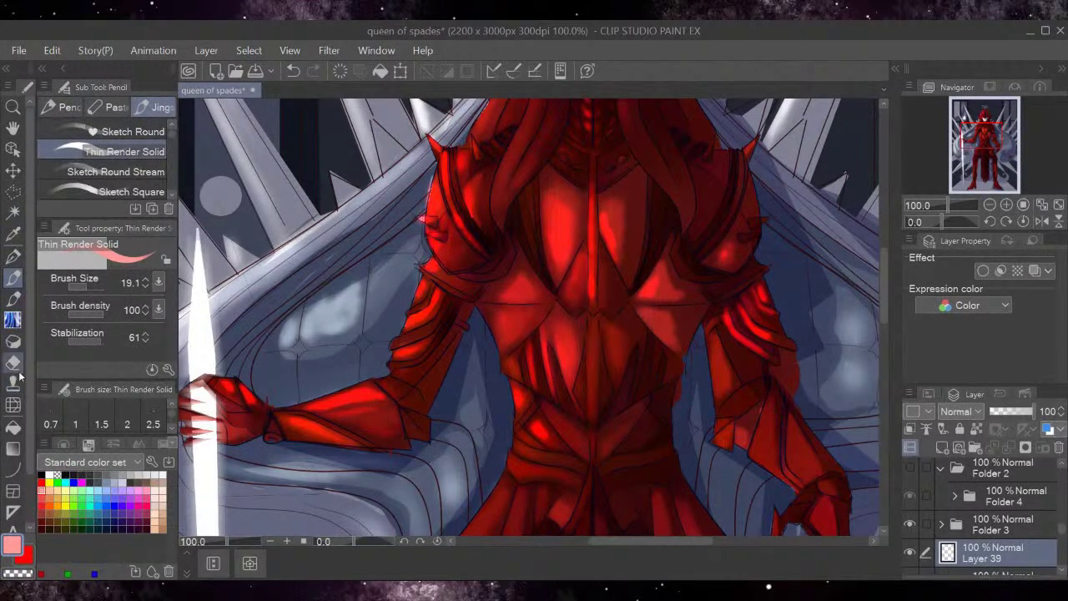
{"action": "left_click", "coordinate": [13, 319]}
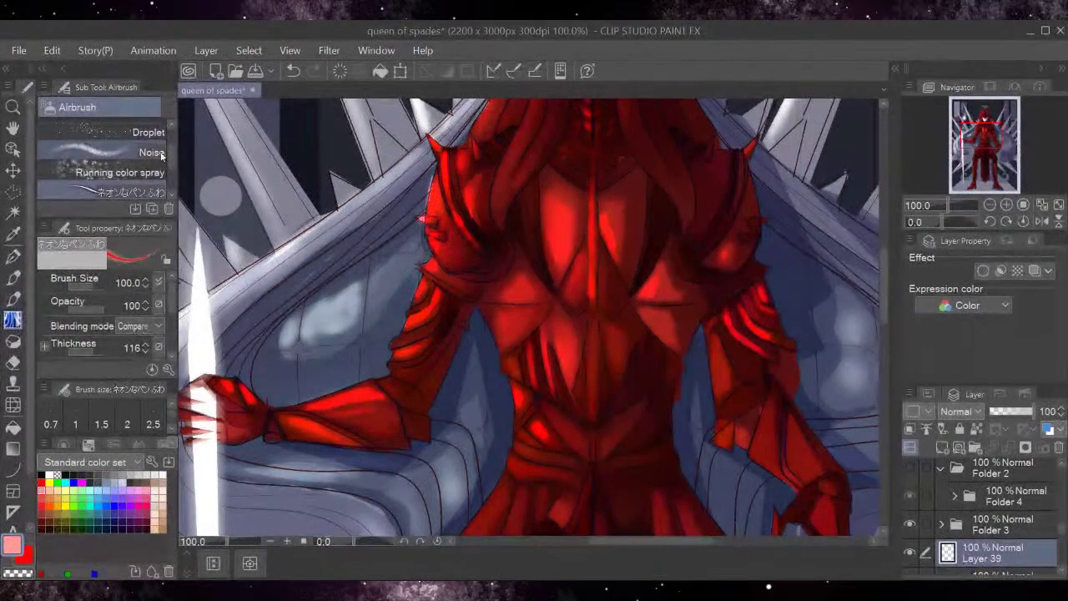
{"action": "scroll", "coordinate": [169, 157], "scroll_direction": "up", "scroll_amount": 2}
{"action": "left_click", "coordinate": [155, 134]}
{"action": "mouse_move", "coordinate": [441, 313]}
{"action": "left_mouse_down"}
{"action": "mouse_move", "coordinate": [401, 267]}
{"action": "mouse_move", "coordinate": [417, 326]}
{"action": "mouse_move", "coordinate": [392, 333]}
{"action": "mouse_move", "coordinate": [434, 275]}
{"action": "left_mouse_up"}
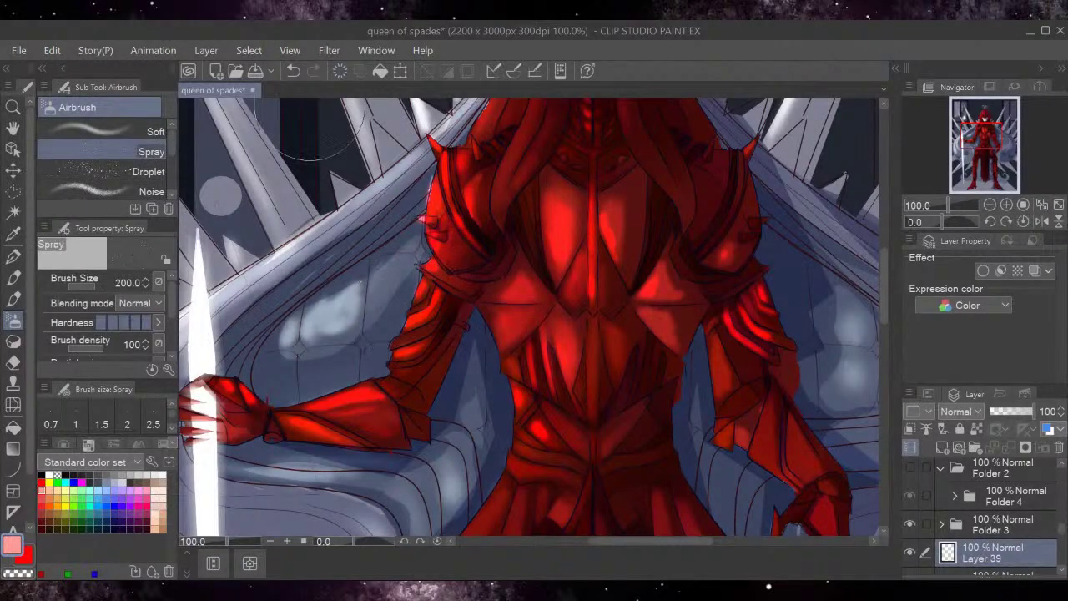
Try a pink rim light along the left arm's outer edge on Layer 38 with the Soft airbrush.
{"action": "left_click", "coordinate": [141, 131]}
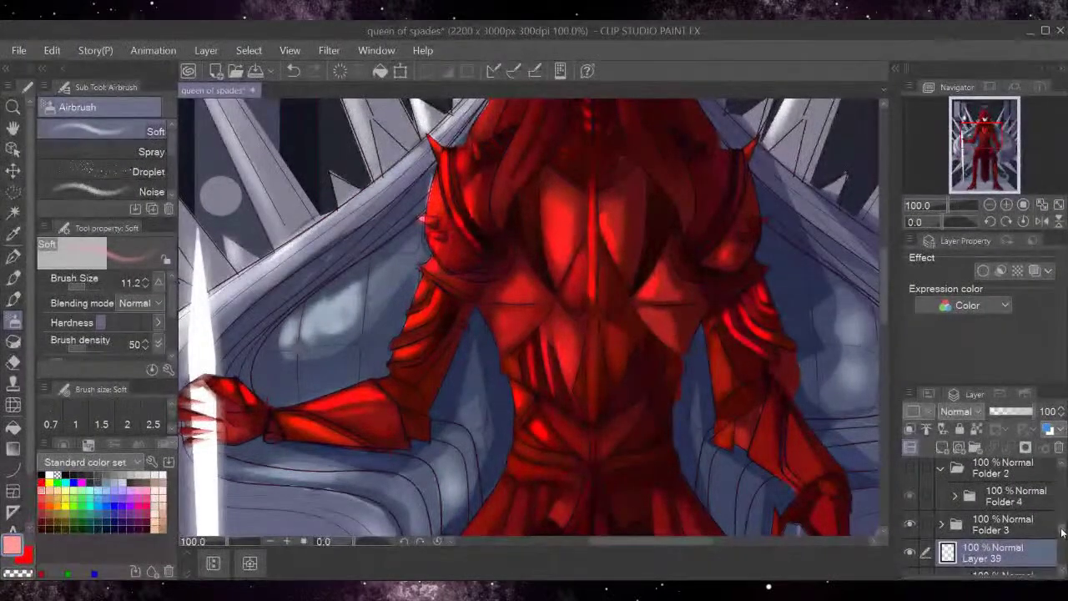
{"action": "scroll", "coordinate": [1008, 534], "scroll_direction": "down", "scroll_amount": 5}
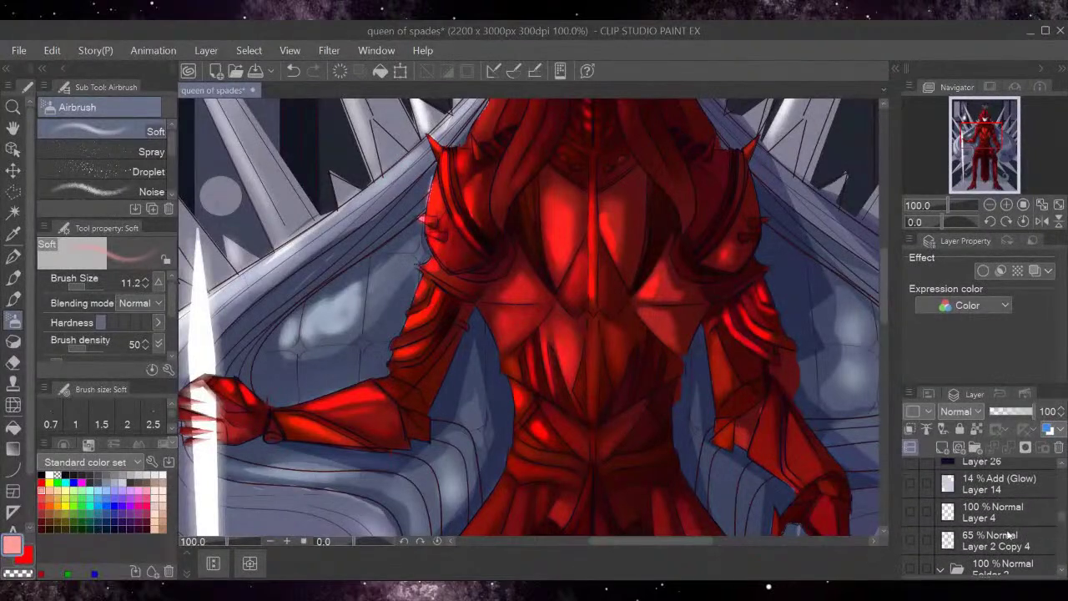
{"action": "scroll", "coordinate": [1047, 528], "scroll_direction": "up", "scroll_amount": 5}
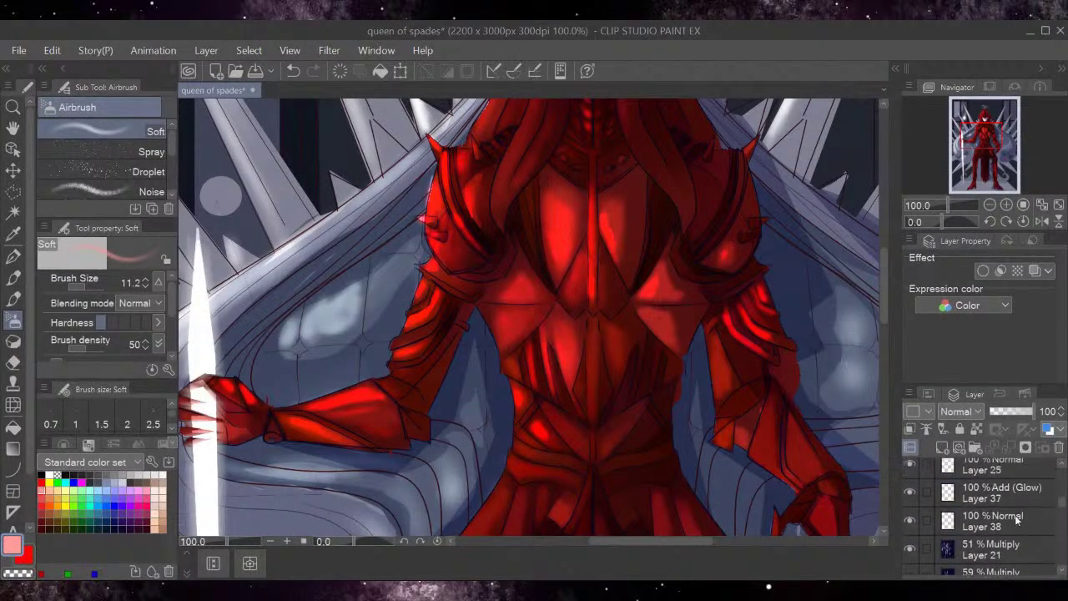
{"action": "left_click", "coordinate": [1005, 528]}
{"action": "mouse_move", "coordinate": [419, 279]}
{"action": "left_mouse_down"}
{"action": "mouse_move", "coordinate": [386, 371]}
{"action": "mouse_move", "coordinate": [426, 232]}
{"action": "mouse_move", "coordinate": [417, 271]}
{"action": "left_mouse_up"}
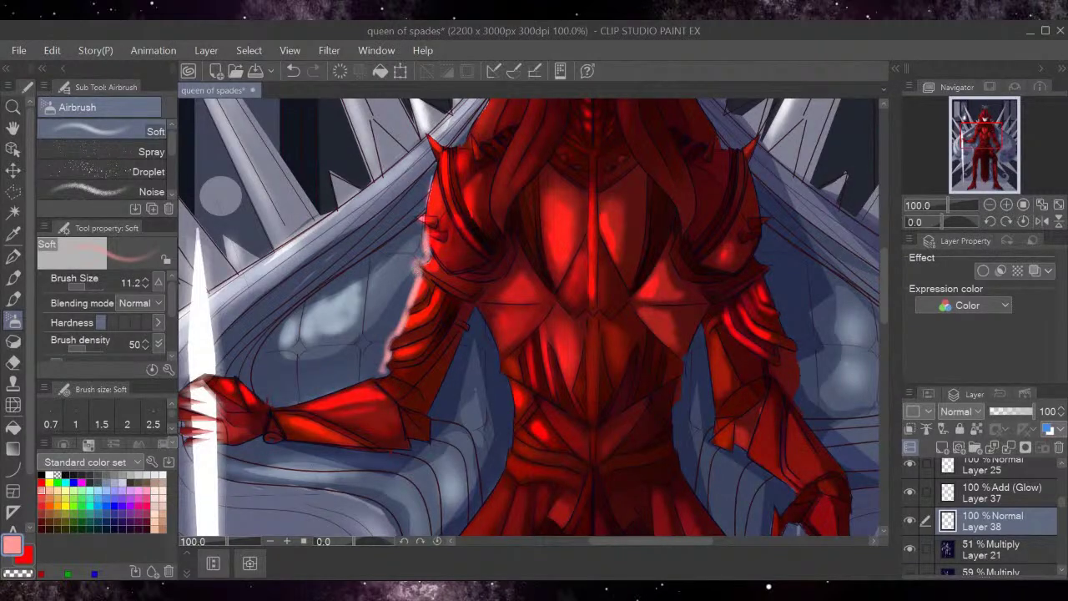
{"action": "mouse_move", "coordinate": [388, 355]}
{"action": "left_mouse_down"}
{"action": "mouse_move", "coordinate": [384, 373]}
{"action": "mouse_move", "coordinate": [288, 397]}
{"action": "mouse_move", "coordinate": [332, 388]}
{"action": "left_mouse_up"}
Set Layer 38's blending mode to Add (Glow) and clear the pink rim strokes.
{"action": "left_click", "coordinate": [961, 411]}
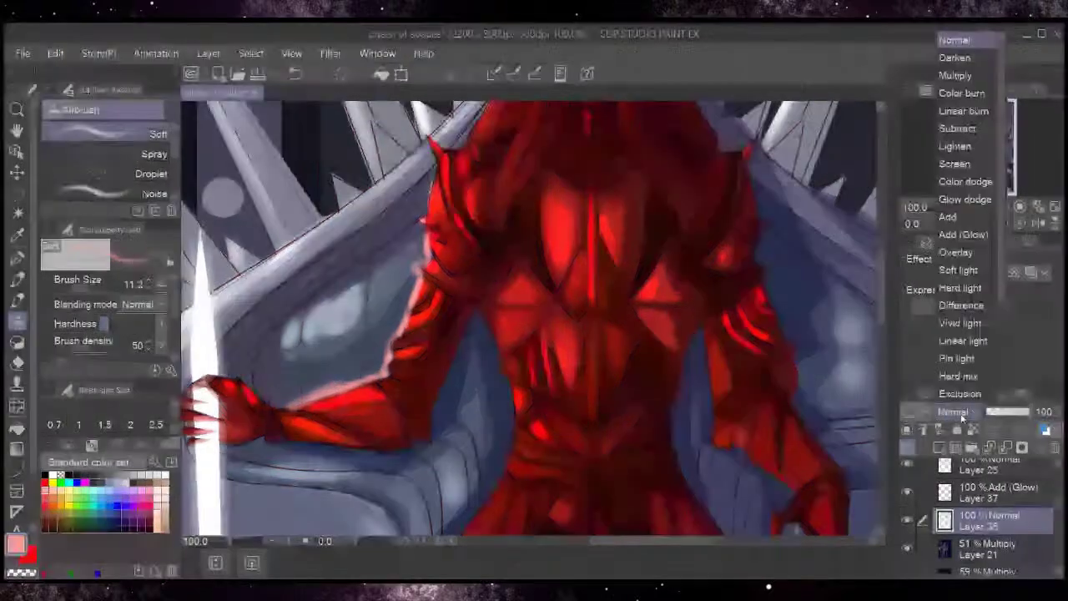
{"action": "left_click", "coordinate": [973, 237]}
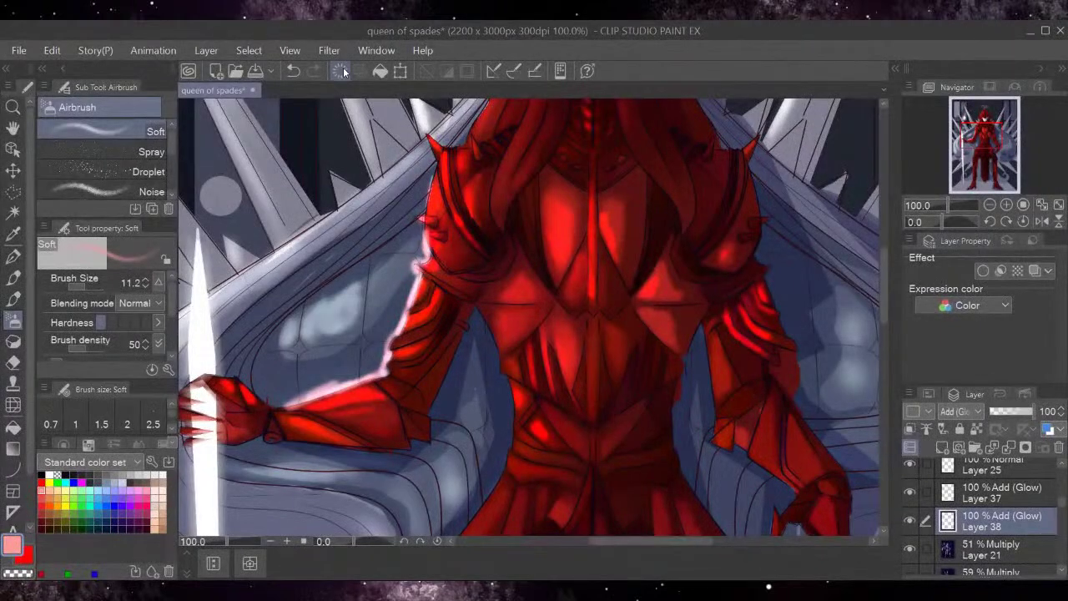
{"action": "key", "text": "ctrl+z"}
Airbrush a red glowing rim along the left forearm and upper arm on Layer 38.
{"action": "left_click", "coordinate": [49, 475]}
{"action": "mouse_move", "coordinate": [382, 373]}
{"action": "left_mouse_down"}
{"action": "mouse_move", "coordinate": [371, 375]}
{"action": "mouse_move", "coordinate": [388, 355]}
{"action": "mouse_move", "coordinate": [281, 409]}
{"action": "left_mouse_up"}
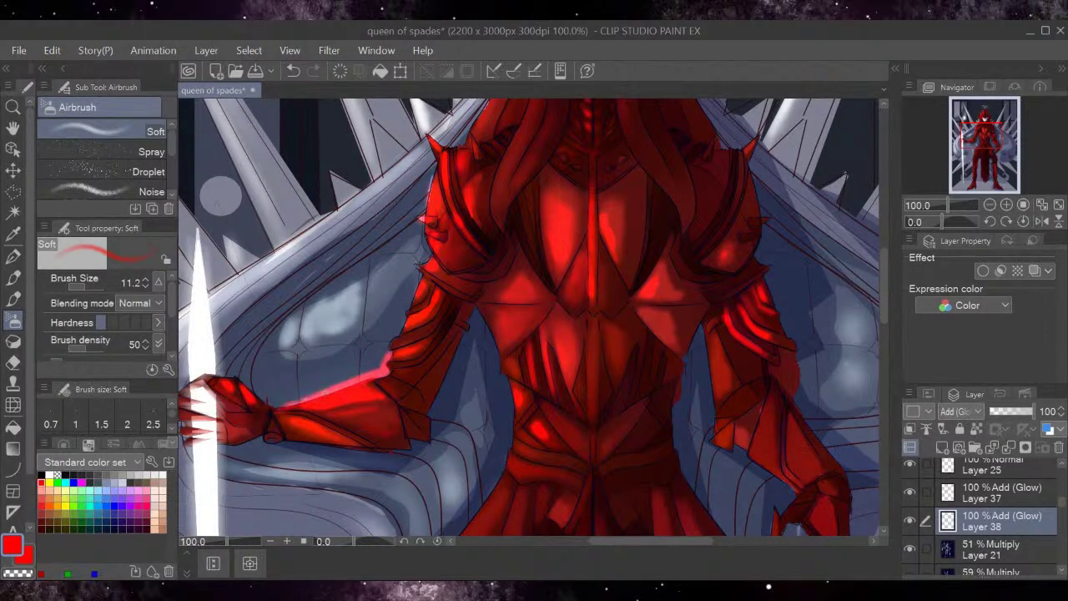
{"action": "left_click_drag", "start_coordinate": [390, 357], "coordinate": [403, 321]}
{"action": "left_click_drag", "start_coordinate": [420, 275], "coordinate": [402, 314]}
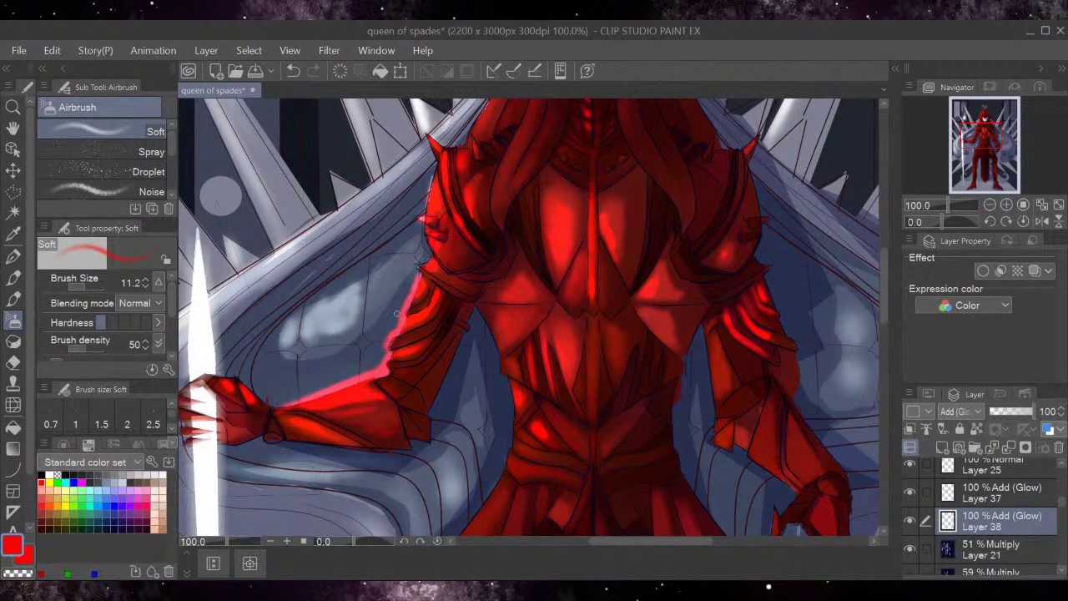
Try filling the left arm's red rim strokes with white, and clear the layer.
{"action": "key", "text": "x"}
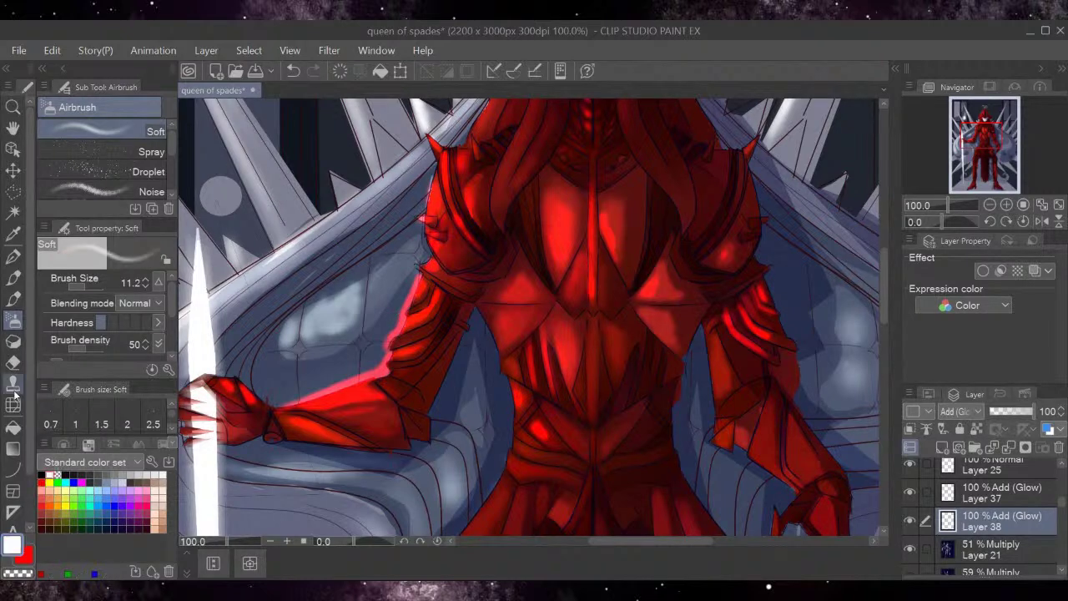
{"action": "left_click", "coordinate": [12, 426]}
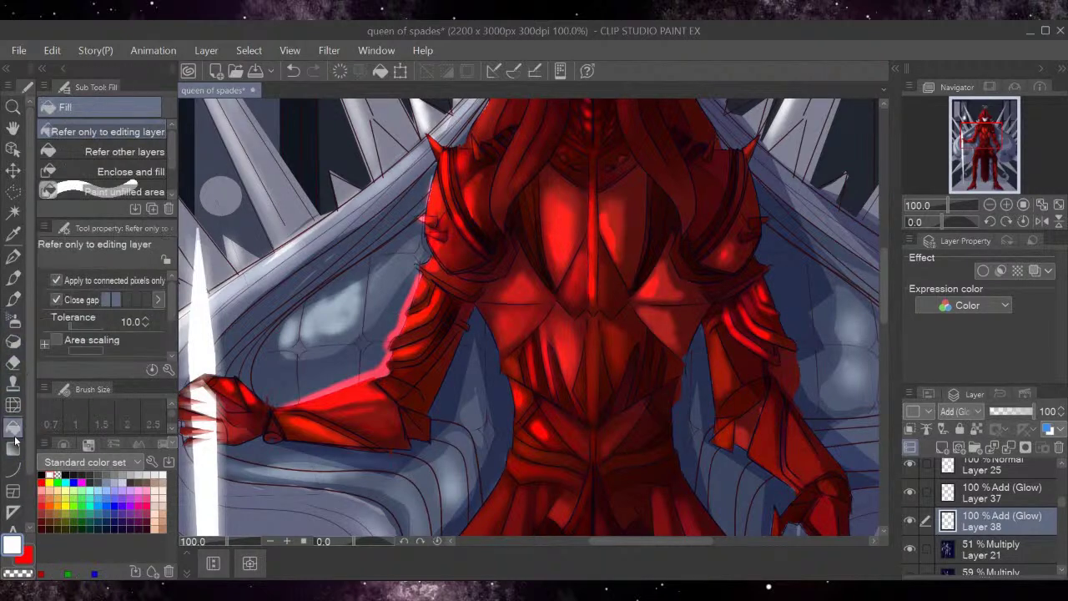
{"action": "left_click_drag", "start_coordinate": [406, 319], "coordinate": [411, 300]}
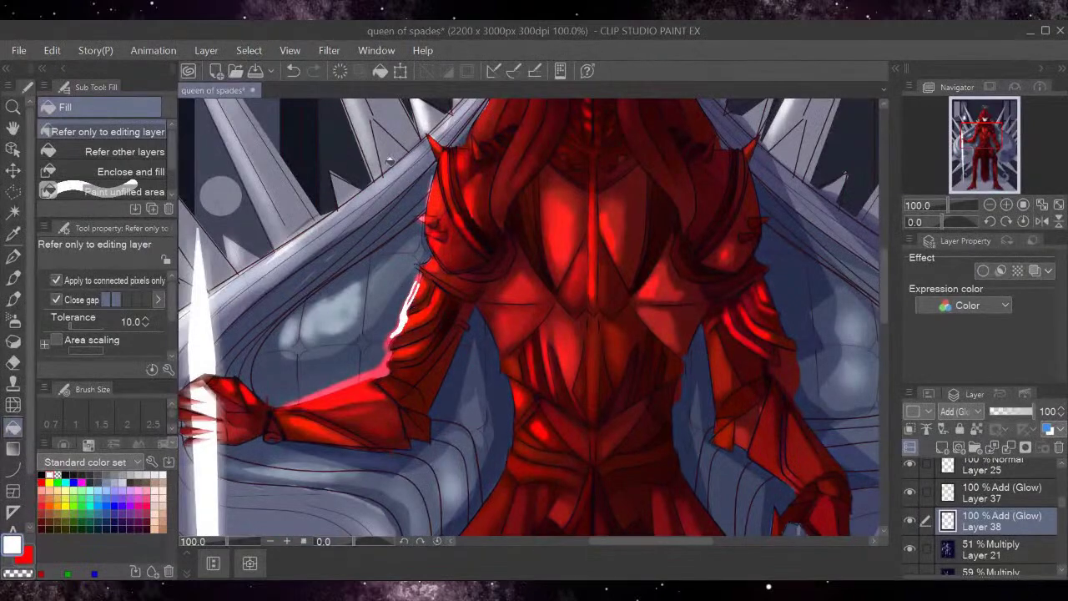
{"action": "left_click", "coordinate": [339, 75]}
Try a white Soft airbrush dab at the left elbow and a pink ネオンなペン ふわ scribble across the chest, removing the scribble.
{"action": "key", "text": "b"}
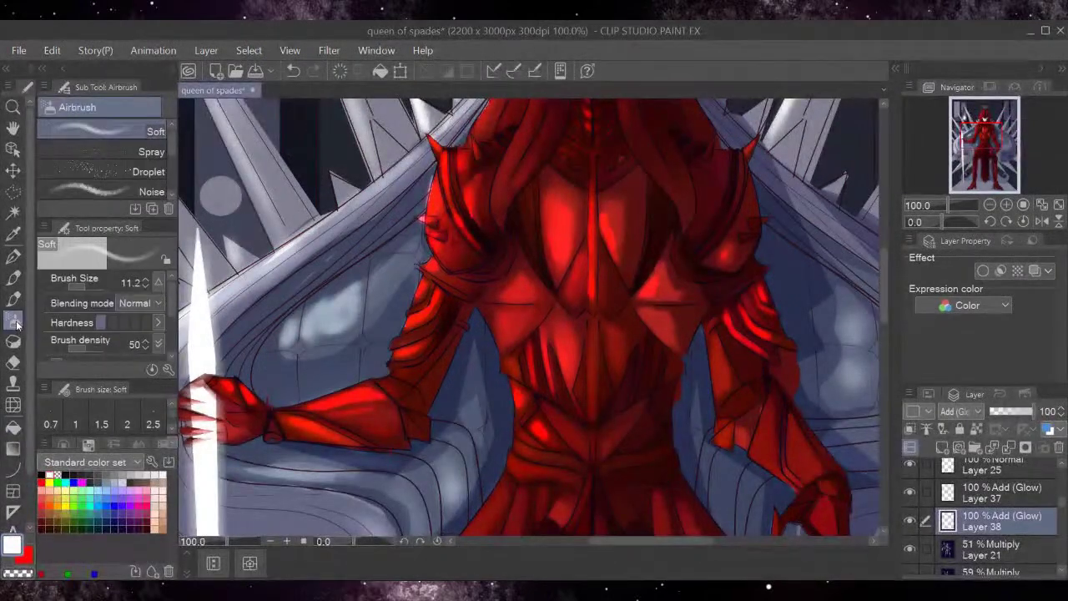
{"action": "left_click_drag", "start_coordinate": [391, 356], "coordinate": [385, 368]}
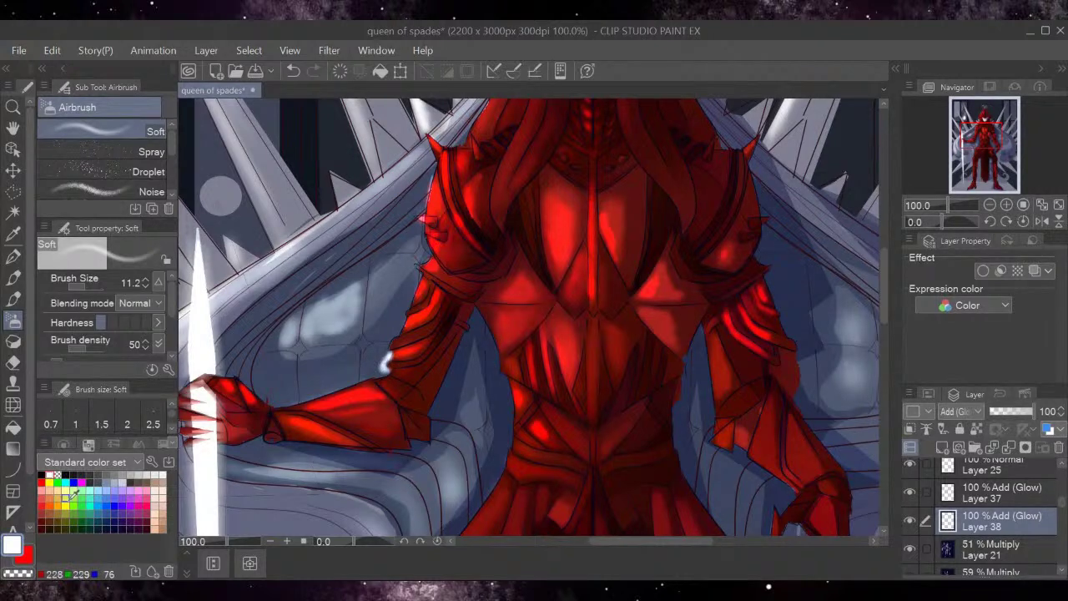
{"action": "left_click", "coordinate": [48, 482]}
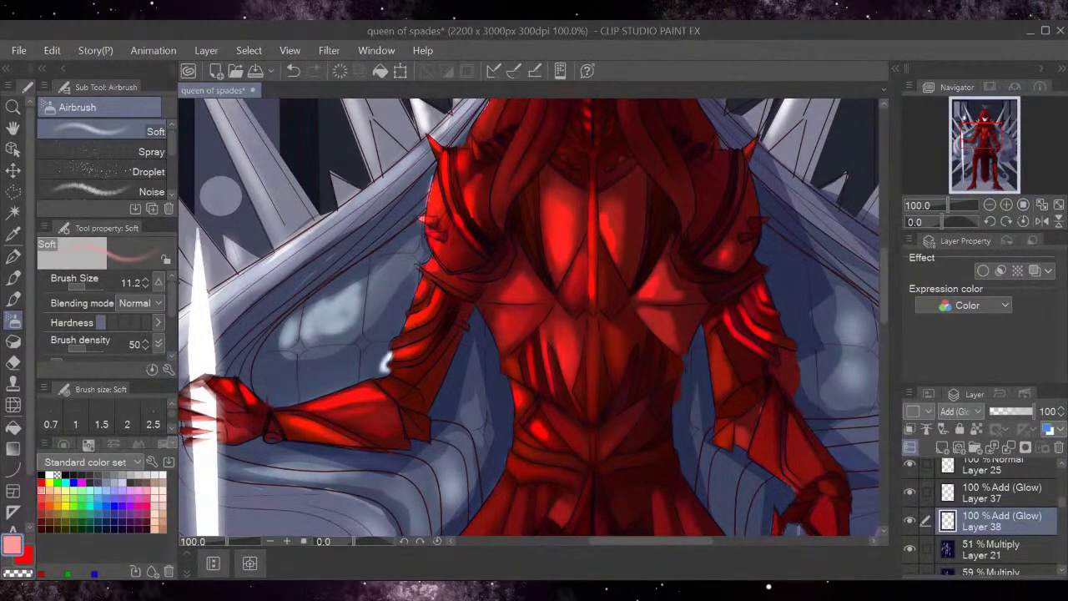
{"action": "left_click_drag", "start_coordinate": [171, 149], "coordinate": [177, 188]}
{"action": "left_click", "coordinate": [155, 139]}
{"action": "mouse_move", "coordinate": [344, 264]}
{"action": "left_mouse_down"}
{"action": "mouse_move", "coordinate": [354, 342]}
{"action": "mouse_move", "coordinate": [381, 251]}
{"action": "mouse_move", "coordinate": [415, 257]}
{"action": "mouse_move", "coordinate": [391, 316]}
{"action": "mouse_move", "coordinate": [454, 287]}
{"action": "mouse_move", "coordinate": [500, 316]}
{"action": "mouse_move", "coordinate": [569, 300]}
{"action": "mouse_move", "coordinate": [624, 167]}
{"action": "mouse_move", "coordinate": [528, 185]}
{"action": "mouse_move", "coordinate": [450, 242]}
{"action": "mouse_move", "coordinate": [497, 371]}
{"action": "left_mouse_up"}
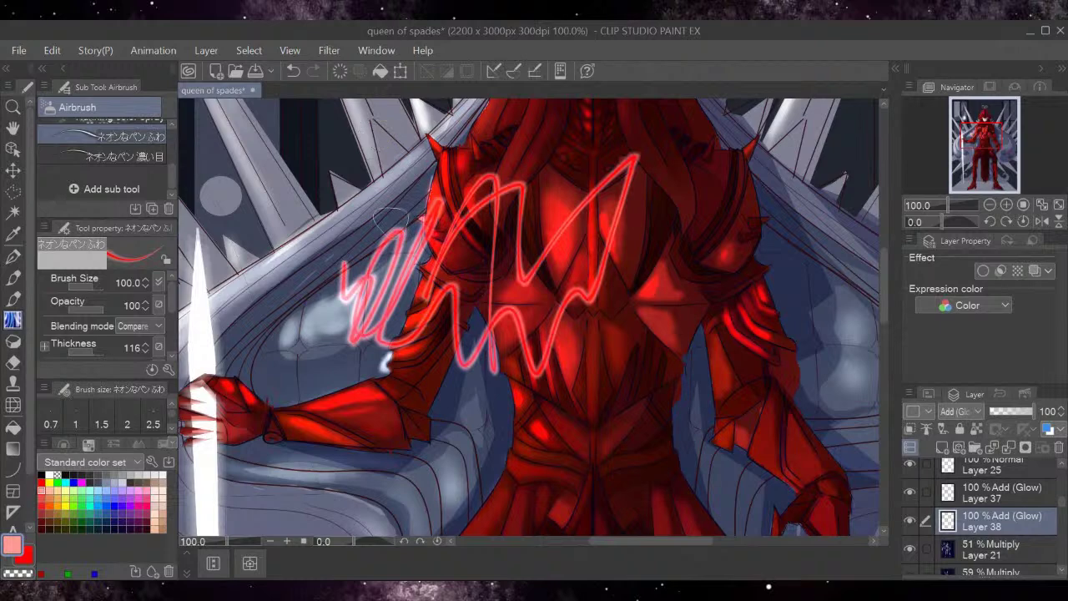
{"action": "left_click", "coordinate": [341, 72]}
{"action": "left_click", "coordinate": [348, 75]}
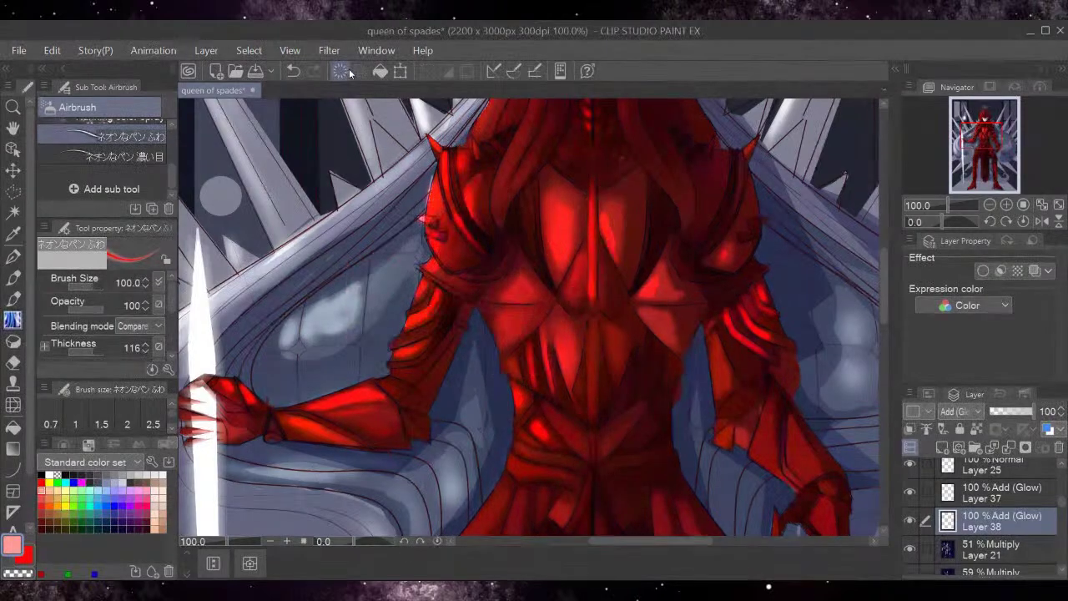
{"action": "left_click", "coordinate": [293, 75]}
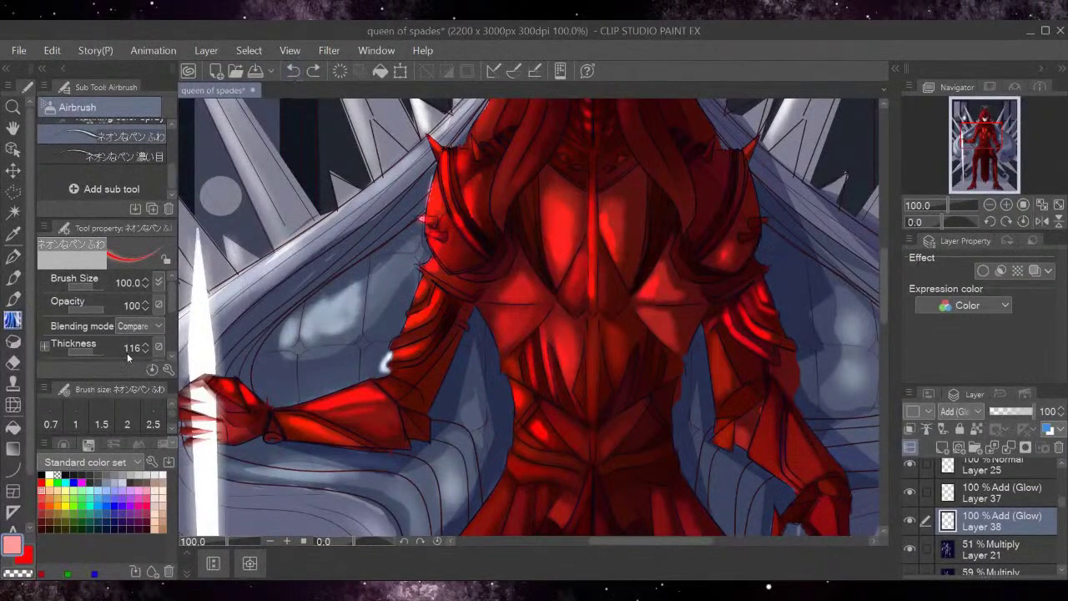
{"action": "left_click", "coordinate": [14, 299]}
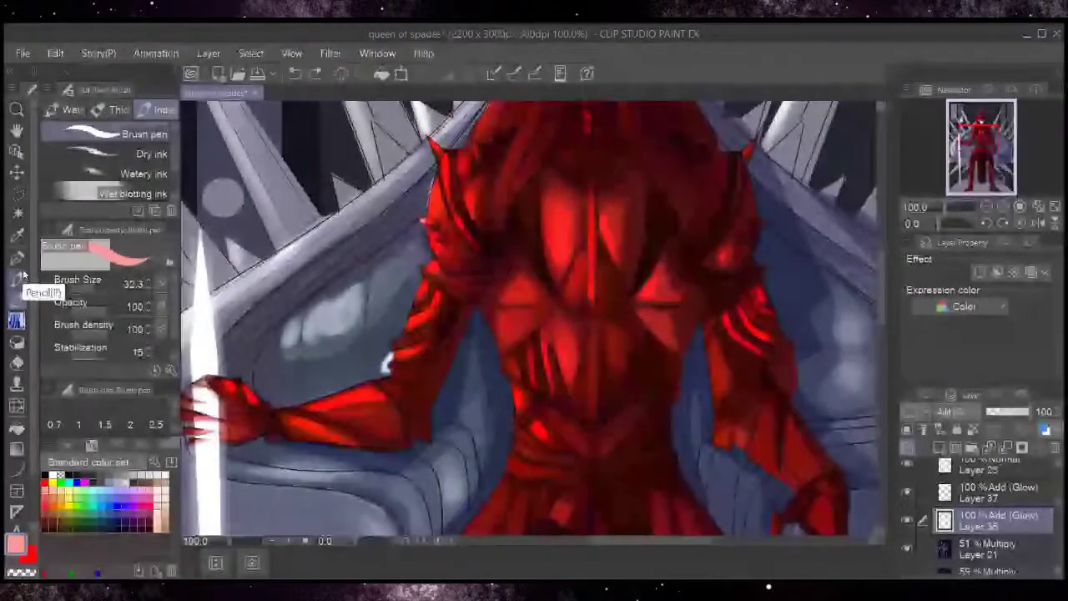
{"action": "left_click", "coordinate": [13, 278]}
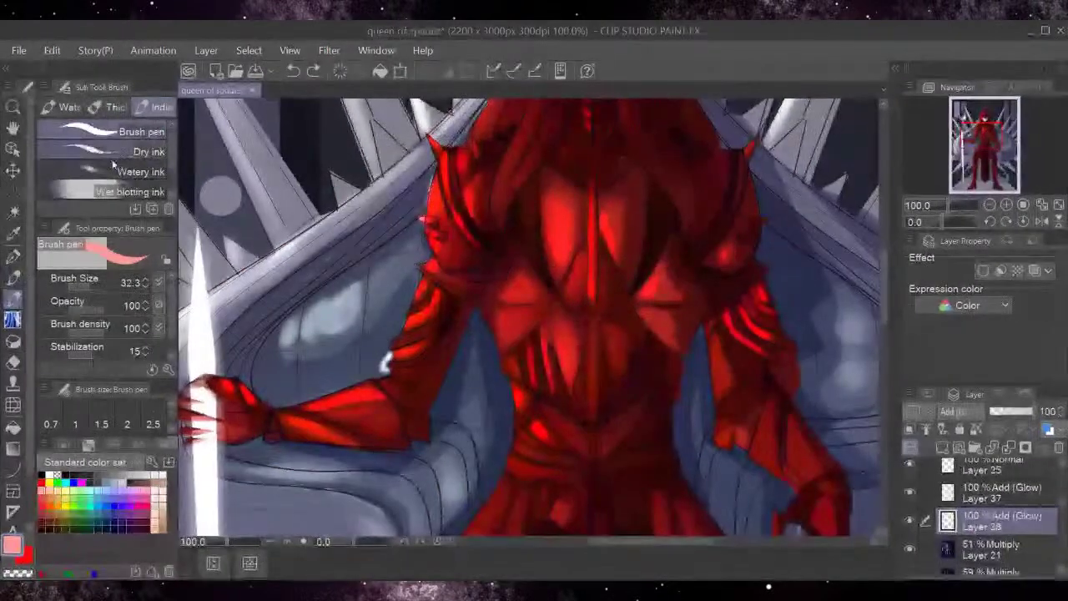
{"action": "left_click", "coordinate": [13, 256]}
{"action": "left_click", "coordinate": [15, 340]}
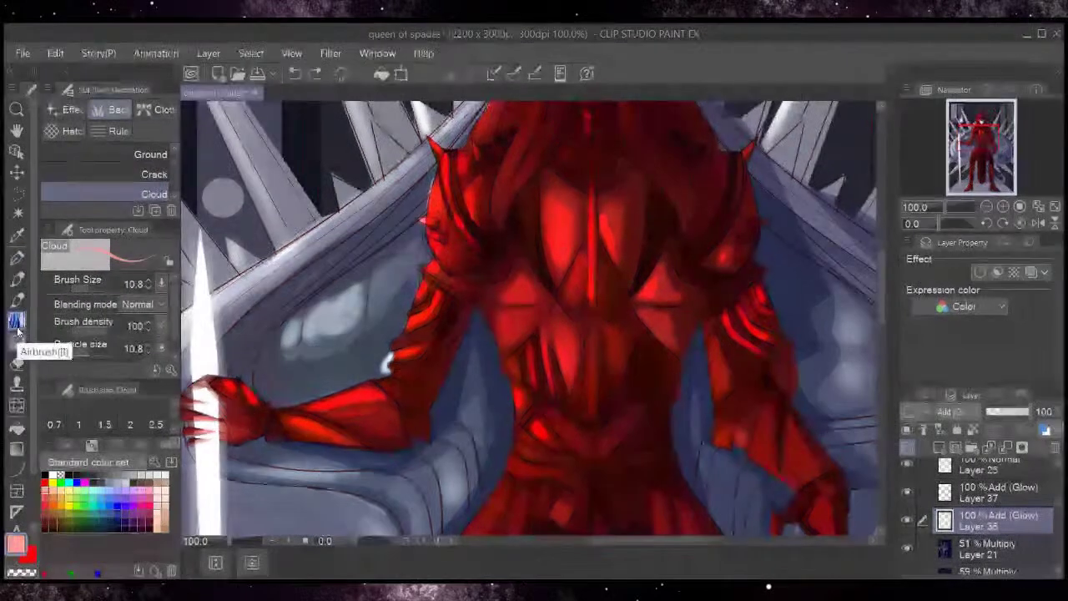
{"action": "left_click", "coordinate": [13, 320]}
{"action": "left_click", "coordinate": [13, 300]}
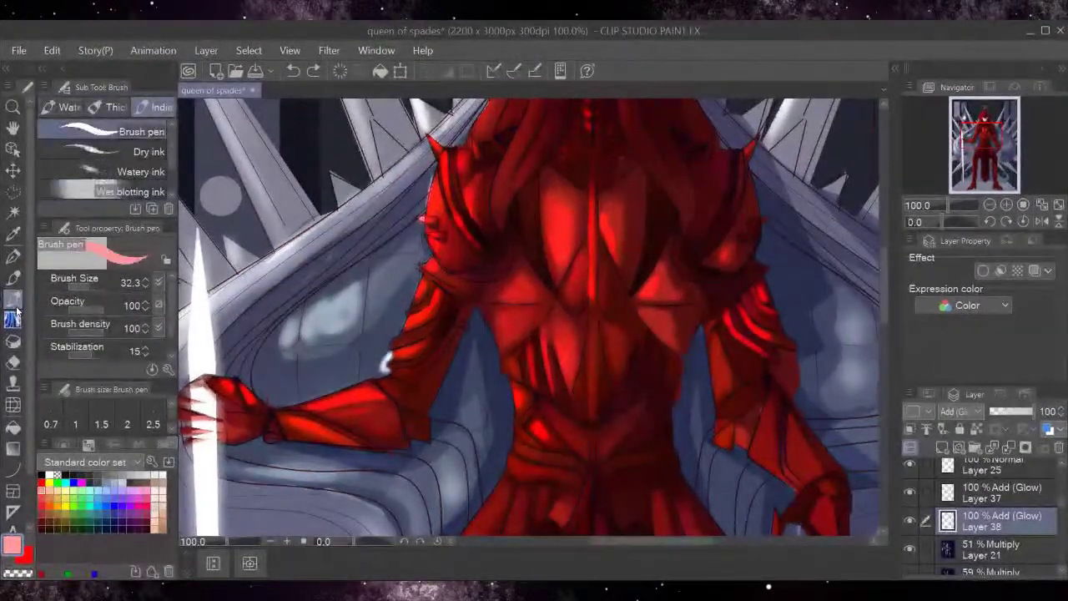
Try the Sketch Round pencil at the left elbow and clear Layer 38.
{"action": "left_click", "coordinate": [14, 278]}
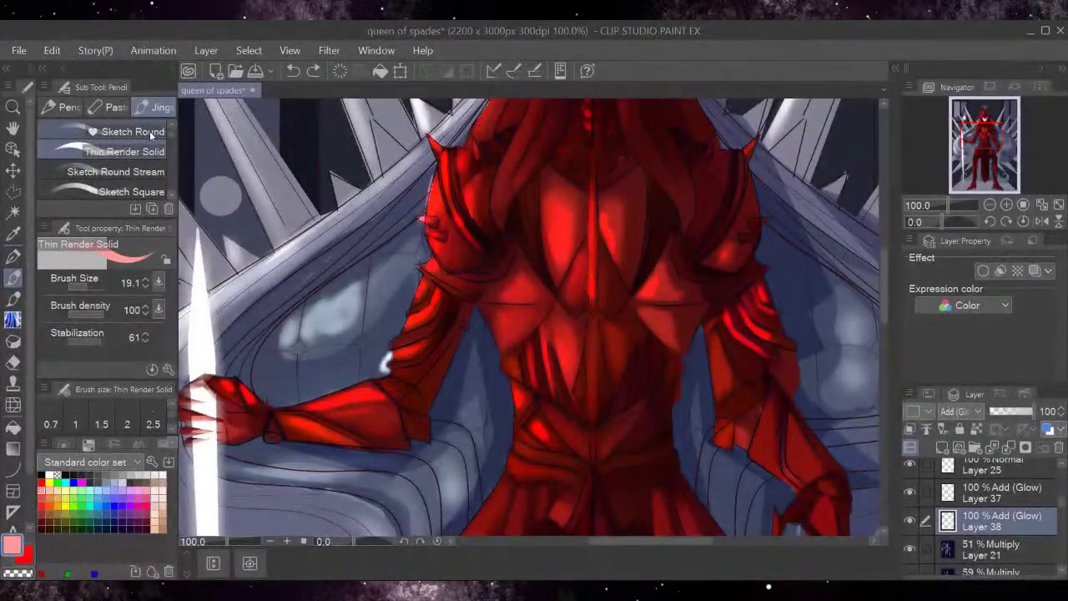
{"action": "left_click", "coordinate": [154, 133]}
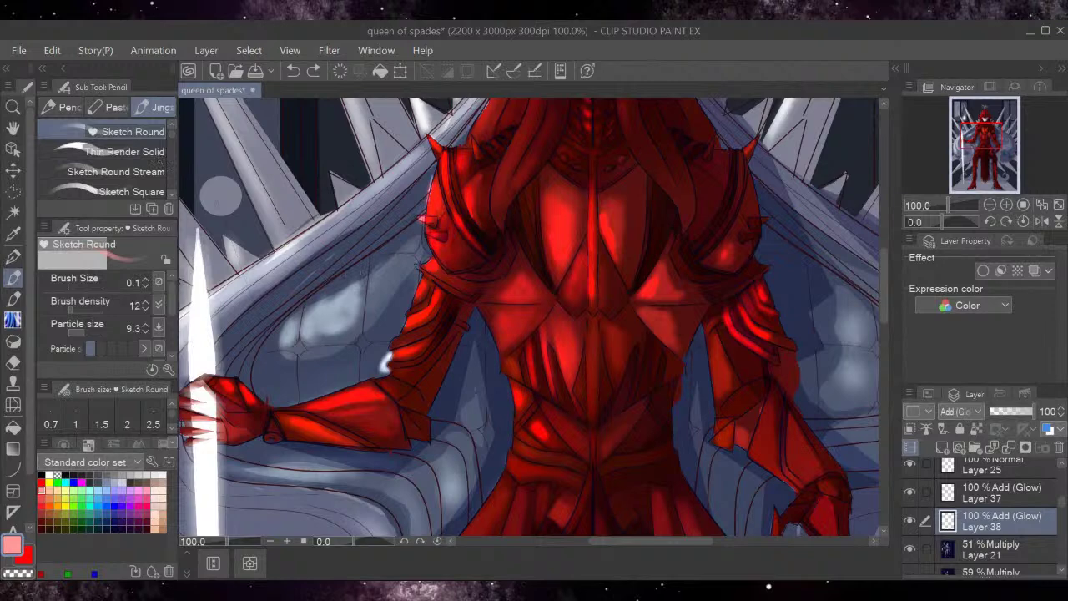
{"action": "left_click_drag", "start_coordinate": [171, 131], "coordinate": [171, 143]}
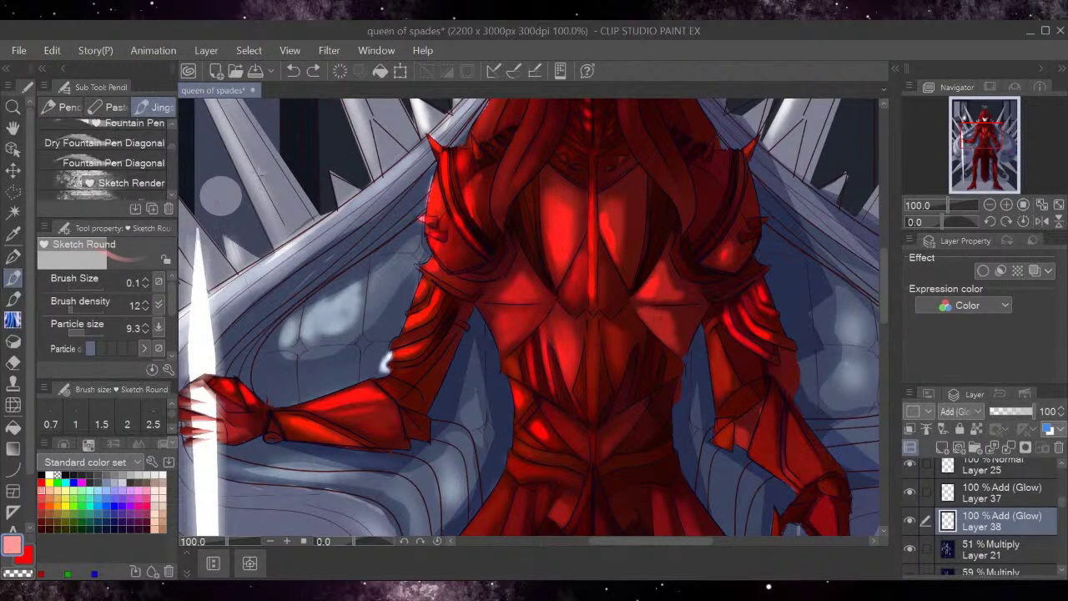
{"action": "left_click", "coordinate": [293, 70]}
{"action": "left_click", "coordinate": [293, 70]}
{"action": "left_click_drag", "start_coordinate": [174, 163], "coordinate": [171, 129]}
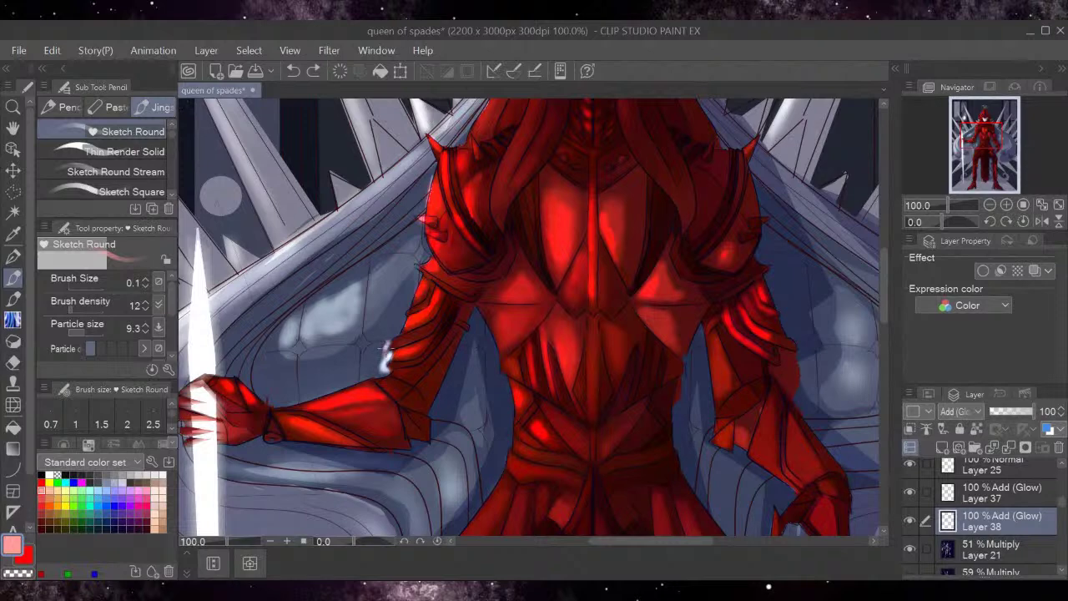
{"action": "left_click", "coordinate": [345, 70]}
Try a Thin Render Solid stroke up the left upper arm's outer edge and clear it.
{"action": "left_click", "coordinate": [134, 151]}
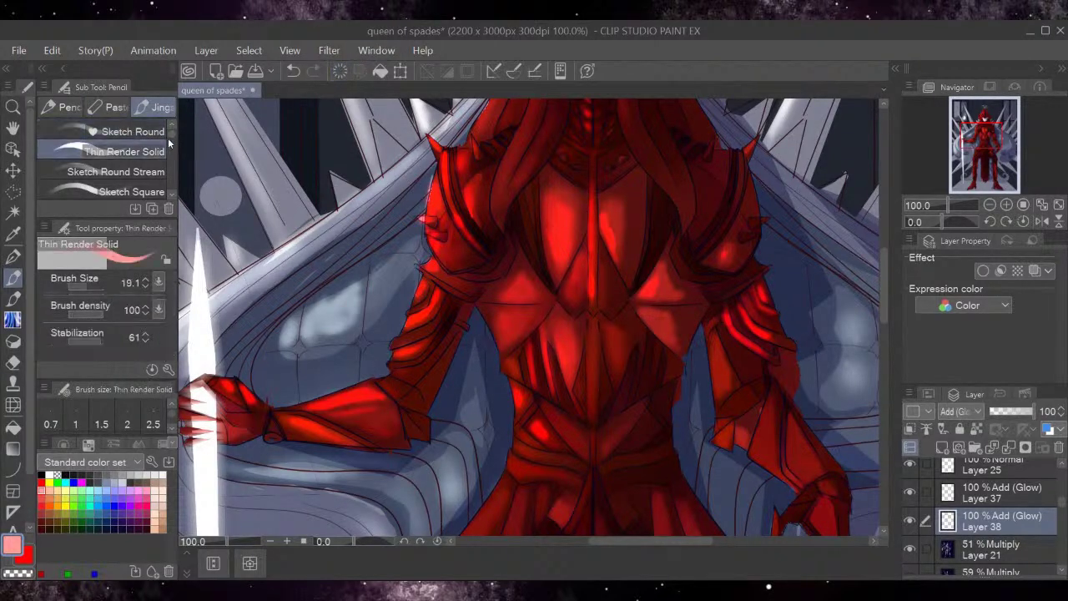
{"action": "left_click_drag", "start_coordinate": [387, 346], "coordinate": [429, 251]}
{"action": "left_click", "coordinate": [347, 74]}
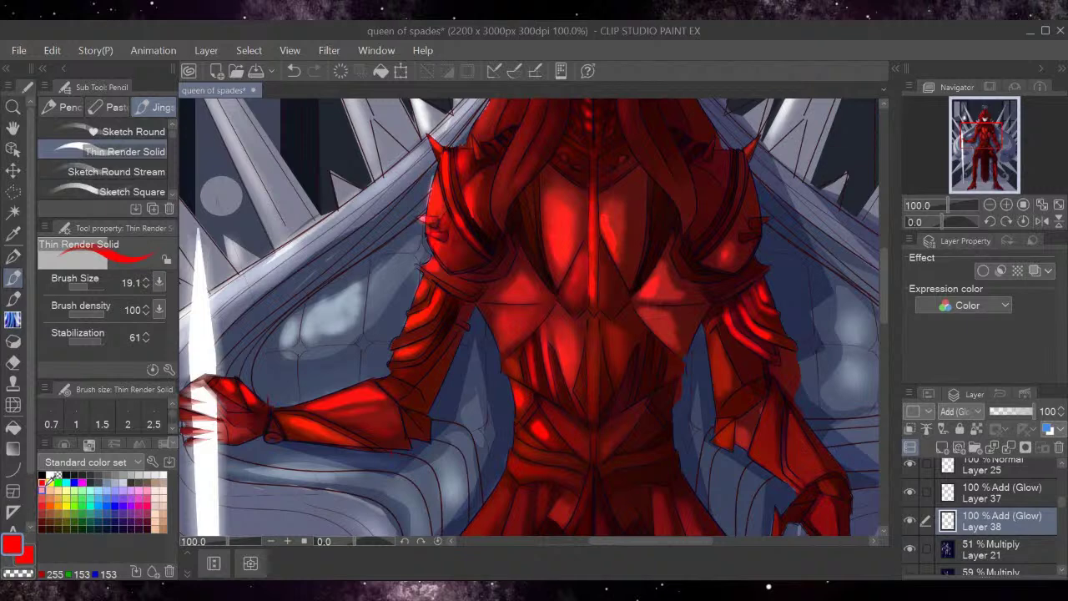
Check Layer 37's content by toggling its visibility, and move Layer 38 directly above it.
{"action": "left_click", "coordinate": [912, 493]}
{"action": "left_click", "coordinate": [912, 492]}
{"action": "left_click_drag", "start_coordinate": [974, 525], "coordinate": [965, 475]}
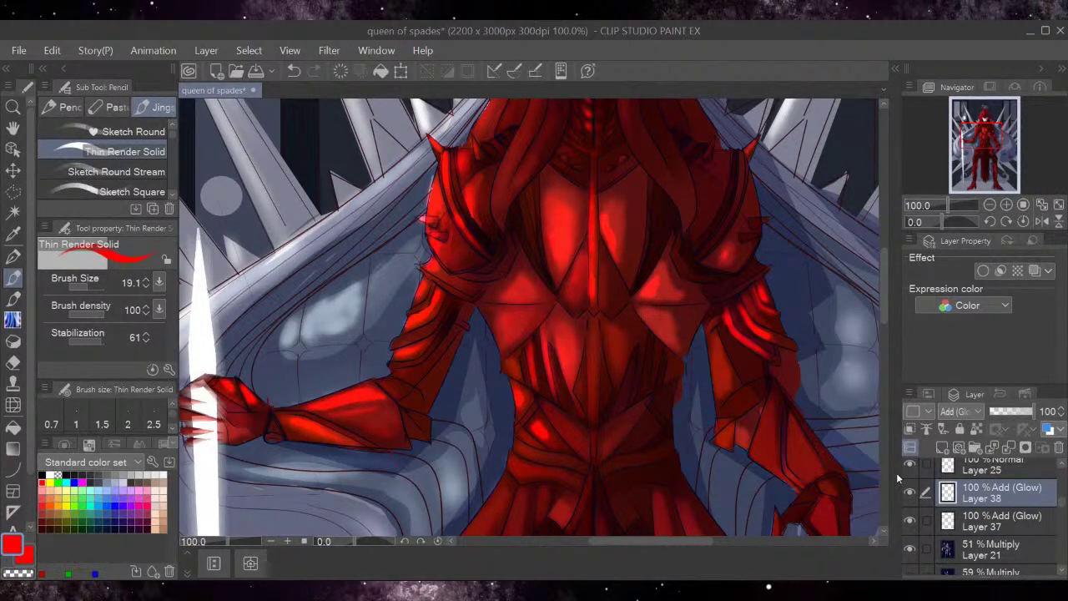
Switch to the Soft airbrush and compare Layers 37 and 38 by toggling their visibility.
{"action": "mouse_move", "coordinate": [172, 136]}
{"action": "left_mouse_down"}
{"action": "mouse_move", "coordinate": [173, 146]}
{"action": "mouse_move", "coordinate": [168, 126]}
{"action": "left_mouse_up"}
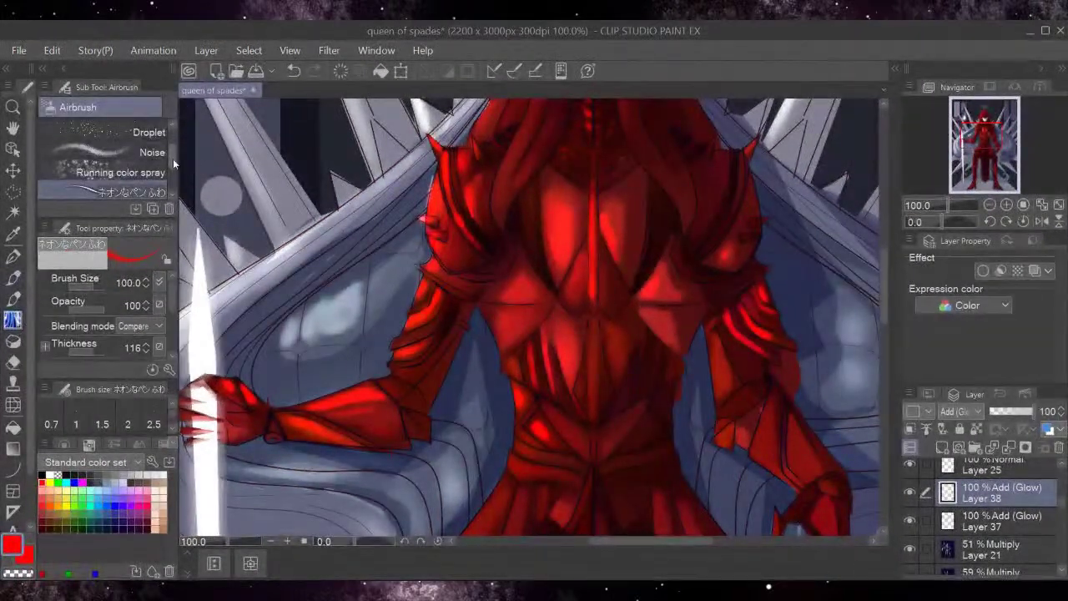
{"action": "left_click_drag", "start_coordinate": [173, 159], "coordinate": [168, 120]}
{"action": "left_click", "coordinate": [167, 125]}
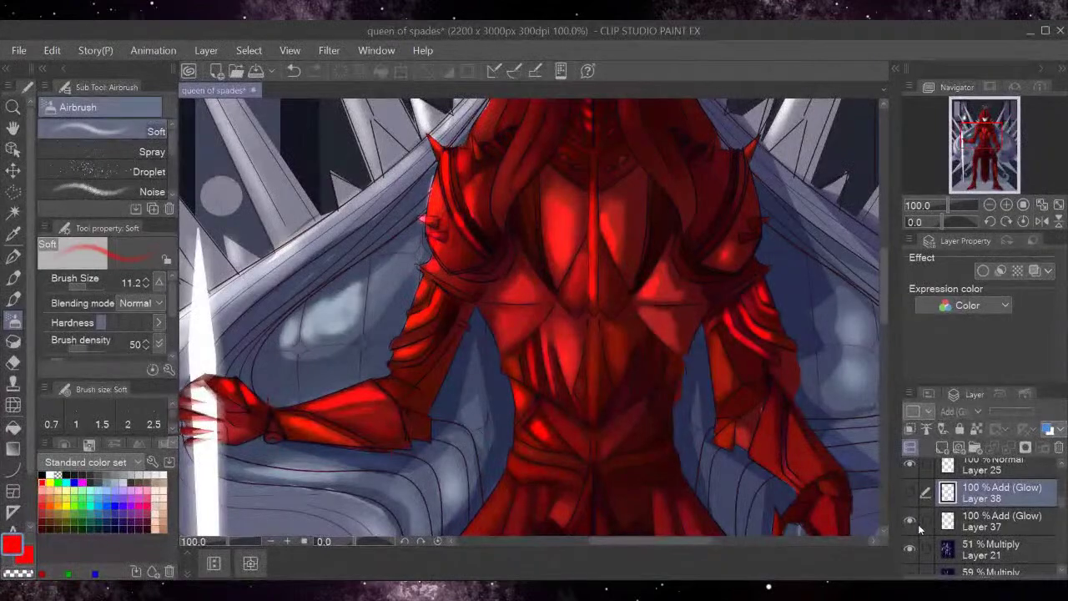
{"action": "left_click", "coordinate": [911, 521]}
{"action": "left_click", "coordinate": [911, 521]}
{"action": "left_click", "coordinate": [912, 493]}
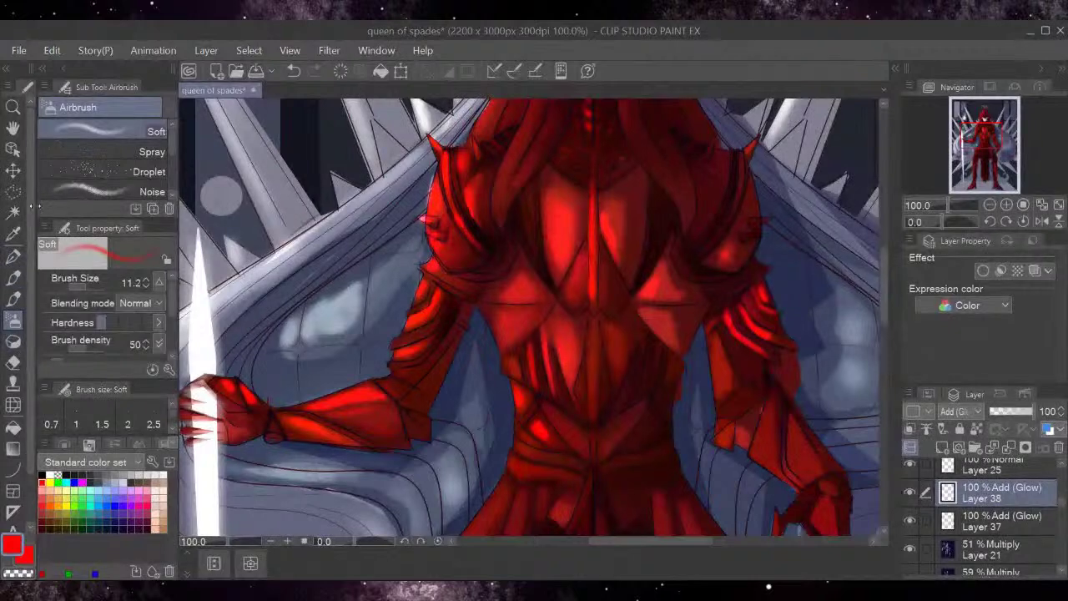
Outline the waist plate left of the centre line with a Polyline selection, fill it with red on Layer 38, and deselect.
{"action": "left_click", "coordinate": [14, 191]}
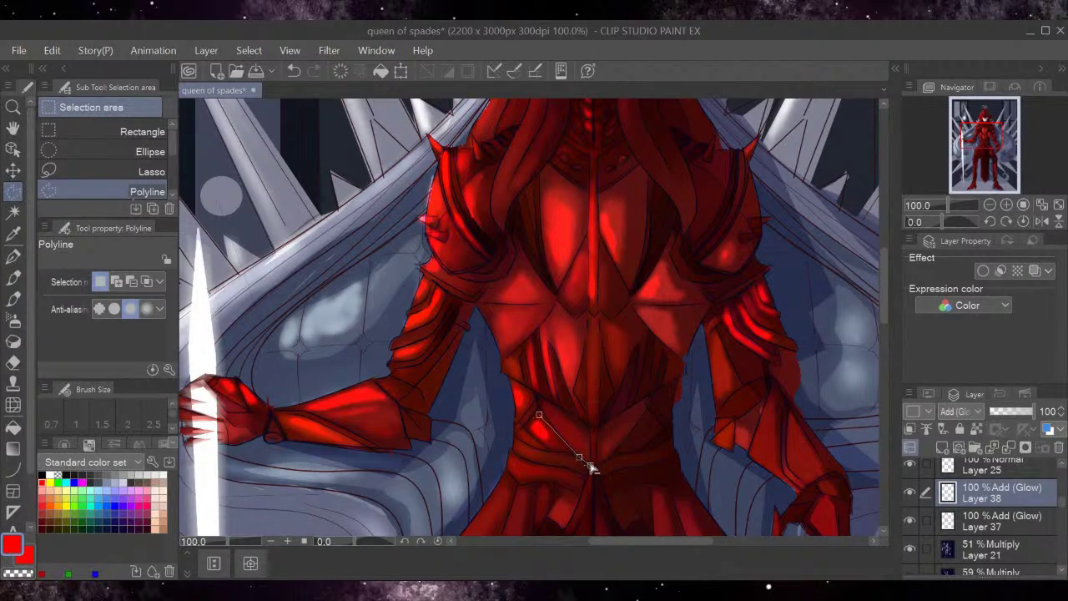
{"action": "left_click", "coordinate": [539, 413]}
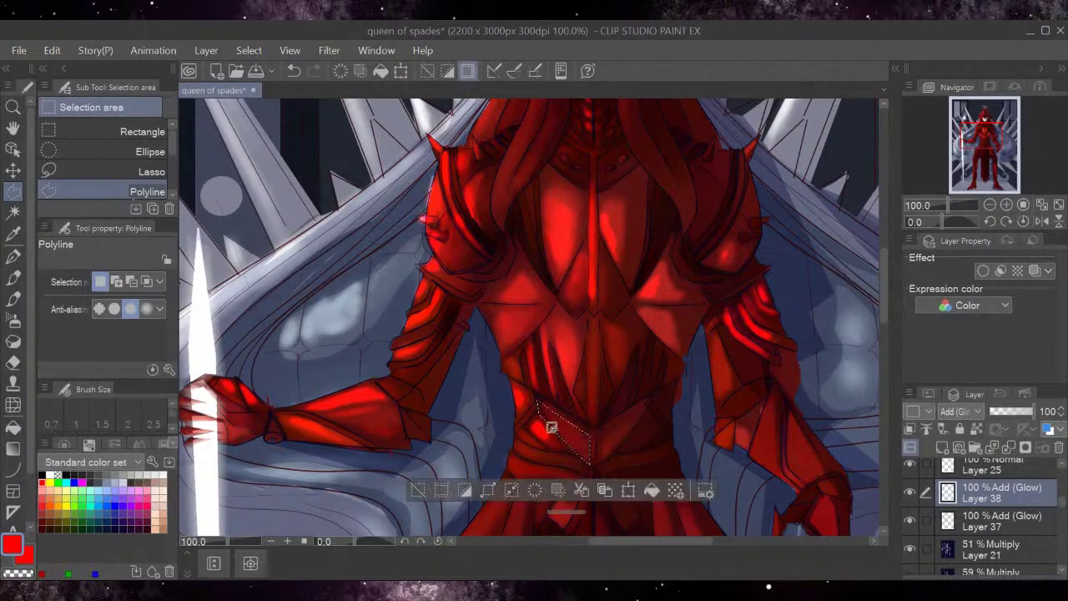
{"action": "left_click", "coordinate": [419, 493]}
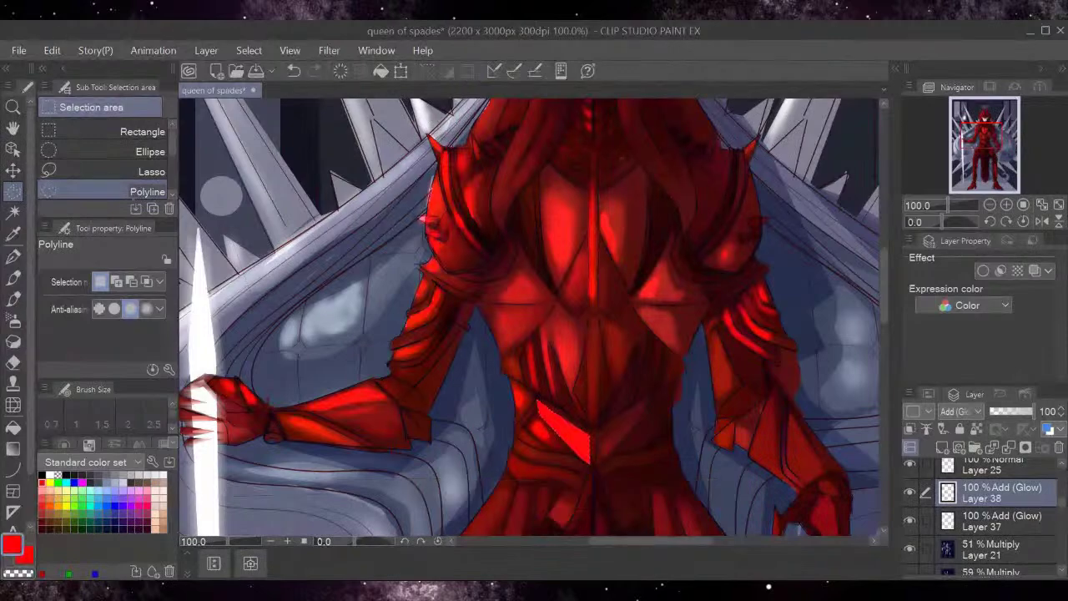
Lower Layer 38's opacity to 56% and change its blending mode to Overlay.
{"action": "left_click", "coordinate": [1011, 411]}
{"action": "left_click", "coordinate": [959, 413]}
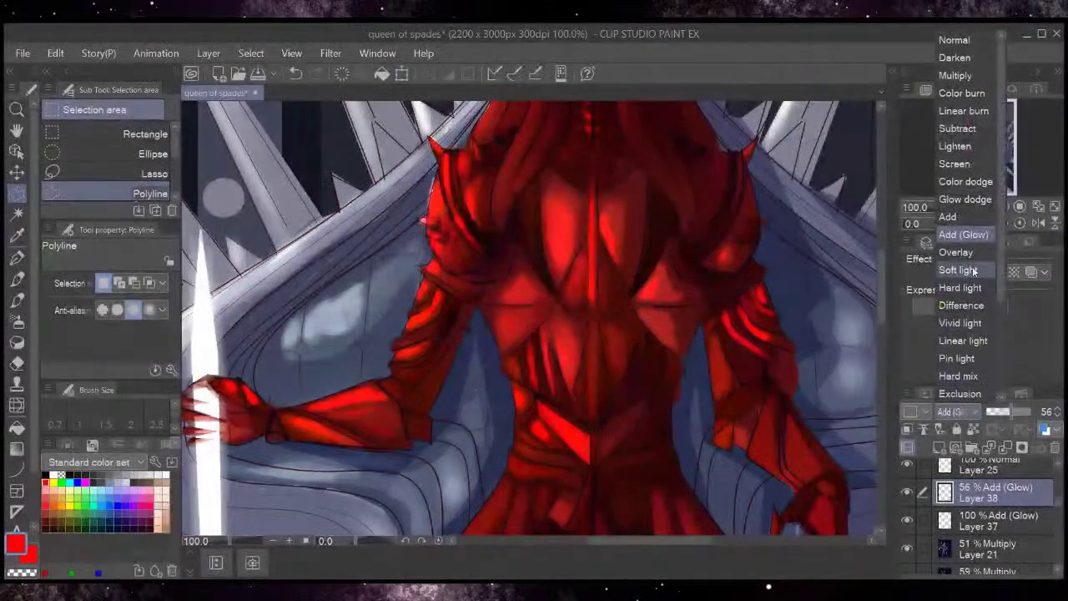
{"action": "left_click", "coordinate": [973, 254]}
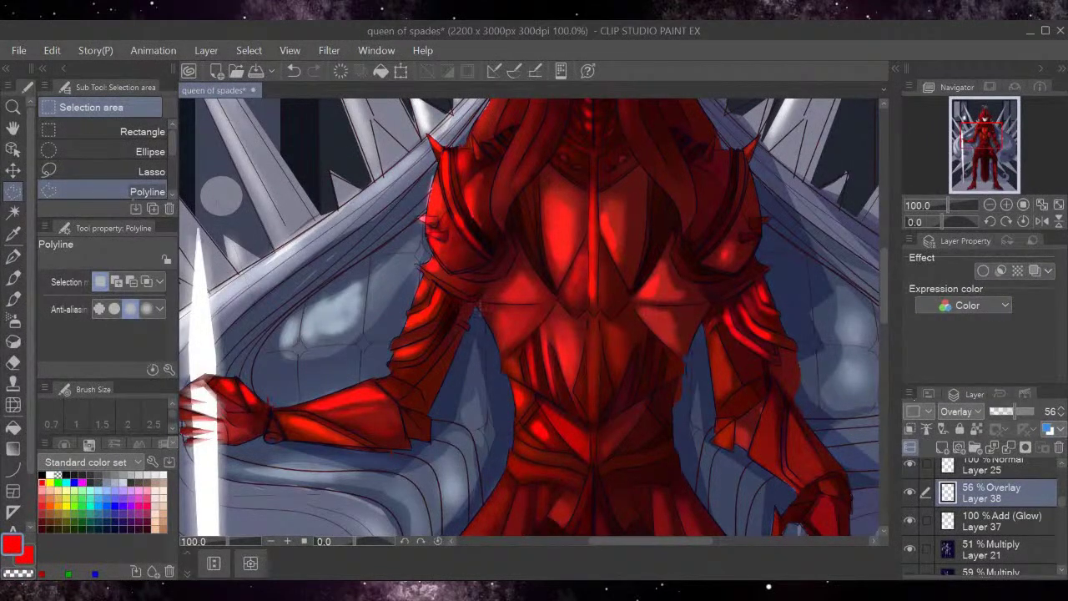
Try red fills inside Lasso selections on the triangular plate facets below the left chest, and clear the layer.
{"action": "left_click", "coordinate": [107, 170]}
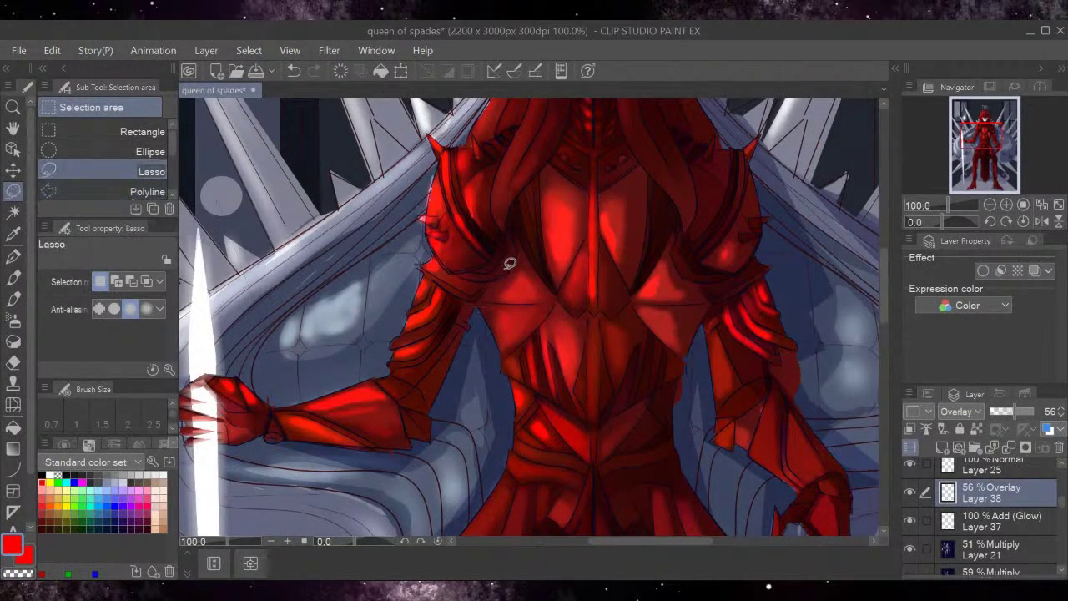
{"action": "mouse_move", "coordinate": [521, 254]}
{"action": "left_mouse_down"}
{"action": "mouse_move", "coordinate": [497, 285]}
{"action": "mouse_move", "coordinate": [512, 296]}
{"action": "mouse_move", "coordinate": [555, 292]}
{"action": "mouse_move", "coordinate": [522, 255]}
{"action": "left_mouse_up"}
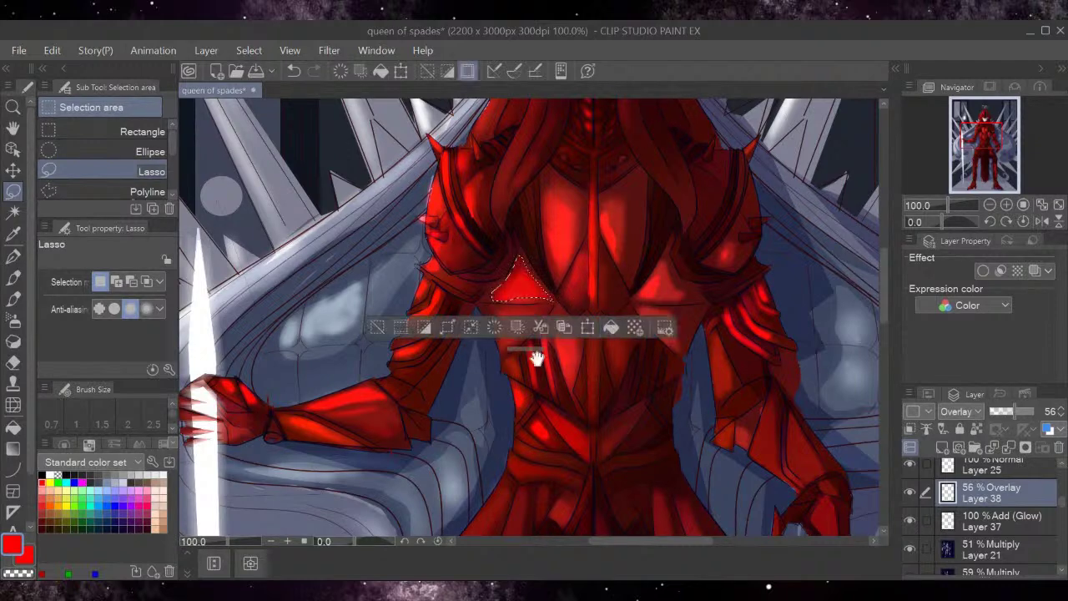
{"action": "left_click", "coordinate": [379, 329]}
{"action": "mouse_move", "coordinate": [497, 301]}
{"action": "left_mouse_down"}
{"action": "mouse_move", "coordinate": [556, 295]}
{"action": "mouse_move", "coordinate": [509, 343]}
{"action": "mouse_move", "coordinate": [496, 305]}
{"action": "mouse_move", "coordinate": [558, 299]}
{"action": "left_mouse_up"}
{"action": "left_click", "coordinate": [380, 328]}
{"action": "left_click", "coordinate": [386, 346]}
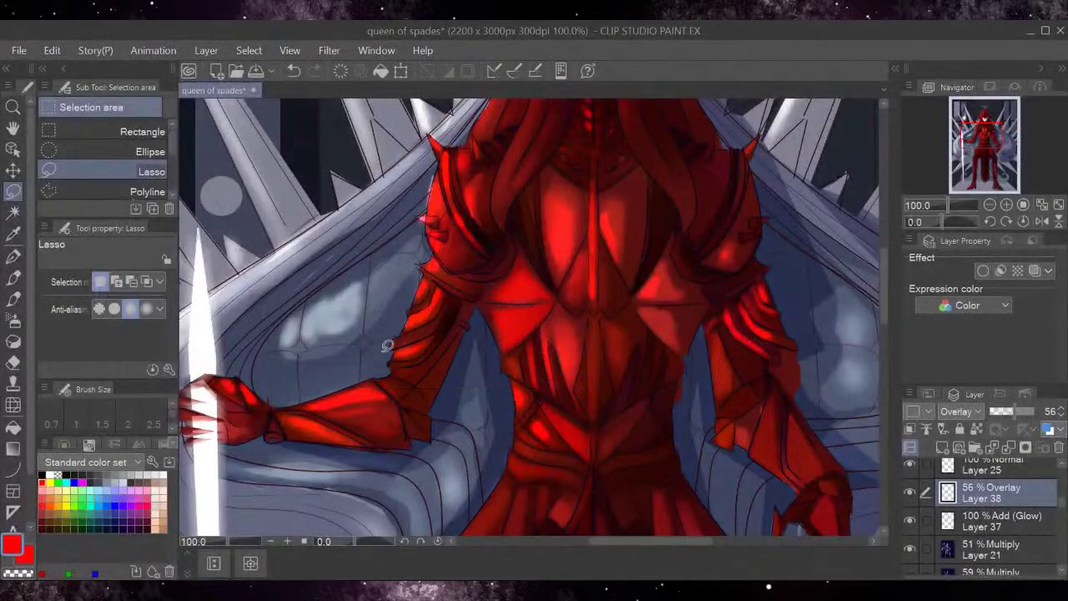
{"action": "left_click", "coordinate": [342, 73]}
Fill a Lasso selection of the chest plate left of the centre line with red, deselect, and set Layer 38's opacity to 34%.
{"action": "mouse_move", "coordinate": [558, 286]}
{"action": "left_mouse_down"}
{"action": "mouse_move", "coordinate": [546, 168]}
{"action": "mouse_move", "coordinate": [588, 204]}
{"action": "mouse_move", "coordinate": [557, 285]}
{"action": "left_mouse_up"}
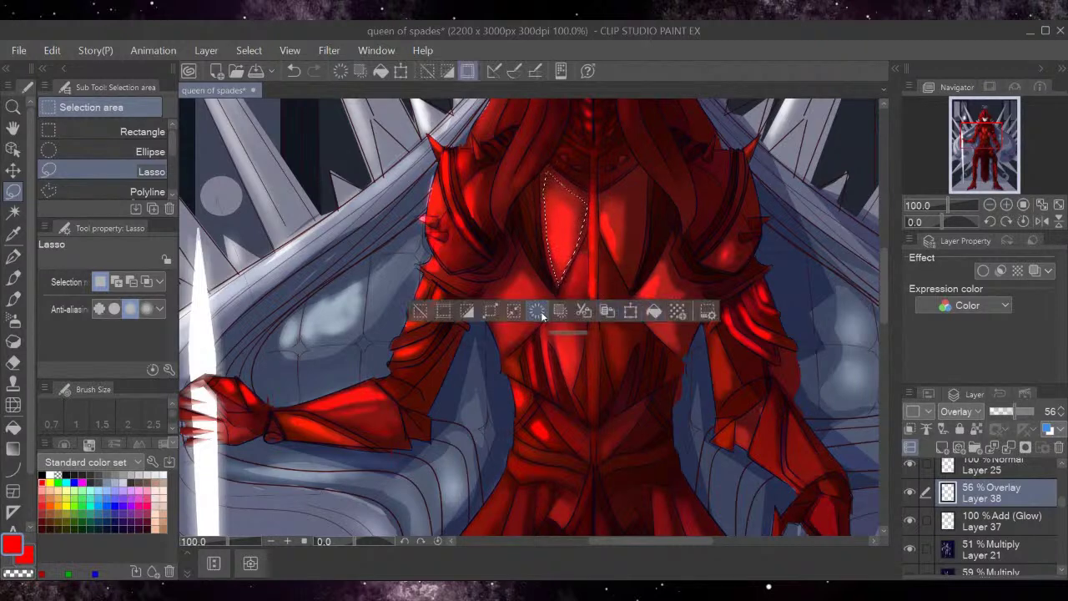
{"action": "left_click", "coordinate": [655, 311]}
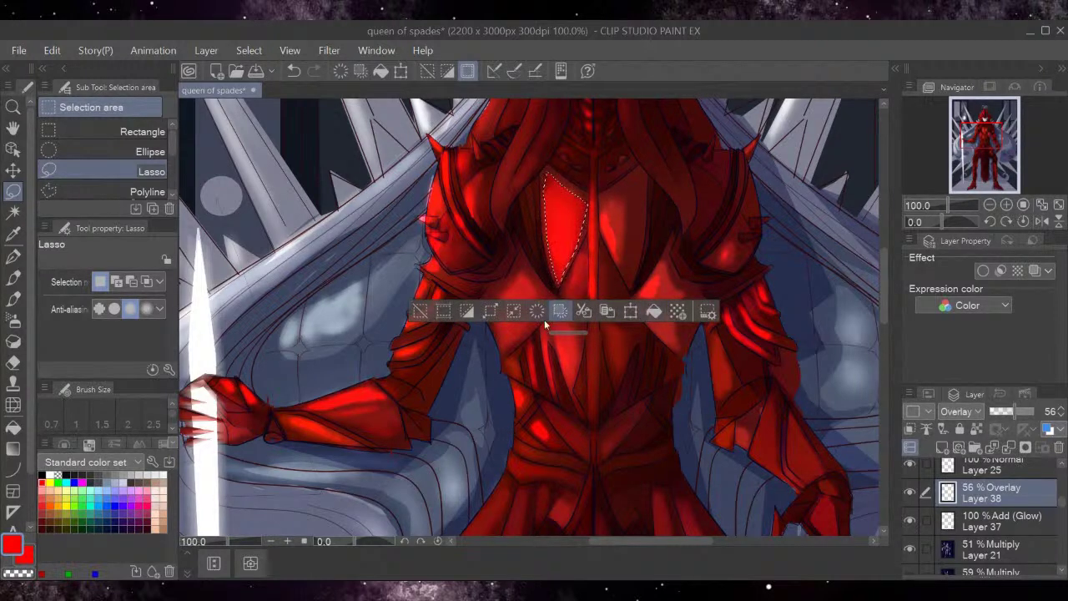
{"action": "left_click", "coordinate": [420, 311]}
{"action": "left_click_drag", "start_coordinate": [1026, 417], "coordinate": [1013, 412]}
{"action": "left_click_drag", "start_coordinate": [1013, 412], "coordinate": [1008, 413]}
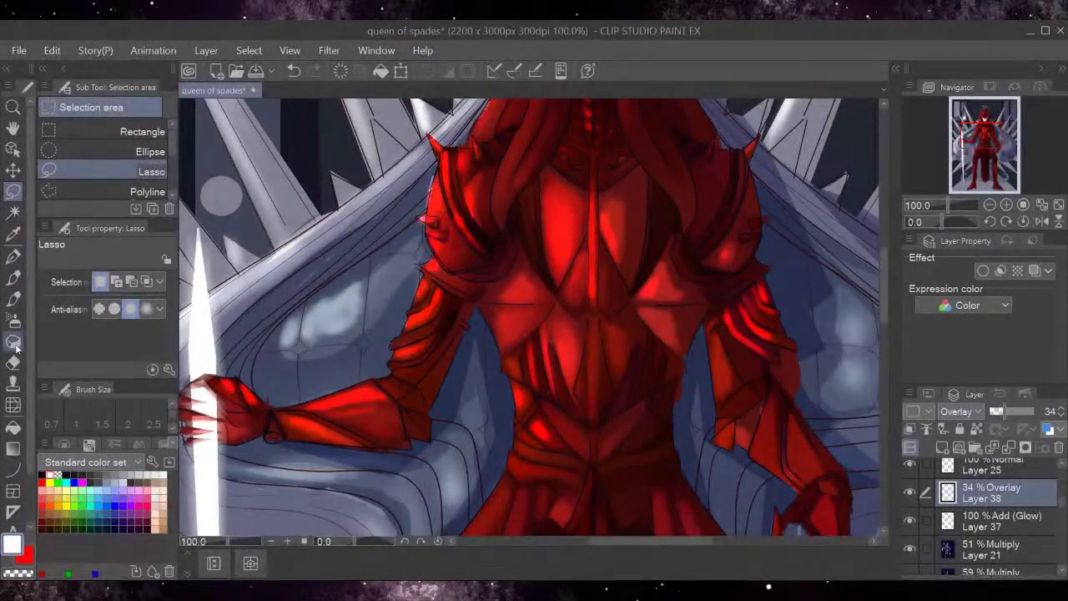
Try a white fill over the chest plate on Layer 38 and clear it.
{"action": "left_click", "coordinate": [14, 425]}
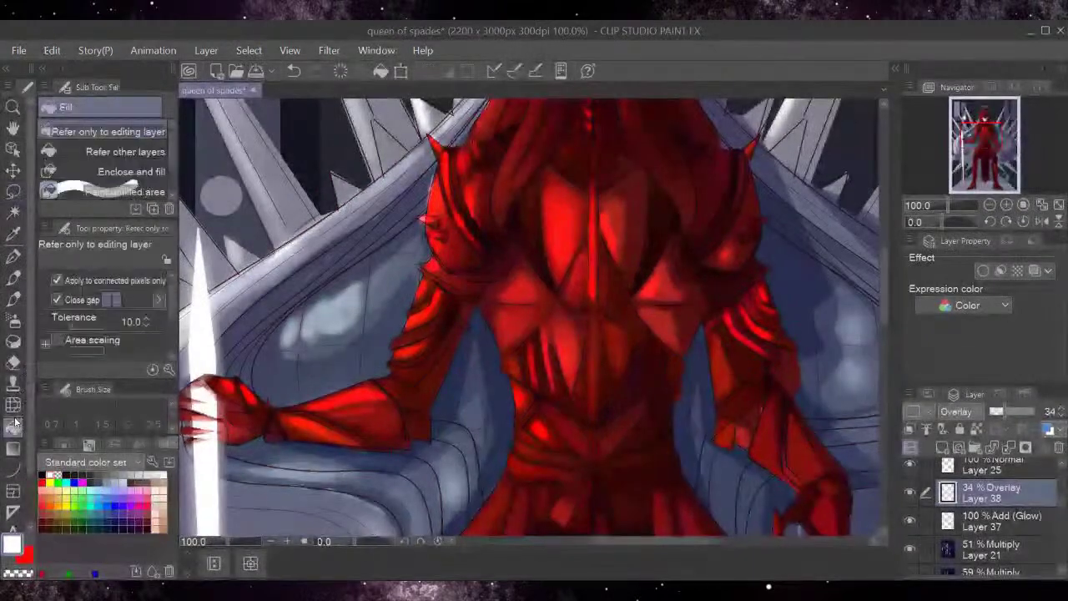
{"action": "left_click", "coordinate": [557, 201]}
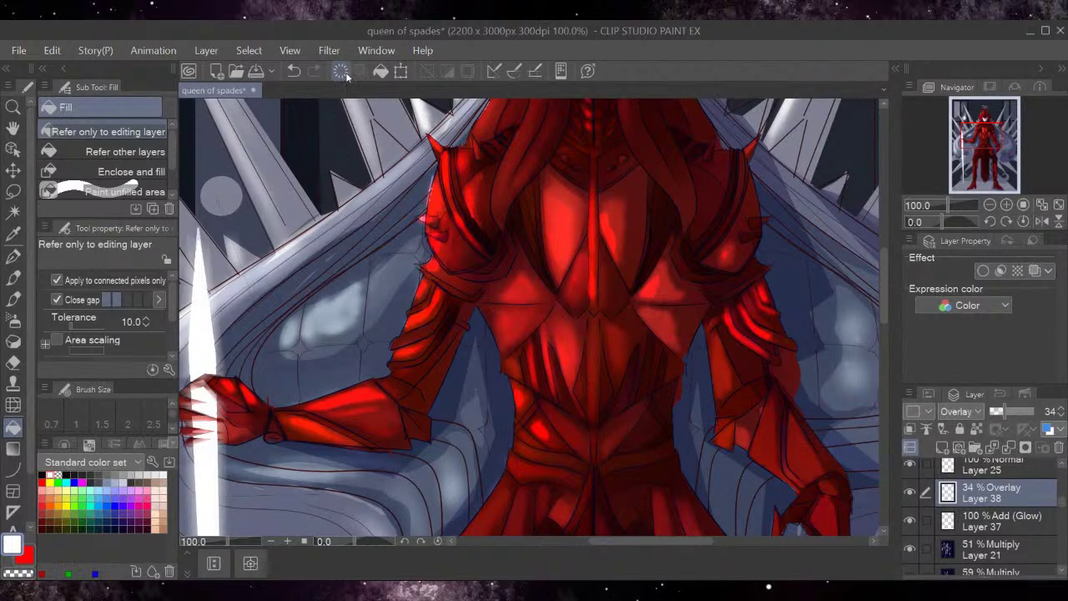
{"action": "key", "text": "ctrl+z"}
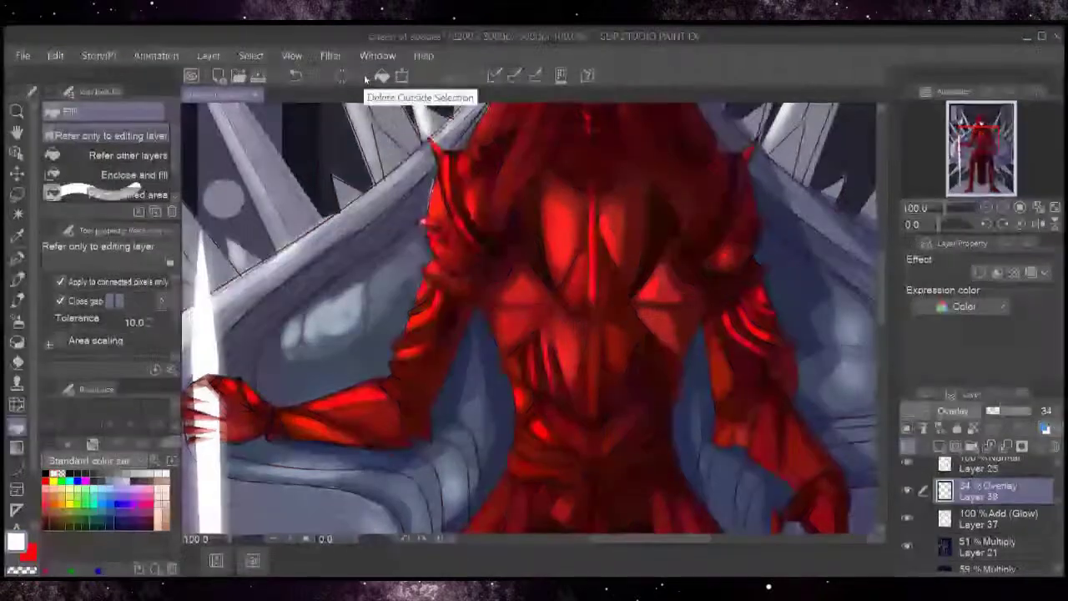
Change Layer 38's blending mode to Hard light.
{"action": "left_click", "coordinate": [956, 411]}
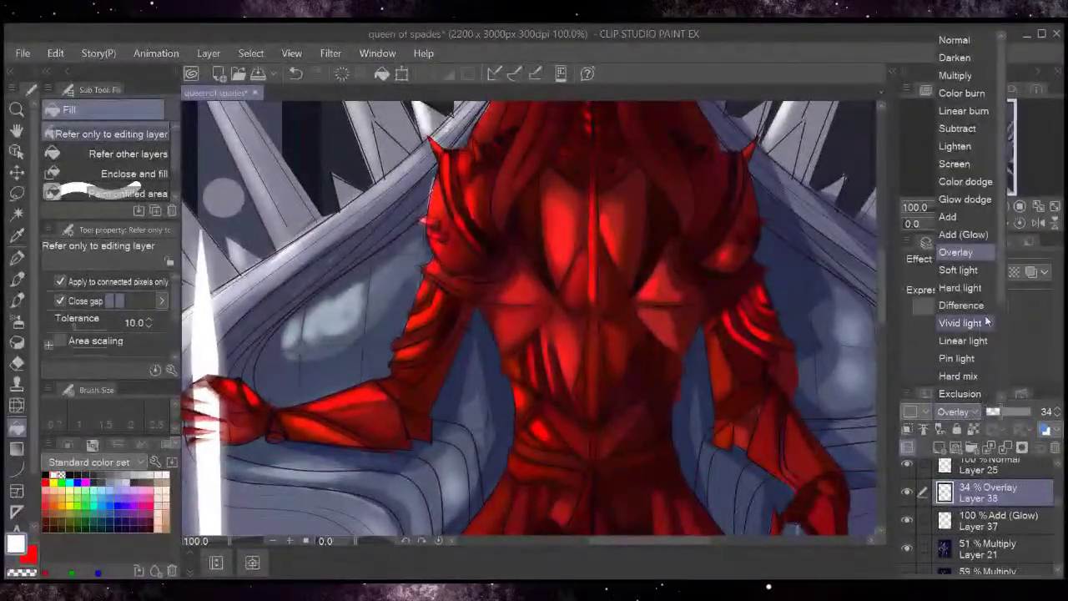
{"action": "scroll", "coordinate": [993, 325], "scroll_direction": "down", "scroll_amount": 3}
{"action": "scroll", "coordinate": [999, 328], "scroll_direction": "up", "scroll_amount": 1}
{"action": "left_click", "coordinate": [959, 236]}
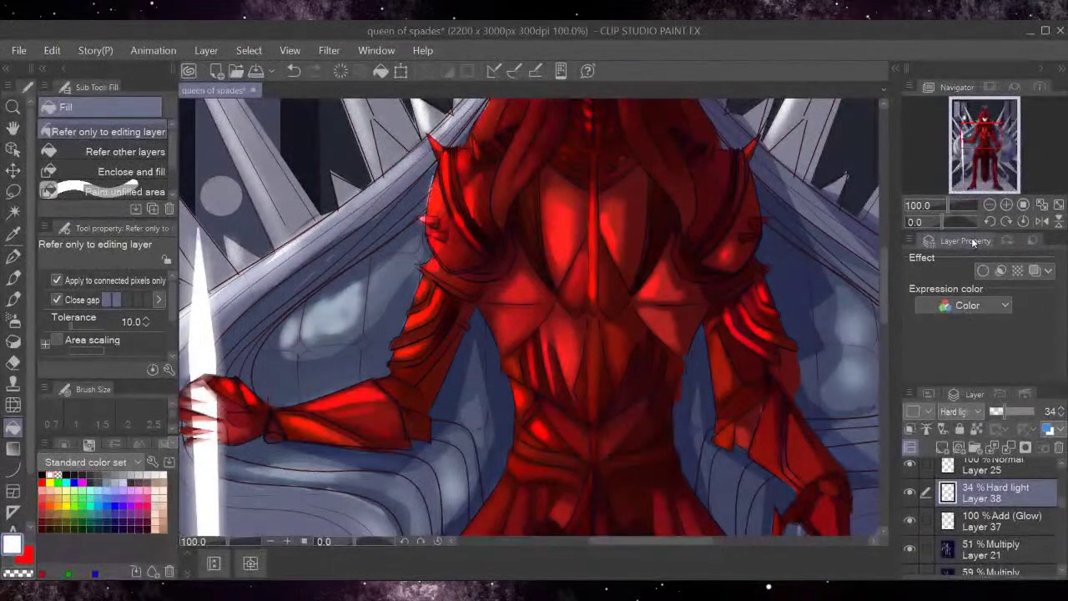
Try white Thin Render Solid strokes on the plate left of the waist, switch the colour to red, and clear the layer.
{"action": "left_click", "coordinate": [12, 278]}
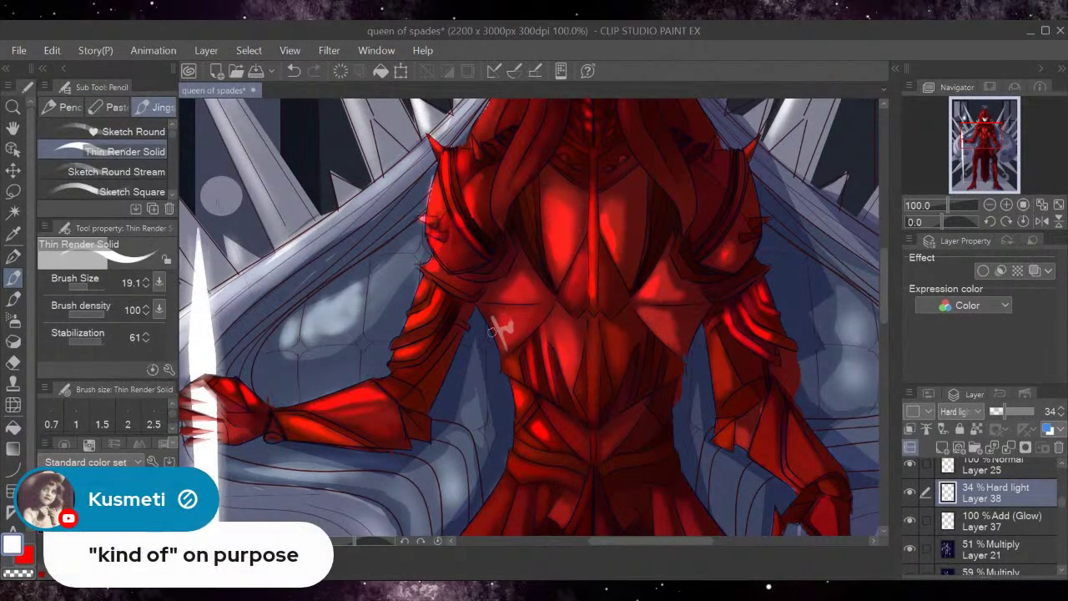
{"action": "key", "text": "x"}
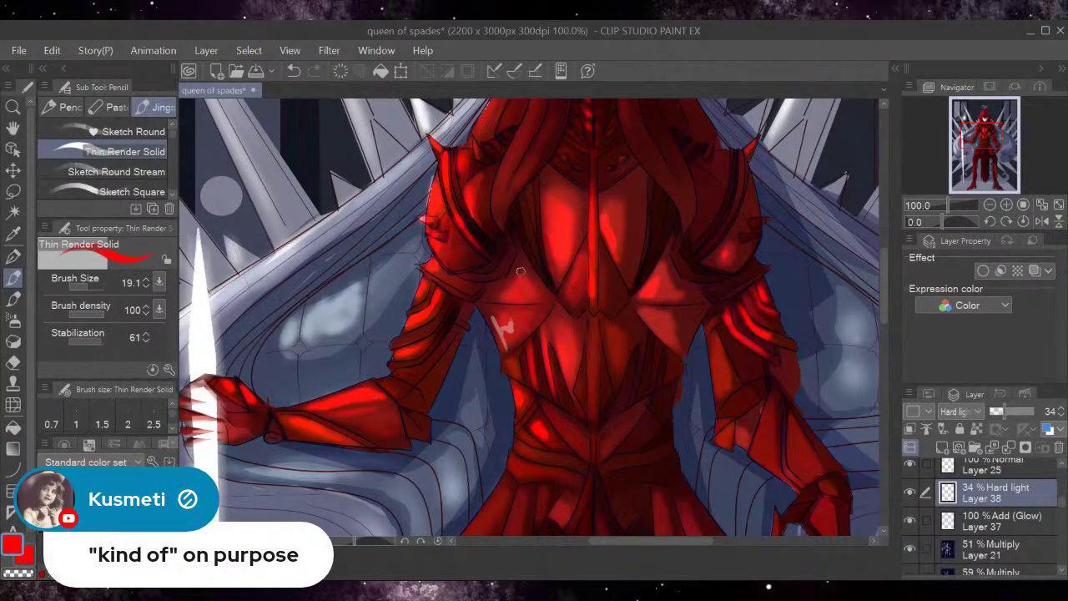
{"action": "left_click", "coordinate": [340, 71]}
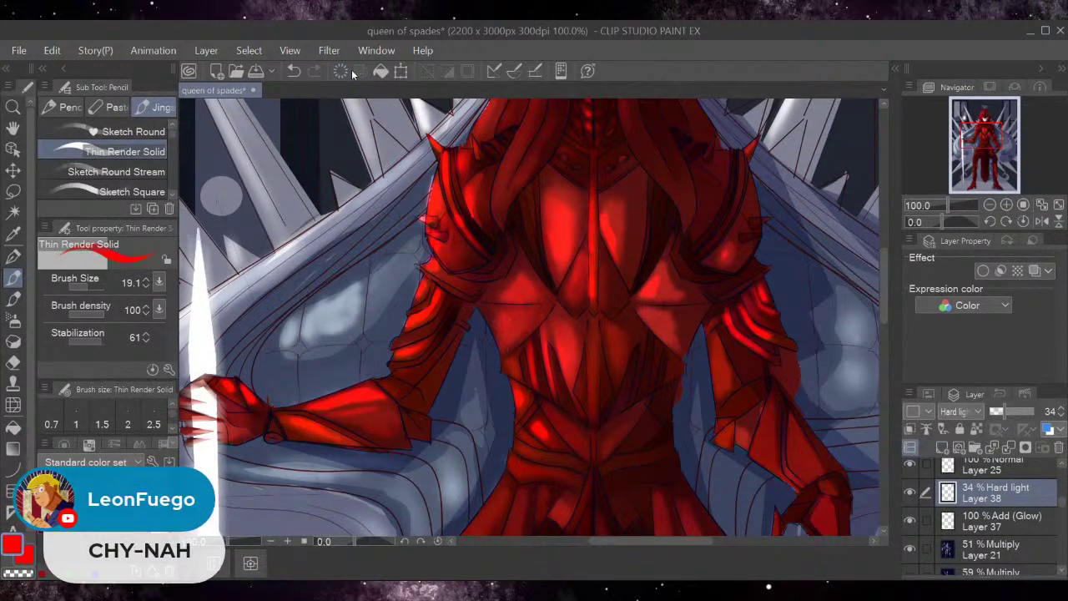
Bring the queen's head into view and set Layer 38's blending mode to Overlay.
{"action": "left_click_drag", "start_coordinate": [986, 139], "coordinate": [985, 121]}
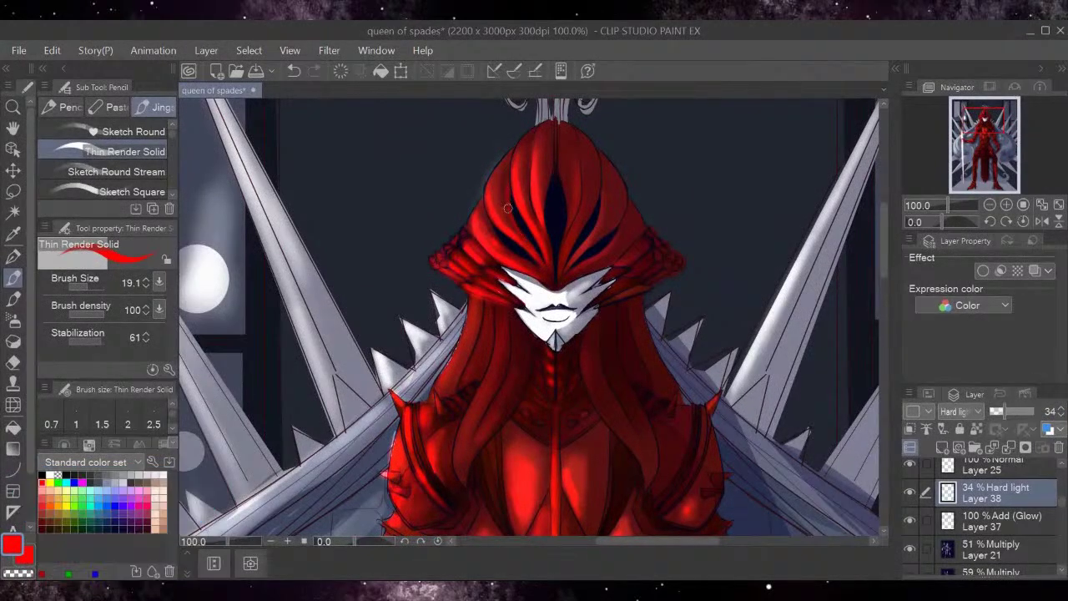
{"action": "left_click", "coordinate": [945, 411]}
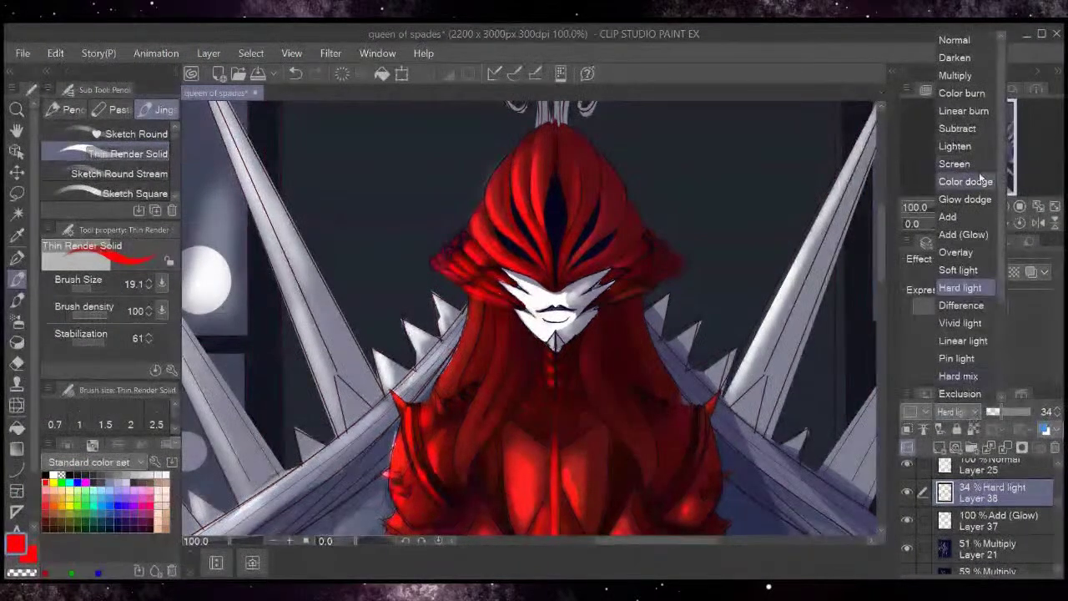
{"action": "left_click", "coordinate": [972, 255]}
{"action": "left_click", "coordinate": [956, 411]}
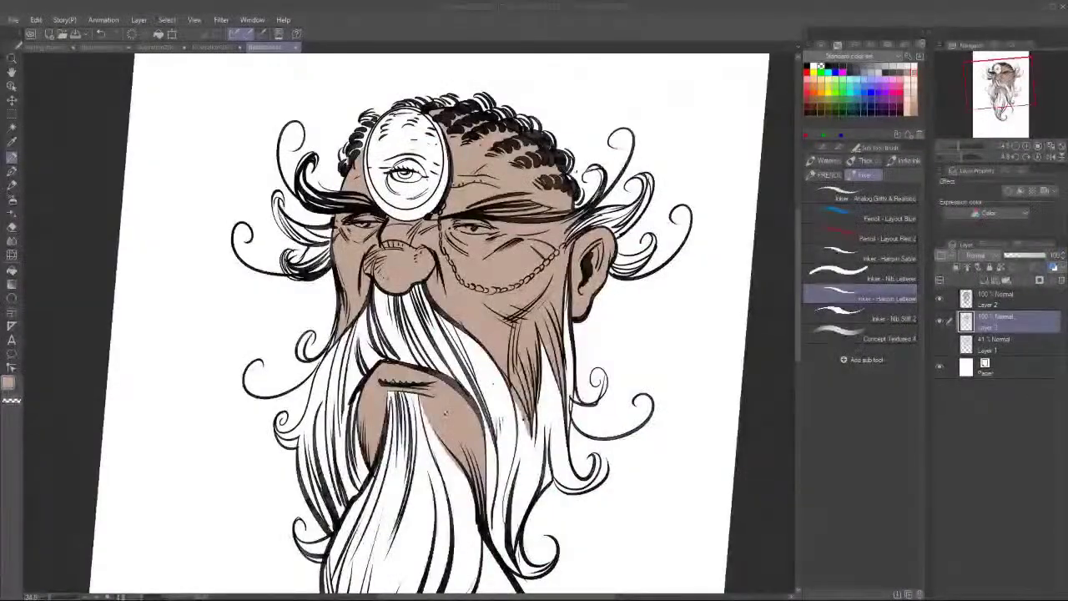
Try an orange fill on the bearded man's moustache on Layer 3 and undo it.
{"action": "left_click", "coordinate": [815, 74]}
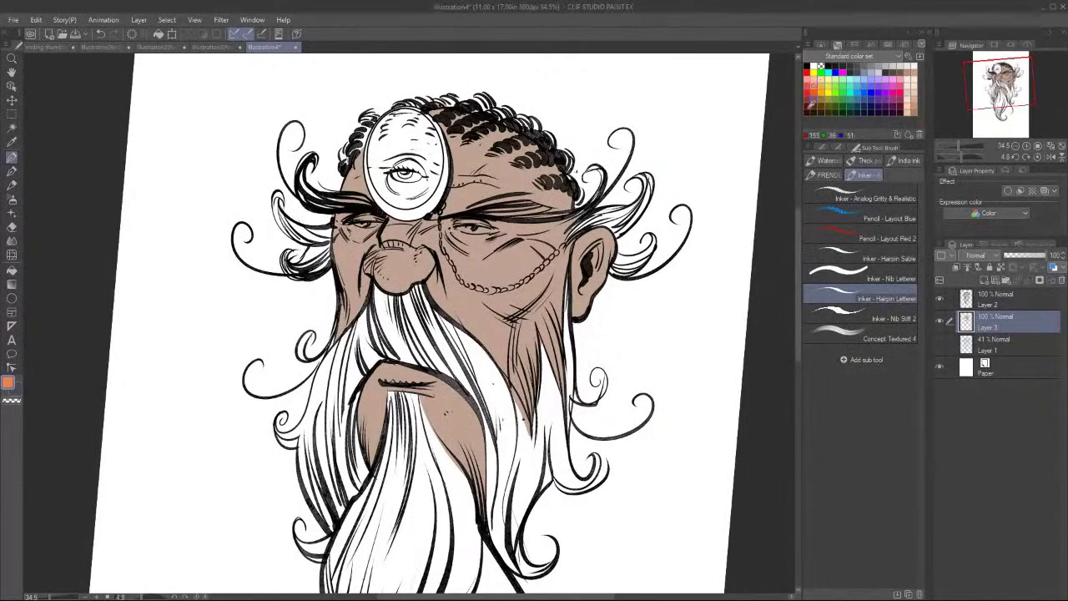
{"action": "key", "text": "g"}
{"action": "left_click", "coordinate": [511, 420]}
{"action": "left_click", "coordinate": [363, 358]}
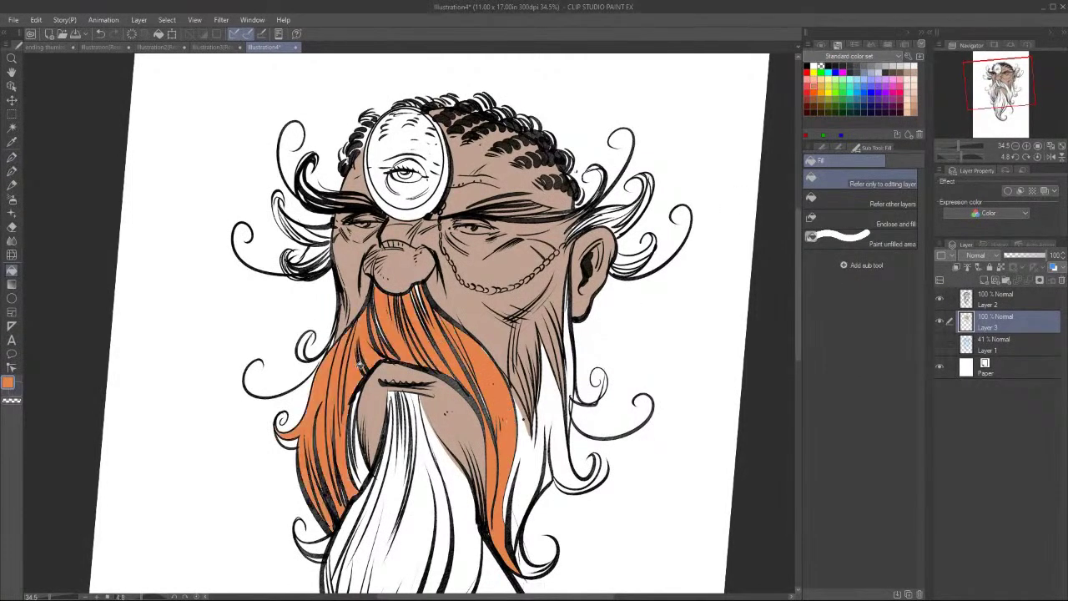
{"action": "key", "text": "ctrl+z"}
{"action": "key", "text": "ctrl+z"}
Fill the sections of the moustache with light blue-grey.
{"action": "left_click", "coordinate": [877, 72]}
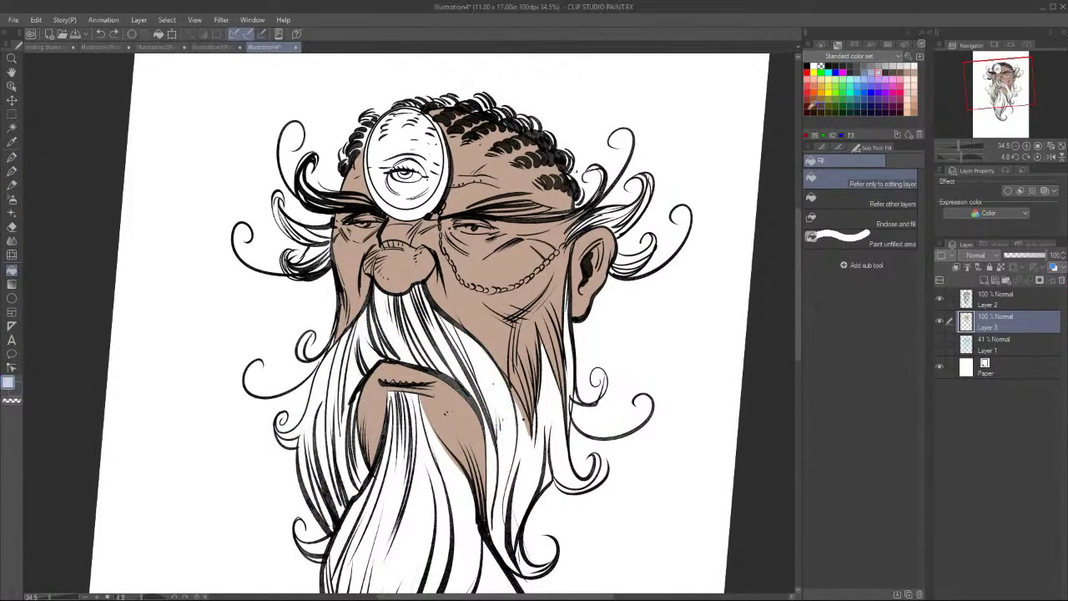
{"action": "left_click", "coordinate": [473, 354]}
{"action": "left_click", "coordinate": [454, 341]}
{"action": "left_click", "coordinate": [424, 334]}
{"action": "left_click", "coordinate": [369, 347]}
{"action": "left_click", "coordinate": [355, 351]}
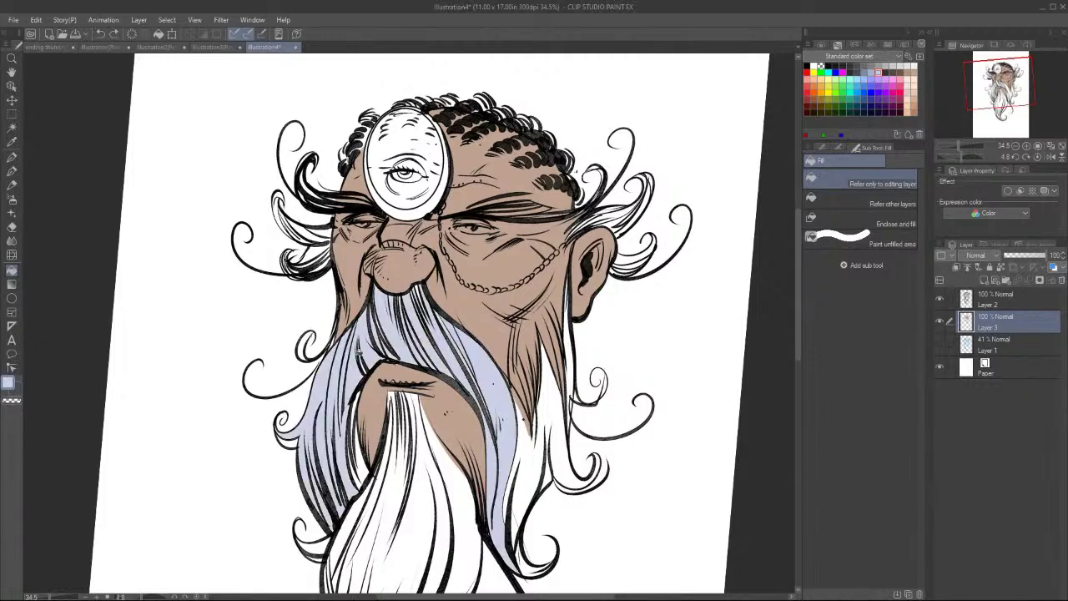
Fill the gaps beside the chin and the long central beard with the same light blue-grey.
{"action": "left_click", "coordinate": [354, 433]}
{"action": "left_click", "coordinate": [359, 455]}
{"action": "mouse_move", "coordinate": [363, 469]}
{"action": "left_mouse_down"}
{"action": "mouse_move", "coordinate": [365, 387]}
{"action": "mouse_move", "coordinate": [370, 516]}
{"action": "mouse_move", "coordinate": [424, 461]}
{"action": "mouse_move", "coordinate": [452, 508]}
{"action": "mouse_move", "coordinate": [415, 387]}
{"action": "mouse_move", "coordinate": [396, 448]}
{"action": "mouse_move", "coordinate": [405, 423]}
{"action": "left_mouse_up"}
{"action": "scroll", "coordinate": [632, 429], "scroll_direction": "down", "scroll_amount": 3}
Fill the side beard below the ear and the small strand gaps at the central beard's left edge with light blue-grey.
{"action": "key", "text": "b"}
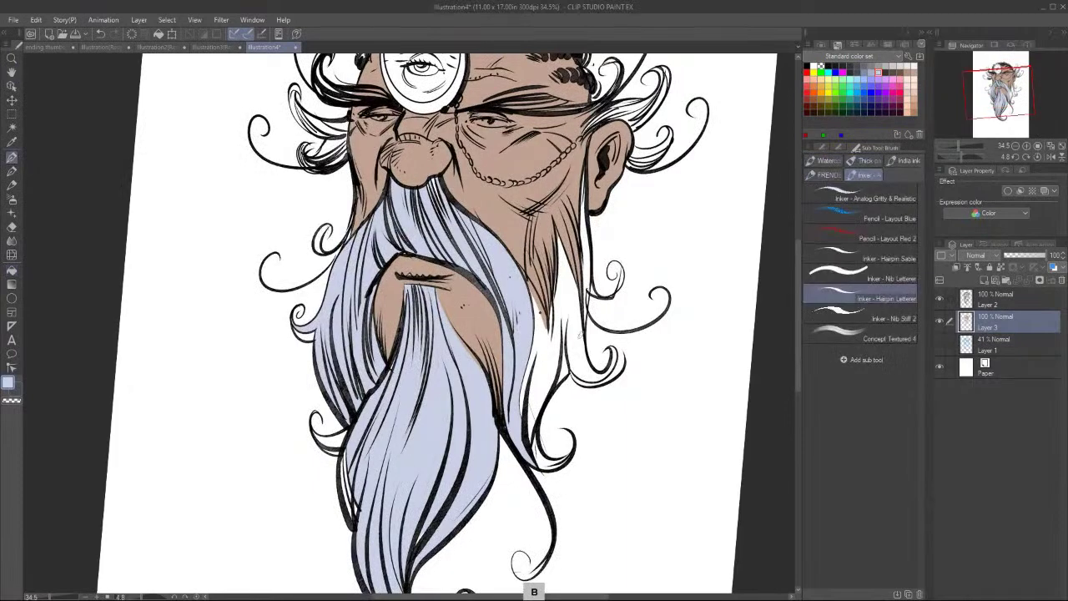
{"action": "key", "text": "g"}
{"action": "left_click", "coordinate": [559, 328]}
{"action": "left_click", "coordinate": [586, 251]}
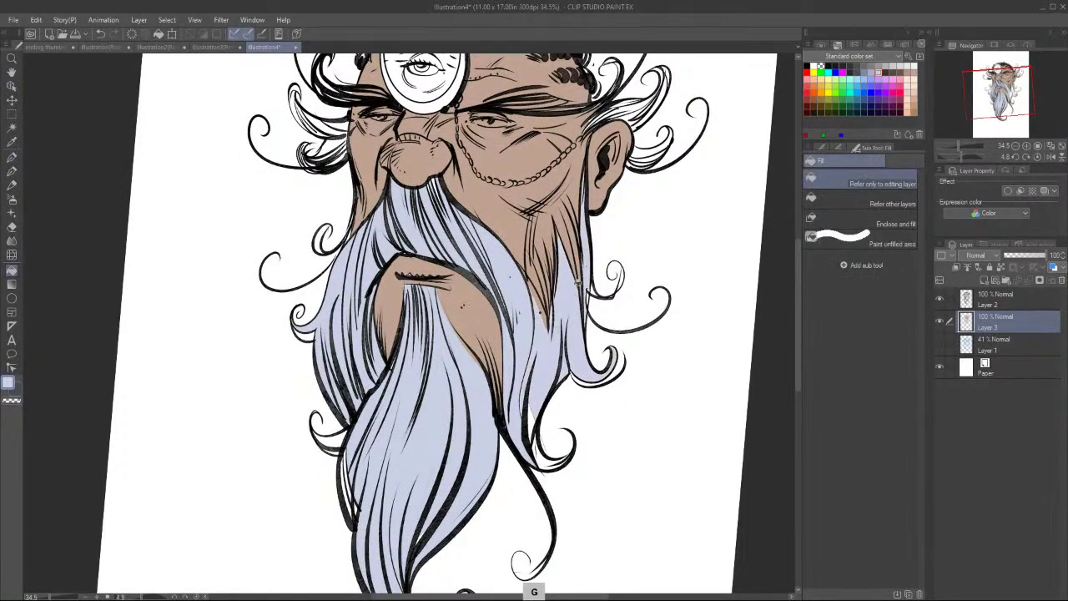
{"action": "left_click", "coordinate": [349, 469]}
{"action": "left_click", "coordinate": [350, 477]}
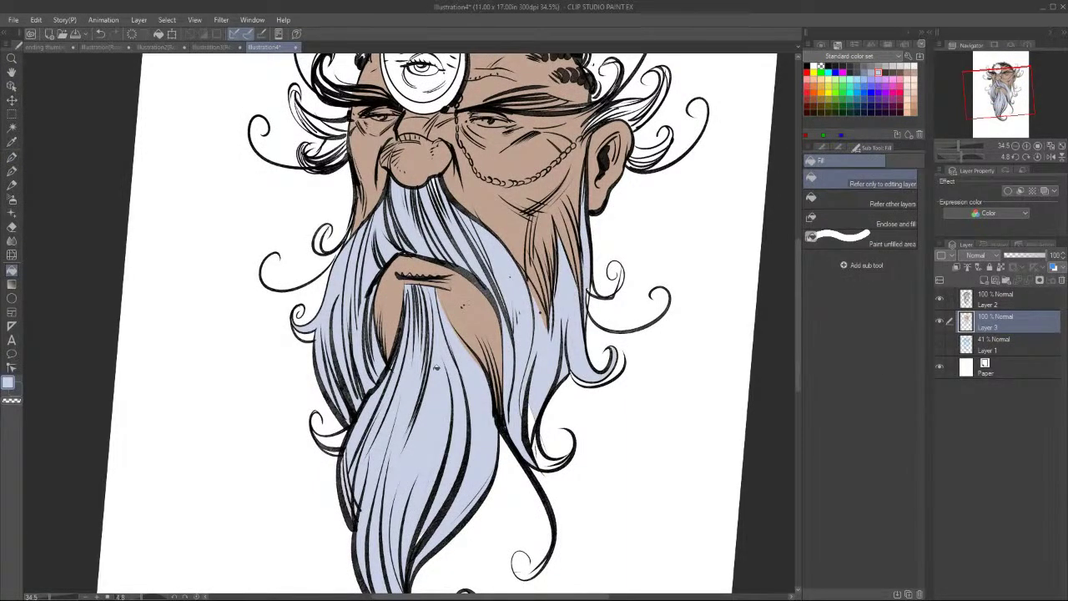
Enlarge the Inker - Hairpin Letterer brush and paint over the uncoloured gaps in the side beard and central beard.
{"action": "left_click_drag", "start_coordinate": [538, 175], "coordinate": [539, 226]}
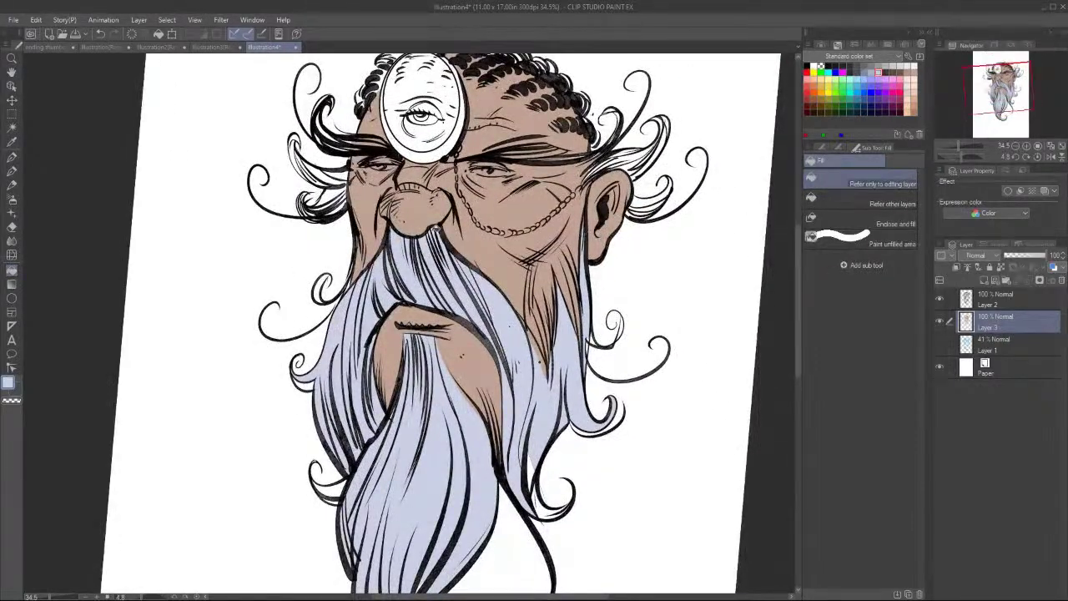
{"action": "key", "text": "b"}
{"action": "key", "text": "bracketright"}
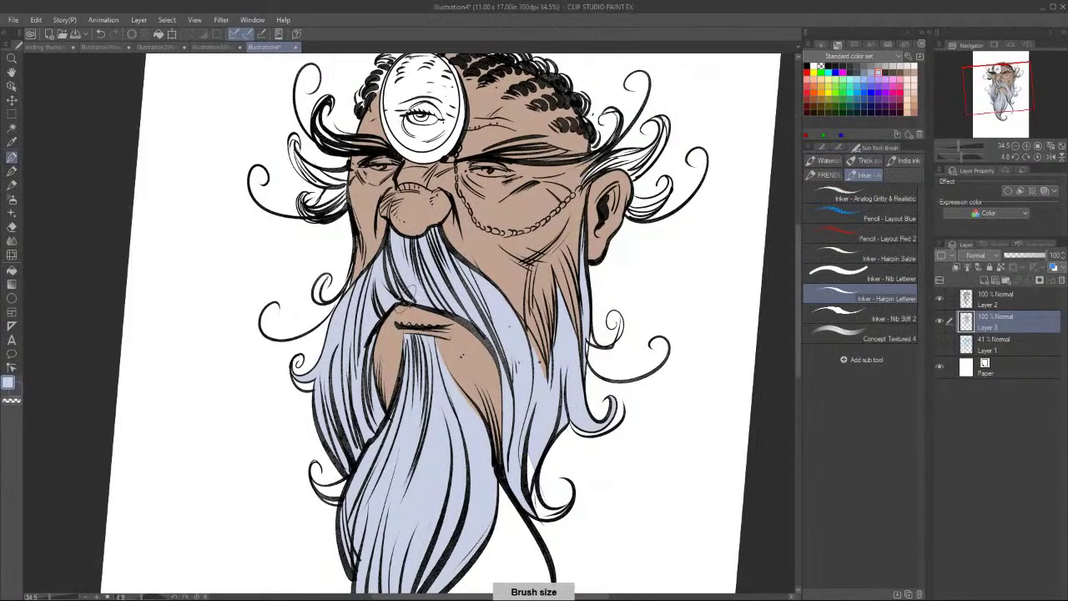
{"action": "left_click_drag", "start_coordinate": [529, 457], "coordinate": [536, 483]}
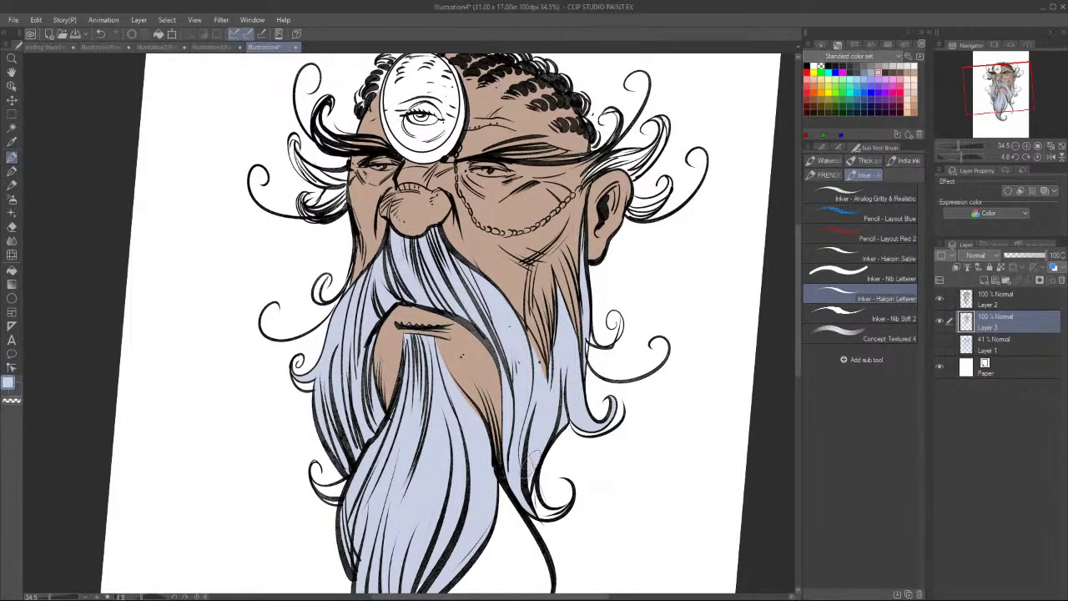
{"action": "mouse_move", "coordinate": [404, 405]}
{"action": "left_mouse_down"}
{"action": "mouse_move", "coordinate": [389, 449]}
{"action": "mouse_move", "coordinate": [392, 433]}
{"action": "left_mouse_up"}
{"action": "left_click_drag", "start_coordinate": [427, 362], "coordinate": [395, 418]}
Colour the curled tips of the right-hand beard strands light blue-grey, filling the closed curls and brushing the open ones.
{"action": "key", "text": "space"}
{"action": "mouse_move", "coordinate": [642, 411]}
{"action": "left_mouse_down"}
{"action": "mouse_move", "coordinate": [562, 331]}
{"action": "mouse_move", "coordinate": [584, 153]}
{"action": "mouse_move", "coordinate": [570, 146]}
{"action": "left_mouse_up"}
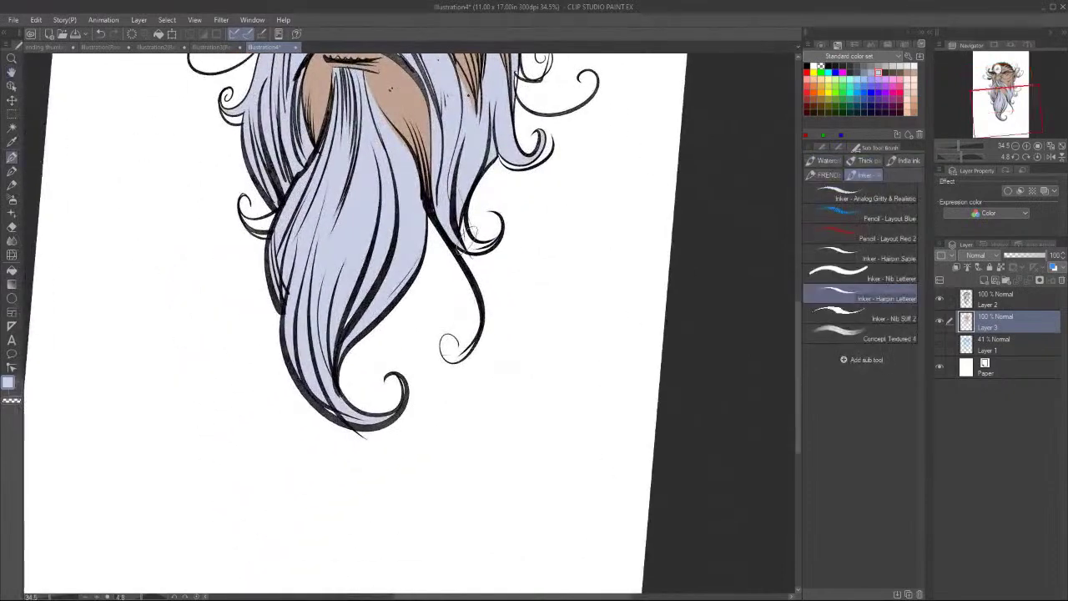
{"action": "key", "text": "g"}
{"action": "left_click", "coordinate": [479, 245]}
{"action": "left_click", "coordinate": [546, 147]}
{"action": "key", "text": "b"}
{"action": "mouse_move", "coordinate": [512, 171]}
{"action": "left_mouse_down"}
{"action": "mouse_move", "coordinate": [539, 164]}
{"action": "mouse_move", "coordinate": [548, 139]}
{"action": "left_mouse_up"}
{"action": "left_click_drag", "start_coordinate": [449, 343], "coordinate": [472, 349]}
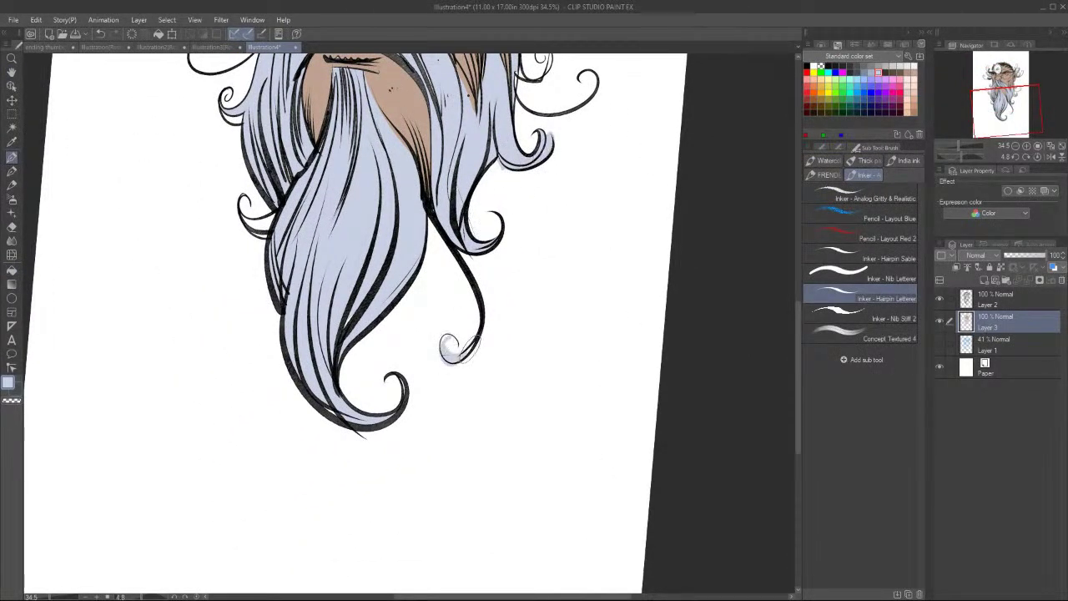
Fill the small curl at the lower left of the beard with light blue-grey.
{"action": "key", "text": "space"}
{"action": "left_click_drag", "start_coordinate": [630, 138], "coordinate": [679, 400]}
{"action": "key", "text": "g"}
{"action": "left_click", "coordinate": [316, 487]}
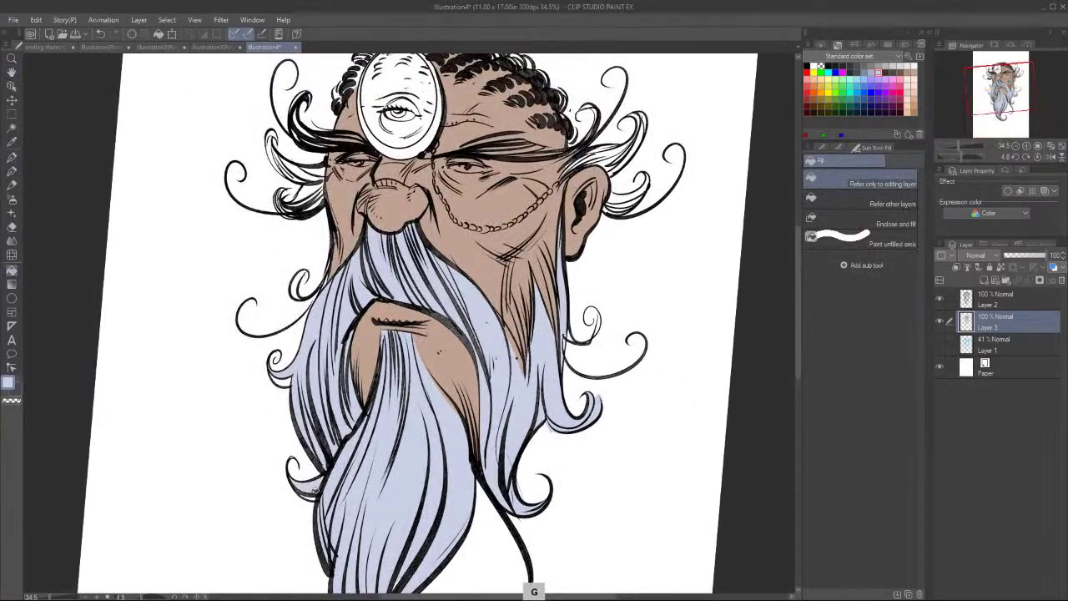
Colour the hair tufts flaring out beside the left eye light blue-grey, filling the strands and brushing in their open edges.
{"action": "key", "text": "b"}
{"action": "left_click_drag", "start_coordinate": [319, 165], "coordinate": [306, 189]}
{"action": "key", "text": "g"}
{"action": "left_click", "coordinate": [314, 172]}
{"action": "left_click", "coordinate": [287, 160]}
{"action": "left_click", "coordinate": [272, 143]}
{"action": "left_click", "coordinate": [315, 203]}
{"action": "left_click", "coordinate": [311, 193]}
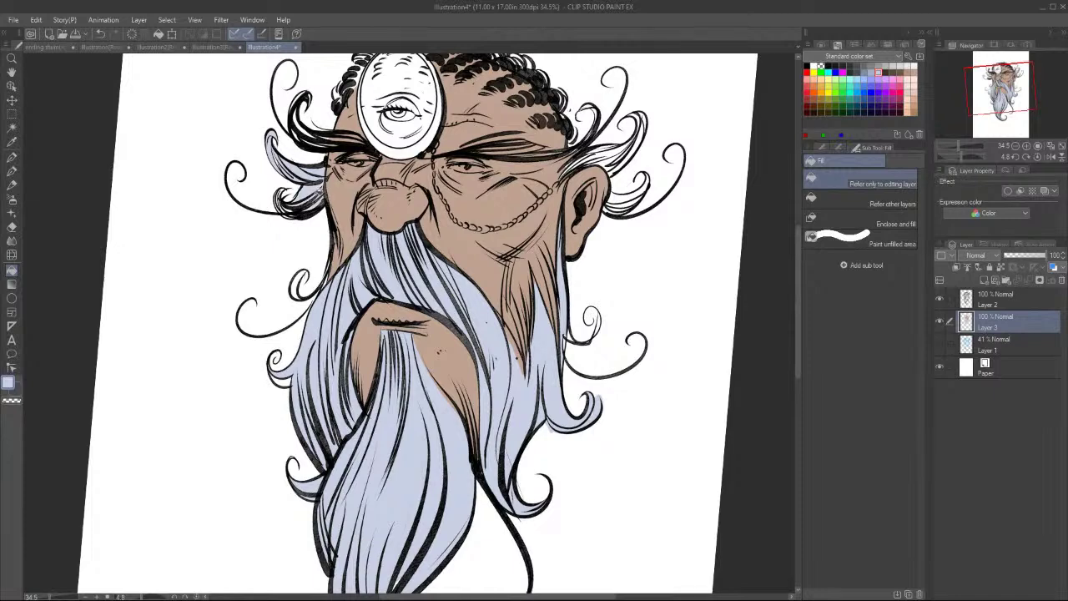
{"action": "key", "text": "b"}
{"action": "key", "text": "ctrl+z"}
{"action": "mouse_move", "coordinate": [307, 186]}
{"action": "left_mouse_down"}
{"action": "mouse_move", "coordinate": [317, 200]}
{"action": "mouse_move", "coordinate": [291, 207]}
{"action": "mouse_move", "coordinate": [281, 197]}
{"action": "mouse_move", "coordinate": [294, 215]}
{"action": "left_mouse_up"}
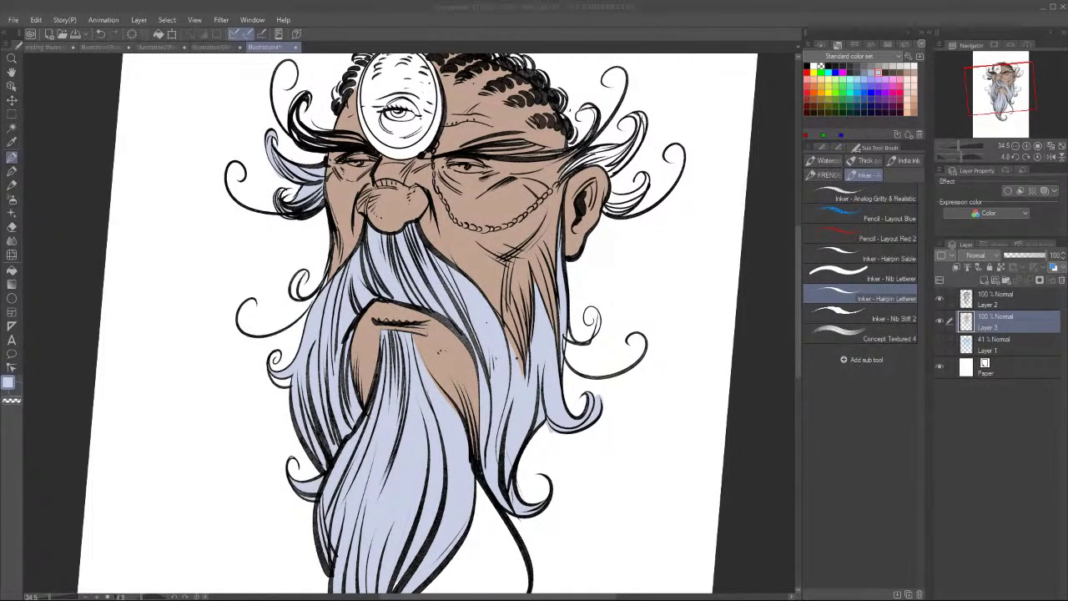
Fill the small curls along the left side of the moustache with light blue-grey.
{"action": "key", "text": "g"}
{"action": "left_click", "coordinate": [302, 282]}
{"action": "left_click", "coordinate": [286, 379]}
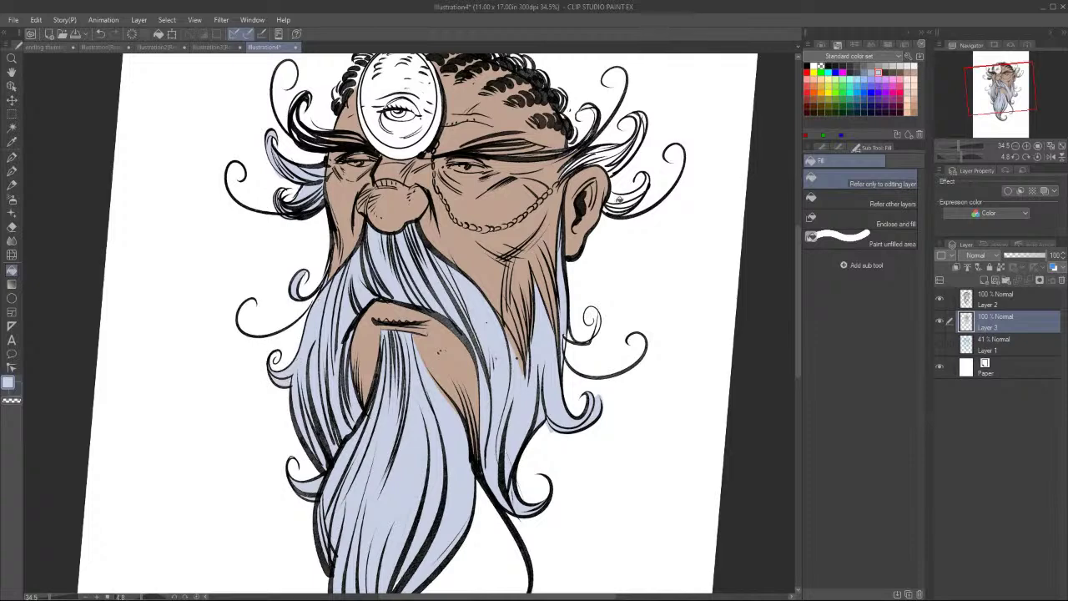
Fill the hair tufts above and behind the ear and the adjoining eyebrow strands with light blue-grey.
{"action": "left_click", "coordinate": [622, 196]}
{"action": "left_click", "coordinate": [607, 154]}
{"action": "left_click", "coordinate": [580, 163]}
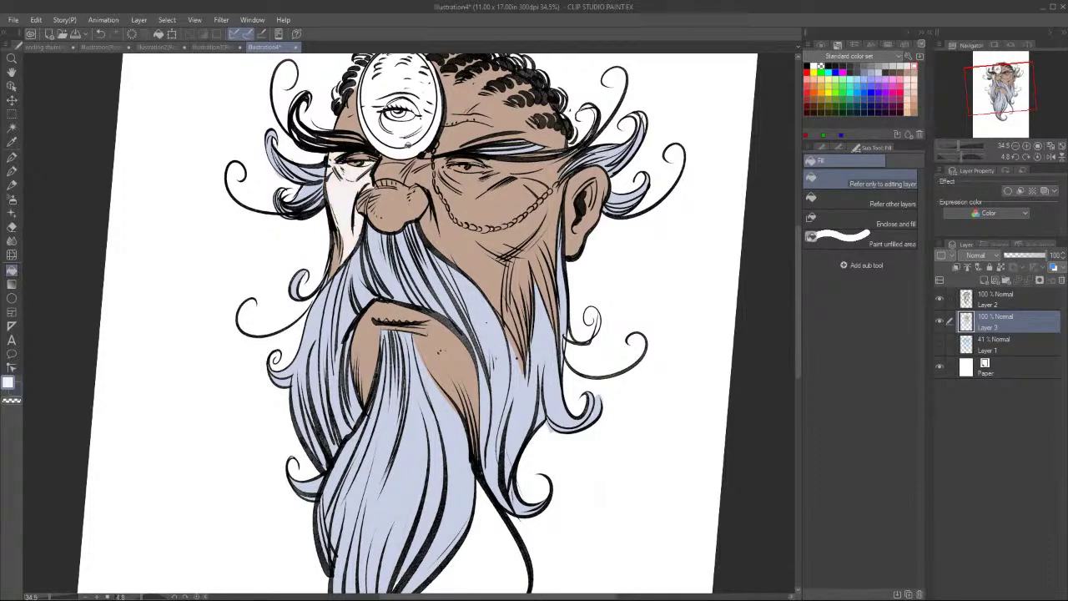
Brush the whites of both eyes in near-white on the flat colour layer.
{"action": "key", "text": "b"}
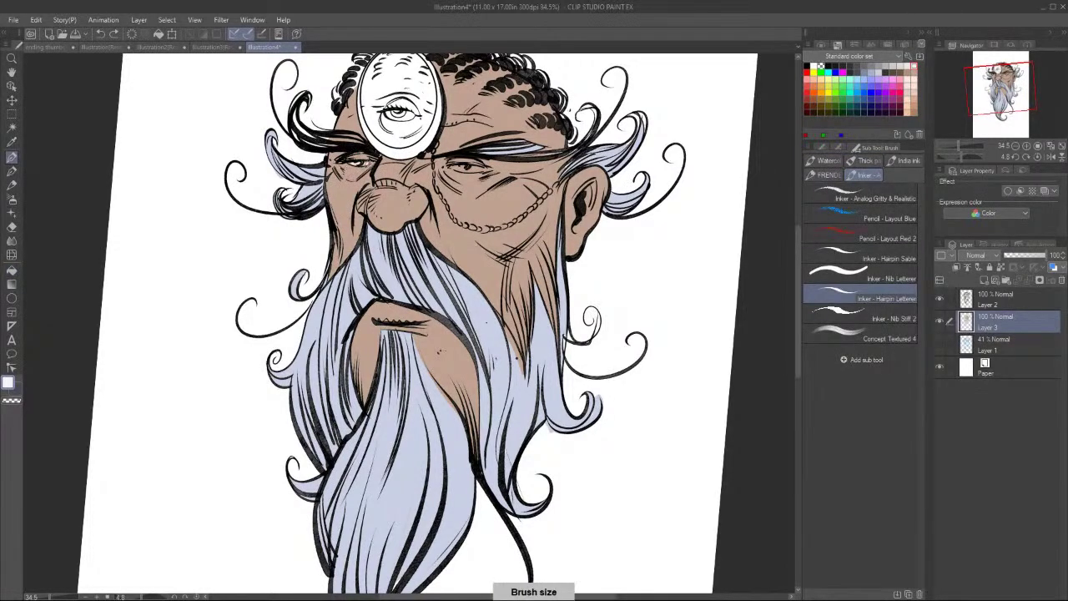
{"action": "key", "text": "r"}
{"action": "mouse_move", "coordinate": [686, 464]}
{"action": "left_mouse_down"}
{"action": "mouse_move", "coordinate": [713, 389]}
{"action": "mouse_move", "coordinate": [714, 267]}
{"action": "left_mouse_up"}
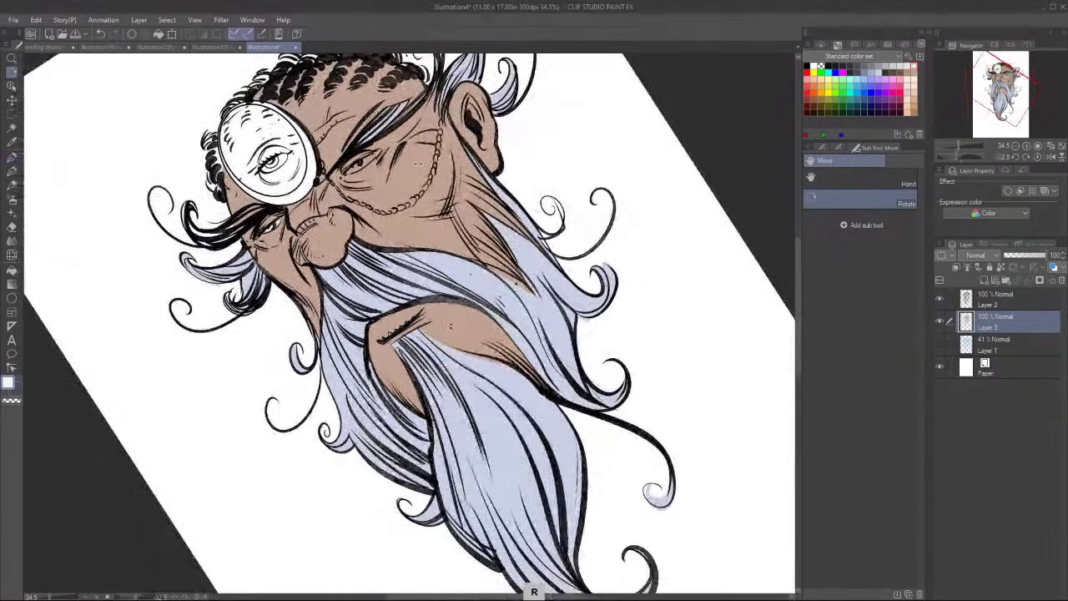
{"action": "key", "text": "b"}
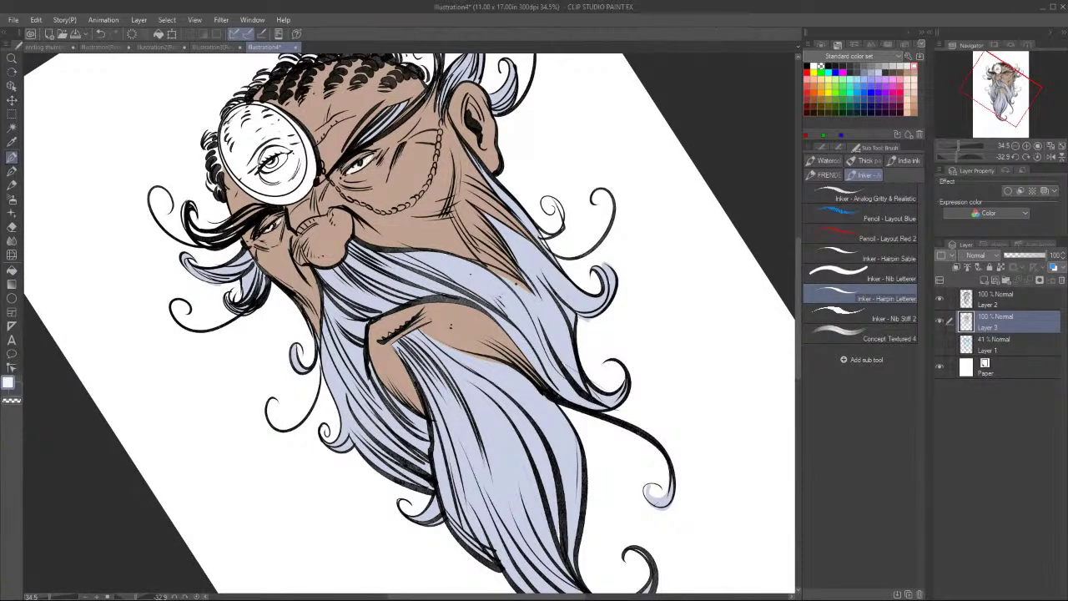
{"action": "key", "text": "space"}
{"action": "left_click_drag", "start_coordinate": [701, 357], "coordinate": [732, 464]}
{"action": "key", "text": "shift+space"}
{"action": "key", "text": "b"}
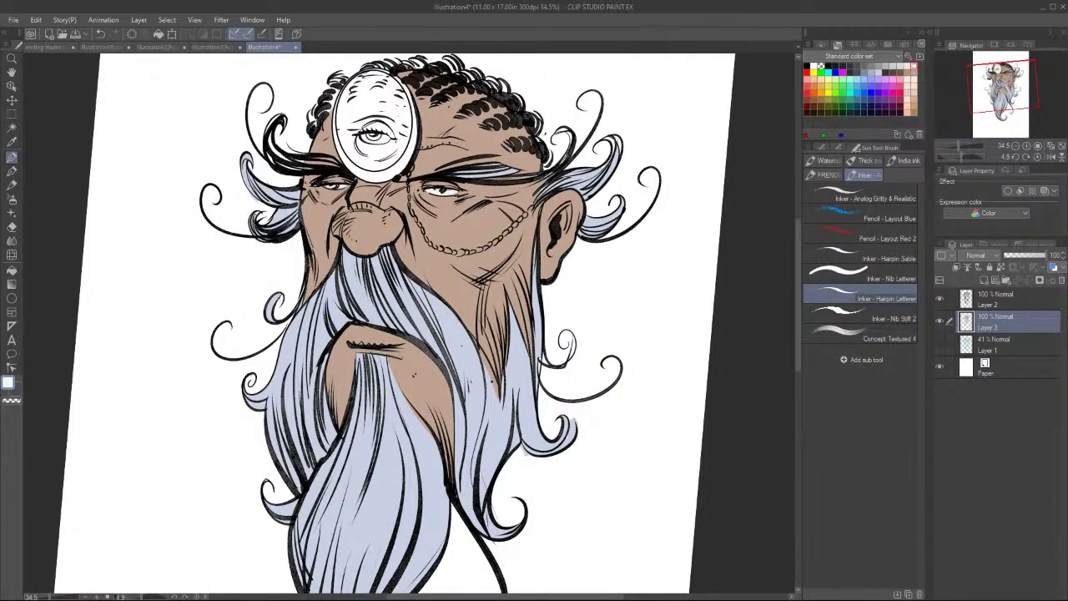
Save the illustration as mon-cal in CLIP STUDIO FORMAT in the 2023 sketches folder.
{"action": "left_click", "coordinate": [13, 19]}
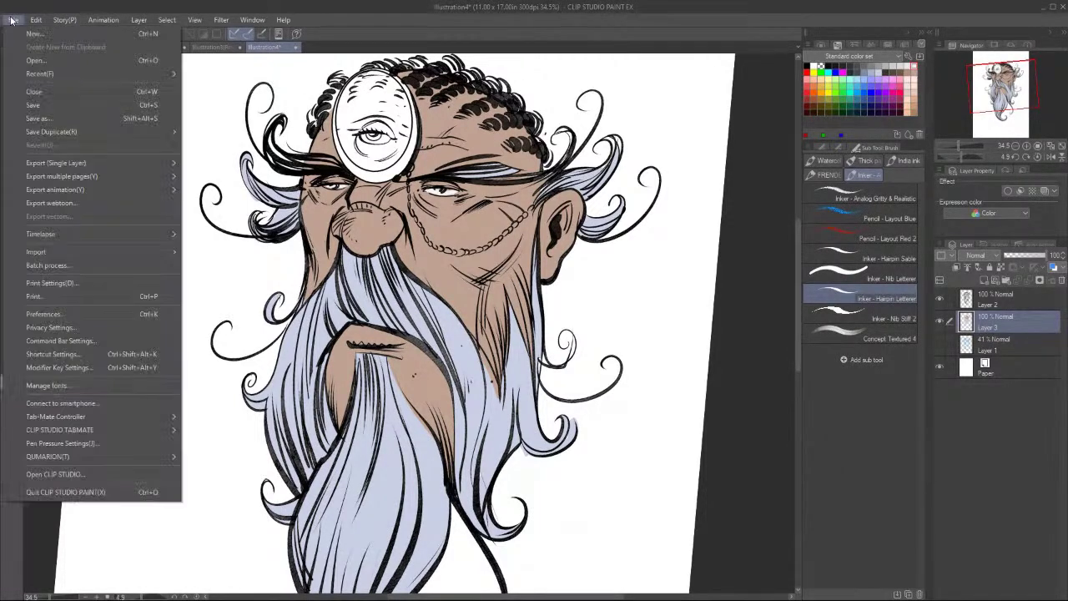
{"action": "left_click", "coordinate": [53, 116]}
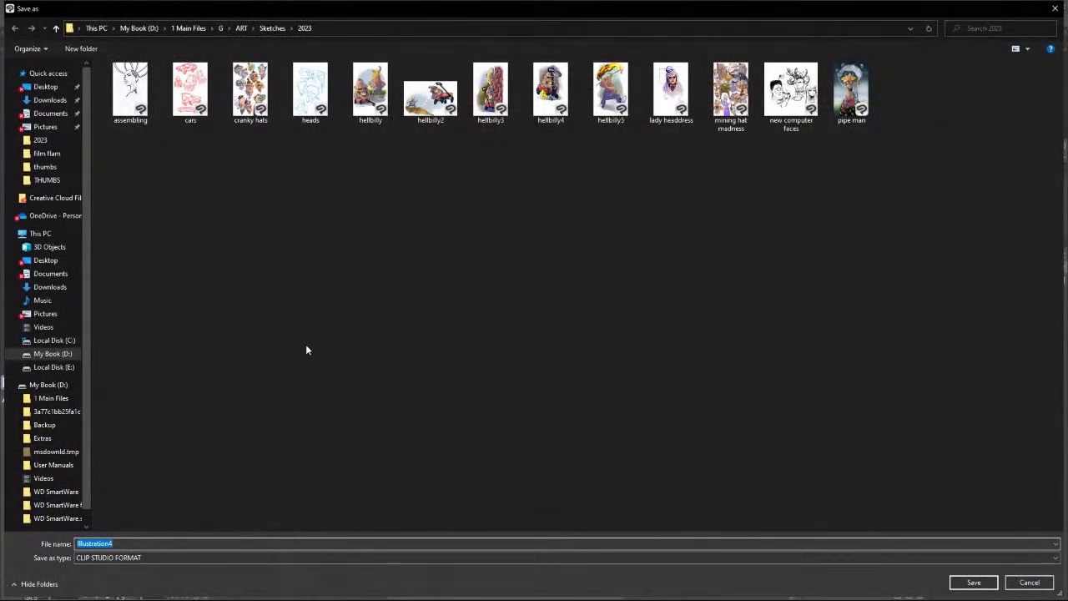
{"action": "type", "text": "ono"}
{"action": "key", "text": "BackSpace"}
{"action": "key", "text": "BackSpace"}
{"action": "type", "text": "mon"}
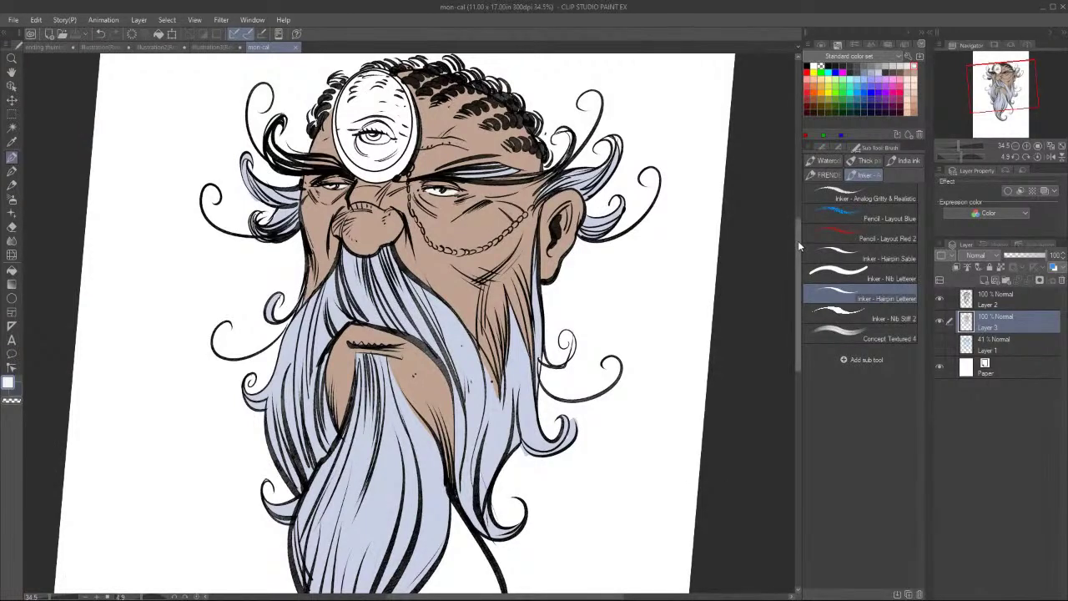
Fill the inside of the forehead oval with red and brush red over the gaps around its eye drawing.
{"action": "left_click_drag", "start_coordinate": [798, 241], "coordinate": [799, 222]}
{"action": "left_click", "coordinate": [808, 86]}
{"action": "key", "text": "g"}
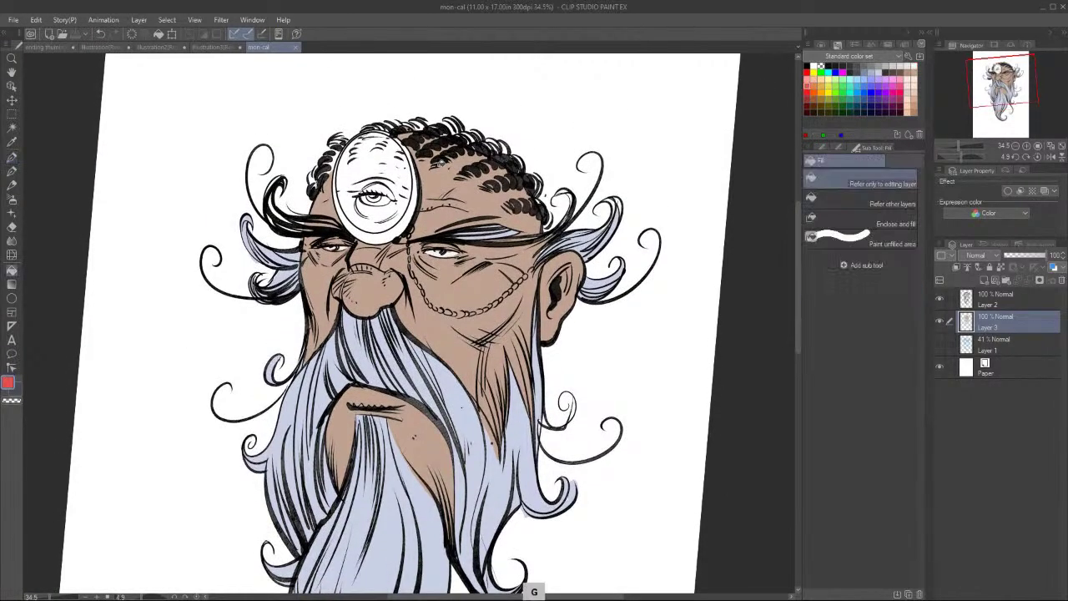
{"action": "left_click", "coordinate": [378, 160]}
{"action": "key", "text": "b"}
{"action": "left_click_drag", "start_coordinate": [362, 195], "coordinate": [390, 198]}
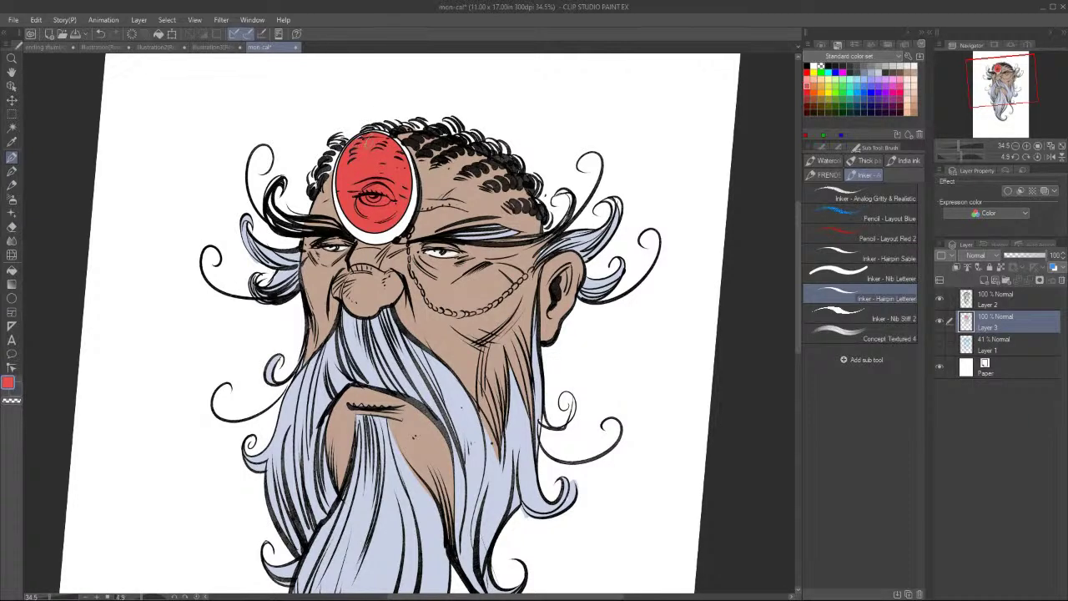
Fill the rim of the forehead oval with golden orange.
{"action": "left_click", "coordinate": [822, 84]}
{"action": "key", "text": "g"}
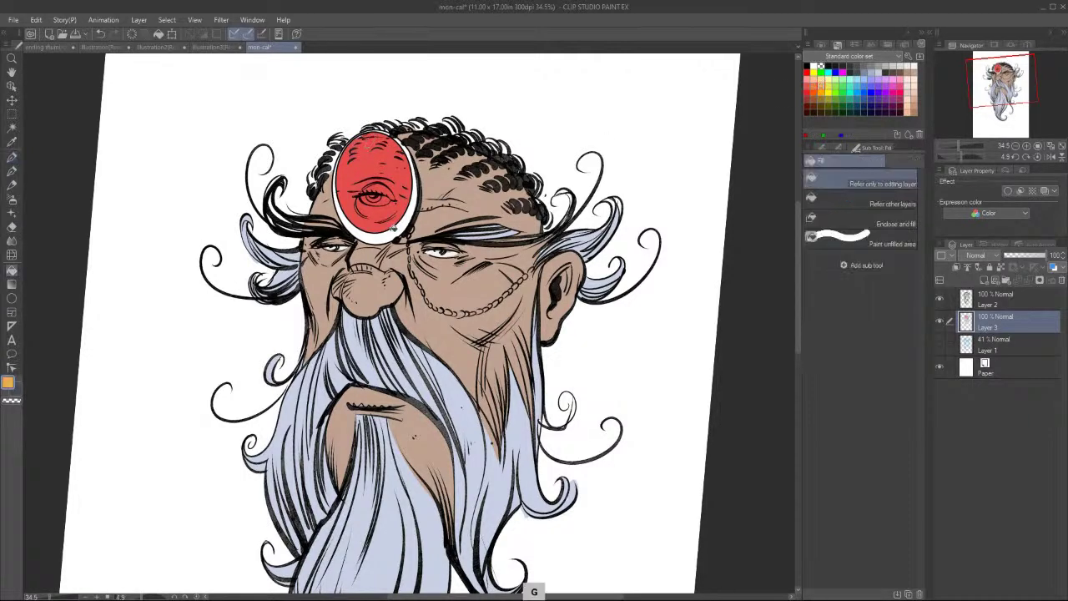
{"action": "left_click", "coordinate": [393, 227]}
Try brushing the chain across the cheek in a golden tone.
{"action": "key", "text": "b"}
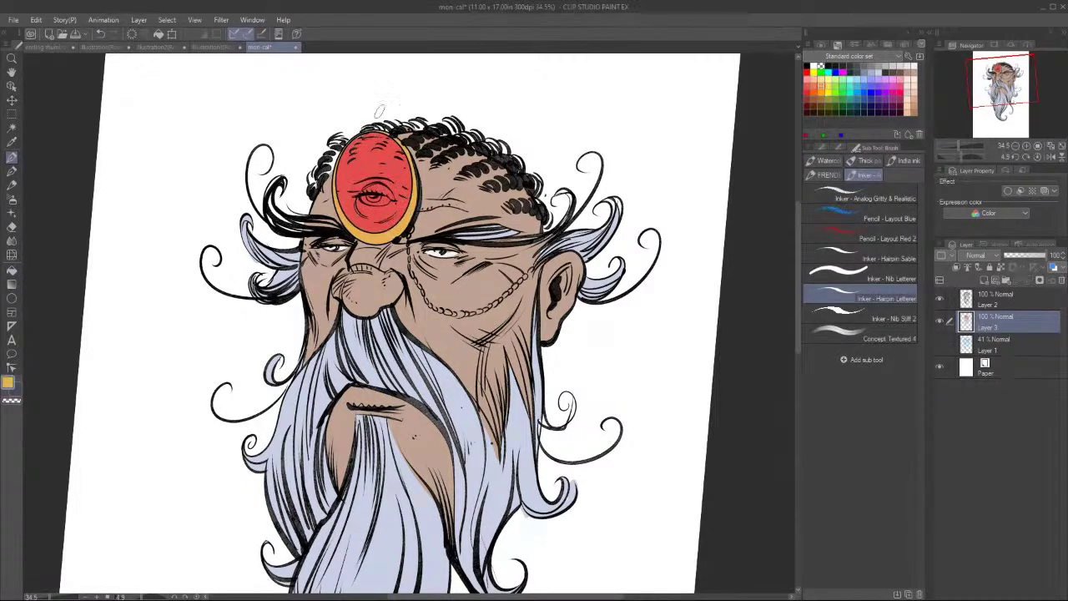
{"action": "mouse_move", "coordinate": [414, 265]}
{"action": "left_mouse_down"}
{"action": "mouse_move", "coordinate": [439, 310]}
{"action": "mouse_move", "coordinate": [457, 313]}
{"action": "mouse_move", "coordinate": [505, 298]}
{"action": "mouse_move", "coordinate": [541, 260]}
{"action": "left_mouse_up"}
{"action": "key", "text": "ctrl+z"}
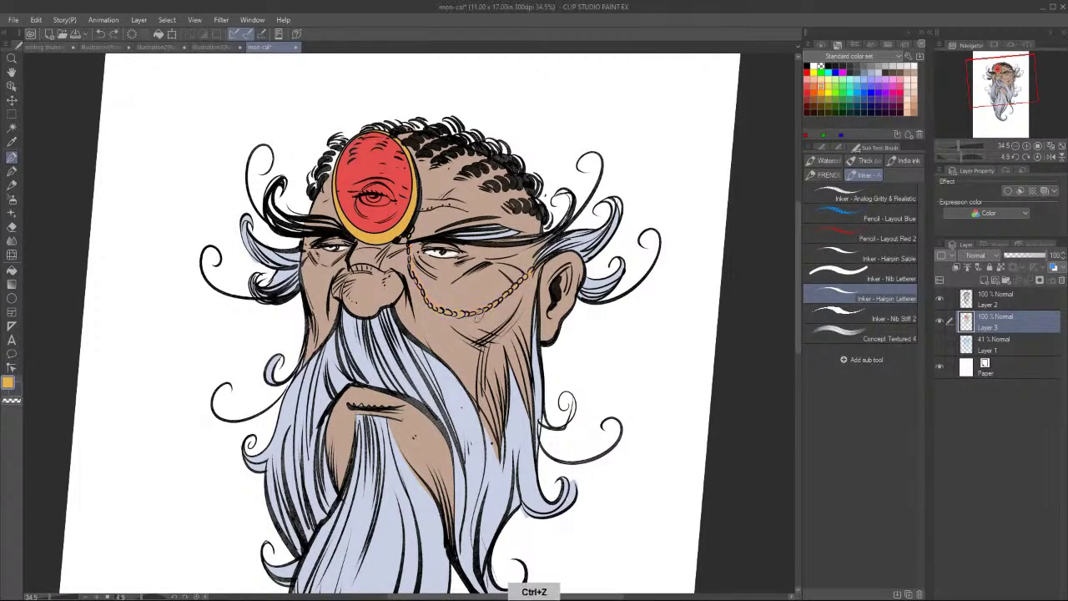
{"action": "key", "text": "ctrl+z"}
Brush the links of the chain across the cheek in bright yellow.
{"action": "left_click", "coordinate": [814, 73]}
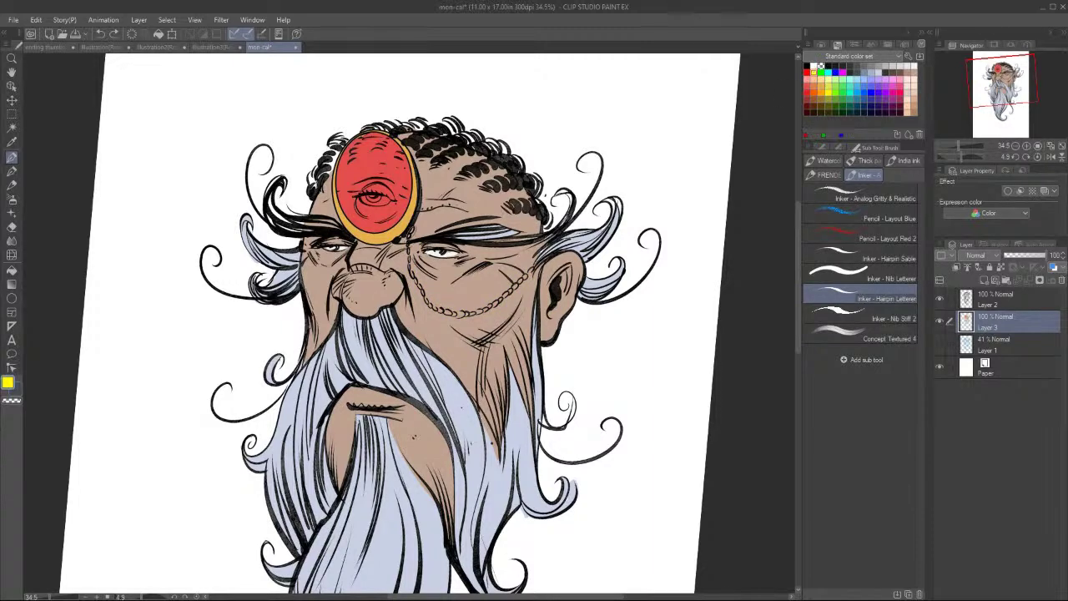
{"action": "left_click_drag", "start_coordinate": [411, 255], "coordinate": [427, 307]}
{"action": "key", "text": "shift+space"}
{"action": "mouse_move", "coordinate": [711, 471]}
{"action": "left_mouse_down"}
{"action": "mouse_move", "coordinate": [756, 439]}
{"action": "mouse_move", "coordinate": [720, 145]}
{"action": "left_mouse_up"}
{"action": "mouse_move", "coordinate": [400, 297]}
{"action": "left_mouse_down"}
{"action": "mouse_move", "coordinate": [440, 250]}
{"action": "mouse_move", "coordinate": [433, 186]}
{"action": "left_mouse_up"}
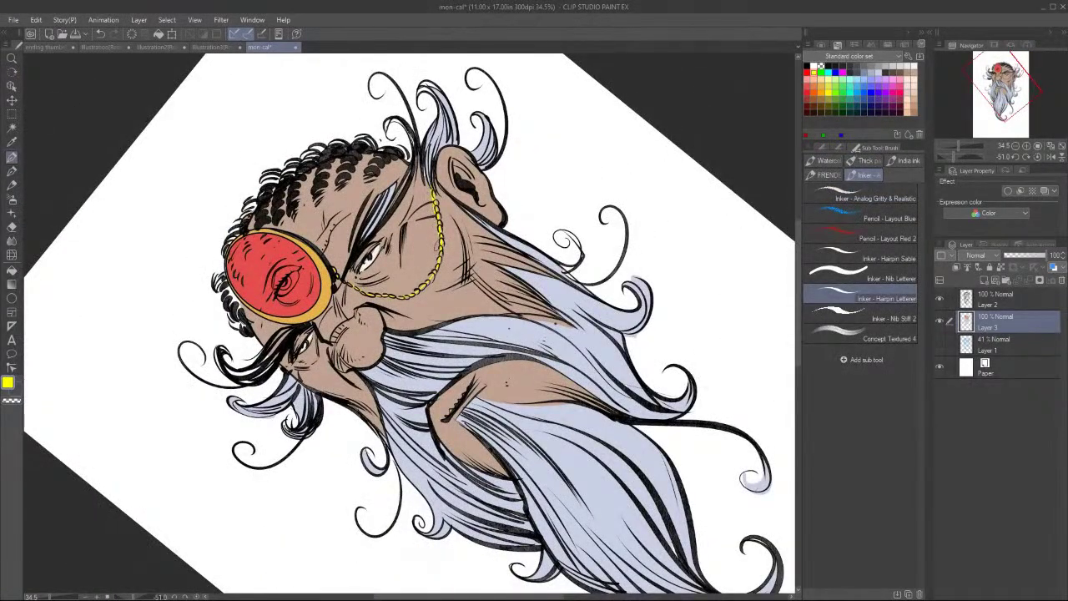
Paint the irises of both eyes bright green.
{"action": "key", "text": "shift+space"}
{"action": "mouse_move", "coordinate": [735, 169]}
{"action": "left_mouse_down"}
{"action": "mouse_move", "coordinate": [748, 200]}
{"action": "mouse_move", "coordinate": [764, 384]}
{"action": "left_mouse_up"}
{"action": "left_click", "coordinate": [837, 91]}
{"action": "left_click_drag", "start_coordinate": [407, 247], "coordinate": [418, 246]}
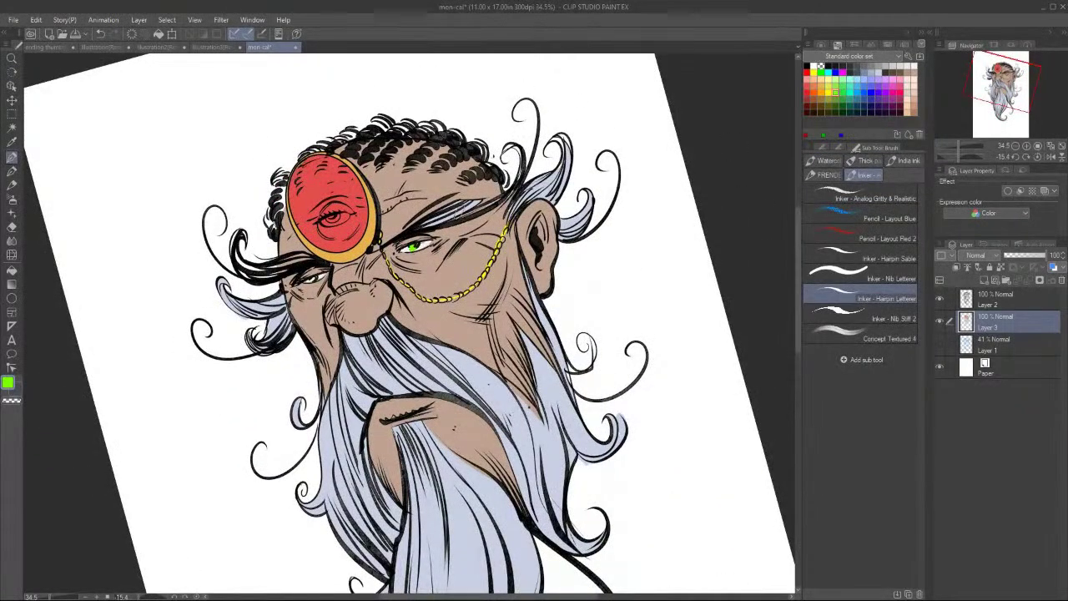
{"action": "left_click_drag", "start_coordinate": [312, 276], "coordinate": [316, 280]}
Brush dark blue over the braids along the top of the head and beside the forehead oval.
{"action": "key", "text": "ctrl+space"}
{"action": "left_click_drag", "start_coordinate": [725, 331], "coordinate": [710, 331]}
{"action": "key", "text": "h"}
{"action": "left_click_drag", "start_coordinate": [741, 387], "coordinate": [710, 272]}
{"action": "key", "text": "r"}
{"action": "left_click_drag", "start_coordinate": [776, 384], "coordinate": [749, 406]}
{"action": "key", "text": "h"}
{"action": "mouse_move", "coordinate": [744, 367]}
{"action": "left_mouse_down"}
{"action": "mouse_move", "coordinate": [721, 455]}
{"action": "mouse_move", "coordinate": [681, 453]}
{"action": "mouse_move", "coordinate": [690, 345]}
{"action": "left_mouse_up"}
{"action": "left_click_drag", "start_coordinate": [706, 396], "coordinate": [715, 367]}
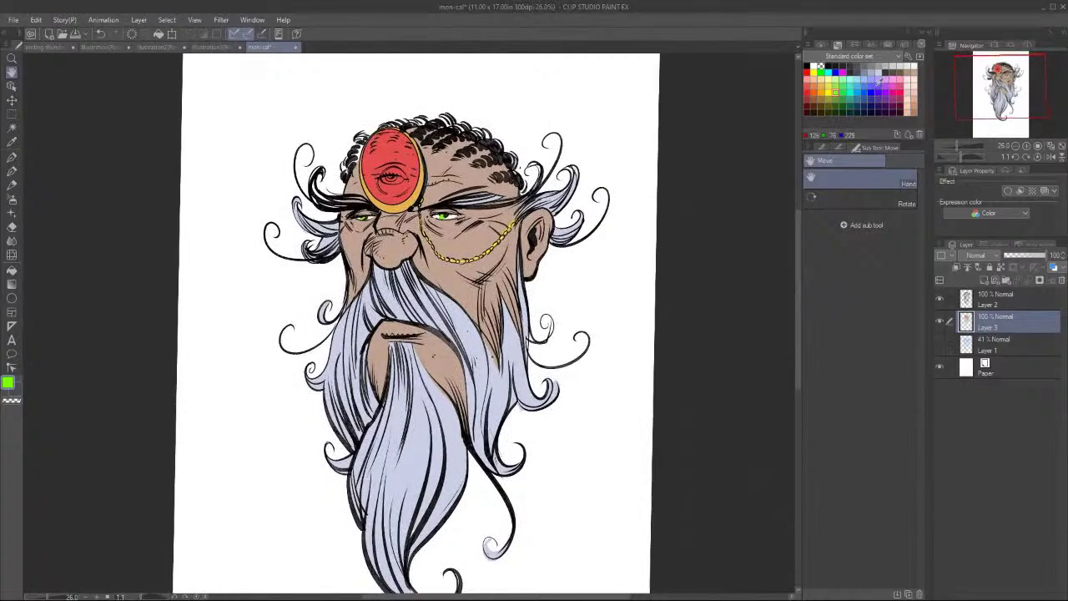
{"action": "left_click", "coordinate": [857, 98]}
{"action": "key", "text": "b"}
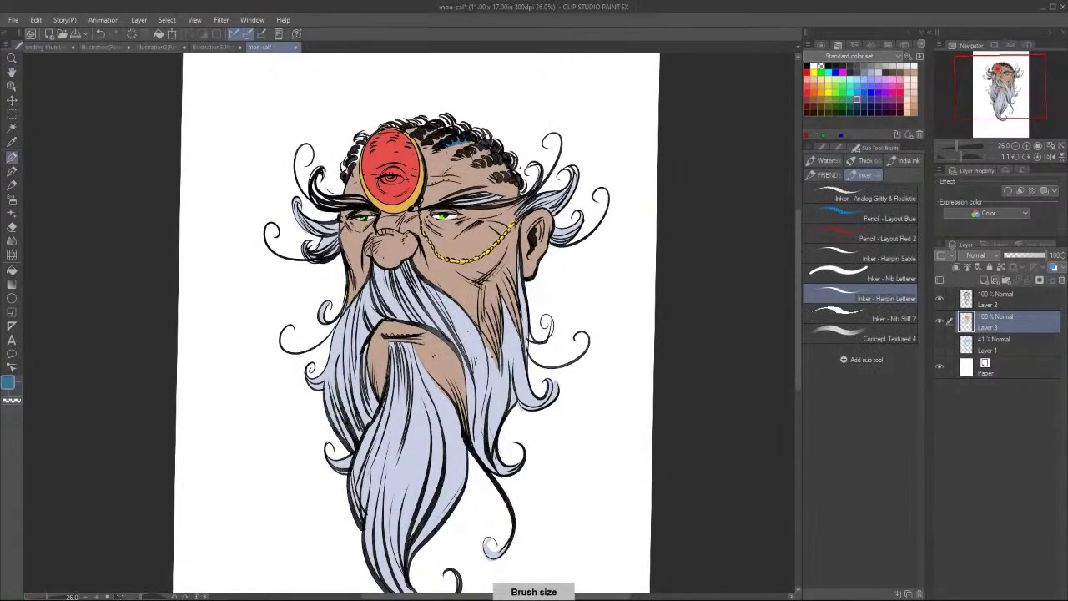
{"action": "mouse_move", "coordinate": [487, 148]}
{"action": "left_mouse_down"}
{"action": "mouse_move", "coordinate": [421, 142]}
{"action": "mouse_move", "coordinate": [439, 129]}
{"action": "mouse_move", "coordinate": [423, 144]}
{"action": "left_mouse_up"}
{"action": "mouse_move", "coordinate": [454, 104]}
{"action": "left_mouse_down"}
{"action": "mouse_move", "coordinate": [409, 140]}
{"action": "mouse_move", "coordinate": [381, 133]}
{"action": "mouse_move", "coordinate": [400, 128]}
{"action": "mouse_move", "coordinate": [340, 179]}
{"action": "left_mouse_up"}
{"action": "left_click_drag", "start_coordinate": [371, 132], "coordinate": [342, 177]}
{"action": "mouse_move", "coordinate": [474, 145]}
{"action": "left_mouse_down"}
{"action": "mouse_move", "coordinate": [457, 162]}
{"action": "mouse_move", "coordinate": [471, 144]}
{"action": "left_mouse_up"}
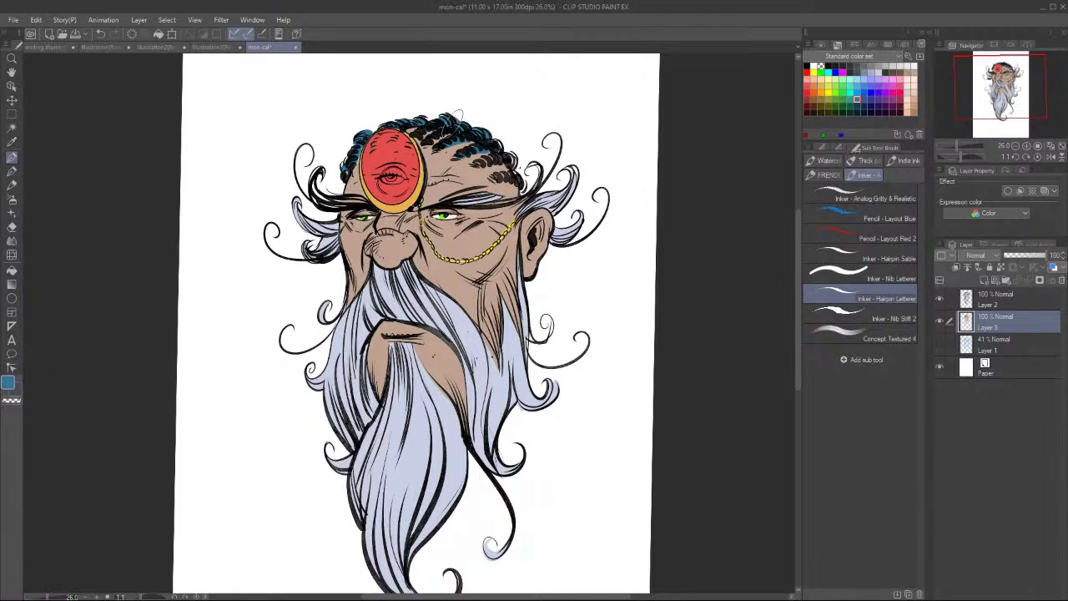
Continue the dark blue over the braids above the ear and touch up the hair edge beside the oval.
{"action": "mouse_move", "coordinate": [512, 151]}
{"action": "left_mouse_down"}
{"action": "mouse_move", "coordinate": [507, 175]}
{"action": "mouse_move", "coordinate": [499, 161]}
{"action": "mouse_move", "coordinate": [492, 179]}
{"action": "left_mouse_up"}
{"action": "mouse_move", "coordinate": [510, 173]}
{"action": "left_mouse_down"}
{"action": "mouse_move", "coordinate": [504, 184]}
{"action": "mouse_move", "coordinate": [522, 199]}
{"action": "left_mouse_up"}
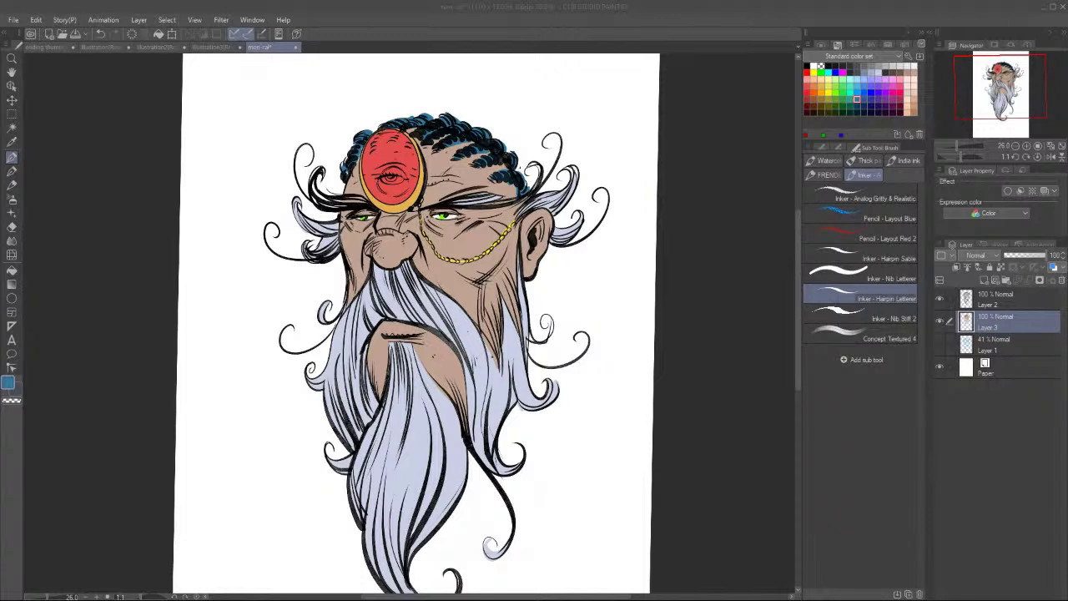
{"action": "left_click_drag", "start_coordinate": [351, 178], "coordinate": [361, 157]}
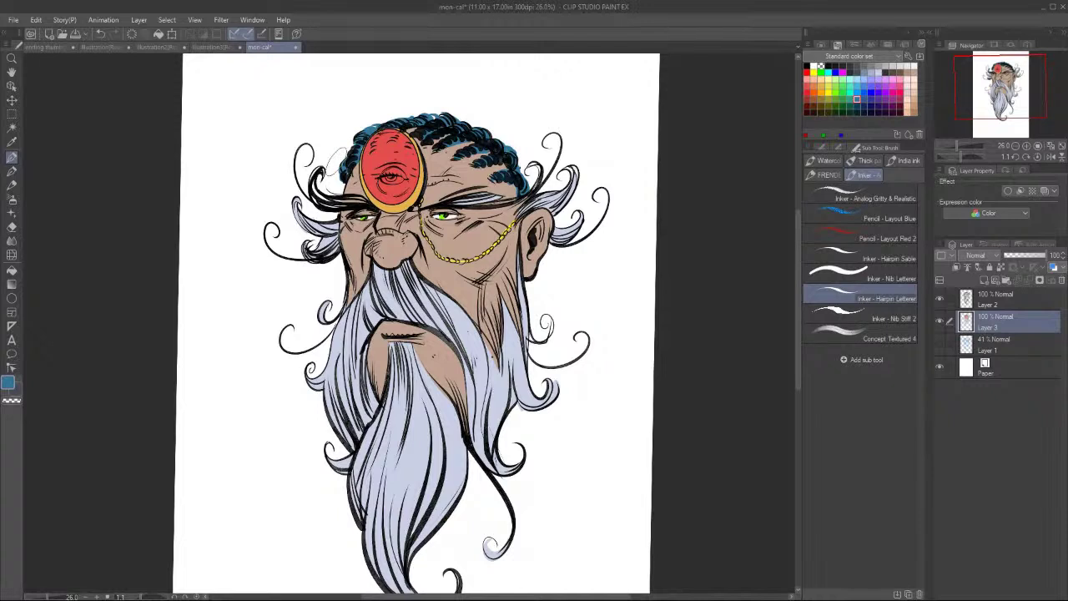
Brush the mouth area orange-brown and recolour it golden brown.
{"action": "left_click_drag", "start_coordinate": [797, 255], "coordinate": [798, 247]}
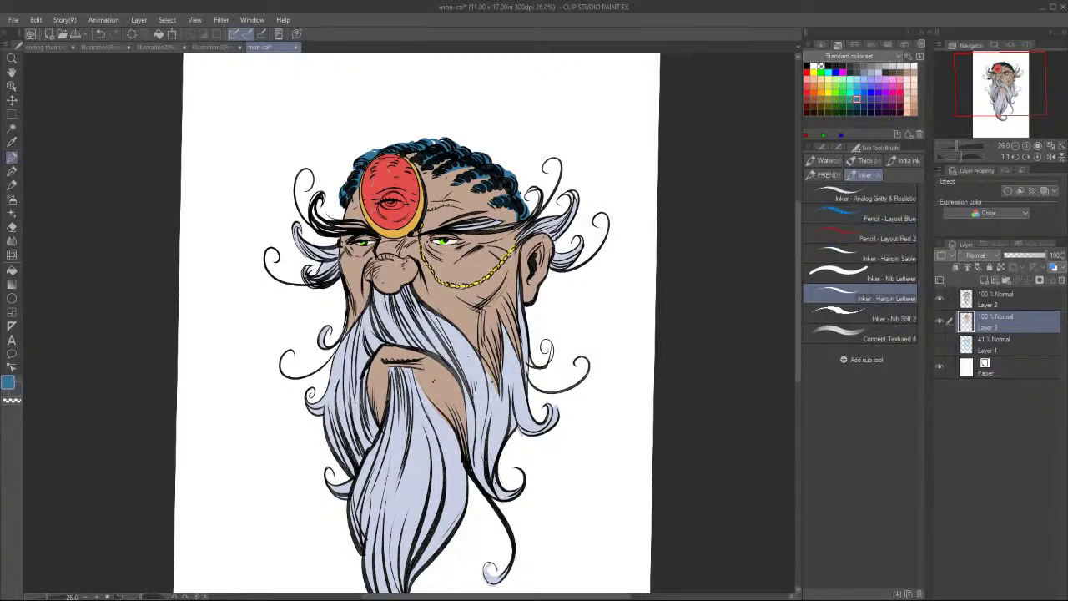
{"action": "mouse_move", "coordinate": [795, 282]}
{"action": "left_mouse_down"}
{"action": "mouse_move", "coordinate": [794, 246]}
{"action": "mouse_move", "coordinate": [795, 305]}
{"action": "mouse_move", "coordinate": [794, 266]}
{"action": "left_mouse_up"}
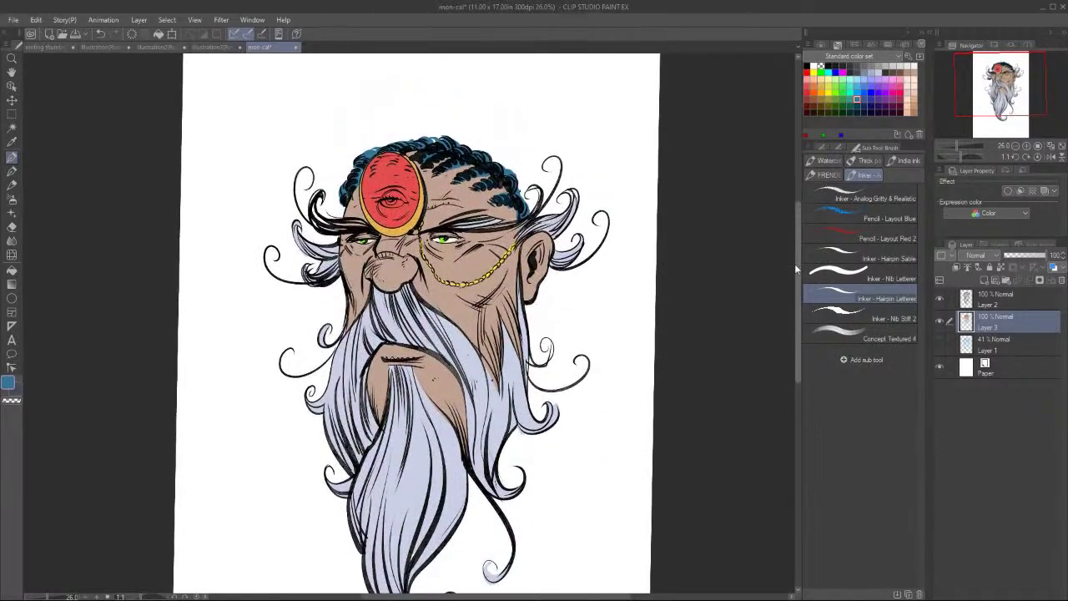
{"action": "key", "text": "h"}
{"action": "scroll", "coordinate": [574, 346], "scroll_direction": "up", "scroll_amount": 4}
{"action": "scroll", "coordinate": [574, 347], "scroll_direction": "down", "scroll_amount": 4}
{"action": "left_click_drag", "start_coordinate": [574, 346], "coordinate": [604, 354]}
{"action": "key", "text": "b"}
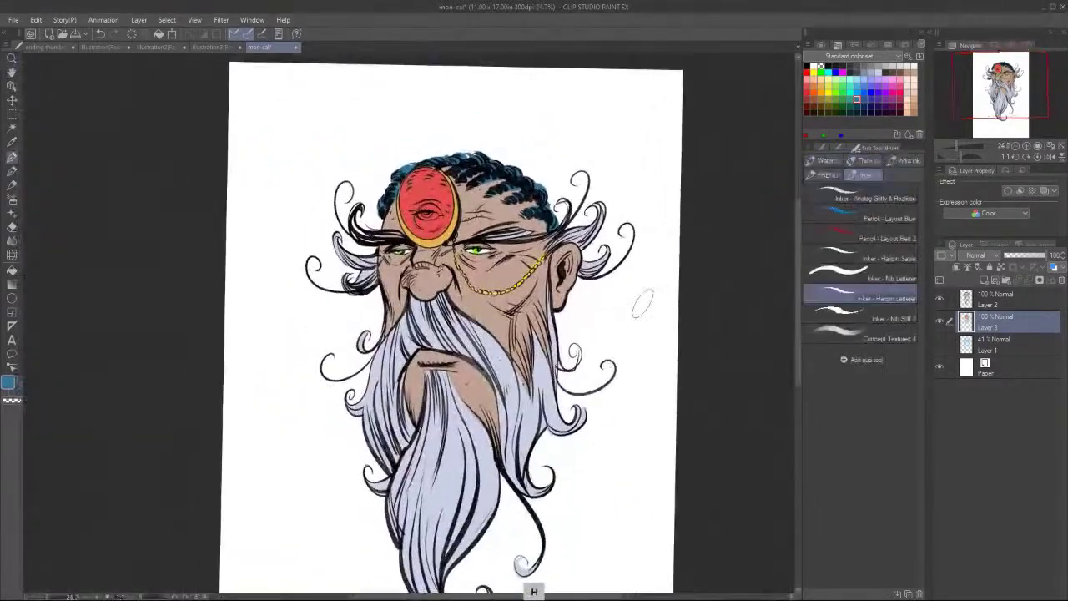
{"action": "left_click", "coordinate": [814, 99]}
{"action": "left_click_drag", "start_coordinate": [417, 362], "coordinate": [461, 362]}
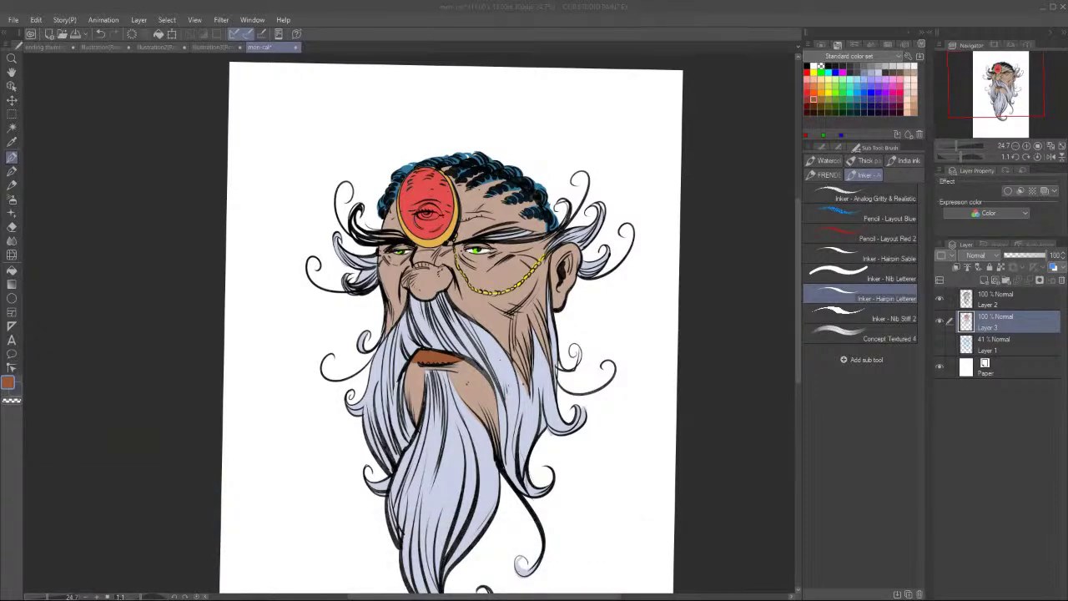
{"action": "left_click_drag", "start_coordinate": [798, 274], "coordinate": [797, 278]}
{"action": "key", "text": "g"}
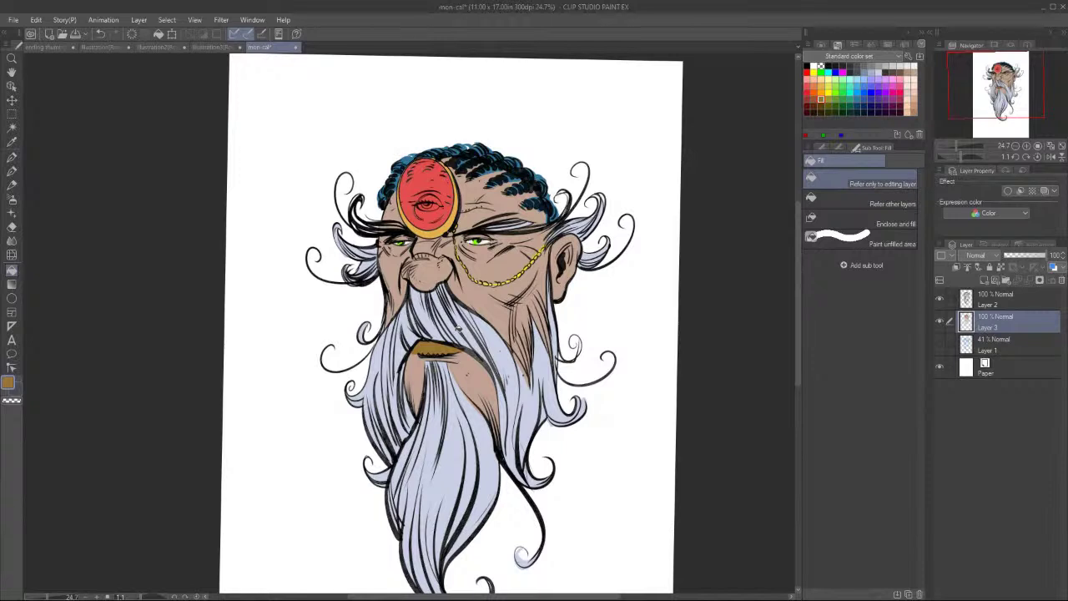
Add a new layer above the flat colours, set it to Multiply at 55% opacity, and choose light violet for shading.
{"action": "key", "text": "p"}
{"action": "left_click", "coordinate": [978, 255]}
{"action": "left_click", "coordinate": [971, 289]}
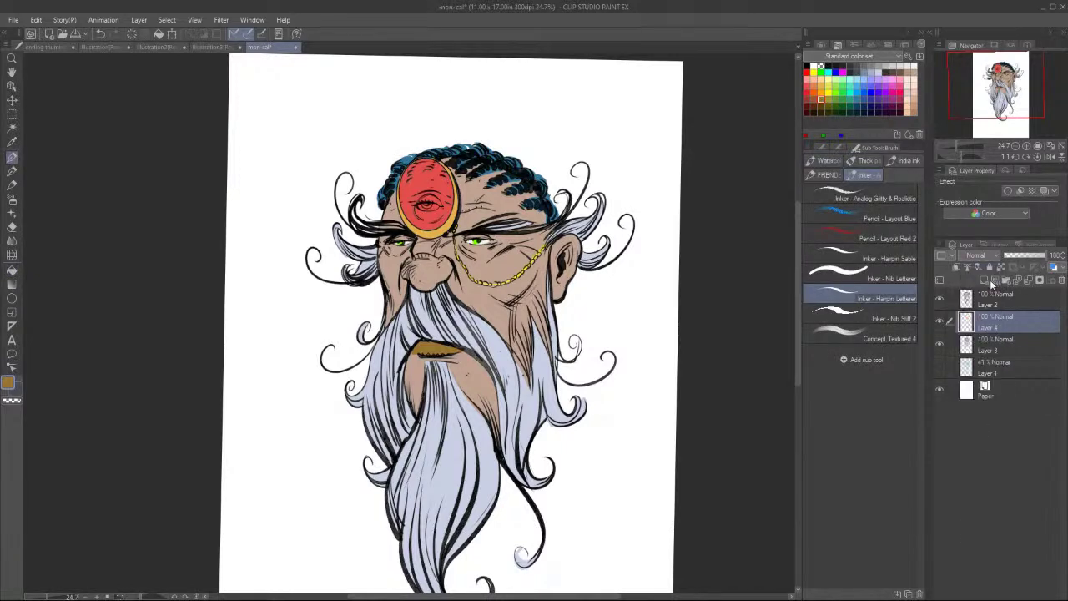
{"action": "left_click", "coordinate": [873, 77]}
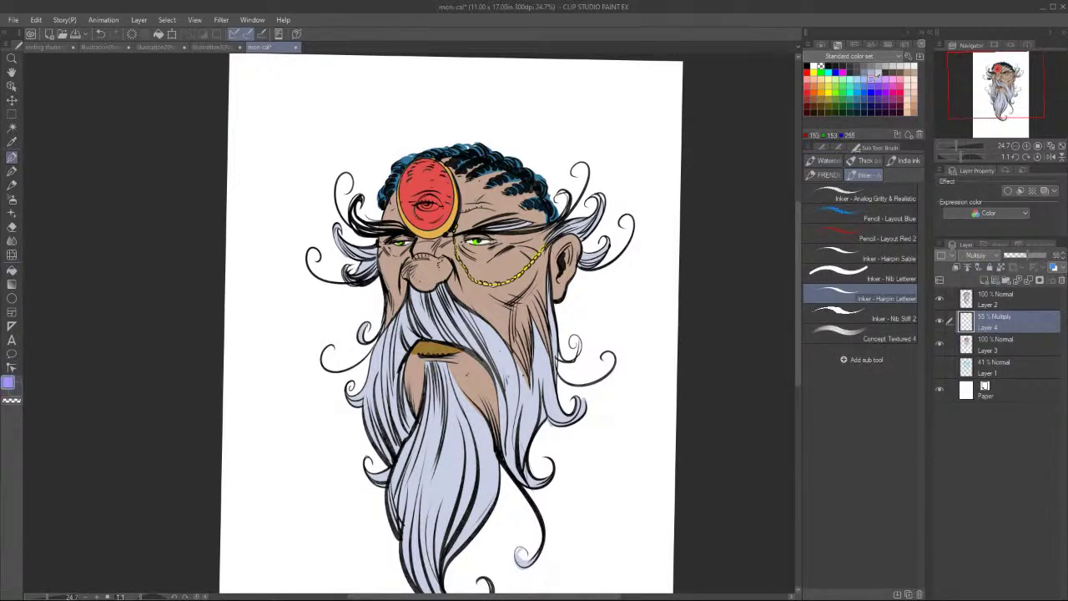
Shade the nose bridge, the temple and the outer cheek down to the beard with light violet using a larger brush.
{"action": "key", "text": "]"}
{"action": "mouse_move", "coordinate": [465, 237]}
{"action": "left_mouse_down"}
{"action": "mouse_move", "coordinate": [446, 252]}
{"action": "mouse_move", "coordinate": [502, 227]}
{"action": "mouse_move", "coordinate": [519, 239]}
{"action": "mouse_move", "coordinate": [432, 249]}
{"action": "mouse_move", "coordinate": [446, 292]}
{"action": "mouse_move", "coordinate": [471, 250]}
{"action": "mouse_move", "coordinate": [427, 300]}
{"action": "mouse_move", "coordinate": [452, 272]}
{"action": "left_mouse_up"}
{"action": "mouse_move", "coordinate": [534, 233]}
{"action": "left_mouse_down"}
{"action": "mouse_move", "coordinate": [540, 267]}
{"action": "mouse_move", "coordinate": [513, 250]}
{"action": "left_mouse_up"}
{"action": "left_click_drag", "start_coordinate": [547, 213], "coordinate": [522, 338]}
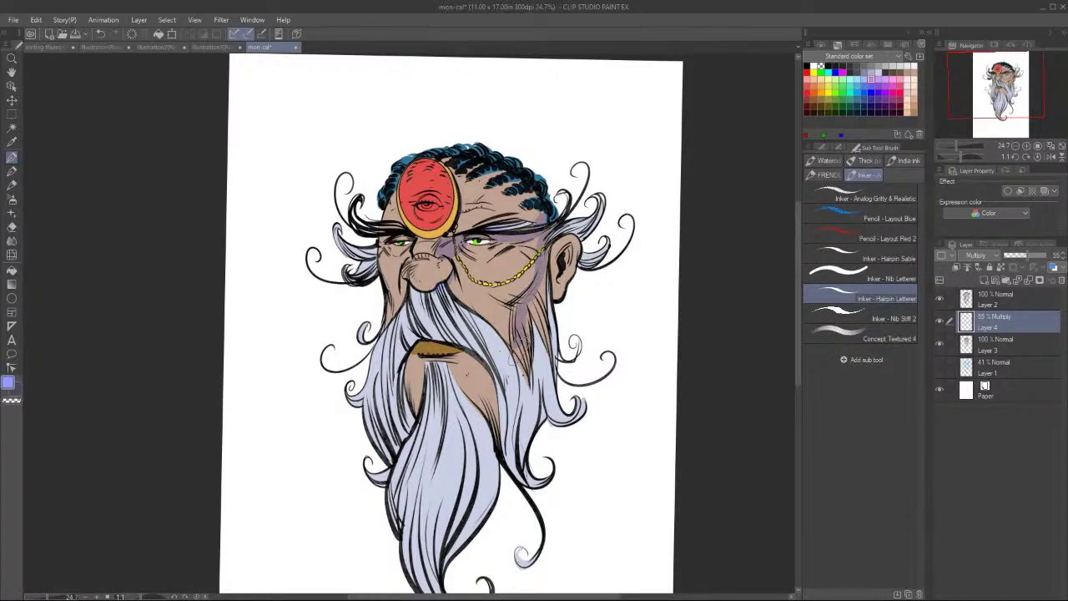
Shade the lower cheek and the side beard strands below the ear with light violet.
{"action": "left_click_drag", "start_coordinate": [538, 300], "coordinate": [517, 367]}
{"action": "mouse_move", "coordinate": [551, 251]}
{"action": "left_mouse_down"}
{"action": "mouse_move", "coordinate": [534, 359]}
{"action": "mouse_move", "coordinate": [518, 379]}
{"action": "mouse_move", "coordinate": [522, 432]}
{"action": "mouse_move", "coordinate": [534, 360]}
{"action": "mouse_move", "coordinate": [526, 438]}
{"action": "left_mouse_up"}
{"action": "left_click_drag", "start_coordinate": [546, 342], "coordinate": [530, 438]}
{"action": "left_click_drag", "start_coordinate": [555, 384], "coordinate": [547, 416]}
{"action": "left_click_drag", "start_coordinate": [548, 297], "coordinate": [541, 350]}
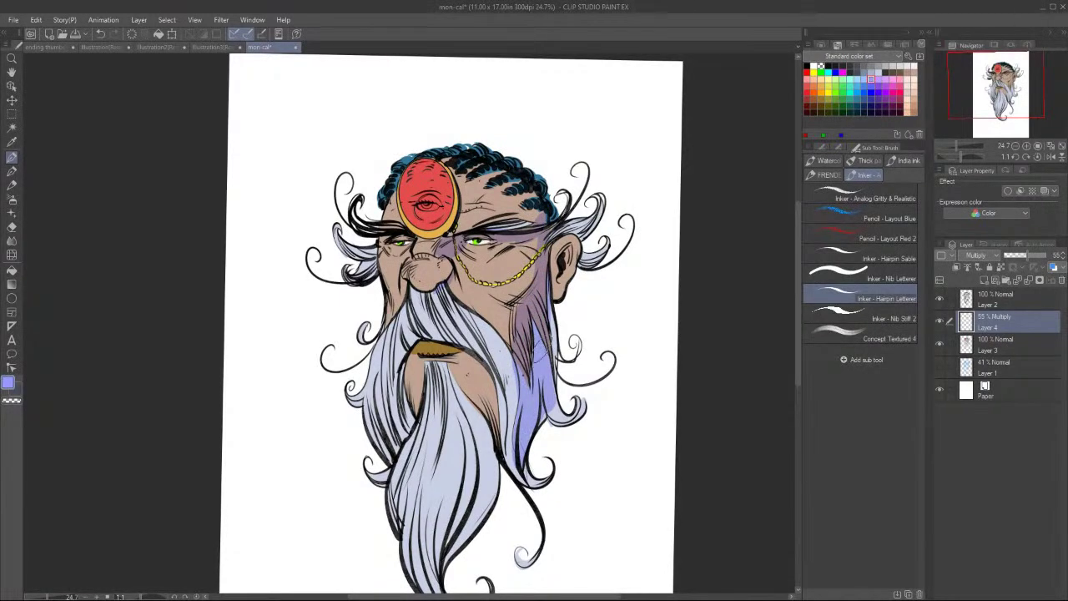
Add light violet shadows under the cheek, on the nose, forehead and ear, and at the base of the hair tuft.
{"action": "left_click_drag", "start_coordinate": [516, 308], "coordinate": [482, 293]}
{"action": "mouse_move", "coordinate": [444, 257]}
{"action": "left_mouse_down"}
{"action": "mouse_move", "coordinate": [433, 287]}
{"action": "mouse_move", "coordinate": [414, 296]}
{"action": "mouse_move", "coordinate": [424, 292]}
{"action": "left_mouse_up"}
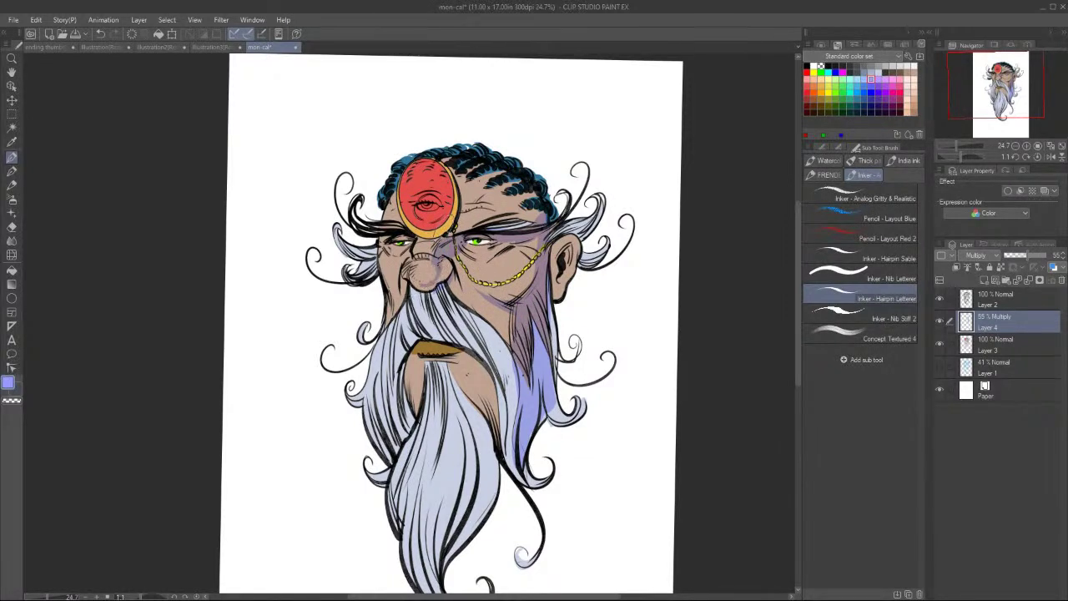
{"action": "mouse_move", "coordinate": [506, 230]}
{"action": "left_mouse_down"}
{"action": "mouse_move", "coordinate": [519, 208]}
{"action": "mouse_move", "coordinate": [544, 217]}
{"action": "mouse_move", "coordinate": [529, 199]}
{"action": "mouse_move", "coordinate": [529, 242]}
{"action": "mouse_move", "coordinate": [542, 229]}
{"action": "mouse_move", "coordinate": [503, 181]}
{"action": "mouse_move", "coordinate": [517, 197]}
{"action": "left_mouse_up"}
{"action": "mouse_move", "coordinate": [571, 237]}
{"action": "left_mouse_down"}
{"action": "mouse_move", "coordinate": [556, 260]}
{"action": "mouse_move", "coordinate": [554, 243]}
{"action": "mouse_move", "coordinate": [552, 292]}
{"action": "mouse_move", "coordinate": [571, 265]}
{"action": "mouse_move", "coordinate": [564, 272]}
{"action": "left_mouse_up"}
{"action": "left_click_drag", "start_coordinate": [587, 209], "coordinate": [576, 227]}
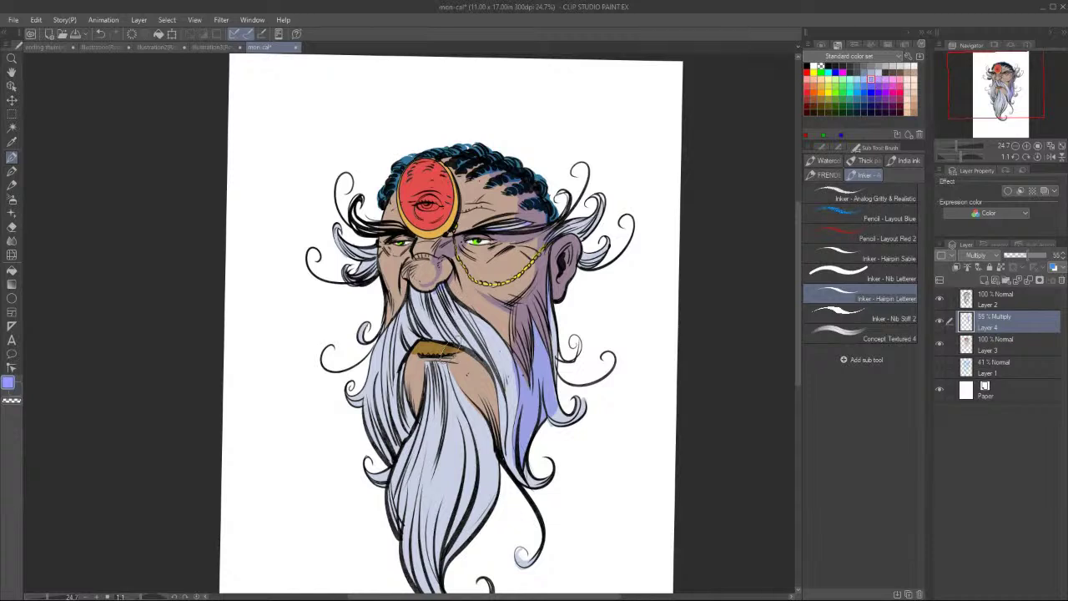
Add light violet shadows below the mouth, around the eye and chain, and along the edge of the forehead oval.
{"action": "left_click_drag", "start_coordinate": [437, 361], "coordinate": [469, 364]}
{"action": "mouse_move", "coordinate": [459, 269]}
{"action": "left_mouse_down"}
{"action": "mouse_move", "coordinate": [447, 286]}
{"action": "mouse_move", "coordinate": [485, 249]}
{"action": "mouse_move", "coordinate": [510, 246]}
{"action": "left_mouse_up"}
{"action": "mouse_move", "coordinate": [416, 237]}
{"action": "left_mouse_down"}
{"action": "mouse_move", "coordinate": [408, 251]}
{"action": "mouse_move", "coordinate": [463, 202]}
{"action": "mouse_move", "coordinate": [461, 182]}
{"action": "left_mouse_up"}
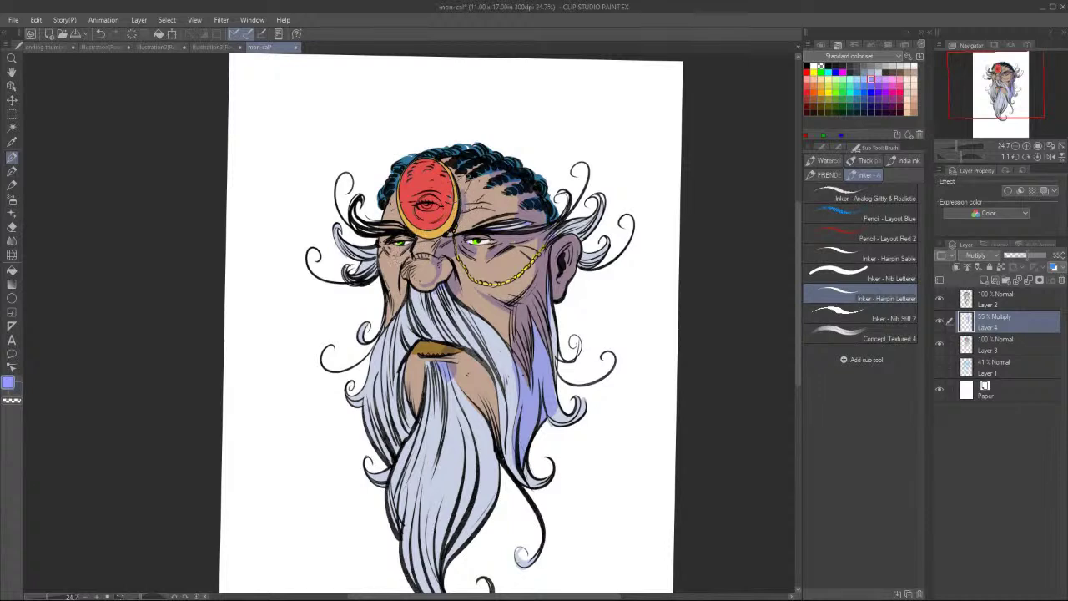
Shade the moustache, chin and long central beard with light violet strokes following the strands.
{"action": "mouse_move", "coordinate": [425, 324]}
{"action": "left_mouse_down"}
{"action": "mouse_move", "coordinate": [455, 340]}
{"action": "mouse_move", "coordinate": [414, 344]}
{"action": "mouse_move", "coordinate": [401, 390]}
{"action": "mouse_move", "coordinate": [410, 423]}
{"action": "left_mouse_up"}
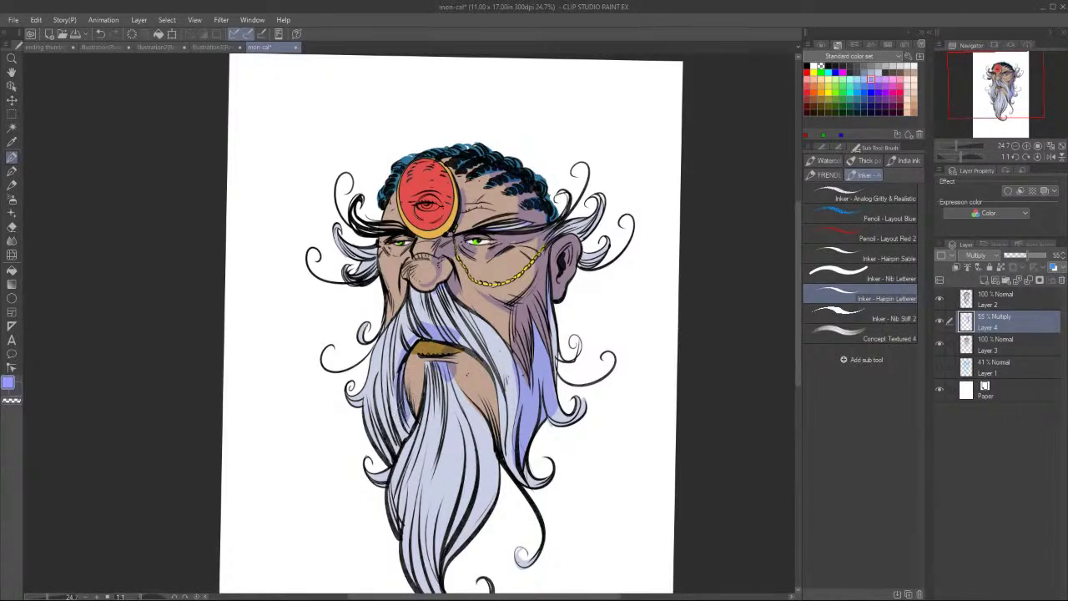
{"action": "left_click_drag", "start_coordinate": [797, 316], "coordinate": [798, 331]}
{"action": "mouse_move", "coordinate": [455, 335]}
{"action": "left_mouse_down"}
{"action": "mouse_move", "coordinate": [477, 383]}
{"action": "mouse_move", "coordinate": [482, 438]}
{"action": "mouse_move", "coordinate": [444, 522]}
{"action": "mouse_move", "coordinate": [481, 448]}
{"action": "mouse_move", "coordinate": [475, 376]}
{"action": "mouse_move", "coordinate": [460, 354]}
{"action": "mouse_move", "coordinate": [481, 449]}
{"action": "mouse_move", "coordinate": [457, 366]}
{"action": "mouse_move", "coordinate": [448, 543]}
{"action": "mouse_move", "coordinate": [440, 343]}
{"action": "mouse_move", "coordinate": [425, 472]}
{"action": "mouse_move", "coordinate": [448, 557]}
{"action": "mouse_move", "coordinate": [507, 372]}
{"action": "mouse_move", "coordinate": [460, 322]}
{"action": "left_mouse_up"}
{"action": "mouse_move", "coordinate": [469, 284]}
{"action": "left_mouse_down"}
{"action": "mouse_move", "coordinate": [506, 342]}
{"action": "mouse_move", "coordinate": [430, 250]}
{"action": "mouse_move", "coordinate": [488, 304]}
{"action": "mouse_move", "coordinate": [513, 384]}
{"action": "mouse_move", "coordinate": [509, 359]}
{"action": "mouse_move", "coordinate": [510, 417]}
{"action": "mouse_move", "coordinate": [515, 389]}
{"action": "left_mouse_up"}
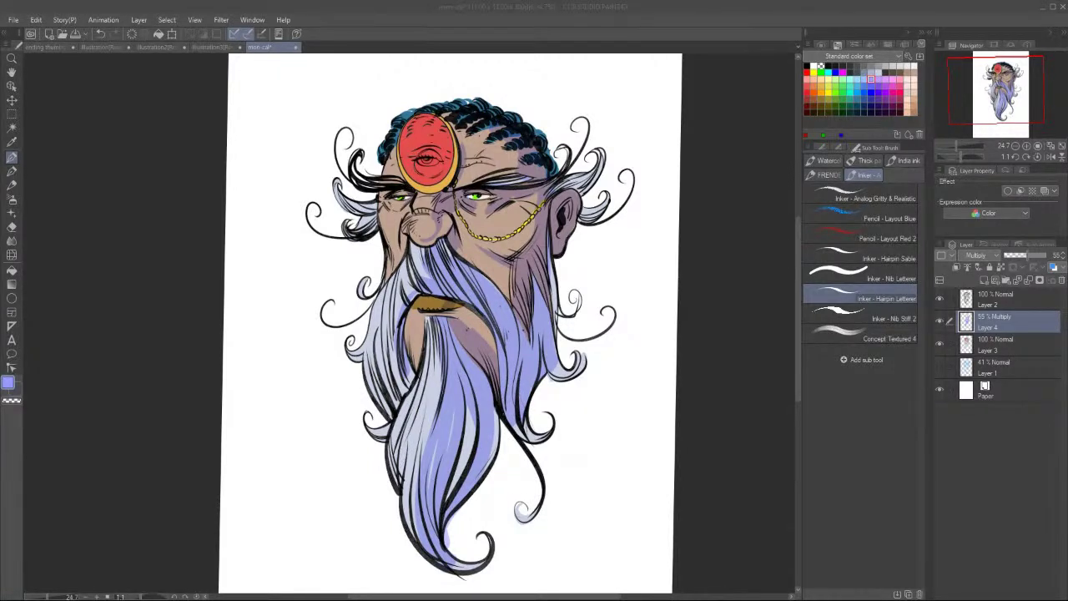
Add light violet strokes on the cheek and the beard's side edge, and raise the Multiply layer's opacity to 68%.
{"action": "left_click_drag", "start_coordinate": [797, 275], "coordinate": [797, 256]}
{"action": "mouse_move", "coordinate": [517, 242]}
{"action": "left_mouse_down"}
{"action": "mouse_move", "coordinate": [534, 272]}
{"action": "mouse_move", "coordinate": [527, 296]}
{"action": "left_mouse_up"}
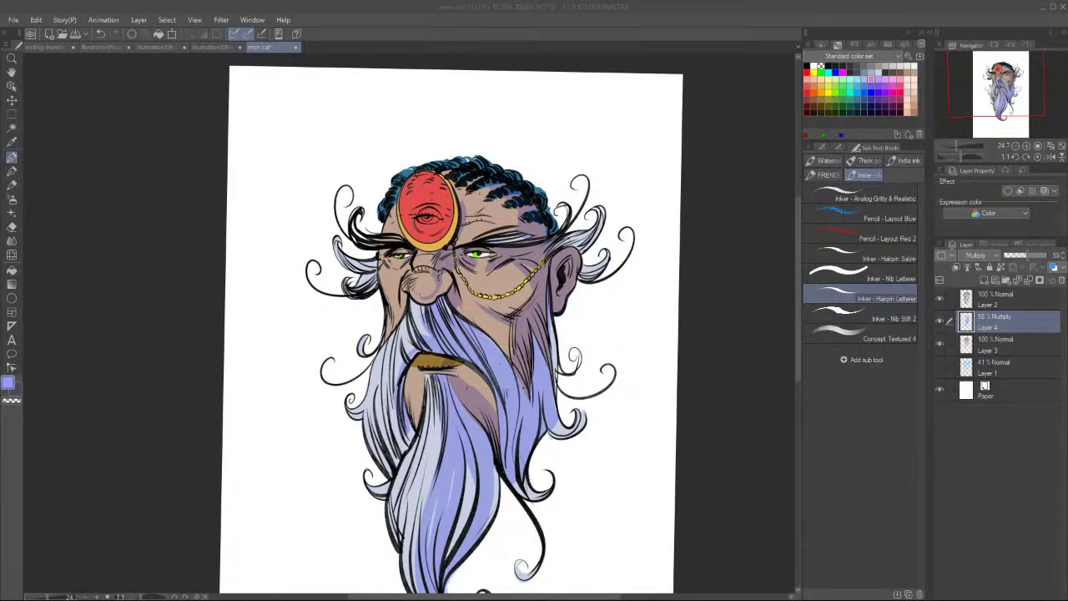
{"action": "left_click_drag", "start_coordinate": [798, 235], "coordinate": [798, 233]}
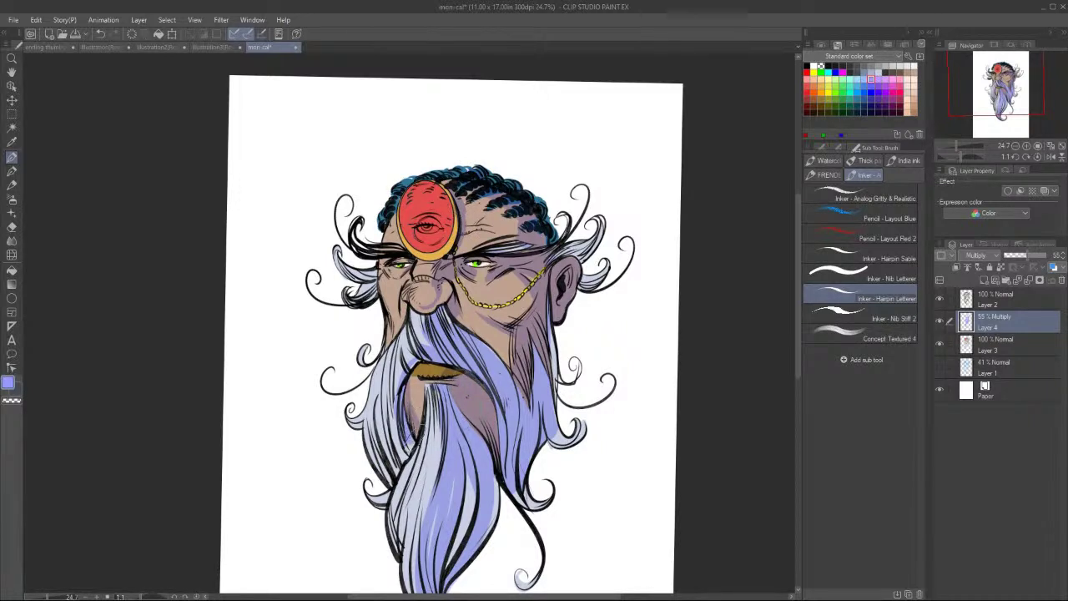
{"action": "left_click_drag", "start_coordinate": [397, 385], "coordinate": [400, 459]}
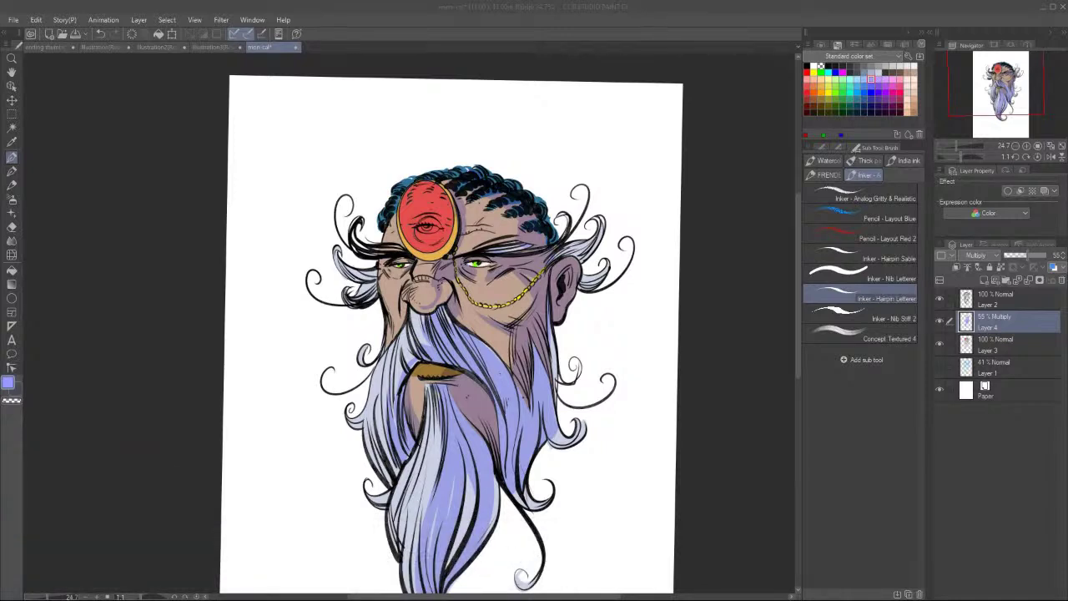
{"action": "left_click_drag", "start_coordinate": [797, 248], "coordinate": [800, 254]}
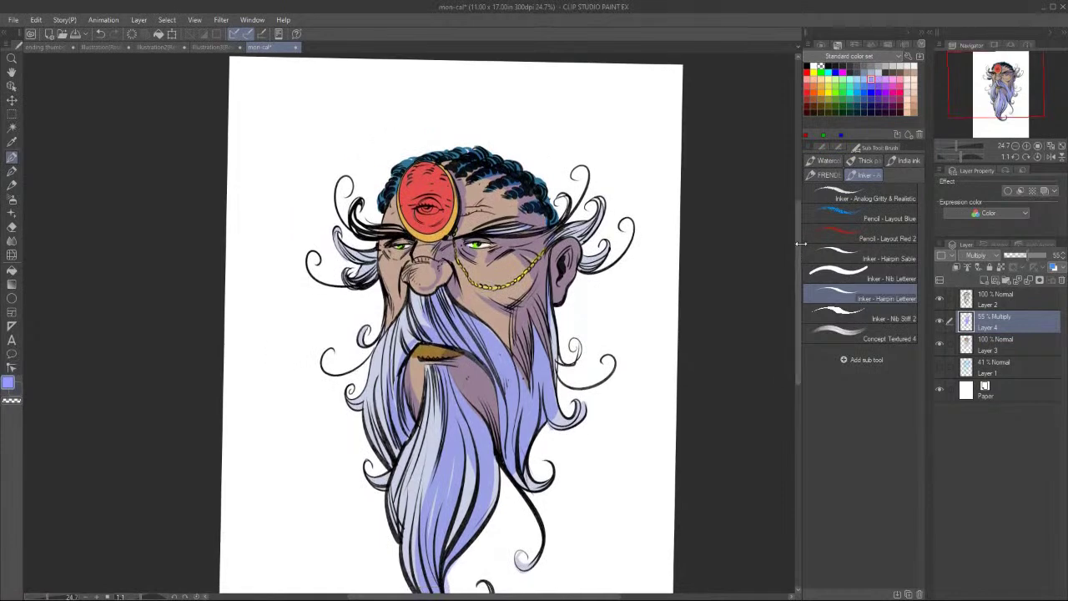
{"action": "left_click", "coordinate": [1033, 255]}
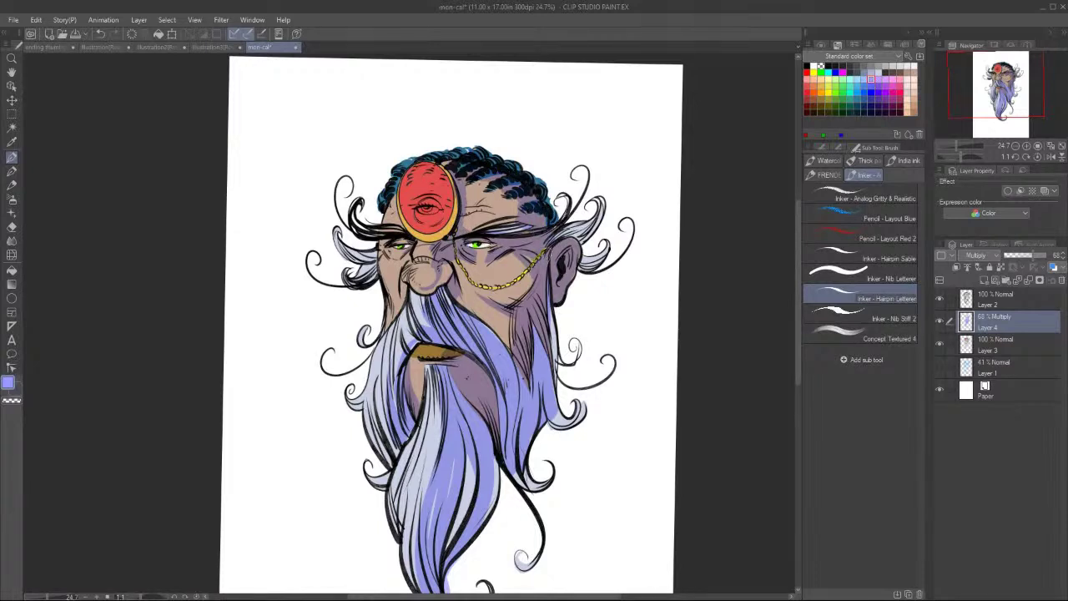
Deepen the face shading with light violet strokes around the cheek chain, forehead wrinkles, far eye, nose and moustache.
{"action": "left_click_drag", "start_coordinate": [518, 260], "coordinate": [503, 284]}
{"action": "left_click_drag", "start_coordinate": [457, 272], "coordinate": [466, 314]}
{"action": "left_click_drag", "start_coordinate": [511, 364], "coordinate": [498, 384]}
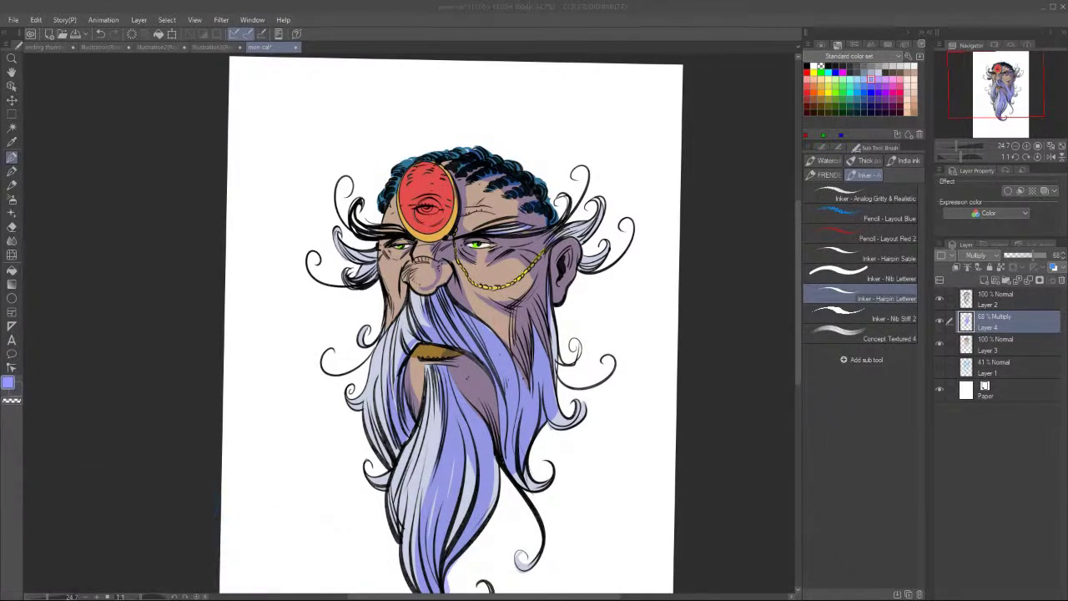
{"action": "left_click", "coordinate": [727, 47]}
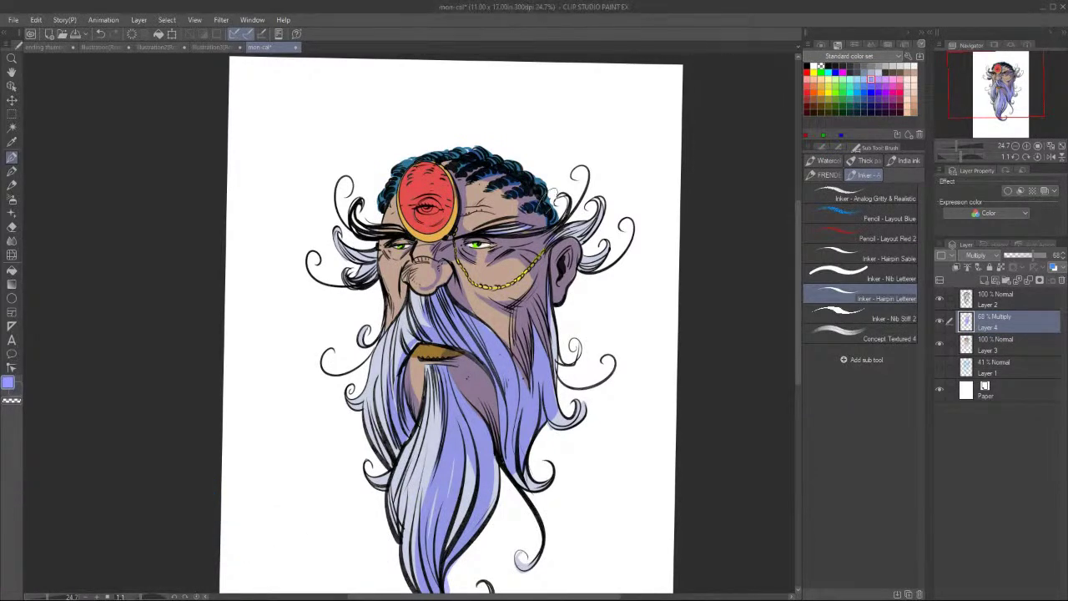
{"action": "mouse_move", "coordinate": [479, 203]}
{"action": "left_mouse_down"}
{"action": "mouse_move", "coordinate": [507, 206]}
{"action": "mouse_move", "coordinate": [501, 190]}
{"action": "mouse_move", "coordinate": [524, 202]}
{"action": "mouse_move", "coordinate": [518, 210]}
{"action": "left_mouse_up"}
{"action": "mouse_move", "coordinate": [386, 259]}
{"action": "left_mouse_down"}
{"action": "mouse_move", "coordinate": [391, 272]}
{"action": "mouse_move", "coordinate": [400, 254]}
{"action": "left_mouse_up"}
{"action": "mouse_move", "coordinate": [452, 217]}
{"action": "left_mouse_down"}
{"action": "mouse_move", "coordinate": [446, 235]}
{"action": "mouse_move", "coordinate": [414, 254]}
{"action": "mouse_move", "coordinate": [427, 262]}
{"action": "mouse_move", "coordinate": [407, 270]}
{"action": "mouse_move", "coordinate": [399, 305]}
{"action": "left_mouse_up"}
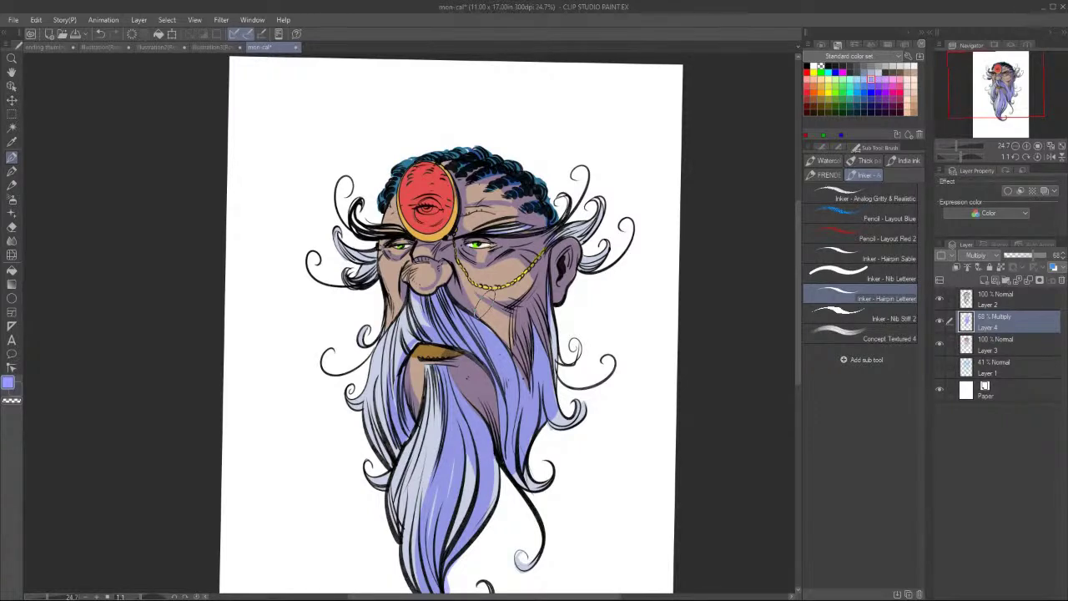
Shade the long central beard, side strands, moustache and the hair tufts beside the face with light violet.
{"action": "scroll", "coordinate": [486, 313], "scroll_direction": "down", "scroll_amount": 2}
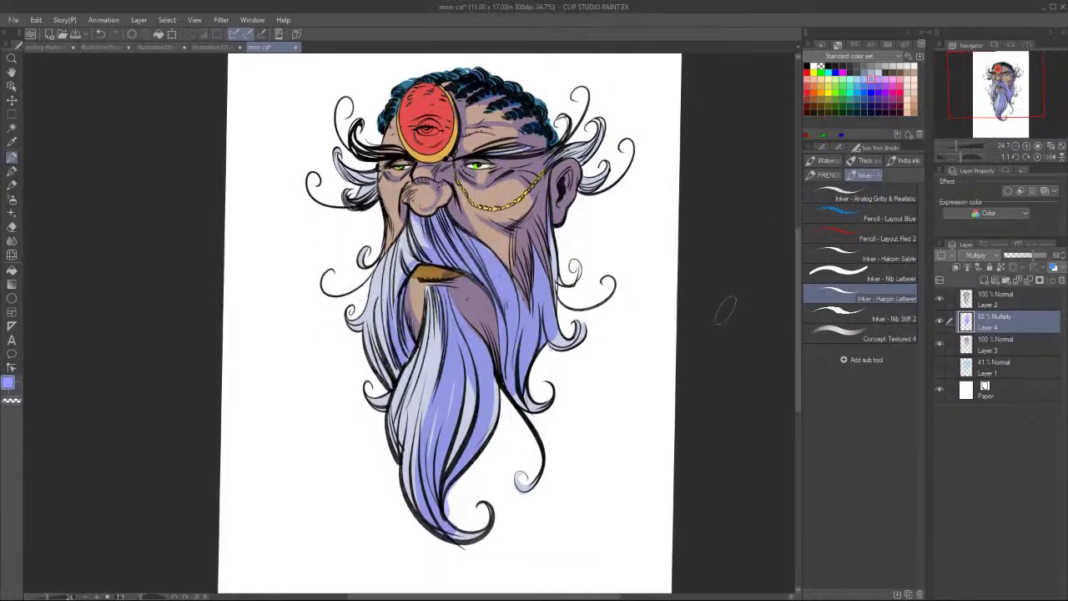
{"action": "mouse_move", "coordinate": [416, 356]}
{"action": "left_mouse_down"}
{"action": "mouse_move", "coordinate": [405, 433]}
{"action": "mouse_move", "coordinate": [424, 499]}
{"action": "mouse_move", "coordinate": [389, 411]}
{"action": "left_mouse_up"}
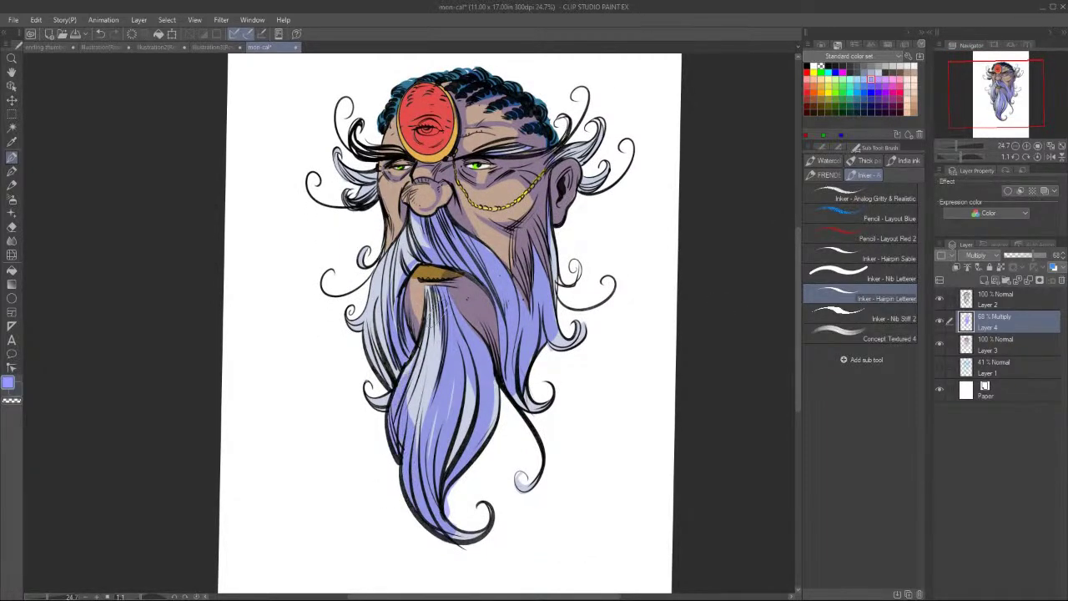
{"action": "left_click_drag", "start_coordinate": [384, 281], "coordinate": [390, 374]}
{"action": "left_click_drag", "start_coordinate": [423, 205], "coordinate": [422, 248]}
{"action": "mouse_move", "coordinate": [469, 157]}
{"action": "left_mouse_down"}
{"action": "mouse_move", "coordinate": [500, 134]}
{"action": "mouse_move", "coordinate": [466, 140]}
{"action": "mouse_move", "coordinate": [416, 192]}
{"action": "mouse_move", "coordinate": [411, 181]}
{"action": "mouse_move", "coordinate": [357, 199]}
{"action": "mouse_move", "coordinate": [357, 214]}
{"action": "left_mouse_up"}
{"action": "mouse_move", "coordinate": [386, 177]}
{"action": "left_mouse_down"}
{"action": "mouse_move", "coordinate": [367, 205]}
{"action": "mouse_move", "coordinate": [384, 200]}
{"action": "left_mouse_up"}
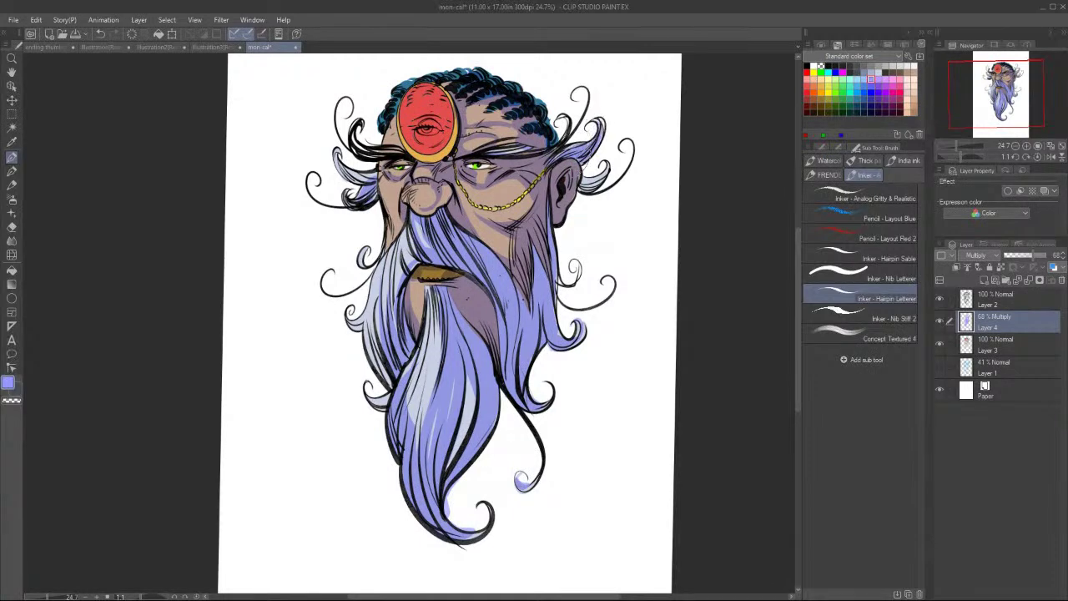
{"action": "mouse_move", "coordinate": [598, 166]}
{"action": "left_mouse_down"}
{"action": "mouse_move", "coordinate": [581, 197]}
{"action": "mouse_move", "coordinate": [606, 168]}
{"action": "left_mouse_up"}
{"action": "mouse_move", "coordinate": [337, 155]}
{"action": "left_mouse_down"}
{"action": "mouse_move", "coordinate": [371, 178]}
{"action": "mouse_move", "coordinate": [349, 181]}
{"action": "mouse_move", "coordinate": [389, 172]}
{"action": "mouse_move", "coordinate": [392, 182]}
{"action": "left_mouse_up"}
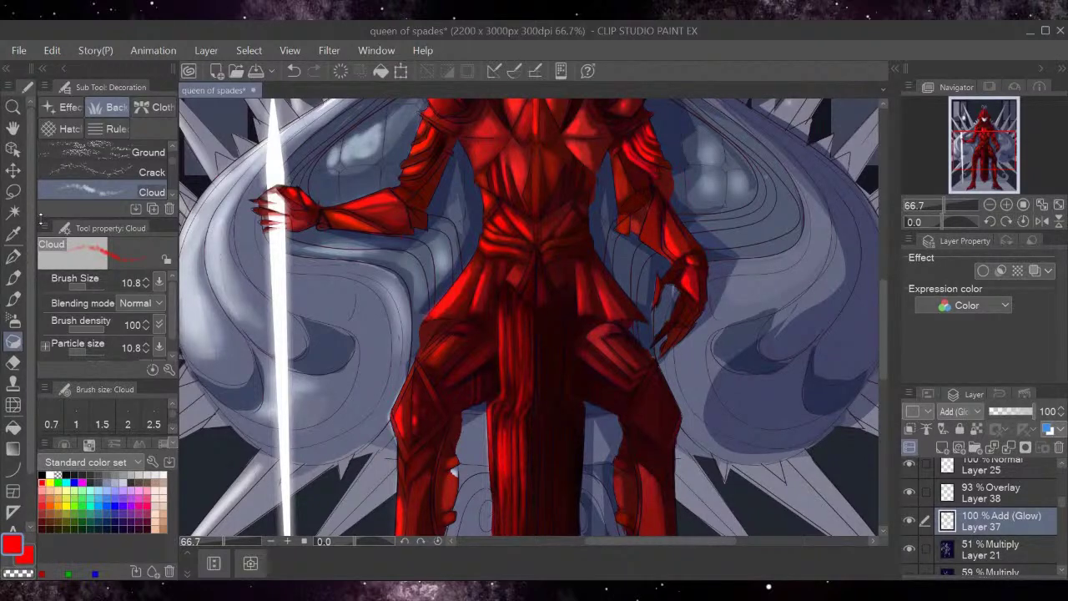
In the queen of spades drawing, airbrush soft red glow highlights on the waist armour, skirt cloth and elbow on the Add (Glow) layer.
{"action": "left_click", "coordinate": [13, 299]}
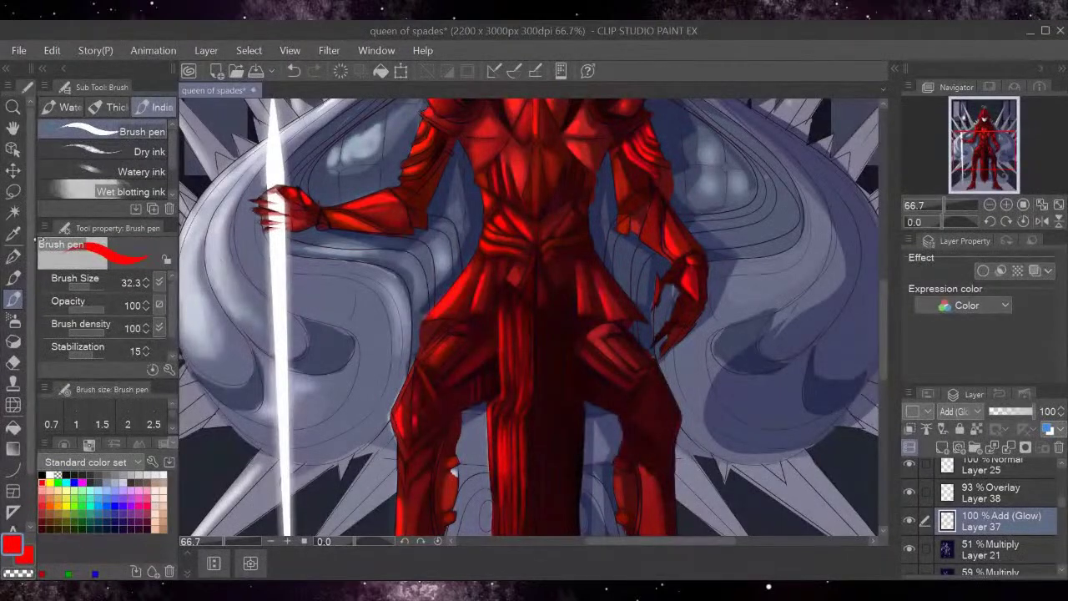
{"action": "key", "text": "p"}
{"action": "left_click", "coordinate": [14, 320]}
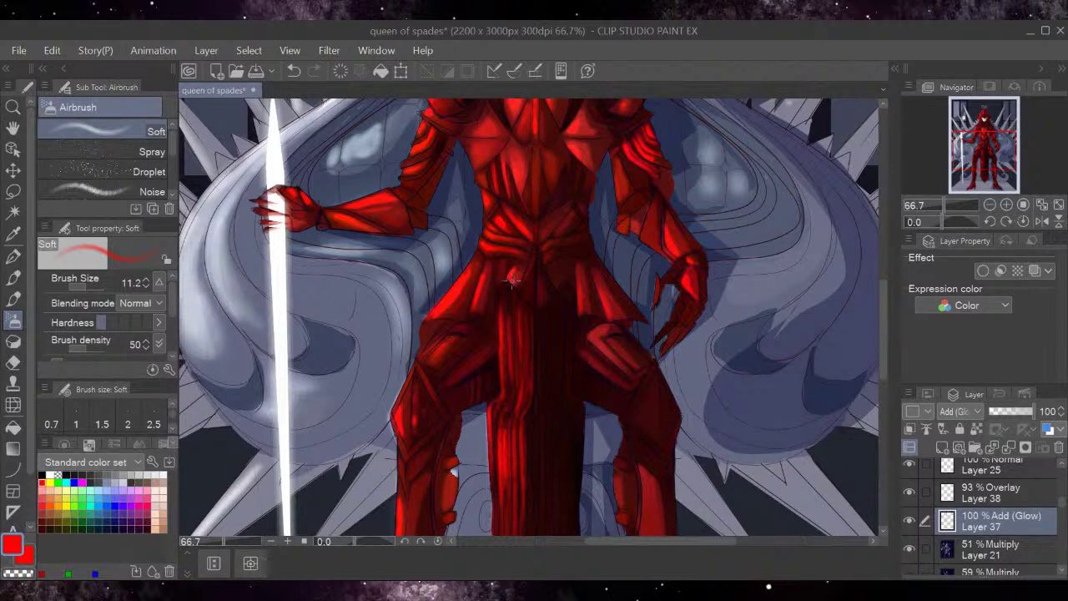
{"action": "left_click_drag", "start_coordinate": [478, 299], "coordinate": [467, 318]}
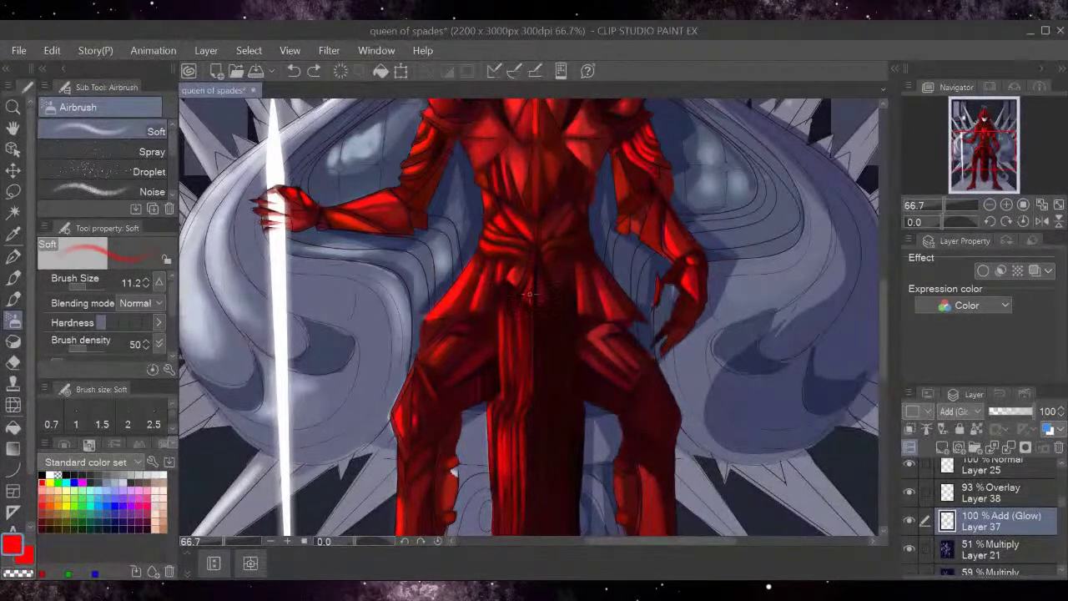
{"action": "left_click_drag", "start_coordinate": [527, 297], "coordinate": [520, 292]}
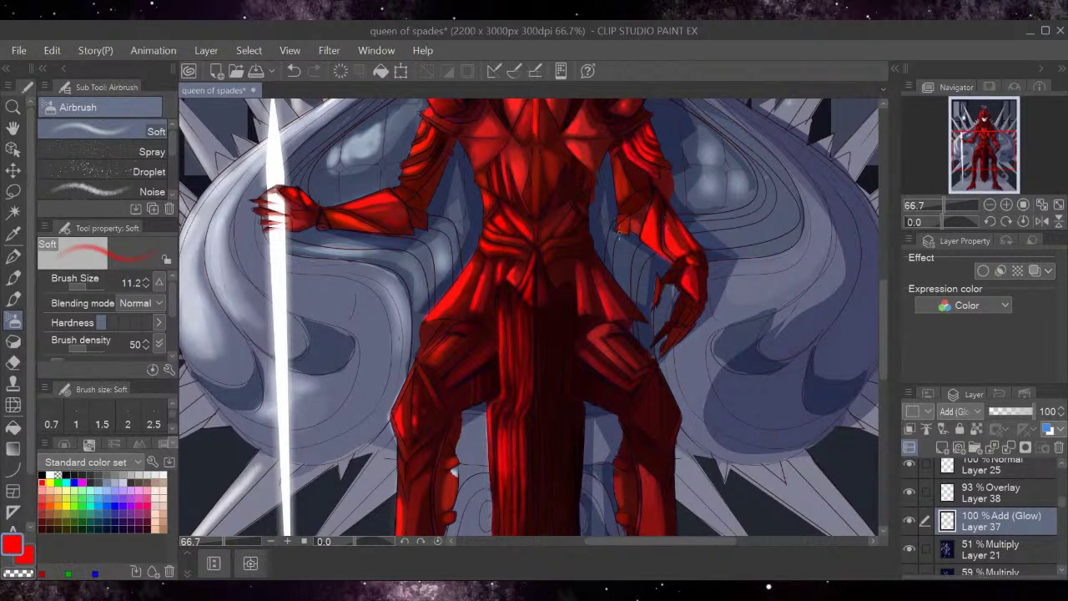
{"action": "left_click_drag", "start_coordinate": [618, 230], "coordinate": [627, 229]}
Airbrush red glow highlights along the shin, ankle and boot plates of the leg beside the sword.
{"action": "scroll", "coordinate": [872, 302], "scroll_direction": "down", "scroll_amount": 3}
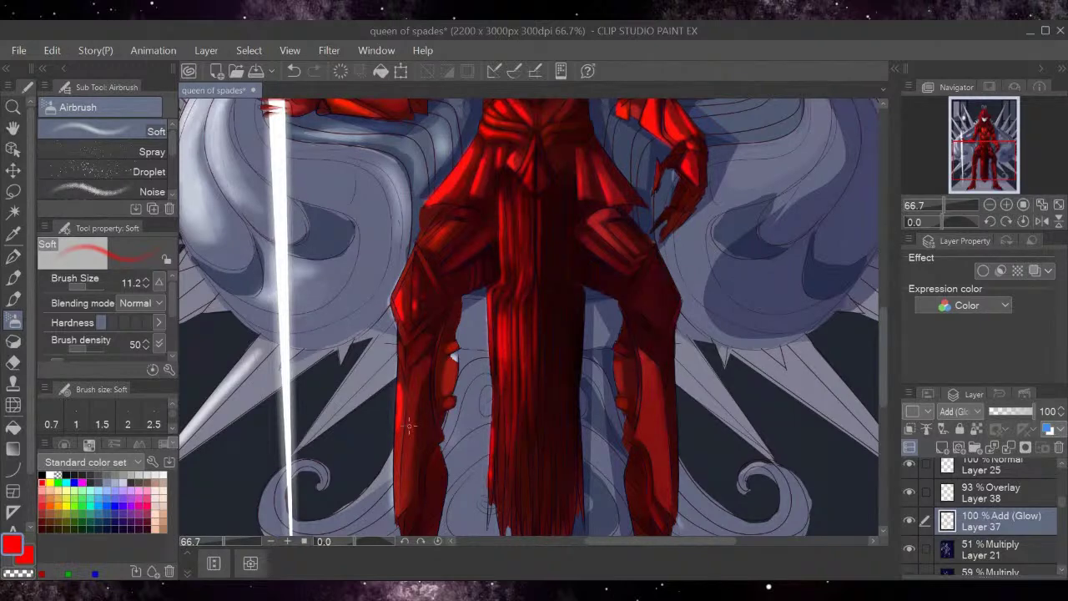
{"action": "scroll", "coordinate": [879, 335], "scroll_direction": "down", "scroll_amount": 5}
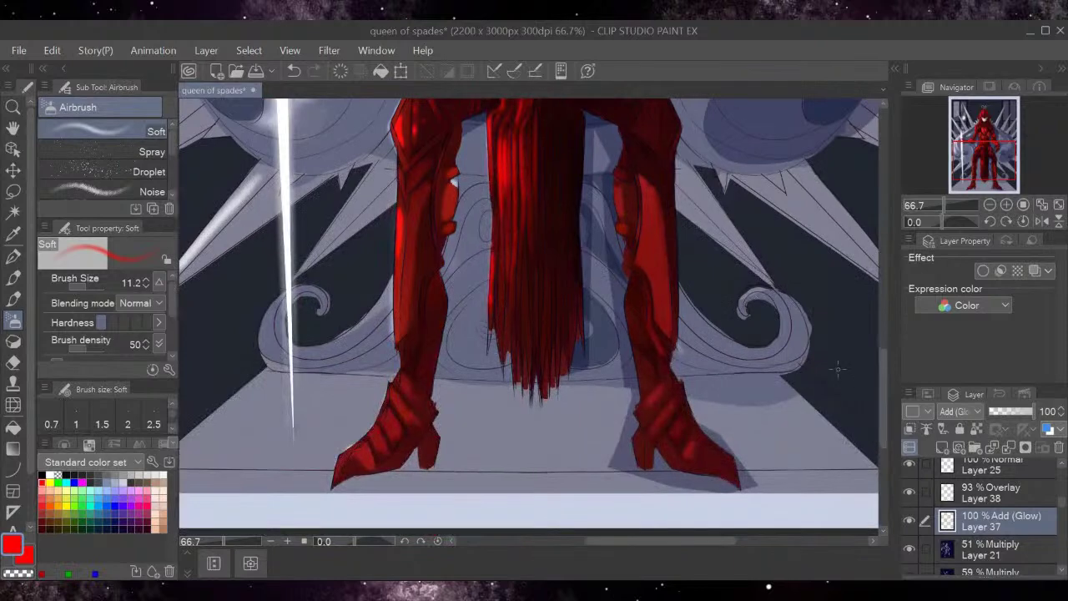
{"action": "mouse_move", "coordinate": [402, 383]}
{"action": "left_mouse_down"}
{"action": "mouse_move", "coordinate": [410, 337]}
{"action": "mouse_move", "coordinate": [400, 348]}
{"action": "mouse_move", "coordinate": [413, 341]}
{"action": "left_mouse_up"}
{"action": "left_click_drag", "start_coordinate": [401, 405], "coordinate": [395, 398]}
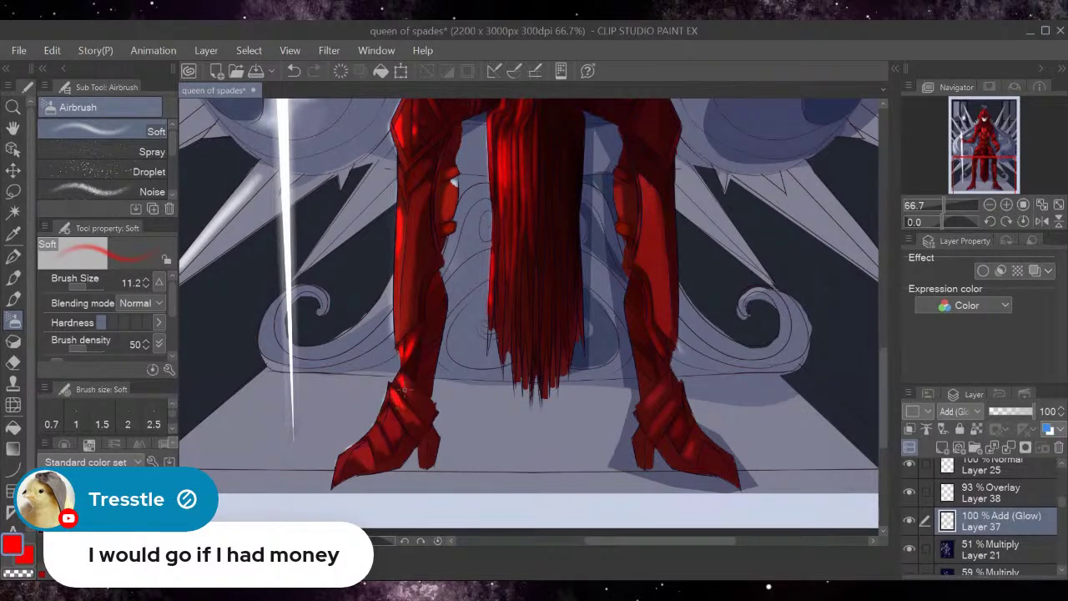
{"action": "left_click_drag", "start_coordinate": [400, 381], "coordinate": [410, 392]}
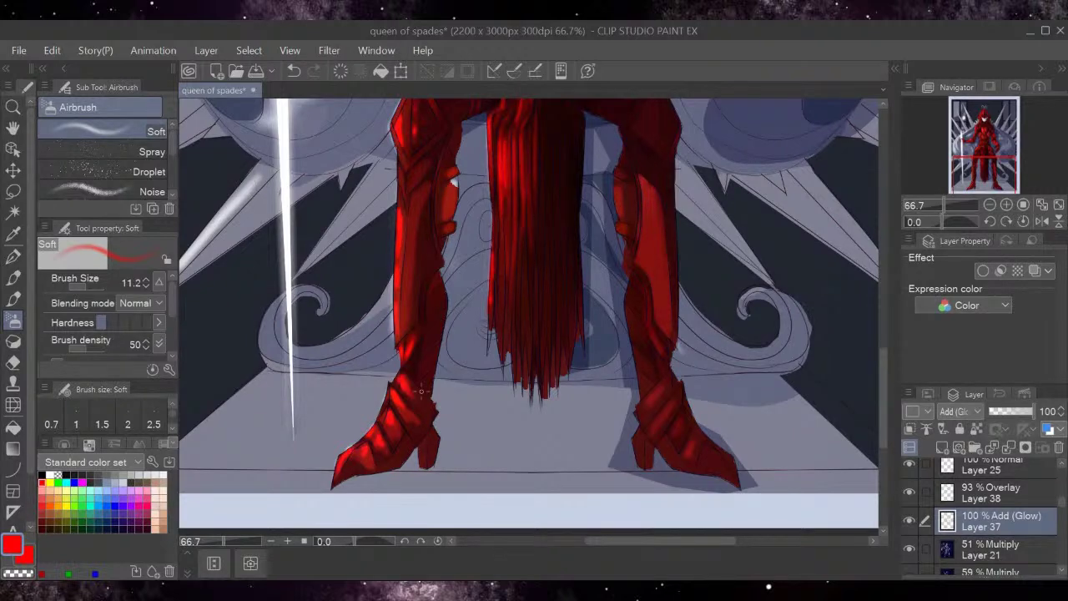
Airbrush bright red highlights along the shin and calf guard of the leg away from the sword, undoing a misplaced stroke.
{"action": "mouse_move", "coordinate": [649, 313]}
{"action": "left_mouse_down"}
{"action": "mouse_move", "coordinate": [661, 332]}
{"action": "mouse_move", "coordinate": [660, 316]}
{"action": "left_mouse_up"}
{"action": "mouse_move", "coordinate": [636, 258]}
{"action": "left_mouse_down"}
{"action": "mouse_move", "coordinate": [644, 251]}
{"action": "mouse_move", "coordinate": [655, 305]}
{"action": "mouse_move", "coordinate": [642, 241]}
{"action": "mouse_move", "coordinate": [666, 332]}
{"action": "mouse_move", "coordinate": [654, 299]}
{"action": "left_mouse_up"}
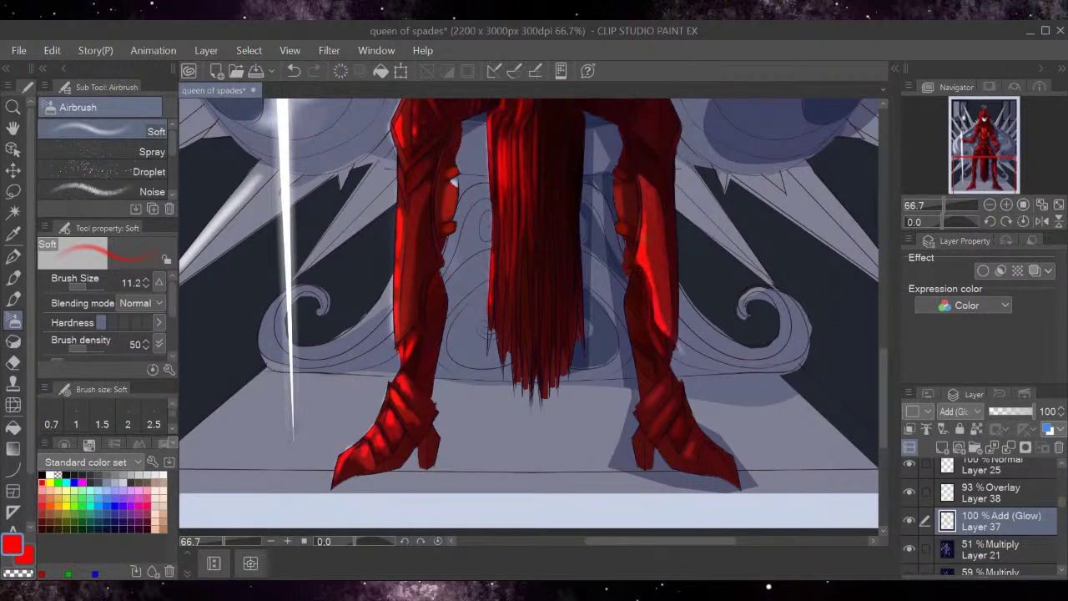
{"action": "left_click_drag", "start_coordinate": [647, 191], "coordinate": [645, 219]}
{"action": "left_click_drag", "start_coordinate": [661, 315], "coordinate": [671, 332]}
{"action": "left_click", "coordinate": [302, 74]}
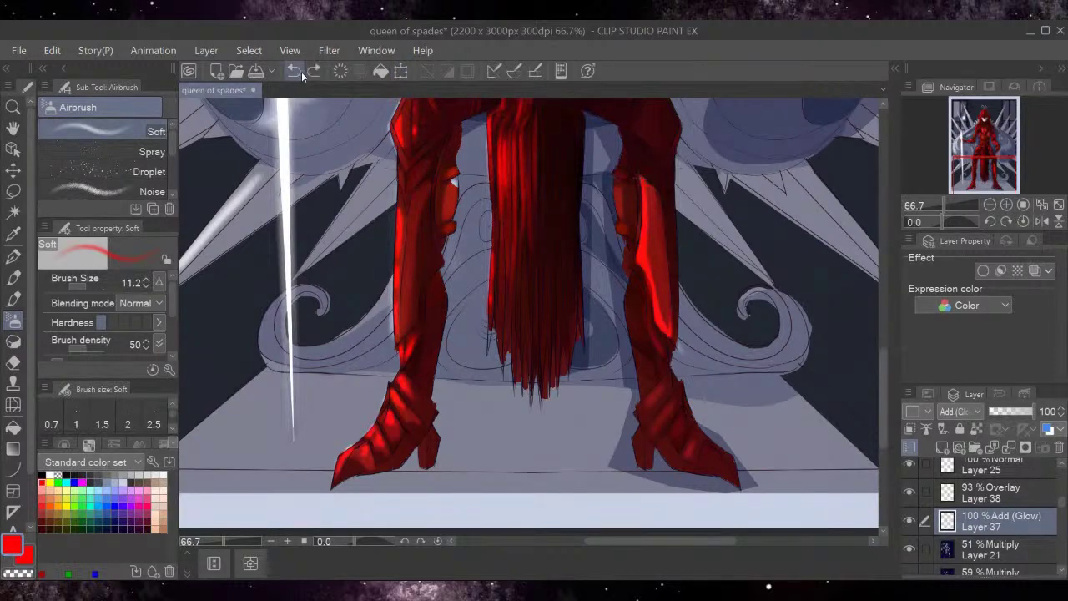
{"action": "left_click_drag", "start_coordinate": [617, 205], "coordinate": [618, 231]}
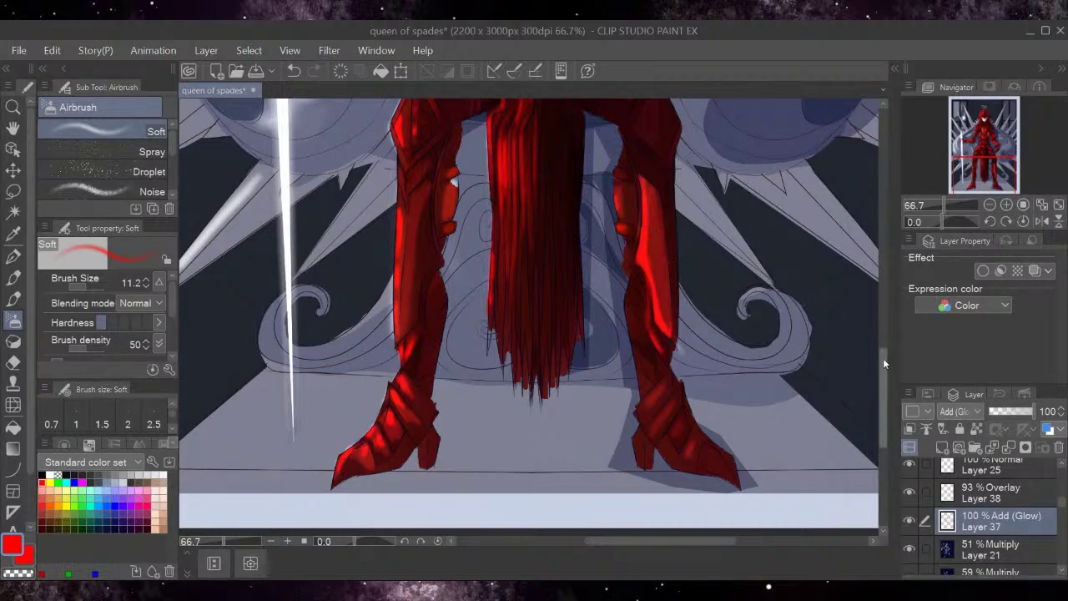
Expand Folder 3 and add a new raster layer directly above Layer 13 Copy.
{"action": "scroll", "coordinate": [882, 347], "scroll_direction": "up", "scroll_amount": 2}
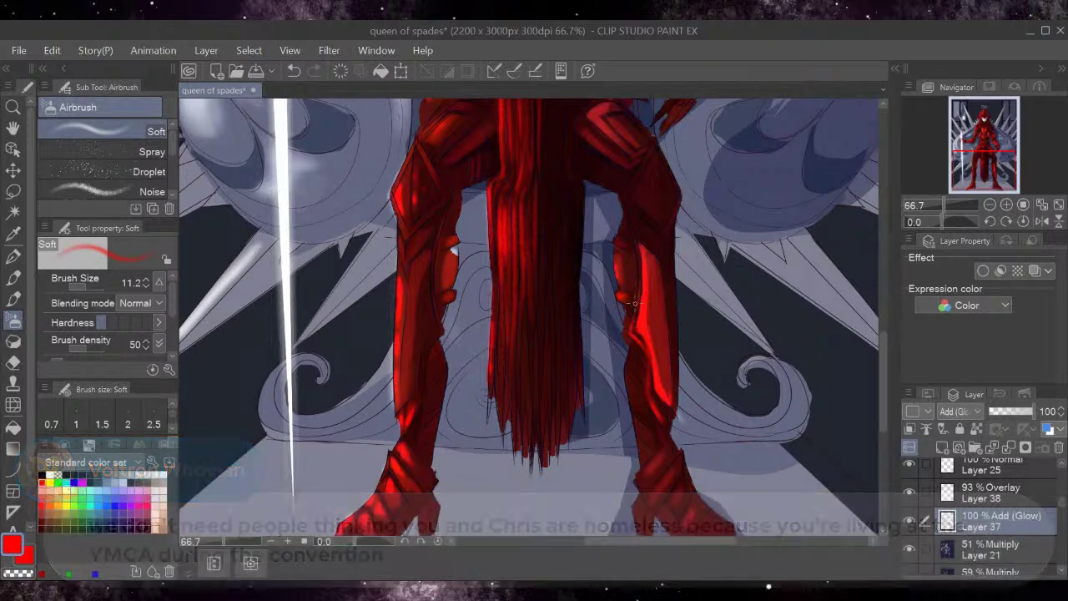
{"action": "scroll", "coordinate": [1055, 540], "scroll_direction": "down", "scroll_amount": 8}
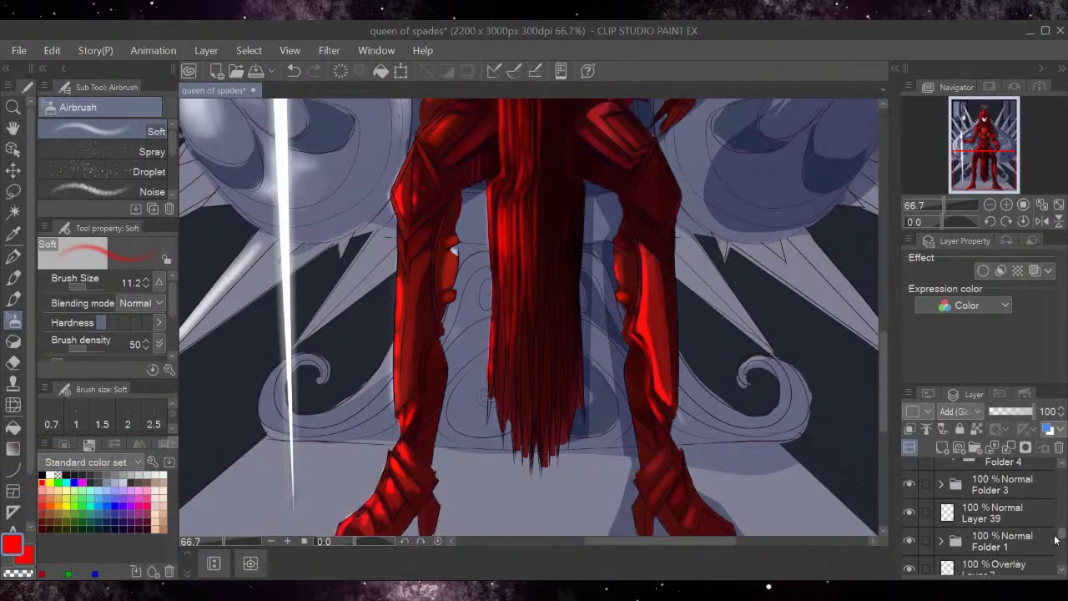
{"action": "left_click_drag", "start_coordinate": [1057, 540], "coordinate": [1056, 534]}
{"action": "left_click", "coordinate": [940, 545]}
{"action": "left_click", "coordinate": [910, 546]}
{"action": "left_click", "coordinate": [909, 546]}
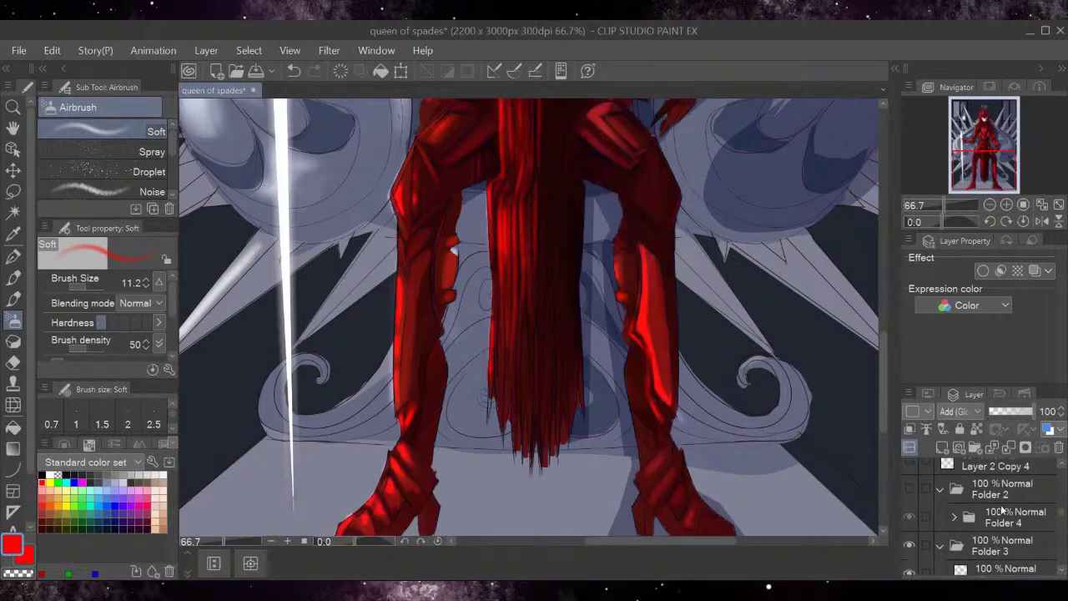
{"action": "scroll", "coordinate": [1064, 511], "scroll_direction": "down", "scroll_amount": 6}
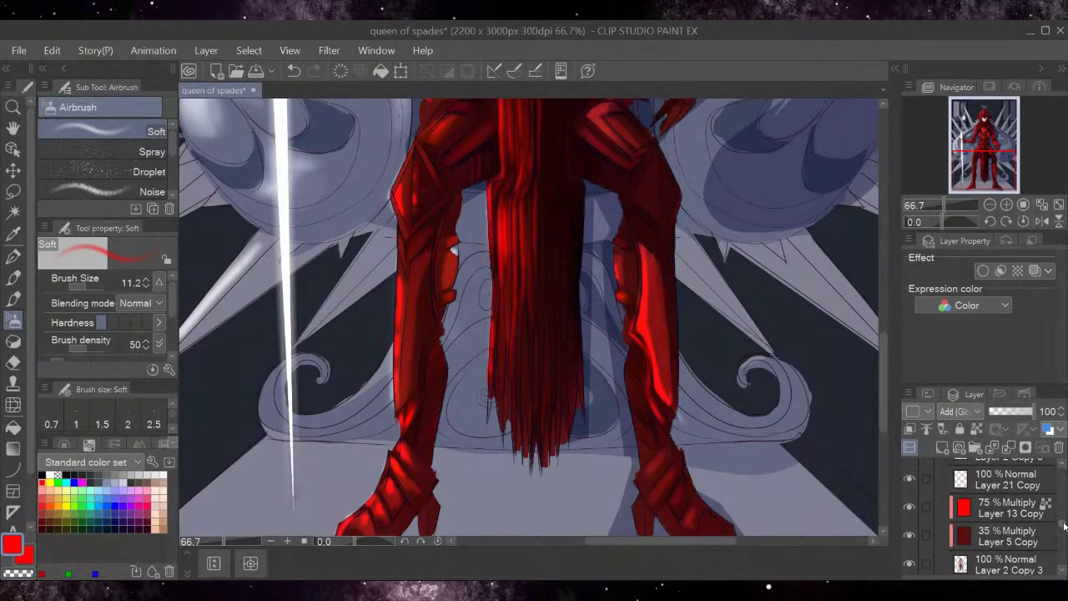
{"action": "left_click", "coordinate": [1023, 522]}
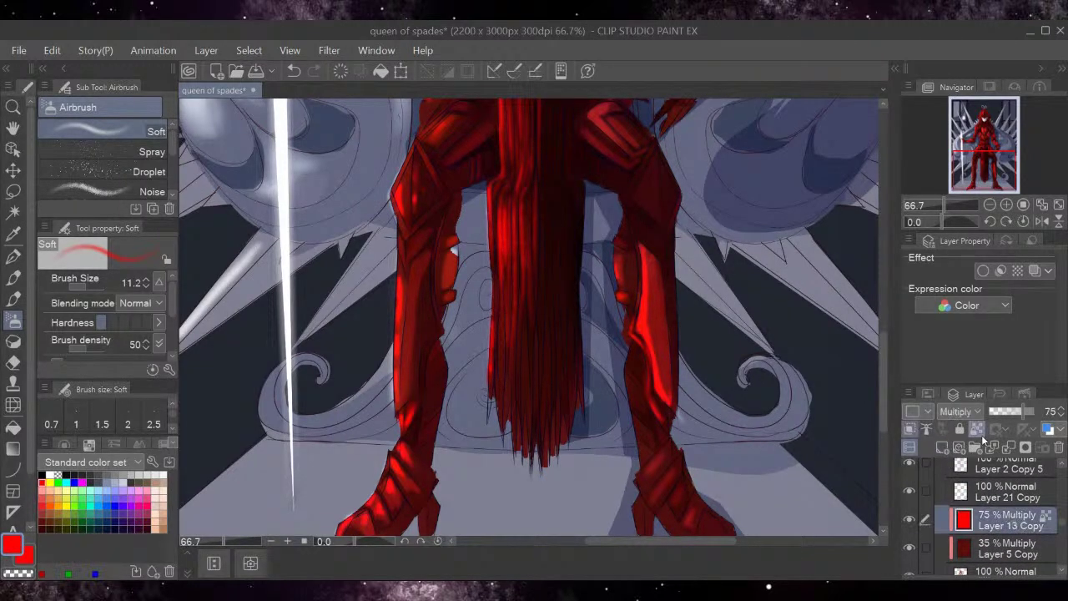
{"action": "left_click", "coordinate": [945, 445]}
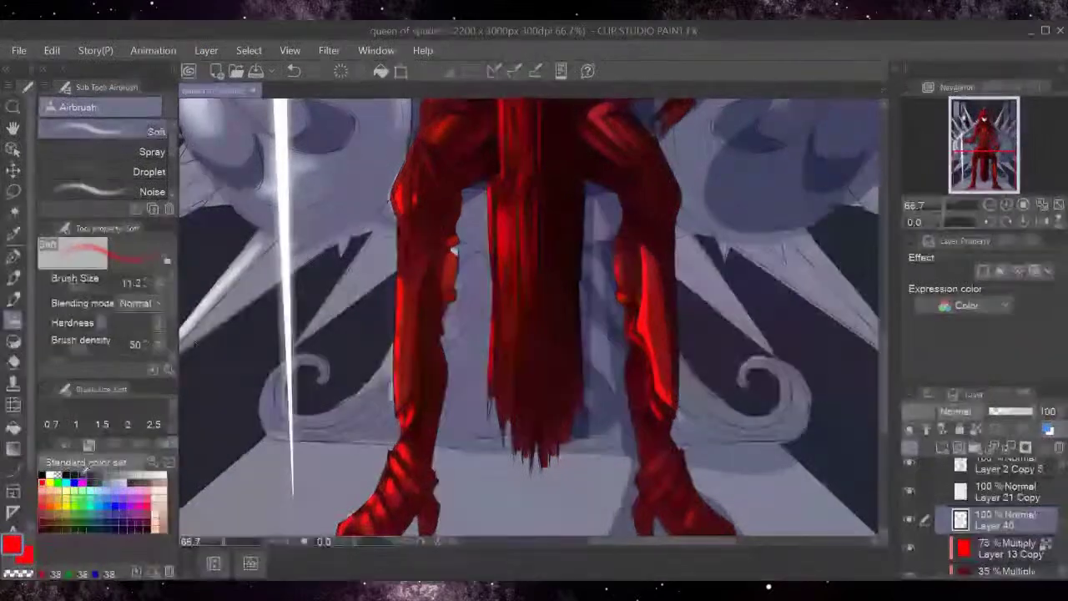
{"action": "left_click", "coordinate": [56, 501]}
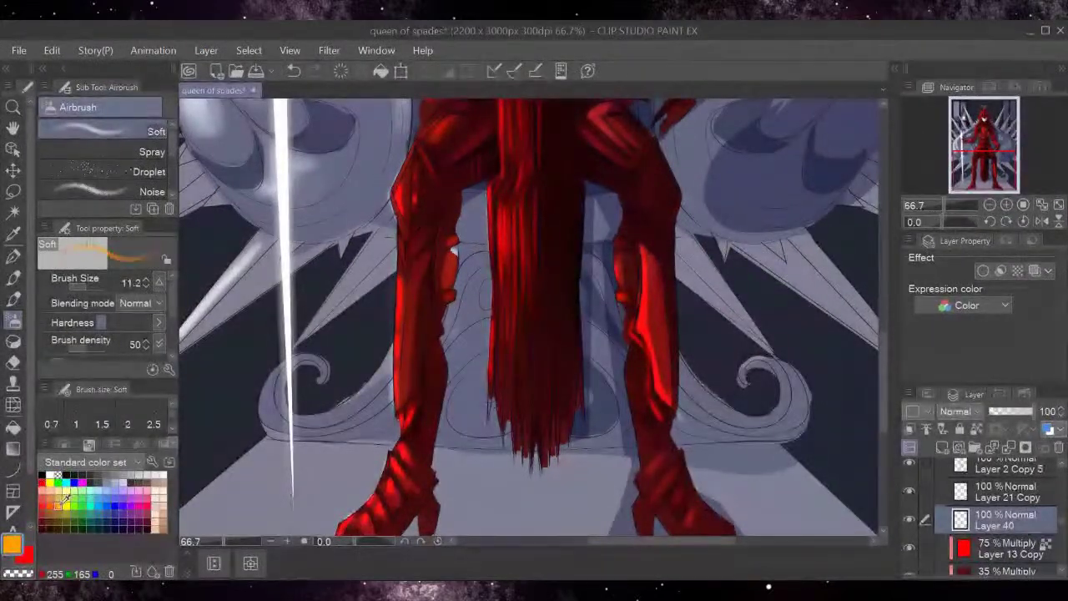
{"action": "mouse_move", "coordinate": [639, 292]}
{"action": "left_mouse_down"}
{"action": "mouse_move", "coordinate": [633, 320]}
{"action": "mouse_move", "coordinate": [640, 249]}
{"action": "left_mouse_up"}
{"action": "left_click", "coordinate": [340, 69]}
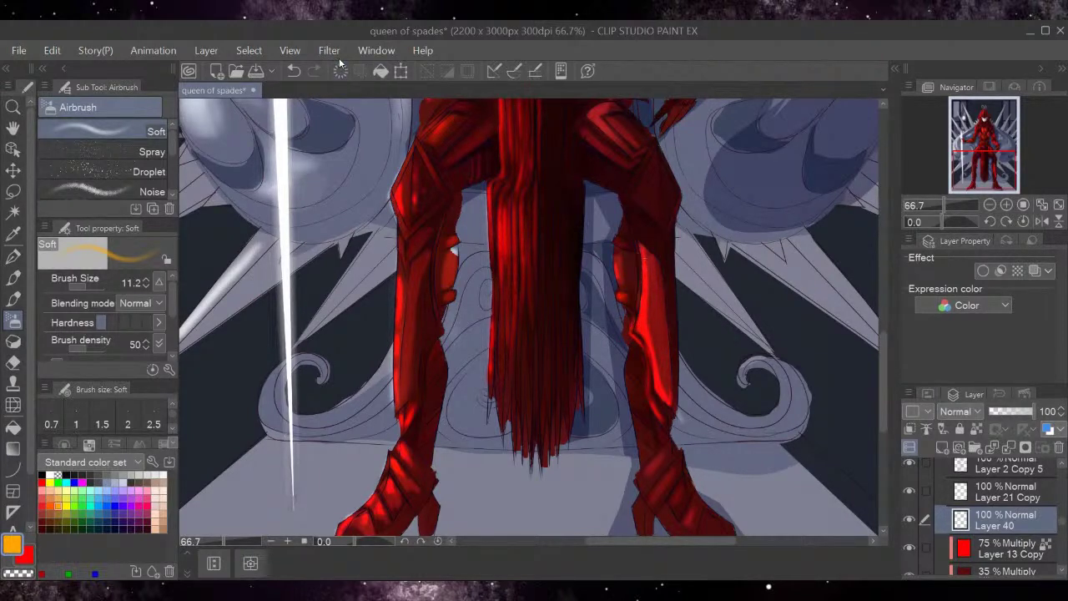
Airbrush a dark orange trim line along the inner edge of the shin armour, from the knee down to the ankle.
{"action": "left_click", "coordinate": [51, 503]}
{"action": "mouse_move", "coordinate": [626, 338]}
{"action": "left_mouse_down"}
{"action": "mouse_move", "coordinate": [638, 285]}
{"action": "mouse_move", "coordinate": [633, 293]}
{"action": "left_mouse_up"}
{"action": "mouse_move", "coordinate": [625, 227]}
{"action": "left_mouse_down"}
{"action": "mouse_move", "coordinate": [635, 285]}
{"action": "mouse_move", "coordinate": [621, 212]}
{"action": "left_mouse_up"}
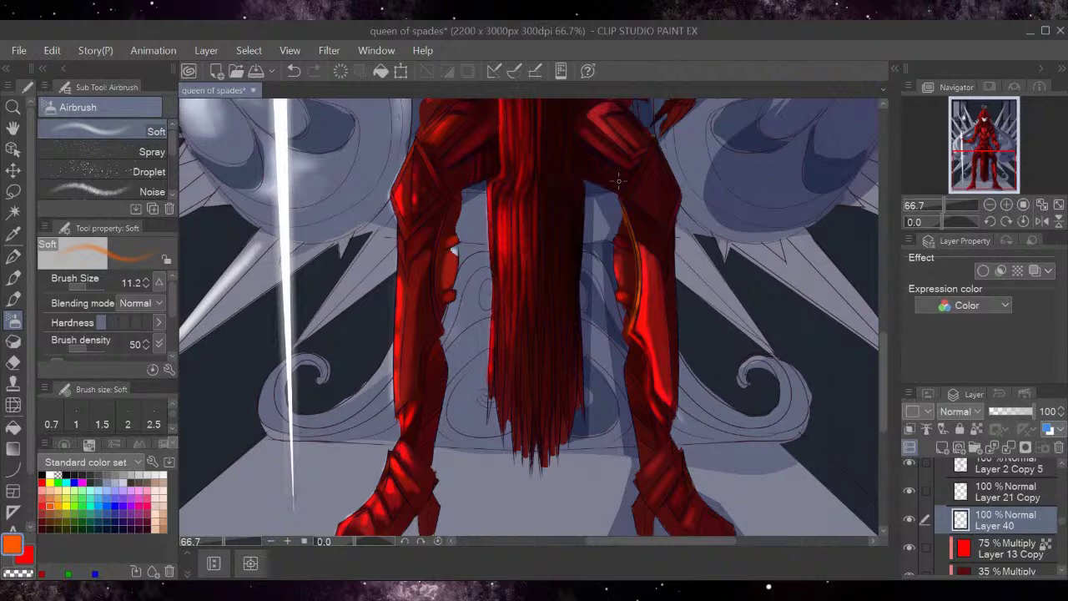
{"action": "mouse_move", "coordinate": [630, 316]}
{"action": "left_mouse_down"}
{"action": "mouse_move", "coordinate": [646, 350]}
{"action": "mouse_move", "coordinate": [666, 427]}
{"action": "mouse_move", "coordinate": [654, 394]}
{"action": "left_mouse_up"}
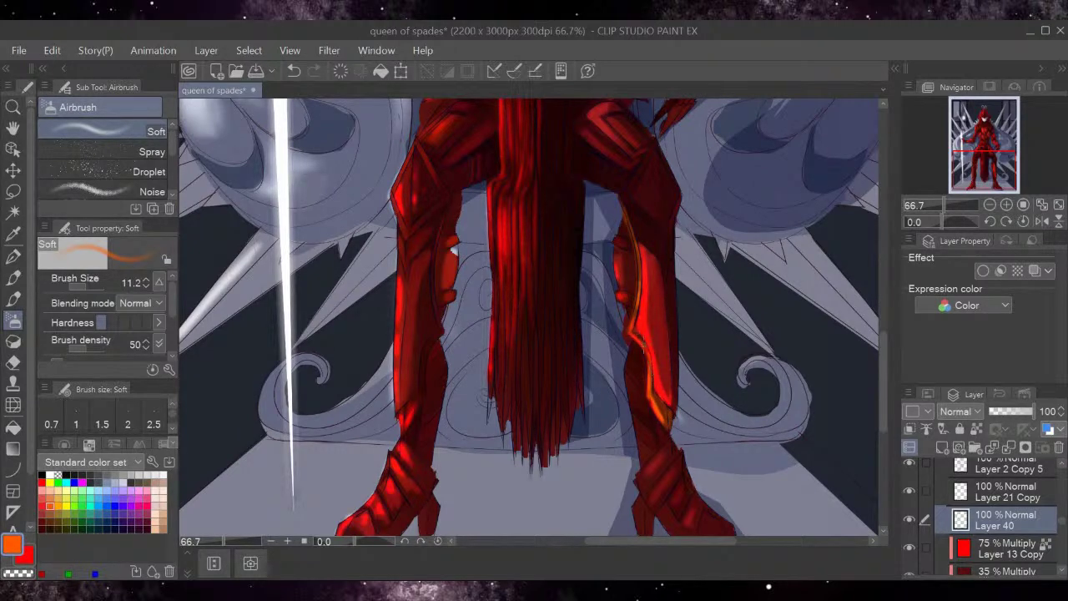
Fill the outlined trim at the lower shin with yellow on the new layer, and return to the Soft airbrush.
{"action": "left_click", "coordinate": [50, 482]}
{"action": "left_click", "coordinate": [14, 427]}
{"action": "left_click", "coordinate": [664, 412]}
{"action": "left_click", "coordinate": [666, 411]}
{"action": "left_click", "coordinate": [652, 383]}
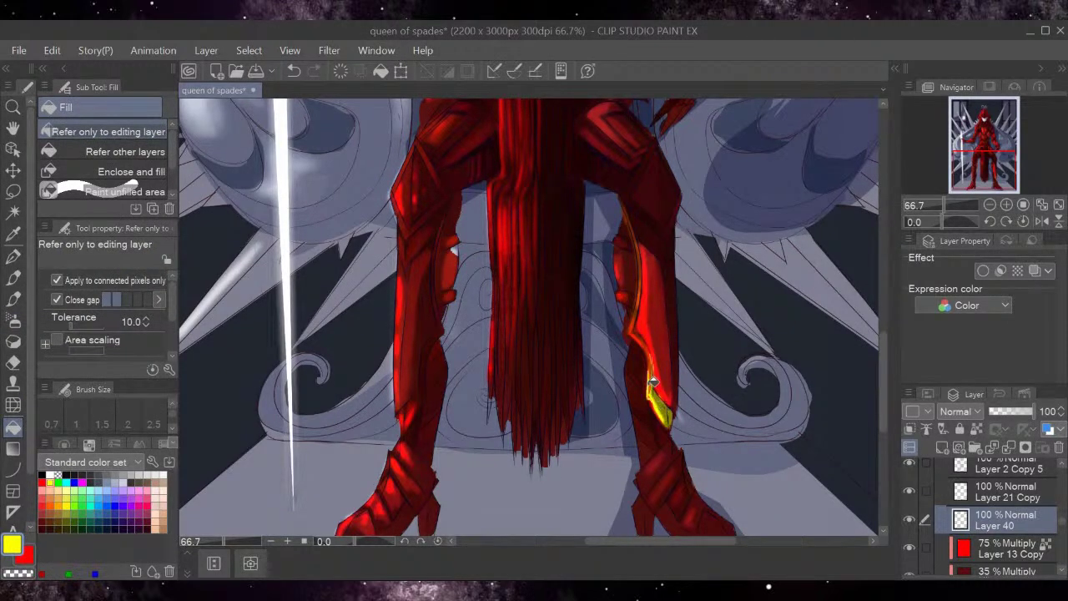
{"action": "left_click", "coordinate": [11, 322]}
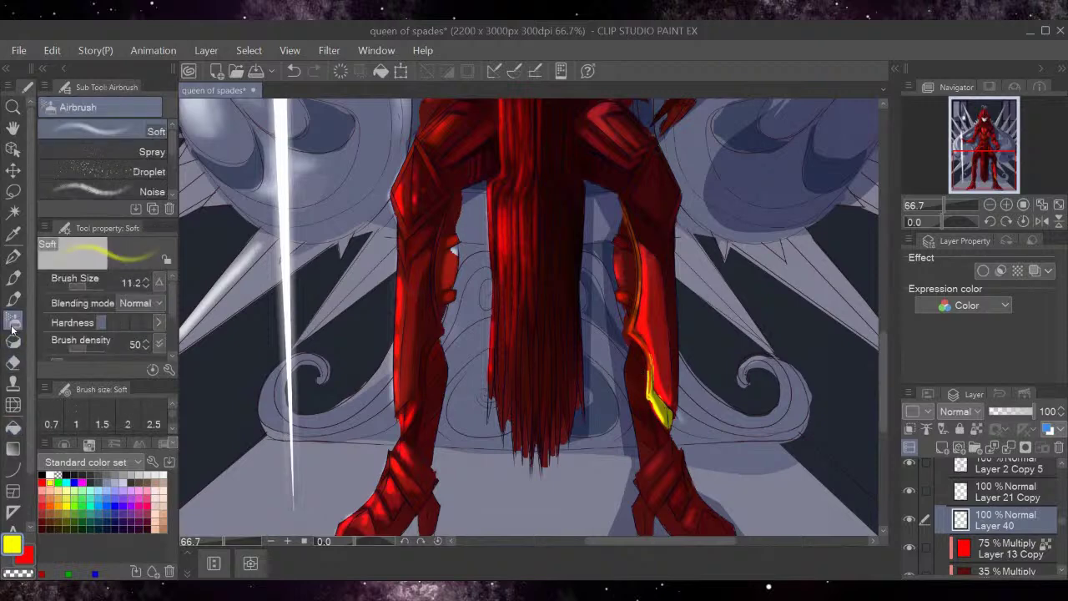
Clear the yellow trim from the layer and airbrush a light pink trim line along the inner edge of the shin armour.
{"action": "left_click_drag", "start_coordinate": [661, 422], "coordinate": [635, 338]}
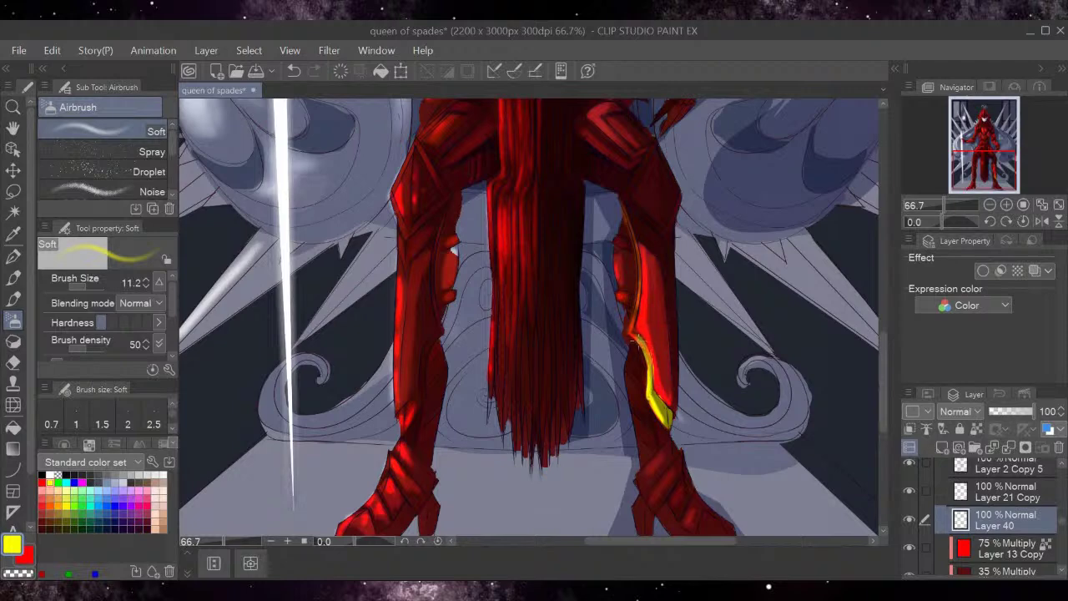
{"action": "left_click", "coordinate": [341, 72]}
{"action": "left_click", "coordinate": [47, 485]}
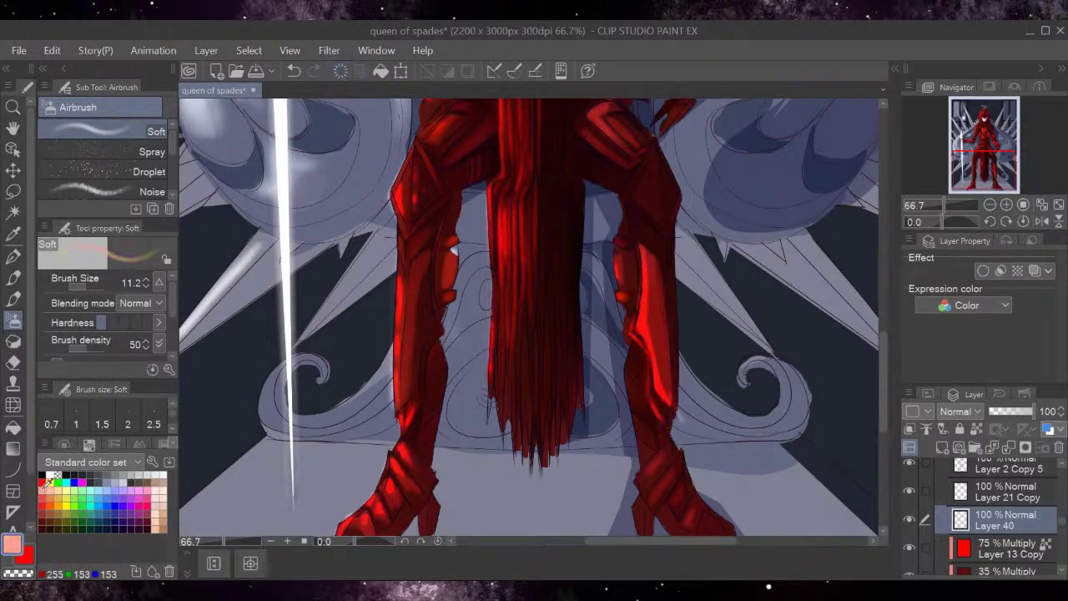
{"action": "mouse_move", "coordinate": [659, 404]}
{"action": "left_mouse_down"}
{"action": "mouse_move", "coordinate": [649, 381]}
{"action": "mouse_move", "coordinate": [646, 401]}
{"action": "mouse_move", "coordinate": [667, 428]}
{"action": "mouse_move", "coordinate": [661, 405]}
{"action": "mouse_move", "coordinate": [650, 407]}
{"action": "mouse_move", "coordinate": [648, 361]}
{"action": "mouse_move", "coordinate": [647, 373]}
{"action": "mouse_move", "coordinate": [628, 328]}
{"action": "mouse_move", "coordinate": [634, 345]}
{"action": "mouse_move", "coordinate": [628, 327]}
{"action": "left_mouse_up"}
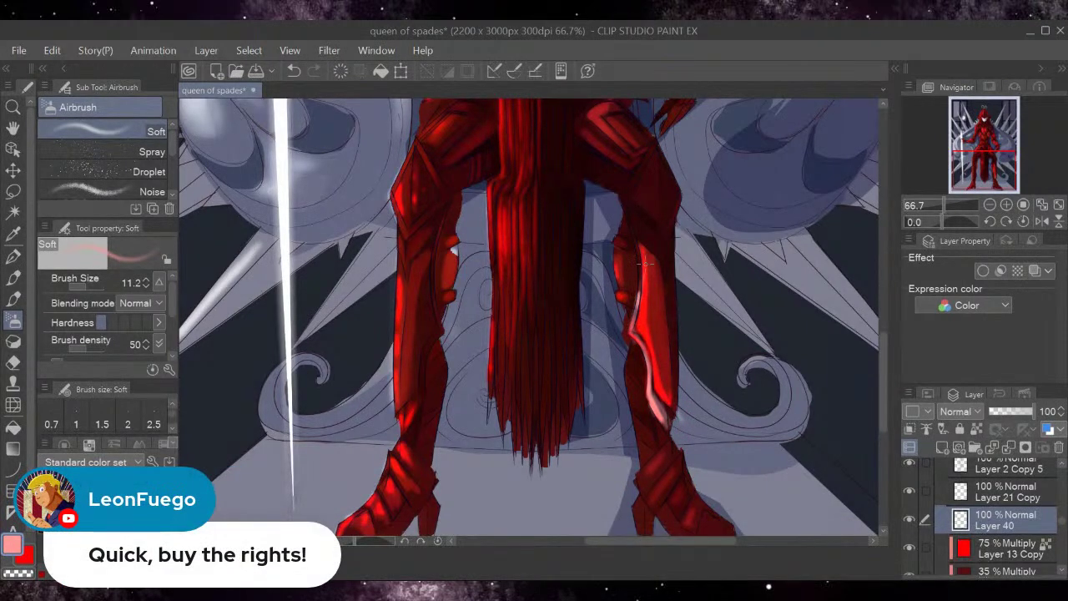
Airbrush light pink trim lines around the inner and lower edges of the knee guard above that shin.
{"action": "scroll", "coordinate": [859, 346], "scroll_direction": "up", "scroll_amount": 2}
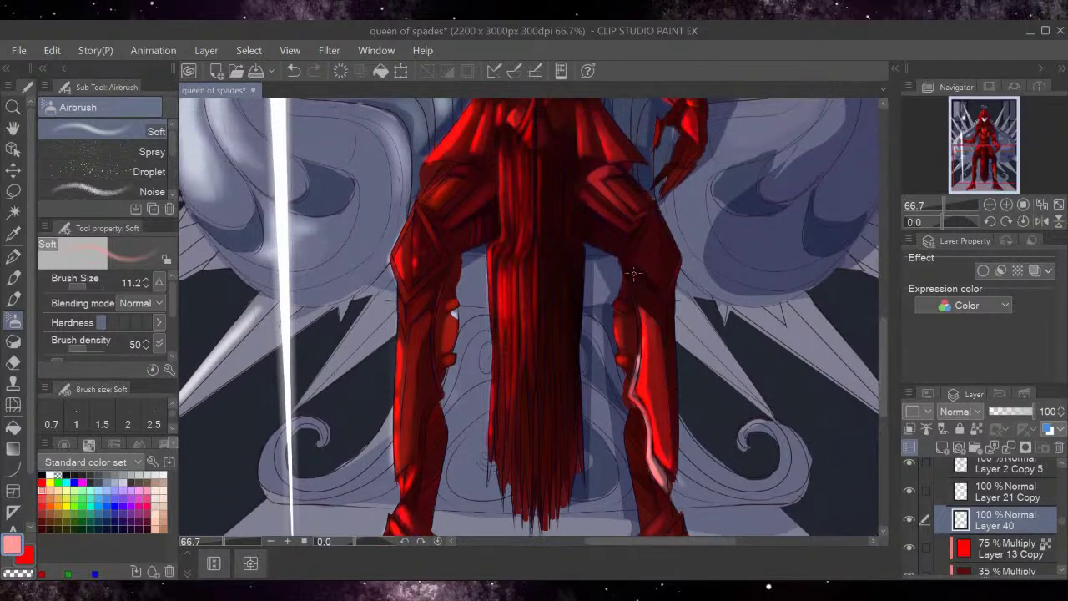
{"action": "mouse_move", "coordinate": [627, 279]}
{"action": "left_mouse_down"}
{"action": "mouse_move", "coordinate": [635, 350]}
{"action": "mouse_move", "coordinate": [621, 251]}
{"action": "left_mouse_up"}
{"action": "mouse_move", "coordinate": [623, 224]}
{"action": "left_mouse_down"}
{"action": "mouse_move", "coordinate": [626, 259]}
{"action": "mouse_move", "coordinate": [643, 230]}
{"action": "mouse_move", "coordinate": [627, 265]}
{"action": "mouse_move", "coordinate": [658, 296]}
{"action": "mouse_move", "coordinate": [639, 270]}
{"action": "mouse_move", "coordinate": [664, 299]}
{"action": "left_mouse_up"}
{"action": "mouse_move", "coordinate": [632, 259]}
{"action": "left_mouse_down"}
{"action": "mouse_move", "coordinate": [651, 217]}
{"action": "mouse_move", "coordinate": [621, 267]}
{"action": "mouse_move", "coordinate": [635, 250]}
{"action": "left_mouse_up"}
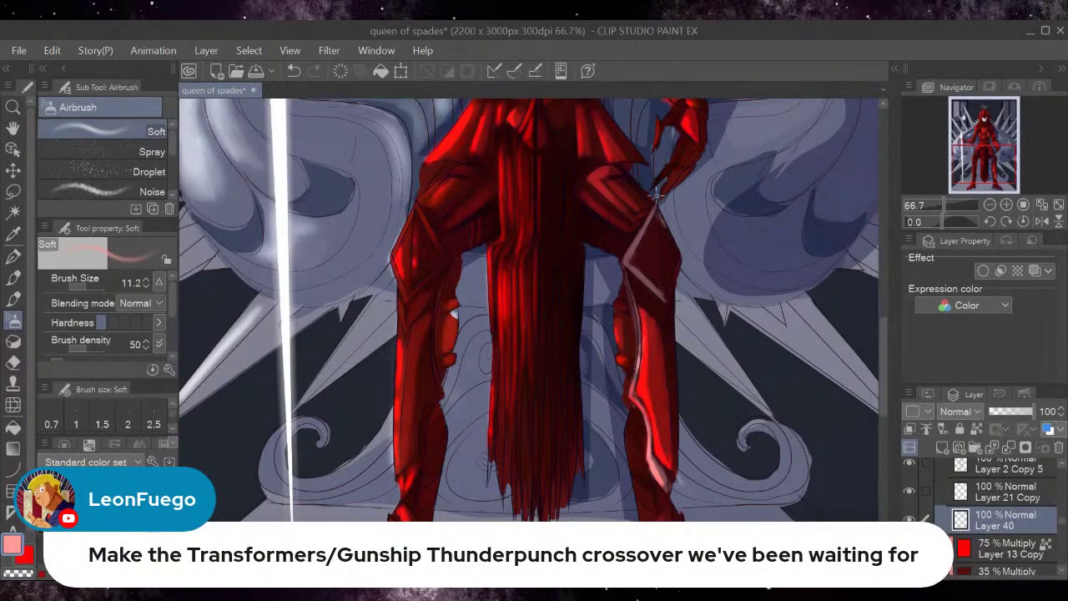
Fill the shin trim with white and stroke the outer edge of the knee guard using the white Brush pen.
{"action": "key", "text": "g"}
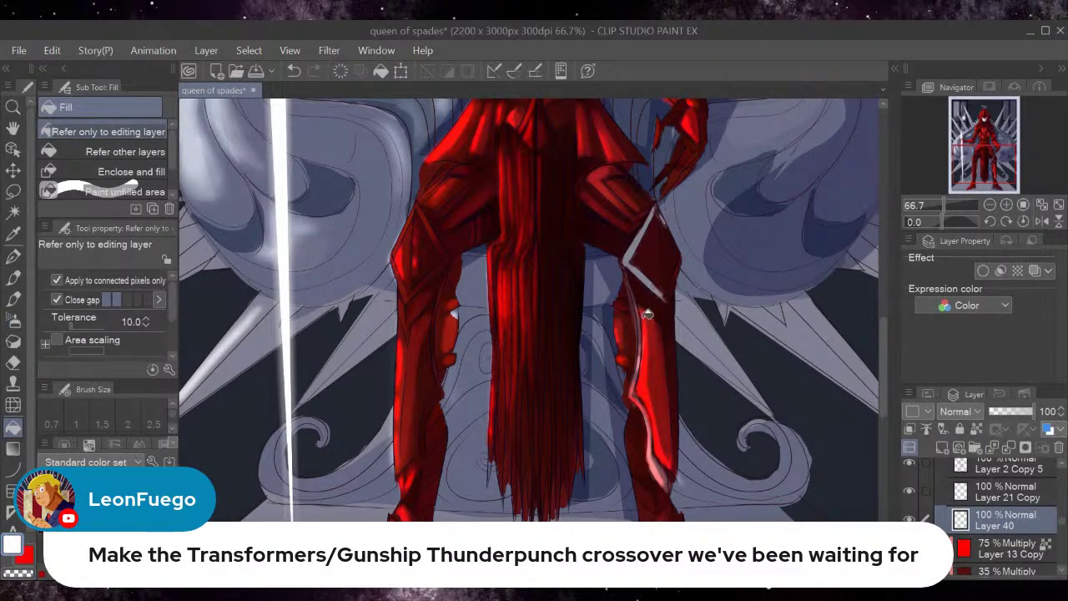
{"action": "left_click", "coordinate": [642, 398]}
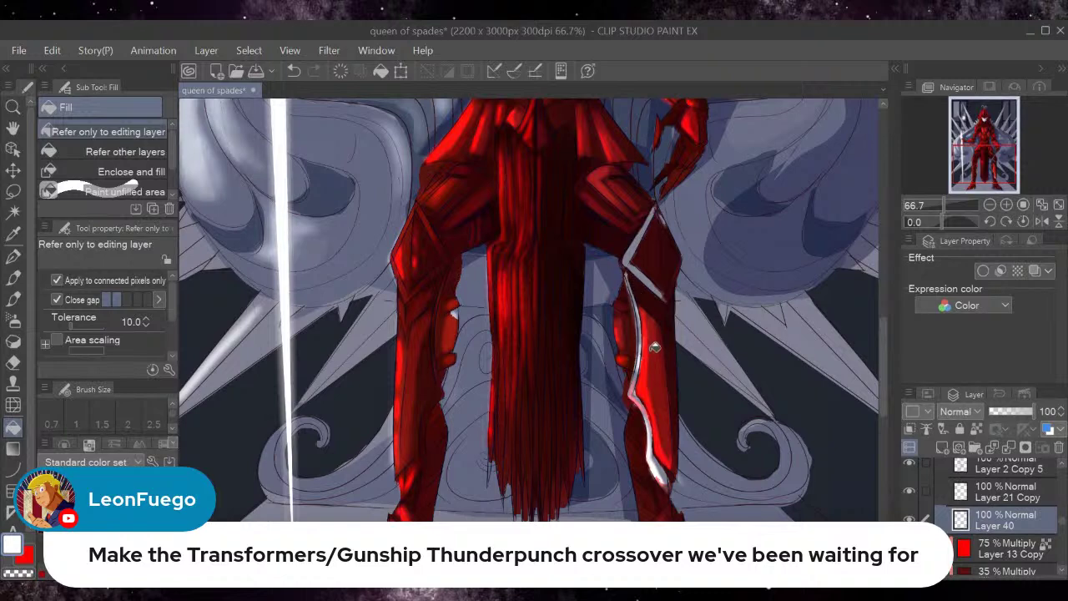
{"action": "left_click", "coordinate": [14, 299]}
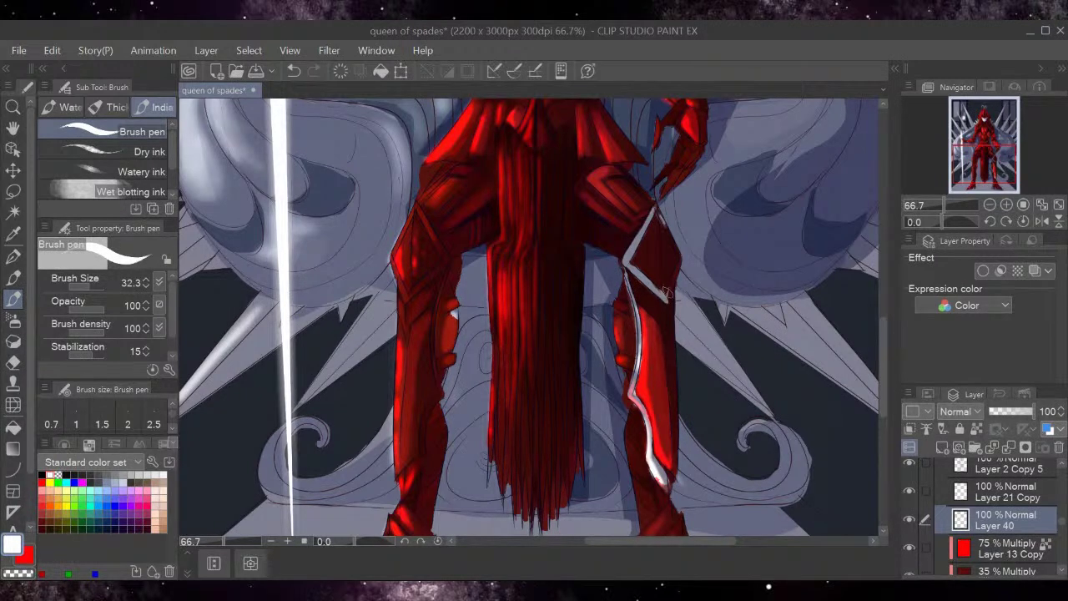
{"action": "left_click_drag", "start_coordinate": [668, 300], "coordinate": [677, 272]}
{"action": "left_click_drag", "start_coordinate": [658, 212], "coordinate": [677, 254]}
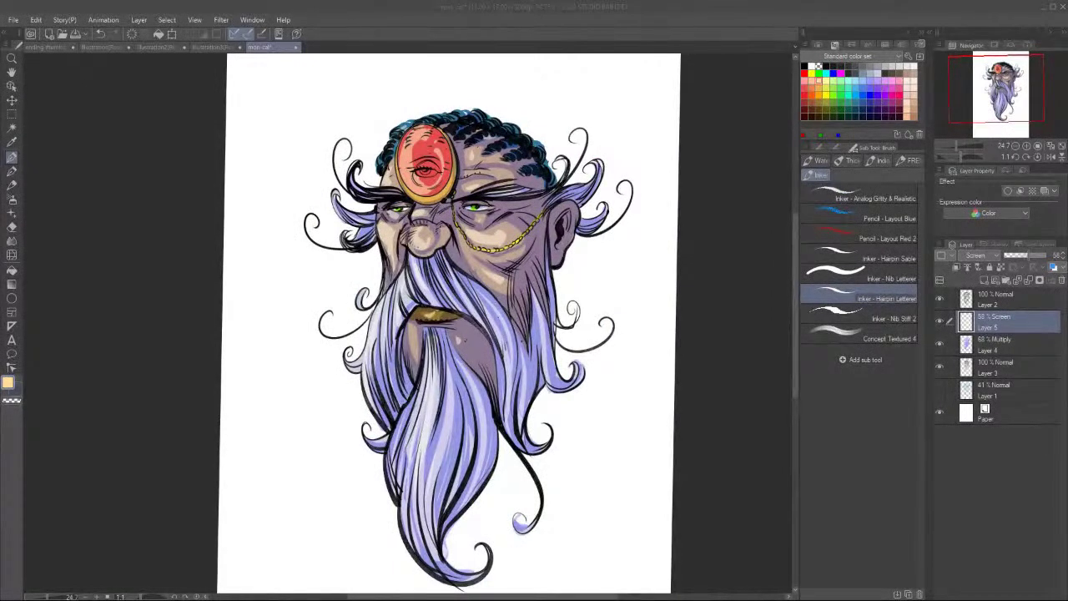
On the bearded portrait's Screen layer, paint green reflected light on the ear, the braids behind it and the nose with Inker - Hairpin Letterer.
{"action": "mouse_move", "coordinate": [794, 280]}
{"action": "left_mouse_down"}
{"action": "mouse_move", "coordinate": [794, 247]}
{"action": "mouse_move", "coordinate": [805, 272]}
{"action": "left_mouse_up"}
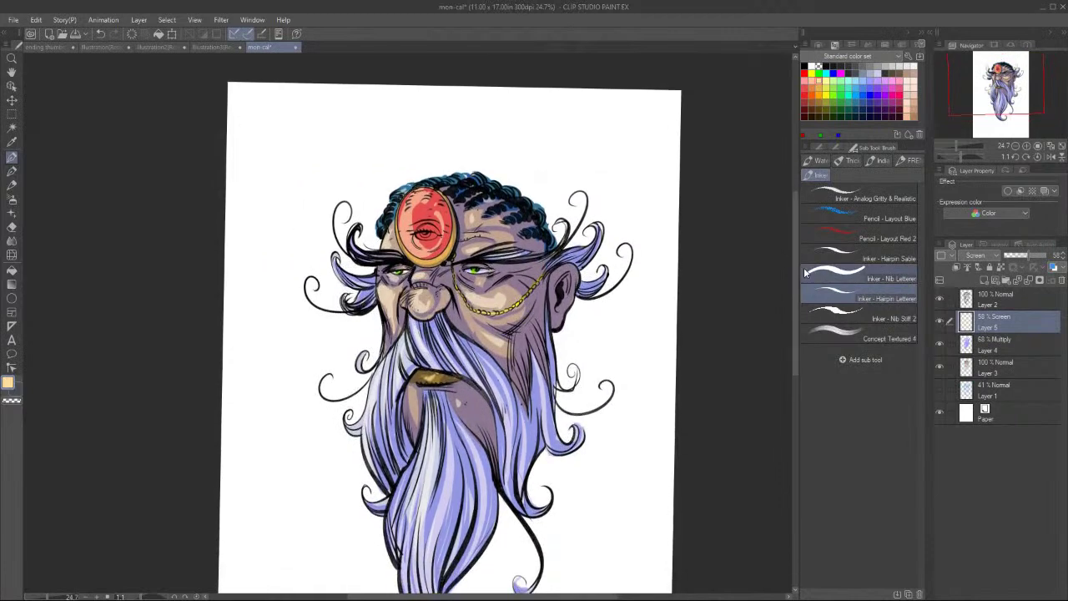
{"action": "key", "text": "h"}
{"action": "left_click_drag", "start_coordinate": [712, 413], "coordinate": [710, 373]}
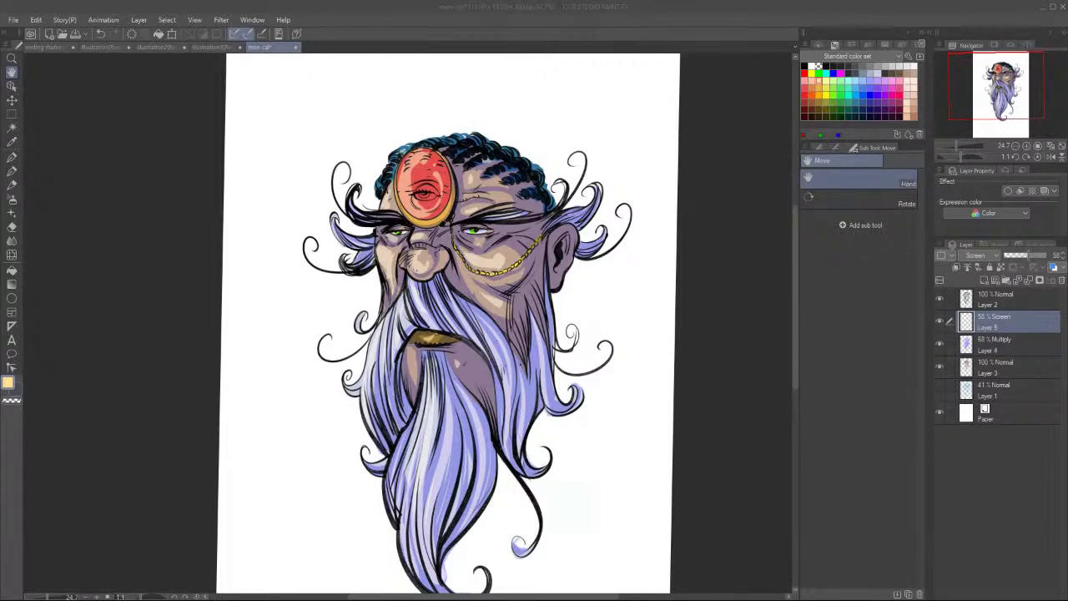
{"action": "left_click_drag", "start_coordinate": [794, 248], "coordinate": [793, 267]}
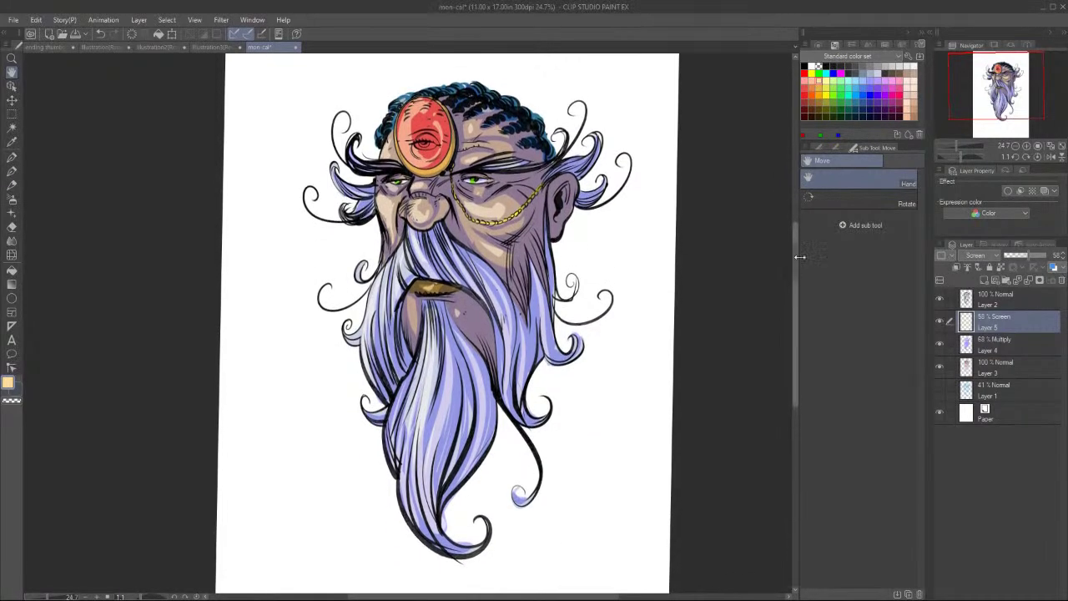
{"action": "left_click", "coordinate": [841, 95]}
{"action": "key", "text": "b"}
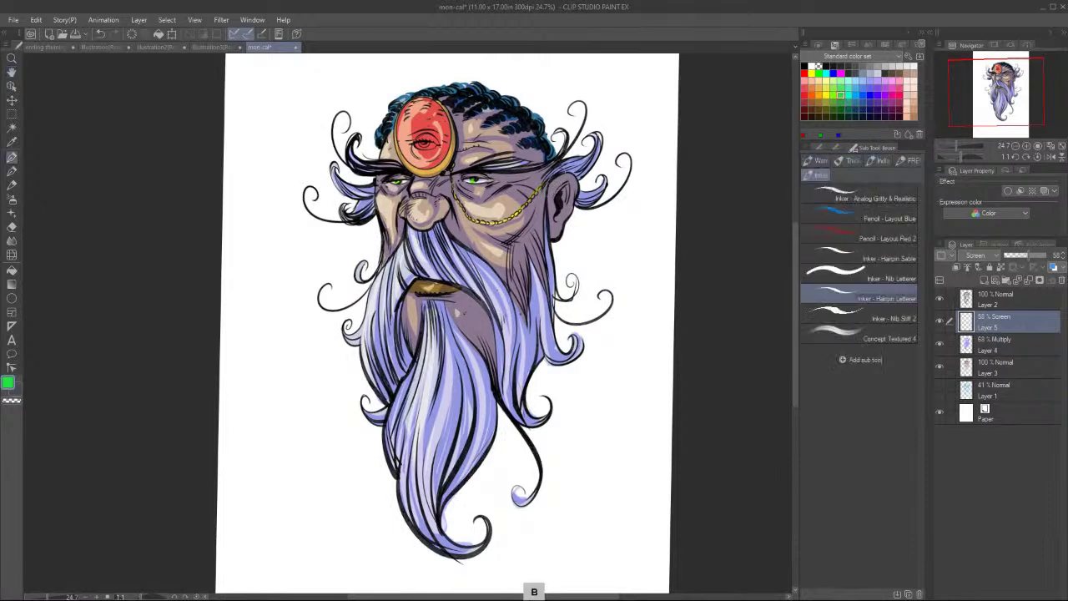
{"action": "mouse_move", "coordinate": [576, 179]}
{"action": "left_mouse_down"}
{"action": "mouse_move", "coordinate": [555, 238]}
{"action": "mouse_move", "coordinate": [575, 177]}
{"action": "mouse_move", "coordinate": [545, 205]}
{"action": "mouse_move", "coordinate": [544, 240]}
{"action": "left_mouse_up"}
{"action": "left_click_drag", "start_coordinate": [549, 133], "coordinate": [531, 114]}
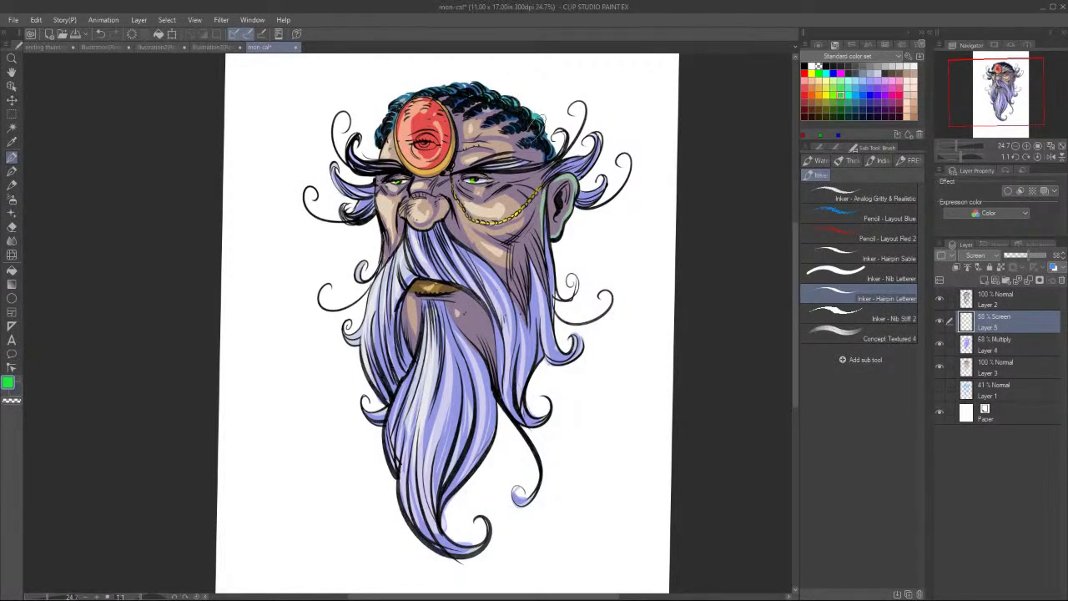
{"action": "mouse_move", "coordinate": [441, 199]}
{"action": "left_mouse_down"}
{"action": "mouse_move", "coordinate": [446, 211]}
{"action": "mouse_move", "coordinate": [429, 227]}
{"action": "mouse_move", "coordinate": [408, 220]}
{"action": "mouse_move", "coordinate": [449, 173]}
{"action": "left_mouse_up"}
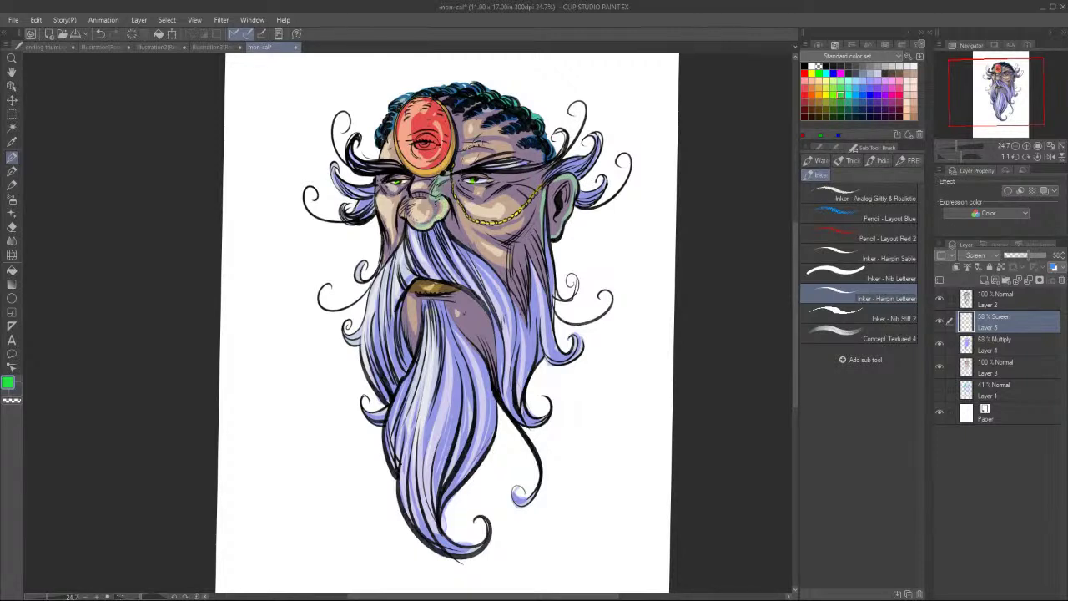
Paint green rim light along the sideburn, the chin's edge against the beard, the cheek under the chain and the temple.
{"action": "left_click_drag", "start_coordinate": [540, 227], "coordinate": [549, 309]}
{"action": "left_click_drag", "start_coordinate": [487, 322], "coordinate": [500, 387]}
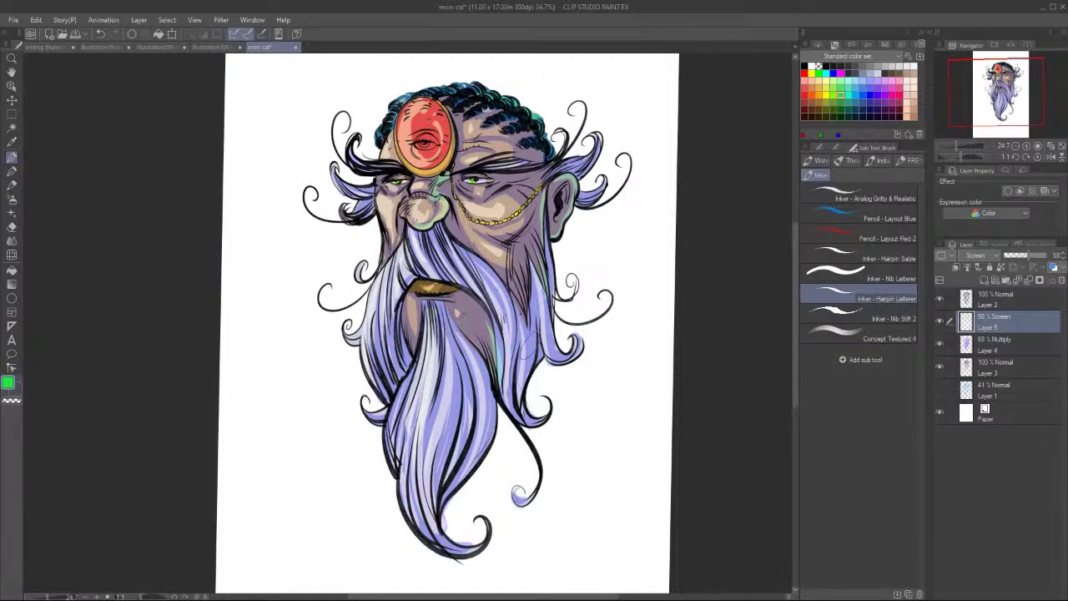
{"action": "left_click_drag", "start_coordinate": [507, 240], "coordinate": [530, 210]}
{"action": "left_click_drag", "start_coordinate": [444, 179], "coordinate": [432, 199]}
{"action": "left_click_drag", "start_coordinate": [543, 147], "coordinate": [541, 184]}
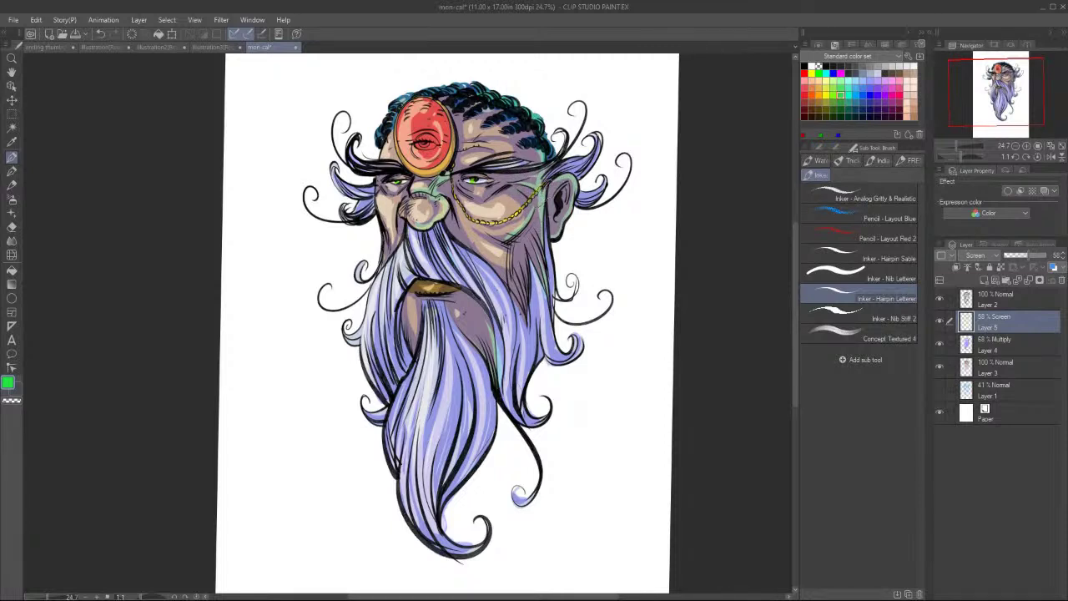
Add green reflected light to the side of the beard, the skin below the mouth, the lips and the braids.
{"action": "left_click_drag", "start_coordinate": [529, 282], "coordinate": [519, 320]}
{"action": "left_click_drag", "start_coordinate": [465, 332], "coordinate": [490, 364]}
{"action": "left_click_drag", "start_coordinate": [404, 339], "coordinate": [408, 359]}
{"action": "left_click_drag", "start_coordinate": [419, 292], "coordinate": [451, 290]}
{"action": "mouse_move", "coordinate": [523, 112]}
{"action": "left_mouse_down"}
{"action": "mouse_move", "coordinate": [515, 131]}
{"action": "mouse_move", "coordinate": [480, 96]}
{"action": "mouse_move", "coordinate": [522, 117]}
{"action": "mouse_move", "coordinate": [574, 173]}
{"action": "mouse_move", "coordinate": [551, 188]}
{"action": "mouse_move", "coordinate": [542, 288]}
{"action": "mouse_move", "coordinate": [549, 365]}
{"action": "mouse_move", "coordinate": [547, 298]}
{"action": "mouse_move", "coordinate": [572, 354]}
{"action": "mouse_move", "coordinate": [532, 334]}
{"action": "mouse_move", "coordinate": [528, 411]}
{"action": "left_mouse_up"}
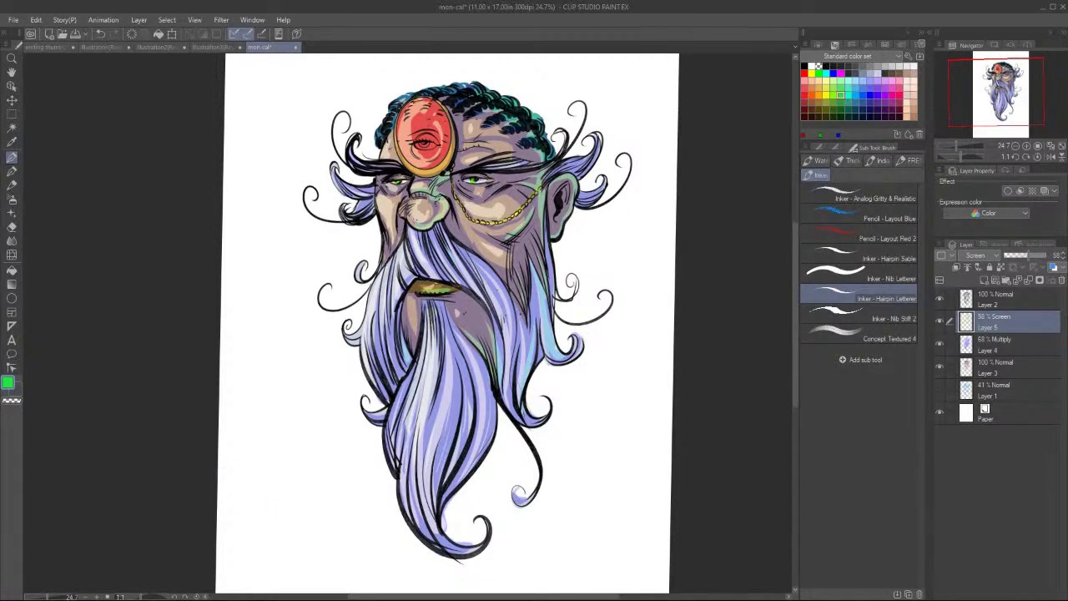
Strengthen the green light on the chin edge, lower cheek, nose and the side of the face in front of the ear.
{"action": "mouse_move", "coordinate": [795, 254]}
{"action": "left_mouse_down"}
{"action": "mouse_move", "coordinate": [794, 265]}
{"action": "mouse_move", "coordinate": [796, 248]}
{"action": "left_mouse_up"}
{"action": "scroll", "coordinate": [794, 250], "scroll_direction": "up", "scroll_amount": 1}
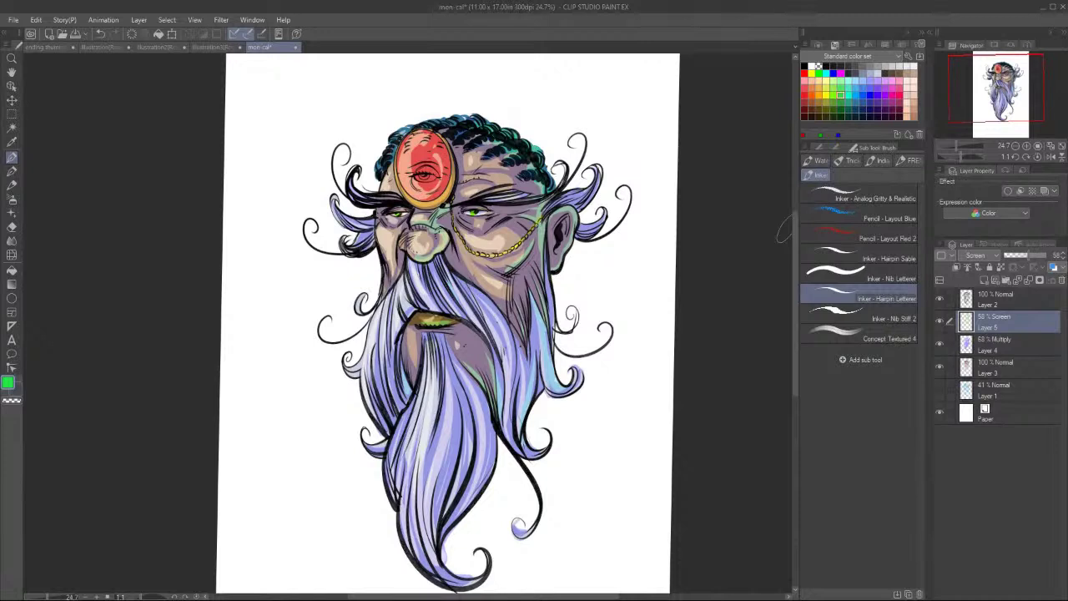
{"action": "left_click_drag", "start_coordinate": [482, 338], "coordinate": [496, 386]}
{"action": "left_click_drag", "start_coordinate": [531, 250], "coordinate": [511, 273]}
{"action": "mouse_move", "coordinate": [437, 237]}
{"action": "left_mouse_down"}
{"action": "mouse_move", "coordinate": [433, 252]}
{"action": "mouse_move", "coordinate": [417, 253]}
{"action": "mouse_move", "coordinate": [405, 237]}
{"action": "left_mouse_up"}
{"action": "mouse_move", "coordinate": [534, 175]}
{"action": "left_mouse_down"}
{"action": "mouse_move", "coordinate": [564, 219]}
{"action": "mouse_move", "coordinate": [544, 237]}
{"action": "mouse_move", "coordinate": [547, 262]}
{"action": "left_mouse_up"}
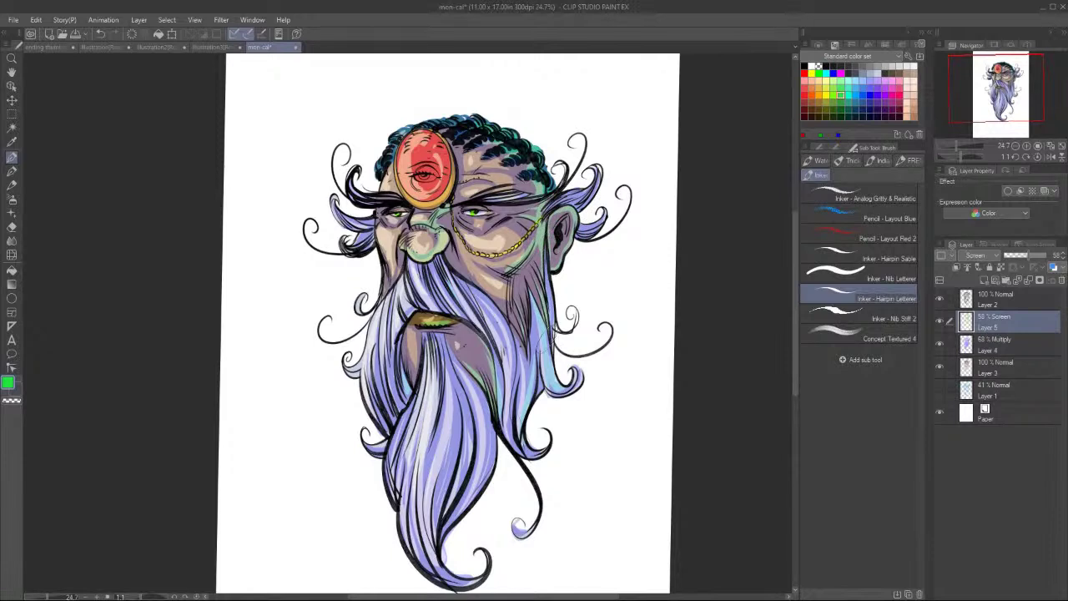
Stroke green light over the moustache strands, the beard beneath the ear and the central beard lock.
{"action": "mouse_move", "coordinate": [523, 321]}
{"action": "left_mouse_down"}
{"action": "mouse_move", "coordinate": [518, 424]}
{"action": "mouse_move", "coordinate": [522, 355]}
{"action": "left_mouse_up"}
{"action": "mouse_move", "coordinate": [461, 279]}
{"action": "left_mouse_down"}
{"action": "mouse_move", "coordinate": [479, 314]}
{"action": "mouse_move", "coordinate": [448, 307]}
{"action": "left_mouse_up"}
{"action": "left_click_drag", "start_coordinate": [432, 263], "coordinate": [468, 308]}
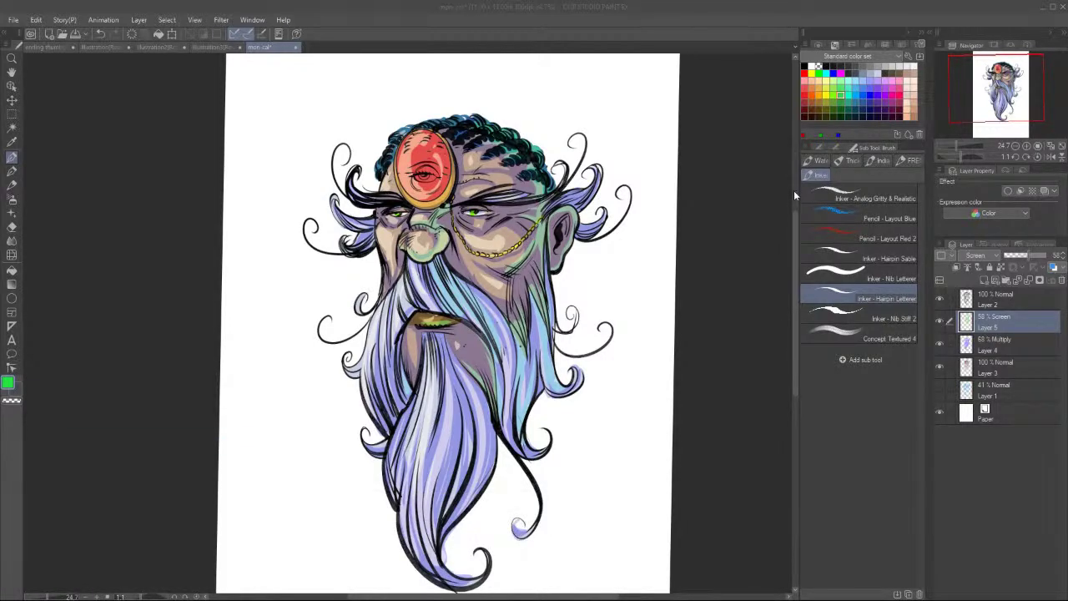
{"action": "key", "text": "b"}
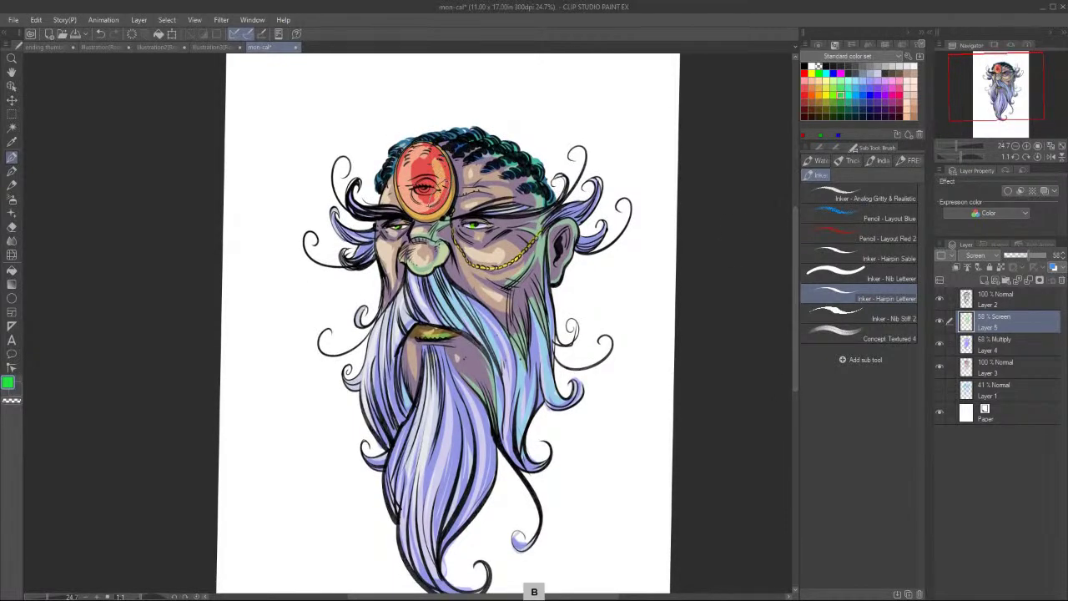
{"action": "left_click_drag", "start_coordinate": [472, 396], "coordinate": [483, 451]}
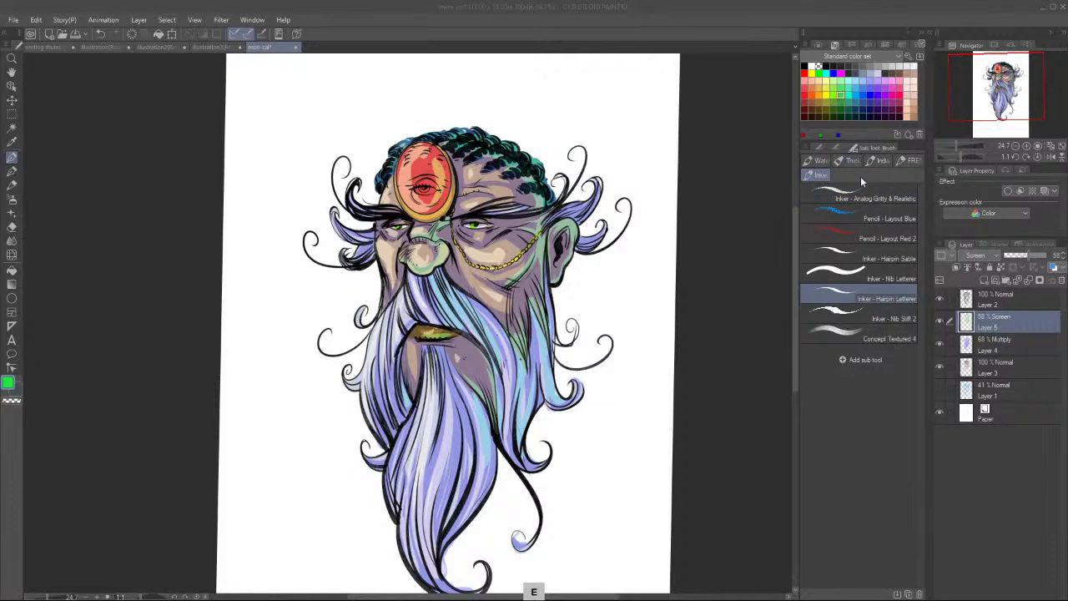
Undo the oversized erasure, reduce the Soft eraser's size and soften the green light along the cheek and side beard.
{"action": "key", "text": "e"}
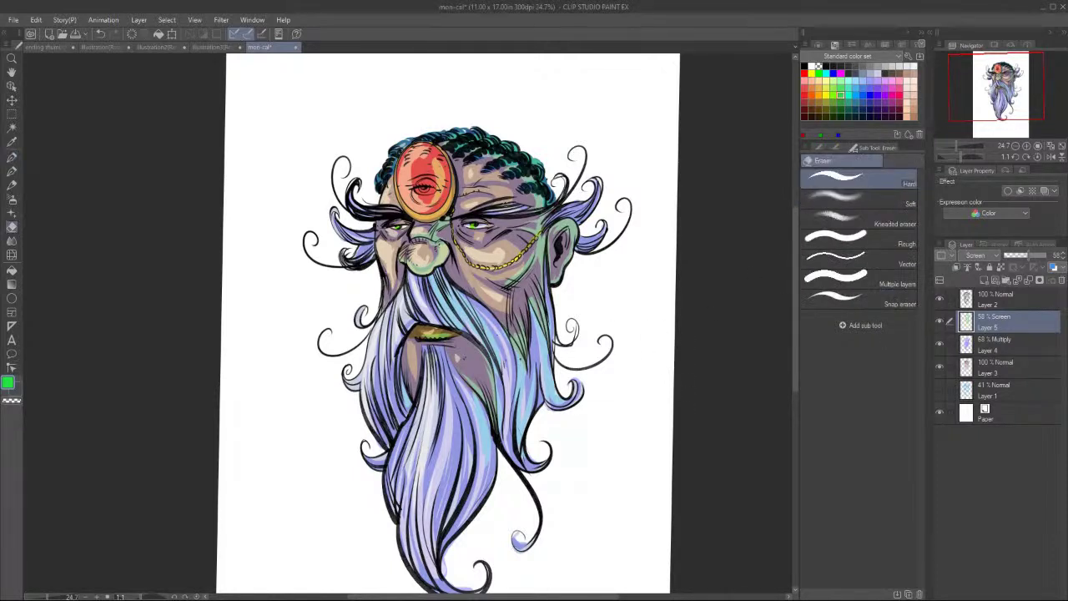
{"action": "left_click", "coordinate": [835, 198]}
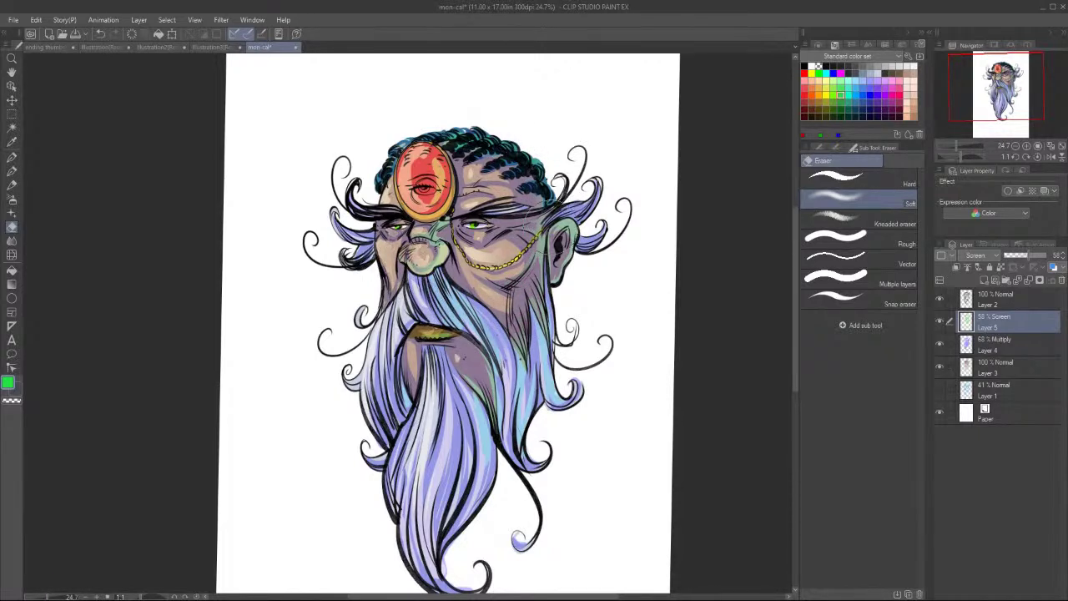
{"action": "key", "text": "ctrl+z"}
{"action": "key", "text": "bracketleft"}
{"action": "key", "text": "bracketleft"}
{"action": "key", "text": "bracketleft"}
{"action": "left_click_drag", "start_coordinate": [534, 239], "coordinate": [513, 385]}
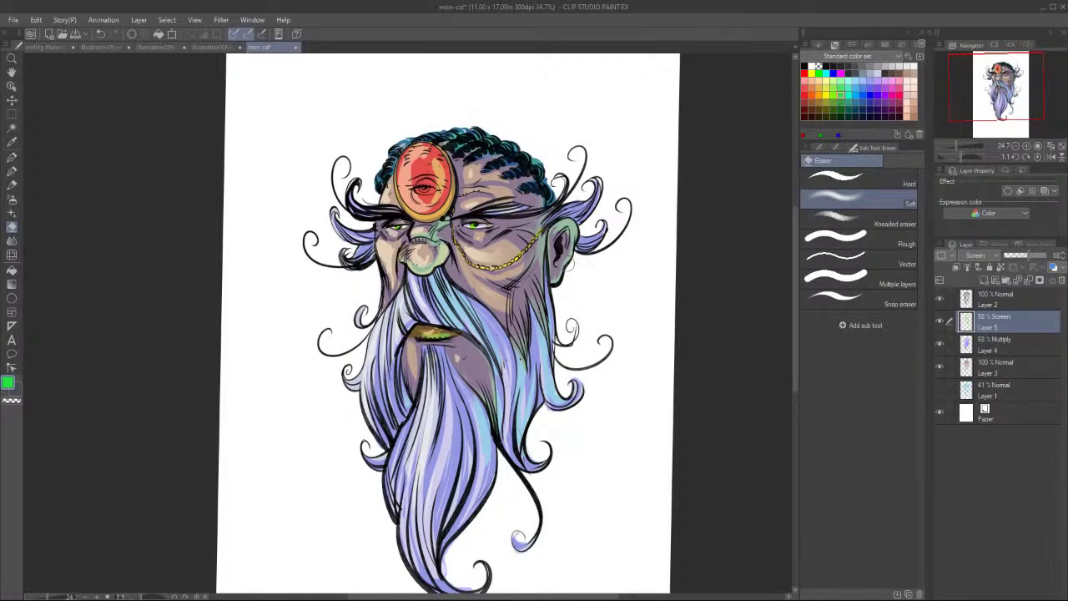
Paint long green strokes up the shaded side of the central beard lock with Inker - Hairpin Letterer.
{"action": "key", "text": "b"}
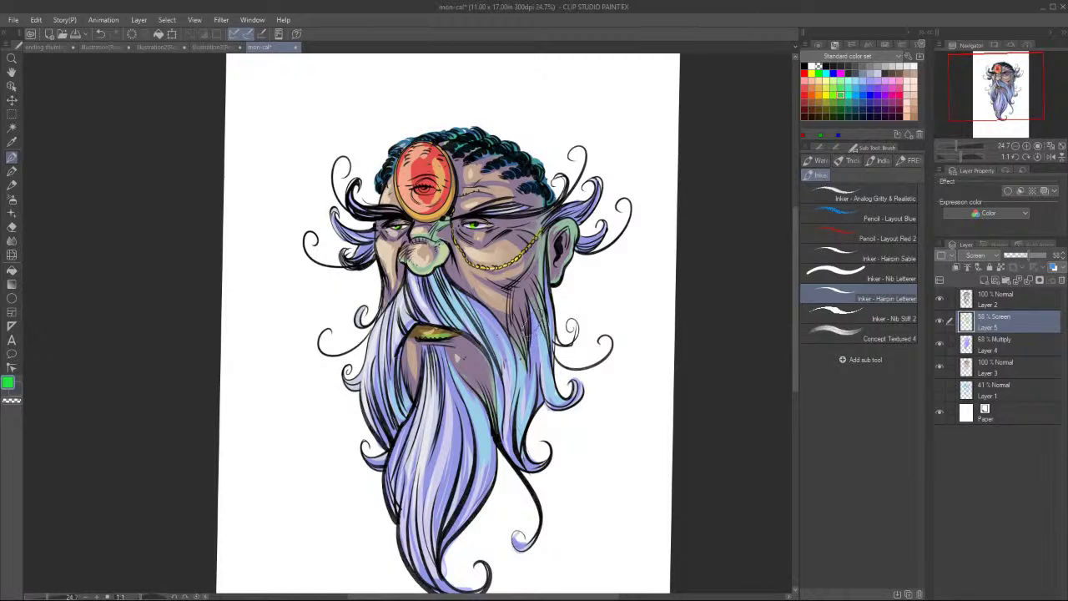
{"action": "left_click_drag", "start_coordinate": [441, 560], "coordinate": [464, 442]}
{"action": "left_click_drag", "start_coordinate": [441, 535], "coordinate": [467, 428]}
{"action": "mouse_move", "coordinate": [456, 510]}
{"action": "left_mouse_down"}
{"action": "mouse_move", "coordinate": [461, 357]}
{"action": "mouse_move", "coordinate": [434, 363]}
{"action": "mouse_move", "coordinate": [476, 425]}
{"action": "mouse_move", "coordinate": [472, 400]}
{"action": "left_mouse_up"}
Build up the green light on the sideburn, nose, temple, side of the face, lower beard and braids.
{"action": "left_click_drag", "start_coordinate": [527, 288], "coordinate": [524, 333]}
{"action": "left_click_drag", "start_coordinate": [537, 275], "coordinate": [529, 358]}
{"action": "left_click_drag", "start_coordinate": [439, 252], "coordinate": [430, 272]}
{"action": "left_click_drag", "start_coordinate": [442, 229], "coordinate": [435, 240]}
{"action": "mouse_move", "coordinate": [546, 211]}
{"action": "left_mouse_down"}
{"action": "mouse_move", "coordinate": [539, 229]}
{"action": "mouse_move", "coordinate": [521, 217]}
{"action": "mouse_move", "coordinate": [558, 201]}
{"action": "mouse_move", "coordinate": [526, 197]}
{"action": "mouse_move", "coordinate": [513, 142]}
{"action": "mouse_move", "coordinate": [567, 242]}
{"action": "mouse_move", "coordinate": [547, 265]}
{"action": "mouse_move", "coordinate": [539, 250]}
{"action": "mouse_move", "coordinate": [542, 371]}
{"action": "mouse_move", "coordinate": [523, 427]}
{"action": "mouse_move", "coordinate": [499, 359]}
{"action": "mouse_move", "coordinate": [492, 436]}
{"action": "mouse_move", "coordinate": [457, 497]}
{"action": "mouse_move", "coordinate": [487, 474]}
{"action": "mouse_move", "coordinate": [457, 507]}
{"action": "left_mouse_up"}
{"action": "left_click_drag", "start_coordinate": [436, 543], "coordinate": [455, 509]}
{"action": "mouse_move", "coordinate": [542, 189]}
{"action": "left_mouse_down"}
{"action": "mouse_move", "coordinate": [474, 144]}
{"action": "mouse_move", "coordinate": [491, 137]}
{"action": "left_mouse_up"}
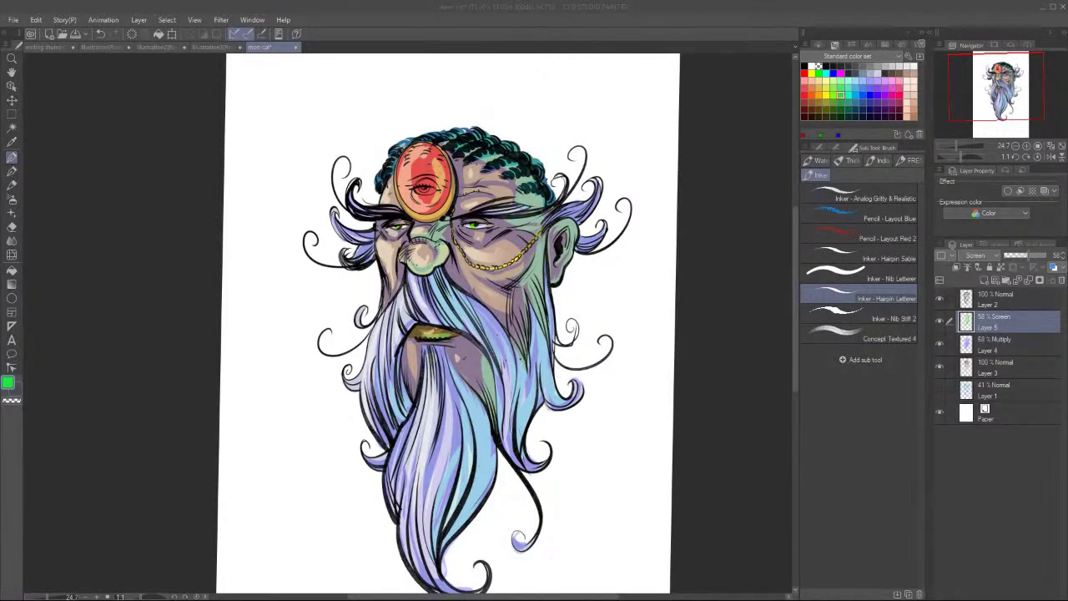
{"action": "left_click_drag", "start_coordinate": [796, 264], "coordinate": [795, 282]}
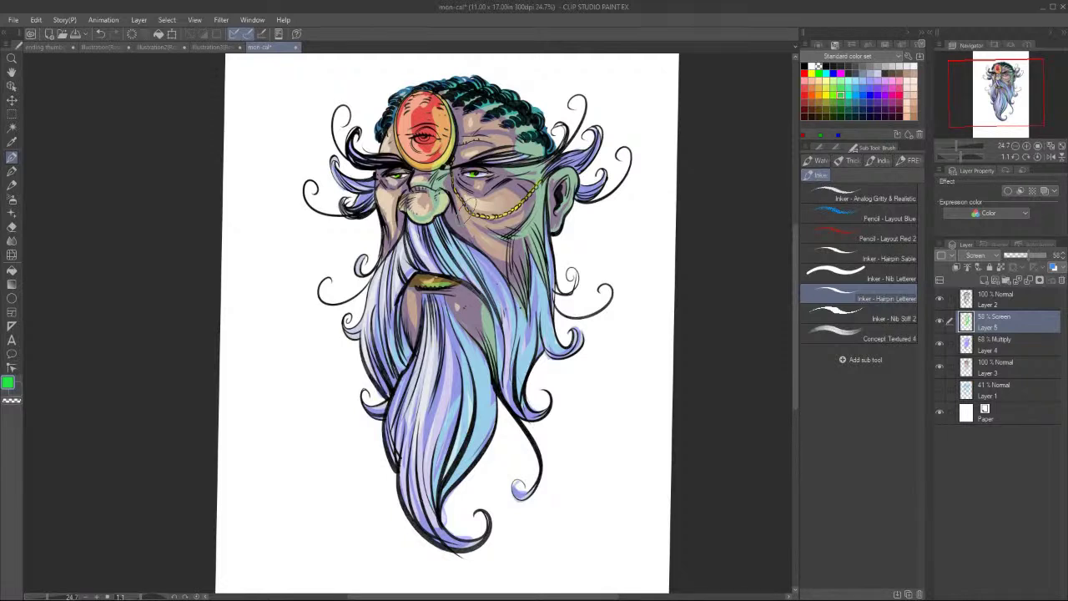
{"action": "mouse_move", "coordinate": [509, 164]}
{"action": "left_mouse_down"}
{"action": "mouse_move", "coordinate": [486, 191]}
{"action": "mouse_move", "coordinate": [513, 169]}
{"action": "left_mouse_up"}
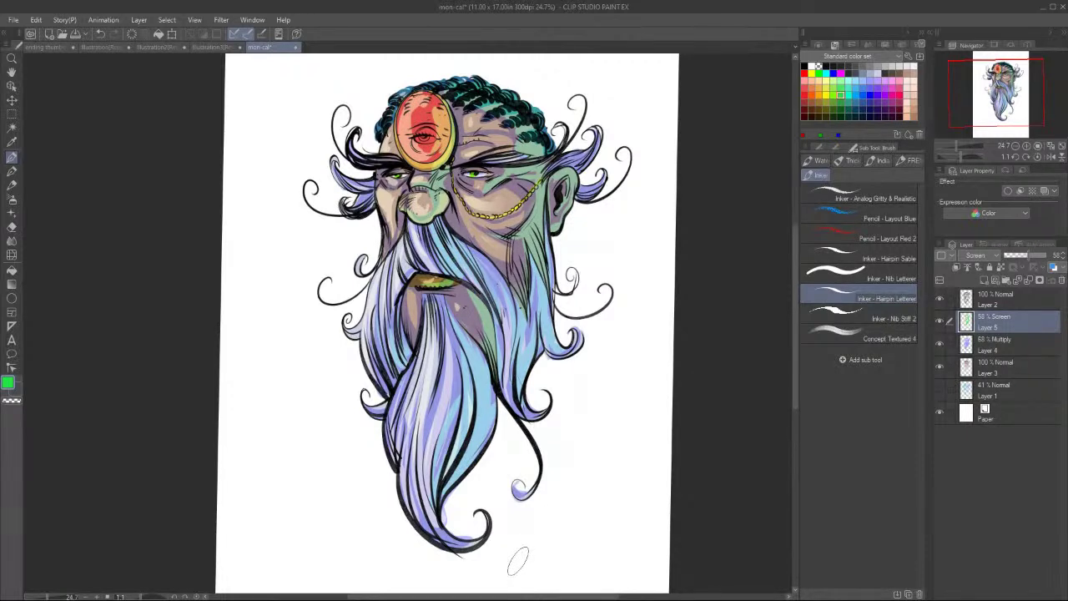
Add a new raster layer above Layer 2 and paint a white highlight along the edge of the red forehead gem.
{"action": "scroll", "coordinate": [795, 287], "scroll_direction": "up", "scroll_amount": 3}
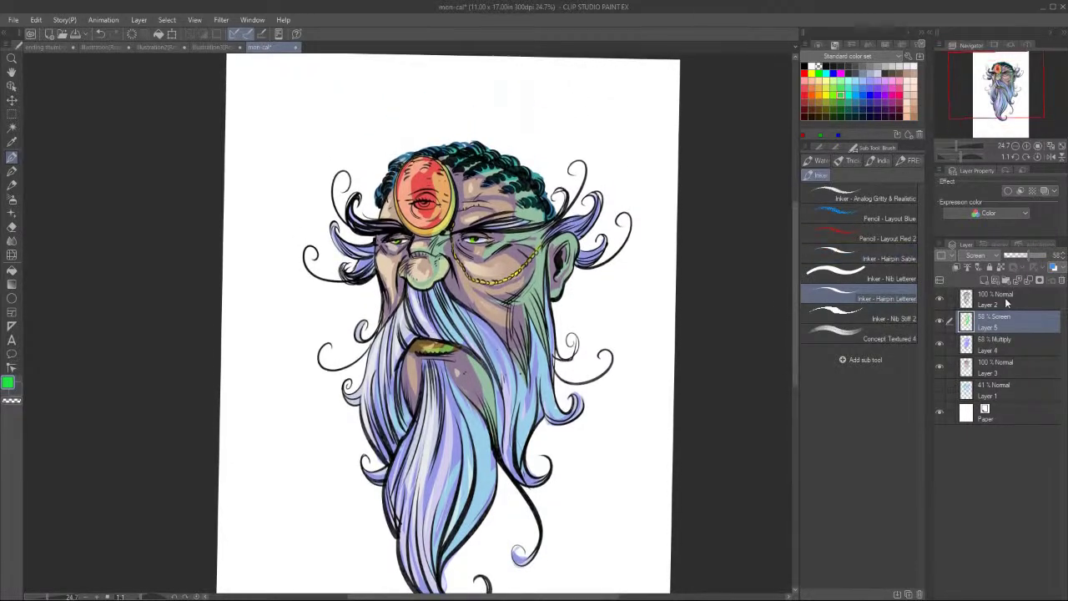
{"action": "left_click", "coordinate": [1004, 299]}
{"action": "left_click", "coordinate": [985, 280]}
{"action": "left_click", "coordinate": [811, 65]}
{"action": "left_click_drag", "start_coordinate": [409, 169], "coordinate": [408, 213]}
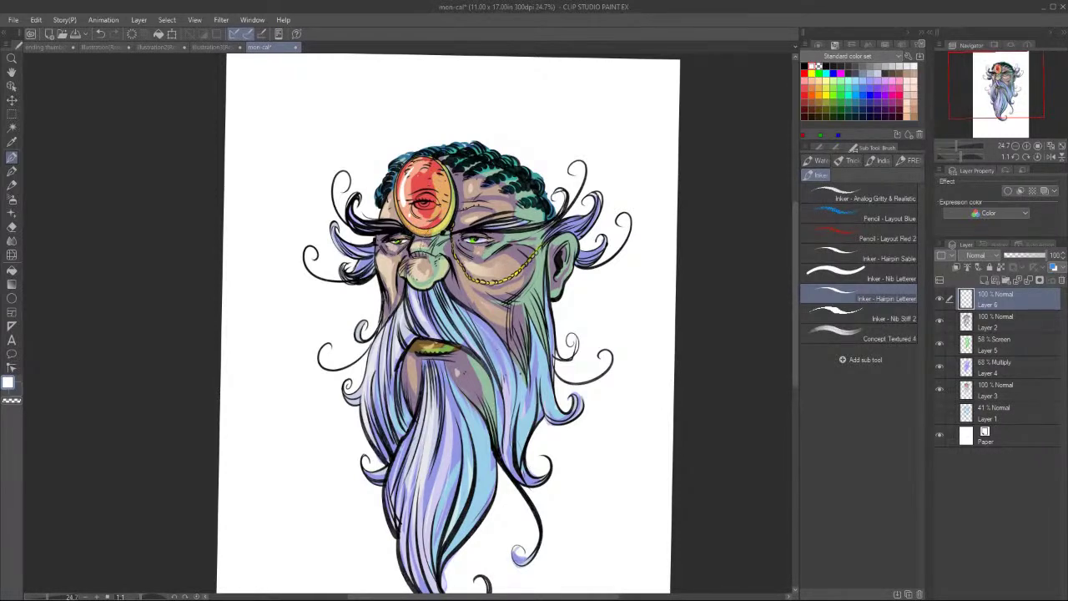
{"action": "mouse_move", "coordinate": [796, 239]}
{"action": "left_mouse_down"}
{"action": "mouse_move", "coordinate": [795, 195]}
{"action": "mouse_move", "coordinate": [795, 227]}
{"action": "left_mouse_up"}
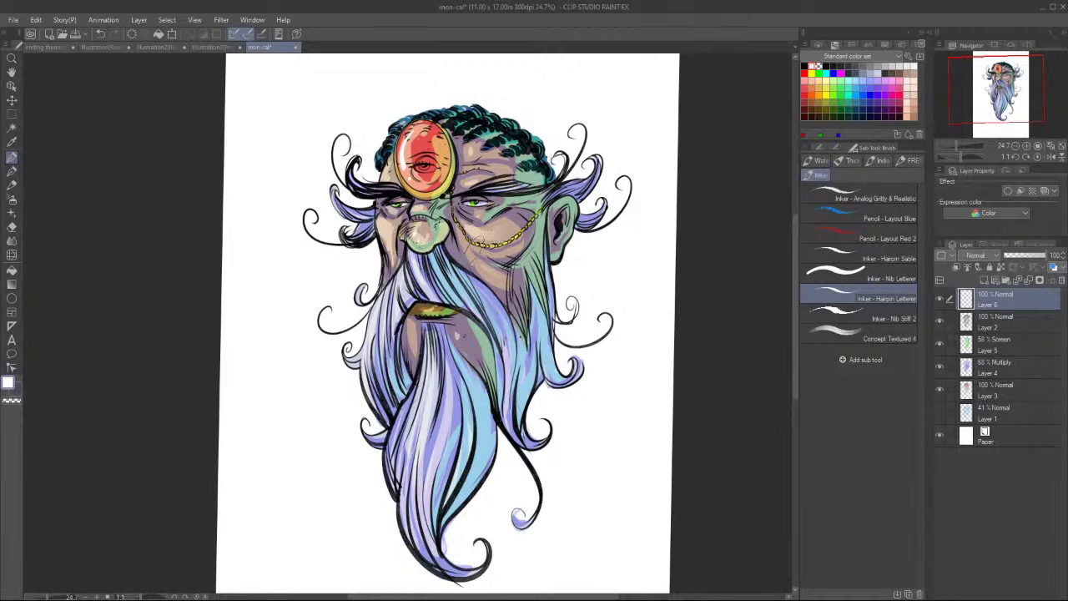
{"action": "scroll", "coordinate": [794, 238], "scroll_direction": "up", "scroll_amount": 2}
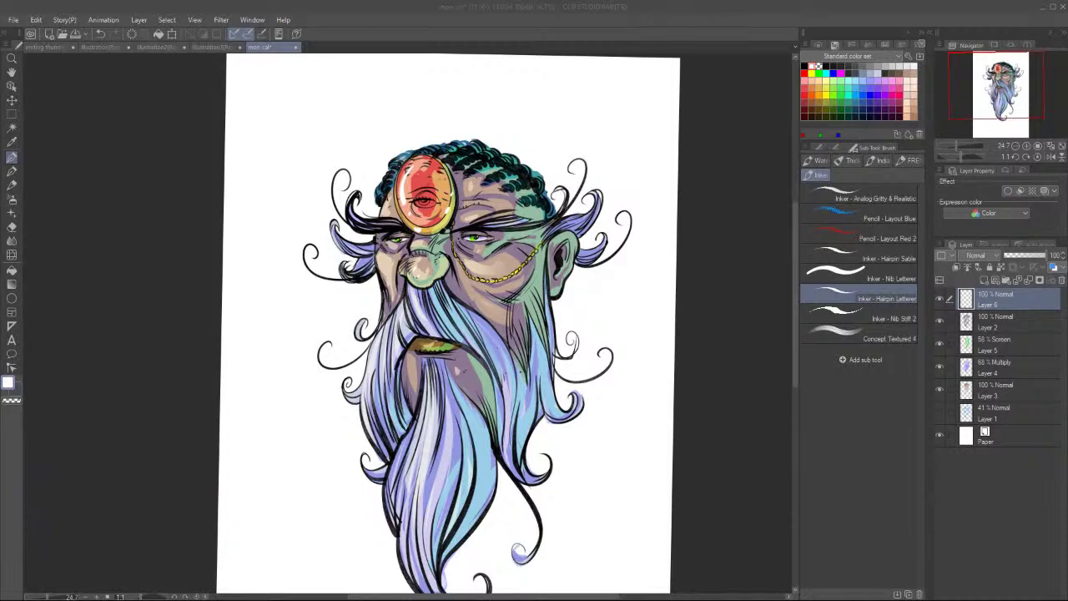
{"action": "left_click_drag", "start_coordinate": [795, 288], "coordinate": [797, 267]}
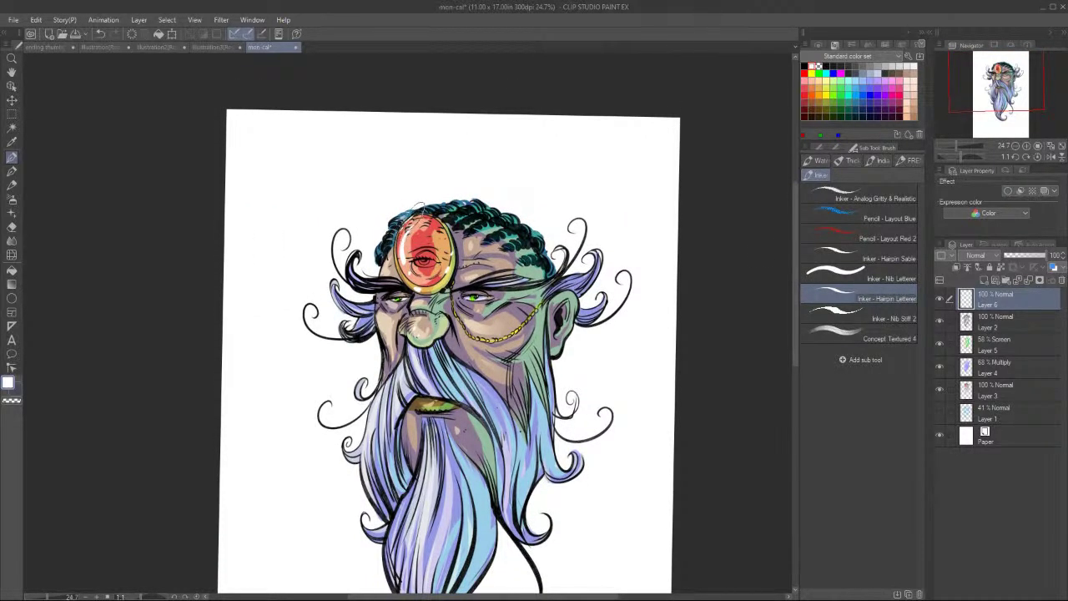
Undo the last white strokes and repaint a thin white highlight at the hairline beside the gem's upper edge.
{"action": "key", "text": "ctrl+z"}
{"action": "key", "text": "ctrl+z"}
{"action": "key", "text": "ctrl+z"}
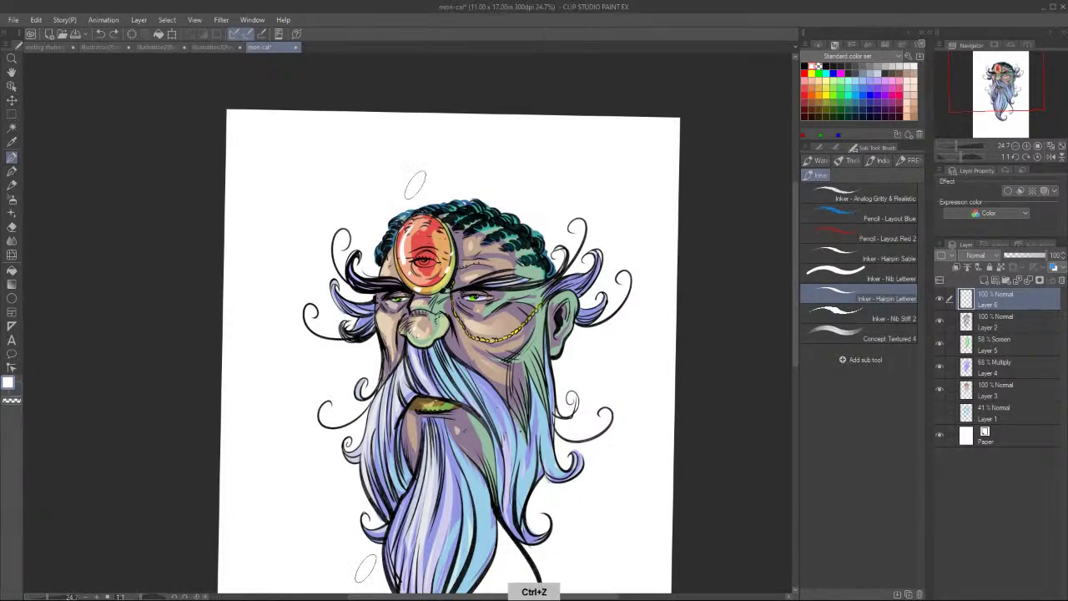
{"action": "left_click_drag", "start_coordinate": [395, 226], "coordinate": [408, 210]}
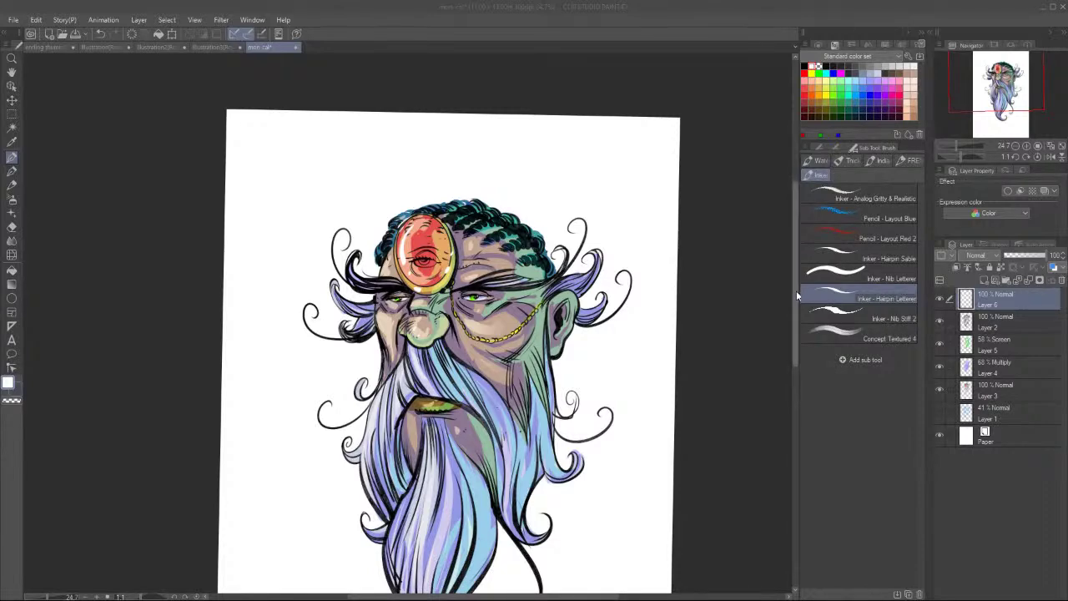
Select Layer 2 in the portrait and add a new raster layer above it.
{"action": "scroll", "coordinate": [797, 289], "scroll_direction": "down", "scroll_amount": 5}
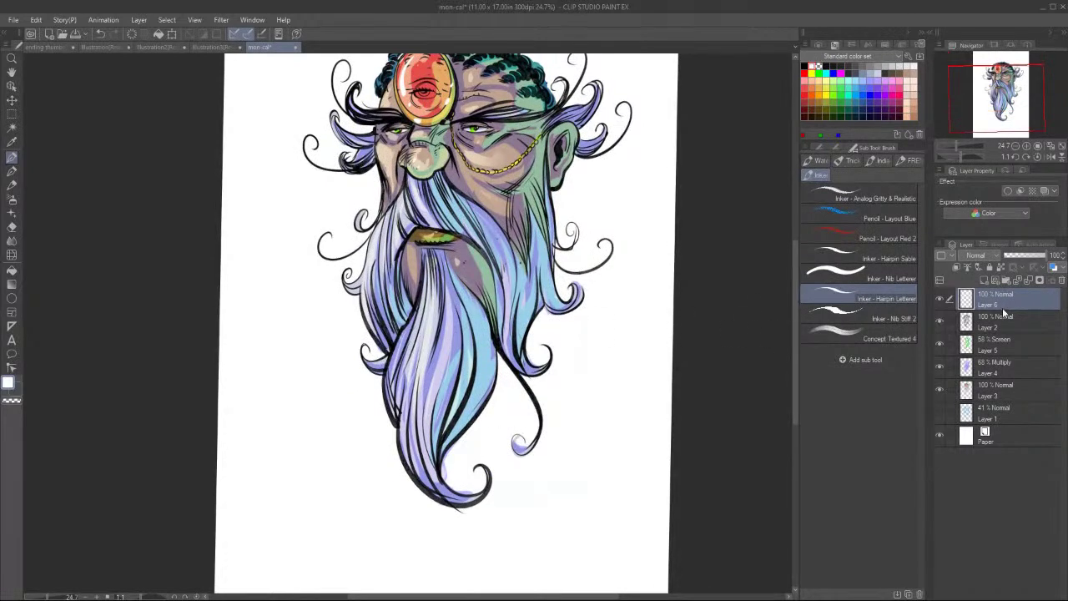
{"action": "left_click", "coordinate": [1008, 319]}
{"action": "left_click", "coordinate": [988, 280]}
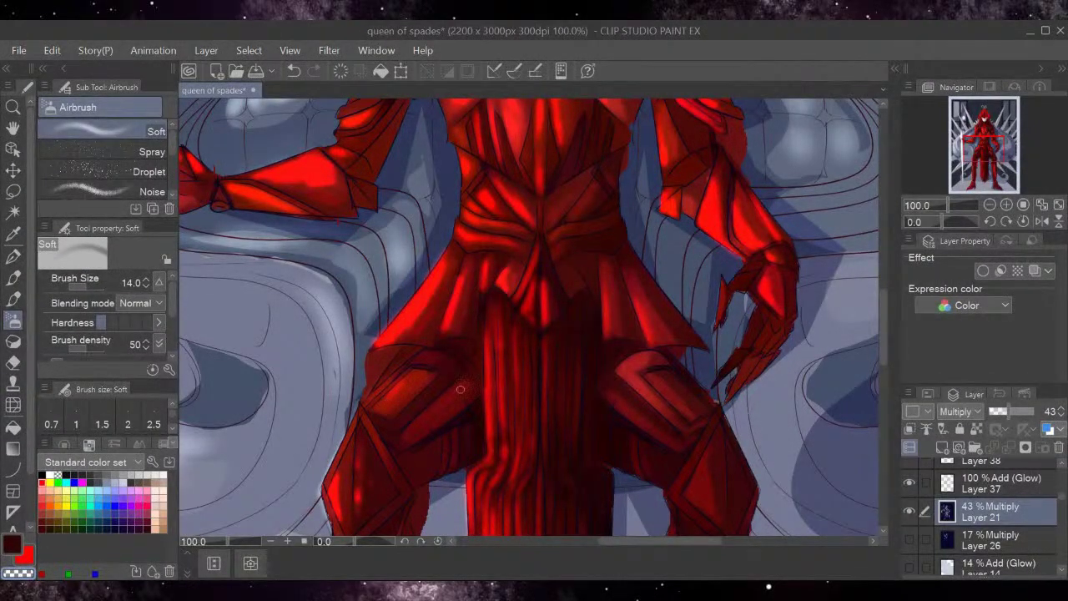
In the queen of spades file, set the opacity of Layer 21, the Multiply shading, to 51%.
{"action": "left_click", "coordinate": [1024, 412]}
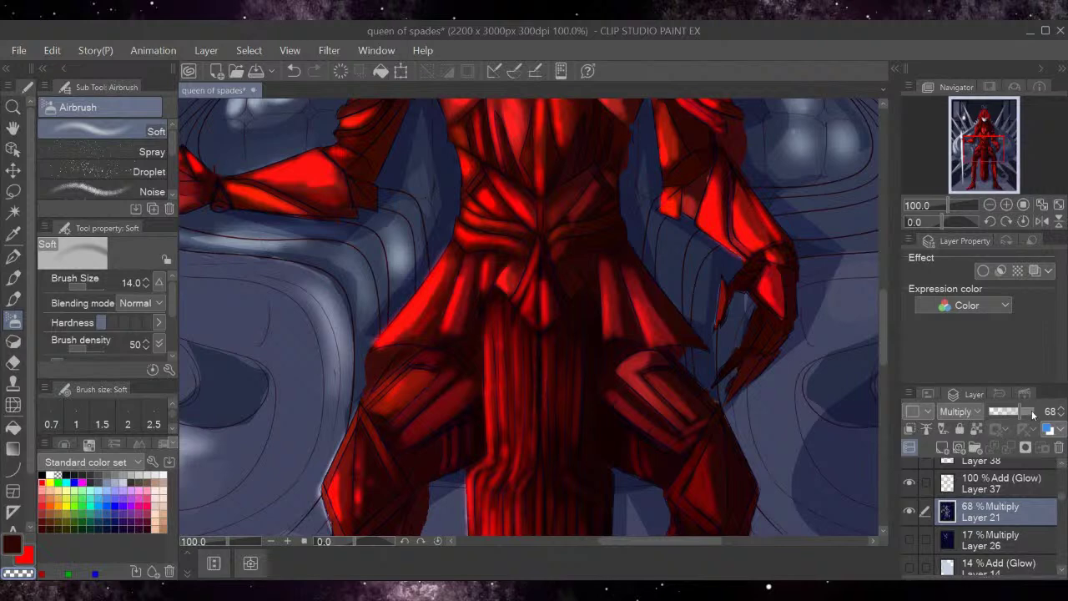
{"action": "mouse_move", "coordinate": [1019, 411]}
{"action": "left_mouse_down"}
{"action": "mouse_move", "coordinate": [1038, 412]}
{"action": "mouse_move", "coordinate": [1012, 407]}
{"action": "left_mouse_up"}
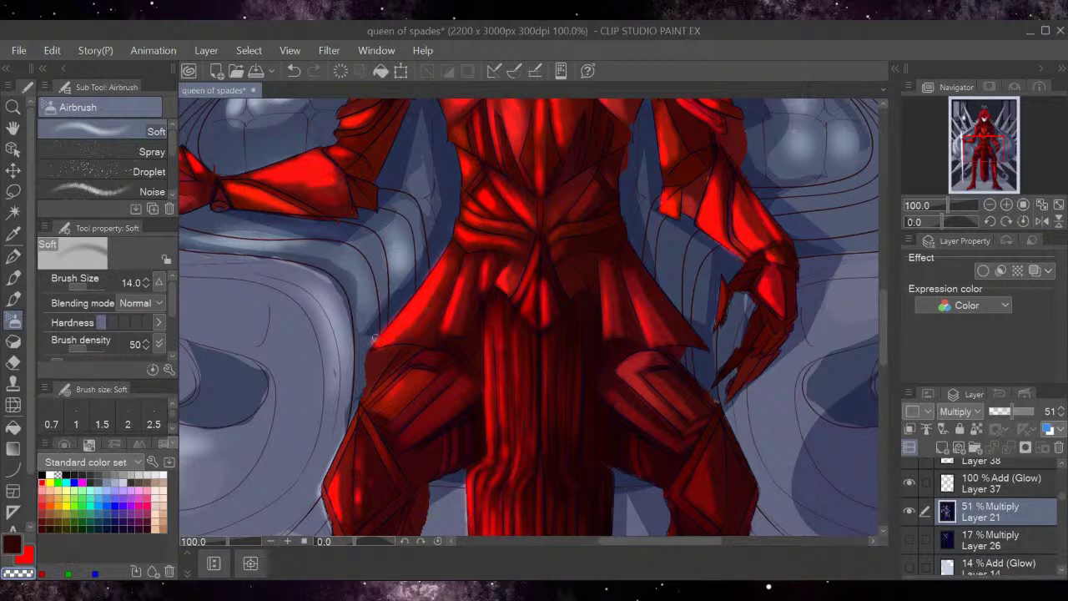
{"action": "left_click", "coordinate": [990, 204]}
{"action": "left_click", "coordinate": [990, 205]}
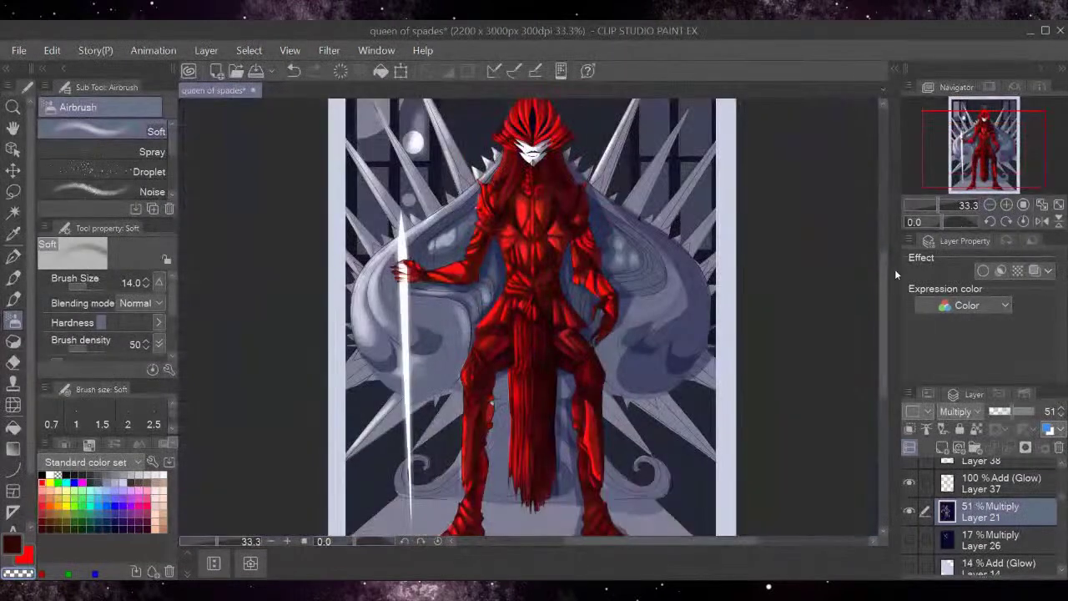
Select Layer 37 and switch its visibility off and on to check the armour glow.
{"action": "left_click", "coordinate": [951, 486]}
{"action": "left_click", "coordinate": [911, 484]}
{"action": "left_click", "coordinate": [910, 485]}
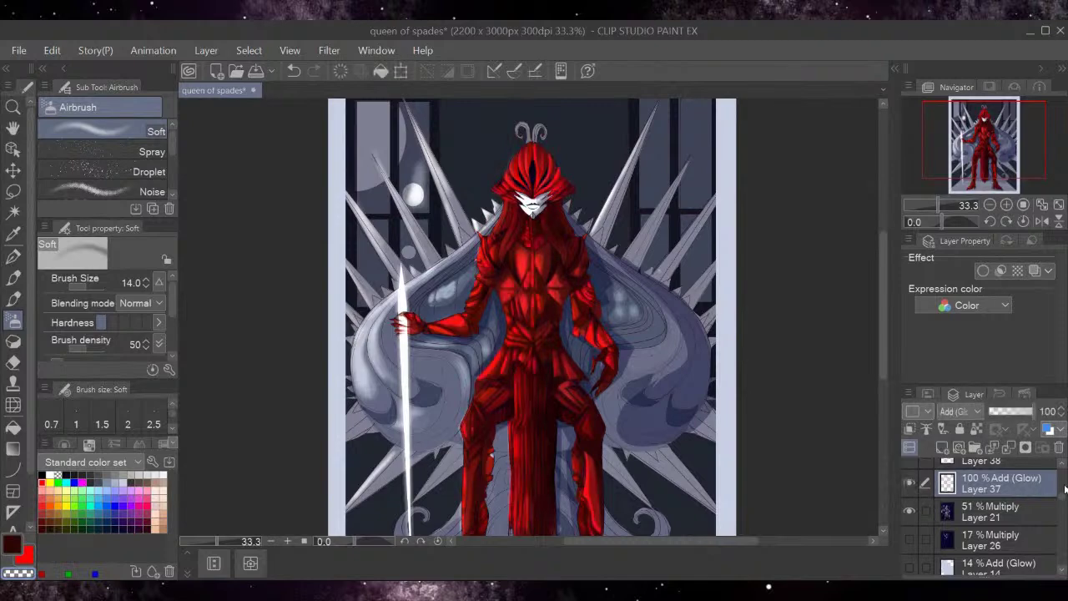
On Layer 38, airbrush bright blue light over the upper window behind the throne spikes with a brush size of 189.2.
{"action": "left_click", "coordinate": [1062, 465]}
{"action": "left_click", "coordinate": [1062, 466]}
{"action": "left_click", "coordinate": [1008, 506]}
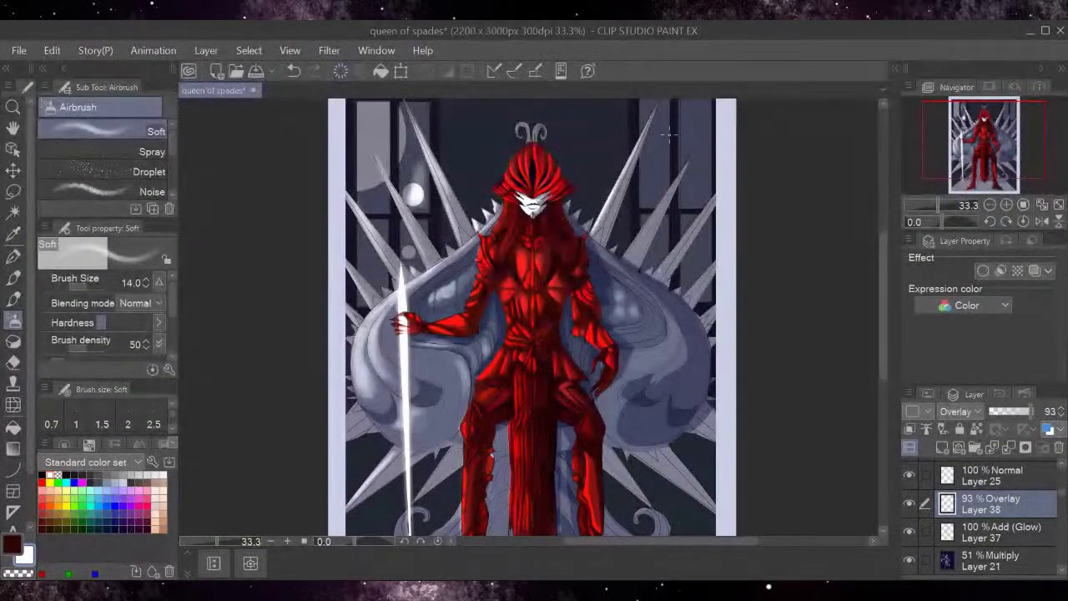
{"action": "mouse_move", "coordinate": [700, 120]}
{"action": "left_mouse_down"}
{"action": "mouse_move", "coordinate": [686, 152]}
{"action": "mouse_move", "coordinate": [700, 118]}
{"action": "mouse_move", "coordinate": [700, 150]}
{"action": "mouse_move", "coordinate": [686, 151]}
{"action": "left_mouse_up"}
{"action": "left_click", "coordinate": [98, 505]}
{"action": "left_click_drag", "start_coordinate": [83, 286], "coordinate": [94, 282]}
{"action": "mouse_move", "coordinate": [697, 140]}
{"action": "left_mouse_down"}
{"action": "mouse_move", "coordinate": [692, 123]}
{"action": "mouse_move", "coordinate": [710, 117]}
{"action": "mouse_move", "coordinate": [678, 115]}
{"action": "mouse_move", "coordinate": [718, 139]}
{"action": "left_mouse_up"}
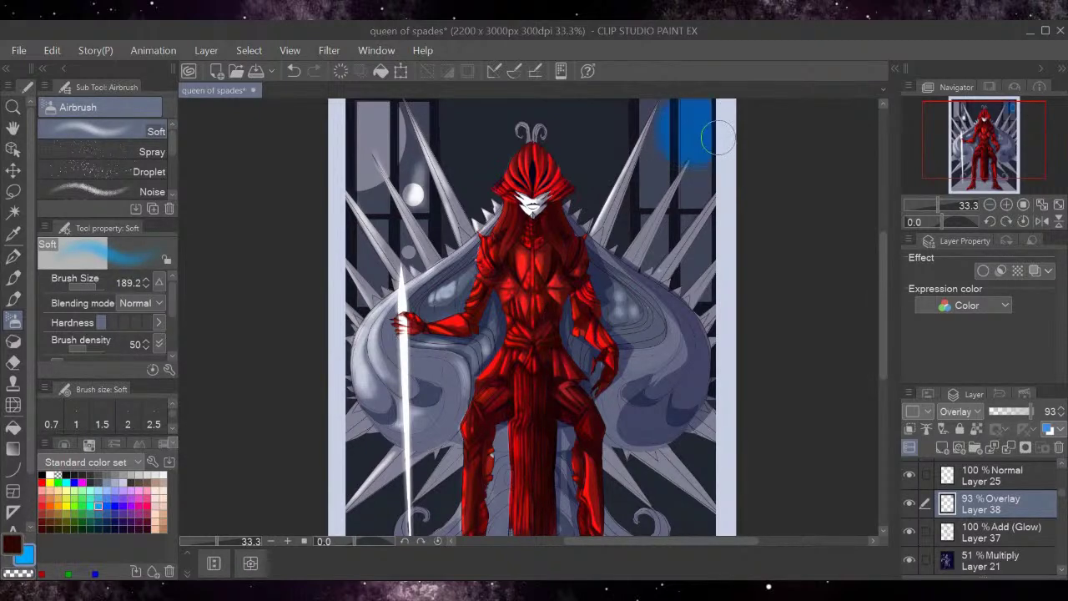
Airbrush a lighter blue over the window light and change Layer 38's blending mode to Add (Glow).
{"action": "left_click", "coordinate": [107, 489]}
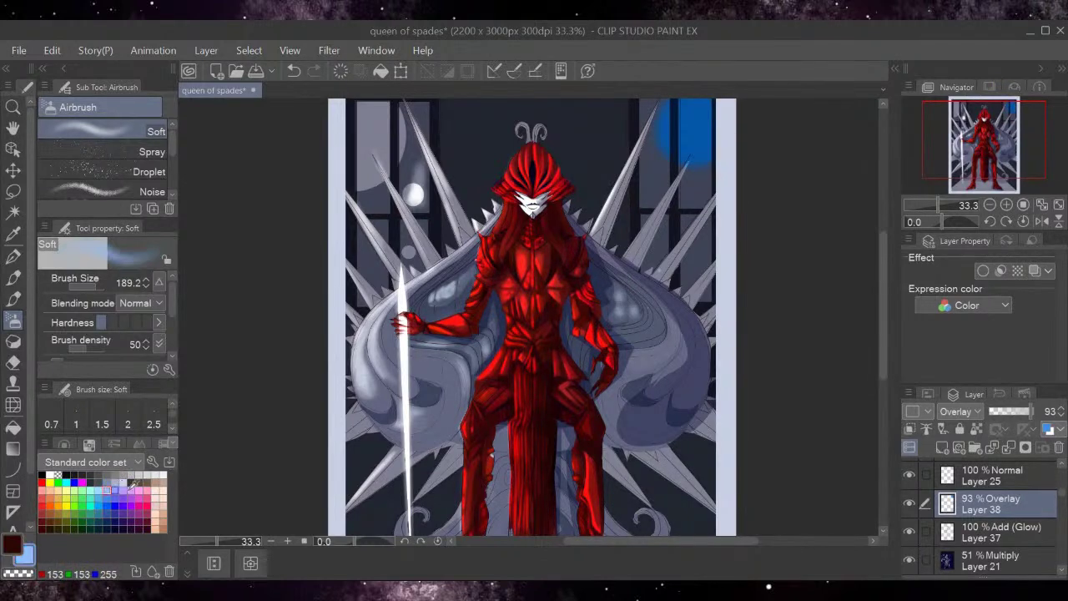
{"action": "mouse_move", "coordinate": [711, 177]}
{"action": "left_mouse_down"}
{"action": "mouse_move", "coordinate": [687, 139]}
{"action": "mouse_move", "coordinate": [687, 108]}
{"action": "mouse_move", "coordinate": [713, 134]}
{"action": "mouse_move", "coordinate": [697, 184]}
{"action": "left_mouse_up"}
{"action": "left_click", "coordinate": [955, 412]}
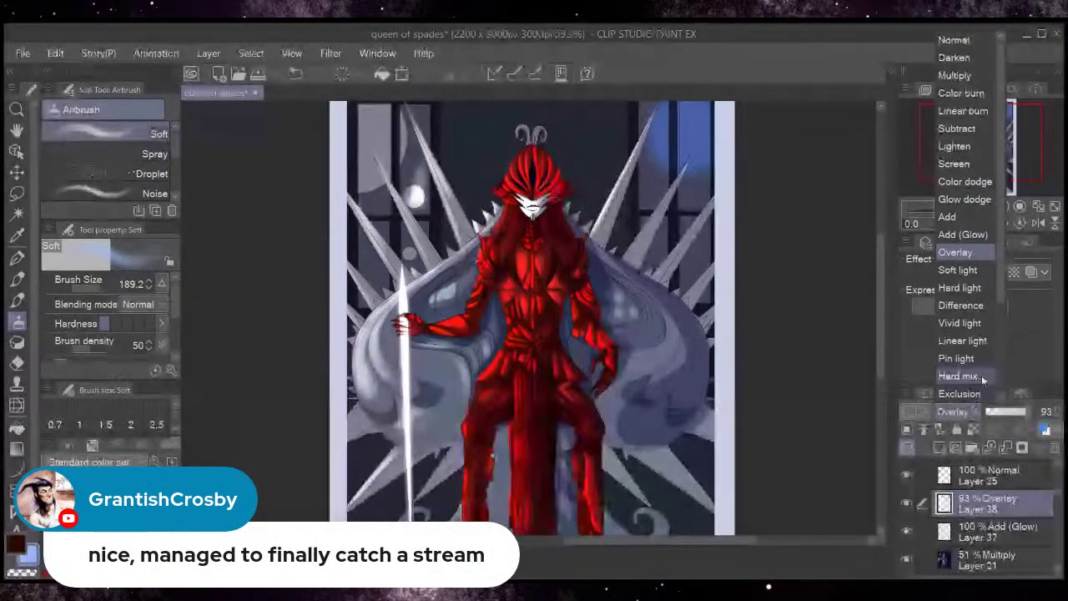
{"action": "left_click", "coordinate": [981, 234]}
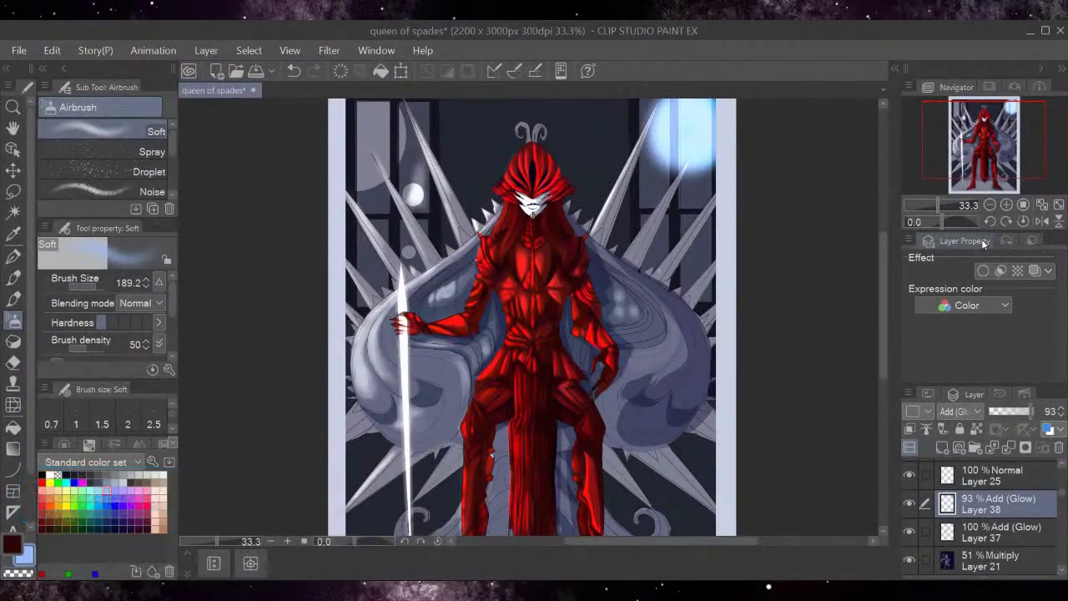
Compare the figure with Layer 37 hidden and shown, and add a new raster layer directly above it.
{"action": "left_click", "coordinate": [964, 531]}
{"action": "left_click", "coordinate": [909, 531]}
{"action": "left_click", "coordinate": [911, 531]}
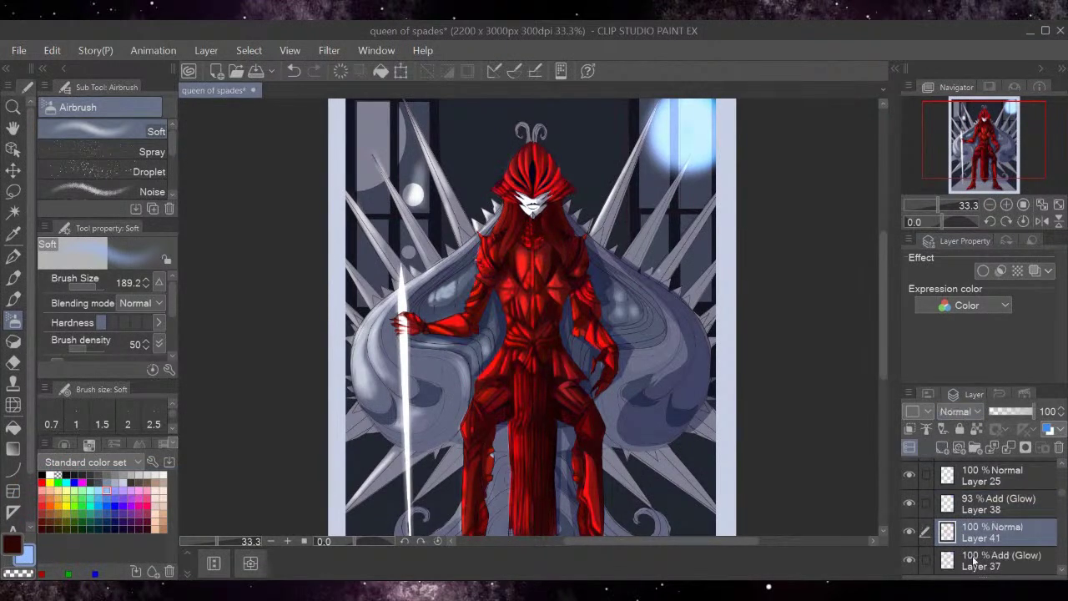
Set the opacity of Layer 21, the Multiply shading, to 41%.
{"action": "scroll", "coordinate": [1050, 502], "scroll_direction": "down", "scroll_amount": 2}
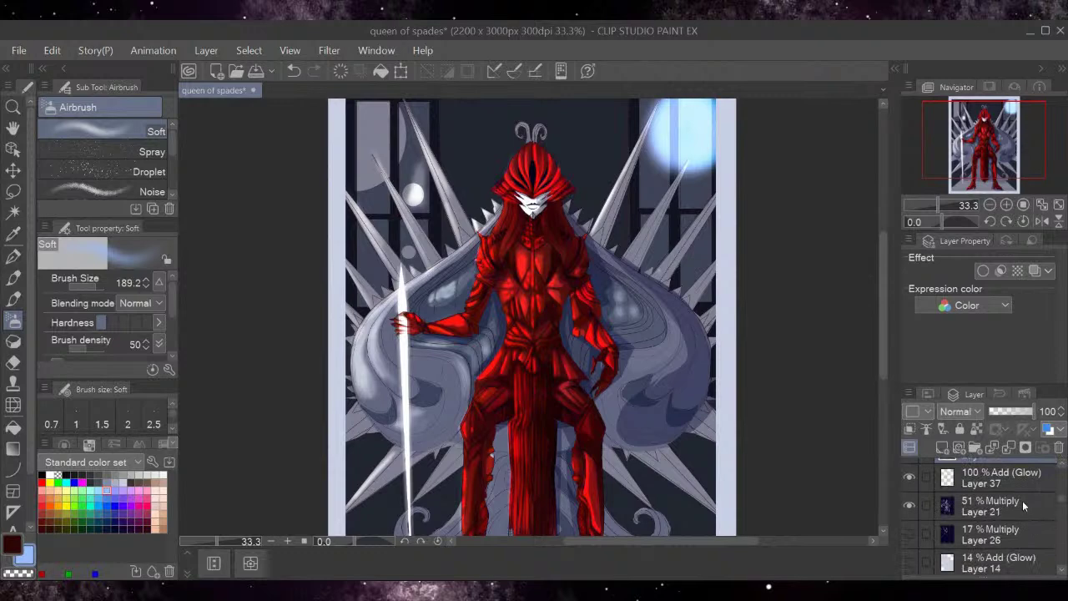
{"action": "left_click", "coordinate": [1022, 503]}
{"action": "left_click_drag", "start_coordinate": [1012, 412], "coordinate": [1008, 410]}
Switch Layers 37 and 38 off and on to compare their glow, making Layer 41 the active layer.
{"action": "left_click", "coordinate": [1025, 478]}
{"action": "scroll", "coordinate": [1014, 501], "scroll_direction": "up", "scroll_amount": 2}
{"action": "left_click", "coordinate": [910, 526]}
{"action": "left_click", "coordinate": [910, 526]}
{"action": "left_click", "coordinate": [916, 499]}
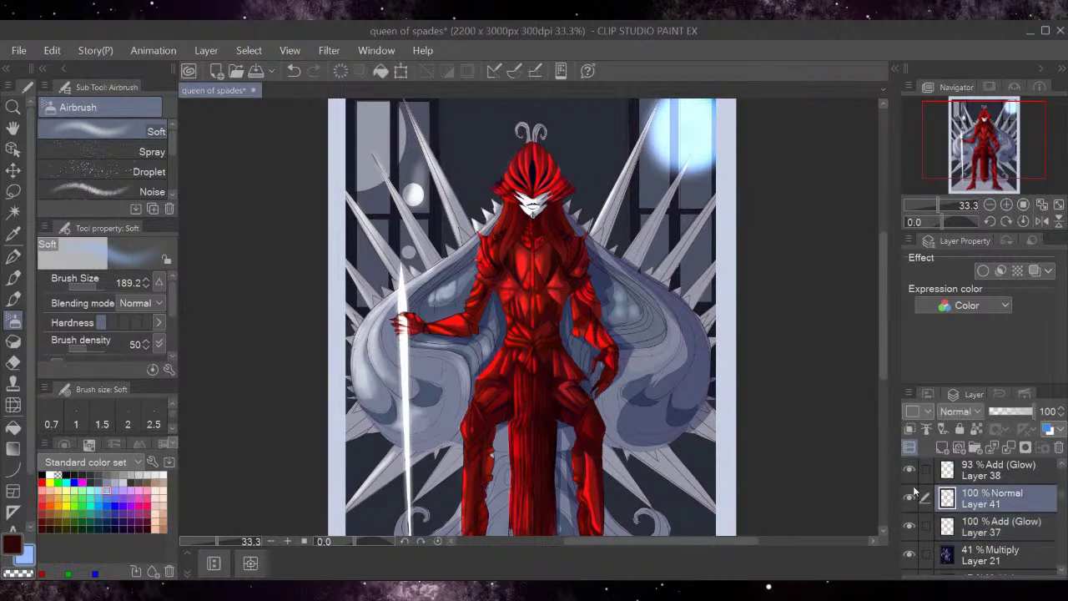
{"action": "left_click", "coordinate": [908, 470]}
{"action": "left_click", "coordinate": [910, 470]}
Airbrush a light blue highlight on Layer 41 along the outer hair lock beside the mask, using brush size 33.6 at 100% zoom.
{"action": "left_click", "coordinate": [1023, 204]}
{"action": "left_click_drag", "start_coordinate": [1004, 171], "coordinate": [983, 119]}
{"action": "left_click_drag", "start_coordinate": [96, 284], "coordinate": [94, 285]}
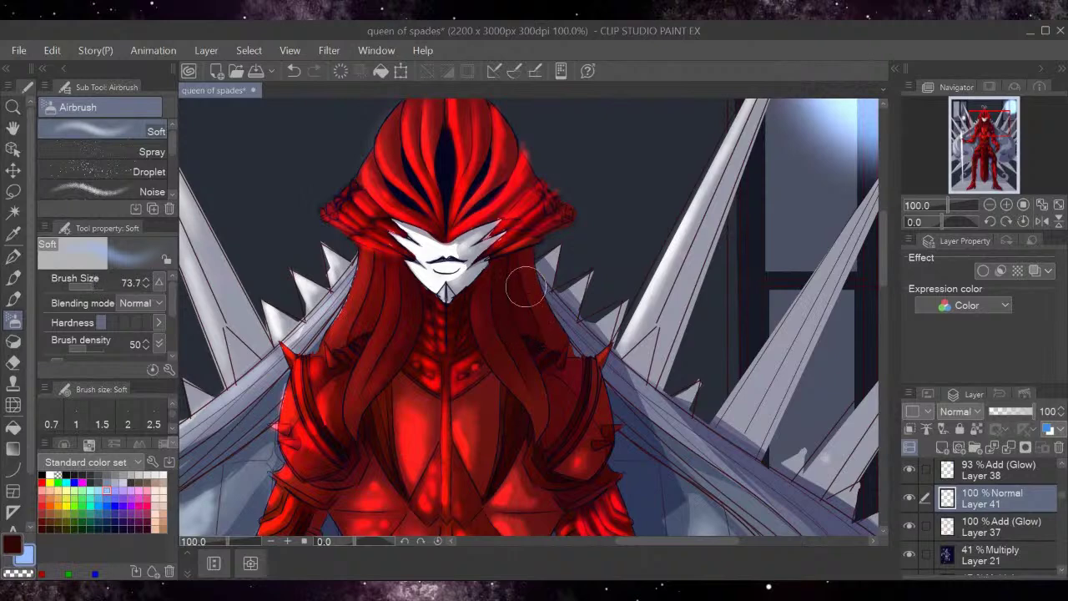
{"action": "key", "text": "ctrl+z"}
{"action": "left_click_drag", "start_coordinate": [91, 283], "coordinate": [90, 287]}
{"action": "left_click_drag", "start_coordinate": [529, 278], "coordinate": [553, 321]}
{"action": "mouse_move", "coordinate": [519, 287]}
{"action": "left_mouse_down"}
{"action": "mouse_move", "coordinate": [531, 325]}
{"action": "mouse_move", "coordinate": [520, 270]}
{"action": "left_mouse_up"}
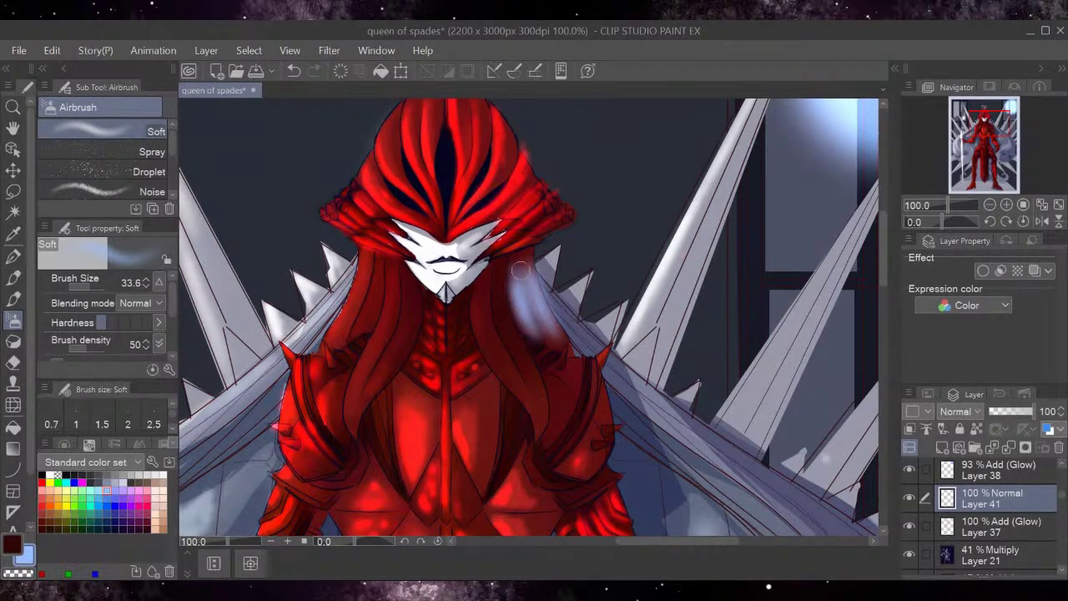
Compare blending modes for Layer 41's pale highlight and set the layer to Add (Glow).
{"action": "left_click", "coordinate": [956, 412]}
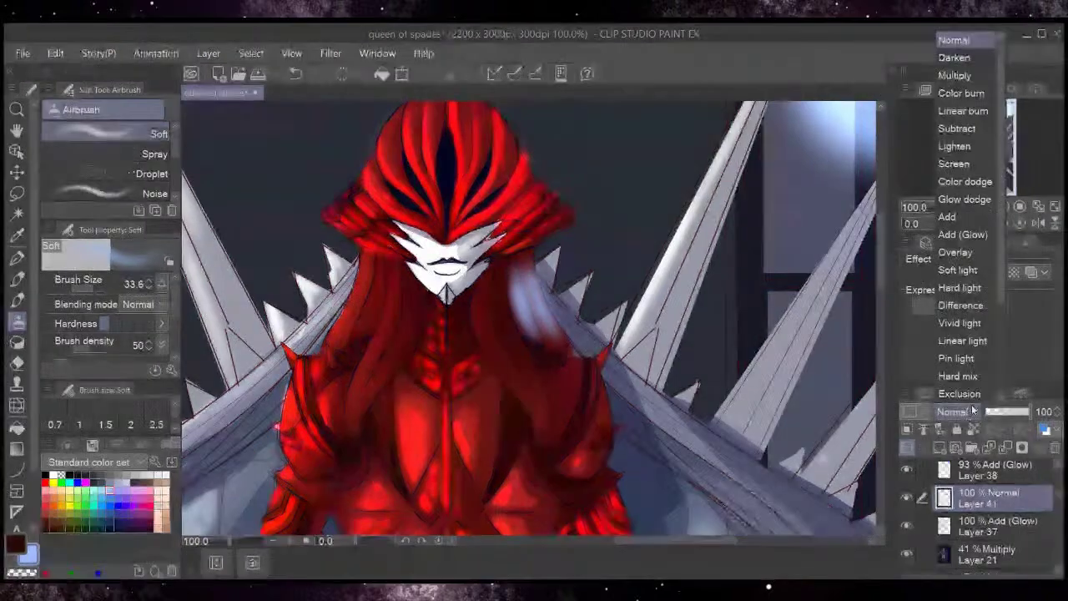
{"action": "left_click", "coordinate": [966, 236]}
{"action": "left_click", "coordinate": [956, 412]}
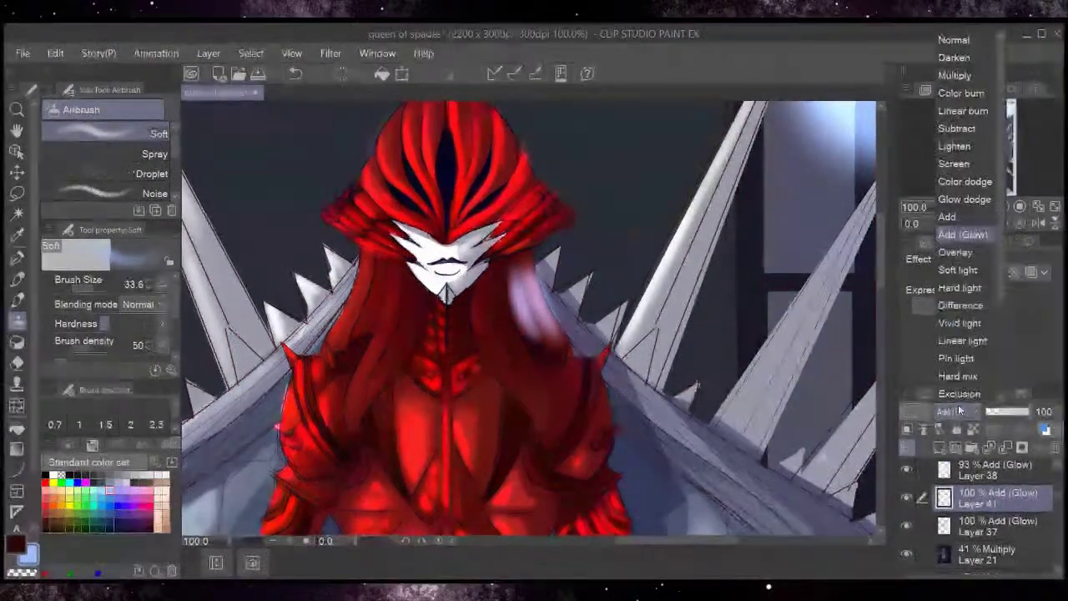
{"action": "left_click", "coordinate": [966, 250]}
{"action": "left_click", "coordinate": [956, 411]}
{"action": "left_click", "coordinate": [967, 236]}
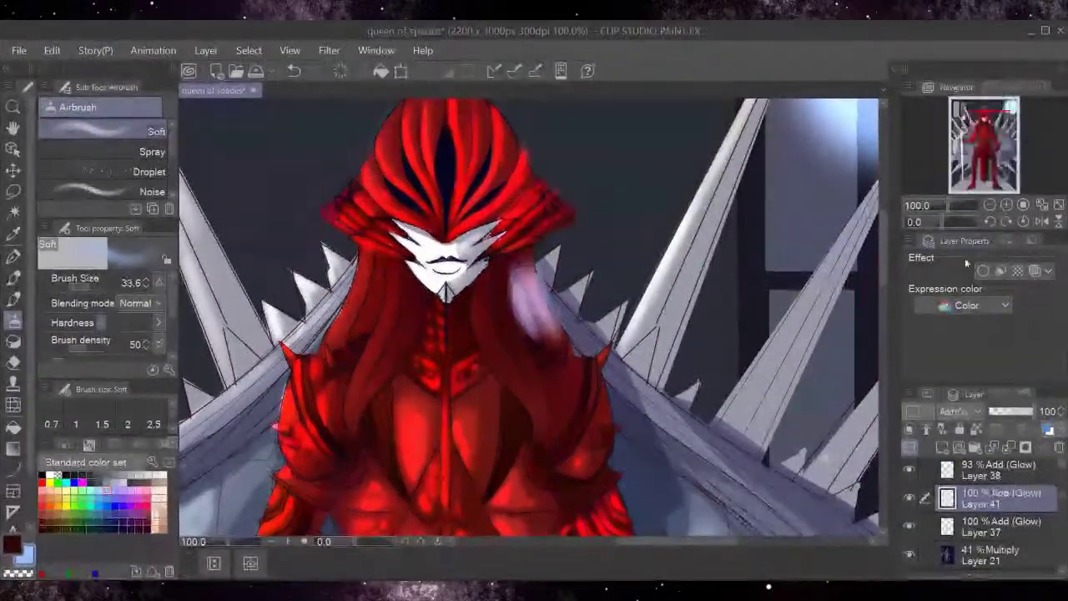
{"action": "left_click", "coordinate": [962, 414]}
{"action": "left_click", "coordinate": [972, 222]}
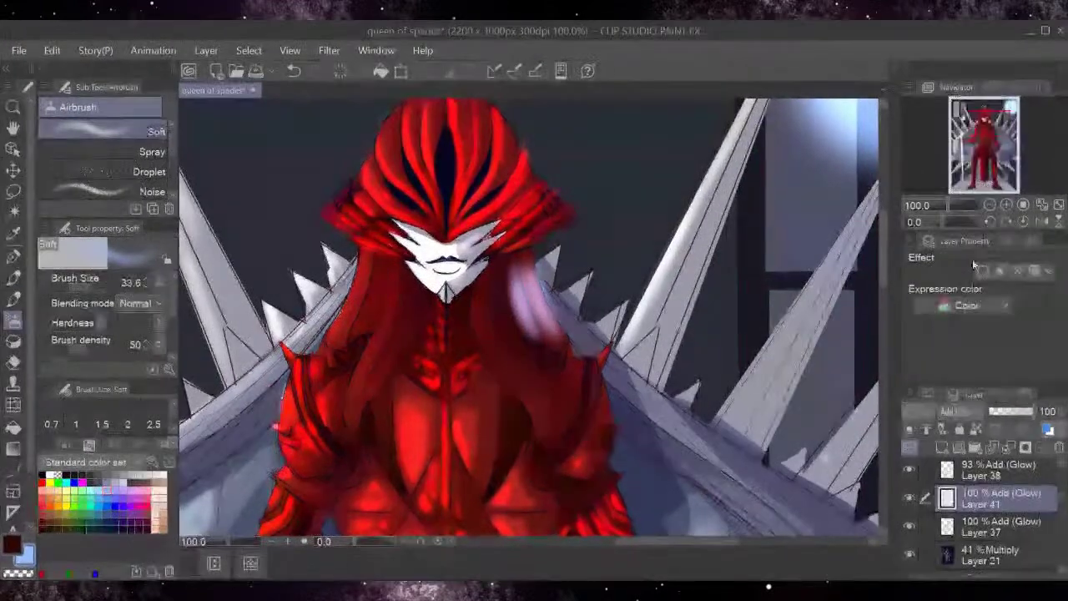
{"action": "left_click", "coordinate": [957, 412]}
{"action": "left_click", "coordinate": [966, 236]}
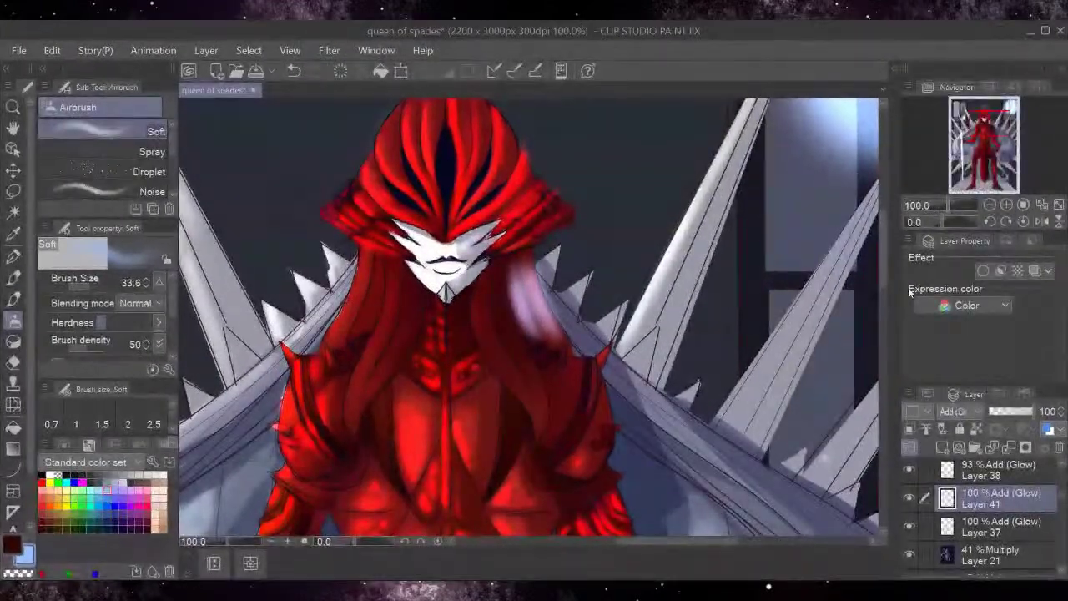
Airbrush pale glow highlights down the chest plate and over the queen's left shoulder armour.
{"action": "mouse_move", "coordinate": [490, 423]}
{"action": "left_mouse_down"}
{"action": "mouse_move", "coordinate": [490, 453]}
{"action": "mouse_move", "coordinate": [492, 400]}
{"action": "mouse_move", "coordinate": [485, 484]}
{"action": "mouse_move", "coordinate": [492, 380]}
{"action": "mouse_move", "coordinate": [481, 487]}
{"action": "mouse_move", "coordinate": [497, 396]}
{"action": "left_mouse_up"}
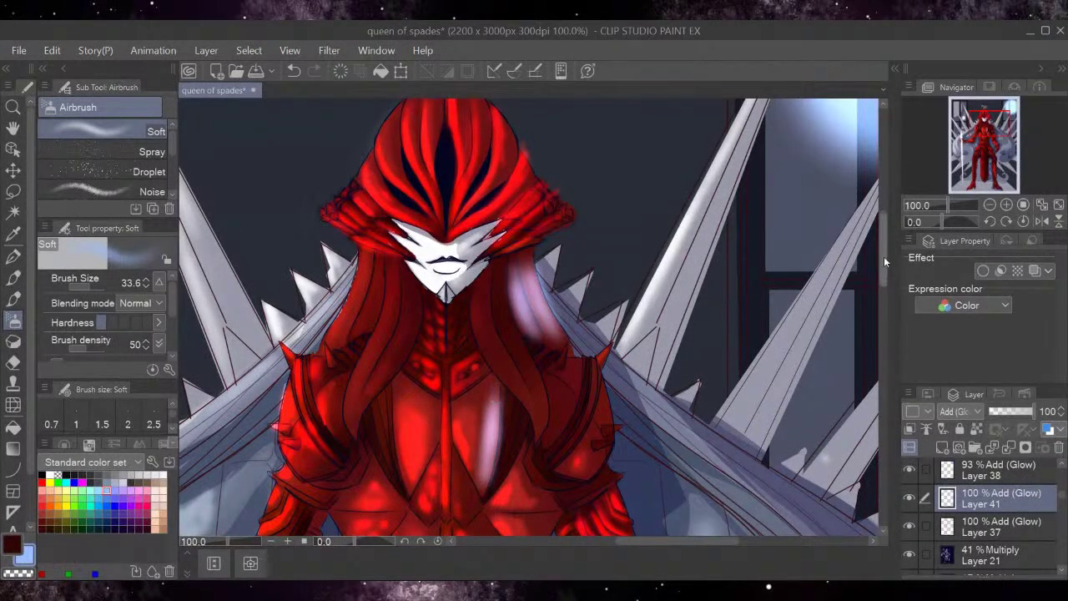
{"action": "scroll", "coordinate": [884, 254], "scroll_direction": "down", "scroll_amount": 5}
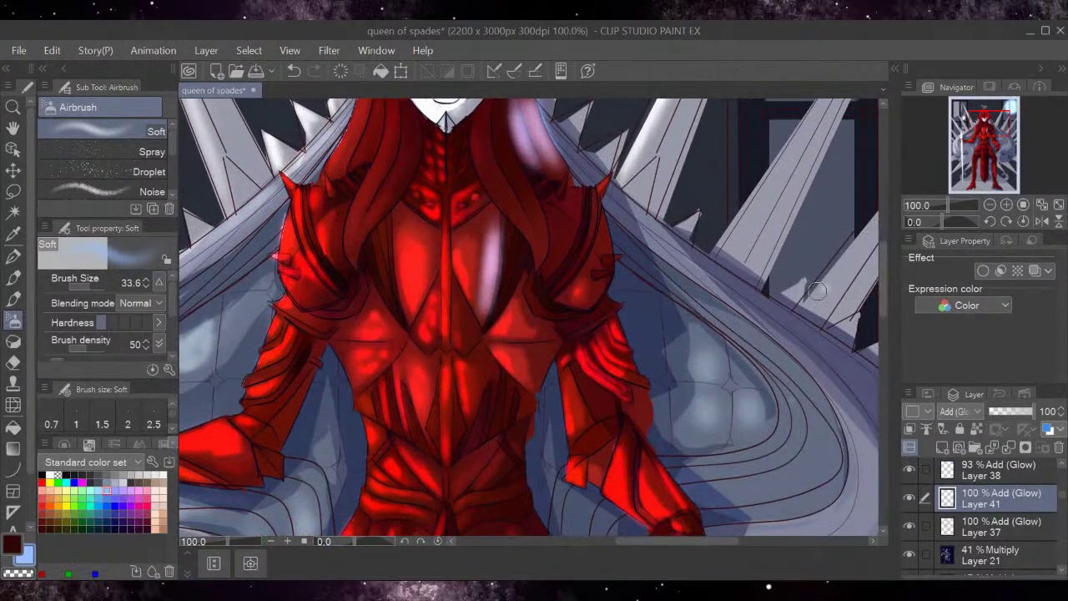
{"action": "mouse_move", "coordinate": [600, 237]}
{"action": "left_mouse_down"}
{"action": "mouse_move", "coordinate": [603, 225]}
{"action": "mouse_move", "coordinate": [601, 249]}
{"action": "mouse_move", "coordinate": [573, 197]}
{"action": "mouse_move", "coordinate": [578, 215]}
{"action": "left_mouse_up"}
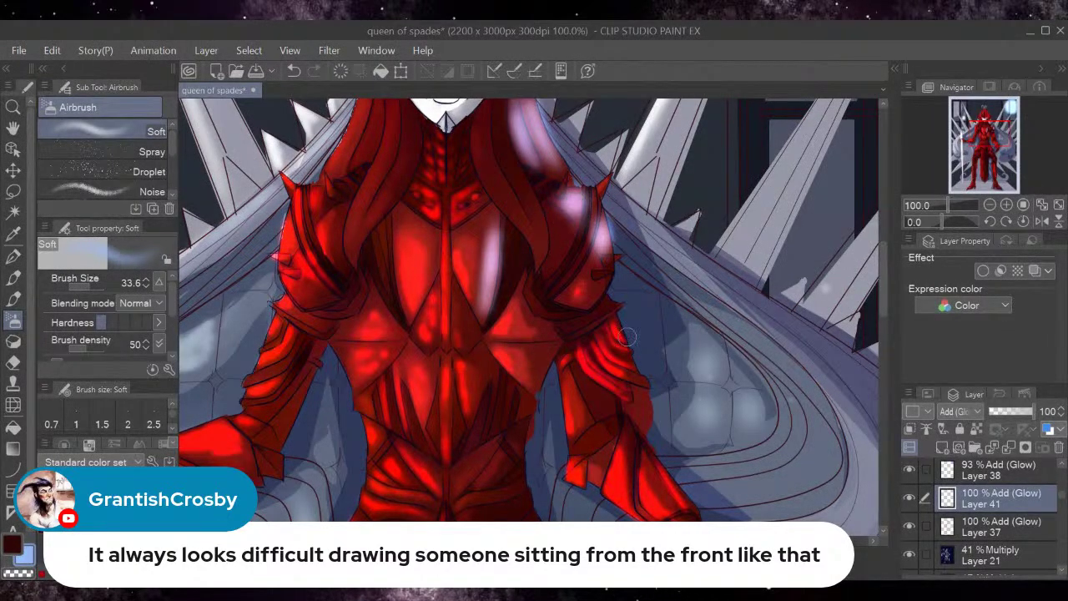
Lower Layer 41's opacity to 56%.
{"action": "left_click", "coordinate": [1010, 412]}
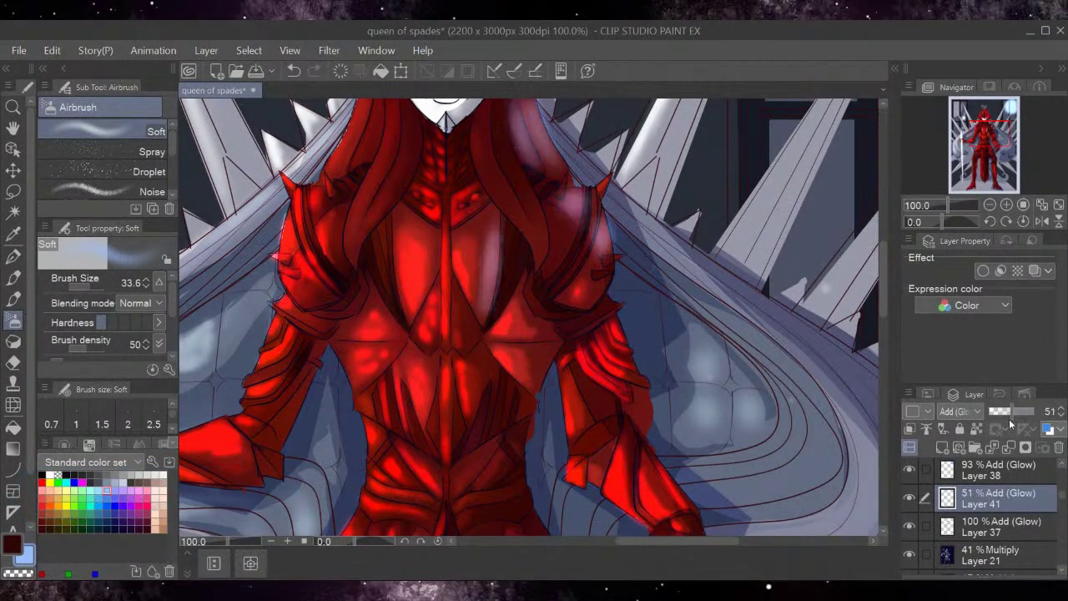
{"action": "left_click", "coordinate": [1016, 409]}
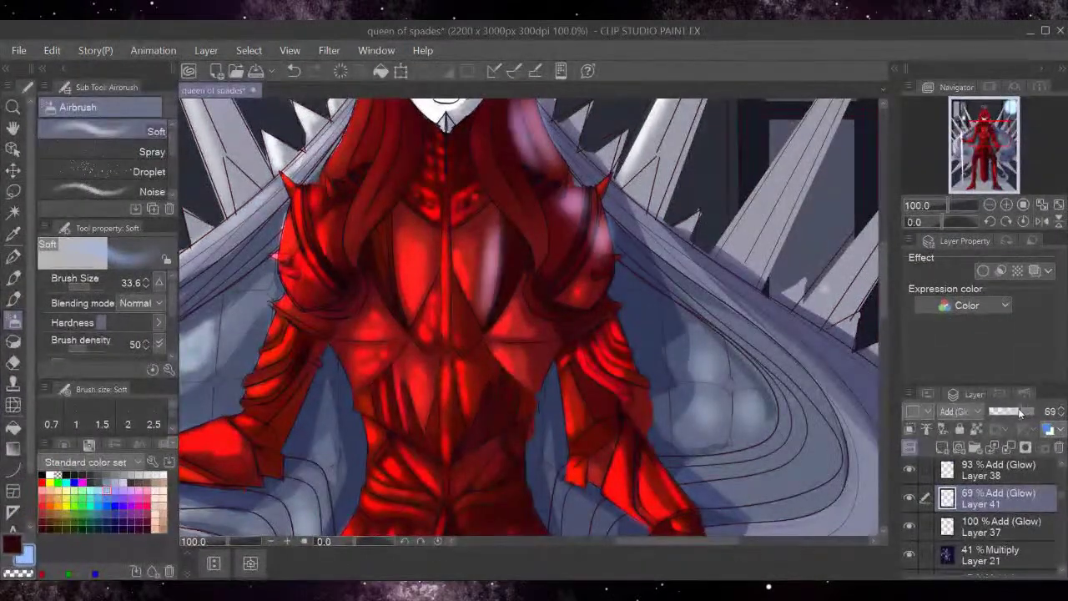
{"action": "left_click_drag", "start_coordinate": [1014, 408], "coordinate": [992, 410]}
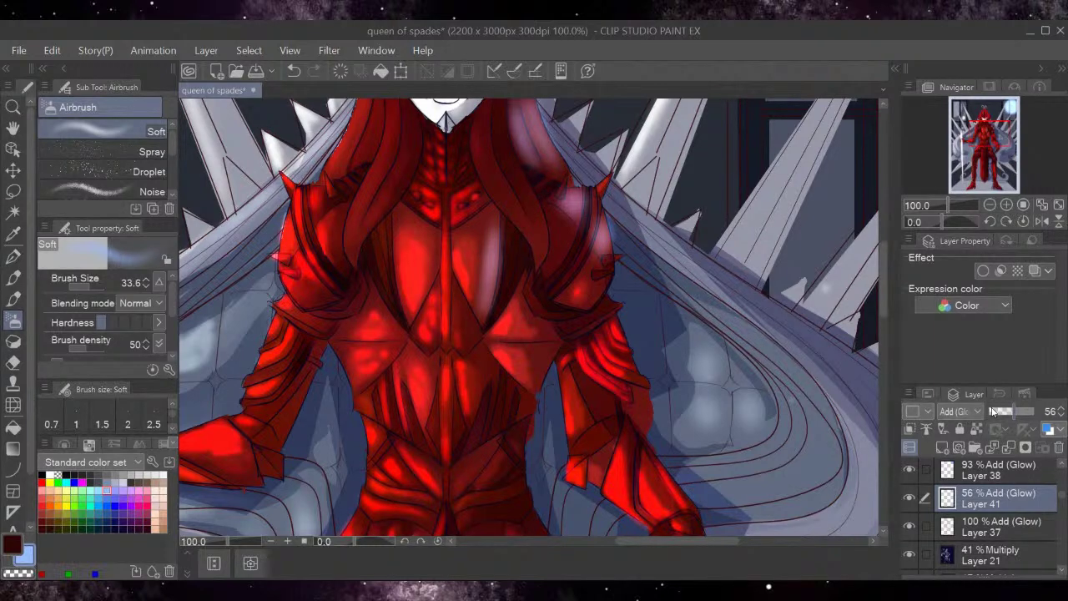
Paint finer highlights along the outer edge of the queen's left shoulder plate with Soft airbrush sizes 6 and 15.
{"action": "scroll", "coordinate": [173, 425], "scroll_direction": "down", "scroll_amount": 3}
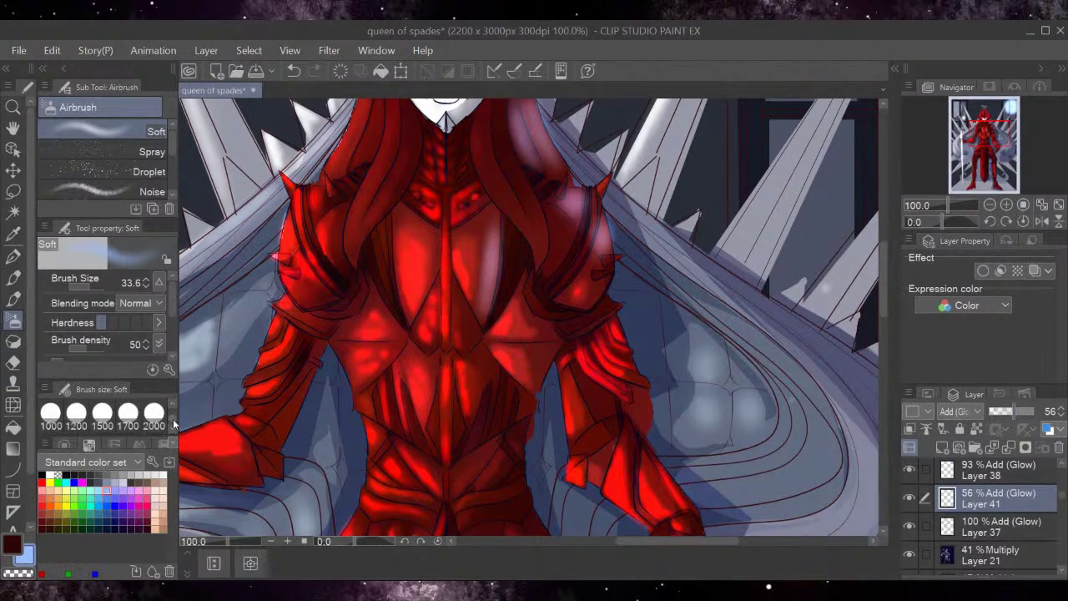
{"action": "left_click_drag", "start_coordinate": [171, 380], "coordinate": [173, 313]}
{"action": "scroll", "coordinate": [171, 337], "scroll_direction": "up", "scroll_amount": 2}
{"action": "left_click", "coordinate": [130, 377]}
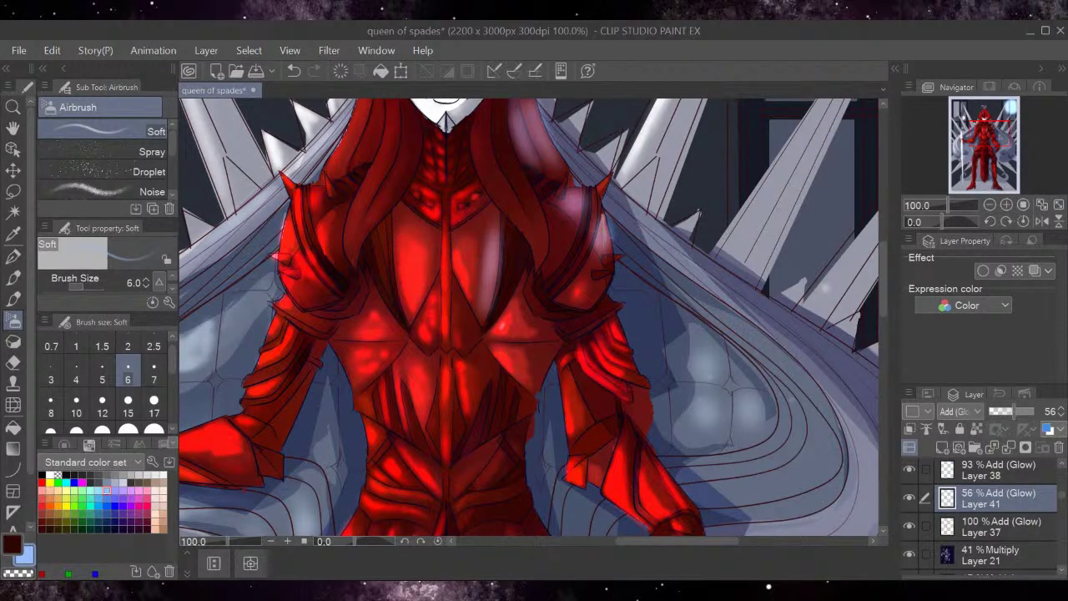
{"action": "left_click", "coordinate": [128, 402]}
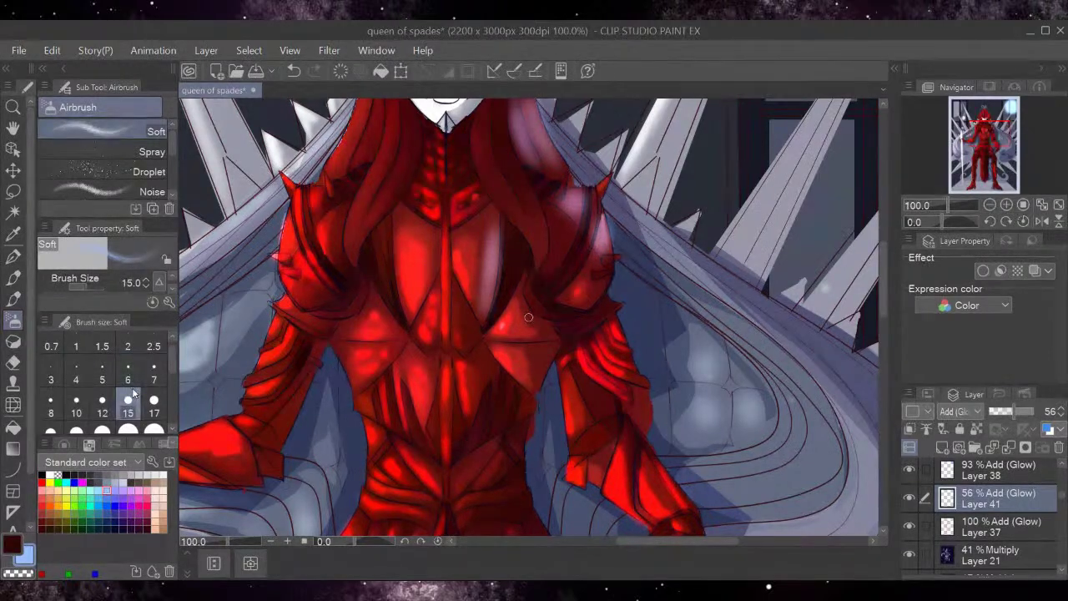
{"action": "mouse_move", "coordinate": [604, 215]}
{"action": "left_mouse_down"}
{"action": "mouse_move", "coordinate": [599, 182]}
{"action": "mouse_move", "coordinate": [610, 175]}
{"action": "mouse_move", "coordinate": [595, 219]}
{"action": "left_mouse_up"}
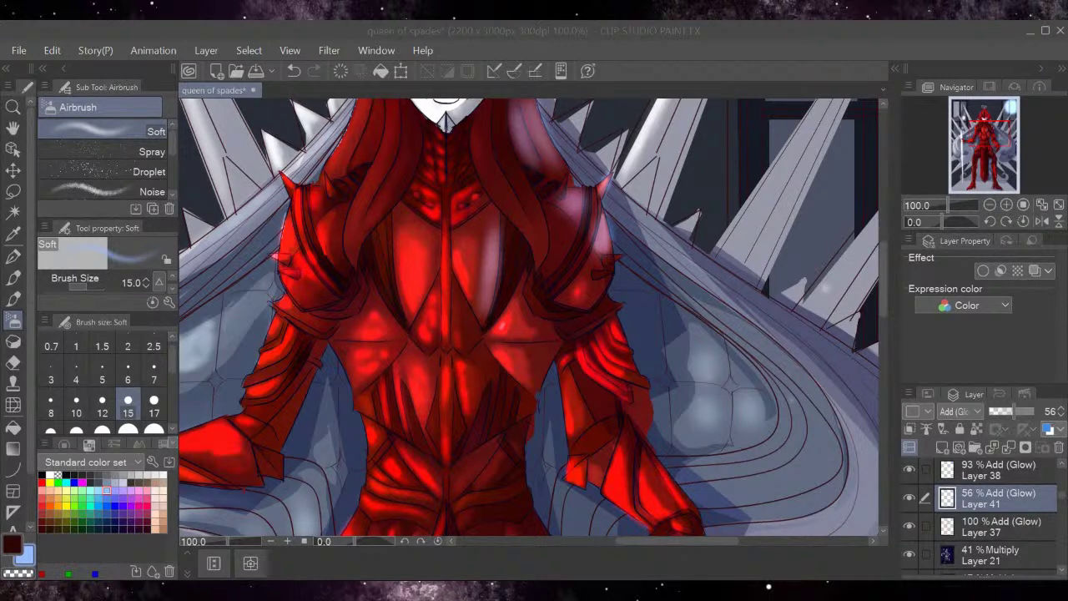
Check Layer 41 hidden and shown, and airbrush a curved pale highlight along the inner part of the left shoulder plate.
{"action": "left_click", "coordinate": [909, 501]}
{"action": "left_click", "coordinate": [911, 502]}
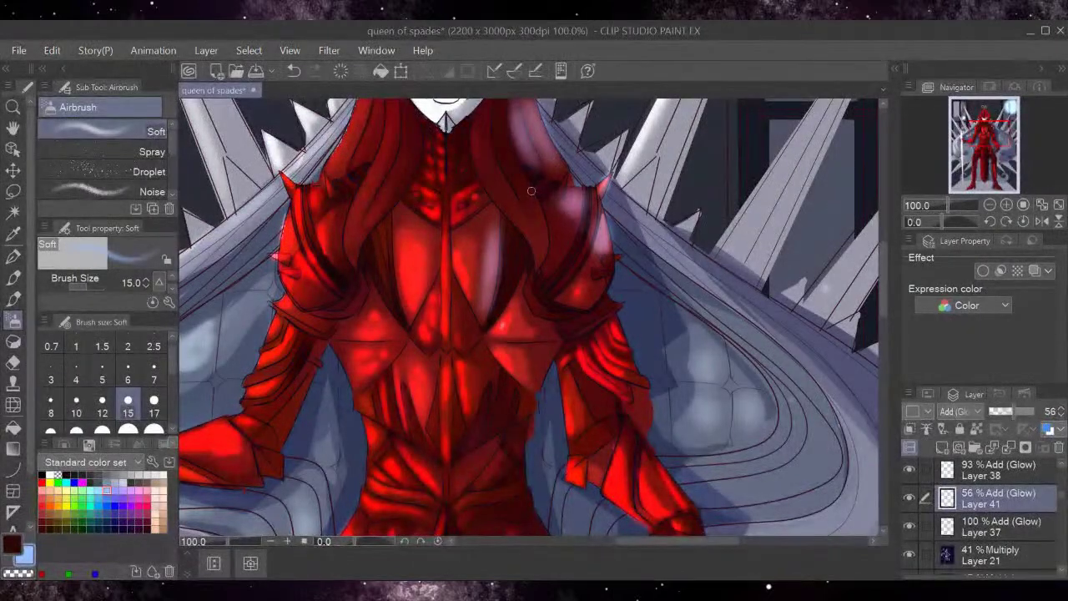
{"action": "mouse_move", "coordinate": [567, 238]}
{"action": "left_mouse_down"}
{"action": "mouse_move", "coordinate": [565, 218]}
{"action": "mouse_move", "coordinate": [571, 259]}
{"action": "mouse_move", "coordinate": [557, 251]}
{"action": "mouse_move", "coordinate": [554, 217]}
{"action": "left_mouse_up"}
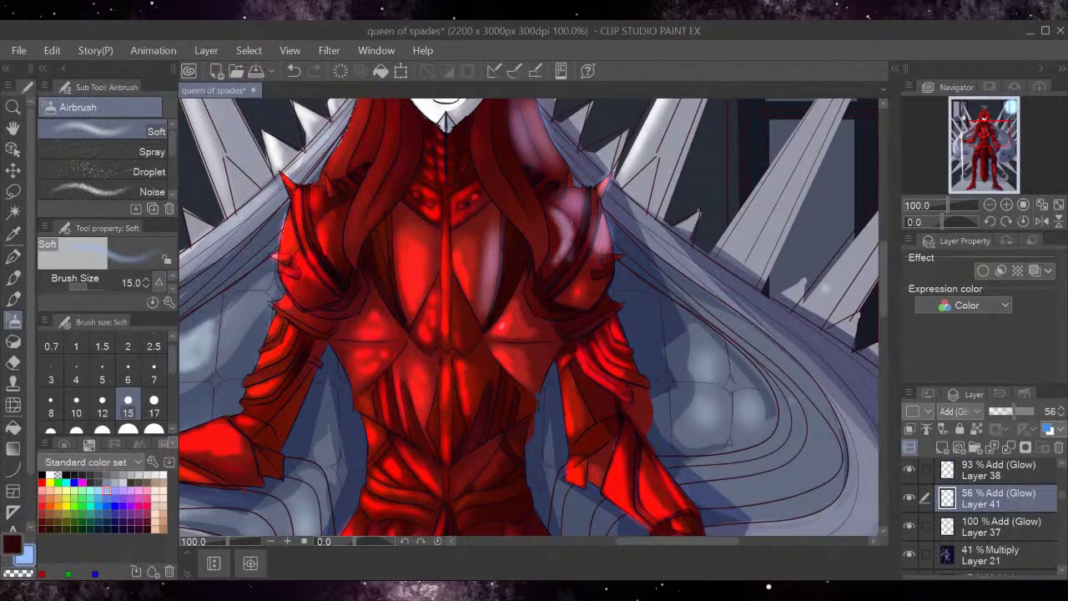
Refine the pale glow bands on the queen's left shoulder plate and thin out the highlight on the hair beside it.
{"action": "mouse_move", "coordinate": [578, 196]}
{"action": "left_mouse_down"}
{"action": "mouse_move", "coordinate": [558, 190]}
{"action": "mouse_move", "coordinate": [568, 210]}
{"action": "mouse_move", "coordinate": [555, 208]}
{"action": "left_mouse_up"}
{"action": "mouse_move", "coordinate": [512, 108]}
{"action": "left_mouse_down"}
{"action": "mouse_move", "coordinate": [535, 171]}
{"action": "mouse_move", "coordinate": [540, 160]}
{"action": "mouse_move", "coordinate": [554, 171]}
{"action": "mouse_move", "coordinate": [549, 147]}
{"action": "mouse_move", "coordinate": [524, 106]}
{"action": "mouse_move", "coordinate": [506, 106]}
{"action": "mouse_move", "coordinate": [539, 180]}
{"action": "left_mouse_up"}
{"action": "mouse_move", "coordinate": [581, 226]}
{"action": "left_mouse_down"}
{"action": "mouse_move", "coordinate": [593, 190]}
{"action": "mouse_move", "coordinate": [596, 226]}
{"action": "mouse_move", "coordinate": [598, 210]}
{"action": "mouse_move", "coordinate": [567, 277]}
{"action": "mouse_move", "coordinate": [582, 251]}
{"action": "mouse_move", "coordinate": [610, 256]}
{"action": "left_mouse_up"}
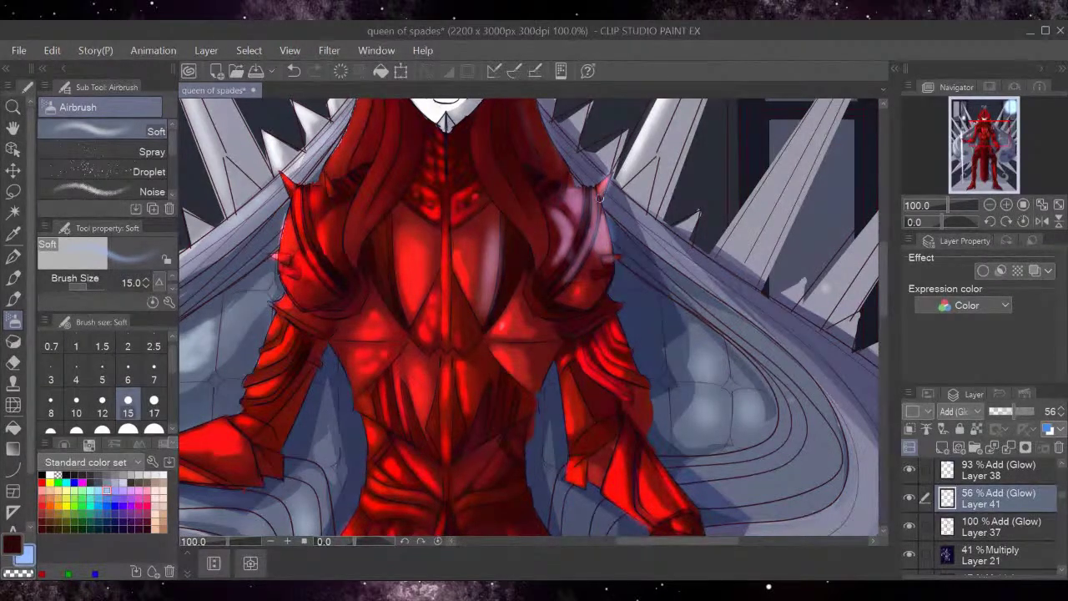
Airbrush pale highlights along the queen's left forearm plates with the size 15 Soft airbrush.
{"action": "mouse_move", "coordinate": [883, 286]}
{"action": "left_mouse_down"}
{"action": "mouse_move", "coordinate": [885, 328]}
{"action": "mouse_move", "coordinate": [884, 303]}
{"action": "left_mouse_up"}
{"action": "mouse_move", "coordinate": [668, 409]}
{"action": "left_mouse_down"}
{"action": "mouse_move", "coordinate": [678, 386]}
{"action": "mouse_move", "coordinate": [659, 417]}
{"action": "mouse_move", "coordinate": [642, 367]}
{"action": "mouse_move", "coordinate": [672, 429]}
{"action": "left_mouse_up"}
{"action": "left_click_drag", "start_coordinate": [621, 367], "coordinate": [626, 411]}
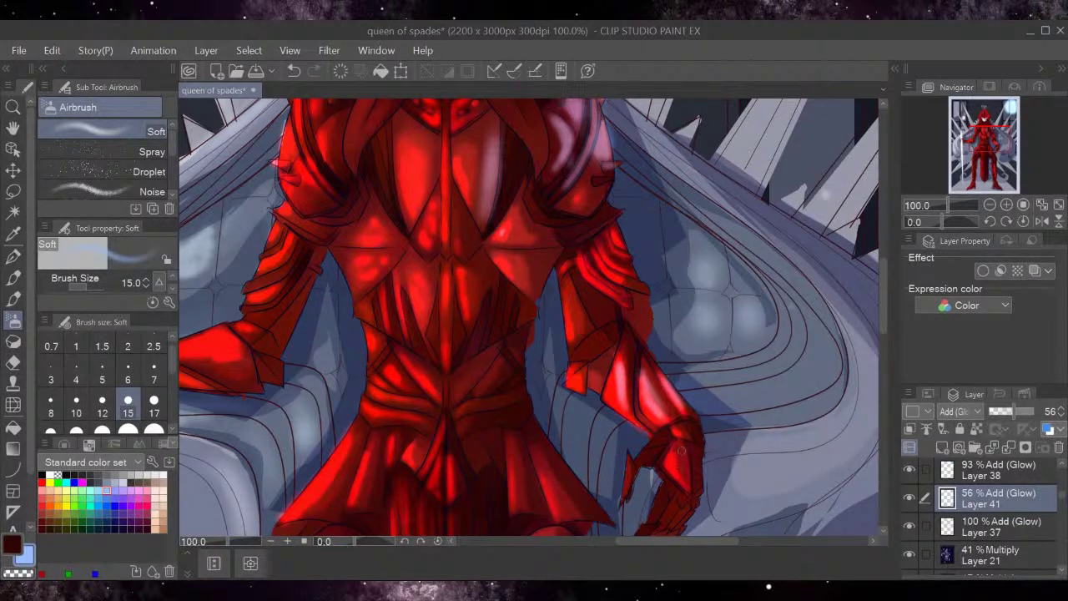
Airbrush a pale rim light on the left side of the queen's helmet brim and a faint streak down the hair below.
{"action": "scroll", "coordinate": [886, 378], "scroll_direction": "up", "scroll_amount": 5}
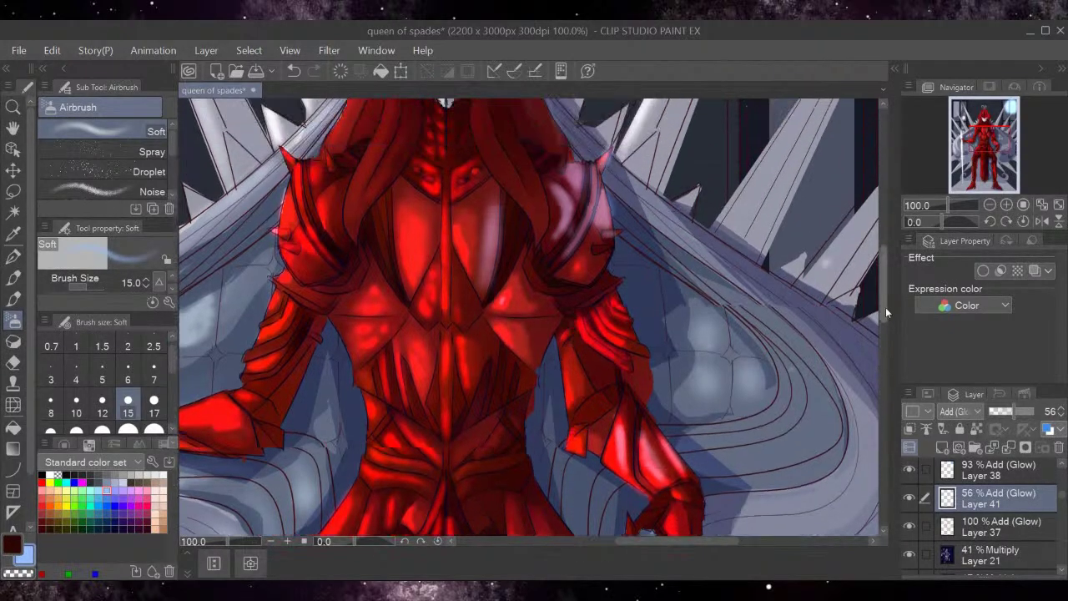
{"action": "mouse_move", "coordinate": [473, 245]}
{"action": "left_mouse_down"}
{"action": "mouse_move", "coordinate": [460, 257]}
{"action": "mouse_move", "coordinate": [482, 240]}
{"action": "mouse_move", "coordinate": [488, 203]}
{"action": "mouse_move", "coordinate": [476, 224]}
{"action": "left_mouse_up"}
{"action": "left_click_drag", "start_coordinate": [555, 190], "coordinate": [531, 215]}
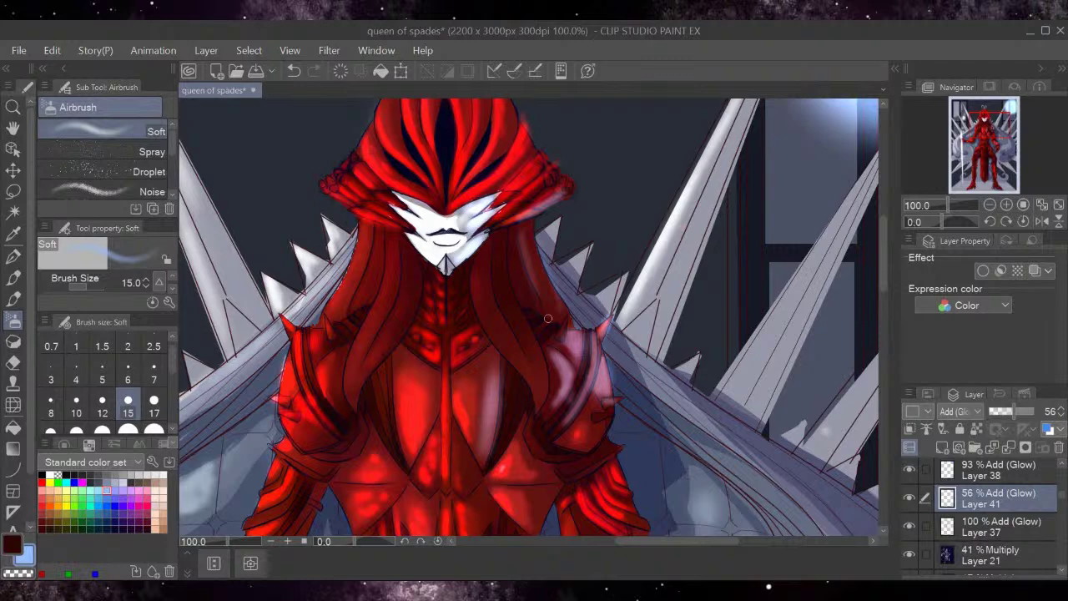
Touch up the glow on the outer left shoulder plate and its spike, and lower Layer 41's opacity to 43%.
{"action": "scroll", "coordinate": [882, 273], "scroll_direction": "down", "scroll_amount": 2}
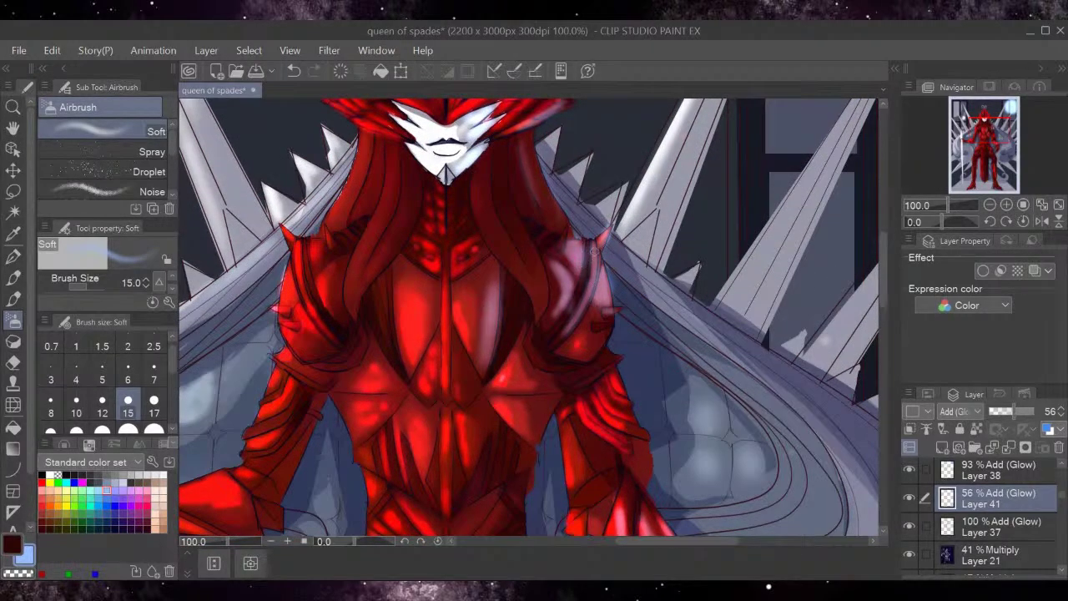
{"action": "mouse_move", "coordinate": [602, 252]}
{"action": "left_mouse_down"}
{"action": "mouse_move", "coordinate": [603, 265]}
{"action": "mouse_move", "coordinate": [602, 254]}
{"action": "left_mouse_up"}
{"action": "mouse_move", "coordinate": [603, 320]}
{"action": "left_mouse_down"}
{"action": "mouse_move", "coordinate": [596, 314]}
{"action": "mouse_move", "coordinate": [601, 339]}
{"action": "mouse_move", "coordinate": [589, 353]}
{"action": "mouse_move", "coordinate": [592, 326]}
{"action": "left_mouse_up"}
{"action": "left_click_drag", "start_coordinate": [1008, 410], "coordinate": [988, 416]}
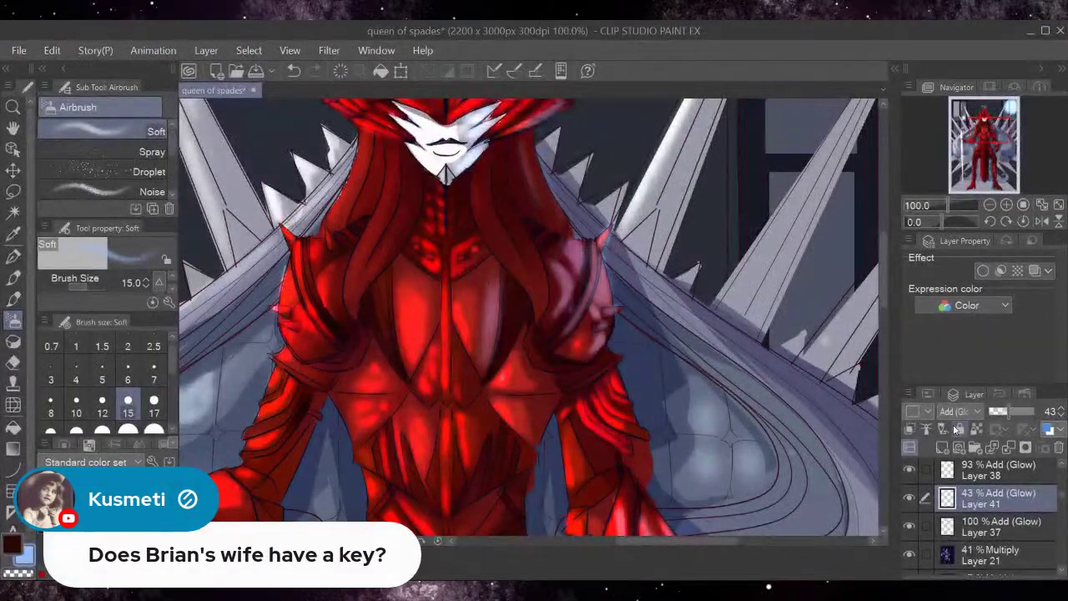
Lasso and fill the lower tip and the outer face of the left shoulder armour with the pale glow on Layer 41.
{"action": "key", "text": "m"}
{"action": "mouse_move", "coordinate": [612, 351]}
{"action": "left_mouse_down"}
{"action": "mouse_move", "coordinate": [602, 358]}
{"action": "mouse_move", "coordinate": [624, 348]}
{"action": "mouse_move", "coordinate": [603, 368]}
{"action": "mouse_move", "coordinate": [609, 355]}
{"action": "left_mouse_up"}
{"action": "left_click", "coordinate": [464, 398]}
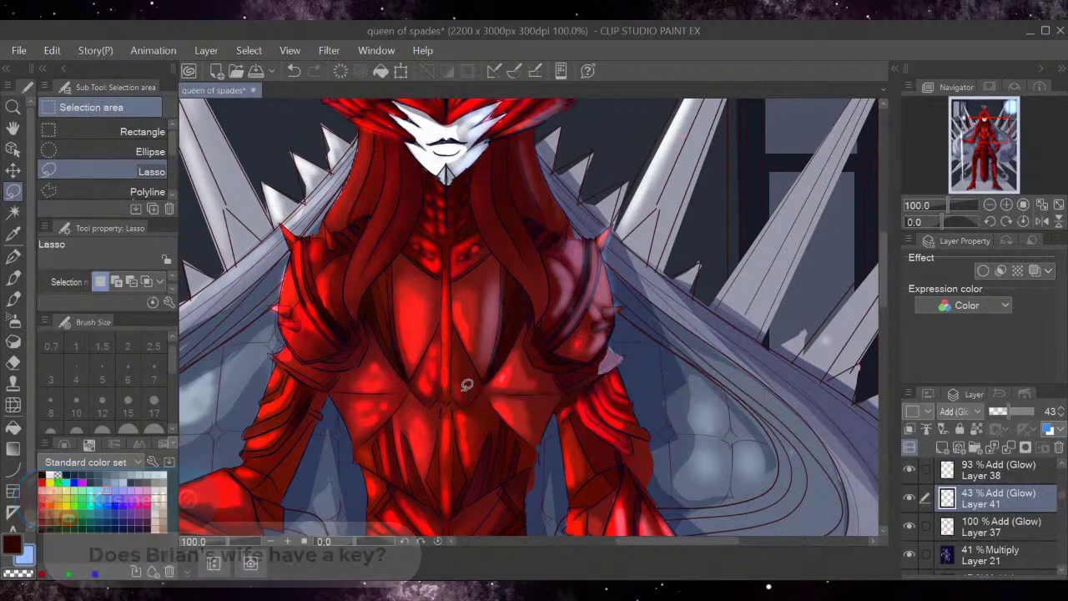
{"action": "left_click_drag", "start_coordinate": [600, 287], "coordinate": [622, 304]}
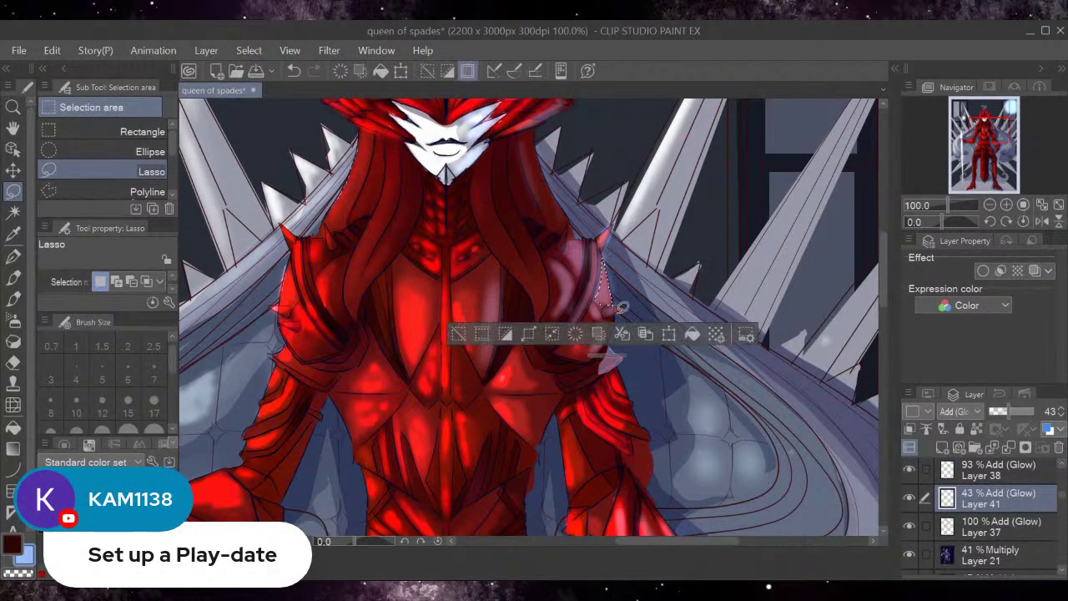
{"action": "left_click", "coordinate": [577, 336]}
{"action": "left_click_drag", "start_coordinate": [618, 307], "coordinate": [604, 312]}
{"action": "left_click", "coordinate": [699, 339]}
{"action": "left_click", "coordinate": [469, 336]}
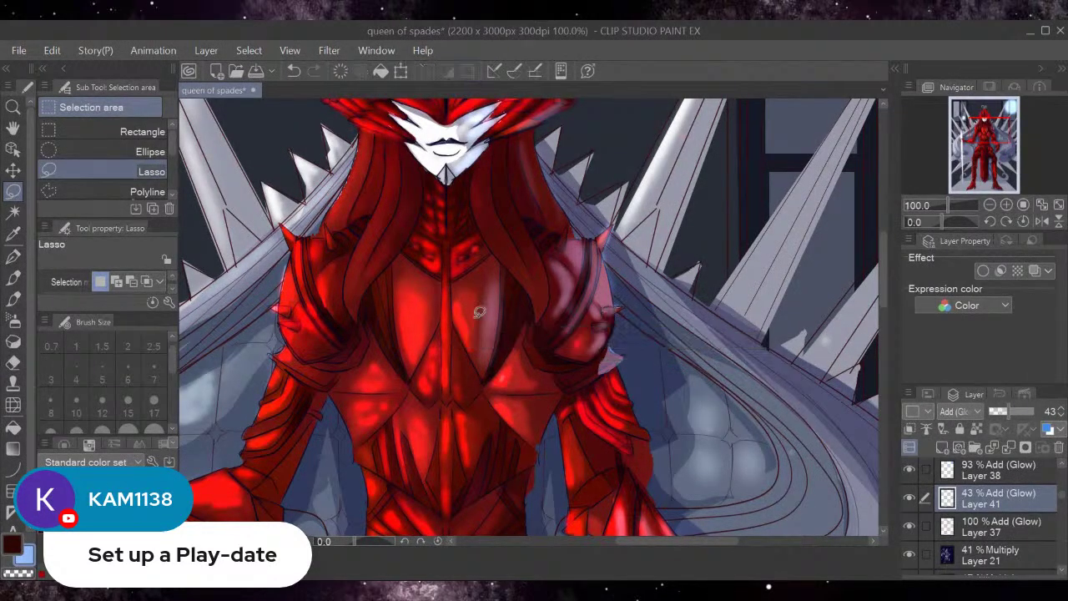
Lasso the inner upper spike of the left shoulder armour, fill it with the pale glow and deselect.
{"action": "mouse_move", "coordinate": [610, 236]}
{"action": "left_mouse_down"}
{"action": "mouse_move", "coordinate": [617, 218]}
{"action": "mouse_move", "coordinate": [604, 251]}
{"action": "mouse_move", "coordinate": [614, 237]}
{"action": "mouse_move", "coordinate": [571, 250]}
{"action": "mouse_move", "coordinate": [566, 221]}
{"action": "left_mouse_up"}
{"action": "left_click", "coordinate": [461, 278]}
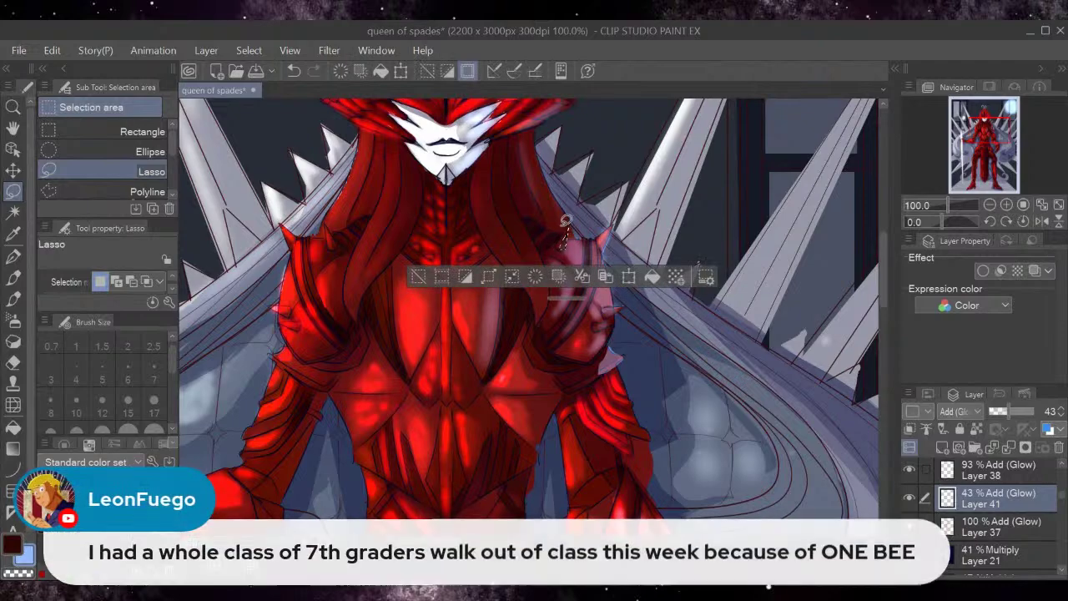
{"action": "left_click", "coordinate": [418, 276]}
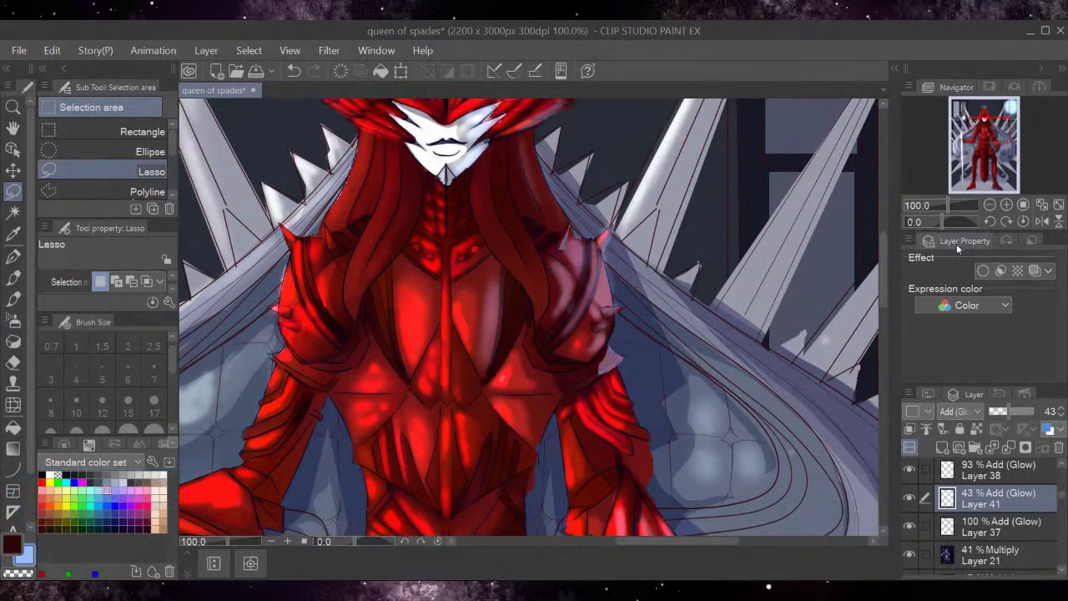
Review the whole figure zoomed out, comparing it with Layer 41 hidden and shown.
{"action": "left_click", "coordinate": [989, 206]}
{"action": "left_click", "coordinate": [989, 207]}
{"action": "left_click", "coordinate": [989, 206]}
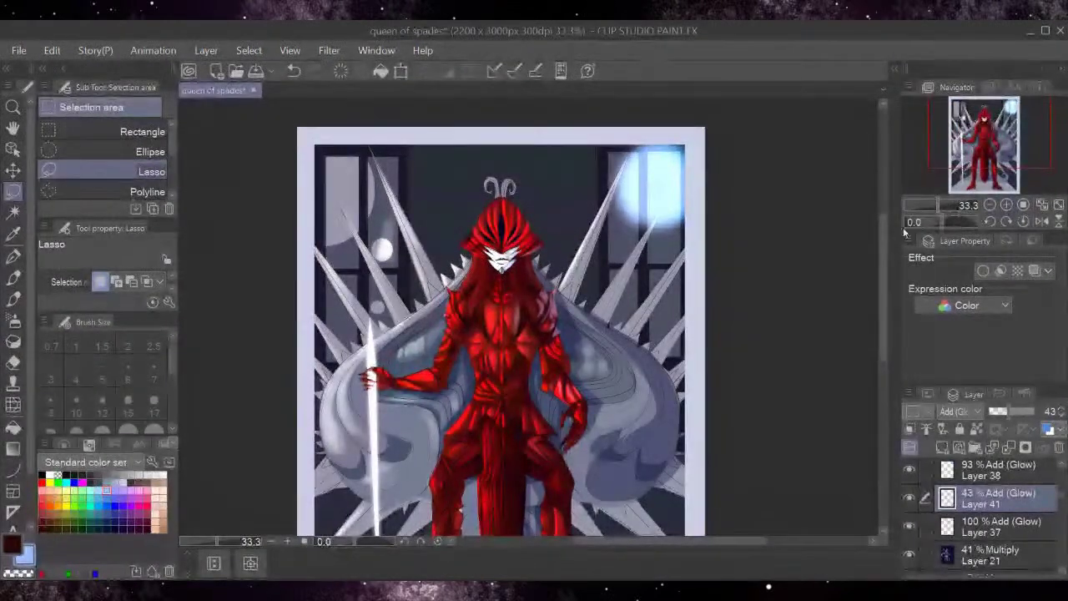
{"action": "scroll", "coordinate": [841, 283], "scroll_direction": "down", "scroll_amount": 3}
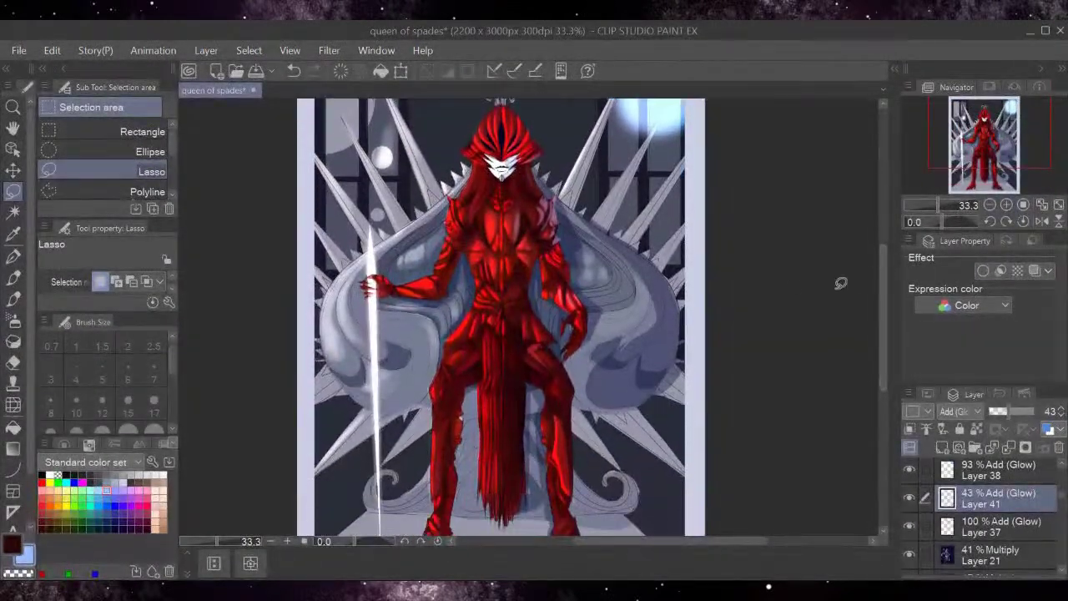
{"action": "left_click", "coordinate": [14, 299]}
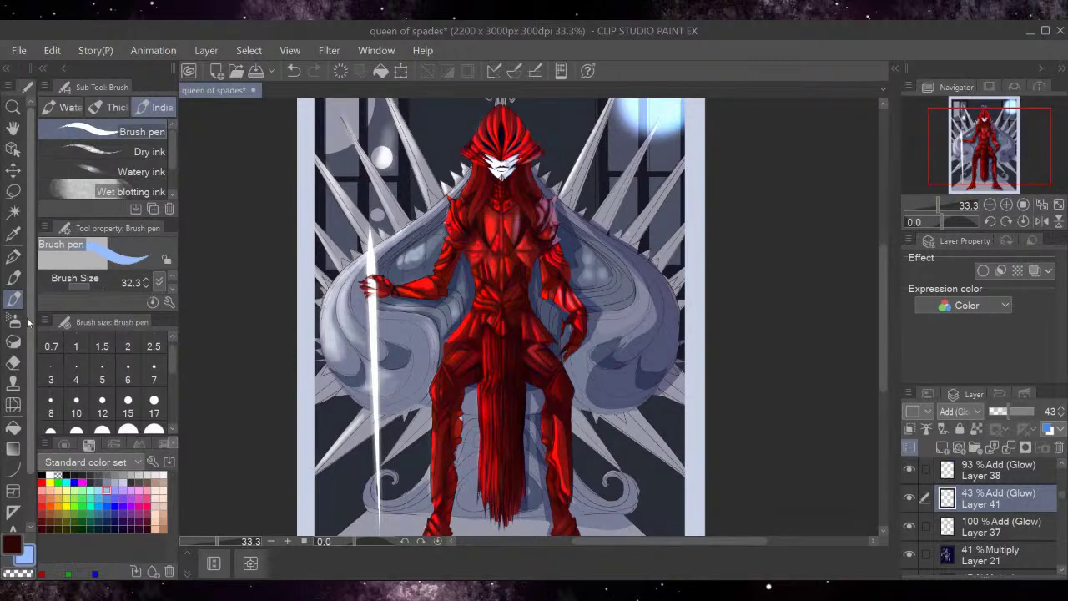
{"action": "left_click", "coordinate": [909, 498]}
{"action": "left_click", "coordinate": [910, 497]}
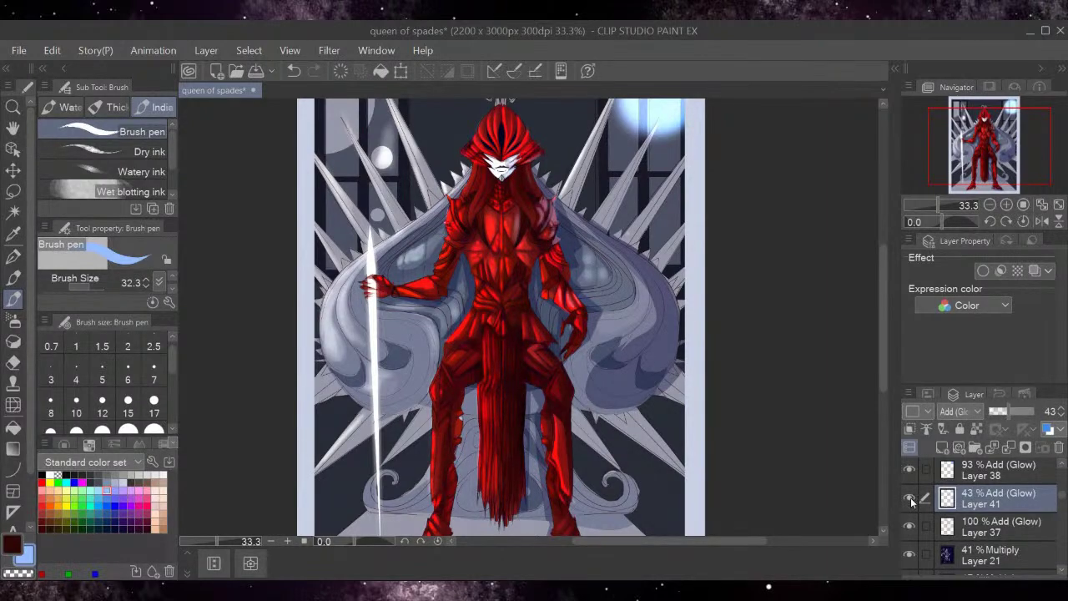
{"action": "left_click", "coordinate": [1023, 204]}
{"action": "left_click_drag", "start_coordinate": [999, 165], "coordinate": [984, 133]}
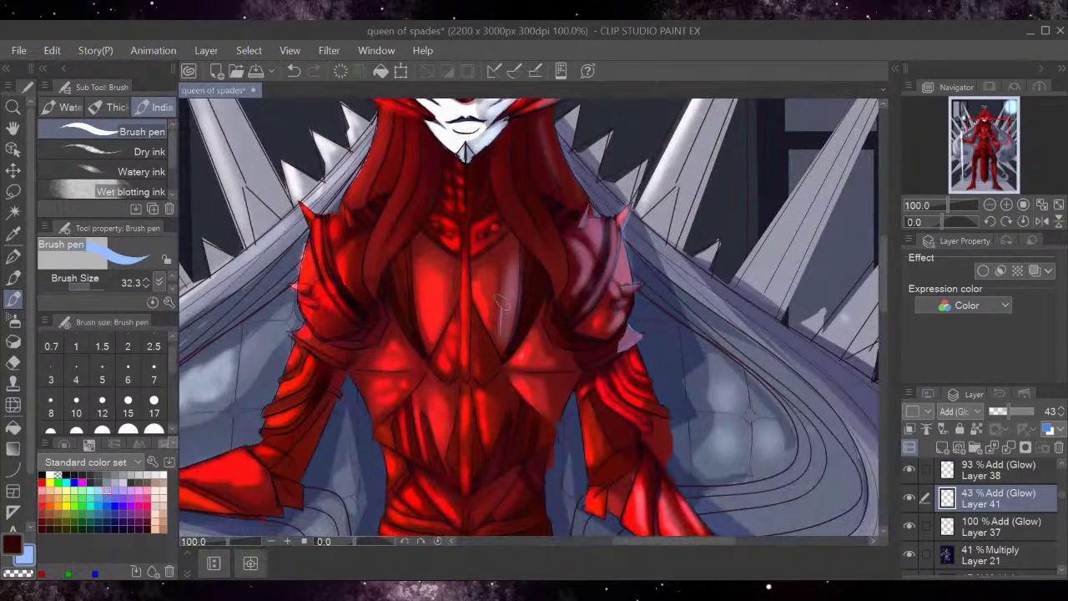
{"action": "left_click", "coordinate": [293, 73]}
{"action": "left_click", "coordinate": [130, 402]}
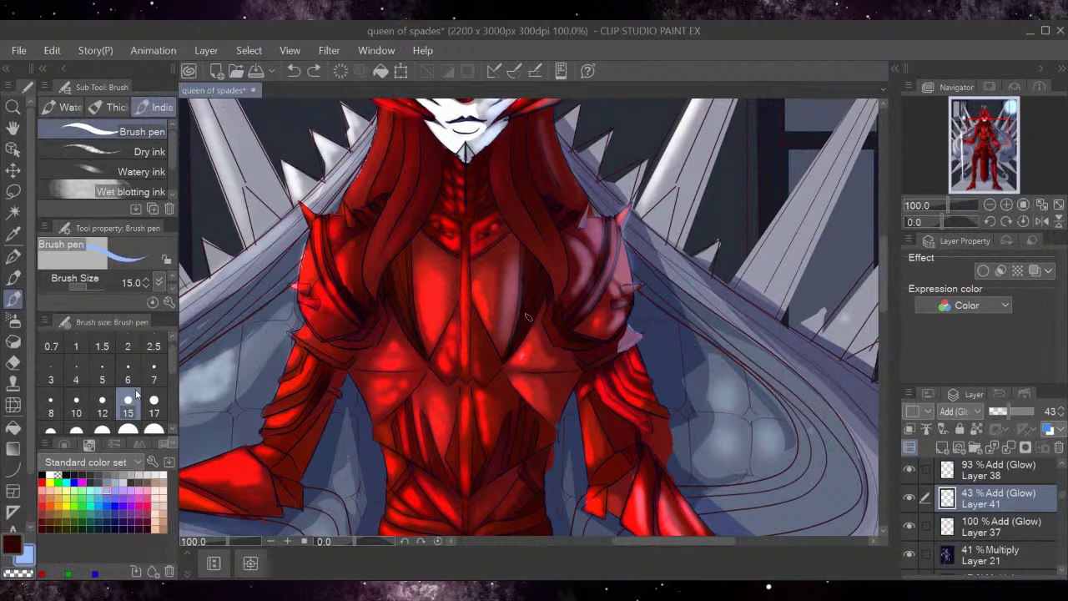
{"action": "key", "text": "p"}
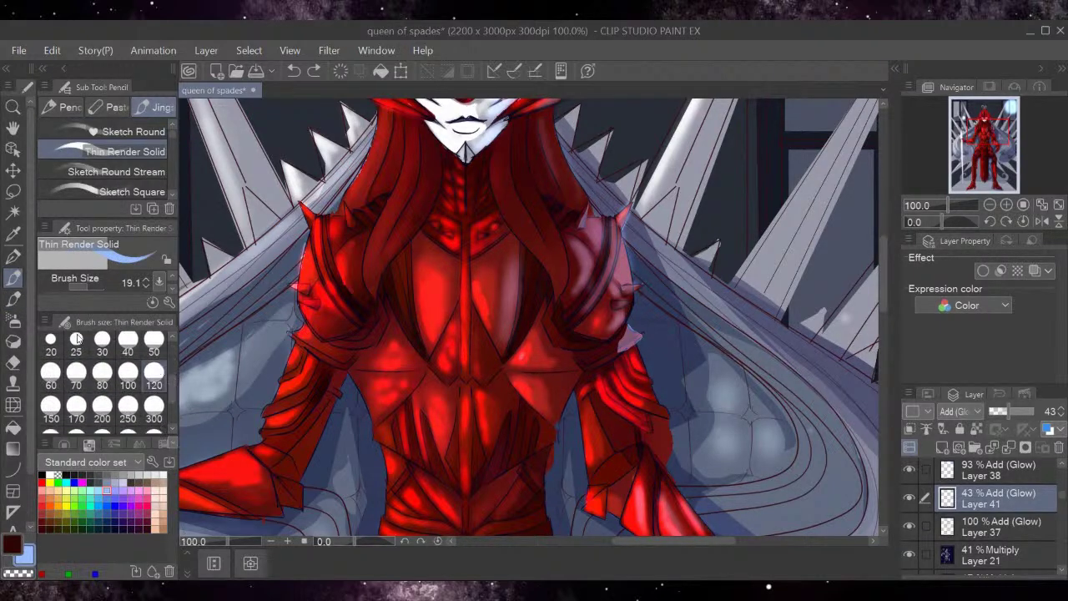
Airbrush pale glow down the left half of the chest plate and across the triangular plate below it with the Soft airbrush.
{"action": "left_click", "coordinate": [12, 324]}
{"action": "mouse_move", "coordinate": [502, 278]}
{"action": "left_mouse_down"}
{"action": "mouse_move", "coordinate": [509, 237]}
{"action": "mouse_move", "coordinate": [502, 272]}
{"action": "mouse_move", "coordinate": [495, 258]}
{"action": "mouse_move", "coordinate": [499, 337]}
{"action": "mouse_move", "coordinate": [502, 262]}
{"action": "mouse_move", "coordinate": [502, 325]}
{"action": "left_mouse_up"}
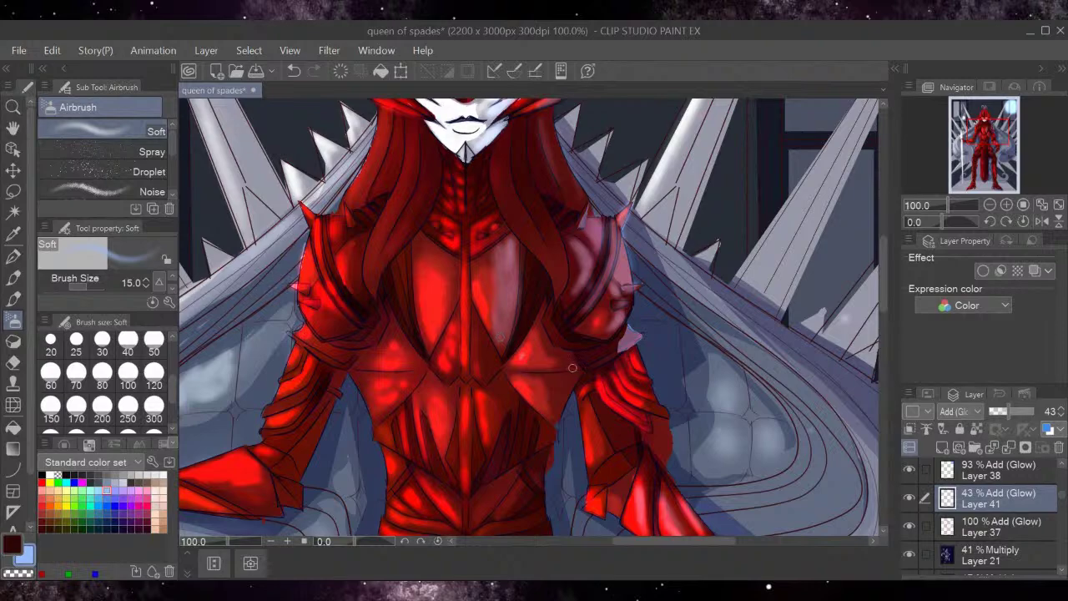
{"action": "mouse_move", "coordinate": [564, 361]}
{"action": "left_mouse_down"}
{"action": "mouse_move", "coordinate": [539, 331]}
{"action": "mouse_move", "coordinate": [560, 355]}
{"action": "mouse_move", "coordinate": [537, 334]}
{"action": "mouse_move", "coordinate": [533, 367]}
{"action": "mouse_move", "coordinate": [541, 316]}
{"action": "mouse_move", "coordinate": [539, 364]}
{"action": "mouse_move", "coordinate": [529, 330]}
{"action": "left_mouse_up"}
{"action": "left_click_drag", "start_coordinate": [536, 366], "coordinate": [574, 359]}
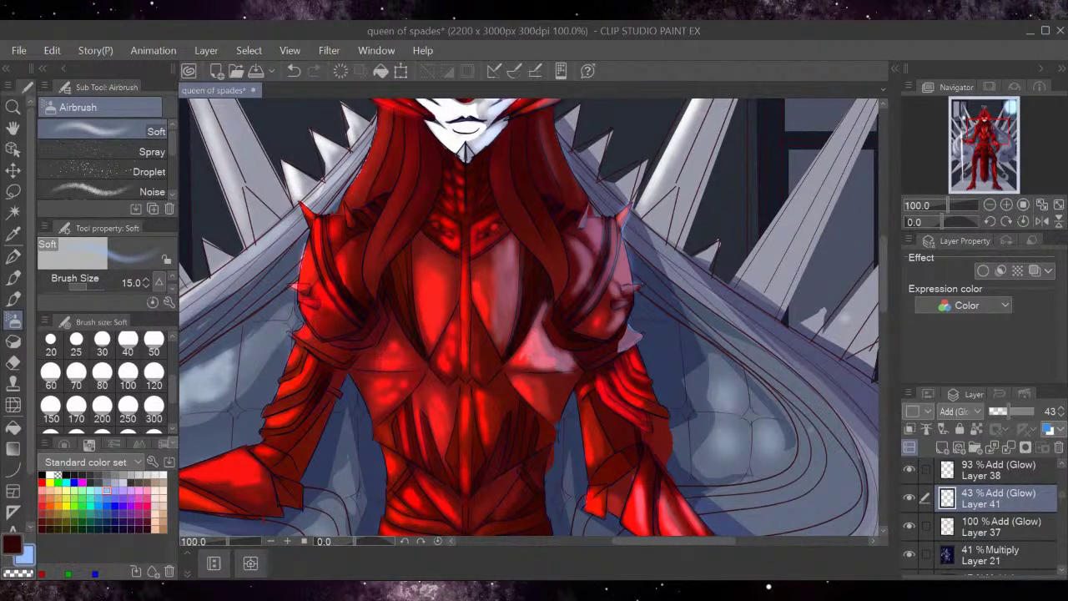
{"action": "mouse_move", "coordinate": [503, 279]}
{"action": "left_mouse_down"}
{"action": "mouse_move", "coordinate": [505, 334]}
{"action": "mouse_move", "coordinate": [514, 242]}
{"action": "mouse_move", "coordinate": [494, 312]}
{"action": "left_mouse_up"}
Lower Layer 41's opacity to 33% and check the effect on the figure from further out.
{"action": "left_click_drag", "start_coordinate": [1020, 407], "coordinate": [1004, 414]}
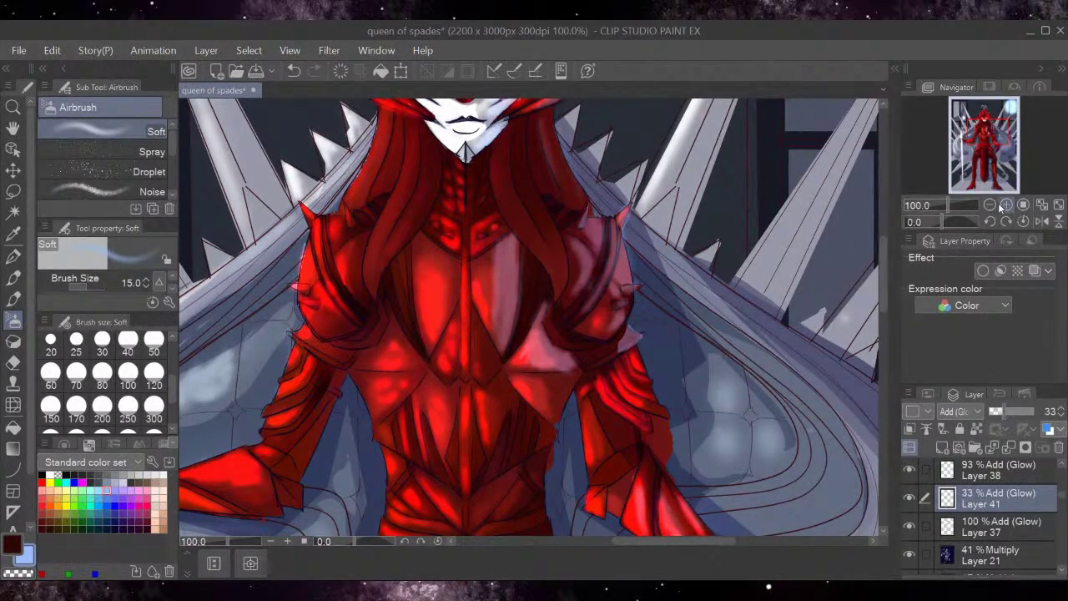
{"action": "left_click", "coordinate": [990, 205]}
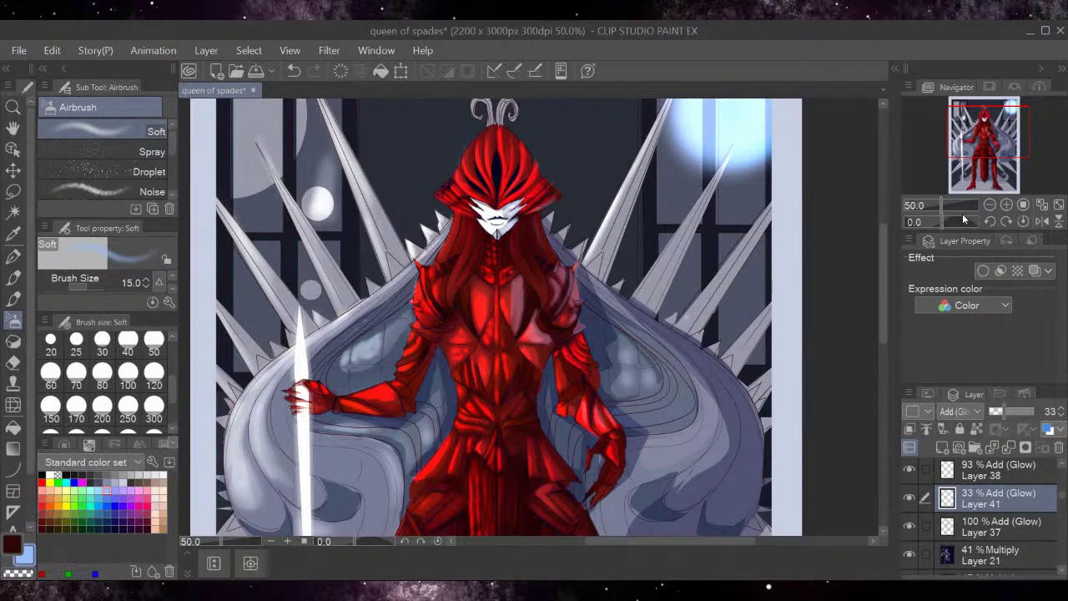
{"action": "left_click", "coordinate": [1022, 205]}
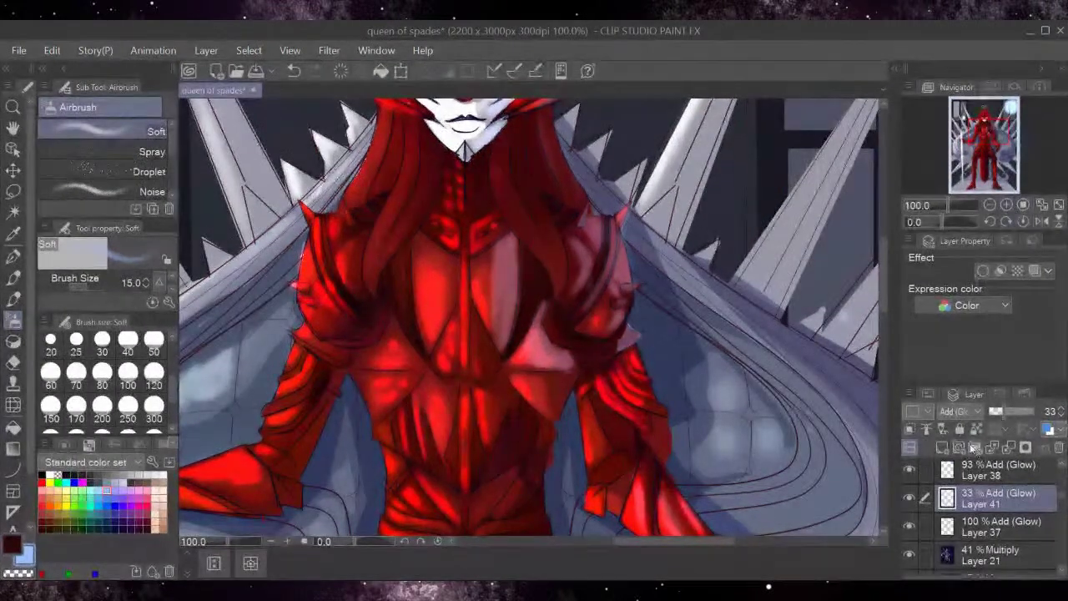
Add a new layer above Layer 41 in Add (Glow) mode and airbrush brighter highlights on the left shoulder plate.
{"action": "left_click", "coordinate": [948, 446]}
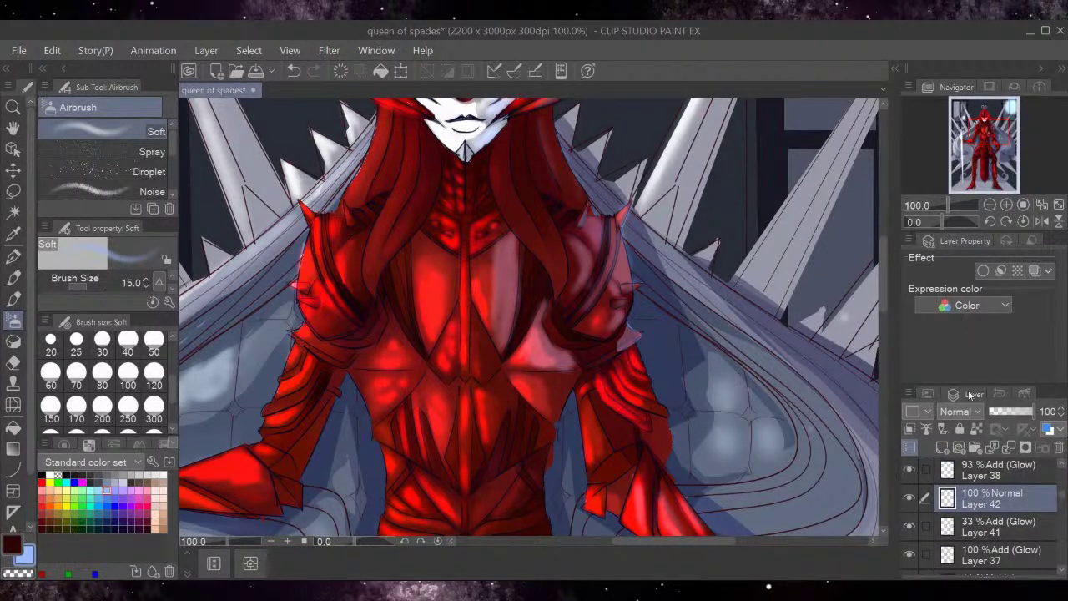
{"action": "left_click", "coordinate": [960, 411]}
{"action": "left_click", "coordinate": [970, 231]}
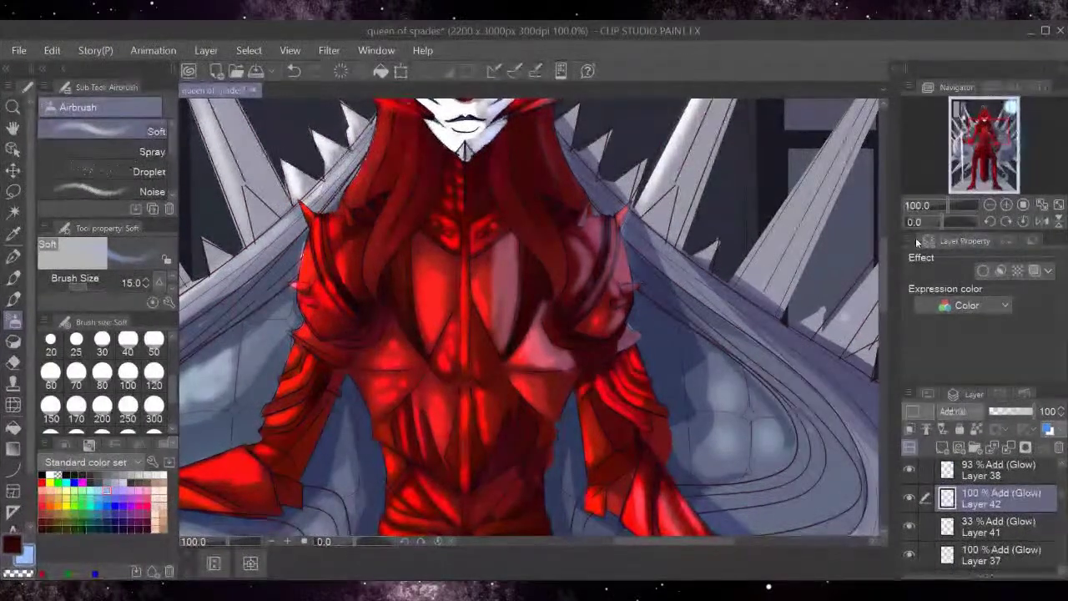
{"action": "mouse_move", "coordinate": [622, 273]}
{"action": "left_mouse_down"}
{"action": "mouse_move", "coordinate": [622, 244]}
{"action": "mouse_move", "coordinate": [629, 284]}
{"action": "mouse_move", "coordinate": [594, 180]}
{"action": "mouse_move", "coordinate": [597, 235]}
{"action": "mouse_move", "coordinate": [618, 223]}
{"action": "mouse_move", "coordinate": [612, 256]}
{"action": "mouse_move", "coordinate": [589, 270]}
{"action": "left_mouse_up"}
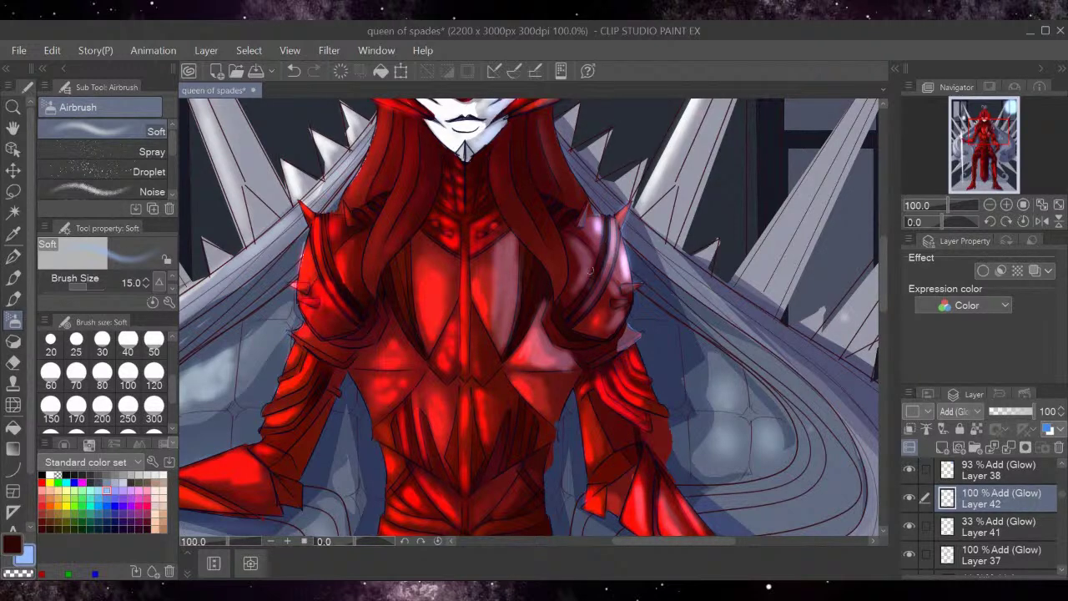
{"action": "left_click", "coordinate": [990, 205]}
{"action": "left_click", "coordinate": [990, 205]}
{"action": "left_click", "coordinate": [990, 204]}
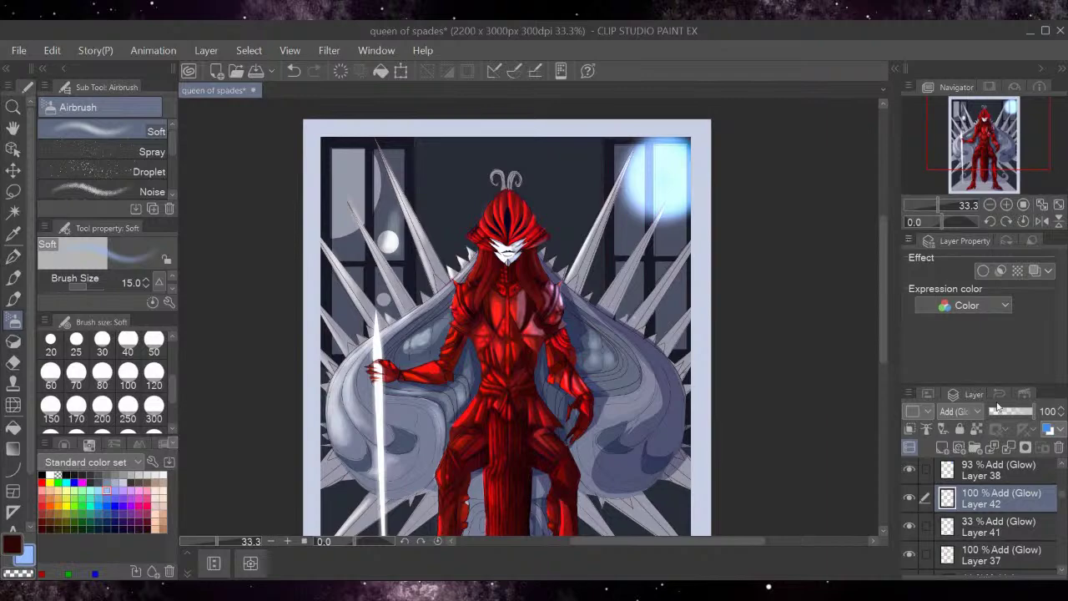
Airbrush brighter glow streaks on the left half of the chest plate and accents on the triangular plate below it.
{"action": "left_click", "coordinate": [1007, 204]}
{"action": "left_click", "coordinate": [1007, 204]}
{"action": "left_click", "coordinate": [1007, 206]}
{"action": "left_click", "coordinate": [1007, 205]}
{"action": "mouse_move", "coordinate": [490, 345]}
{"action": "left_mouse_down"}
{"action": "mouse_move", "coordinate": [503, 292]}
{"action": "mouse_move", "coordinate": [489, 365]}
{"action": "mouse_move", "coordinate": [500, 261]}
{"action": "left_mouse_up"}
{"action": "left_click_drag", "start_coordinate": [501, 203], "coordinate": [506, 254]}
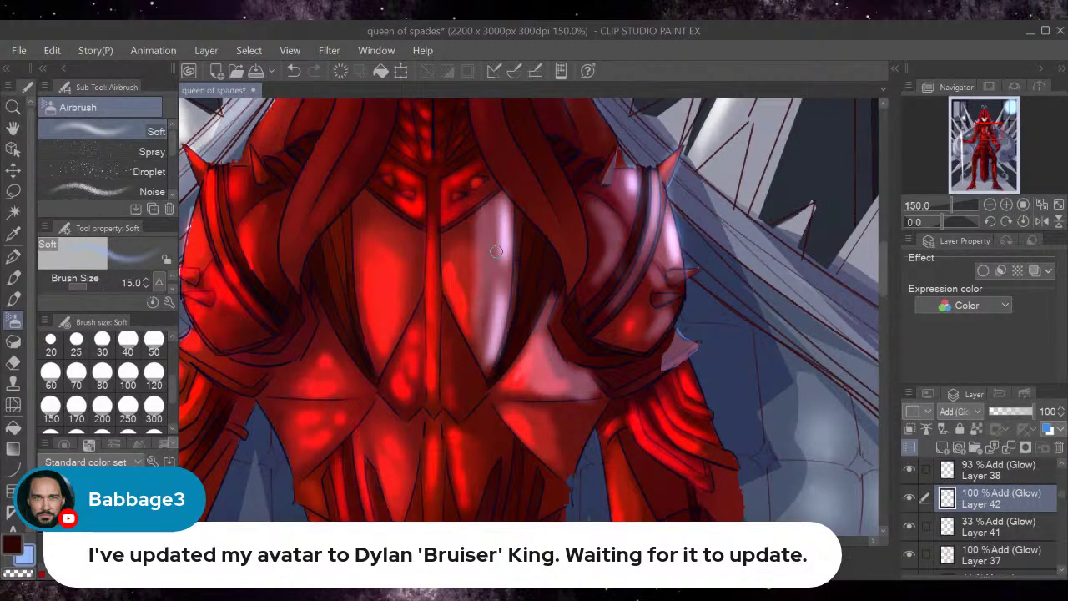
{"action": "mouse_move", "coordinate": [582, 385]}
{"action": "left_mouse_down"}
{"action": "mouse_move", "coordinate": [542, 368]}
{"action": "mouse_move", "coordinate": [535, 347]}
{"action": "mouse_move", "coordinate": [553, 382]}
{"action": "mouse_move", "coordinate": [538, 365]}
{"action": "left_mouse_up"}
Airbrush bright accents around the lower spike and along the inner band of the left shoulder plate.
{"action": "left_click_drag", "start_coordinate": [661, 331], "coordinate": [663, 317]}
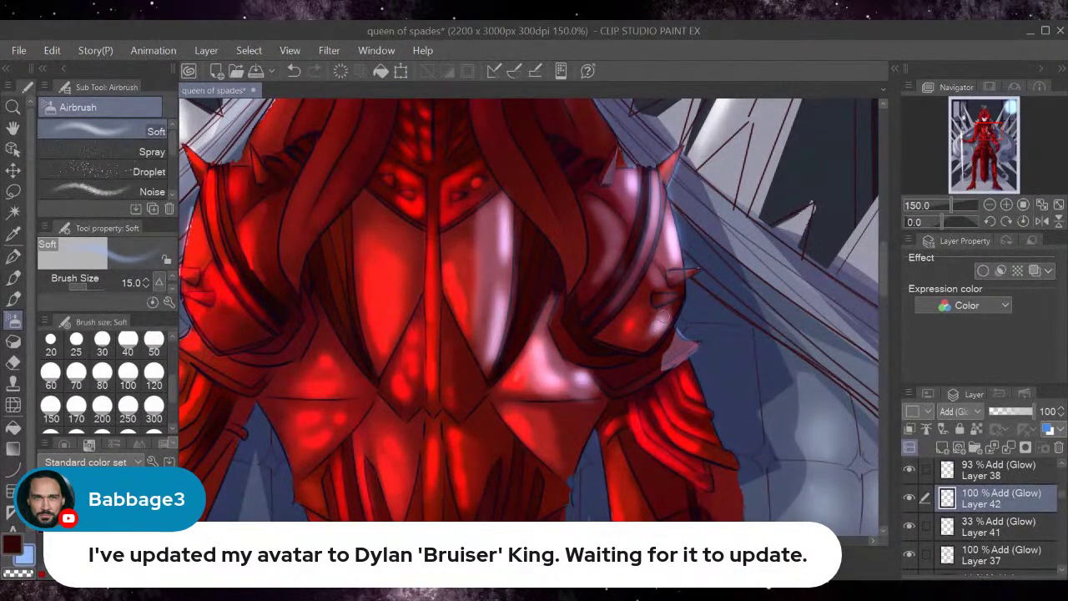
{"action": "left_click_drag", "start_coordinate": [667, 293], "coordinate": [685, 269]}
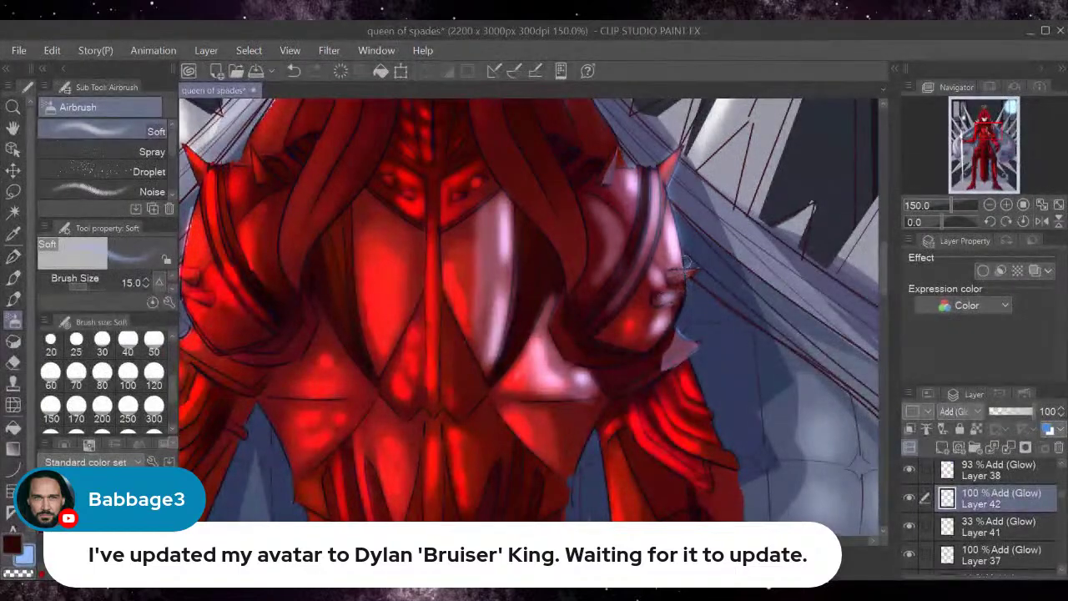
{"action": "left_click_drag", "start_coordinate": [612, 244], "coordinate": [623, 242]}
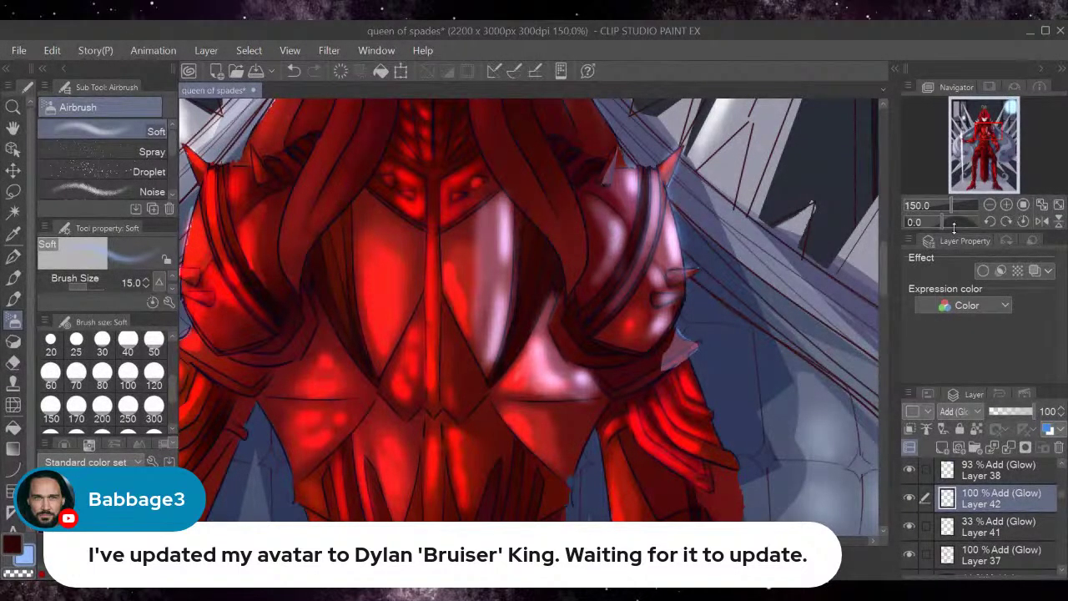
Undo the last highlight strokes on the left side of the helmet.
{"action": "left_click", "coordinate": [990, 205]}
{"action": "left_click", "coordinate": [990, 205]}
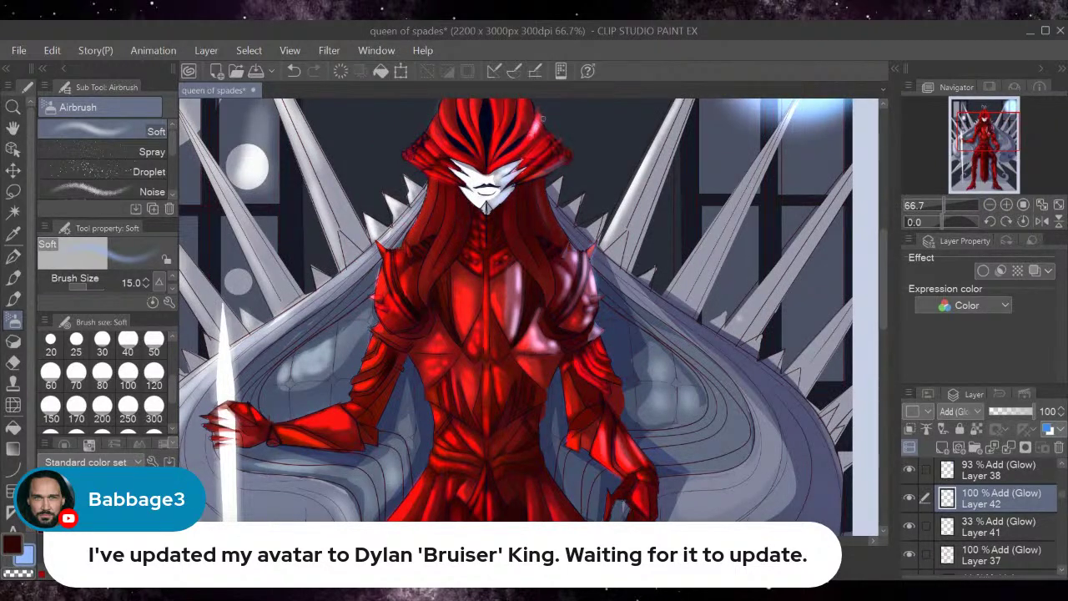
{"action": "left_click", "coordinate": [294, 72]}
{"action": "left_click", "coordinate": [294, 72]}
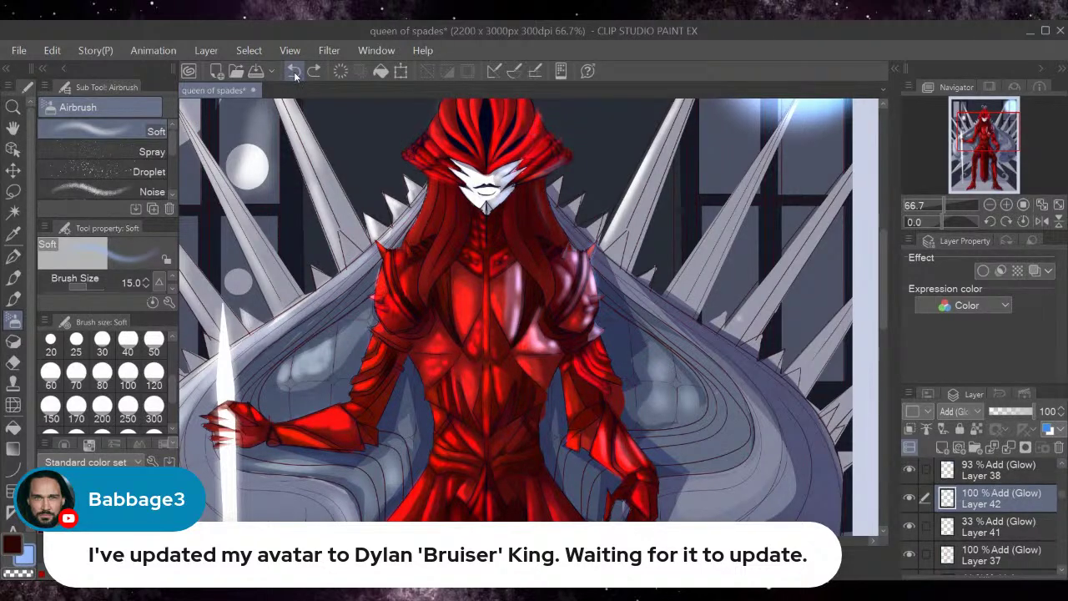
Return to Layer 41, compare it hidden and shown, and airbrush pale glow on the left upper-arm bands and abdominal plates.
{"action": "left_click", "coordinate": [985, 526]}
{"action": "left_click", "coordinate": [910, 526]}
{"action": "left_click", "coordinate": [909, 525]}
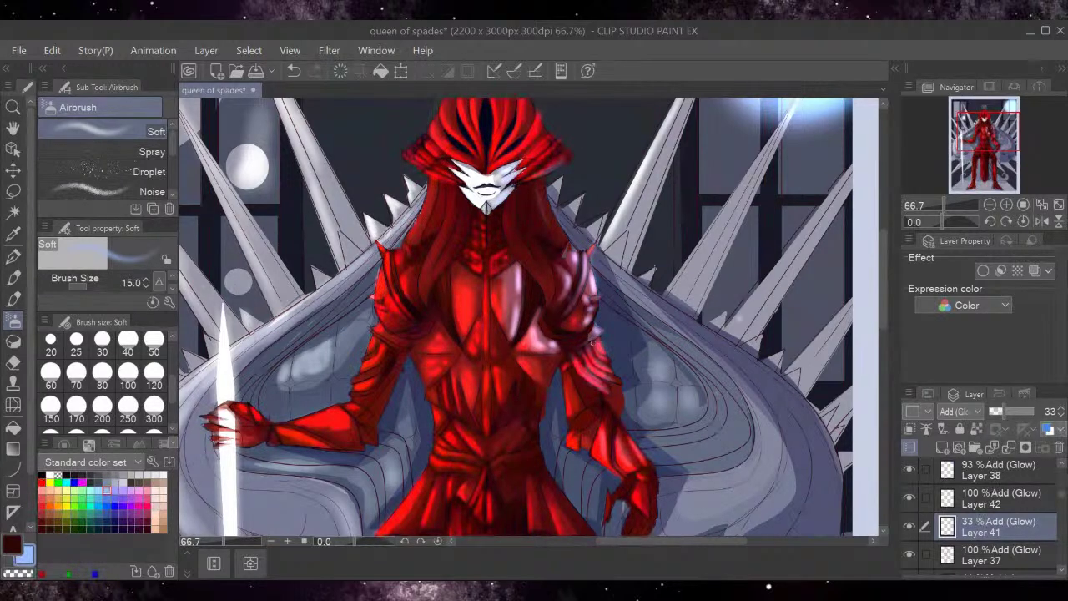
{"action": "mouse_move", "coordinate": [516, 393]}
{"action": "left_mouse_down"}
{"action": "mouse_move", "coordinate": [516, 417]}
{"action": "mouse_move", "coordinate": [516, 369]}
{"action": "mouse_move", "coordinate": [503, 399]}
{"action": "mouse_move", "coordinate": [516, 367]}
{"action": "mouse_move", "coordinate": [501, 372]}
{"action": "mouse_move", "coordinate": [504, 360]}
{"action": "mouse_move", "coordinate": [541, 399]}
{"action": "left_mouse_up"}
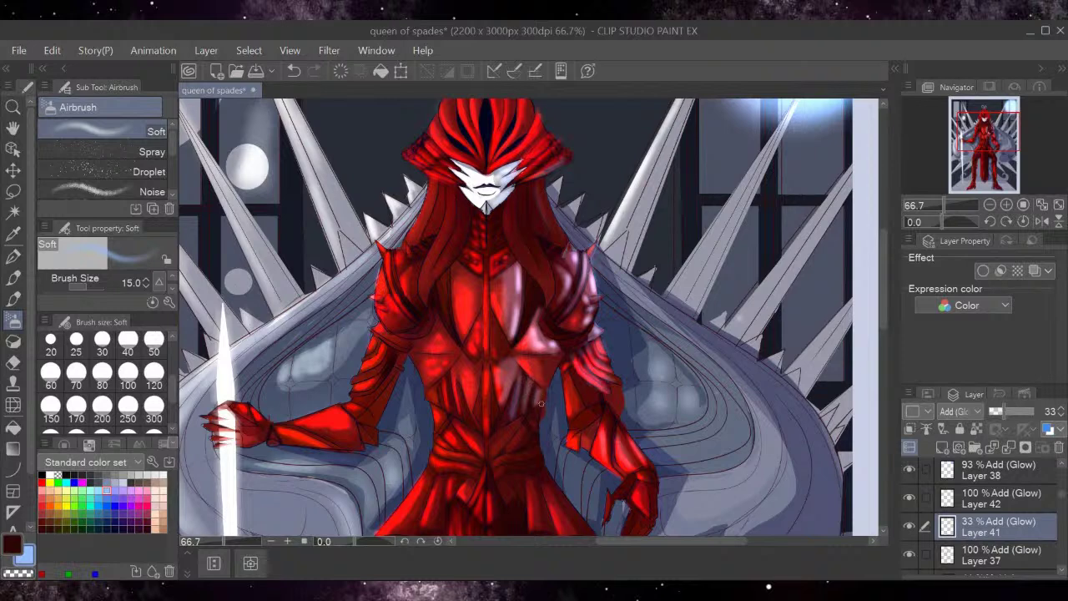
Try brush-pen glow patches at size 53.8 on the chest and left shoulder plates, and undo them.
{"action": "mouse_move", "coordinate": [552, 361]}
{"action": "left_mouse_down"}
{"action": "mouse_move", "coordinate": [548, 376]}
{"action": "mouse_move", "coordinate": [544, 359]}
{"action": "left_mouse_up"}
{"action": "left_click", "coordinate": [13, 299]}
{"action": "left_click_drag", "start_coordinate": [75, 286], "coordinate": [91, 285]}
{"action": "mouse_move", "coordinate": [512, 330]}
{"action": "left_mouse_down"}
{"action": "mouse_move", "coordinate": [500, 279]}
{"action": "mouse_move", "coordinate": [509, 320]}
{"action": "left_mouse_up"}
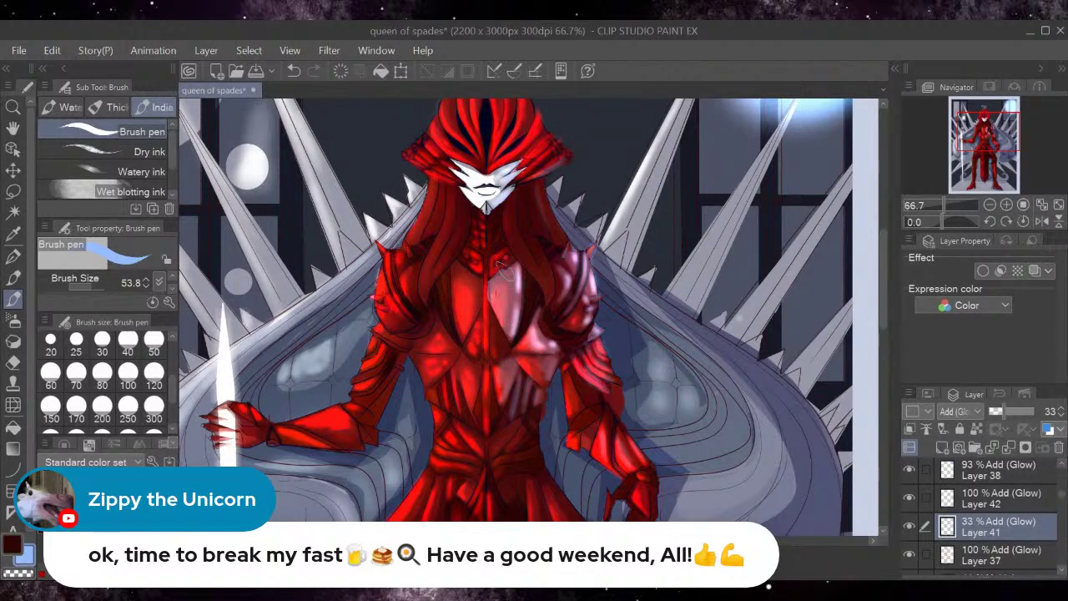
{"action": "left_click", "coordinate": [294, 70]}
{"action": "left_click", "coordinate": [295, 69]}
{"action": "left_click", "coordinate": [296, 68]}
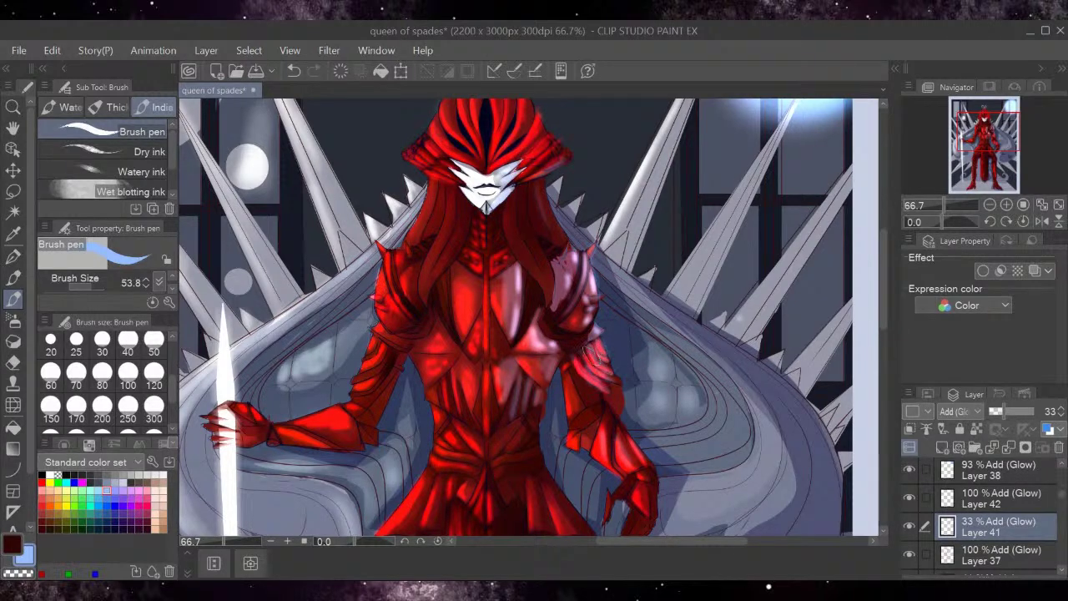
{"action": "left_click", "coordinate": [293, 75]}
{"action": "left_click", "coordinate": [295, 73]}
{"action": "left_click", "coordinate": [295, 73]}
{"action": "left_click", "coordinate": [296, 73]}
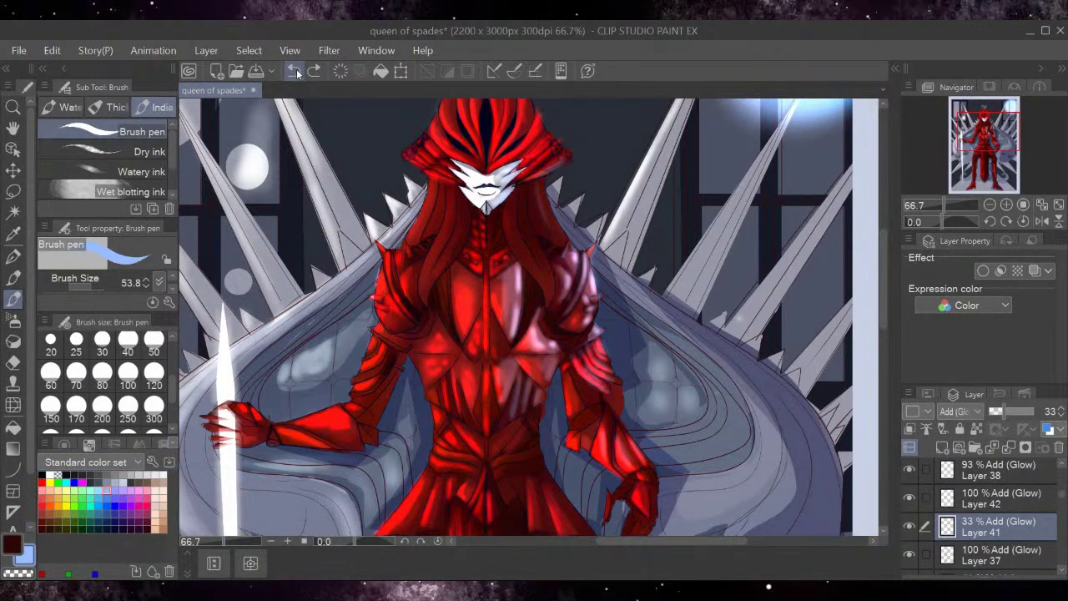
{"action": "left_click", "coordinate": [298, 73]}
{"action": "left_click", "coordinate": [299, 74]}
Compare the armour with Layer 41 hidden and shown.
{"action": "left_click", "coordinate": [910, 526]}
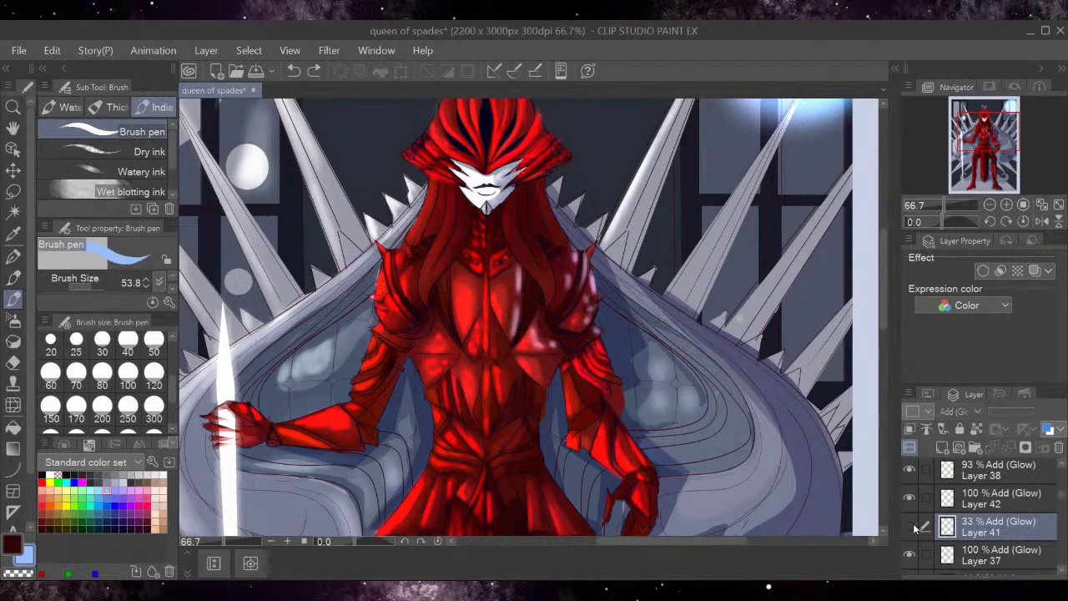
{"action": "left_click", "coordinate": [910, 526]}
{"action": "left_click", "coordinate": [910, 528]}
{"action": "left_click", "coordinate": [912, 528]}
Try brush-pen glow on the left forearm and the triangular plate below the chest, and undo those strokes.
{"action": "mouse_move", "coordinate": [604, 447]}
{"action": "left_mouse_down"}
{"action": "mouse_move", "coordinate": [648, 464]}
{"action": "mouse_move", "coordinate": [618, 425]}
{"action": "mouse_move", "coordinate": [636, 471]}
{"action": "mouse_move", "coordinate": [614, 452]}
{"action": "mouse_move", "coordinate": [620, 424]}
{"action": "mouse_move", "coordinate": [632, 472]}
{"action": "left_mouse_up"}
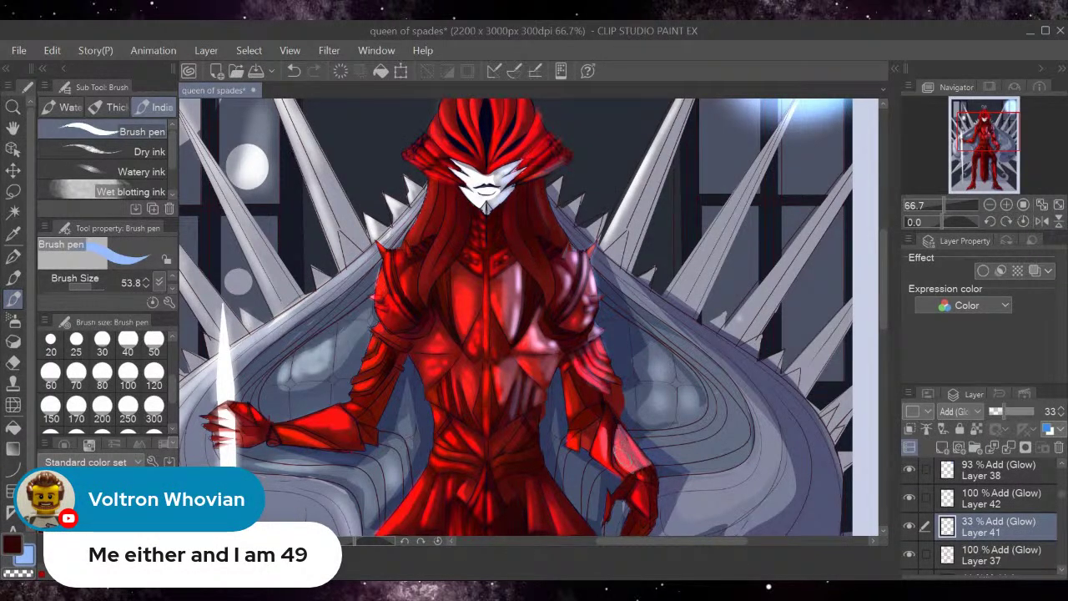
{"action": "left_click", "coordinate": [340, 71]}
{"action": "left_click", "coordinate": [294, 71]}
{"action": "left_click", "coordinate": [297, 72]}
{"action": "left_click", "coordinate": [297, 71]}
{"action": "left_click", "coordinate": [297, 71]}
{"action": "left_click", "coordinate": [298, 71]}
{"action": "left_click", "coordinate": [297, 71]}
{"action": "left_click", "coordinate": [297, 71]}
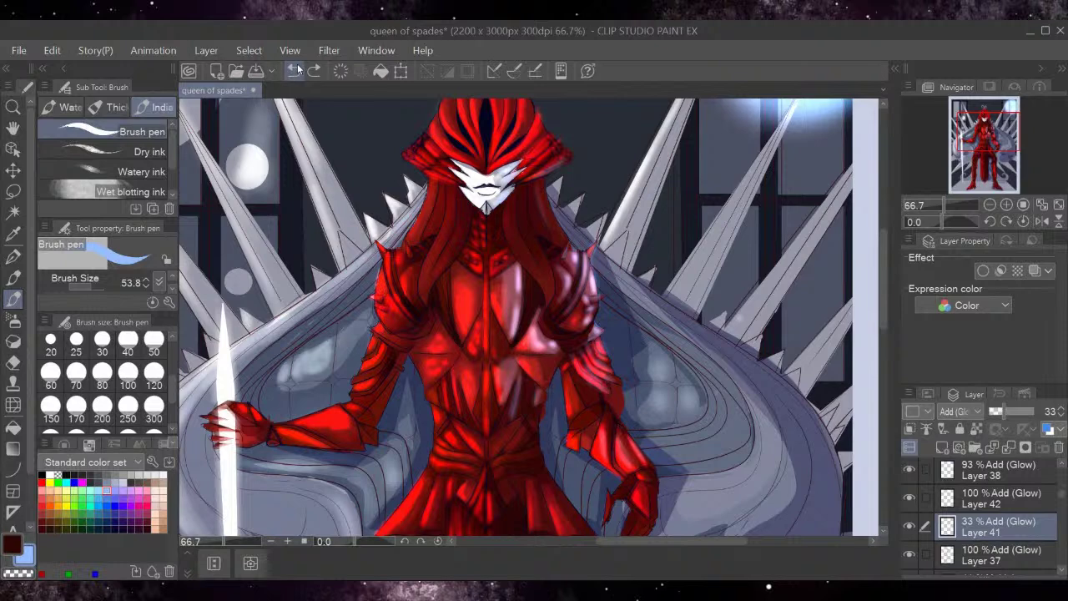
{"action": "left_click", "coordinate": [314, 72]}
{"action": "left_click", "coordinate": [314, 72]}
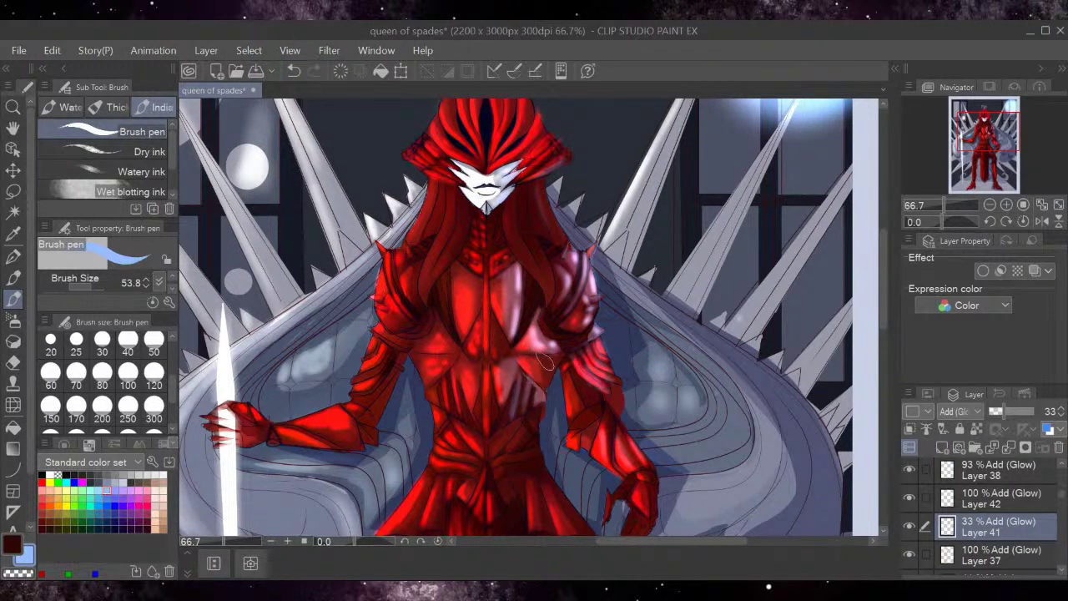
{"action": "mouse_move", "coordinate": [554, 355]}
{"action": "left_mouse_down"}
{"action": "mouse_move", "coordinate": [550, 380]}
{"action": "mouse_move", "coordinate": [522, 354]}
{"action": "mouse_move", "coordinate": [556, 363]}
{"action": "mouse_move", "coordinate": [534, 381]}
{"action": "mouse_move", "coordinate": [551, 388]}
{"action": "mouse_move", "coordinate": [553, 367]}
{"action": "mouse_move", "coordinate": [516, 351]}
{"action": "mouse_move", "coordinate": [545, 378]}
{"action": "mouse_move", "coordinate": [519, 347]}
{"action": "left_mouse_up"}
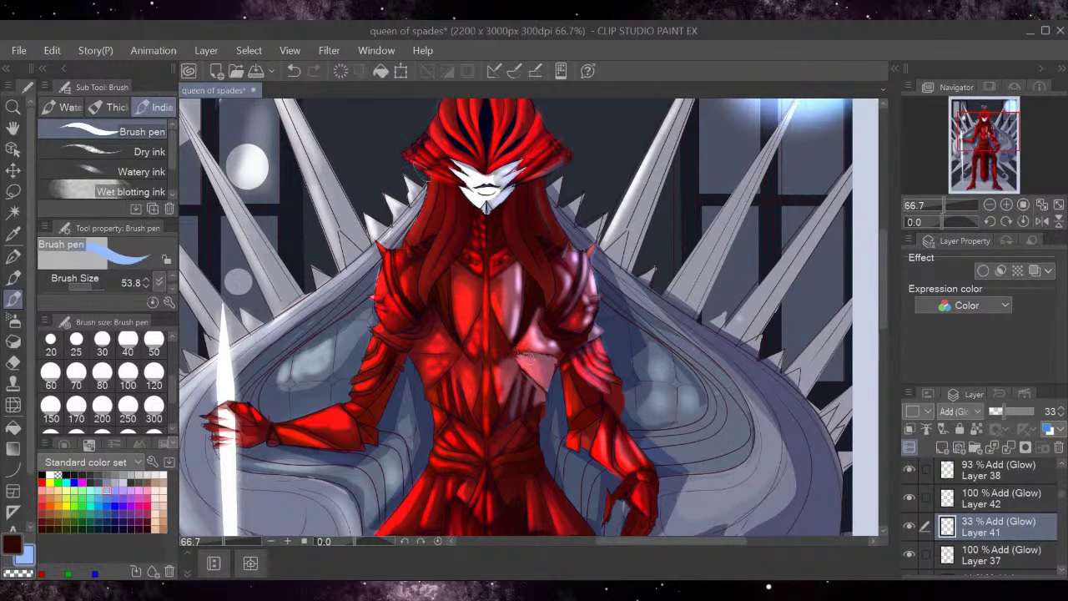
{"action": "left_click", "coordinate": [293, 70]}
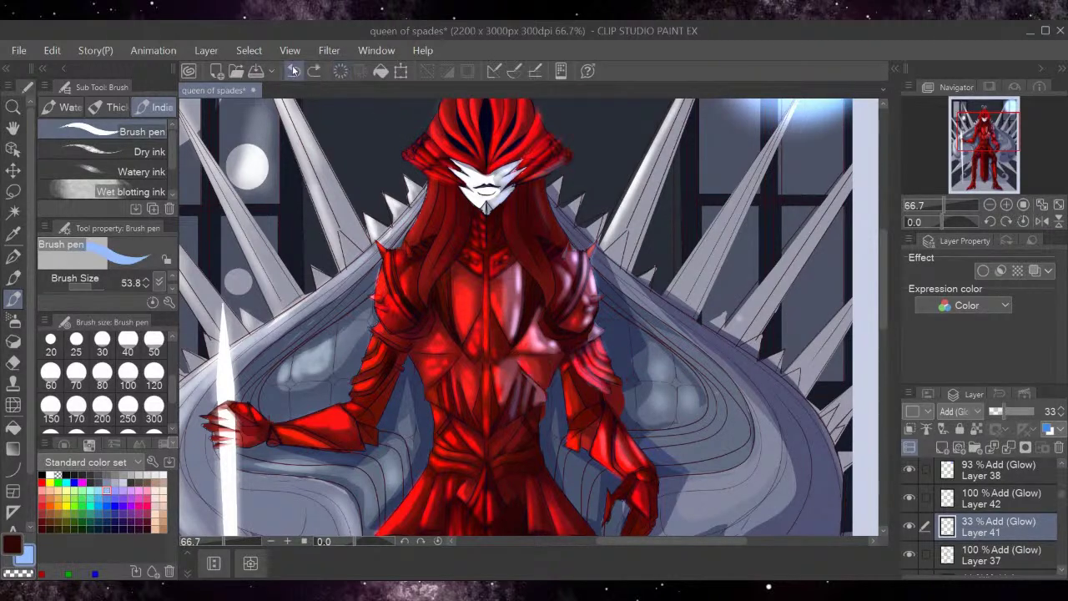
Hide Layers 41 and 42 and add a new layer above them.
{"action": "left_click", "coordinate": [914, 529]}
{"action": "left_click", "coordinate": [909, 499]}
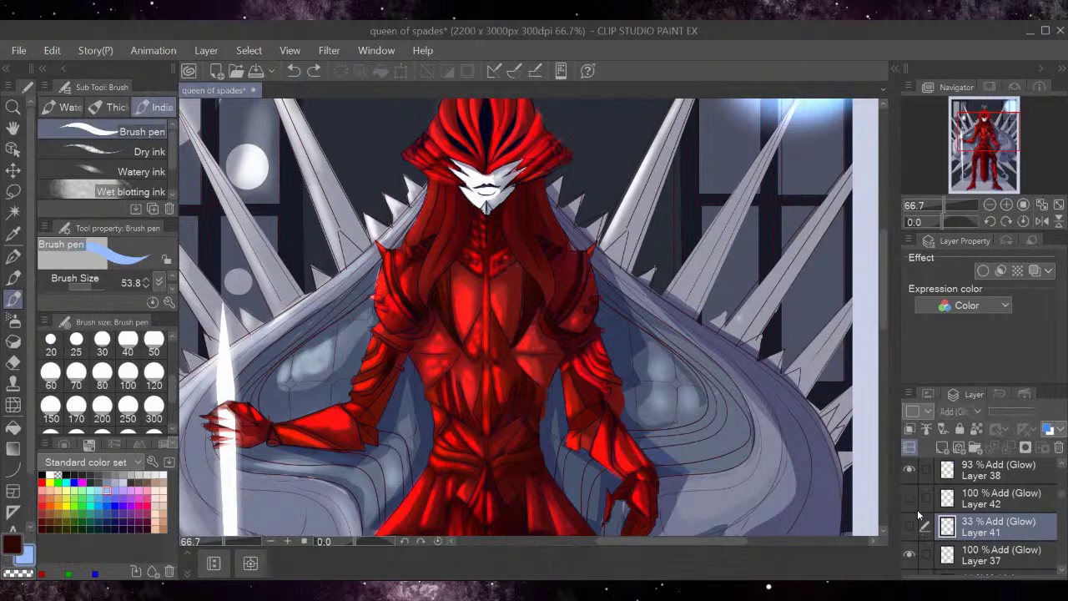
{"action": "left_click", "coordinate": [910, 499]}
{"action": "left_click", "coordinate": [976, 500]}
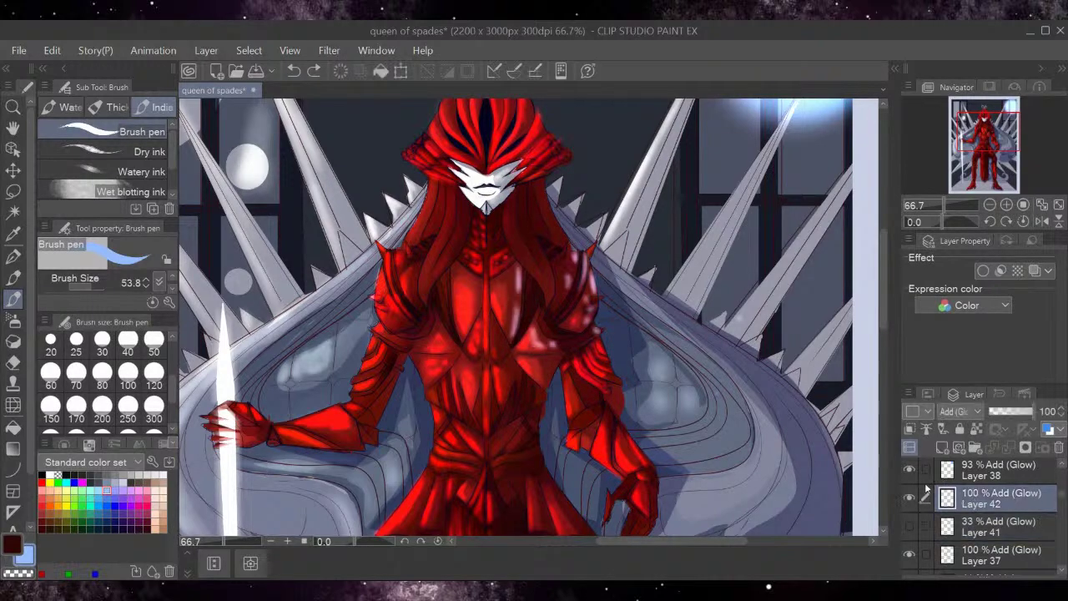
{"action": "left_click", "coordinate": [345, 76]}
{"action": "left_click", "coordinate": [297, 75]}
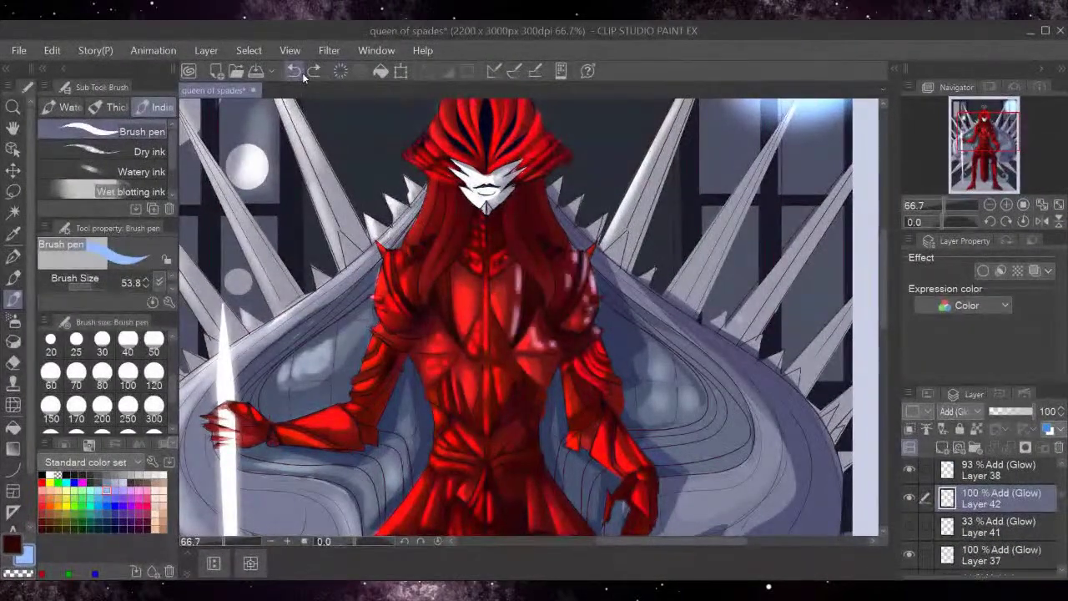
{"action": "left_click", "coordinate": [940, 448]}
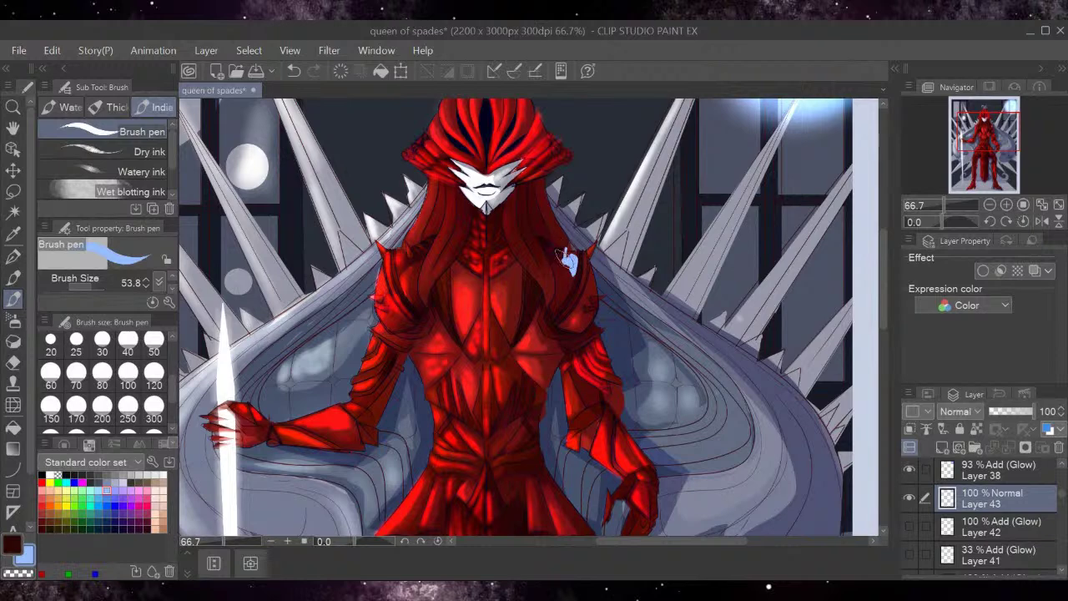
Paint solid pale-blue reflection patches with the brush pen on the left half of the chest plate and the left shoulder plate.
{"action": "mouse_move", "coordinate": [517, 271]}
{"action": "left_mouse_down"}
{"action": "mouse_move", "coordinate": [509, 336]}
{"action": "mouse_move", "coordinate": [517, 269]}
{"action": "left_mouse_up"}
{"action": "mouse_move", "coordinate": [591, 324]}
{"action": "left_mouse_down"}
{"action": "mouse_move", "coordinate": [582, 328]}
{"action": "mouse_move", "coordinate": [593, 277]}
{"action": "mouse_move", "coordinate": [591, 308]}
{"action": "left_mouse_up"}
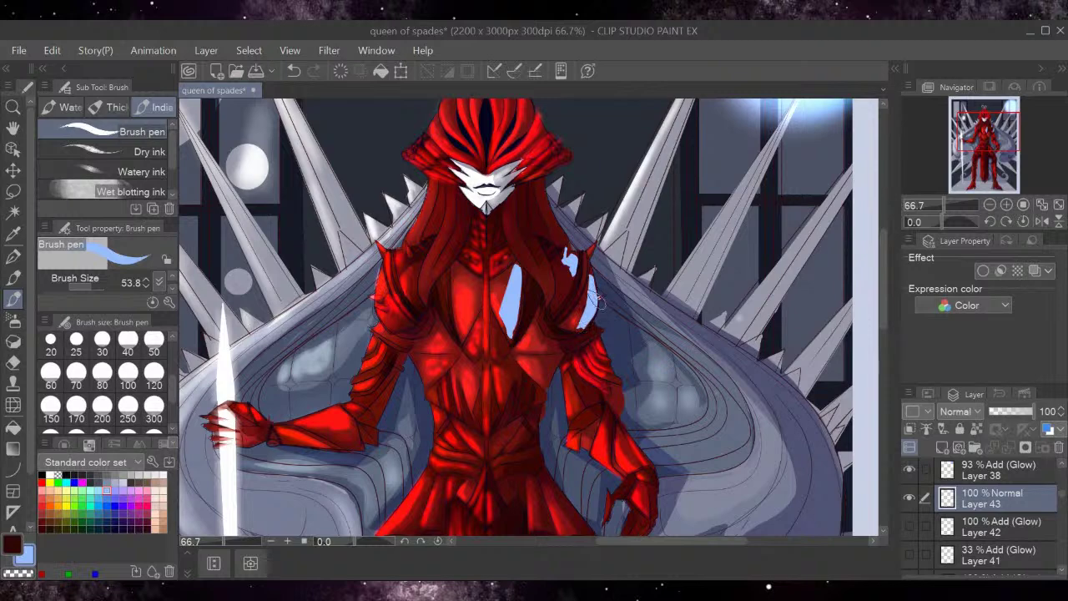
{"action": "mouse_move", "coordinate": [591, 253]}
{"action": "left_mouse_down"}
{"action": "mouse_move", "coordinate": [559, 318]}
{"action": "mouse_move", "coordinate": [584, 257]}
{"action": "left_mouse_up"}
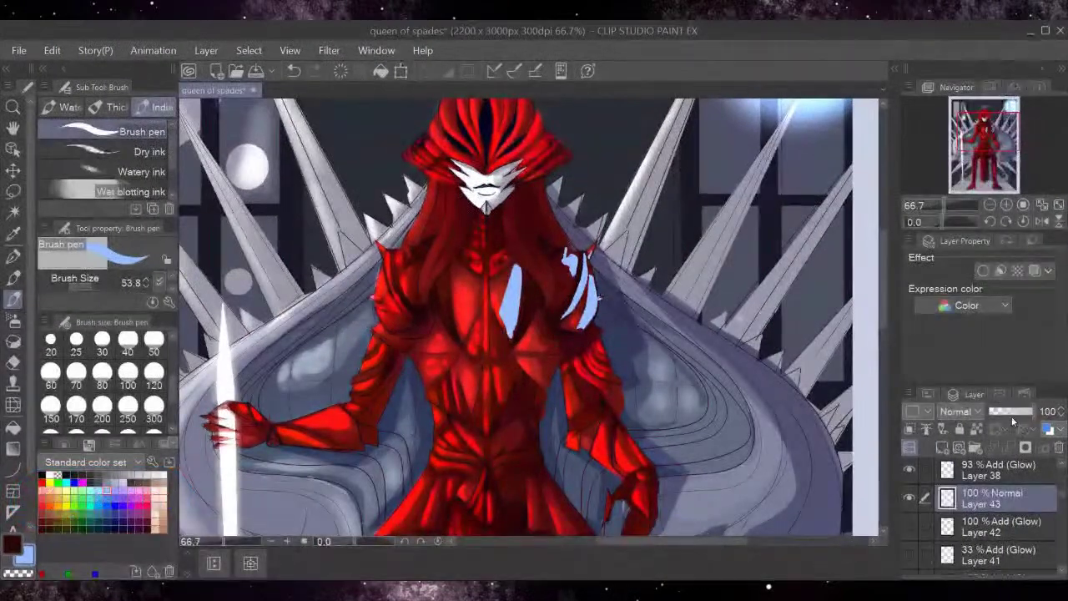
Try Color dodge on Layer 43, and set it to Add (Glow) at 38% opacity.
{"action": "left_click_drag", "start_coordinate": [1012, 417], "coordinate": [1009, 414]}
{"action": "left_click", "coordinate": [982, 410]}
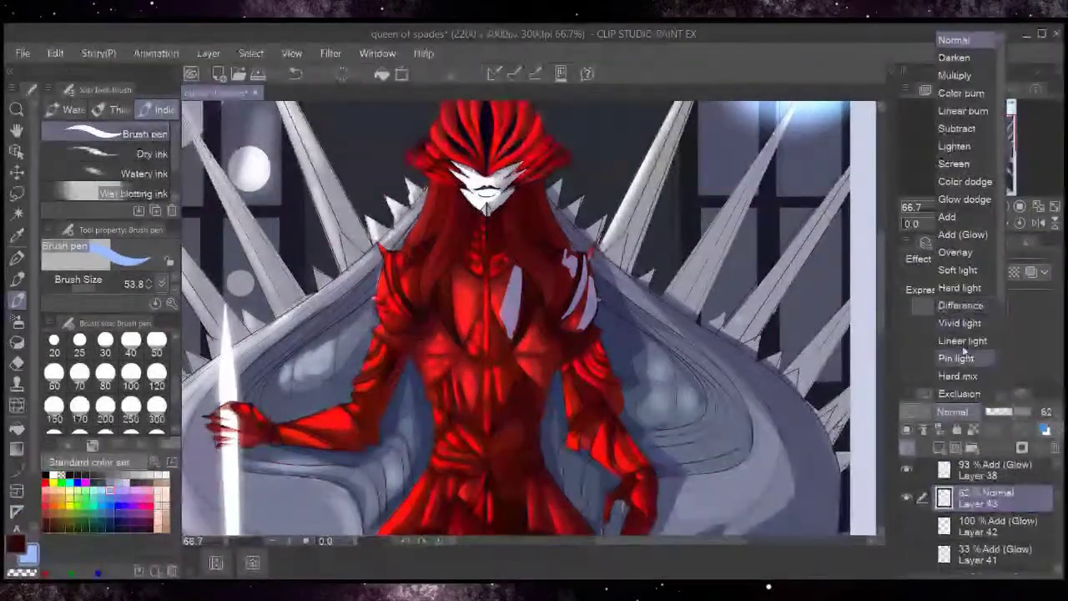
{"action": "left_click", "coordinate": [979, 205]}
{"action": "left_click", "coordinate": [927, 410]}
{"action": "left_click", "coordinate": [972, 188]}
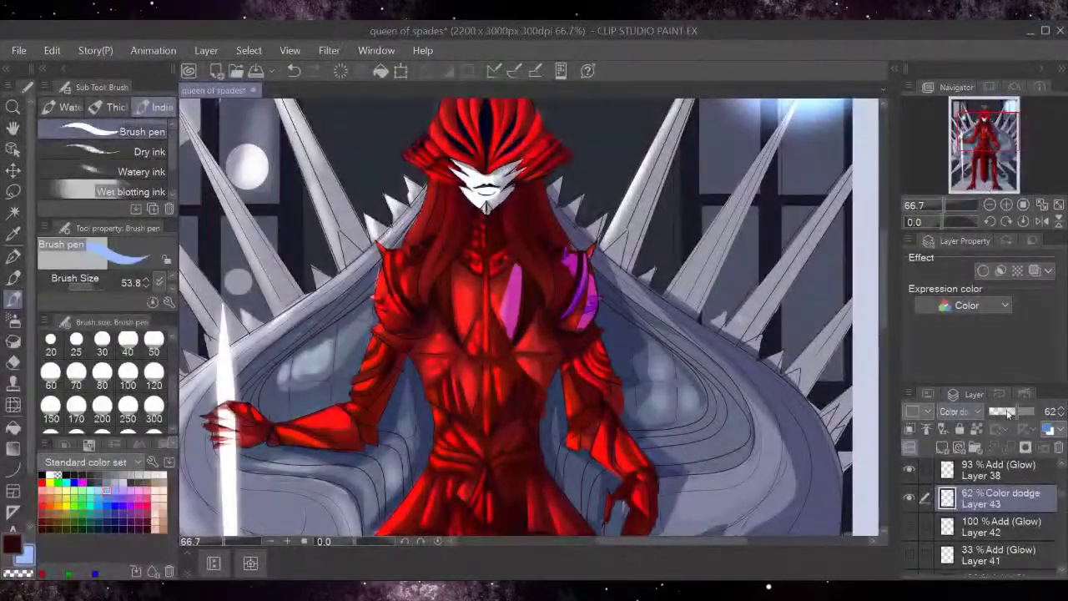
{"action": "left_click", "coordinate": [959, 411]}
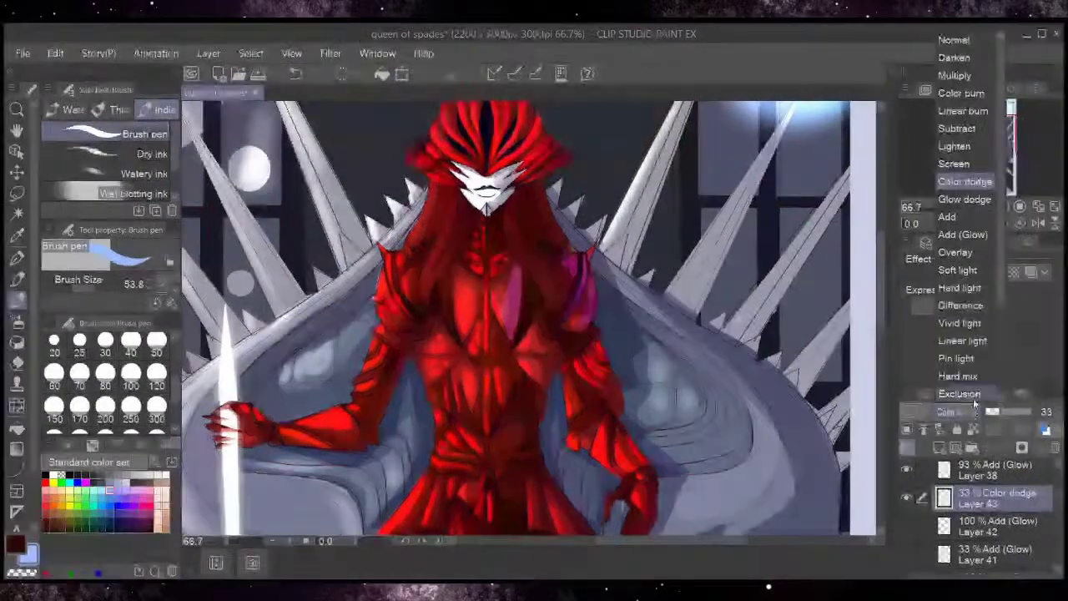
{"action": "left_click", "coordinate": [972, 235]}
{"action": "mouse_move", "coordinate": [1019, 411]}
{"action": "left_mouse_down"}
{"action": "mouse_move", "coordinate": [1041, 414]}
{"action": "mouse_move", "coordinate": [1003, 415]}
{"action": "left_mouse_up"}
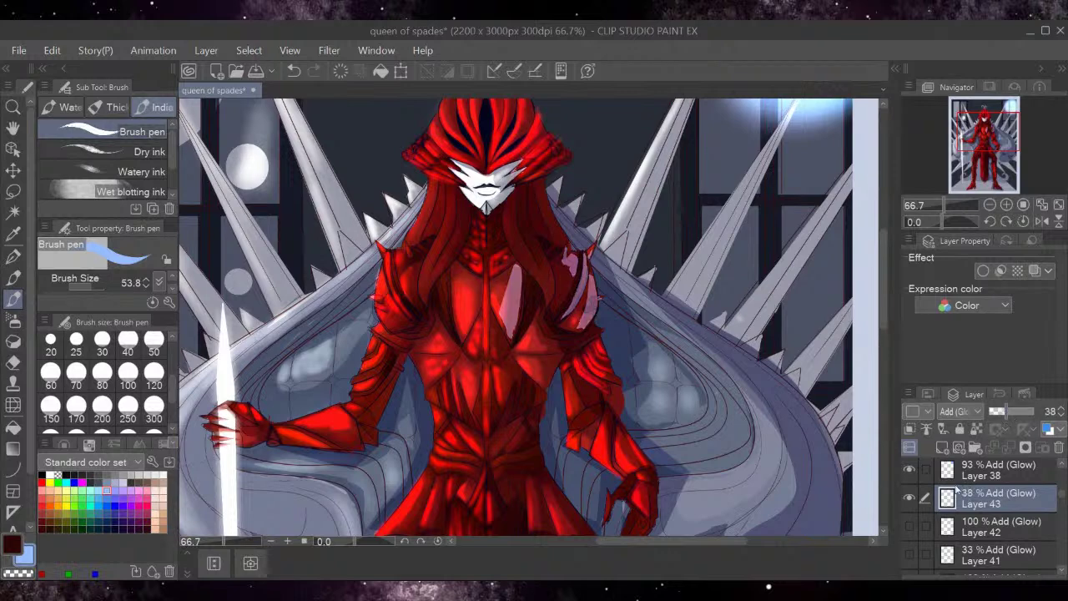
Compare the armour with Layers 43 and 38 each hidden and shown.
{"action": "left_click", "coordinate": [912, 496]}
{"action": "left_click", "coordinate": [912, 497]}
{"action": "left_click", "coordinate": [911, 468]}
{"action": "left_click", "coordinate": [911, 468]}
{"action": "left_click", "coordinate": [911, 497]}
{"action": "left_click", "coordinate": [911, 498]}
Paint a glow patch on the right half of the chest plate, and undo a trial stripe down its central ridge.
{"action": "mouse_move", "coordinate": [474, 324]}
{"action": "left_mouse_down"}
{"action": "mouse_move", "coordinate": [473, 271]}
{"action": "mouse_move", "coordinate": [474, 321]}
{"action": "left_mouse_up"}
{"action": "left_click_drag", "start_coordinate": [474, 274], "coordinate": [469, 329]}
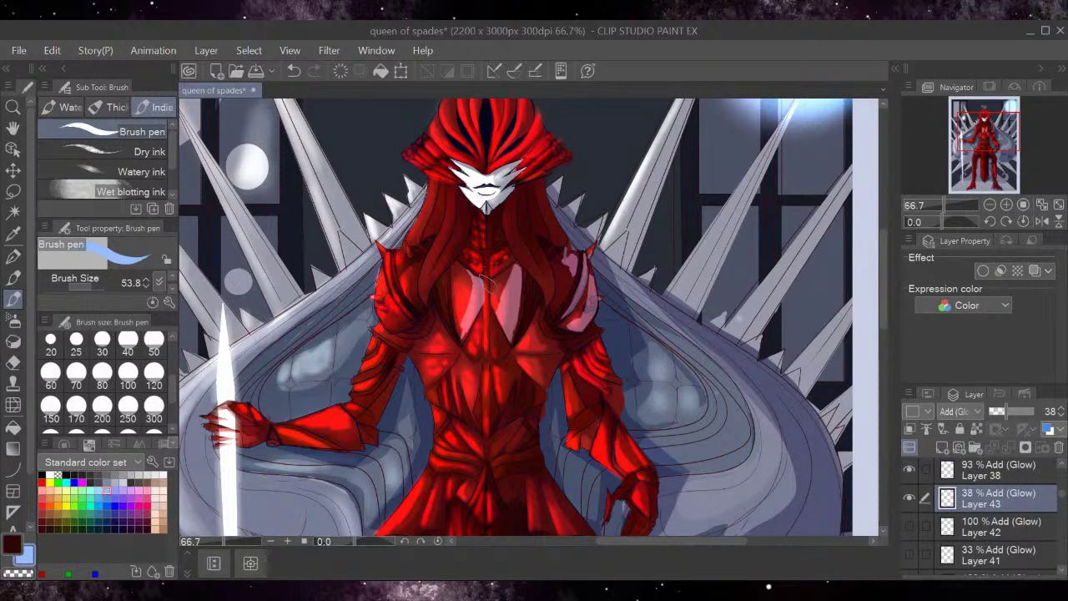
{"action": "left_click_drag", "start_coordinate": [487, 250], "coordinate": [491, 351]}
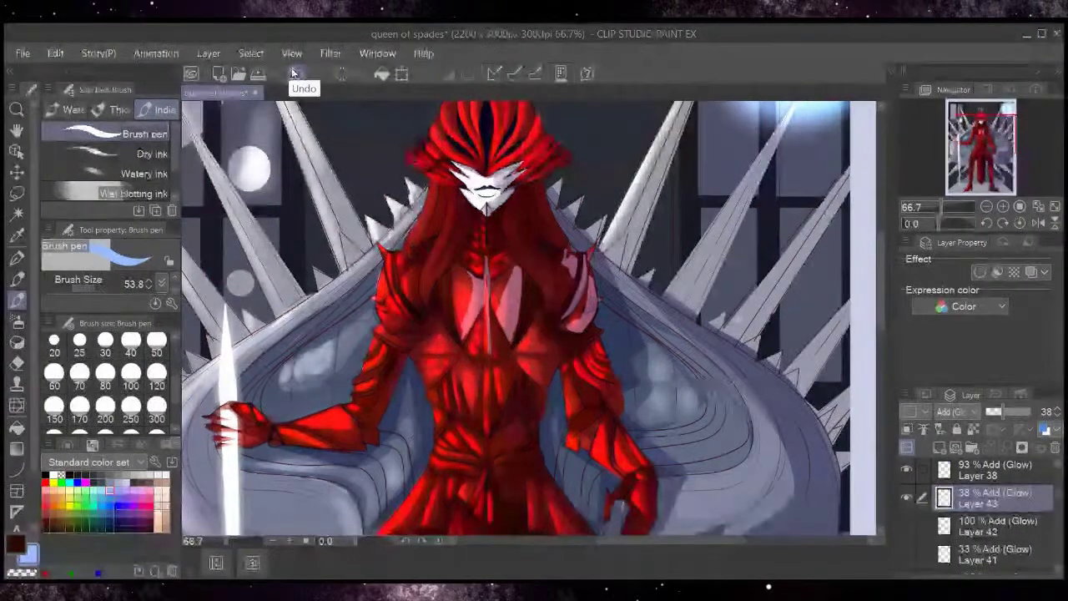
{"action": "left_click", "coordinate": [292, 73]}
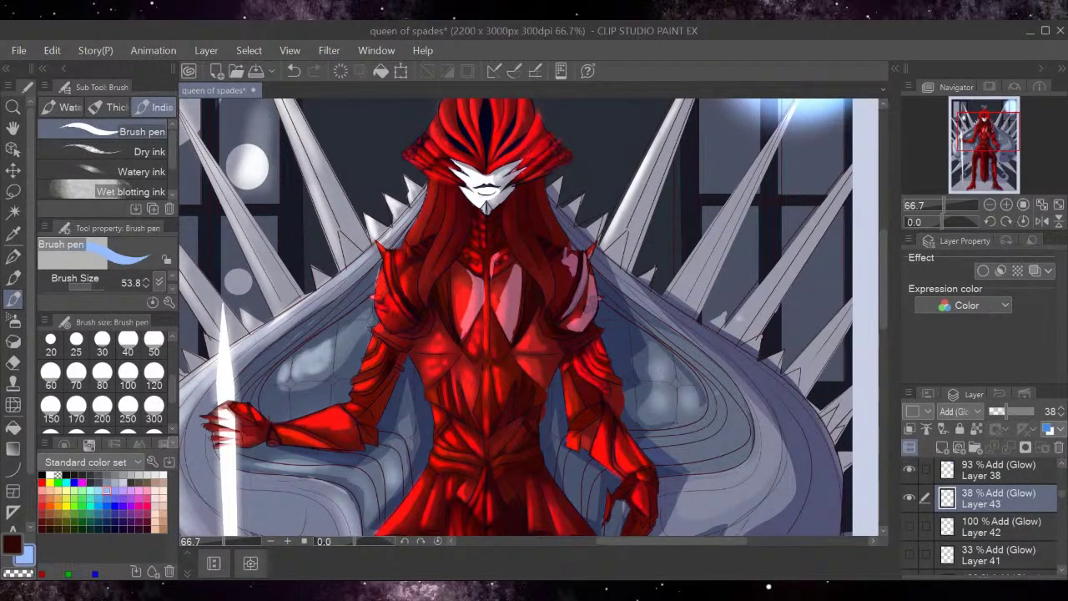
Lower Layer 43's opacity to about 25%.
{"action": "left_click_drag", "start_coordinate": [1005, 412], "coordinate": [991, 415]}
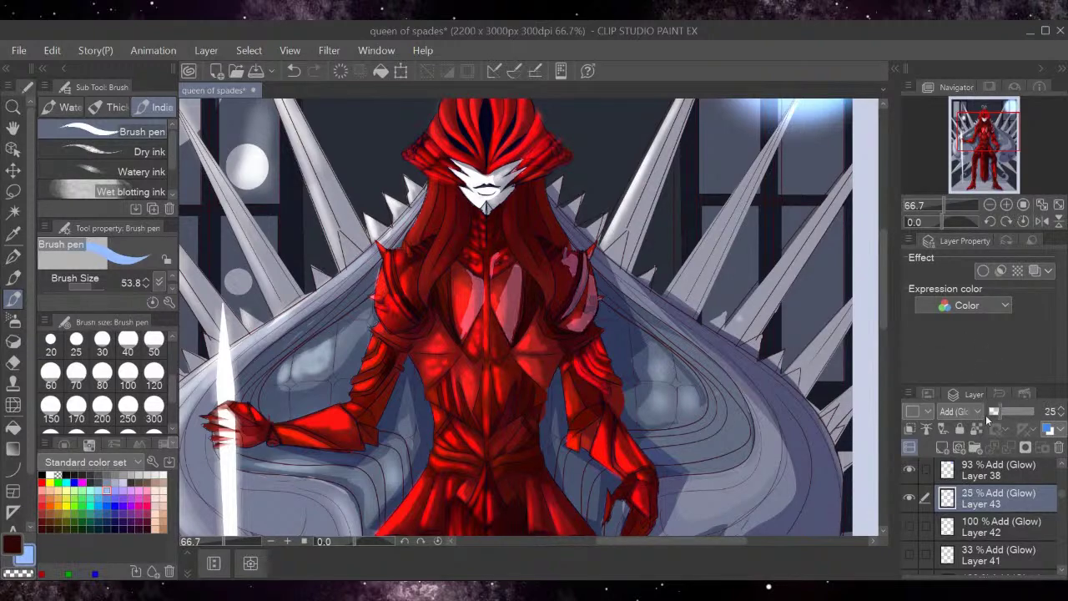
{"action": "left_click", "coordinate": [1061, 415]}
{"action": "left_click", "coordinate": [1061, 414]}
{"action": "left_click", "coordinate": [1061, 414]}
{"action": "left_click", "coordinate": [1061, 415]}
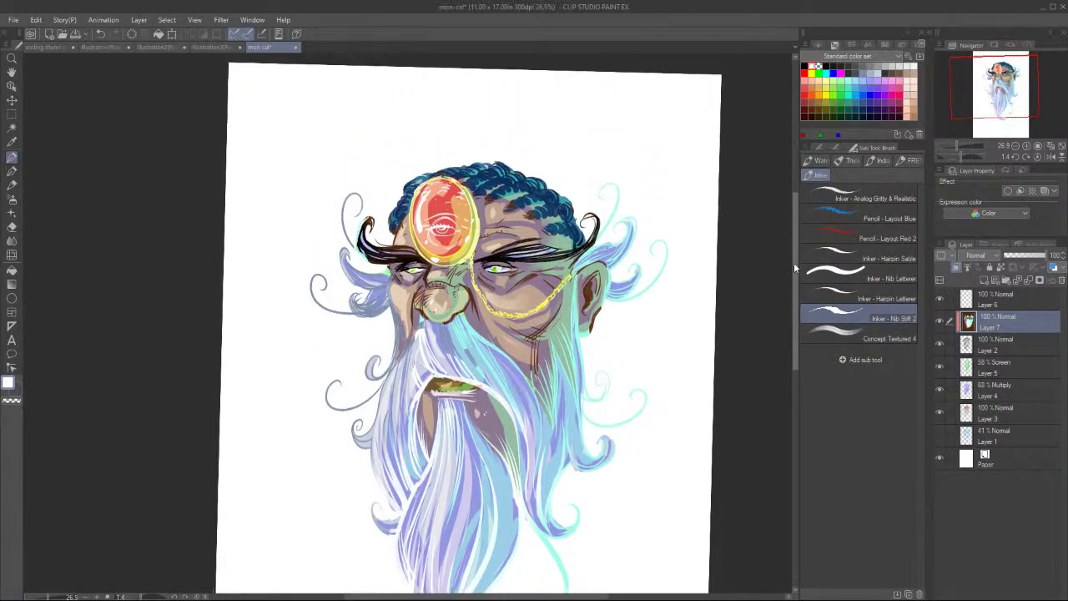
In the bearded portrait, add a layer above Layer 4, and brush peach tones onto the forehead gem on Layer 3.
{"action": "left_click", "coordinate": [1010, 390]}
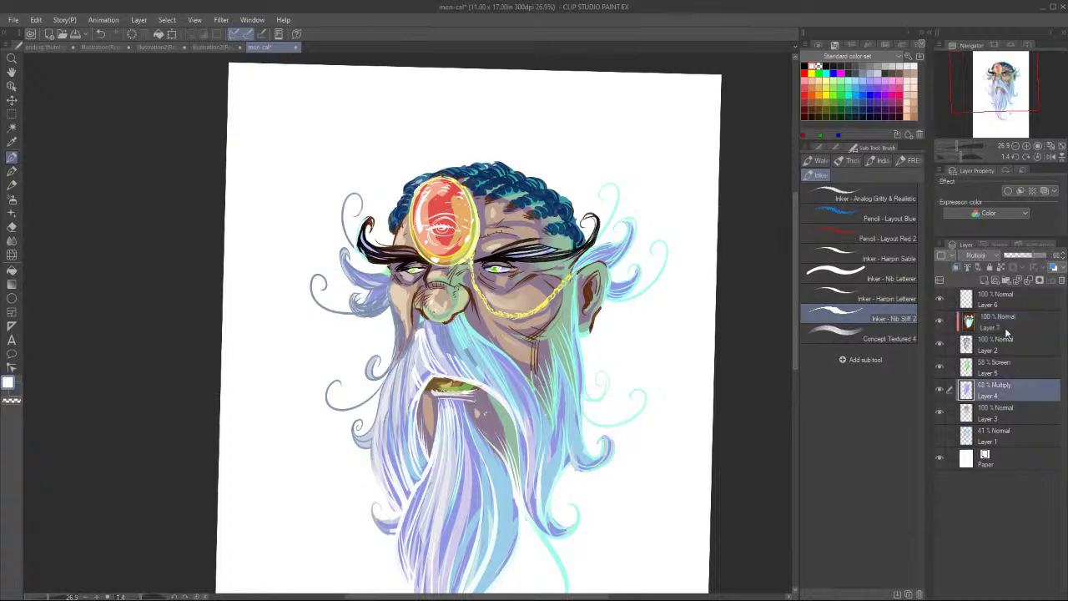
{"action": "left_click", "coordinate": [985, 281]}
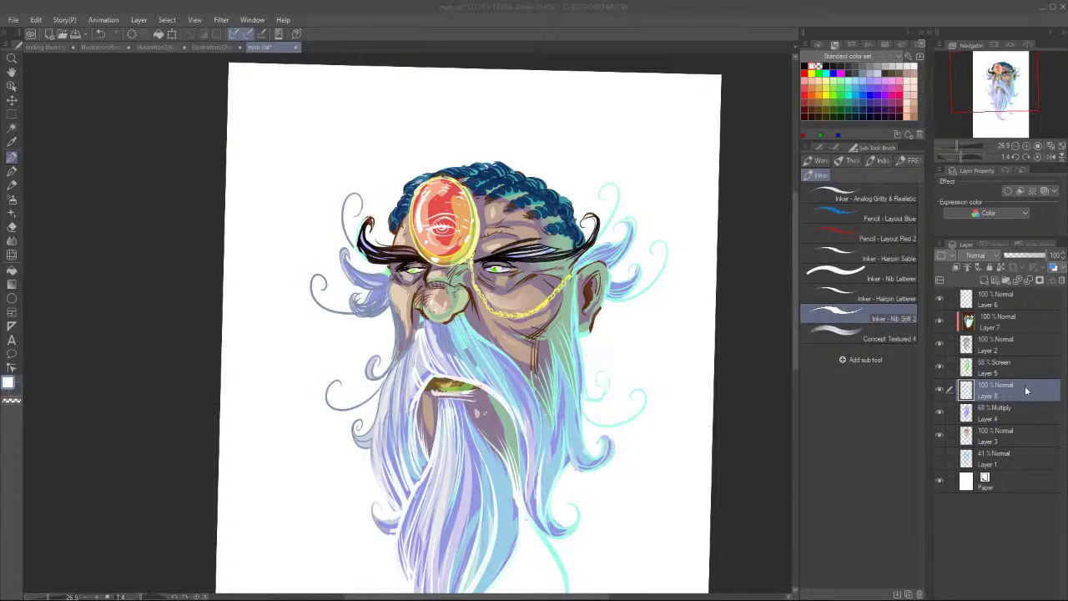
{"action": "left_click", "coordinate": [1020, 431]}
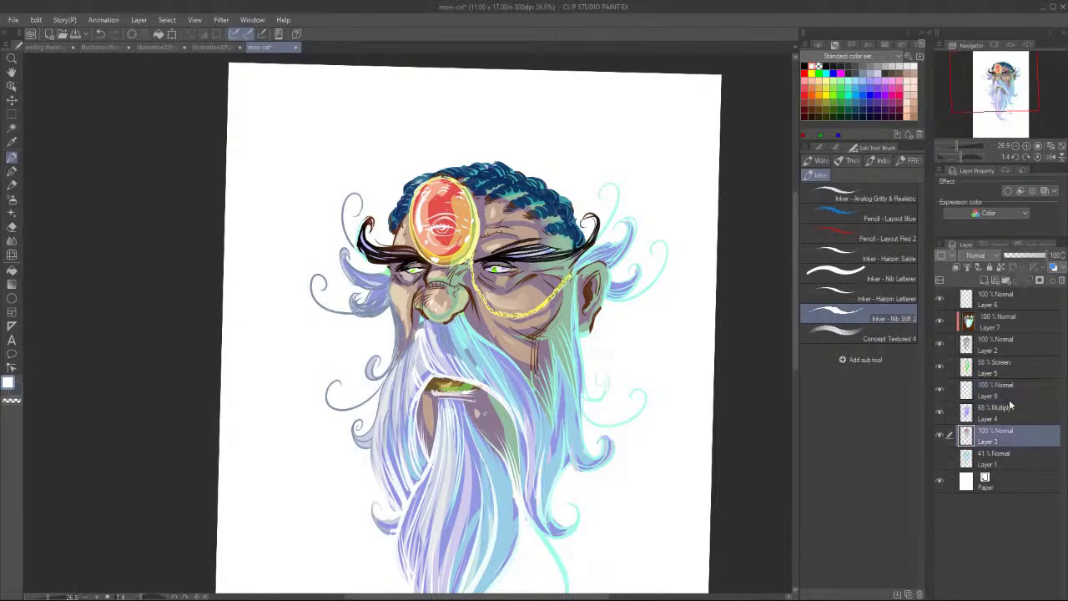
{"action": "left_click", "coordinate": [808, 79]}
{"action": "left_click_drag", "start_coordinate": [432, 235], "coordinate": [453, 232]}
{"action": "left_click", "coordinate": [812, 81]}
{"action": "left_click_drag", "start_coordinate": [435, 234], "coordinate": [481, 210]}
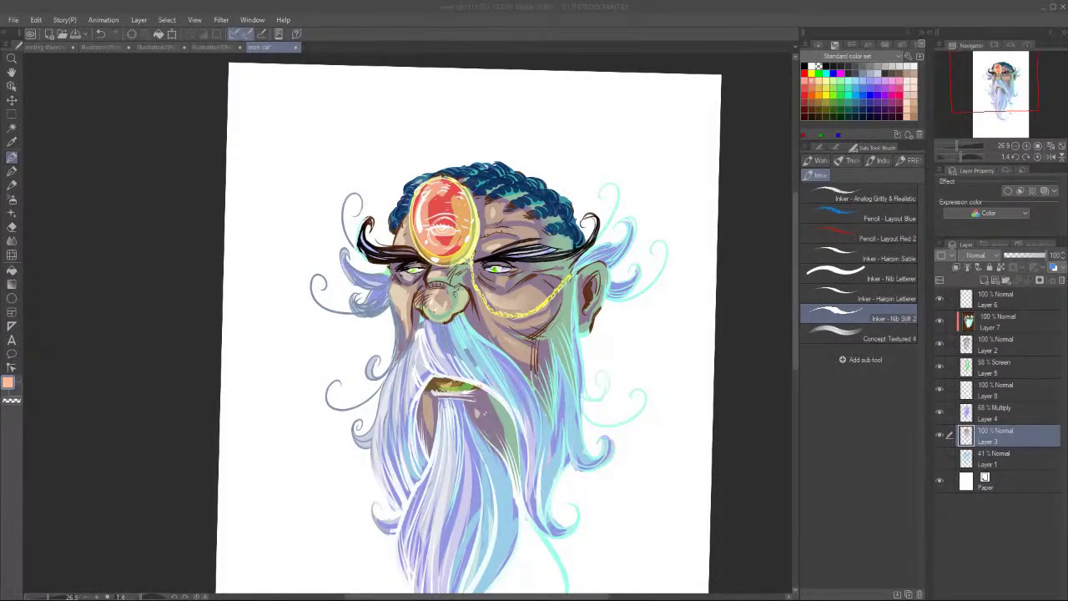
Add a Multiply layer above Layer 8 and airbrush a soft salmon blush over the nose and cheeks.
{"action": "left_click", "coordinate": [1016, 387]}
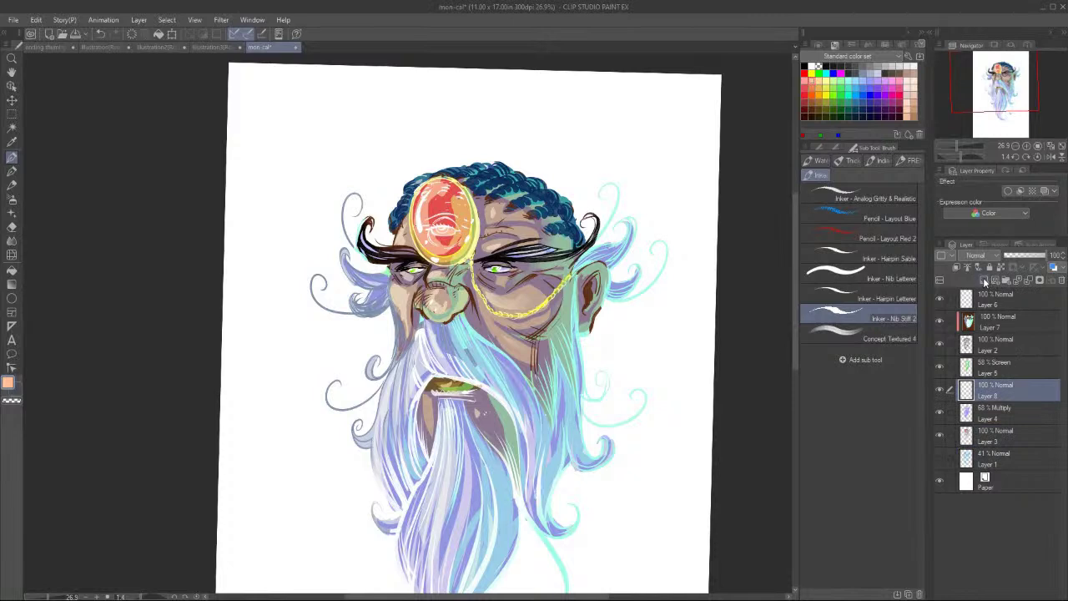
{"action": "left_click", "coordinate": [981, 255]}
{"action": "left_click", "coordinate": [986, 289]}
{"action": "left_click", "coordinate": [11, 199]}
{"action": "left_click_drag", "start_coordinate": [438, 299], "coordinate": [441, 306]}
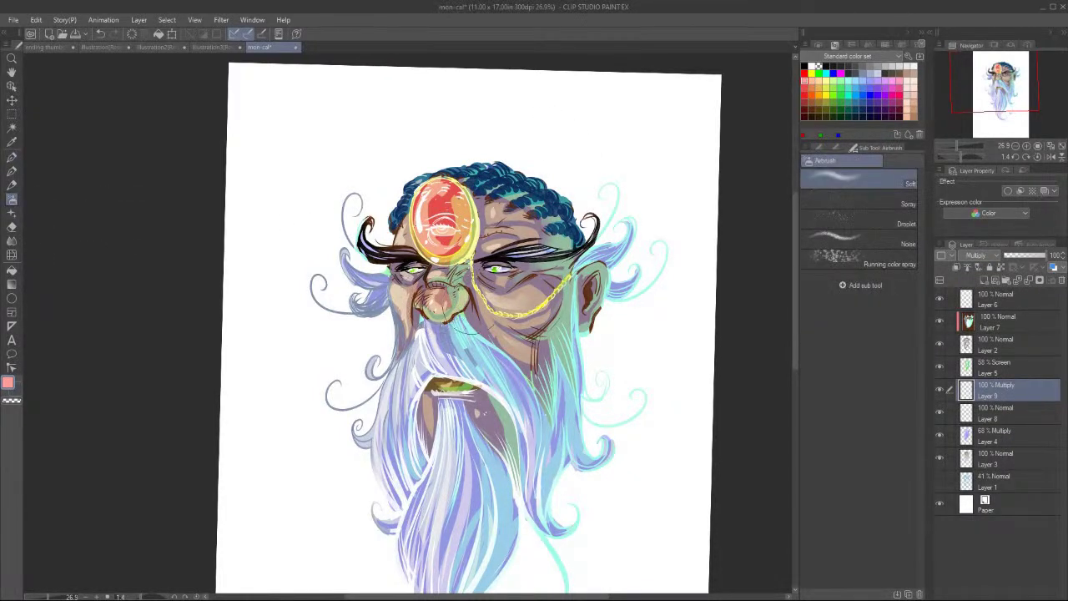
{"action": "key", "text": "bracketleft"}
{"action": "left_click_drag", "start_coordinate": [506, 300], "coordinate": [534, 307]}
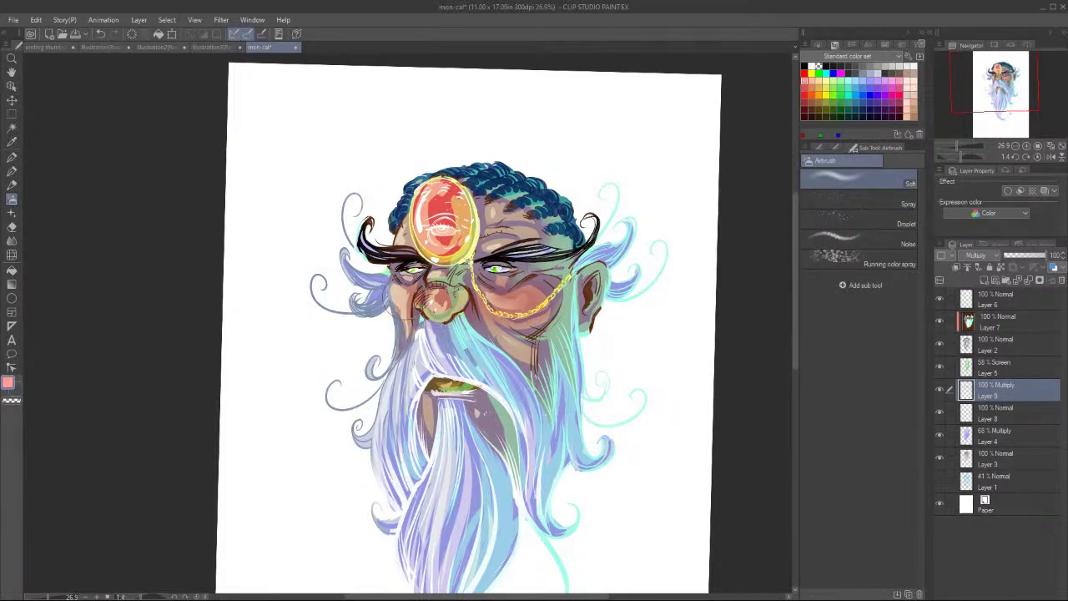
{"action": "key", "text": "bracketleft"}
Dot small white highlights on the cheeks on Layer 6 with the Inker - Nib Stiff 2 brush, replacing an oversized first dot.
{"action": "left_click", "coordinate": [1017, 301]}
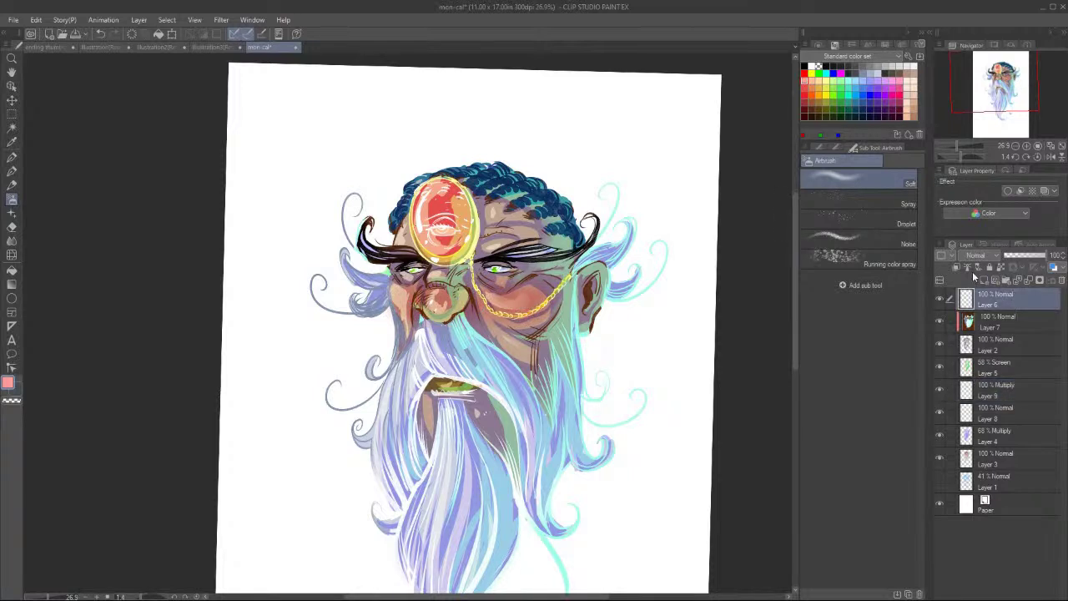
{"action": "key", "text": "b"}
{"action": "left_click_drag", "start_coordinate": [499, 298], "coordinate": [503, 305]}
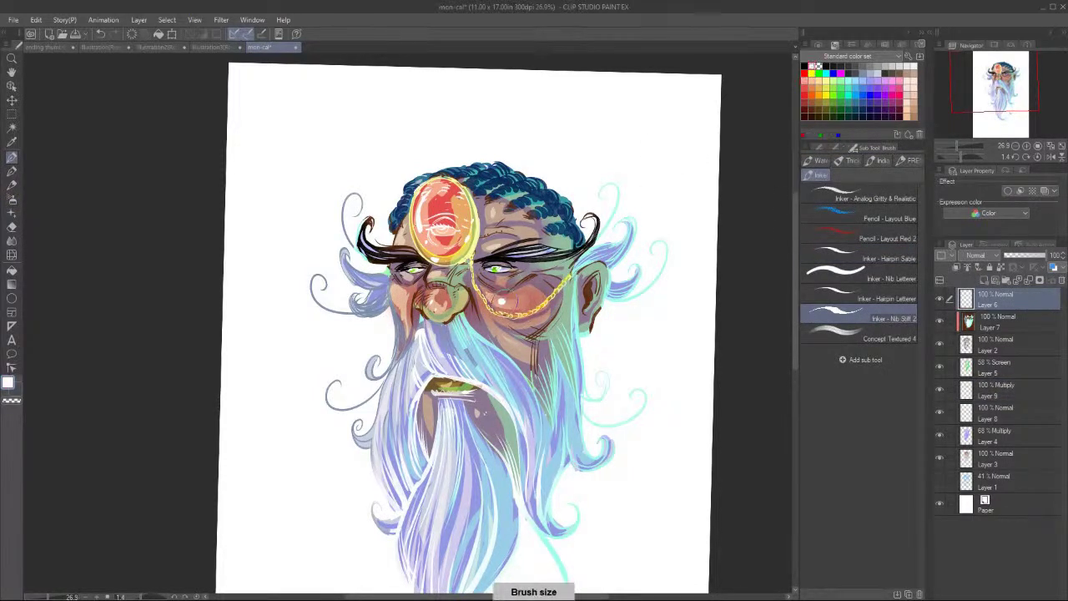
{"action": "key", "text": "ctrl+z"}
{"action": "key", "text": "["}
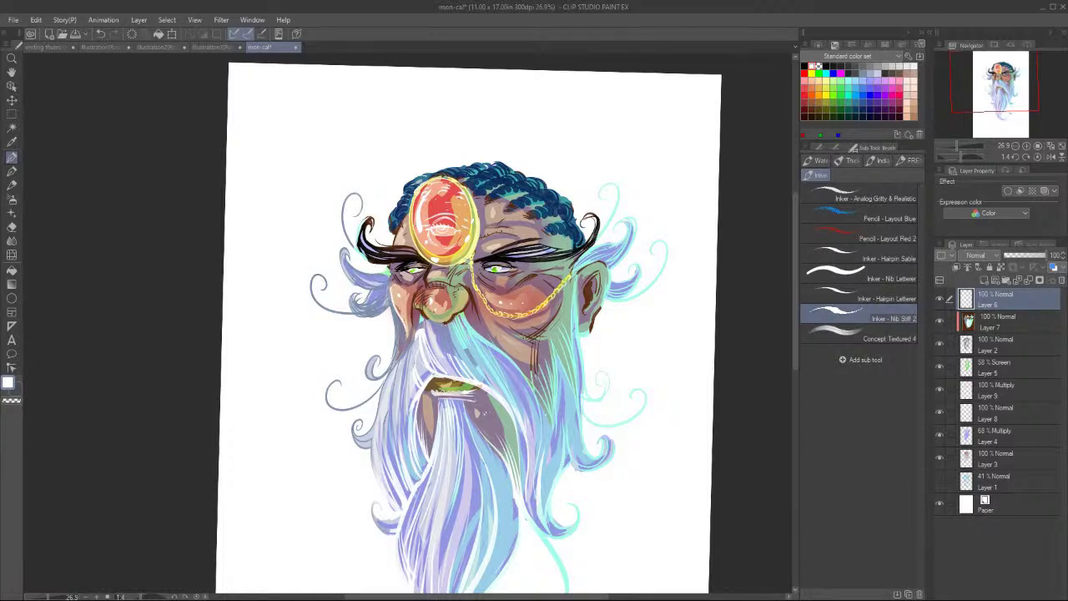
Ink thin white highlight strands through both sides and the centre of the beard.
{"action": "mouse_move", "coordinate": [417, 333]}
{"action": "left_mouse_down"}
{"action": "mouse_move", "coordinate": [388, 375]}
{"action": "mouse_move", "coordinate": [381, 477]}
{"action": "left_mouse_up"}
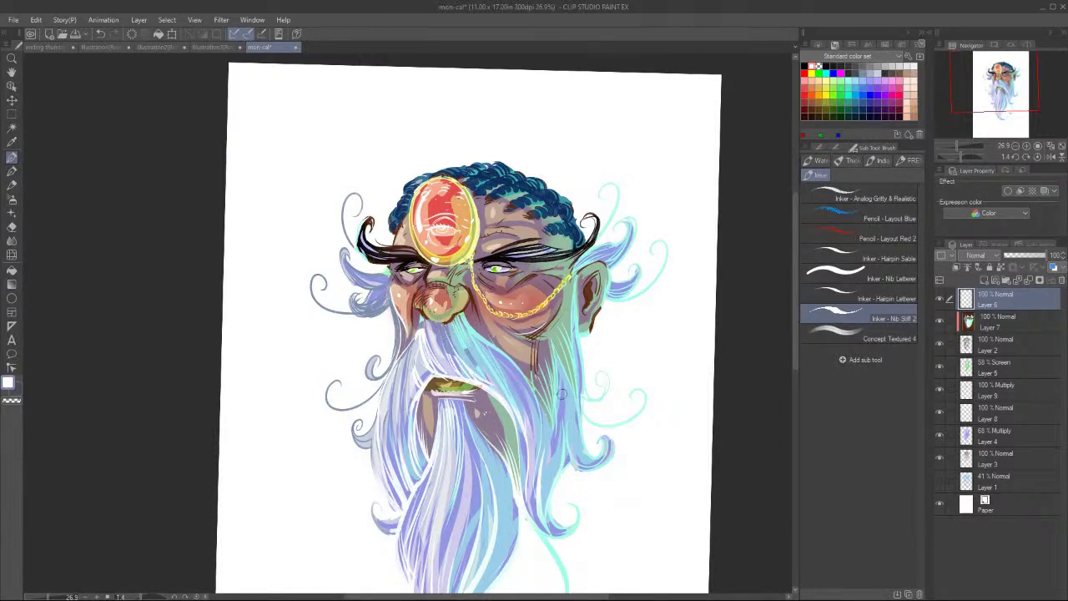
{"action": "mouse_move", "coordinate": [560, 324]}
{"action": "left_mouse_down"}
{"action": "mouse_move", "coordinate": [550, 430]}
{"action": "mouse_move", "coordinate": [542, 399]}
{"action": "mouse_move", "coordinate": [547, 530]}
{"action": "left_mouse_up"}
{"action": "left_click_drag", "start_coordinate": [443, 417], "coordinate": [414, 578]}
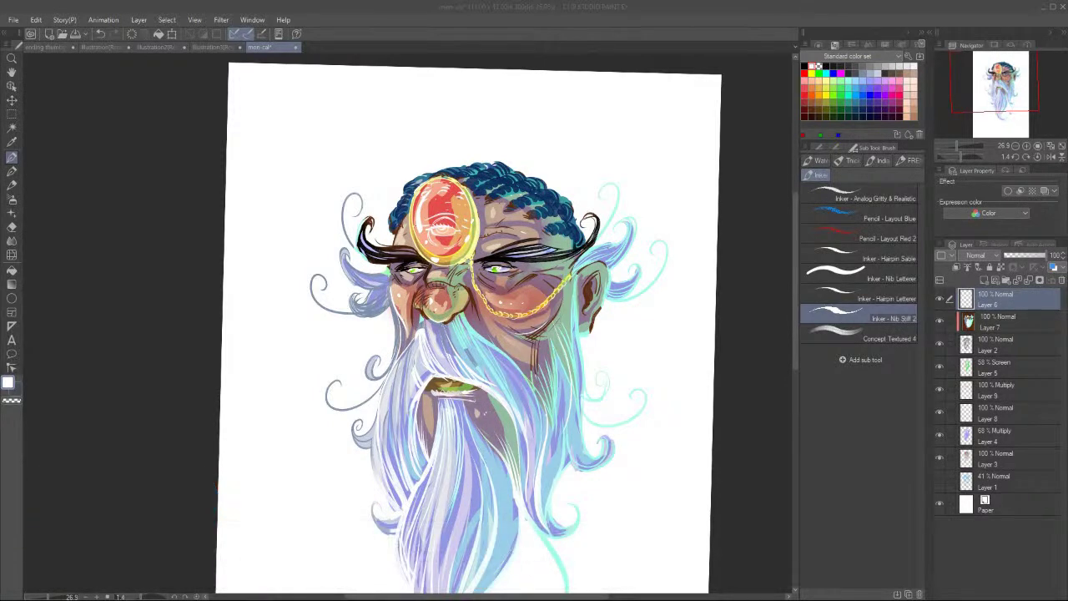
Scatter small white dots along the beard strands and side hair, working down toward the beard's tip.
{"action": "left_click", "coordinate": [581, 50]}
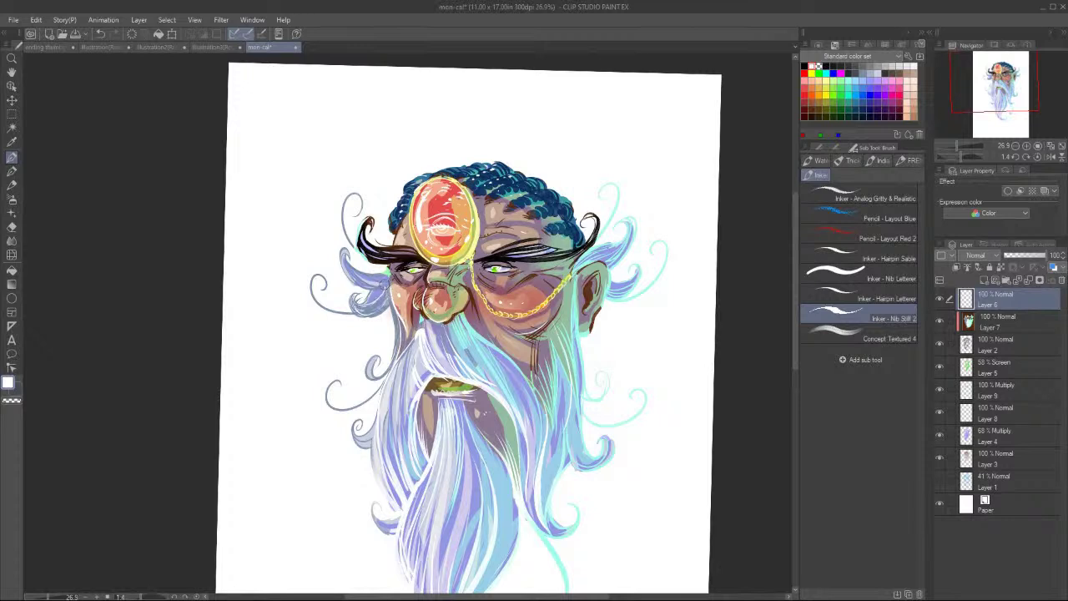
{"action": "left_click_drag", "start_coordinate": [396, 394], "coordinate": [405, 495]}
{"action": "left_click_drag", "start_coordinate": [405, 420], "coordinate": [418, 484]}
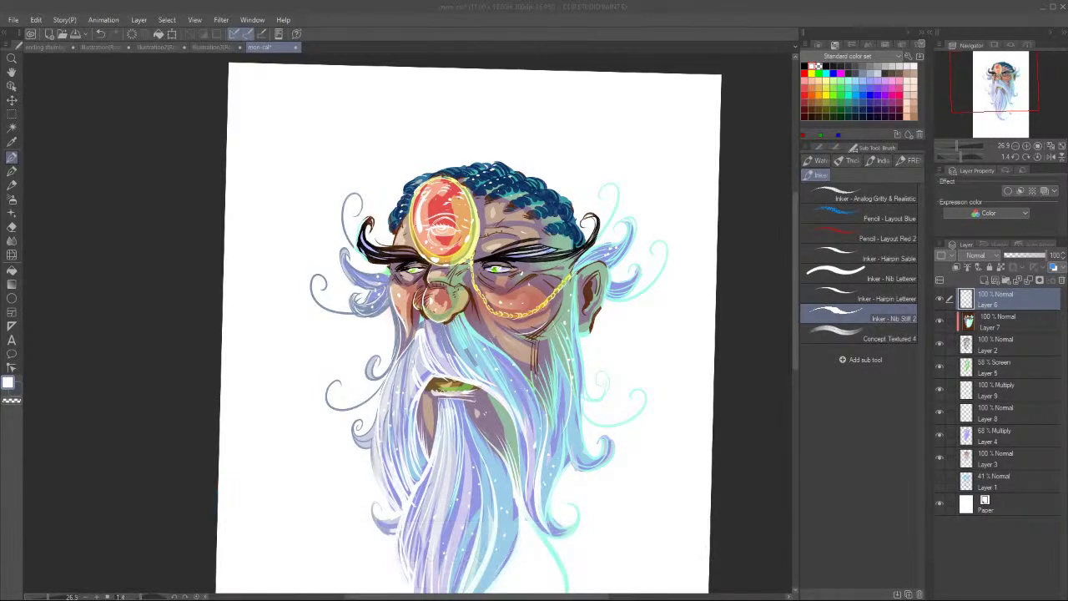
{"action": "left_click_drag", "start_coordinate": [795, 245], "coordinate": [794, 242]}
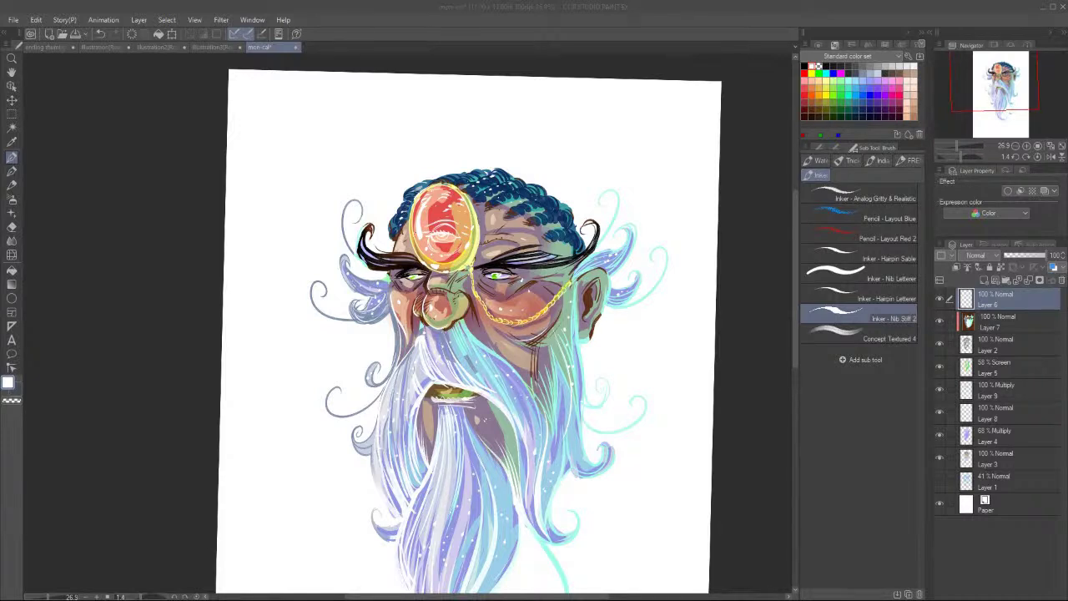
{"action": "left_click_drag", "start_coordinate": [794, 285], "coordinate": [794, 317]}
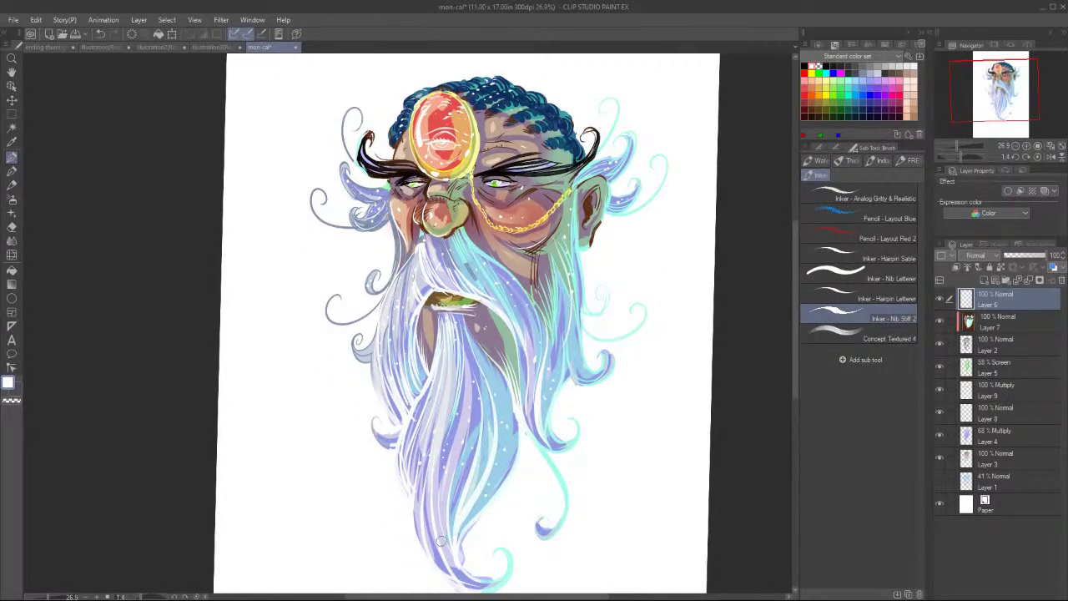